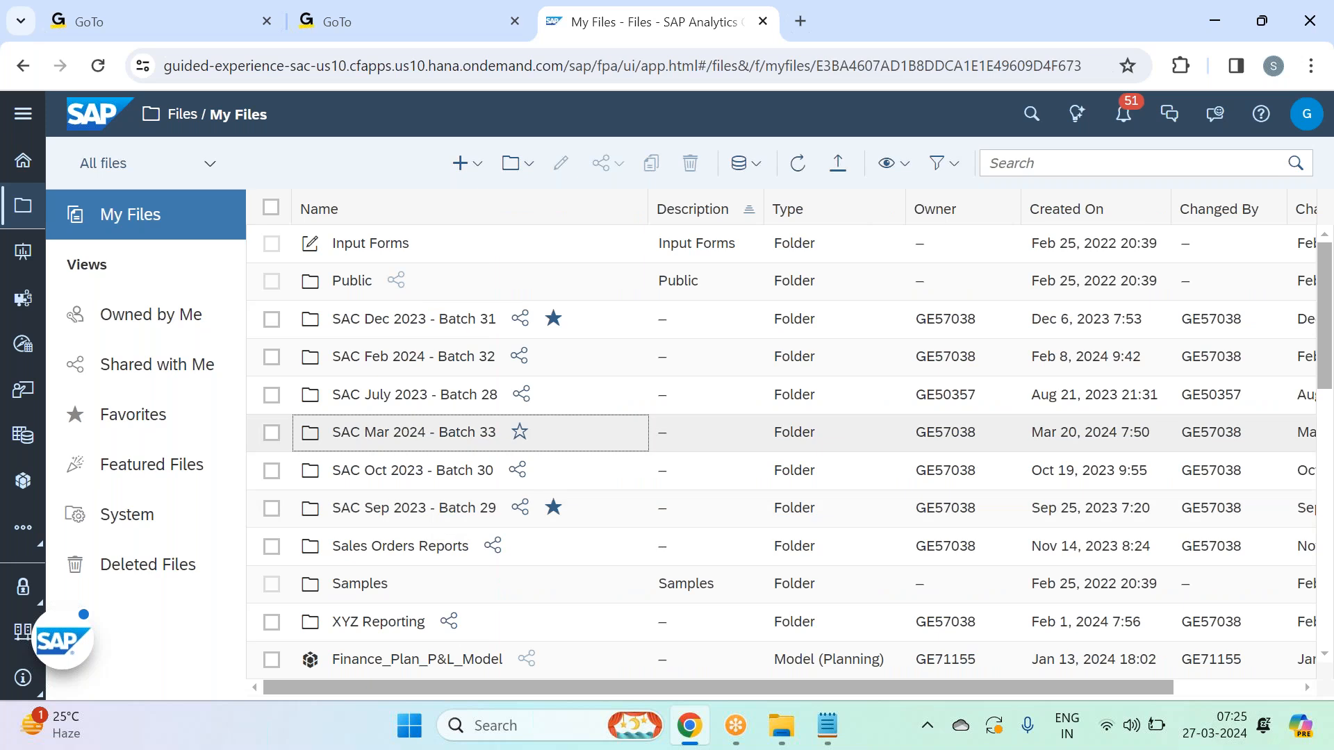
Open the Retail_Store_Sales_Analysis story and switch it to edit mode.
click(421, 247)
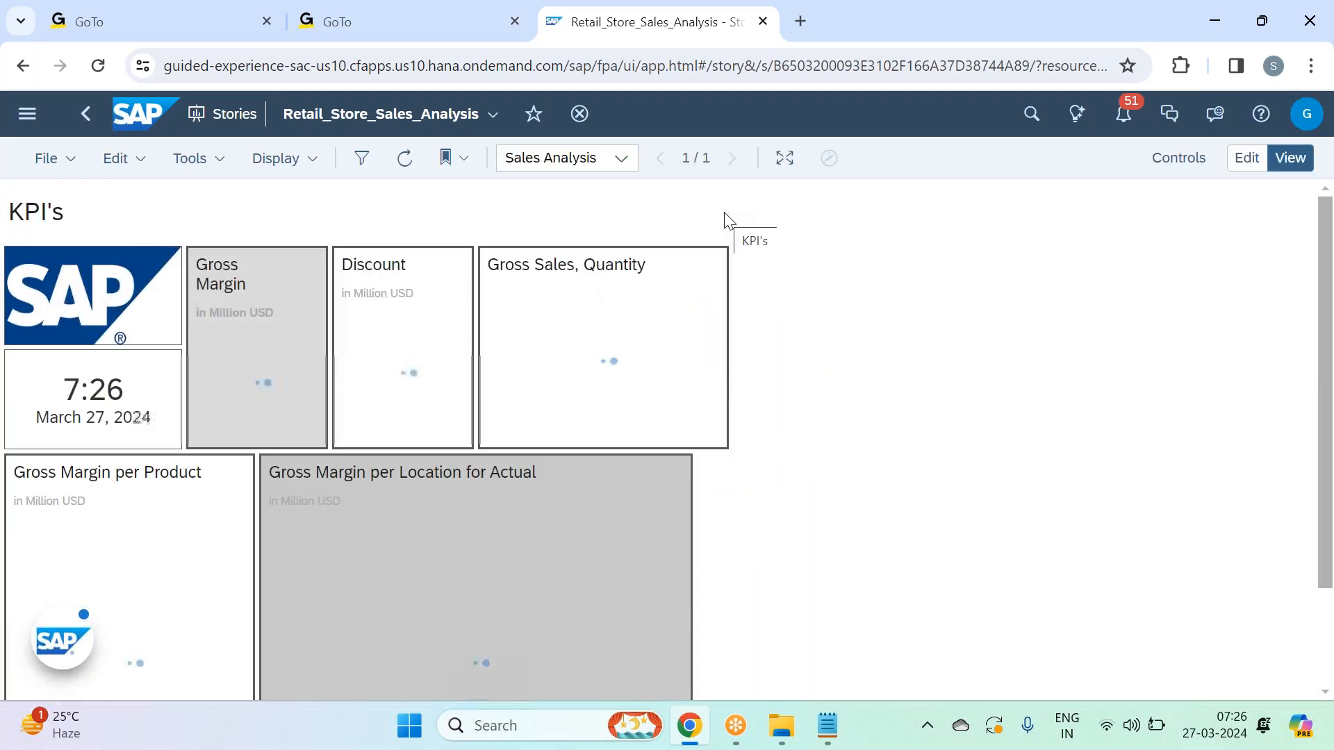
click(958, 85)
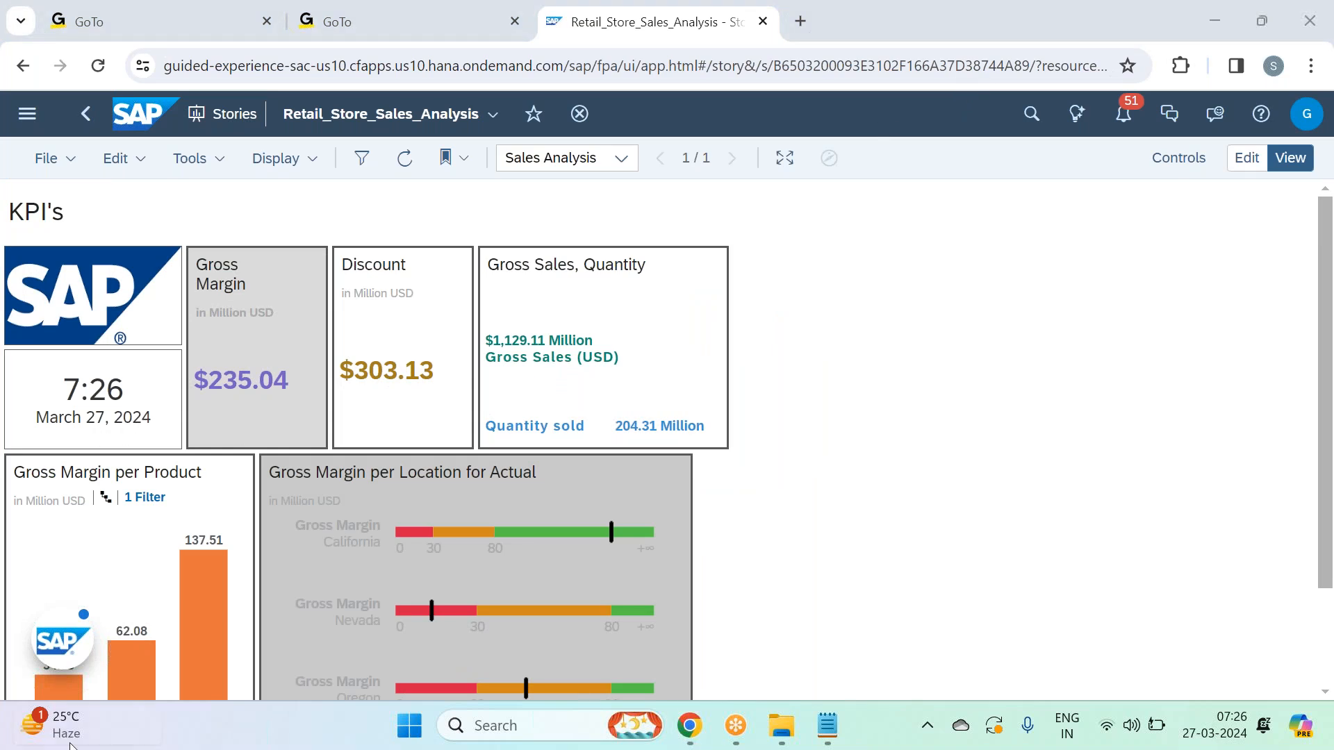
click(1246, 159)
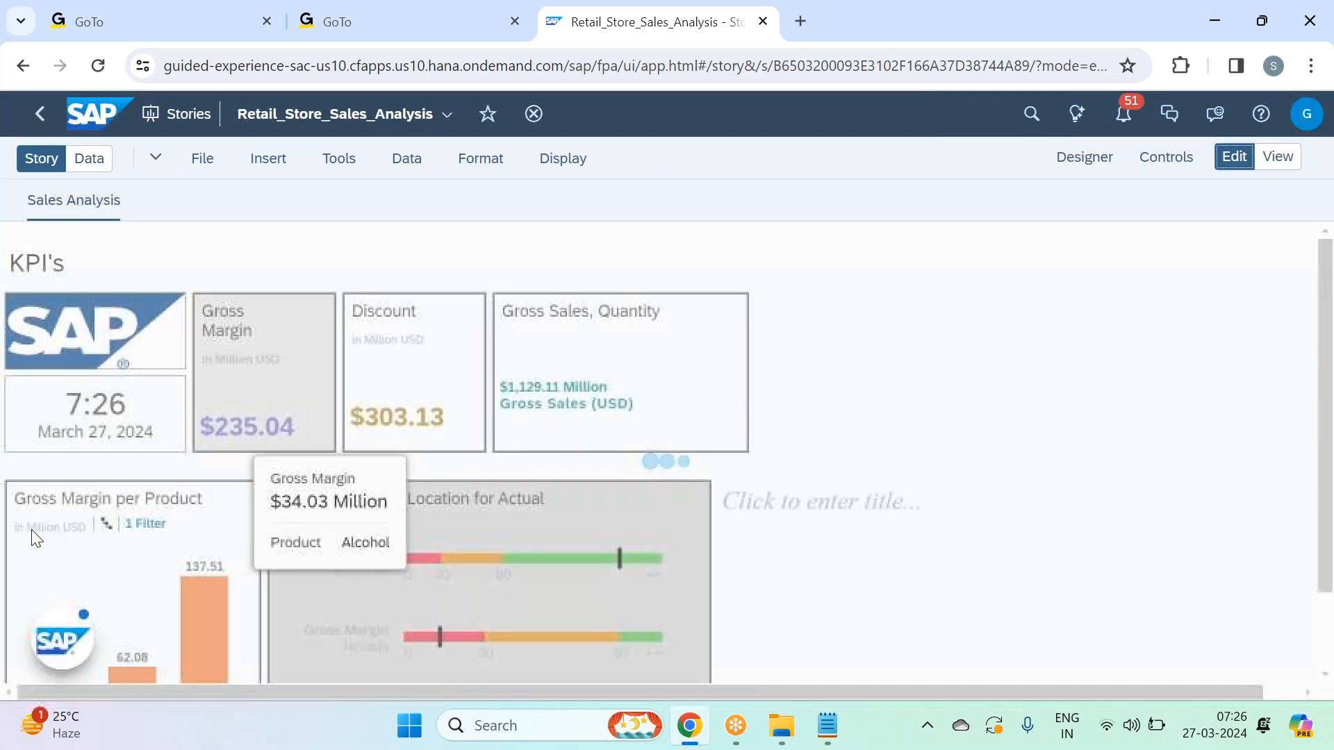
scroll(432, 499, down, 2)
scroll(431, 499, up, 2)
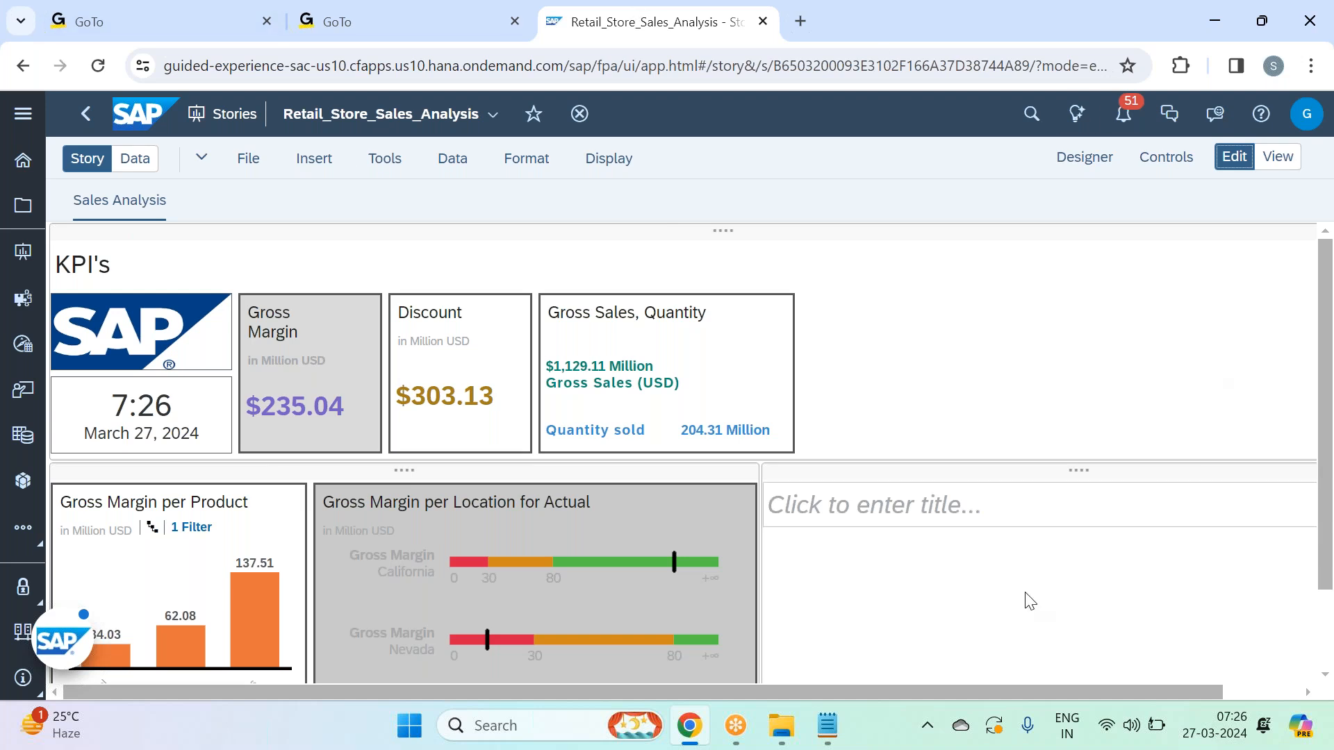
drag(913, 689, 924, 689)
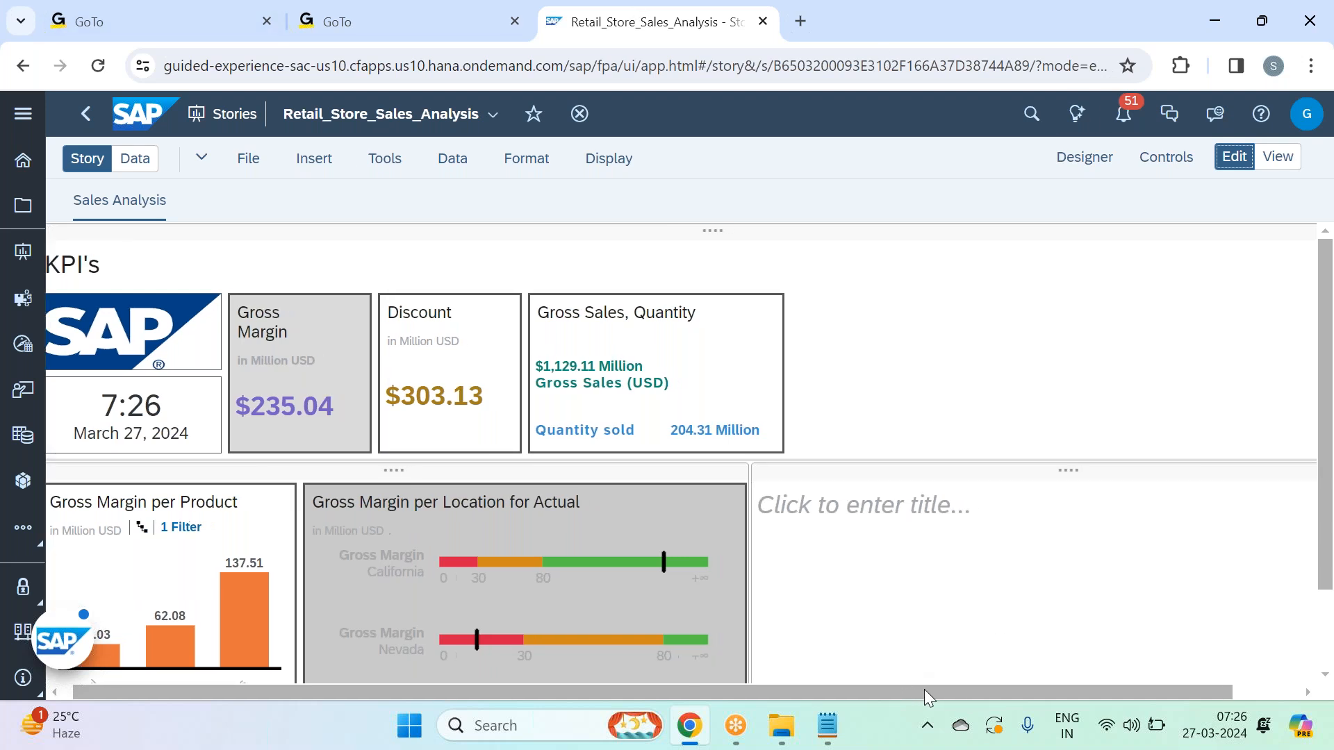
Switch to the Notepad notes for SAC Mar 2024 - Batch 33, review the Session 5 topics, and return to the story.
click(843, 736)
scroll(277, 473, down, 2)
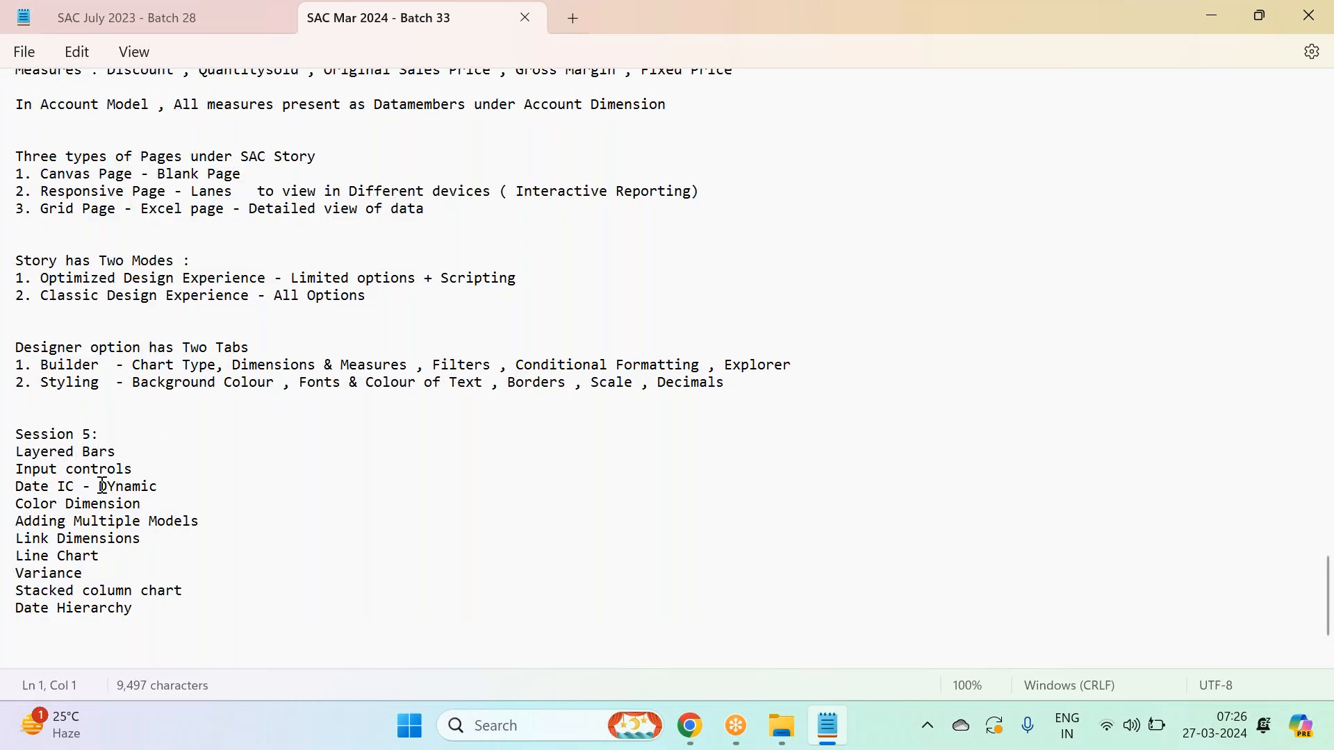
click(689, 727)
Delete the empty title placeholder from the blank lane beside the Gross Margin per Location chart.
scroll(879, 605, down, 2)
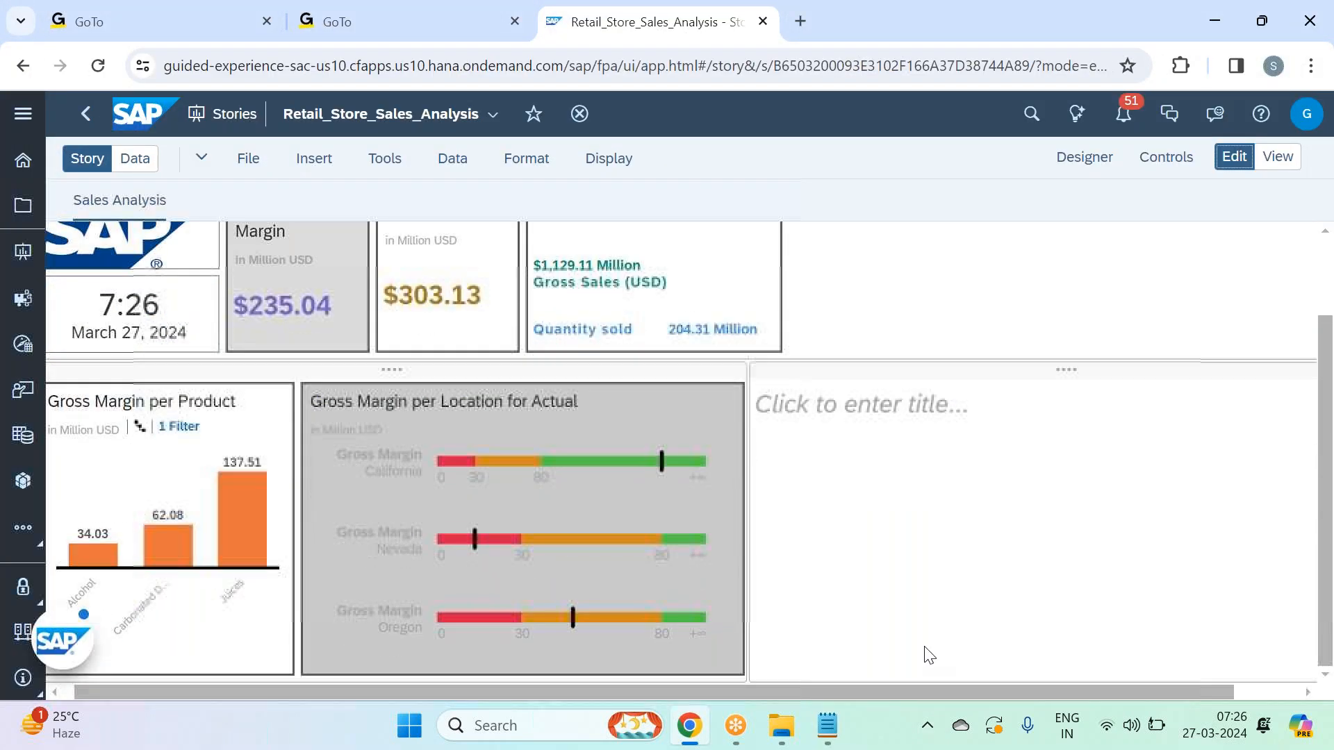
drag(1041, 697, 1119, 694)
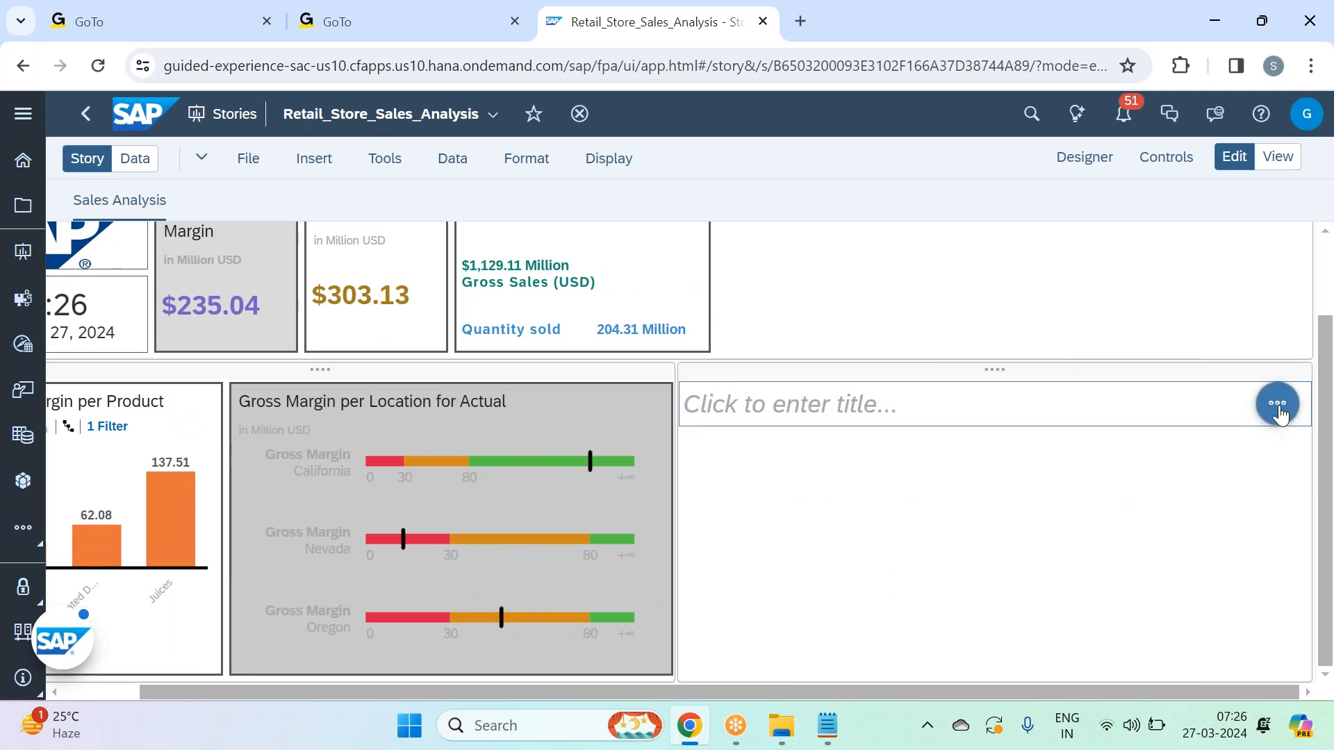
click(1276, 402)
click(1134, 562)
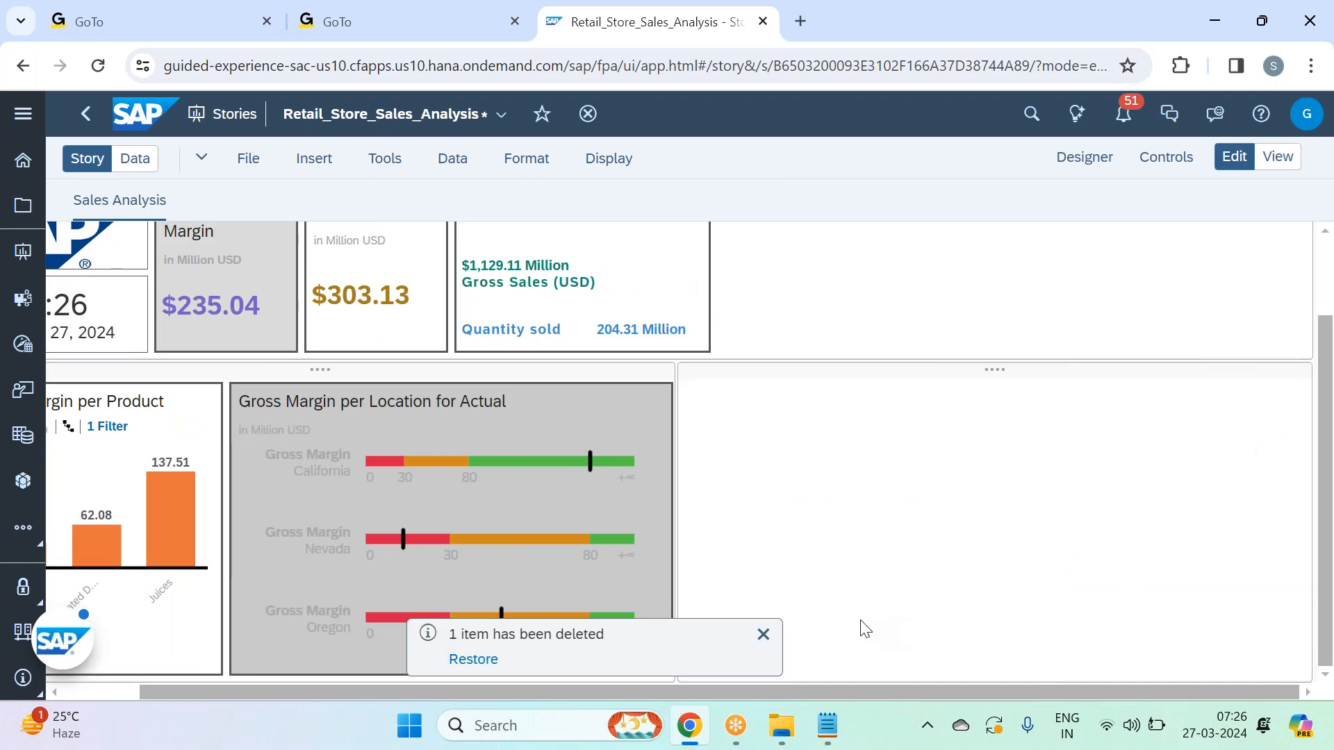
click(763, 634)
drag(740, 688, 573, 661)
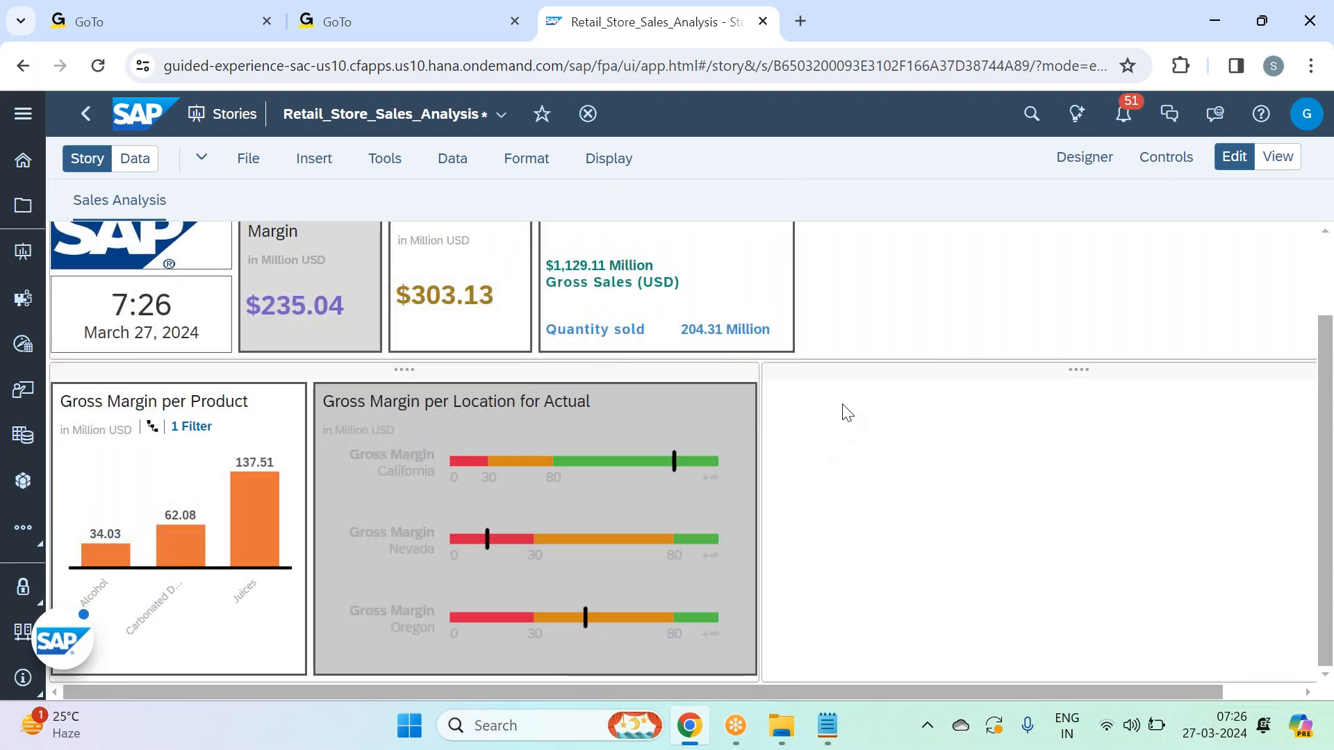
Insert a new chart into the empty lane beside the Gross Margin per Location chart.
click(879, 371)
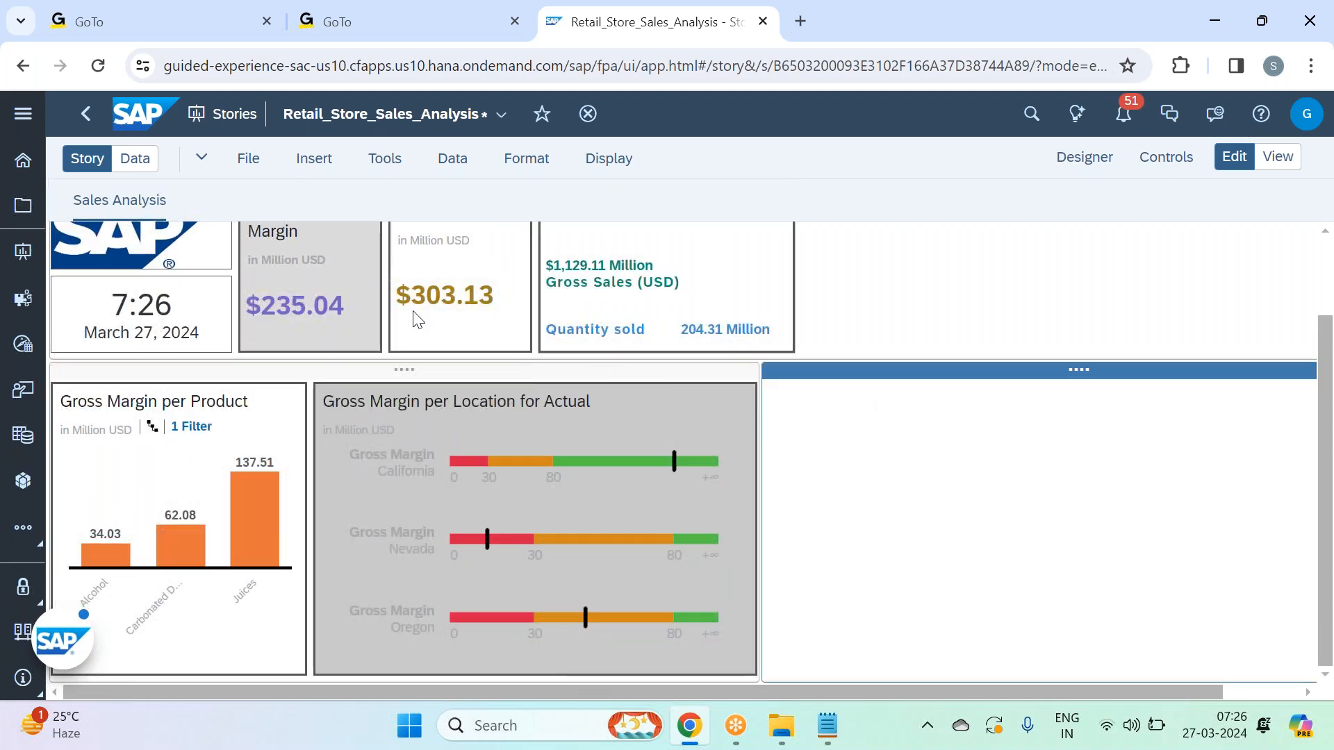
click(324, 161)
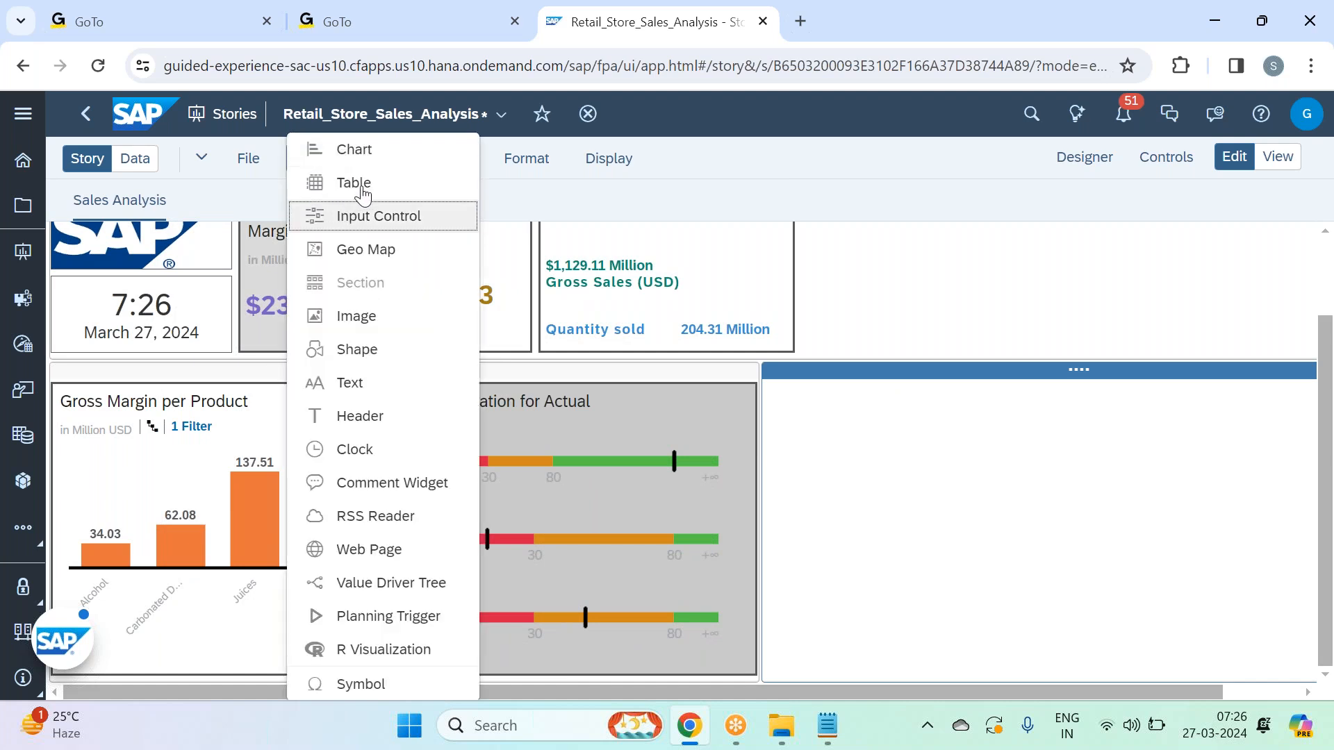
click(364, 163)
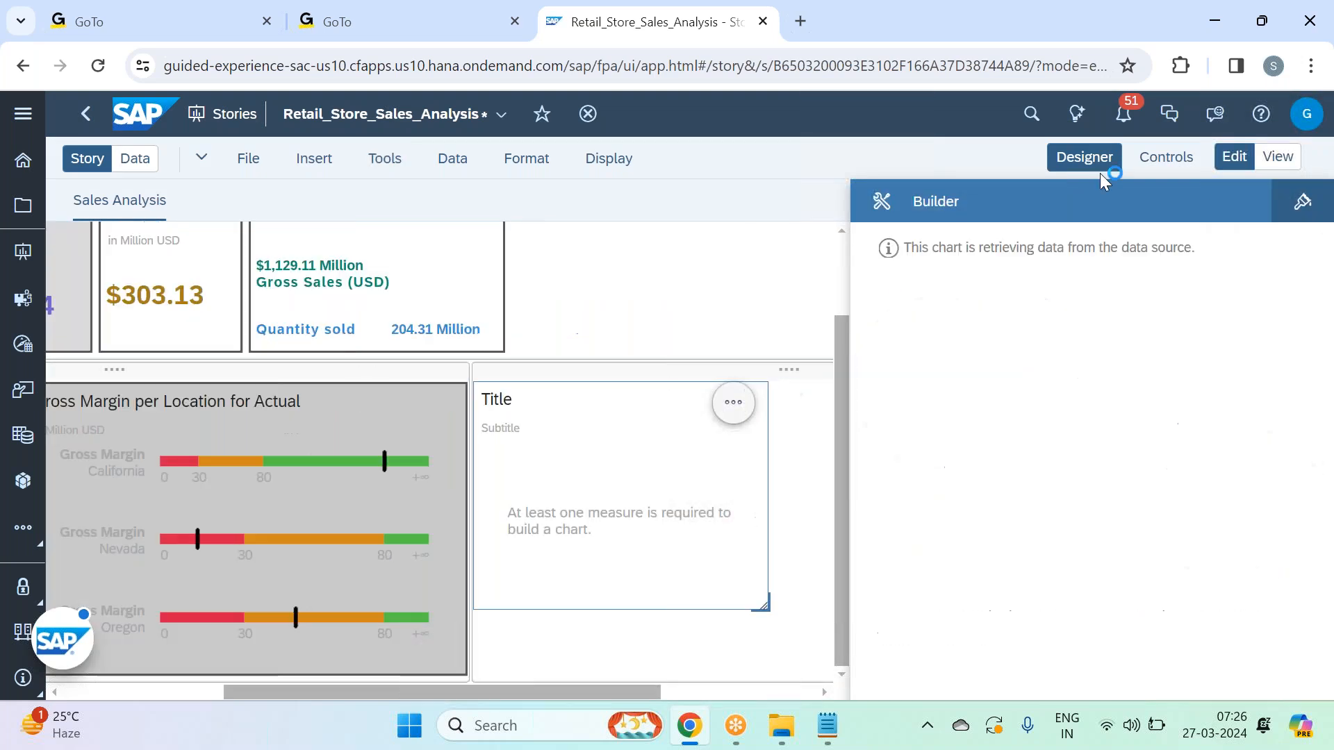
click(1081, 156)
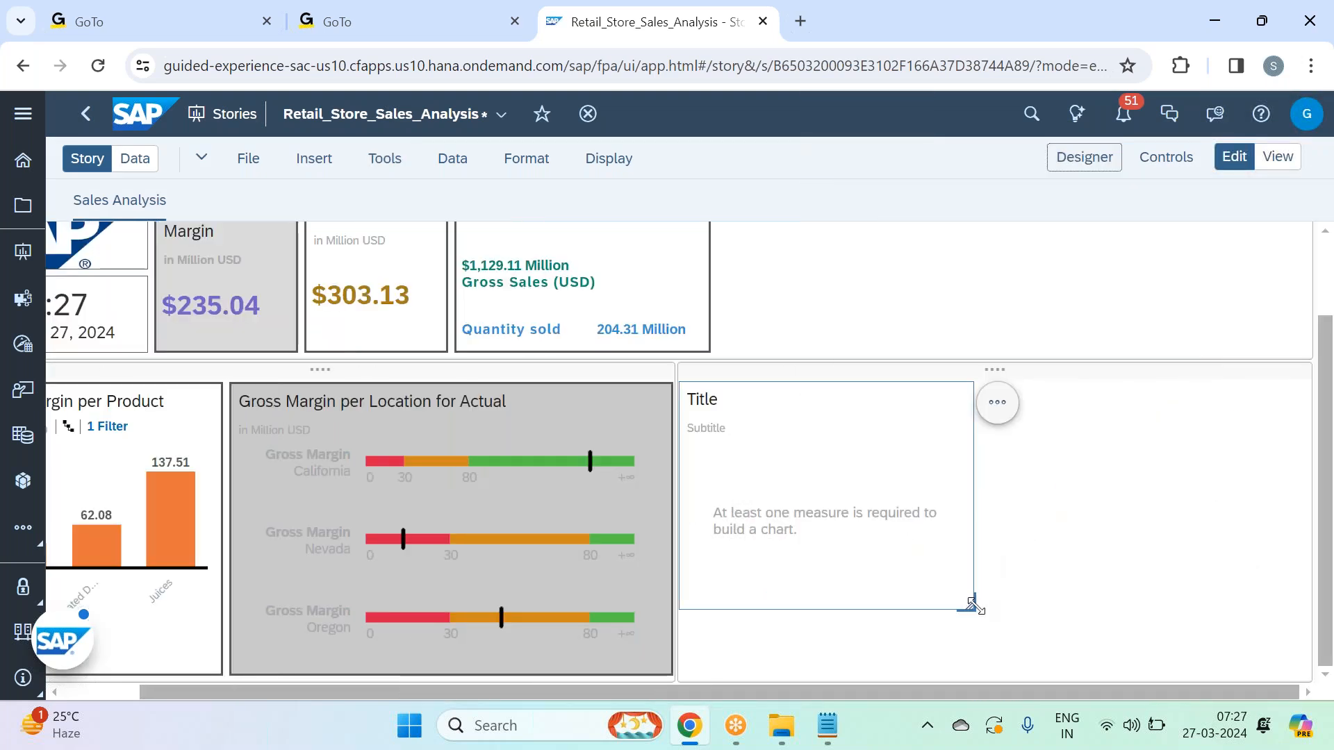
Resize the new empty chart so it matches the height of the neighbouring Gross Margin charts.
drag(968, 604, 1035, 676)
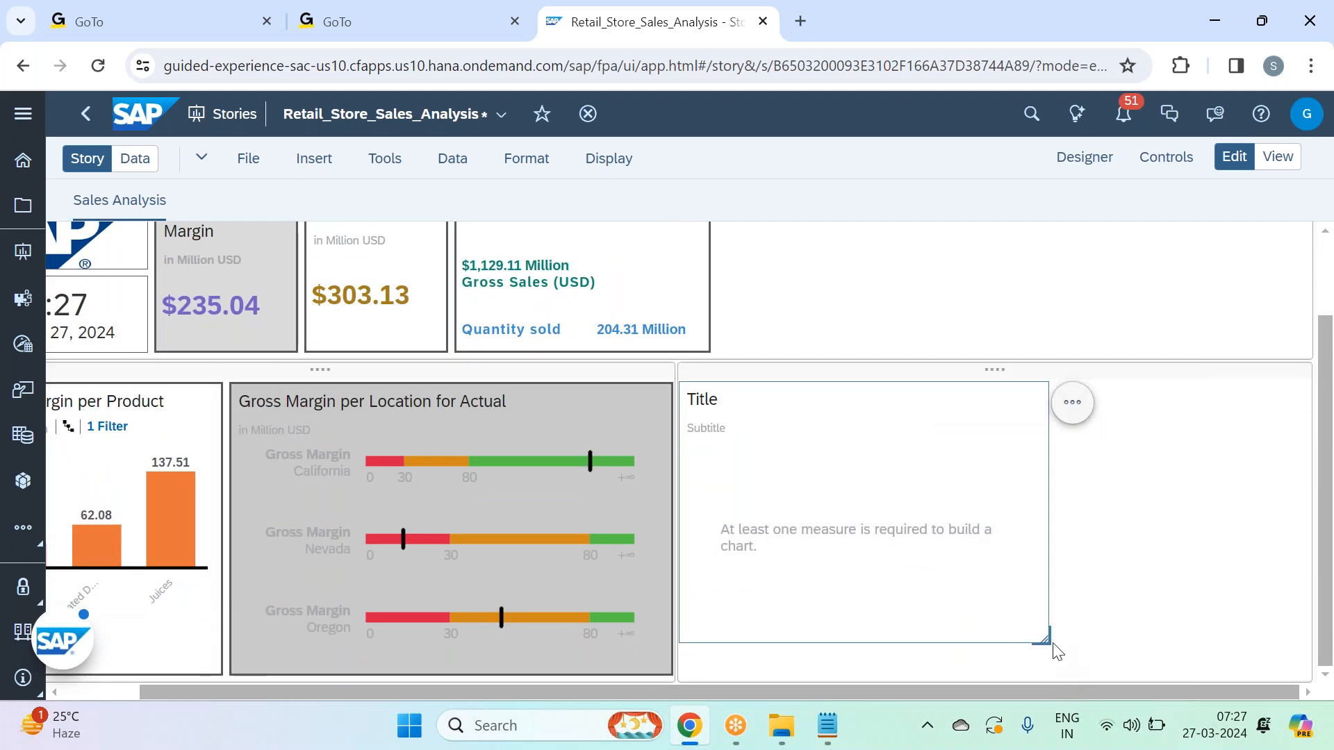
drag(1044, 643, 1009, 677)
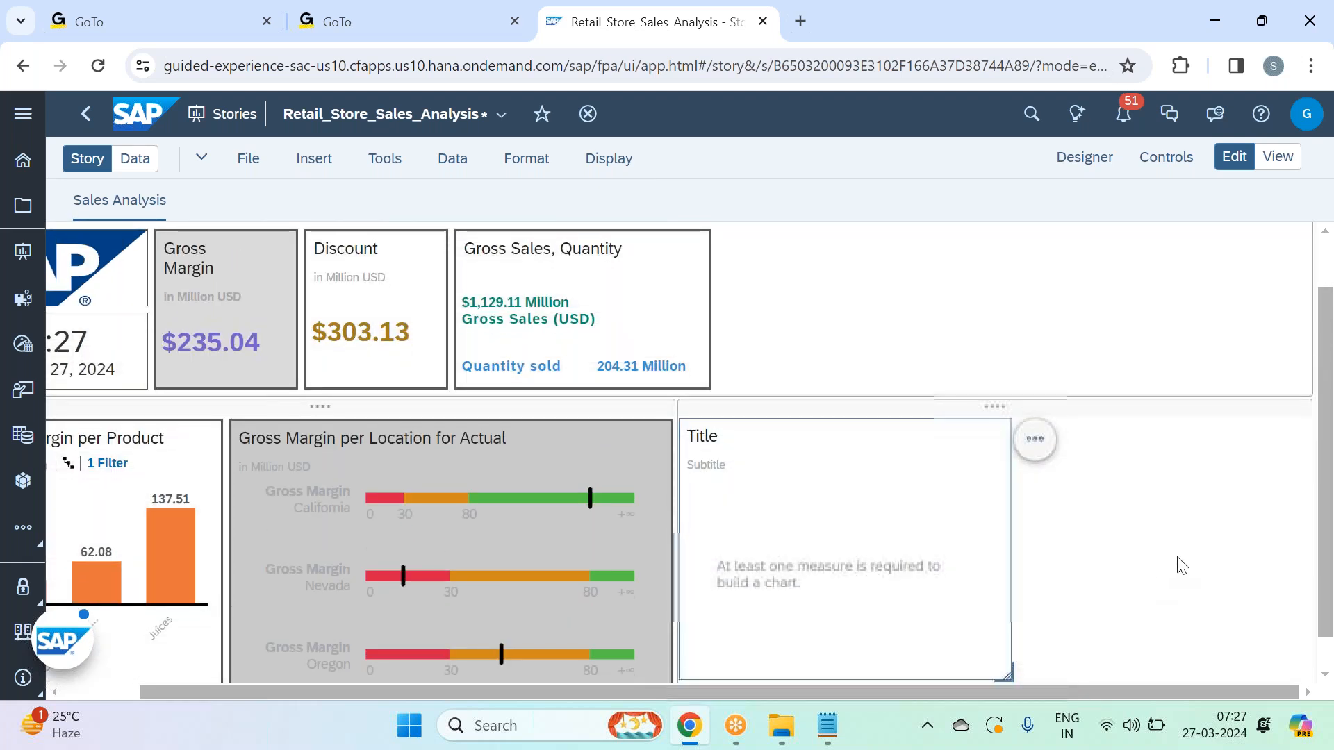
drag(1007, 640, 1047, 622)
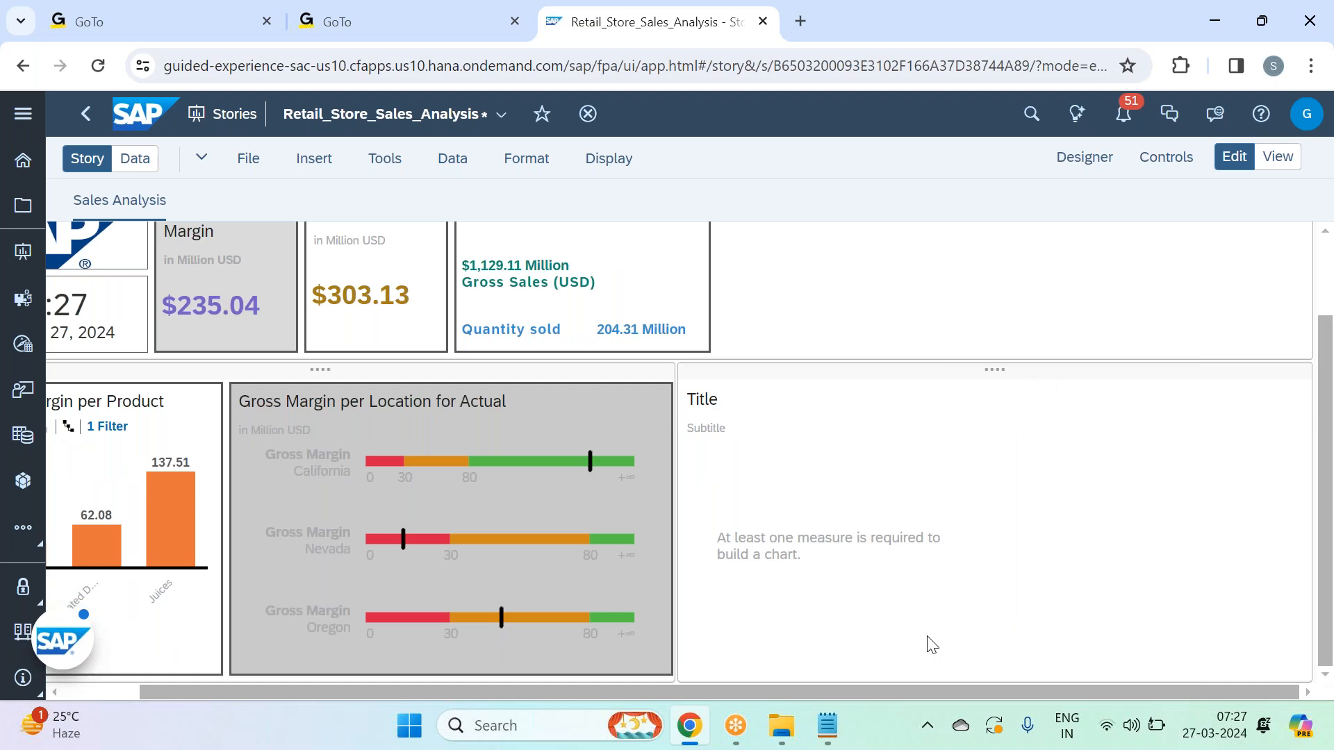
drag(1005, 662, 982, 591)
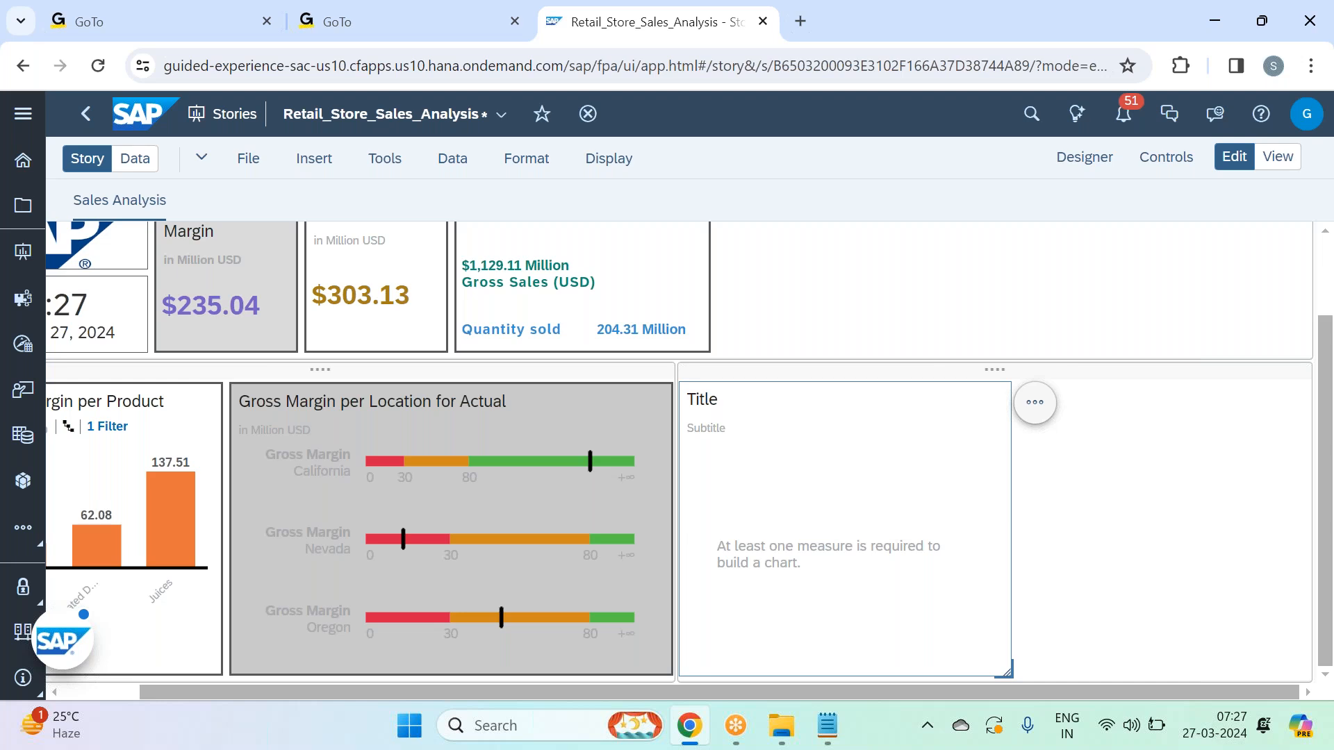
drag(839, 690, 690, 694)
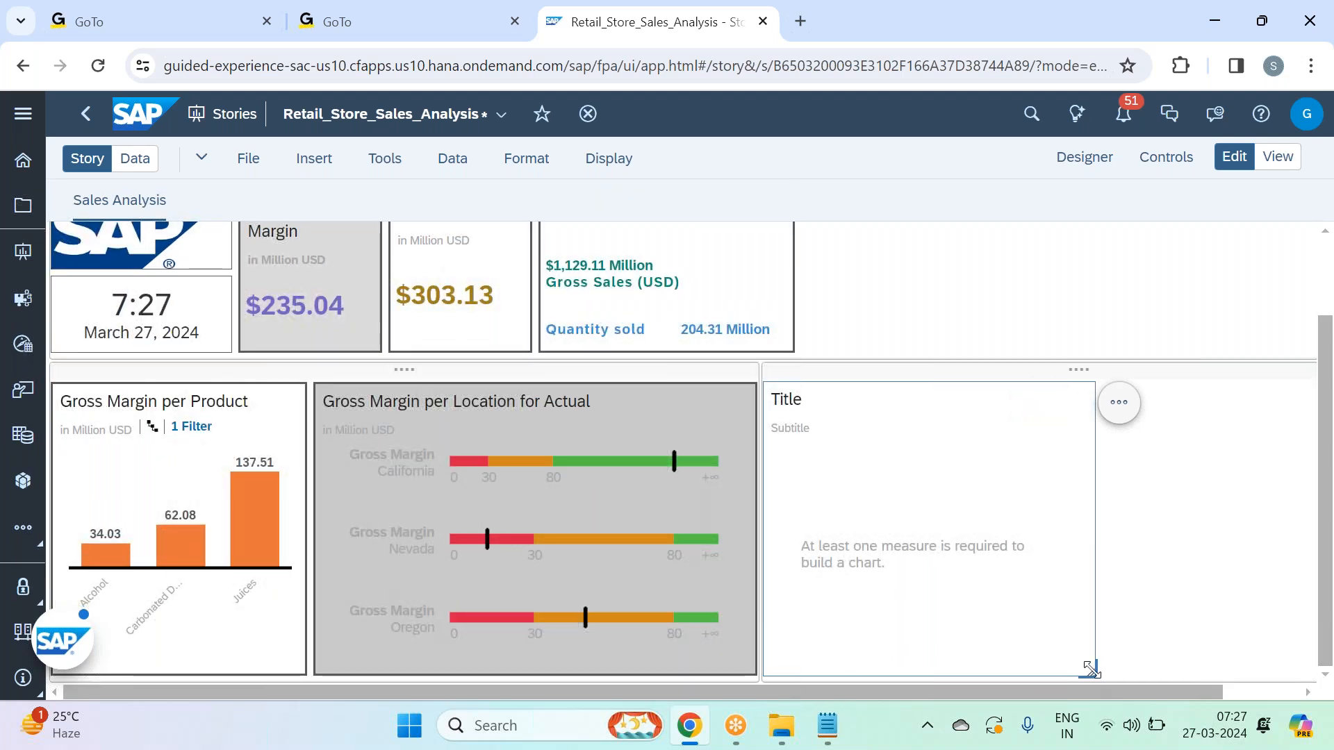
drag(1086, 668, 1056, 669)
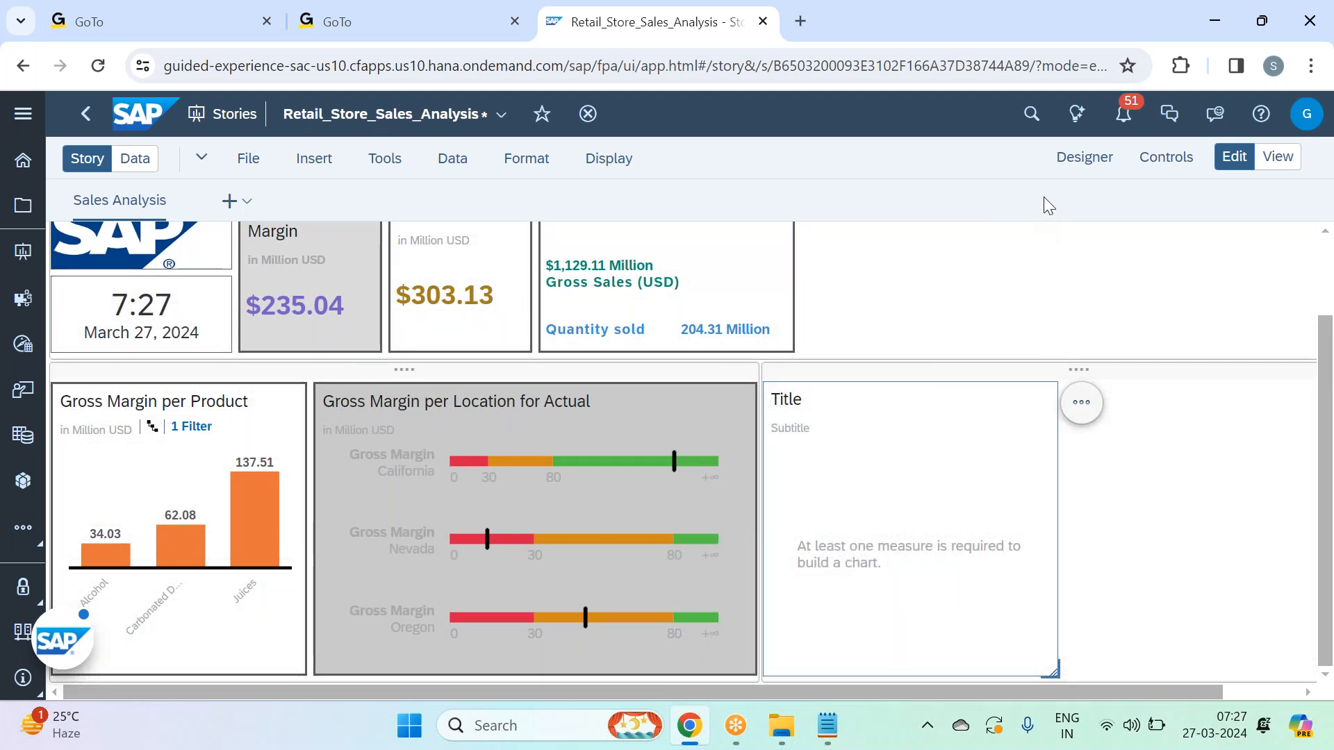
Add Discount as the first measure of the new chart.
click(1098, 172)
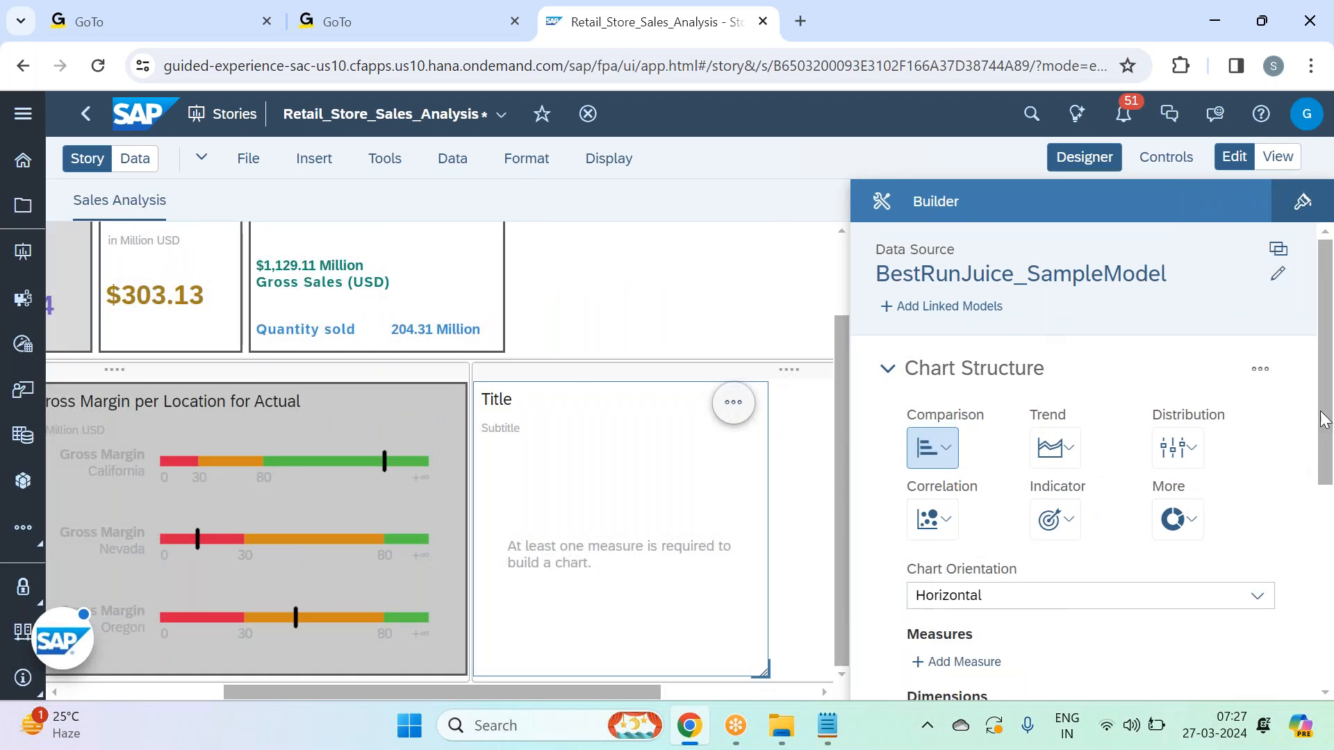
drag(1327, 355, 1325, 449)
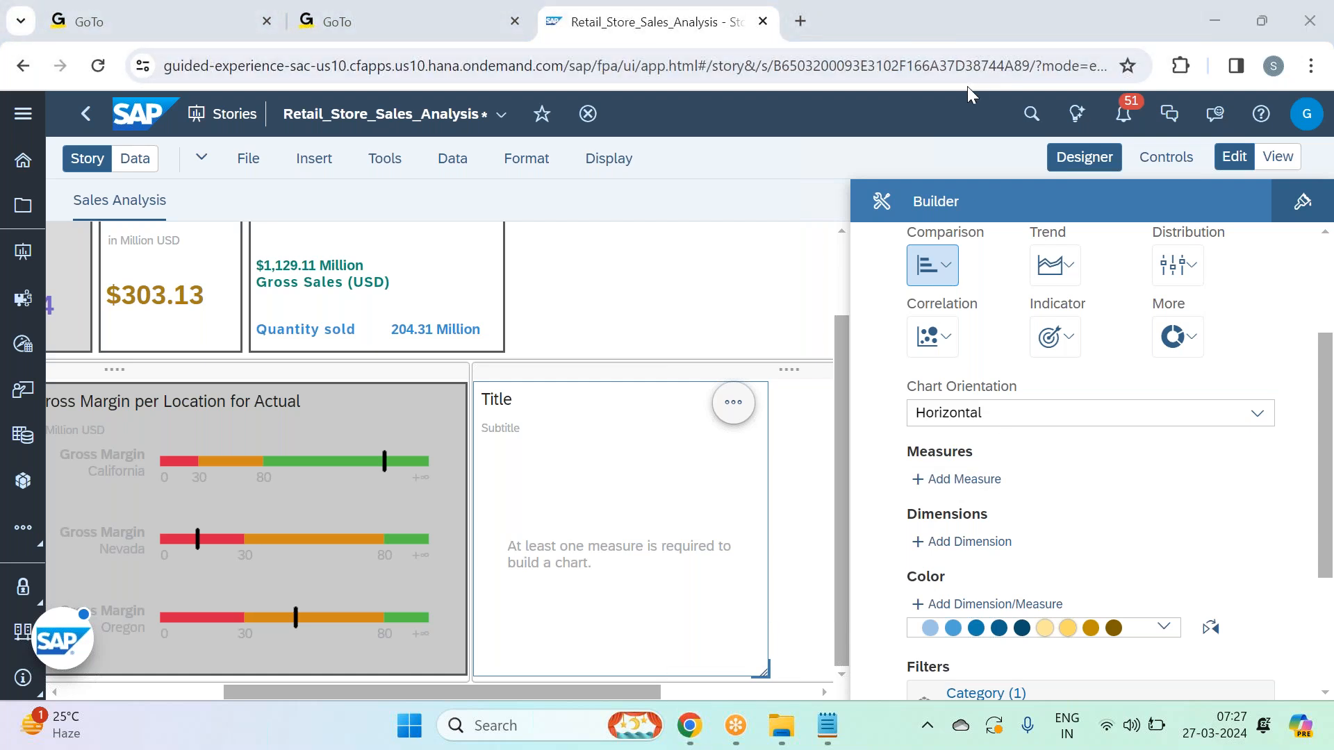
click(963, 479)
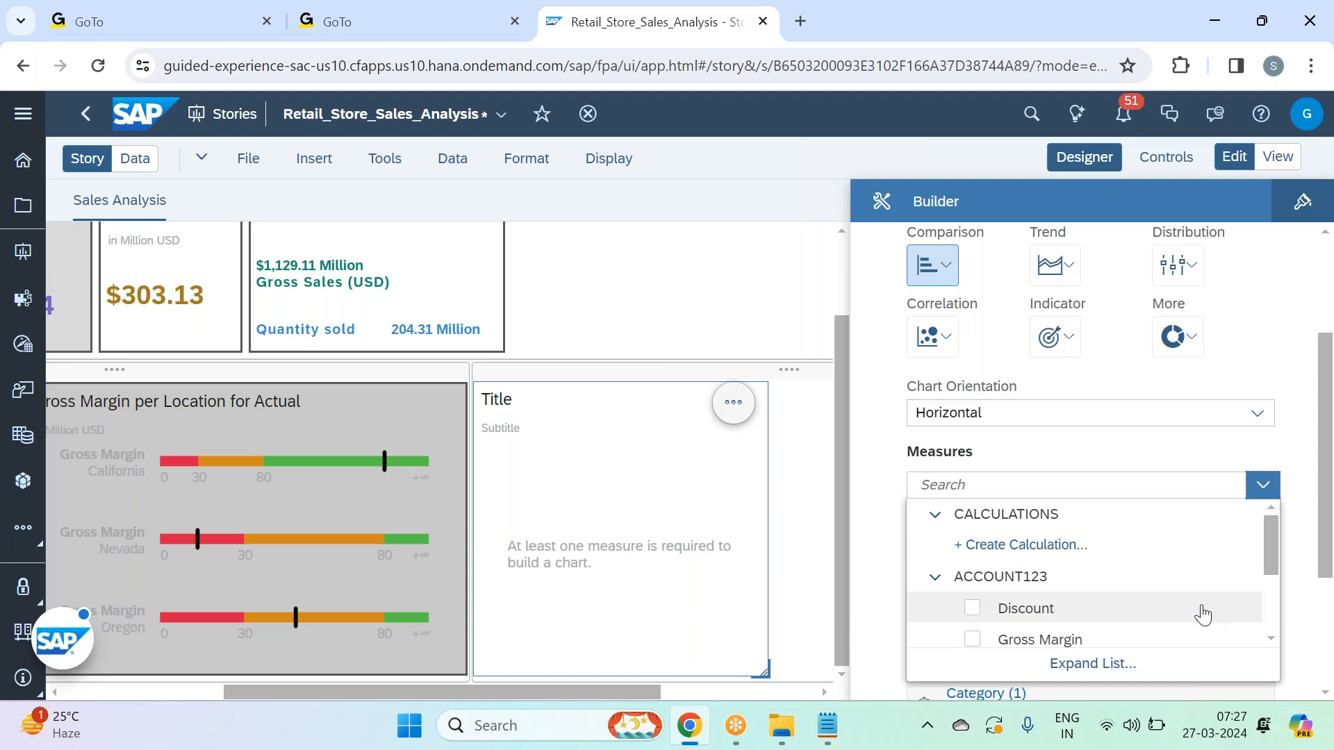
scroll(1081, 575, down, 1)
drag(1268, 577, 1277, 523)
scroll(1095, 611, down, 2)
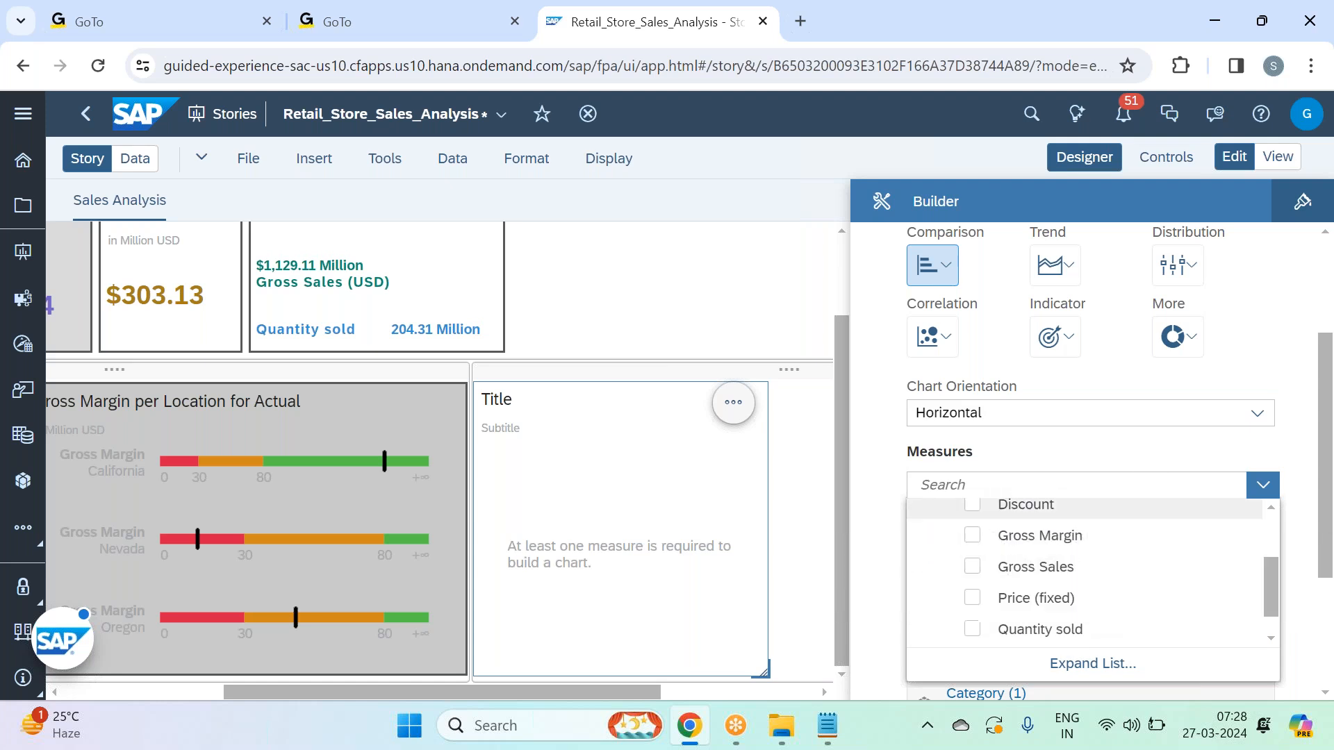
click(1028, 514)
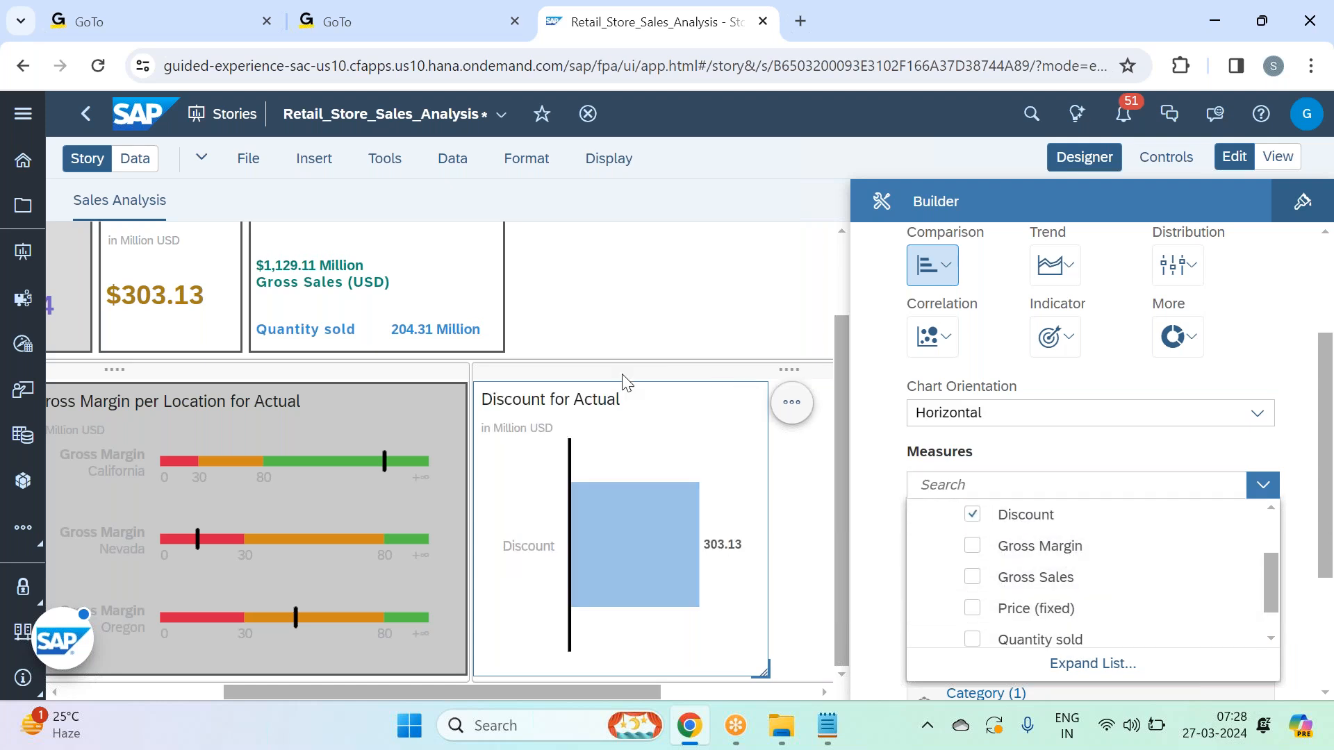
click(1181, 452)
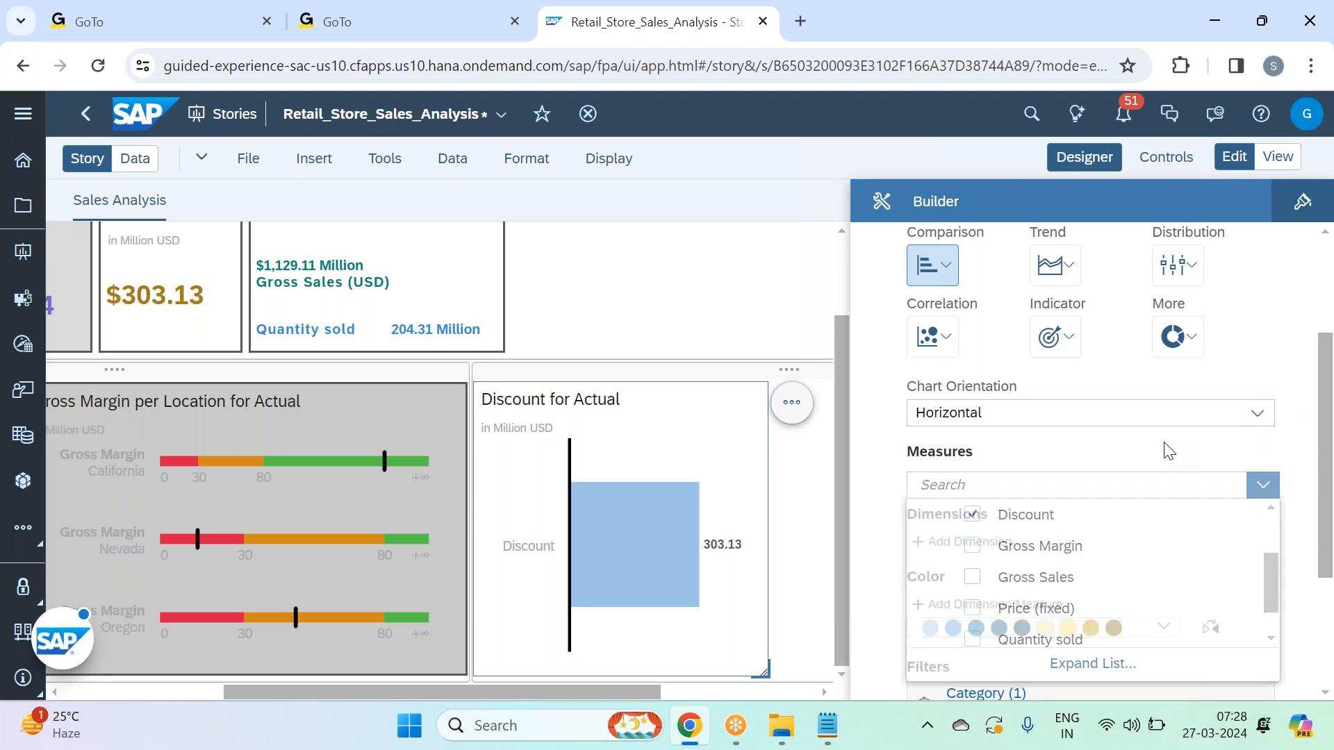
Keep the Bar/Column comparison chart type and set the Discount chart's orientation to Vertical.
click(938, 269)
click(952, 314)
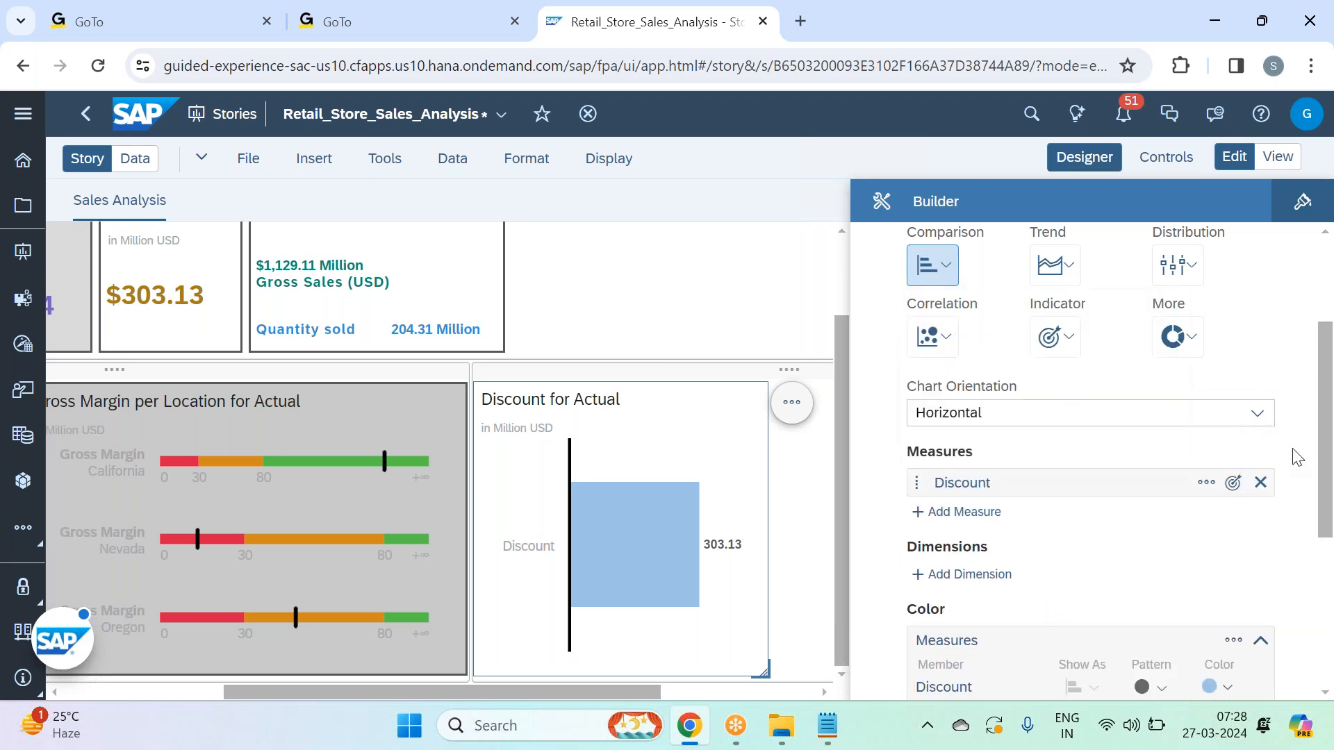
click(1111, 414)
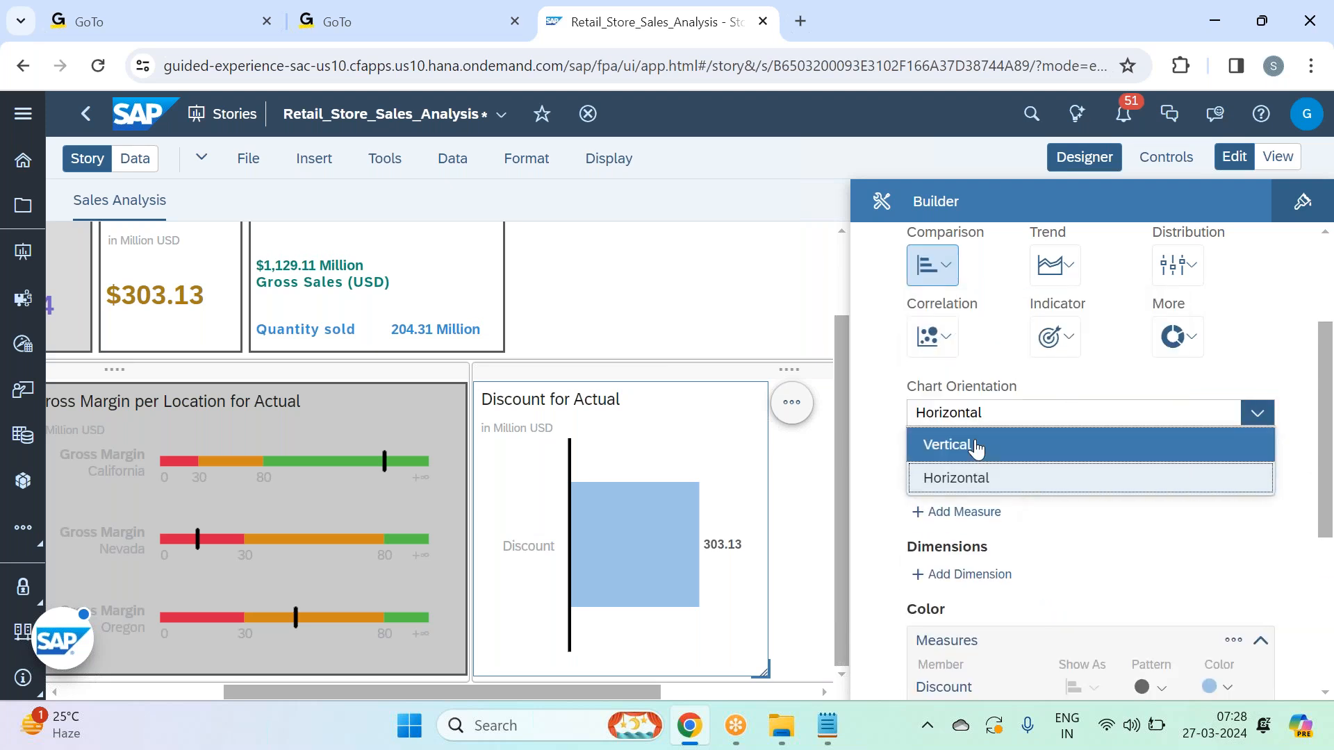
click(941, 450)
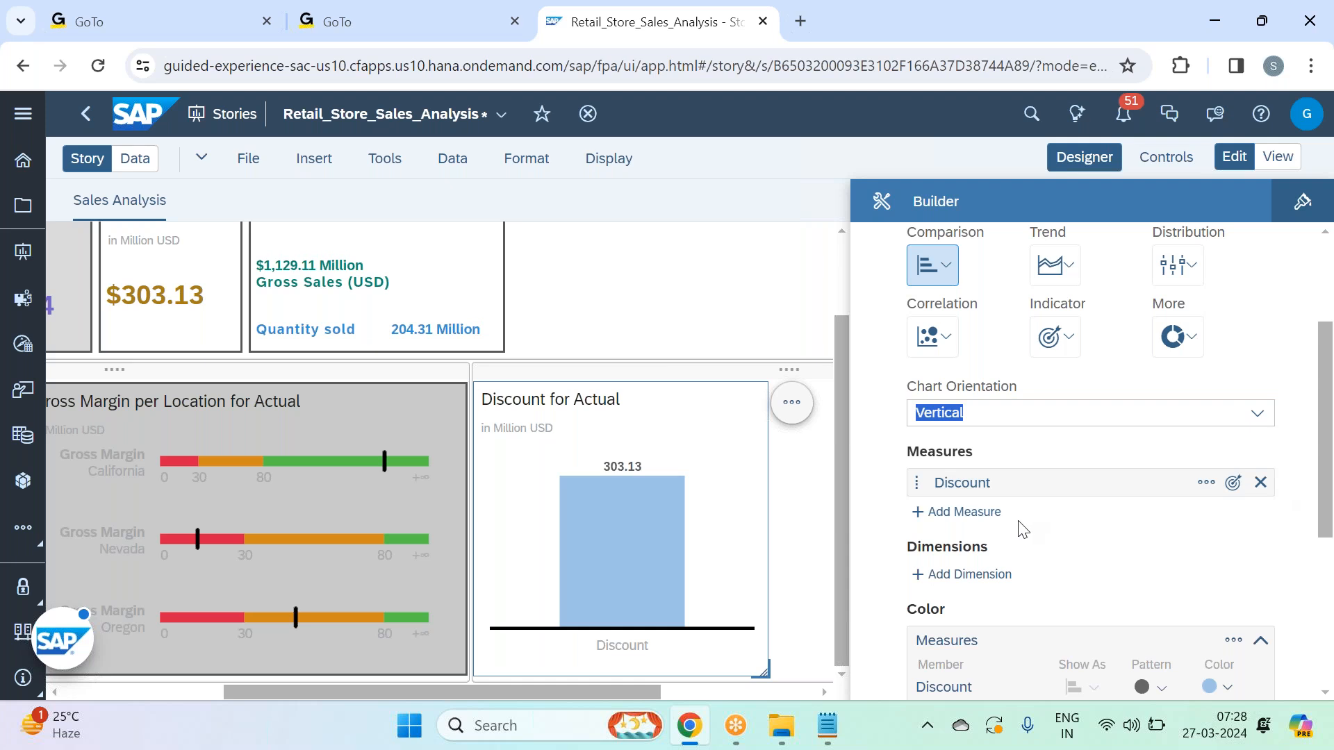
Add the Gross Margin and Gross Sales measures to the Discount chart.
click(986, 512)
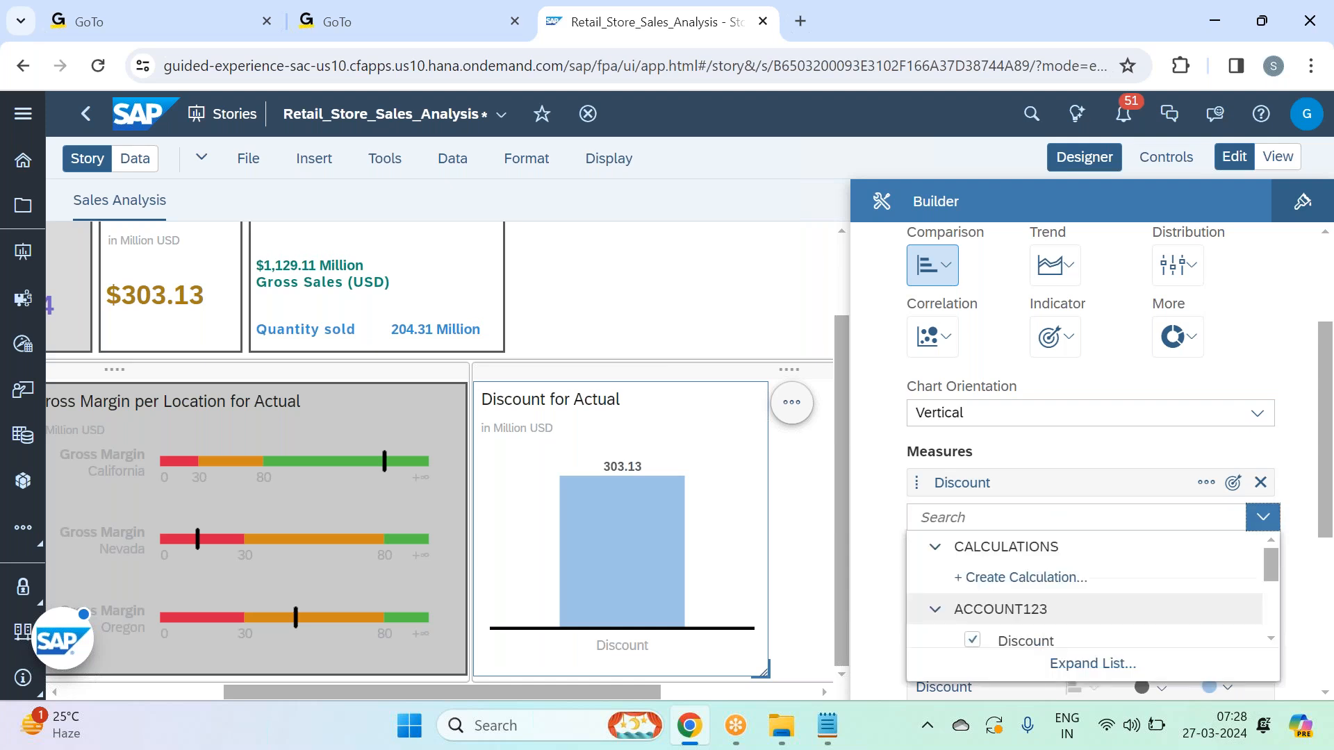
scroll(1040, 587, down, 2)
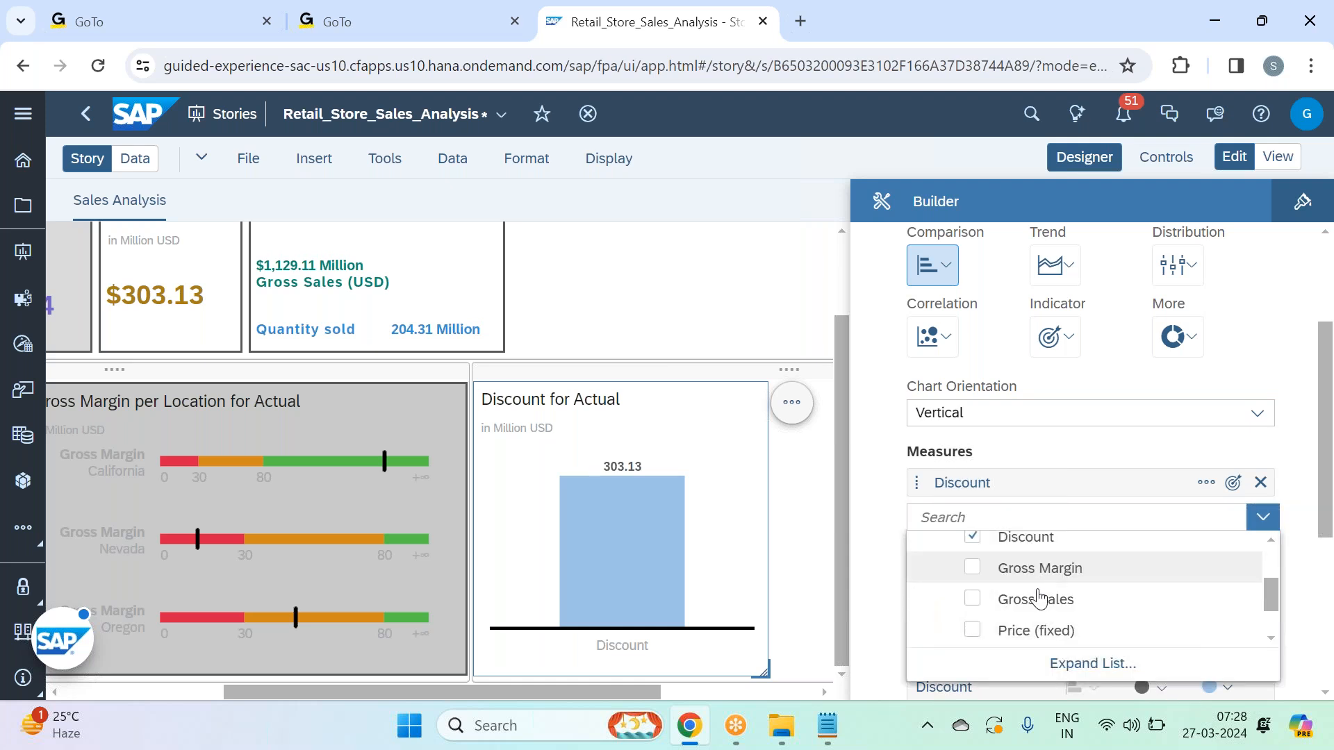
click(1040, 580)
click(1033, 598)
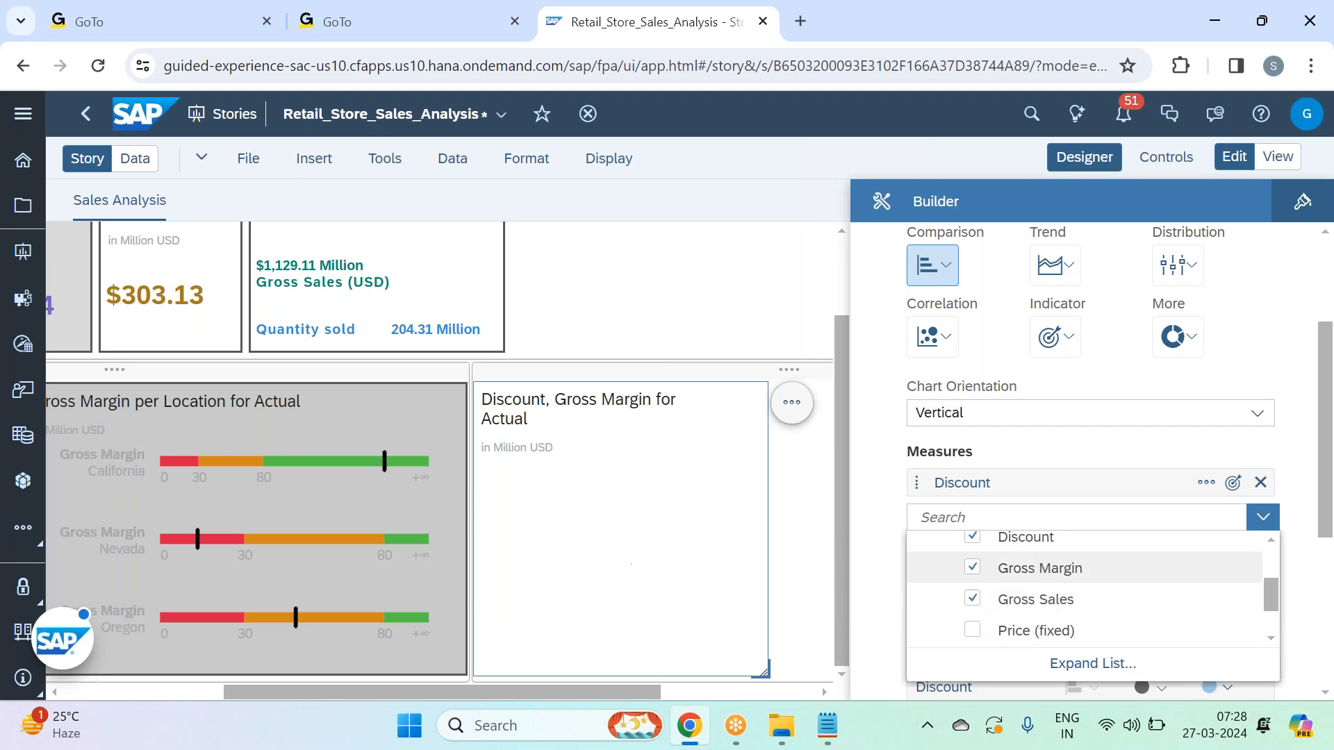
click(1076, 462)
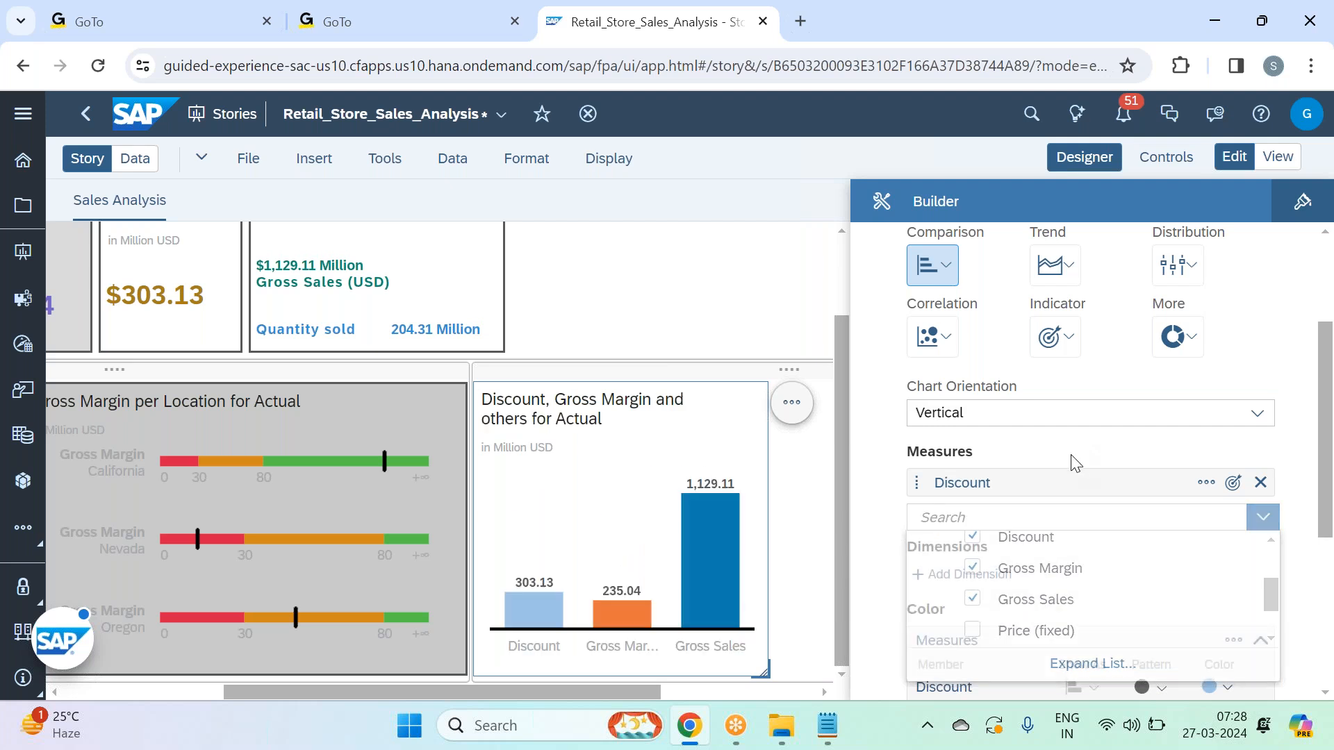
Apply the colour palette beginning with blue, orange and green to the chart's three measures.
scroll(1092, 525, down, 1)
scroll(1105, 535, down, 2)
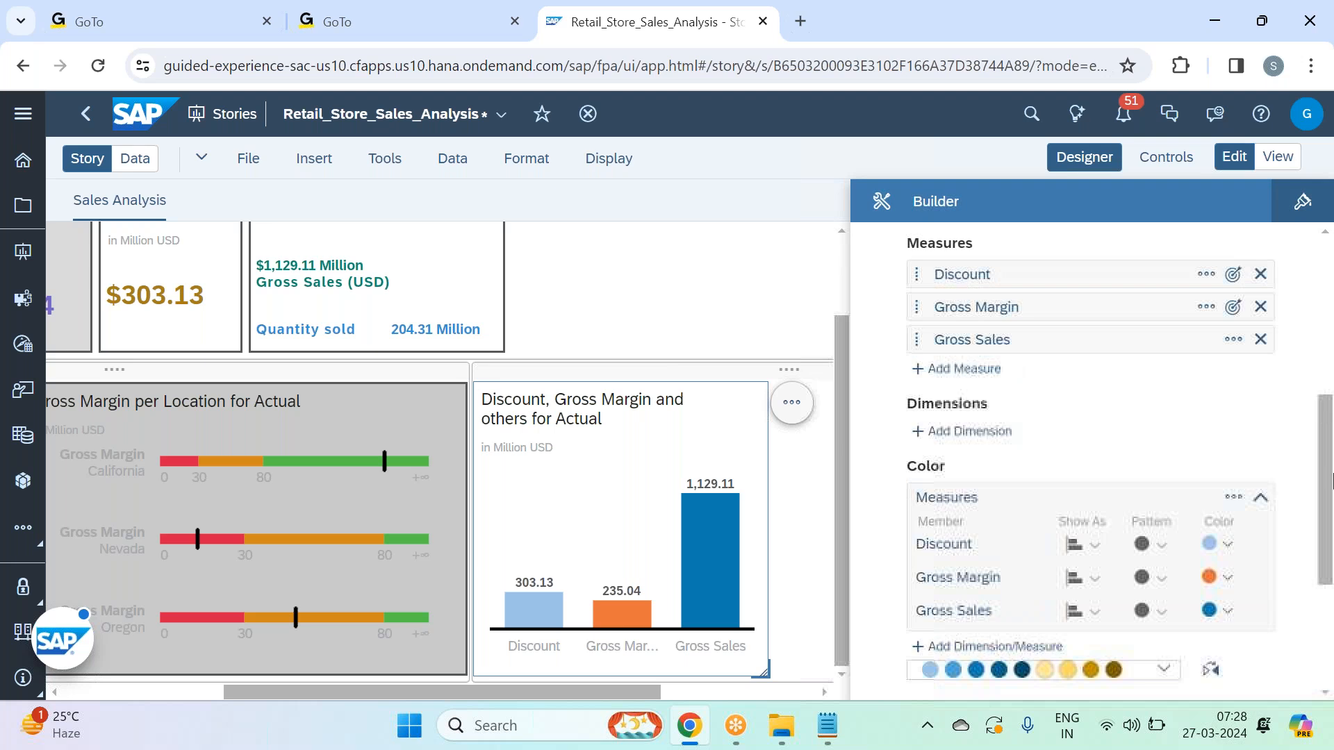
click(1164, 669)
click(1164, 669)
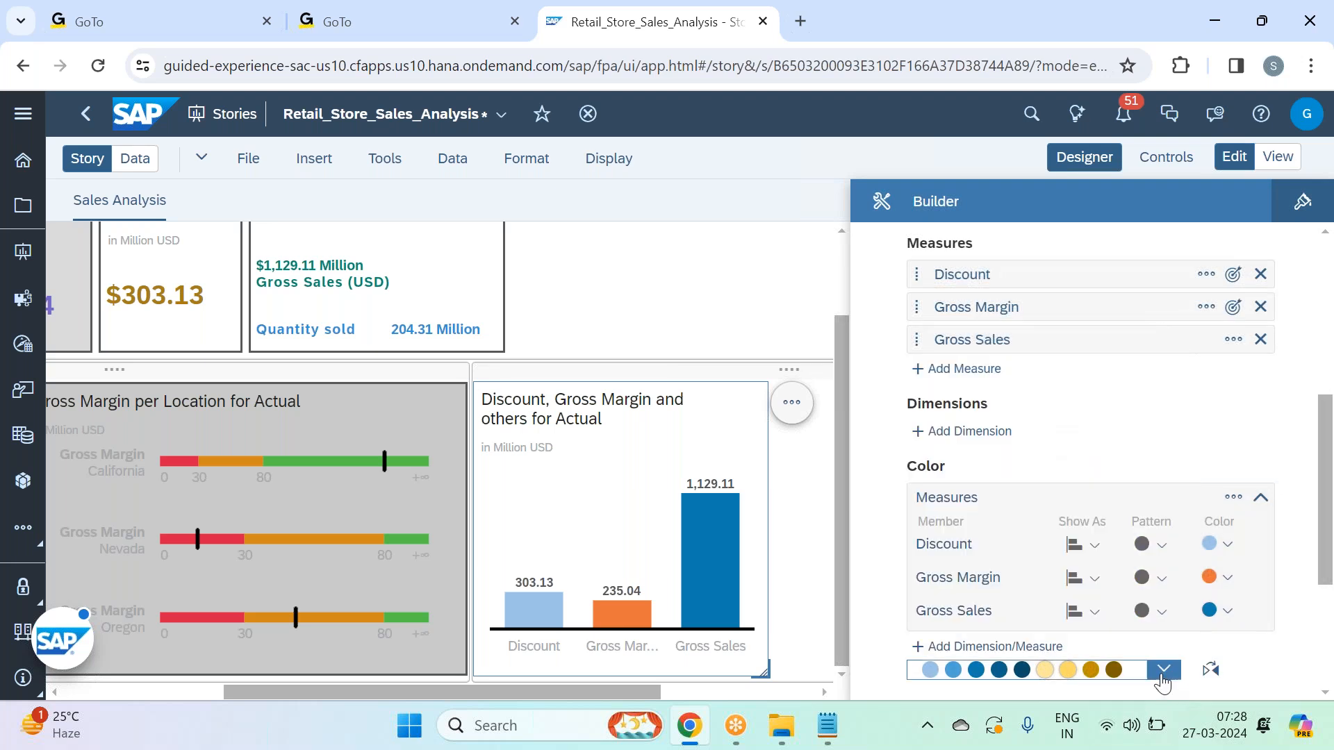
click(1164, 669)
click(1022, 404)
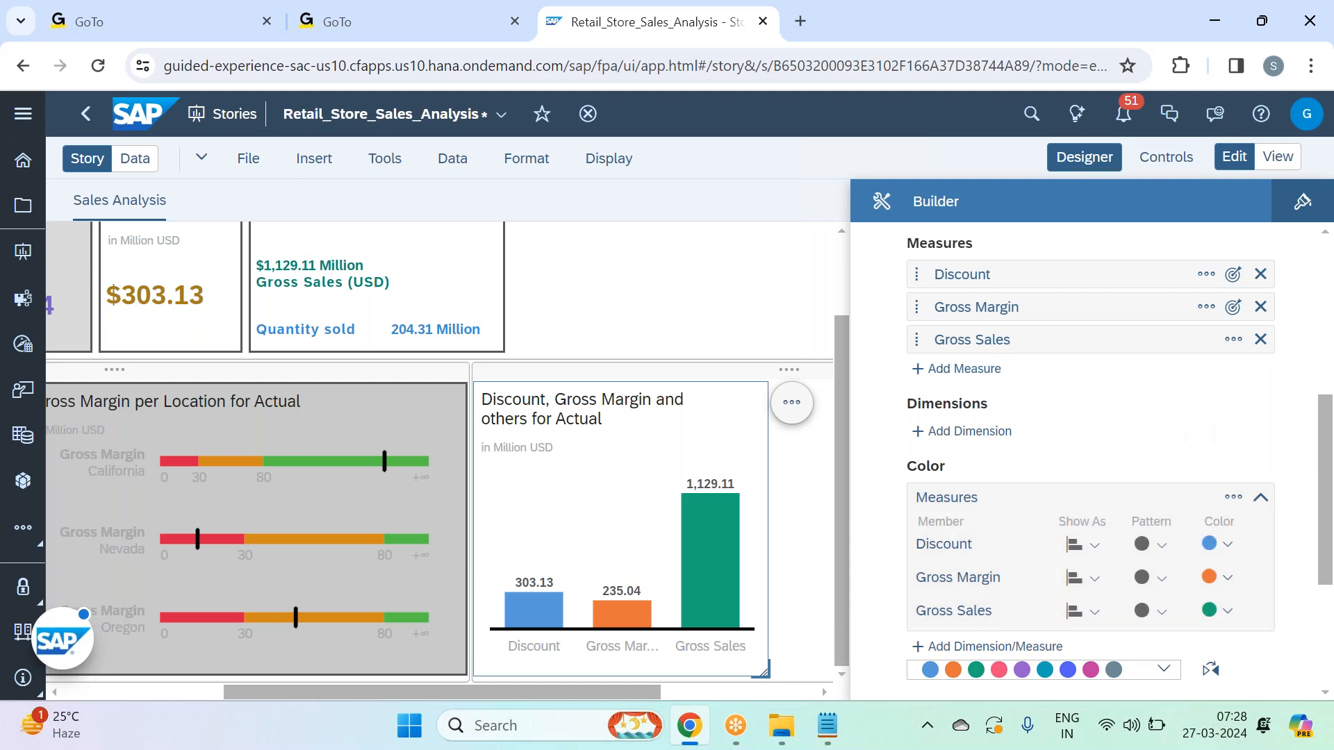
Add Location as the dimension of the Discount, Gross Margin and Gross Sales chart.
click(976, 432)
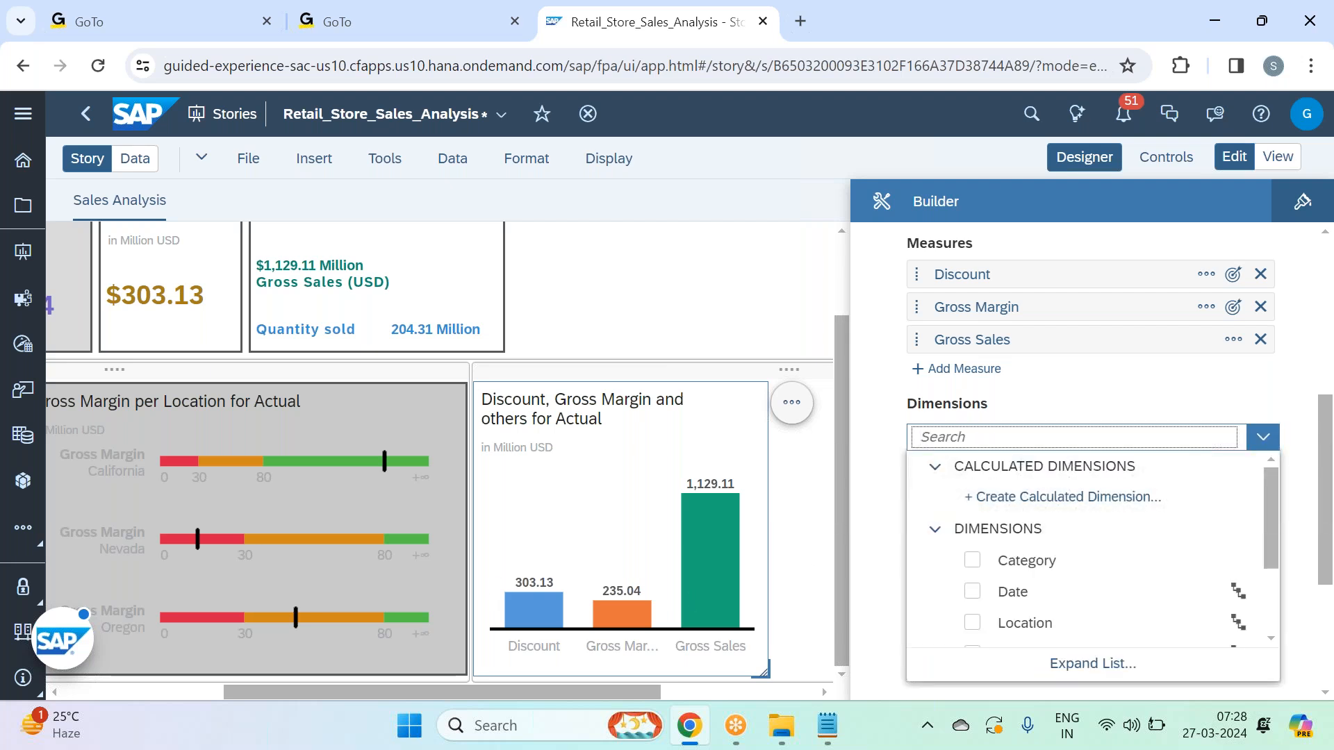
text(loca)
click(1035, 498)
click(1065, 384)
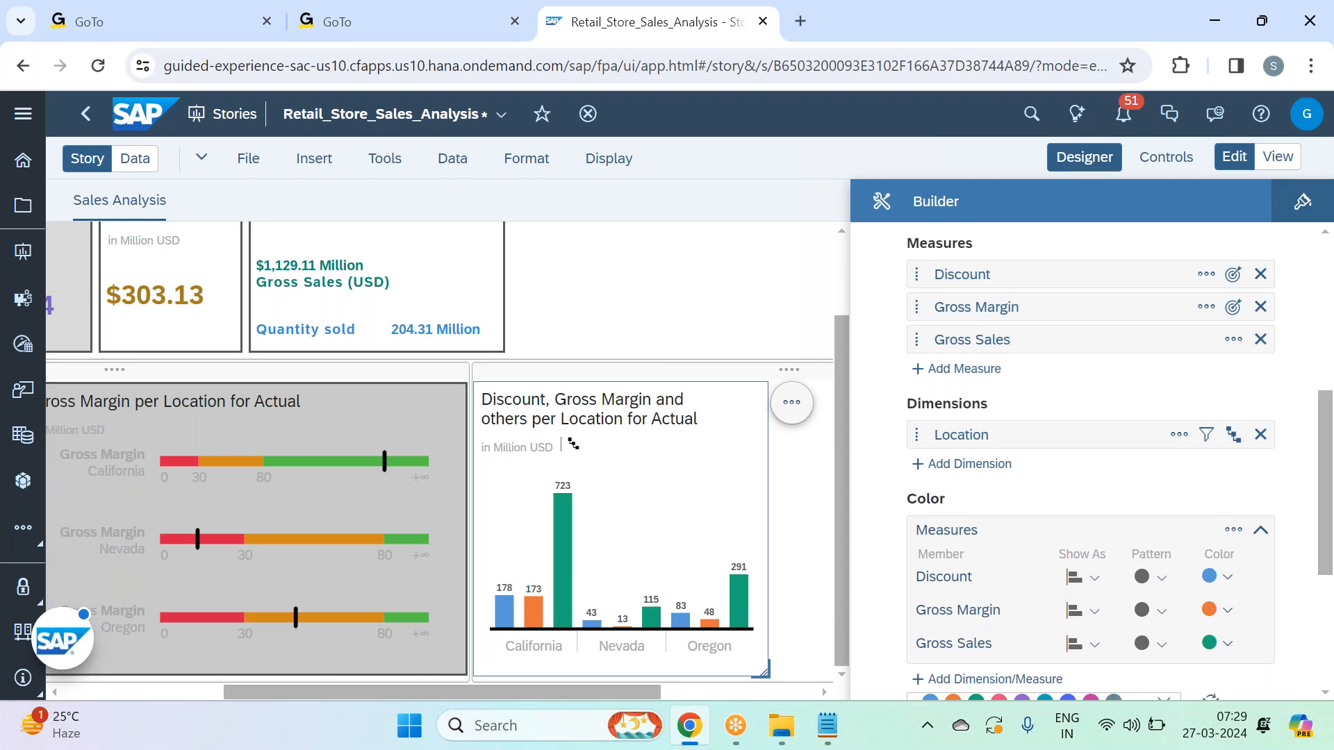
Style the chart with All Borders at a line width of 2 and close its design settings.
click(1297, 207)
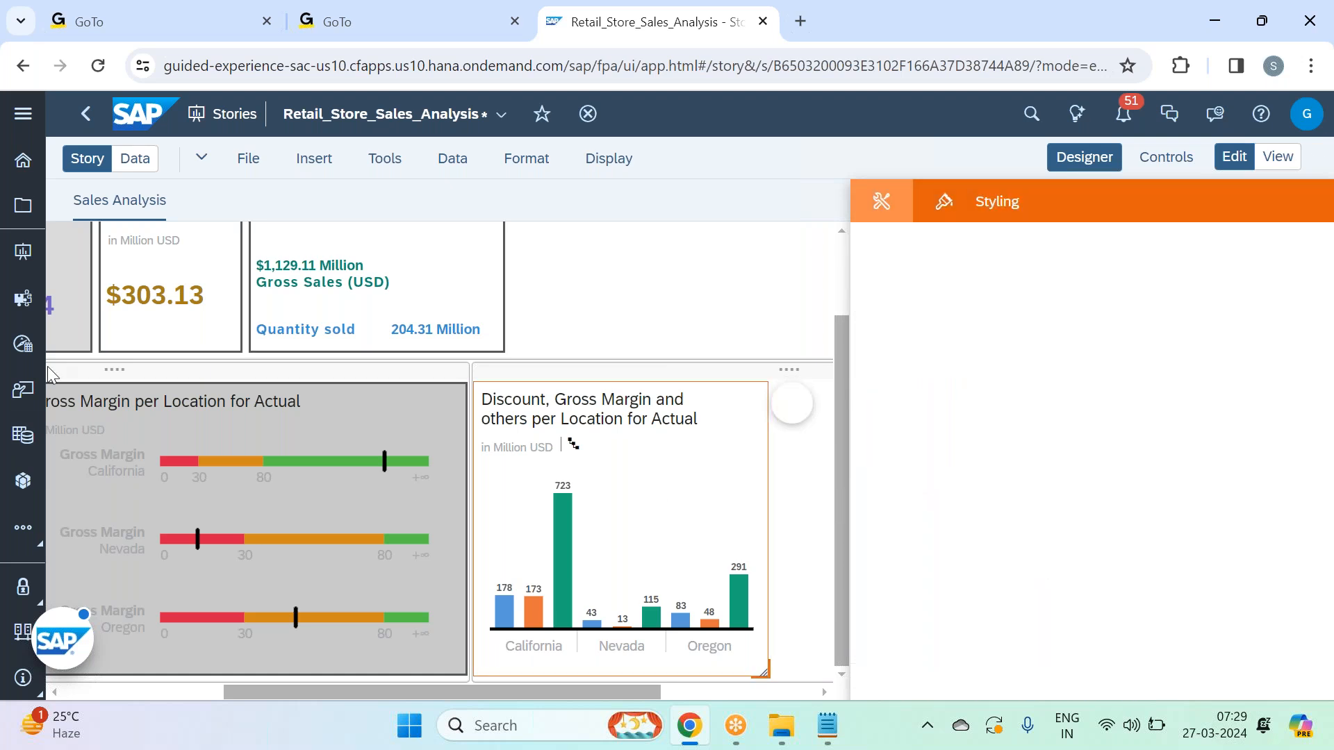
click(1271, 482)
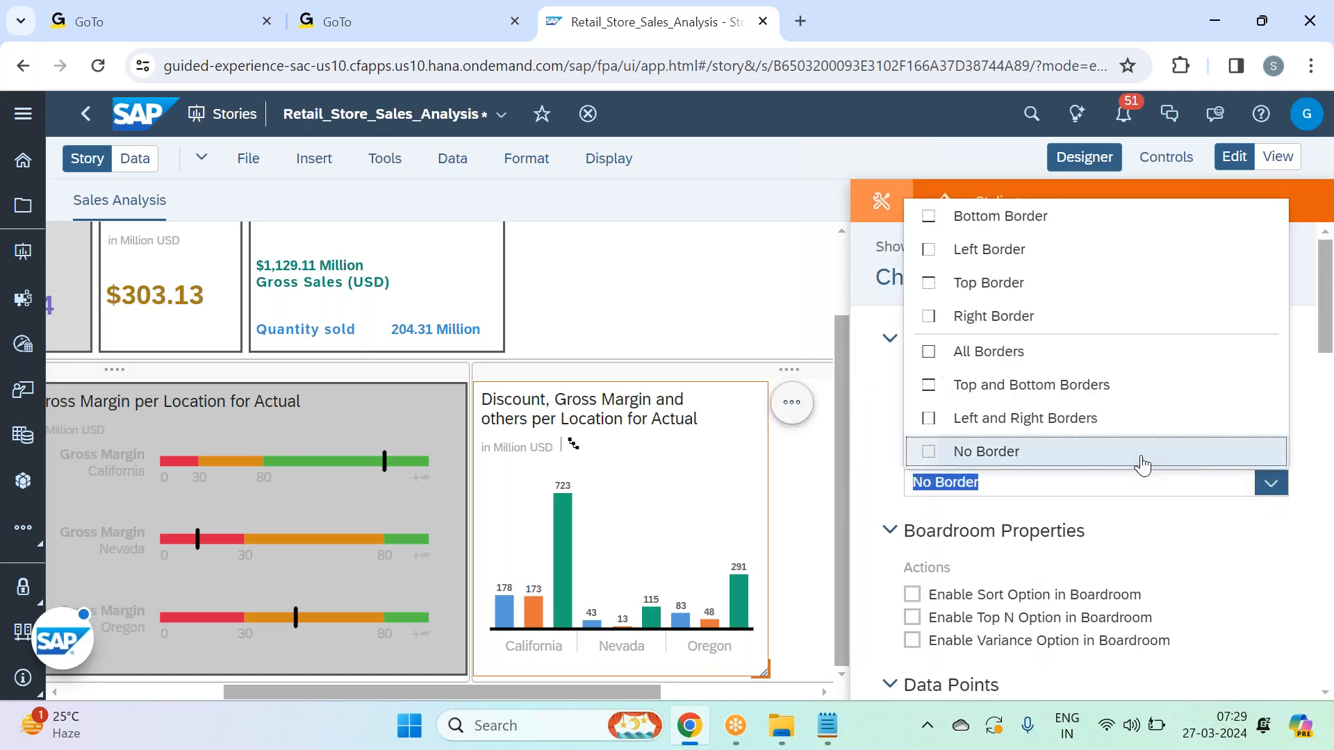
click(950, 352)
click(1270, 551)
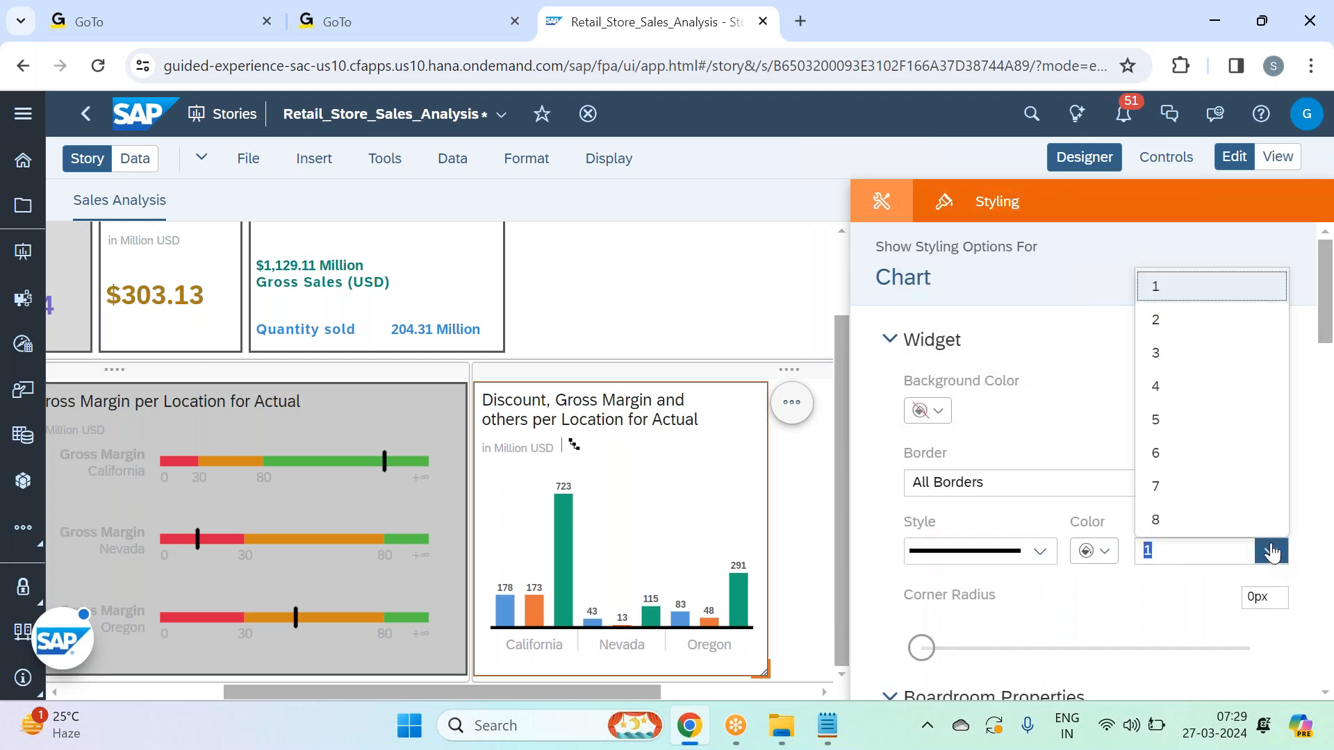
click(1167, 322)
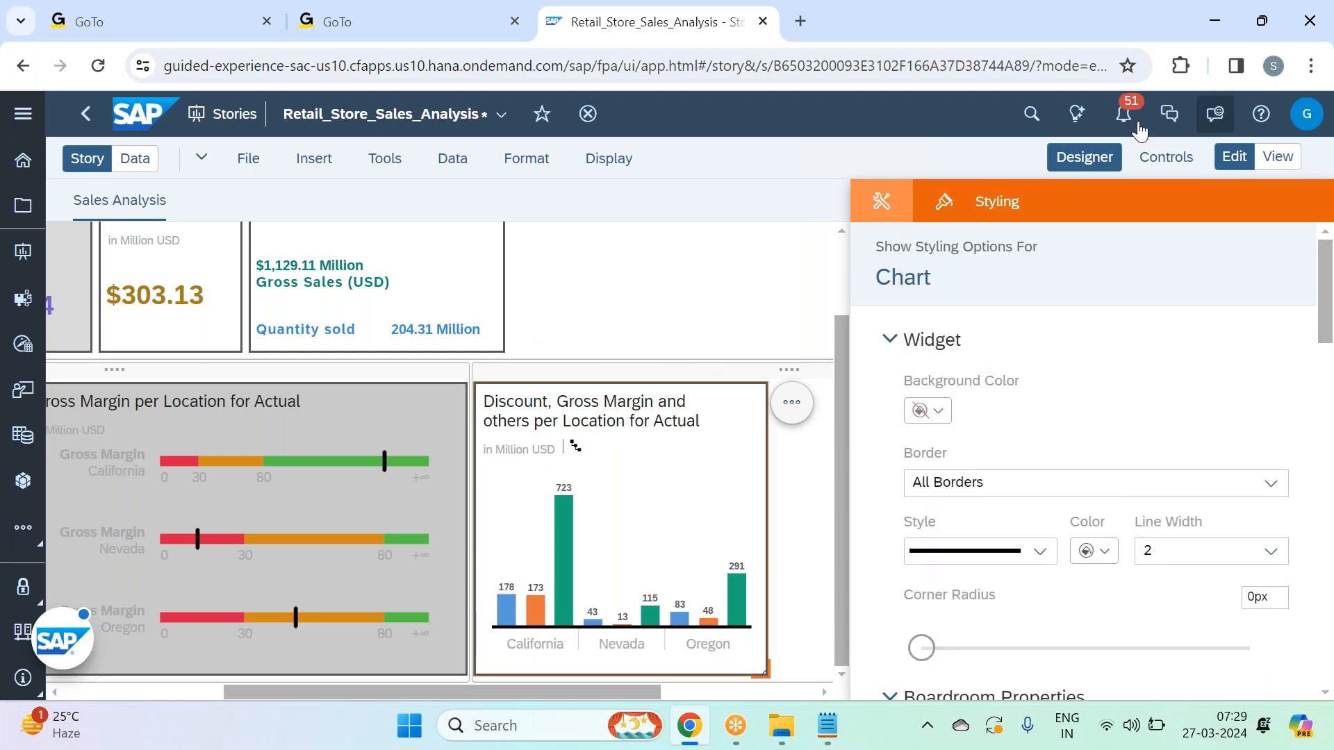
click(1103, 172)
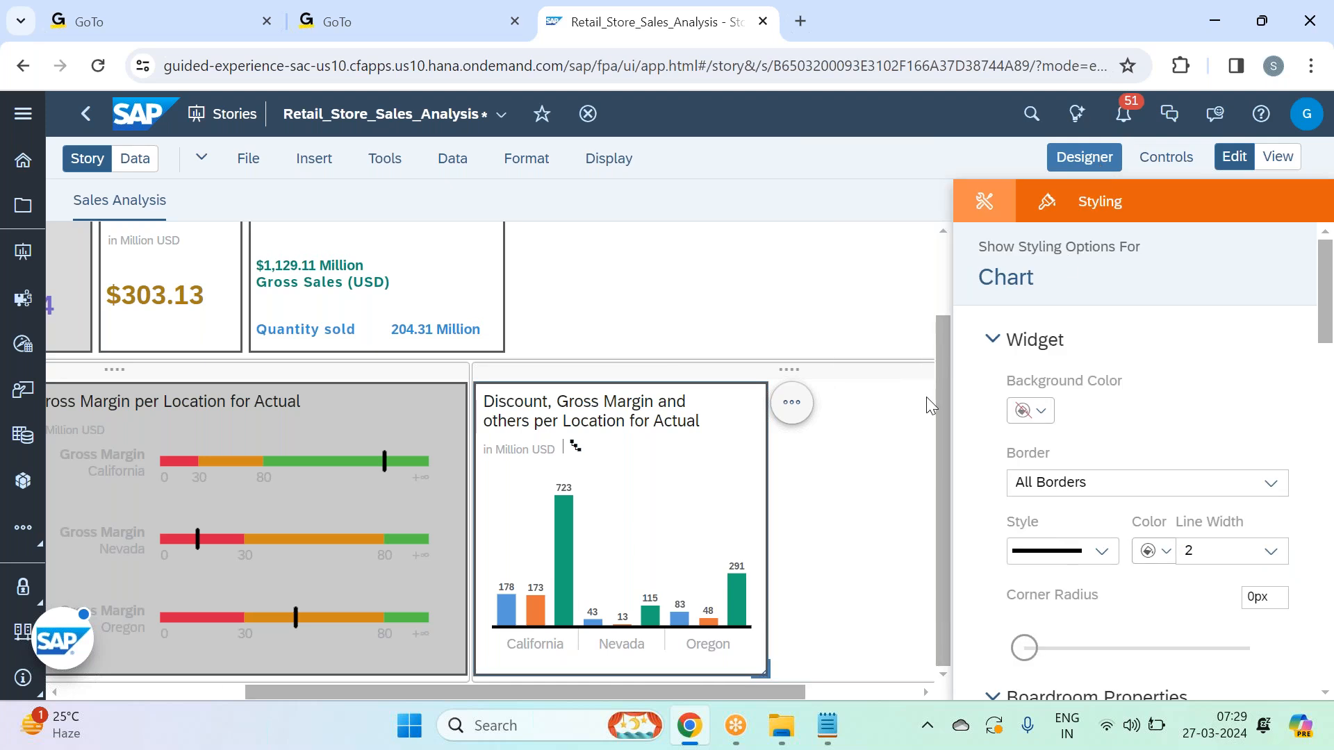
Retitle the chart as "Discount,GM & Sales by Loc".
double_click(903, 421)
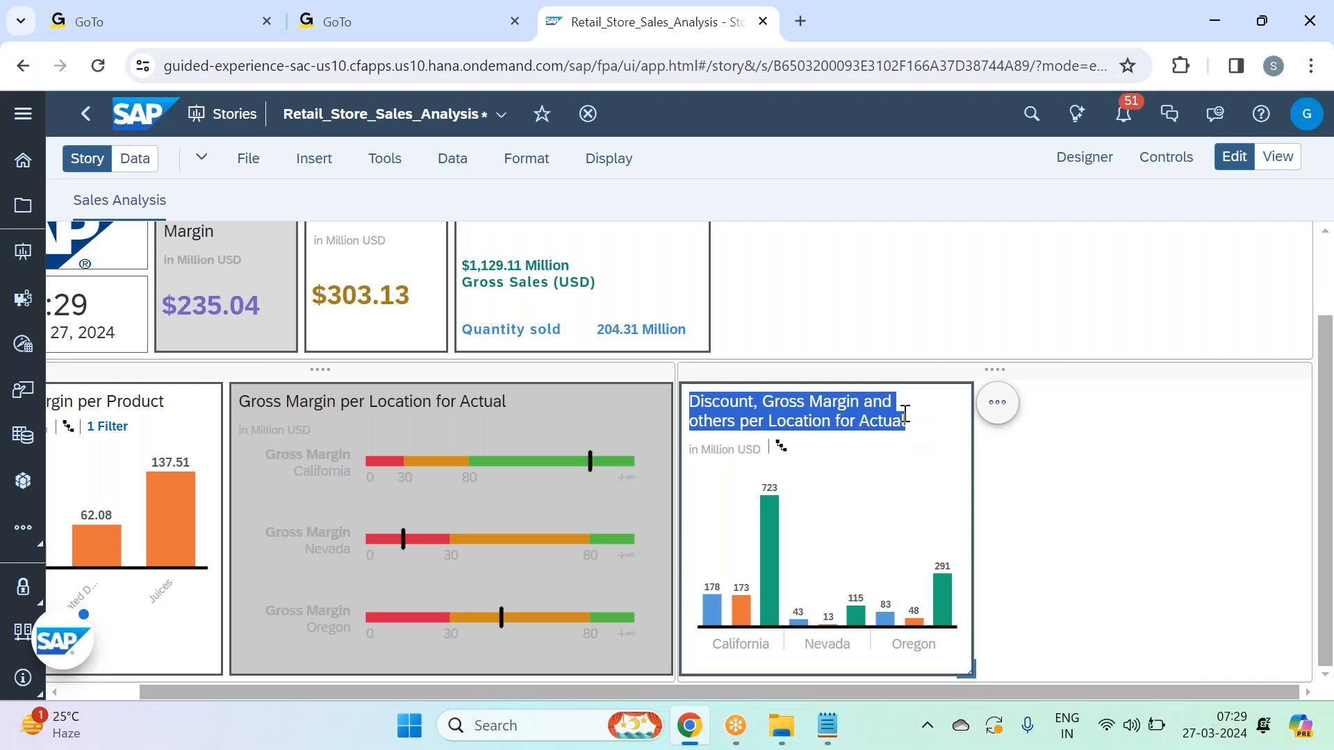
click(906, 415)
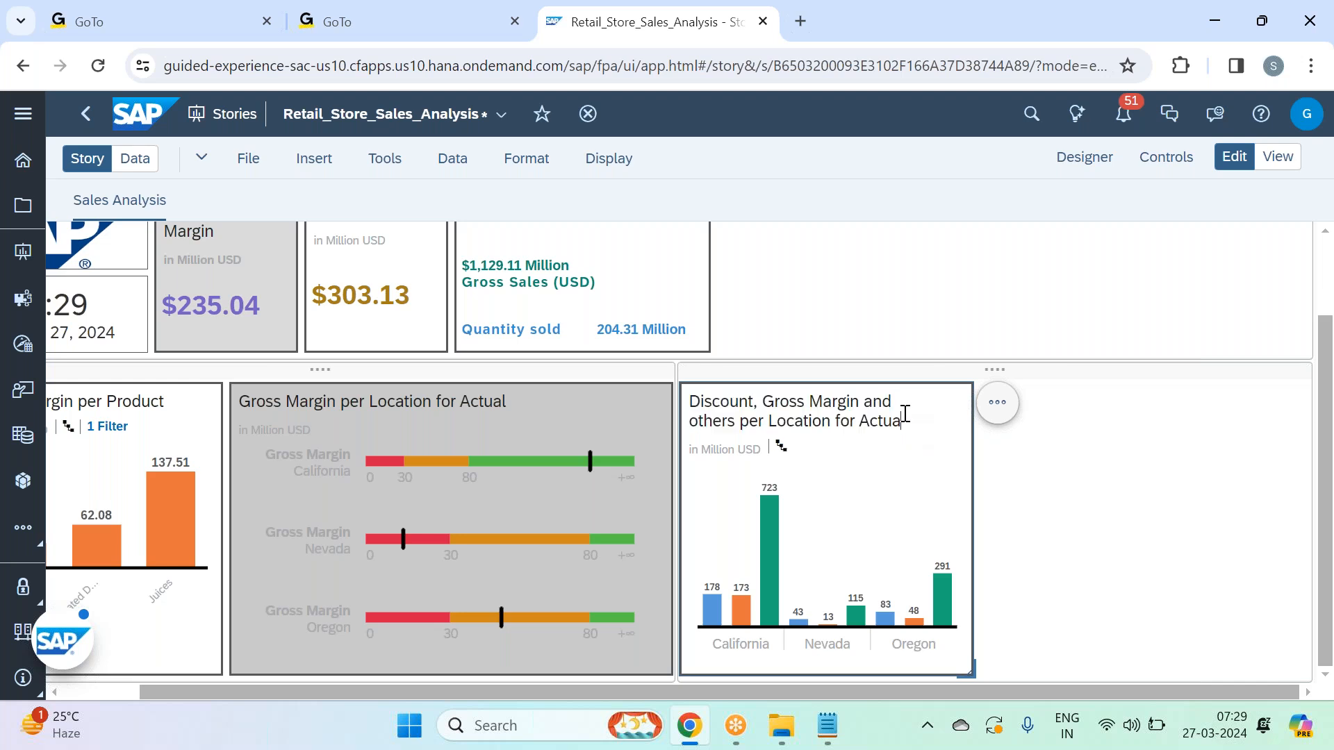
key(BackSpace)
key(BackSpace)
key(BackSpace)
key(BackSpace)
key(BackSpace)
key(BackSpace)
key(BackSpace)
key(BackSpace)
key(BackSpace)
key(BackSpace)
key(BackSpace)
key(BackSpace)
key(BackSpace)
key(BackSpace)
key(BackSpace)
key(BackSpace)
key(BackSpace)
key(BackSpace)
key(BackSpace)
key(BackSpace)
key(BackSpace)
key(BackSpace)
key(BackSpace)
key(BackSpace)
key(BackSpace)
key(BackSpace)
key(BackSpace)
key(BackSpace)
key(BackSpace)
key(BackSpace)
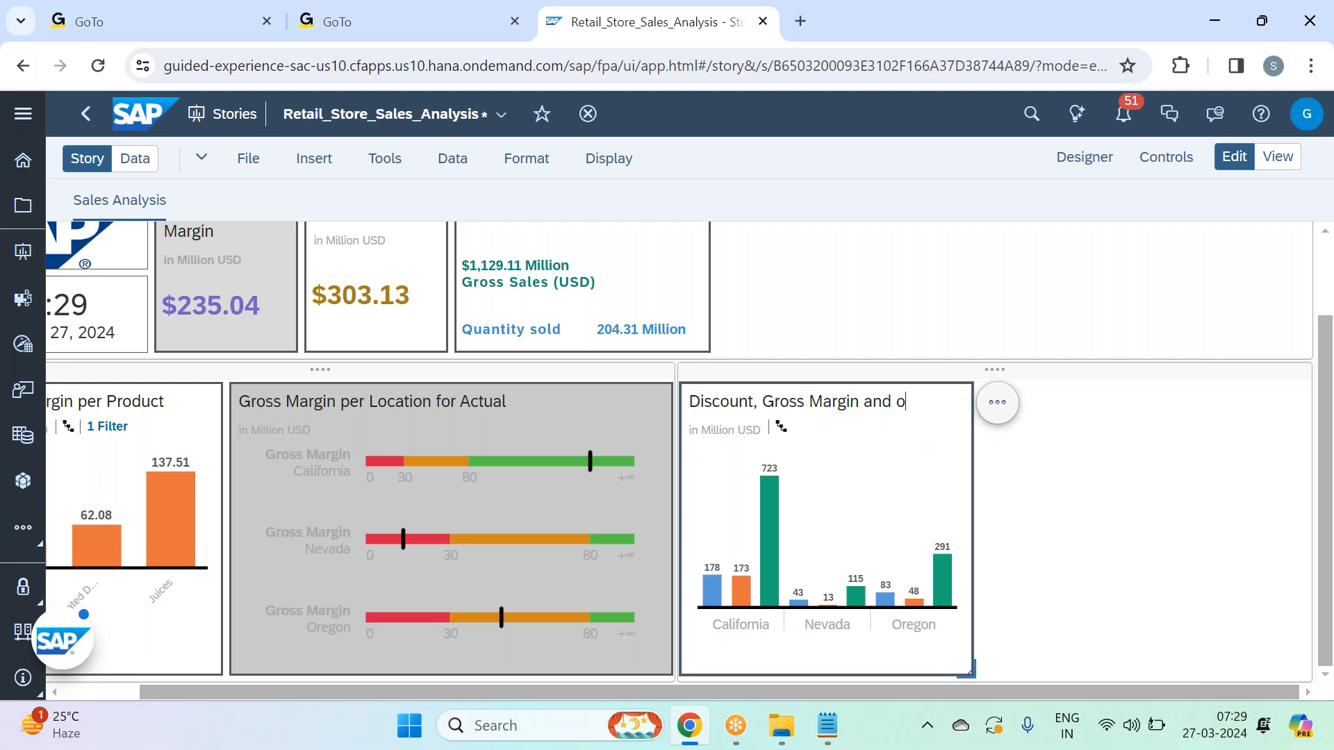
text(t)
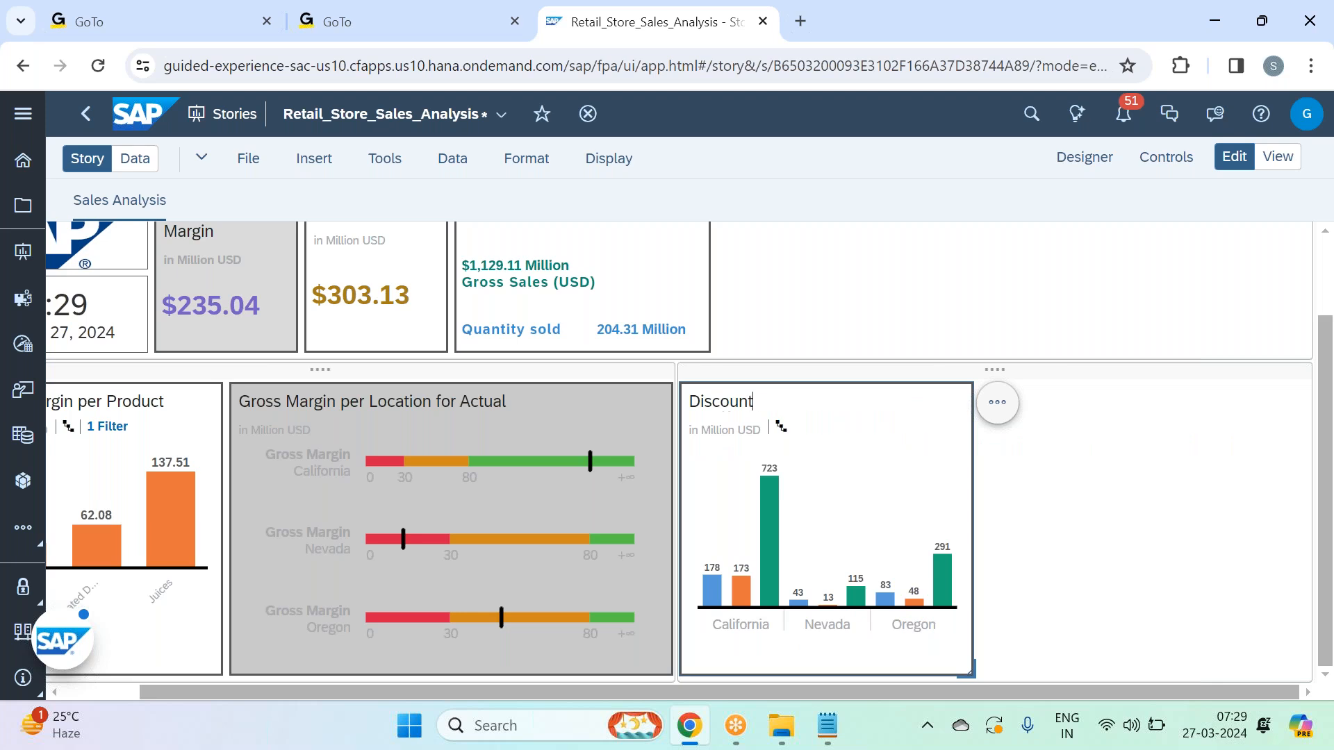
text(,GM & Sales by Loc)
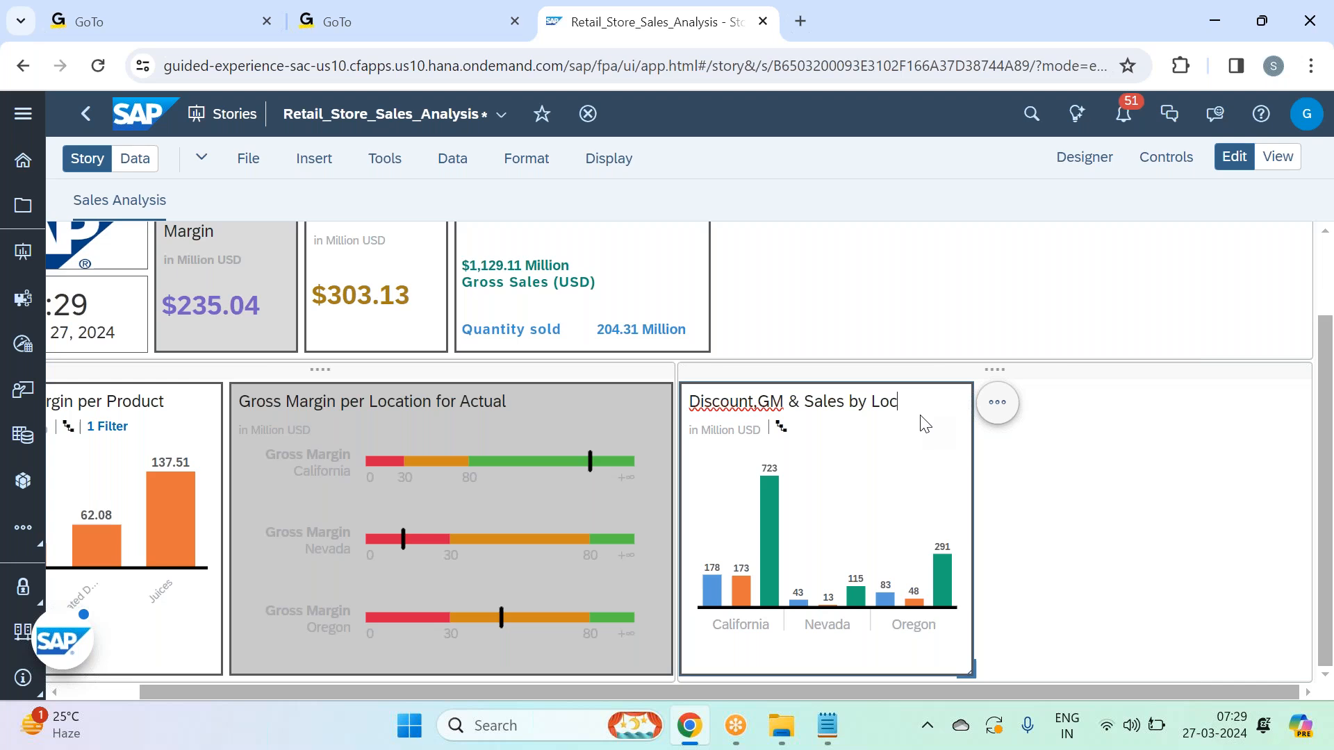
click(1017, 526)
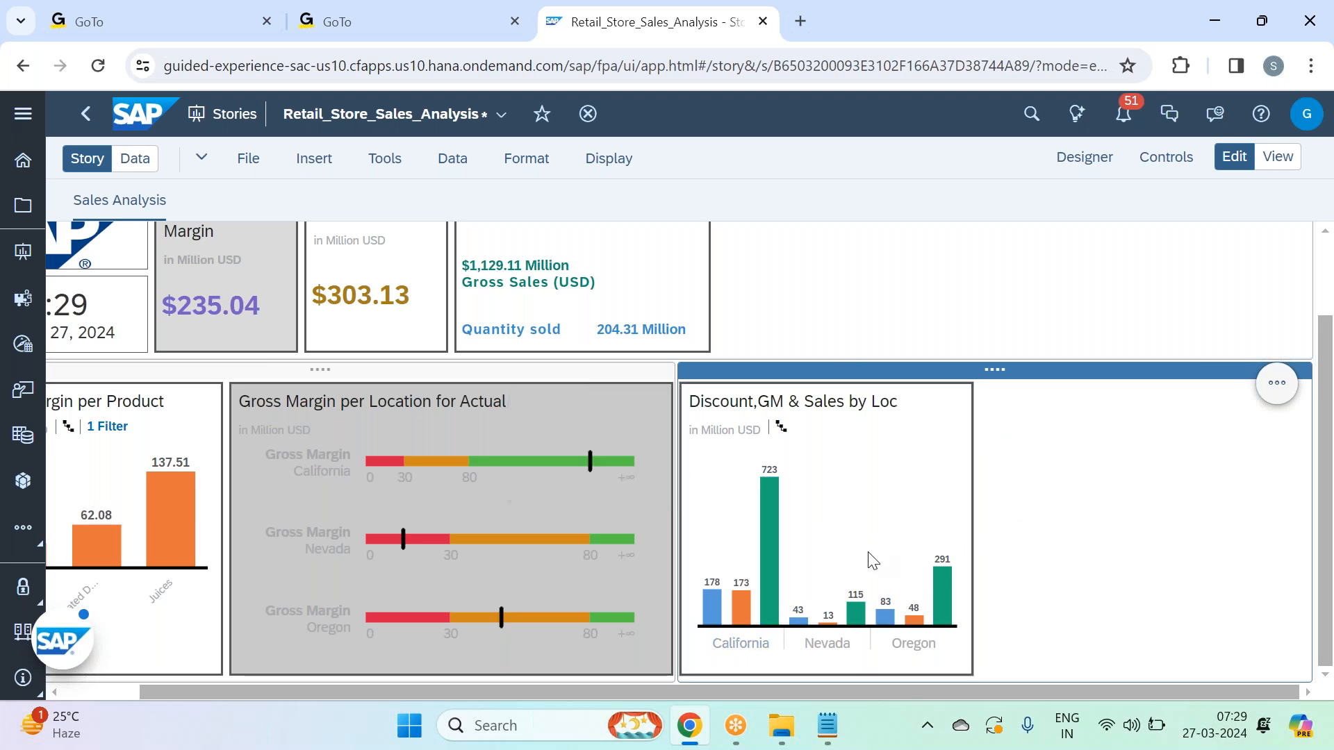
Reopen the builder for the Discount,GM & Sales by Loc chart at the measures' colour settings.
click(924, 463)
click(1099, 158)
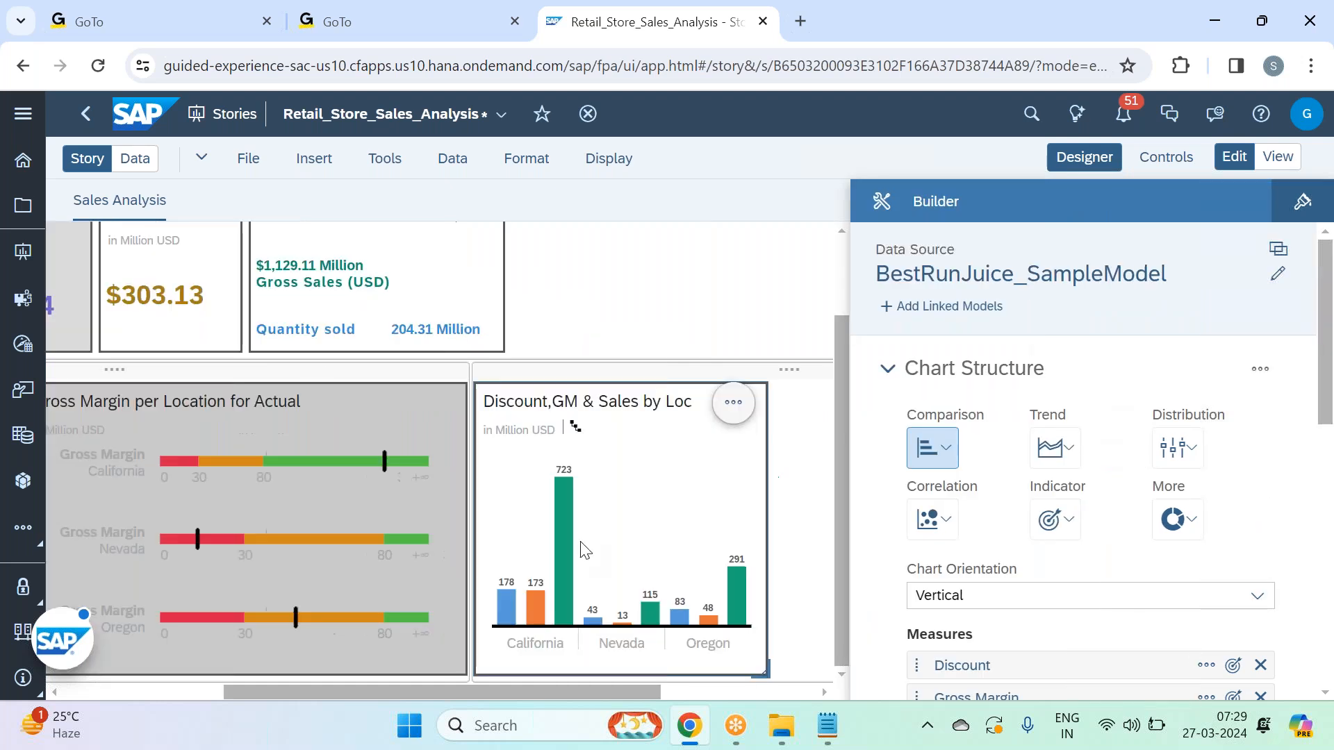
scroll(1071, 573, down, 5)
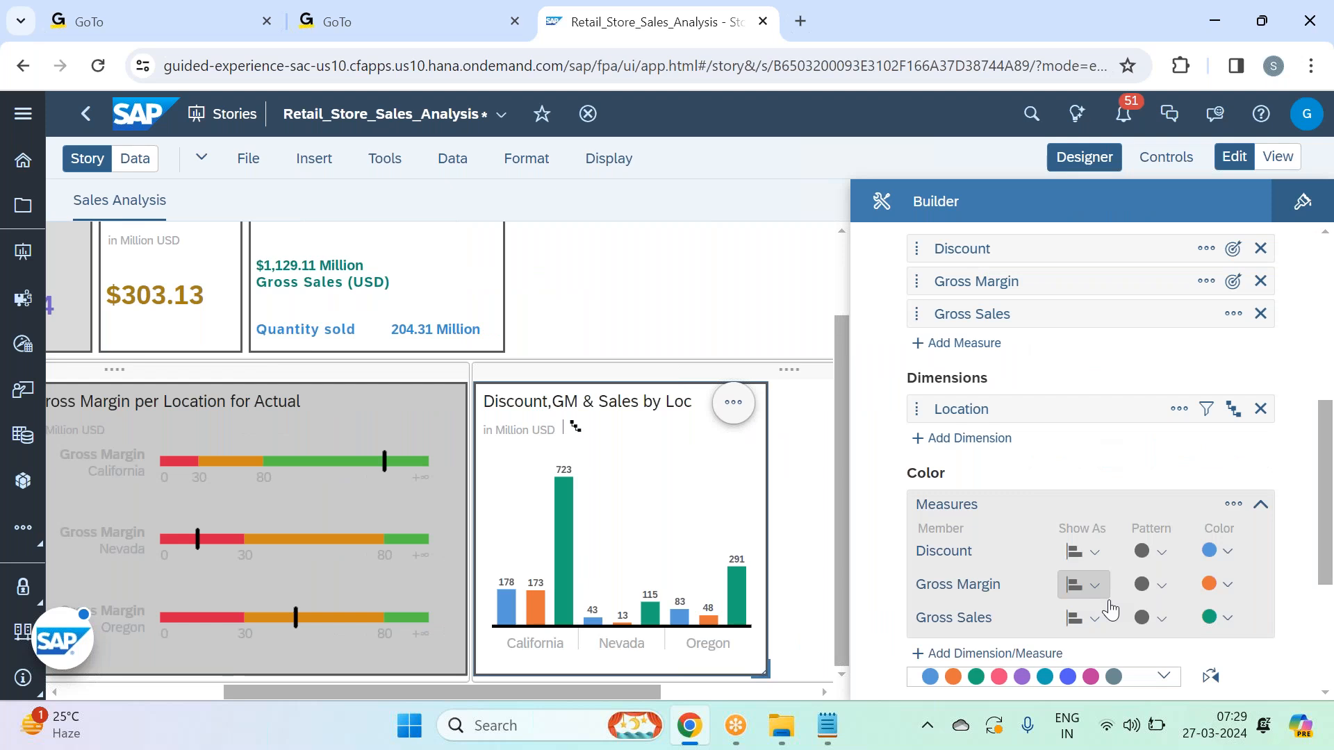
click(1083, 618)
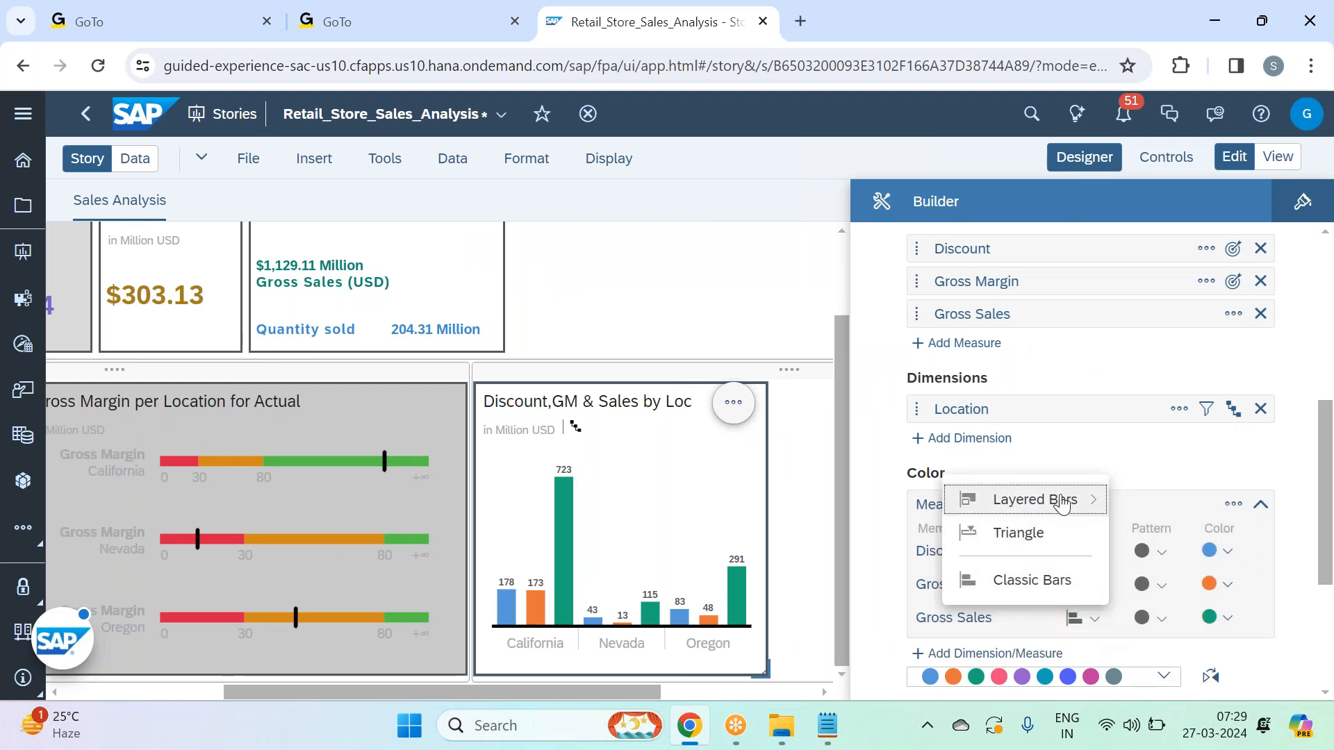
mouse_move(1060, 503)
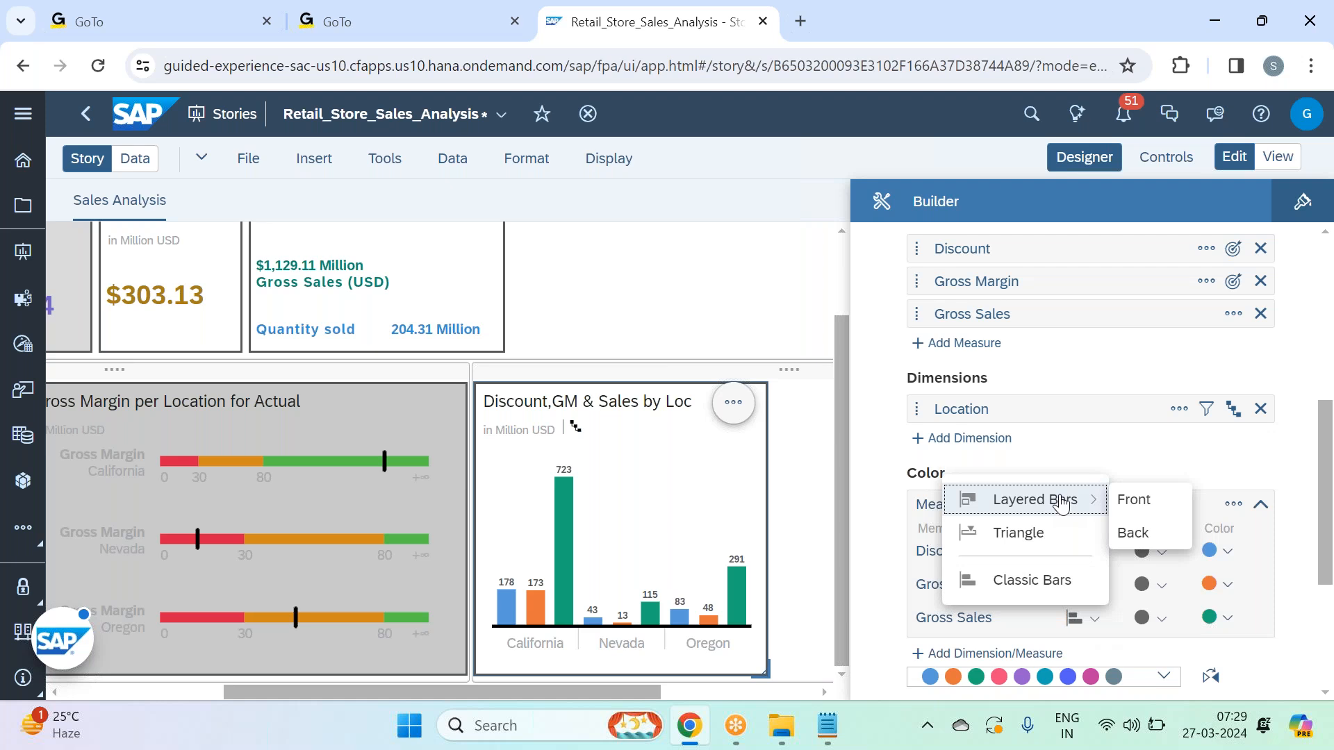
click(1111, 448)
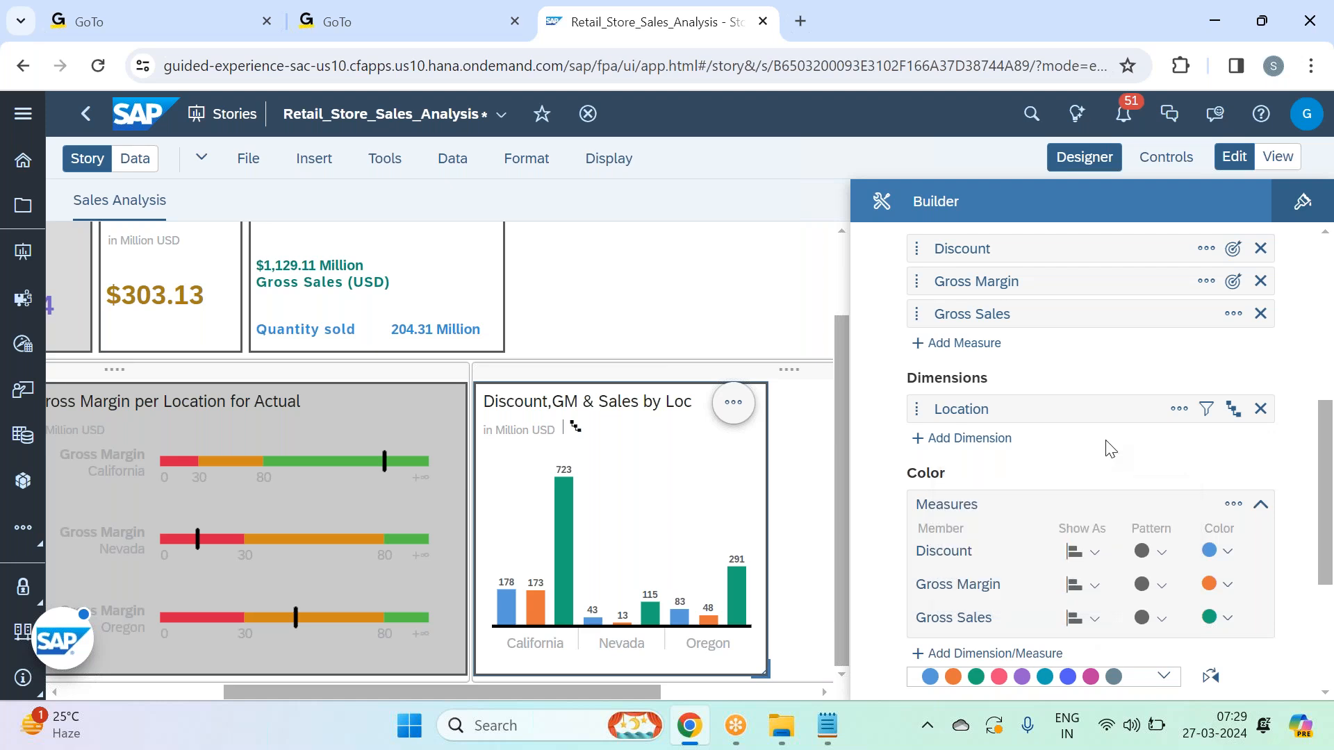
Give the Gross Sales measure the thick dark diagonal-stripe pattern and show it as Layered Bars in Front.
click(1161, 619)
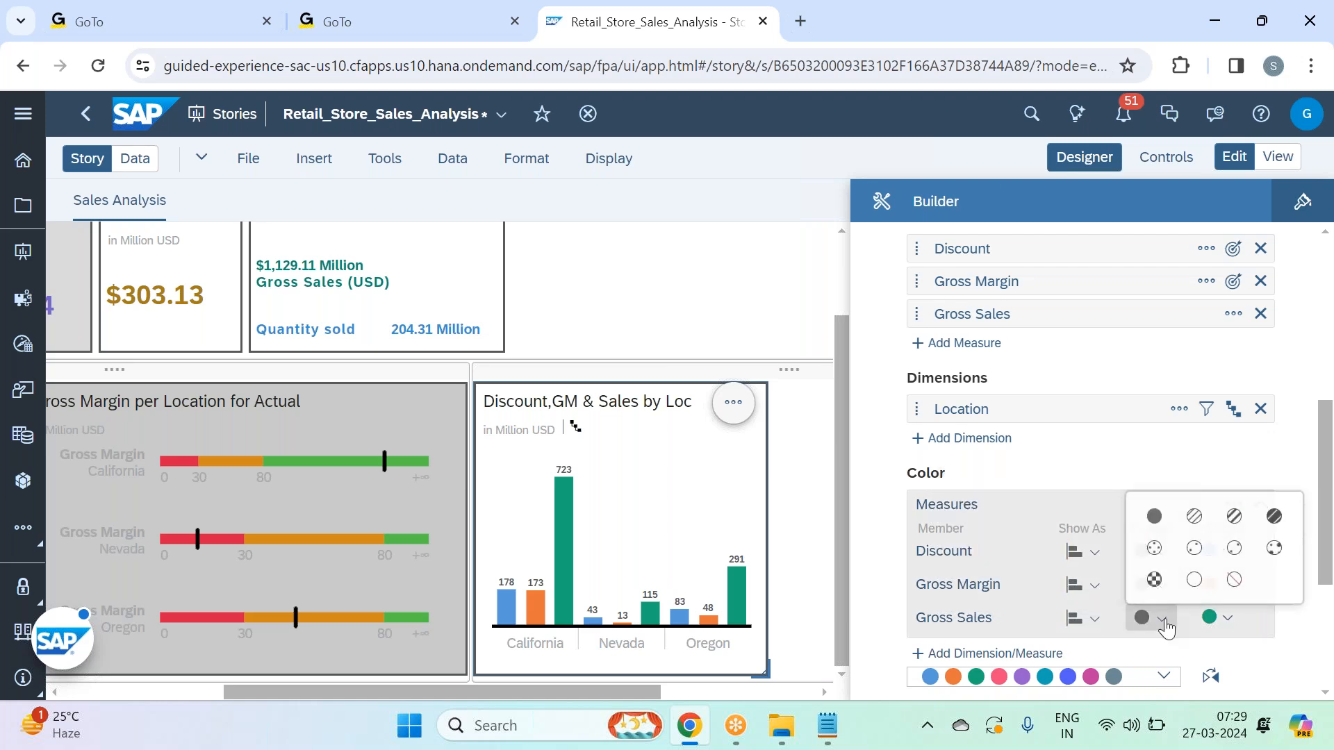
click(1273, 518)
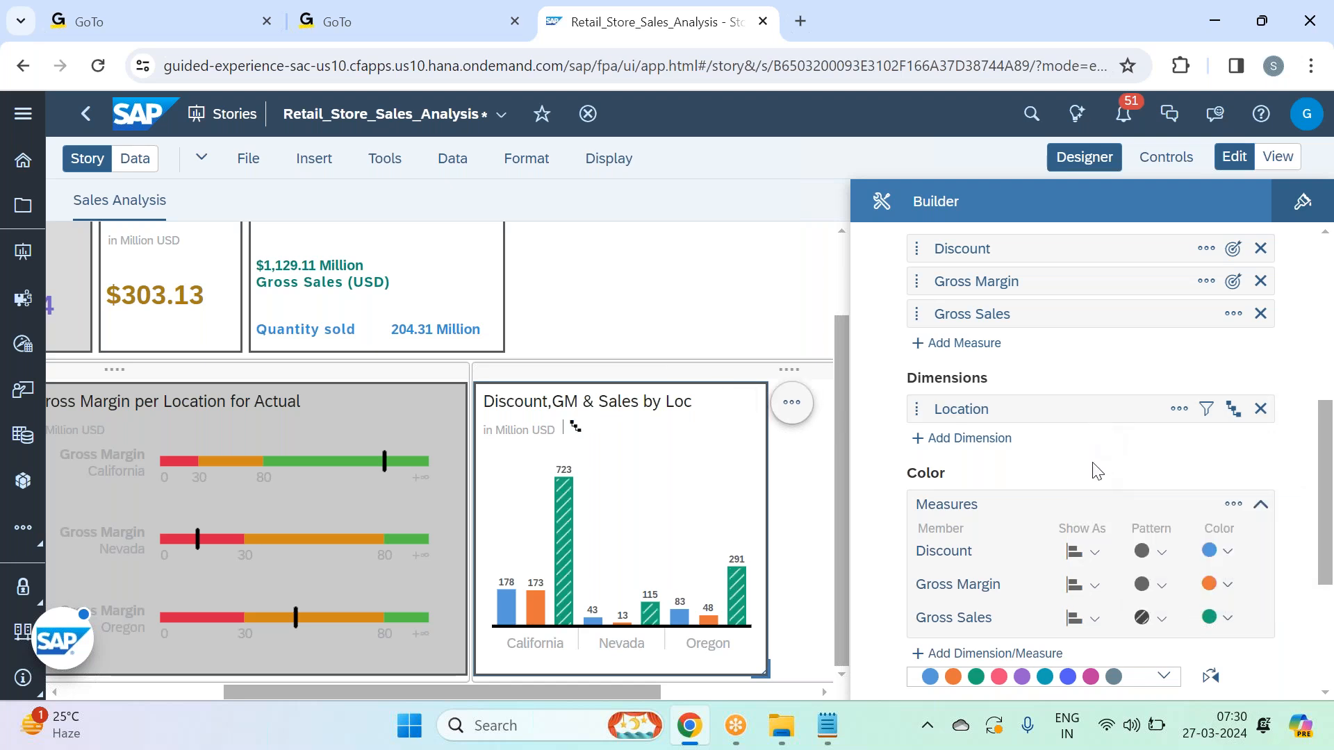
click(1077, 616)
mouse_move(1042, 499)
click(1147, 499)
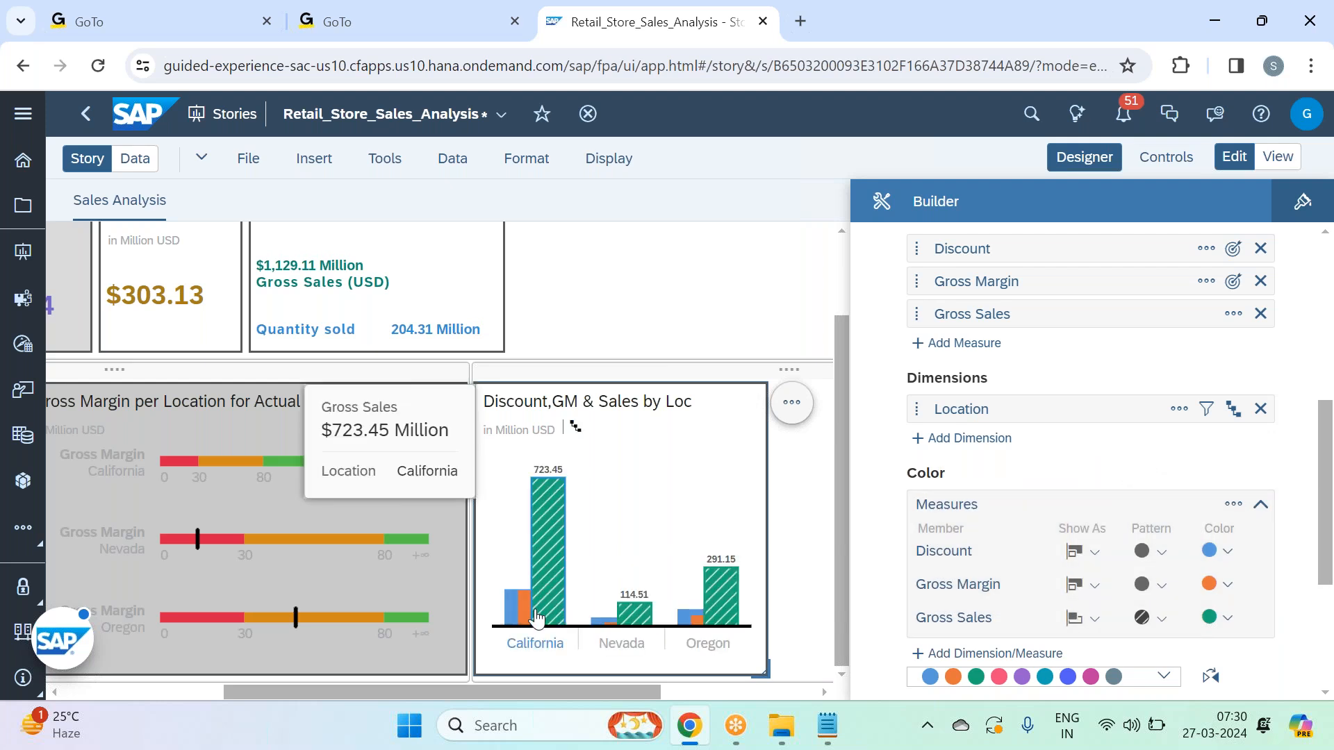
mouse_move(510, 620)
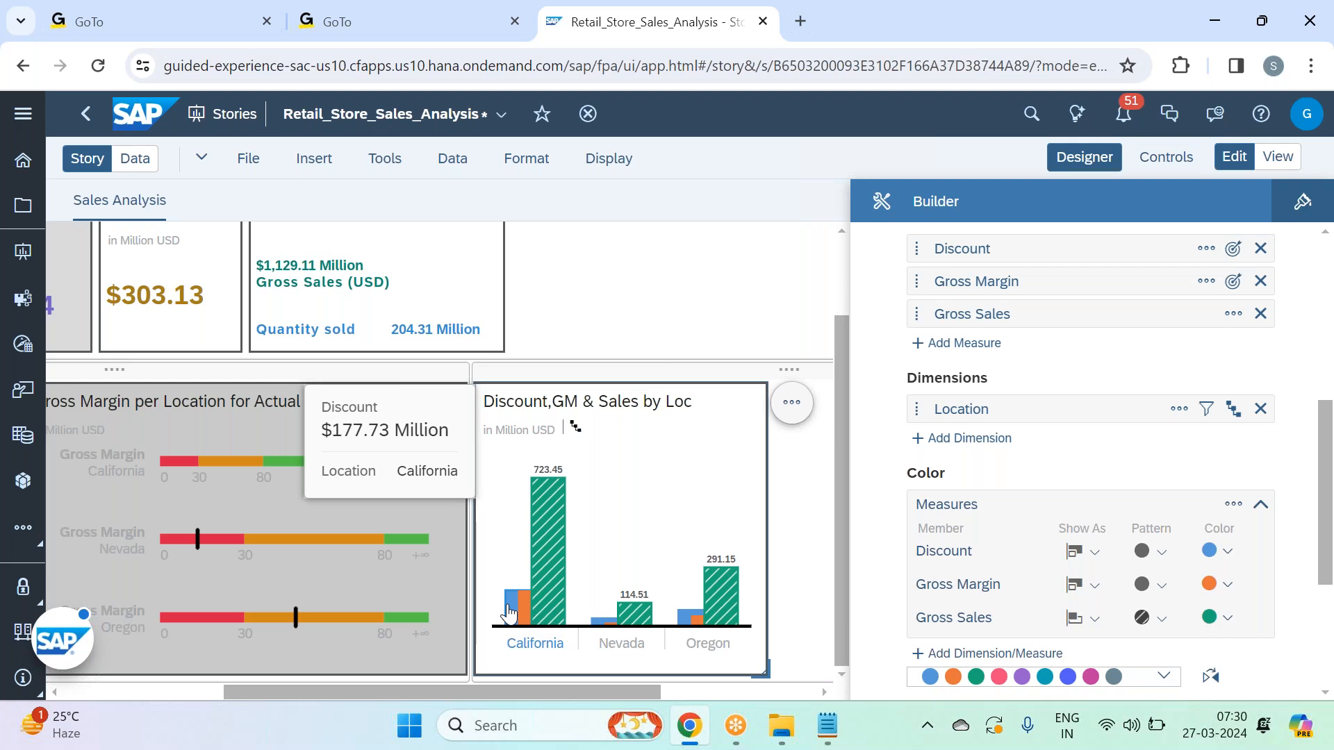
click(1088, 591)
mouse_move(1061, 478)
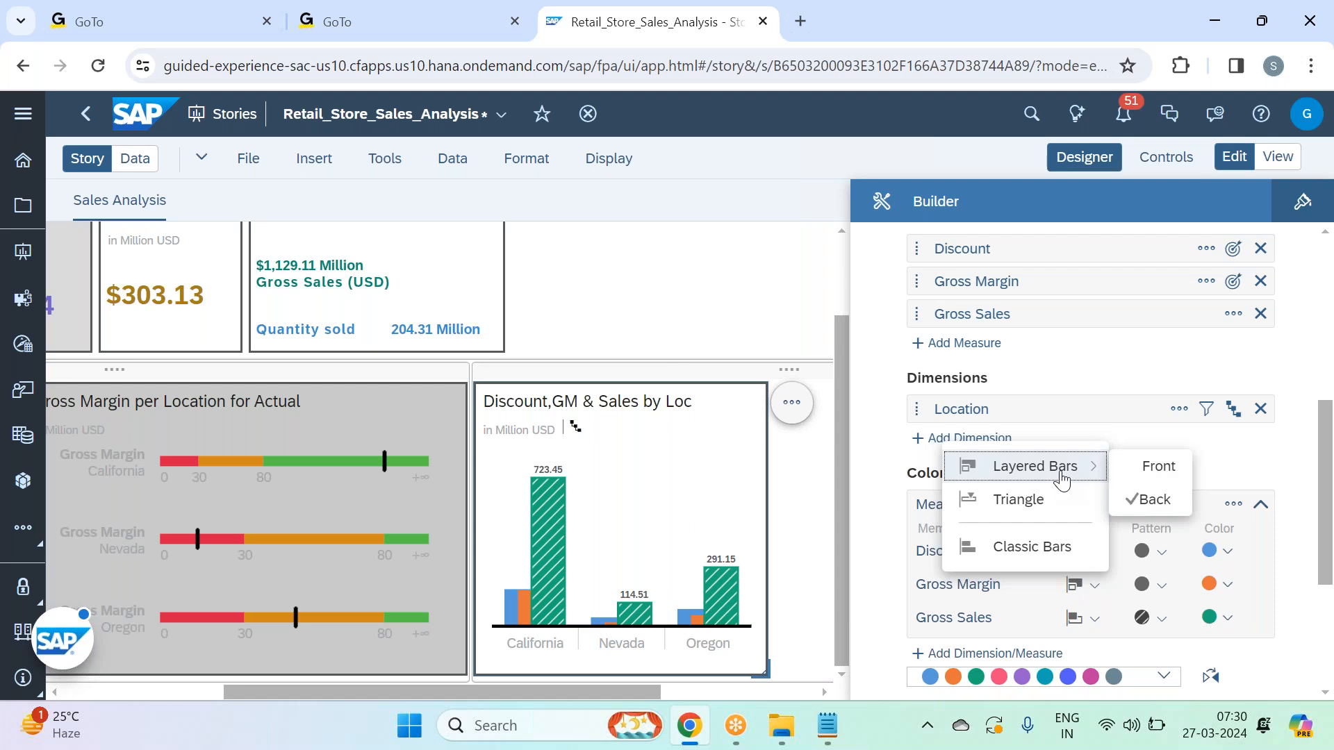
click(1226, 472)
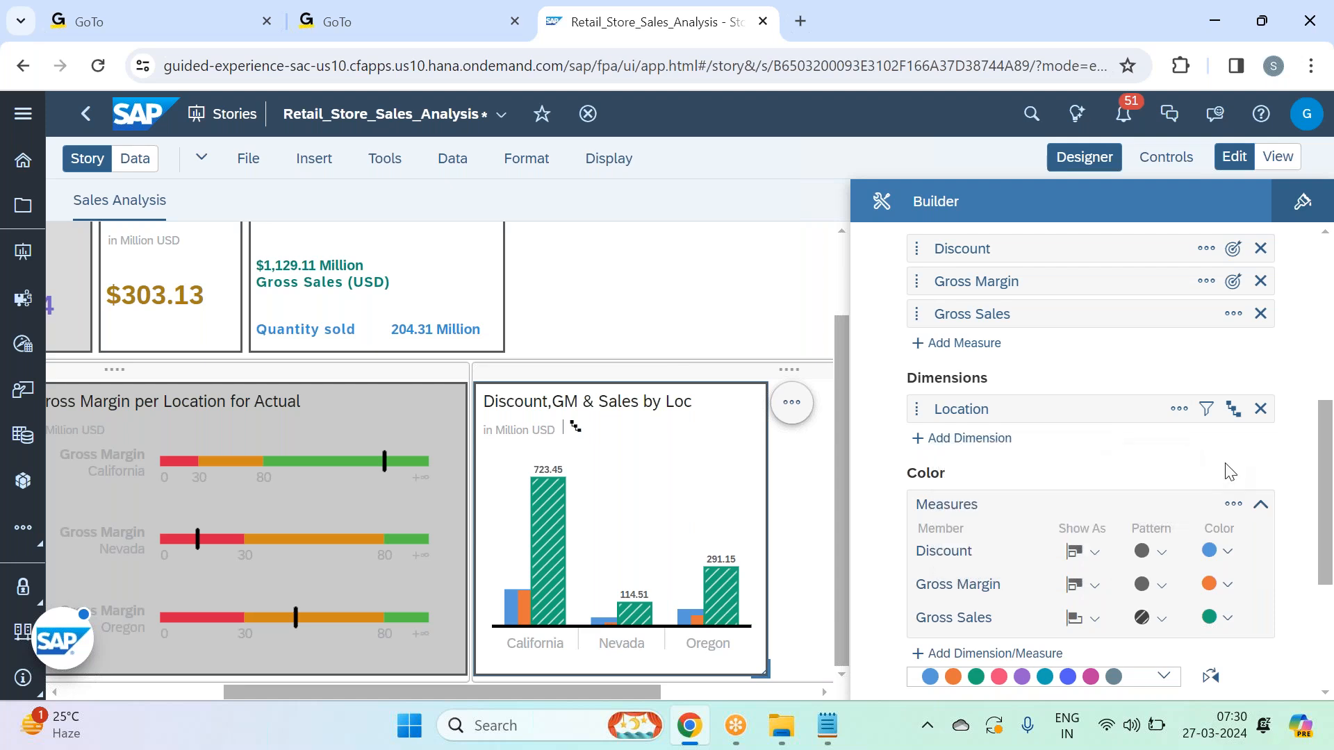
Show the Discount measure as Triangle and set its colour to dark blue.
click(1076, 556)
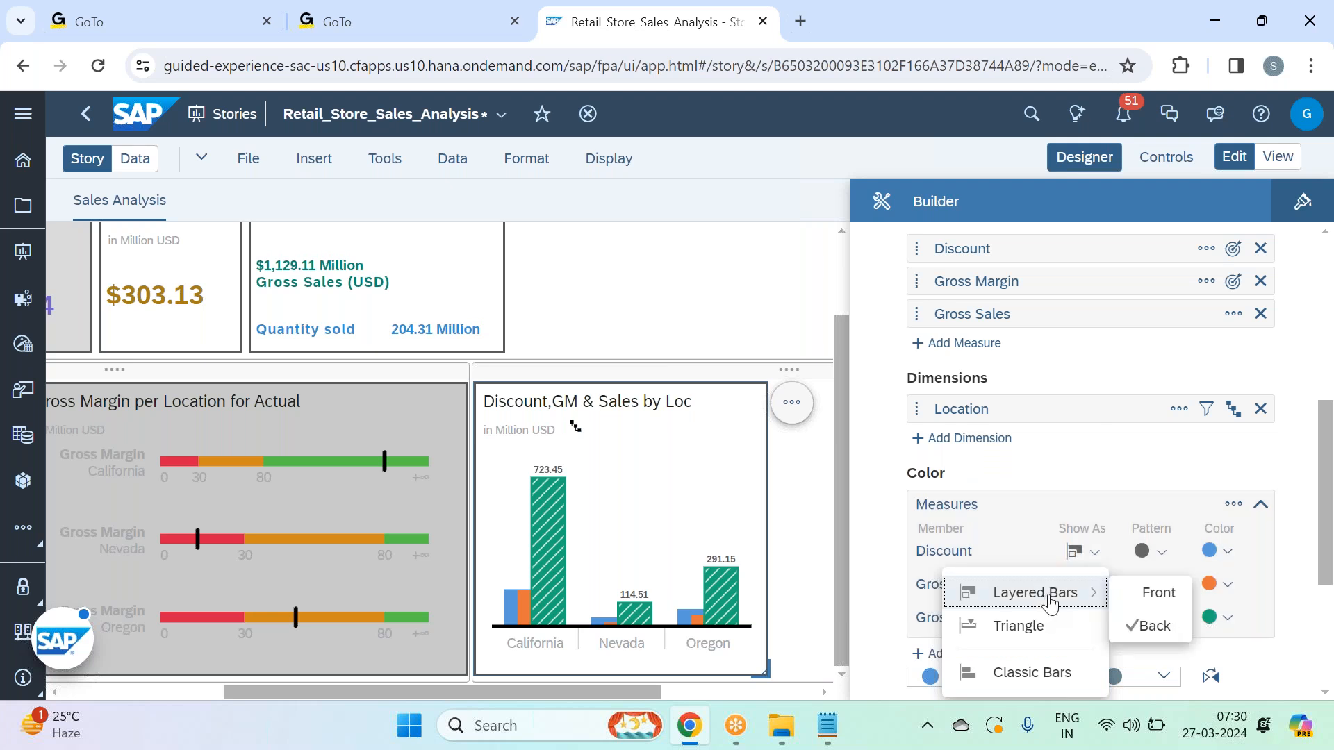
click(1038, 630)
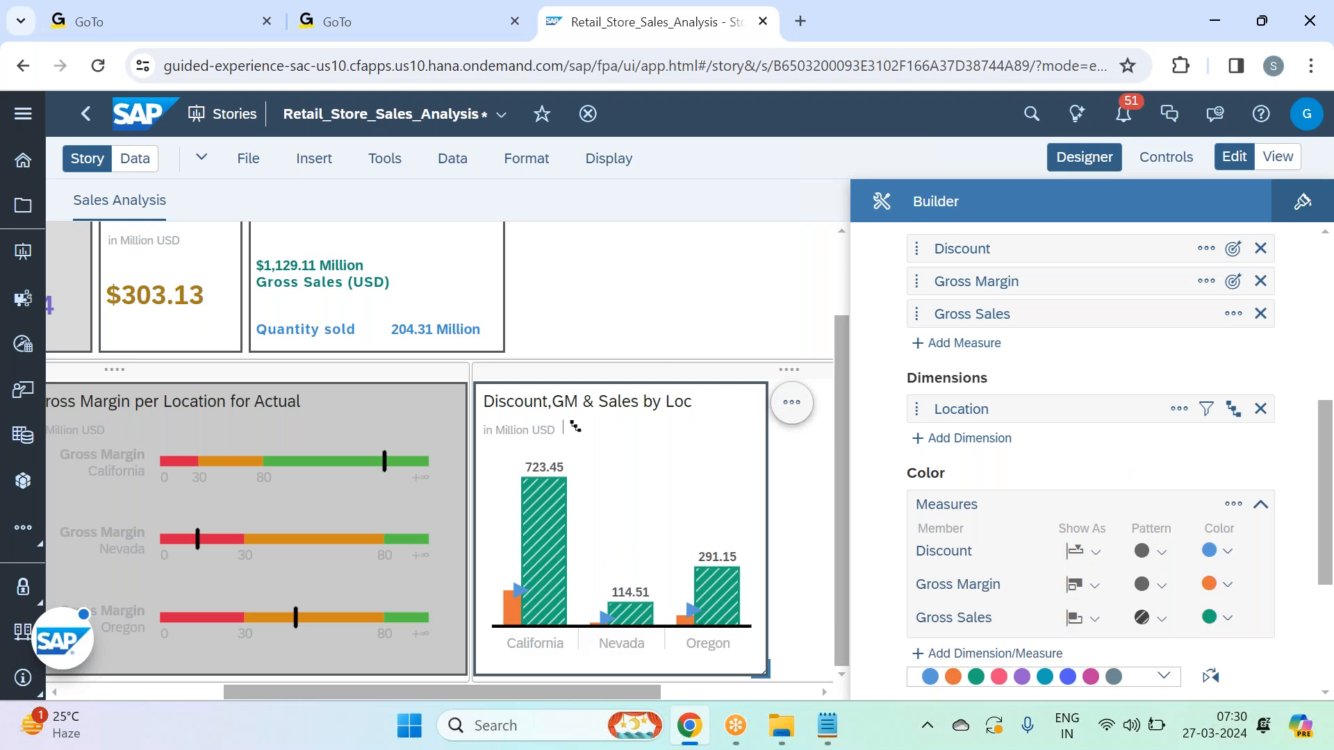
mouse_move(516, 598)
click(1229, 548)
click(1205, 206)
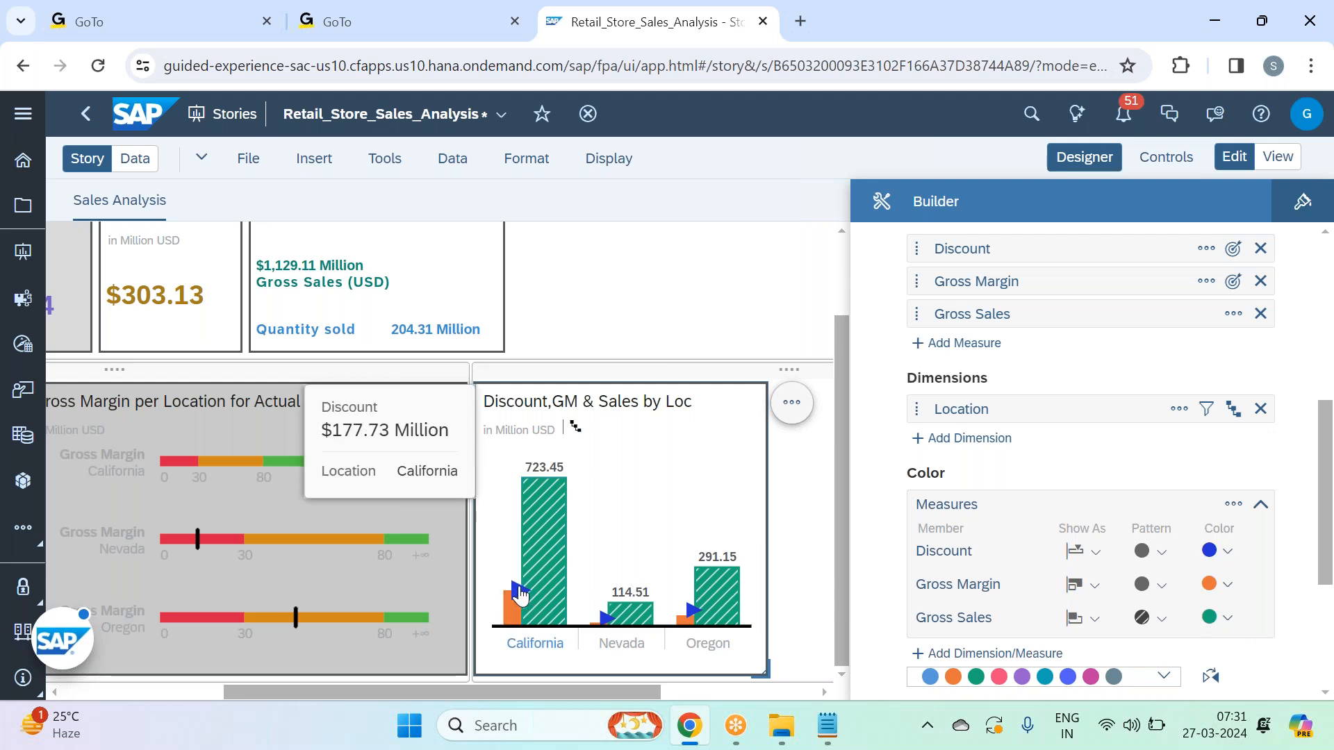
Examine the California Gross Sales bar and compare it with the other California measures in the chart.
mouse_move(528, 552)
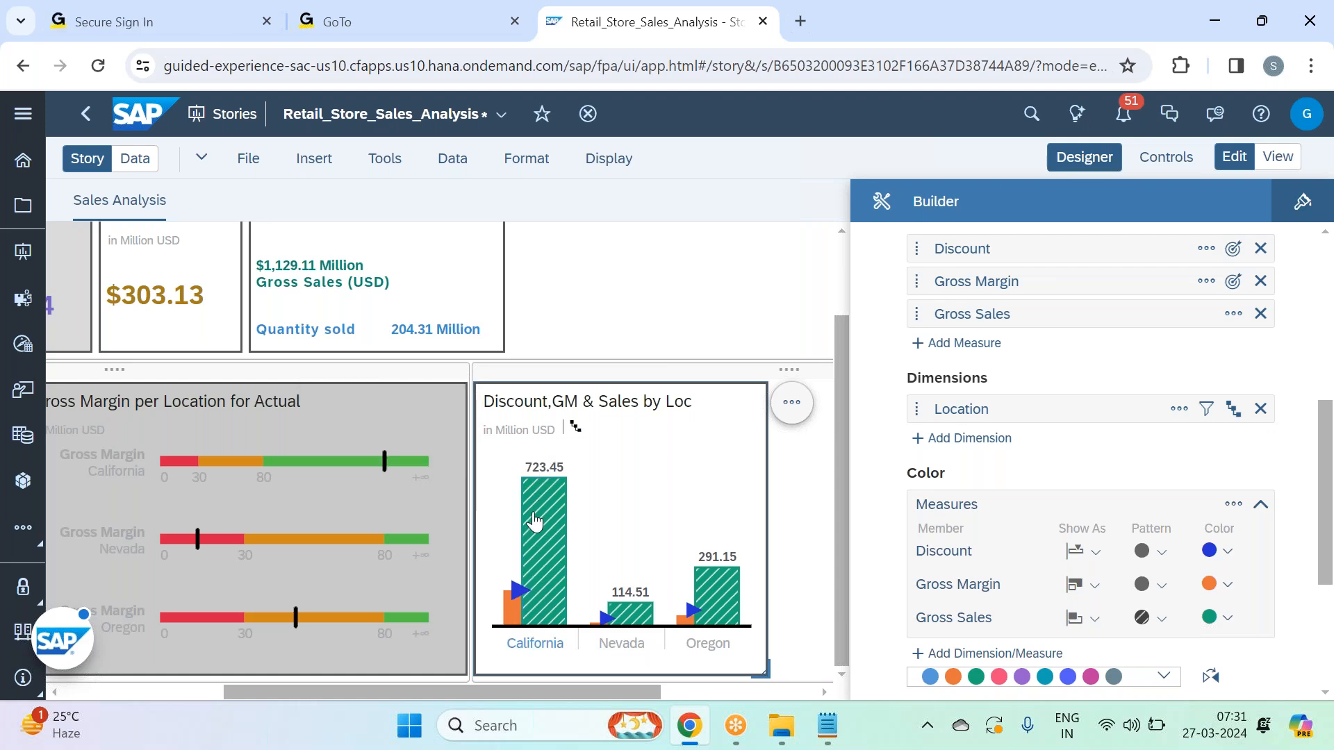
click(532, 529)
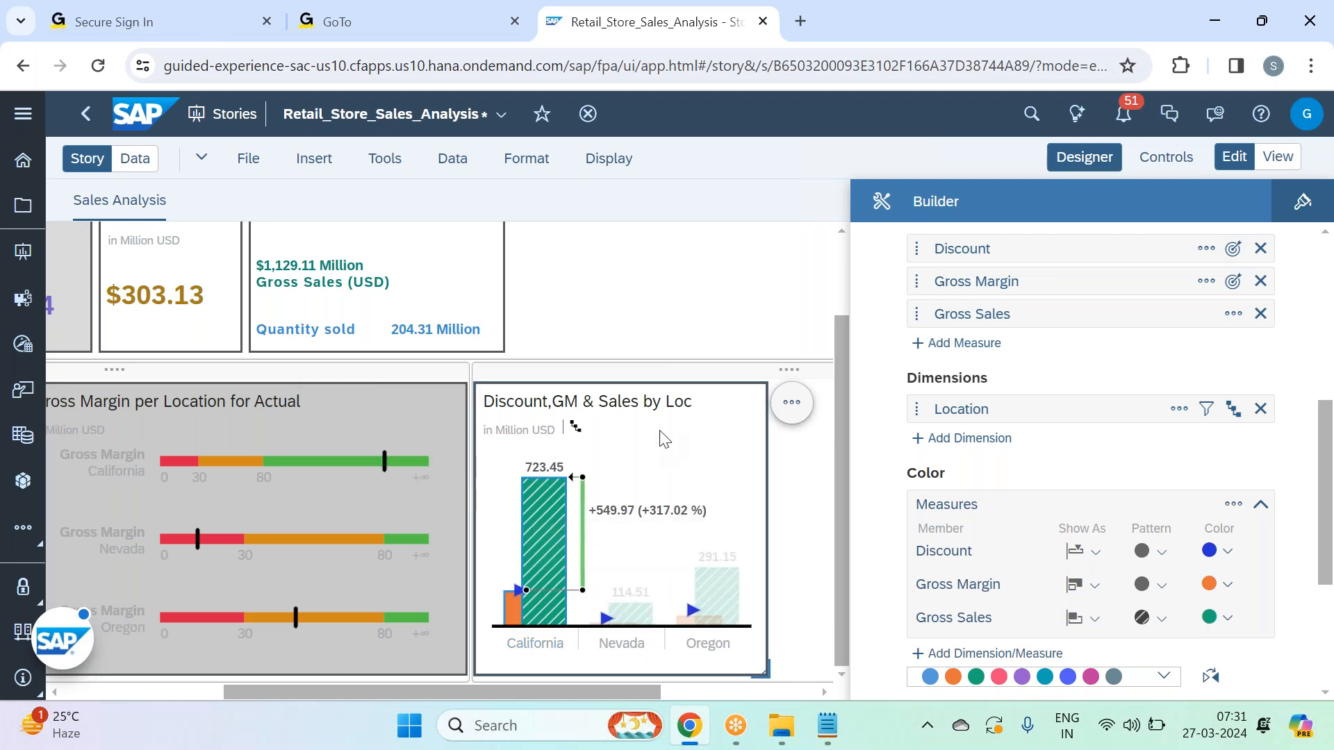
click(675, 472)
mouse_move(542, 594)
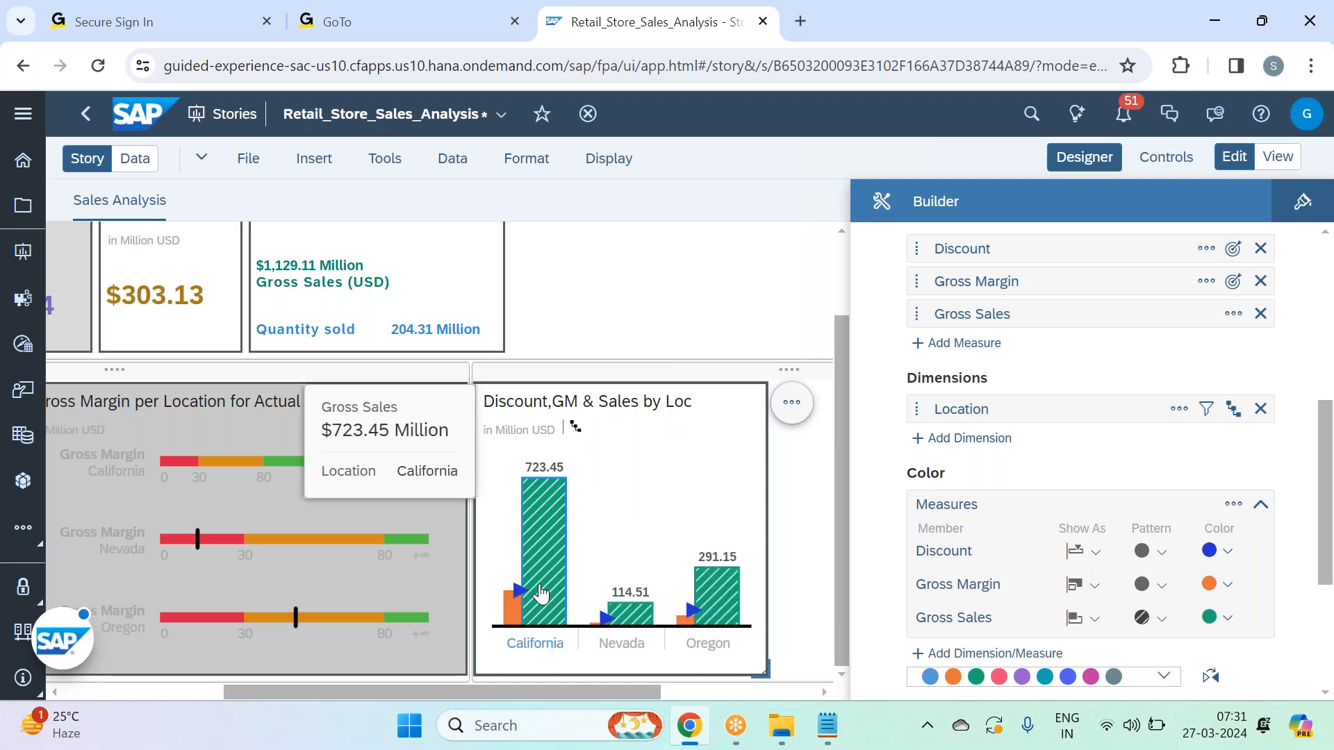
click(560, 551)
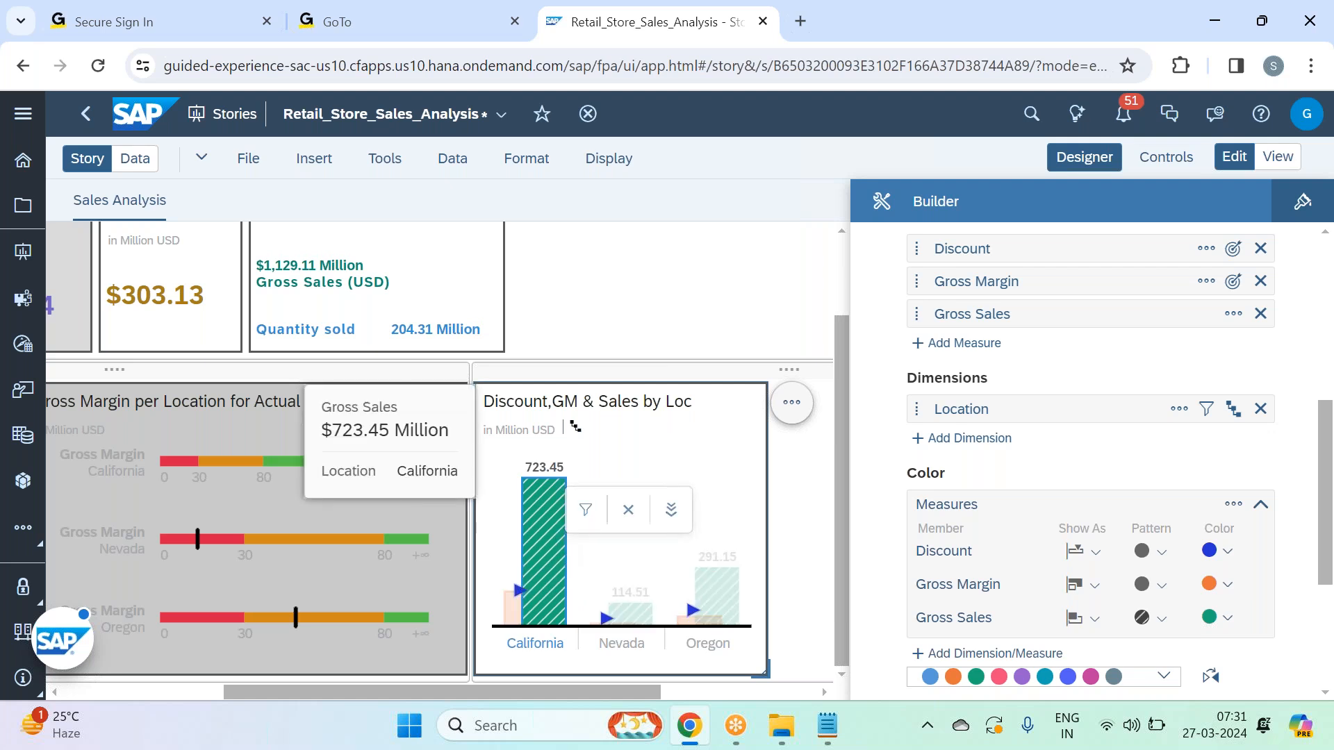
click(545, 528)
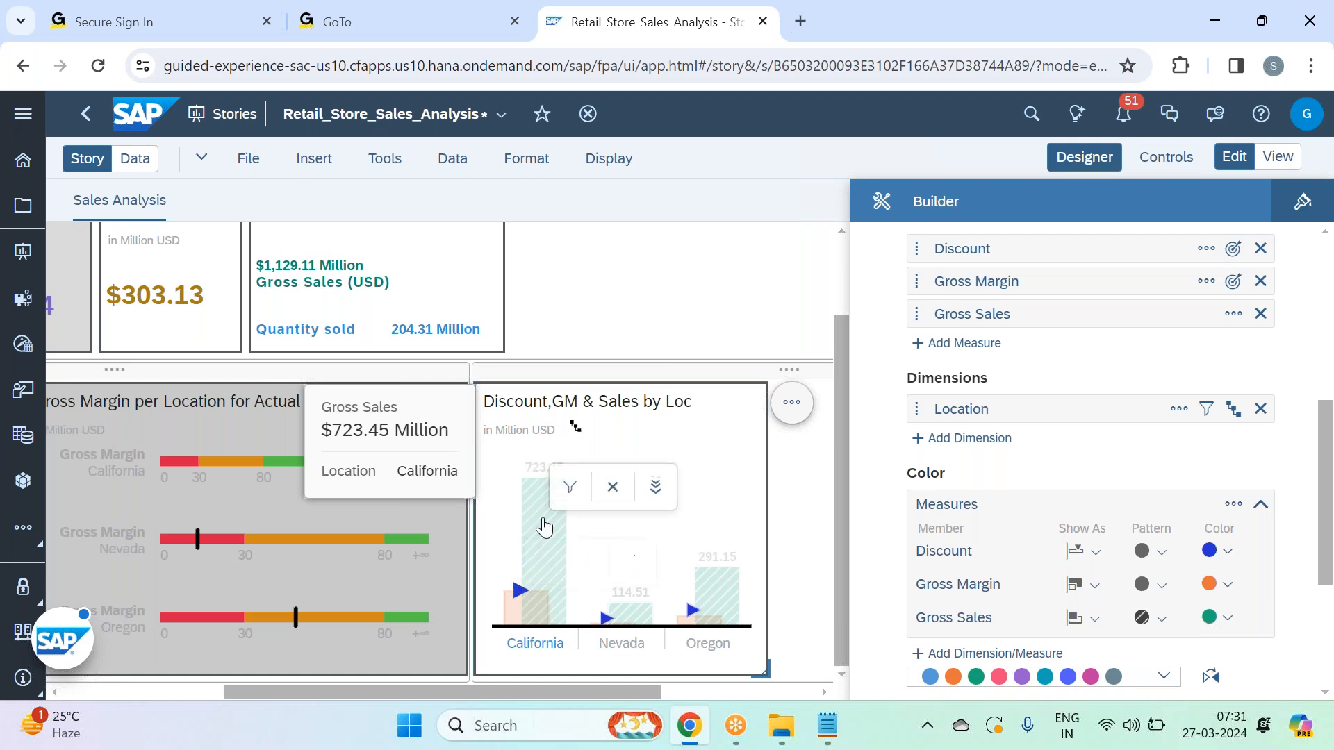
Clear the California bar selection in the Discount,GM & Sales by Loc chart and close the Designer.
click(728, 493)
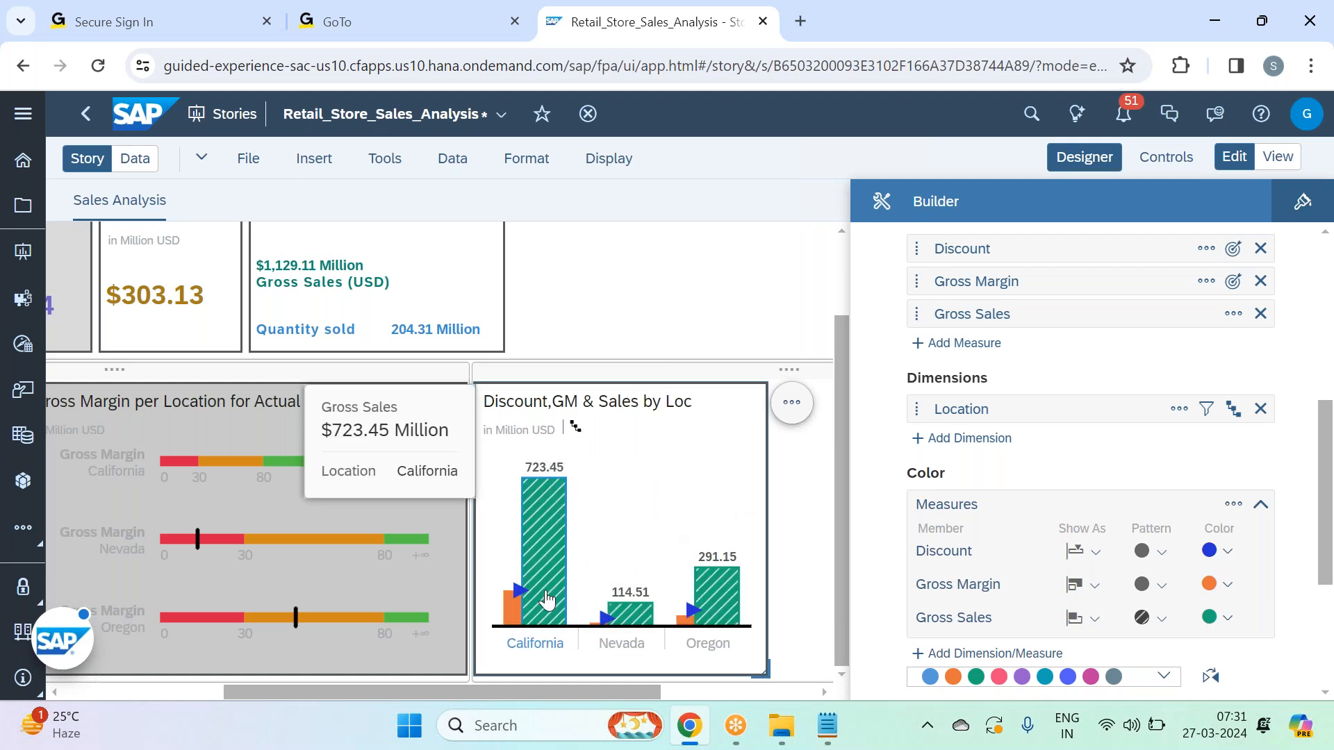
mouse_move(521, 599)
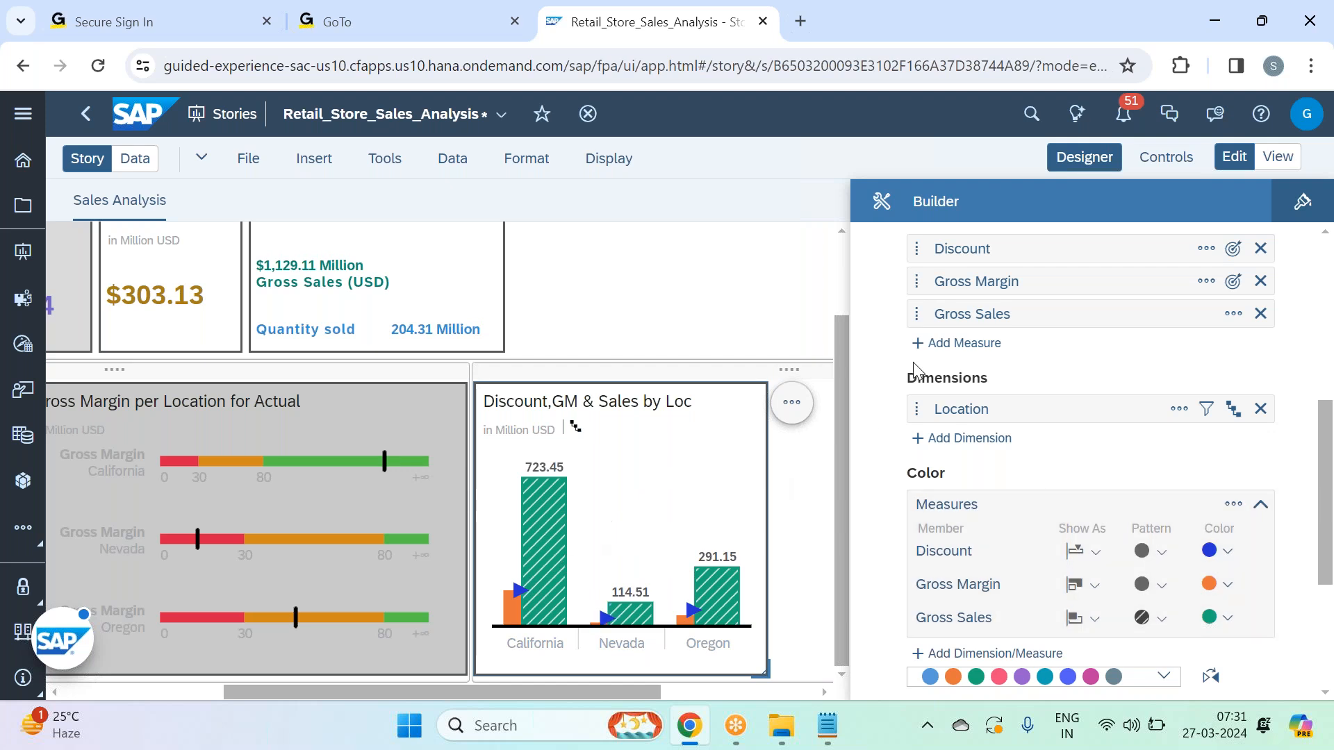
click(1081, 160)
drag(563, 694, 468, 717)
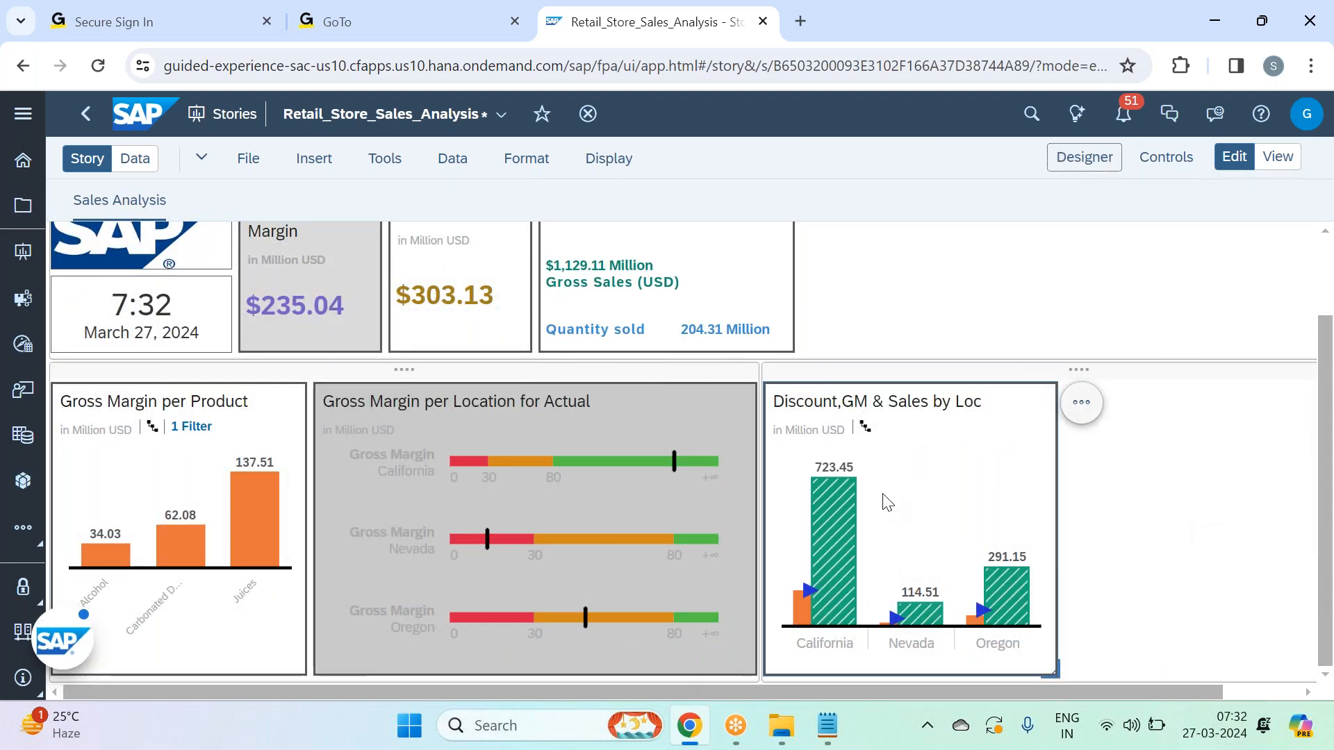
Save the changes to the Retail_Store_Sales_Analysis story.
click(246, 163)
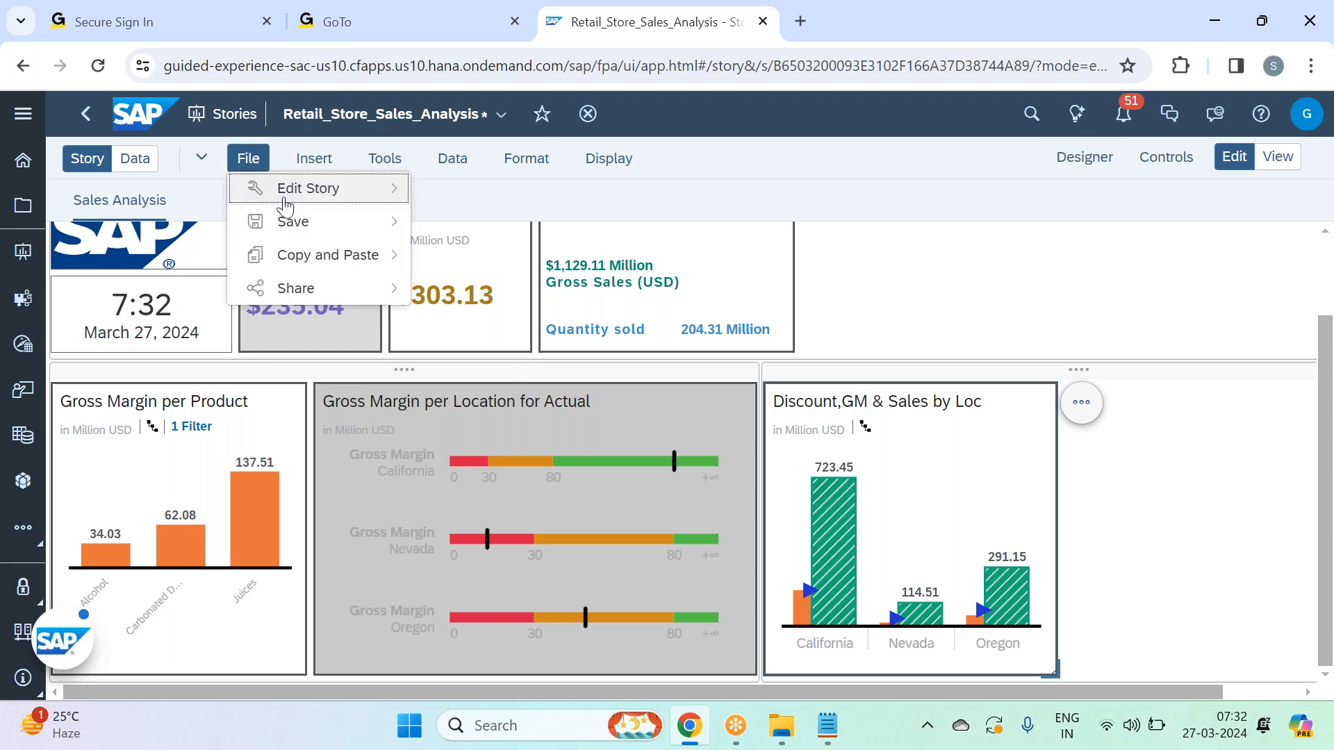
mouse_move(297, 221)
click(466, 219)
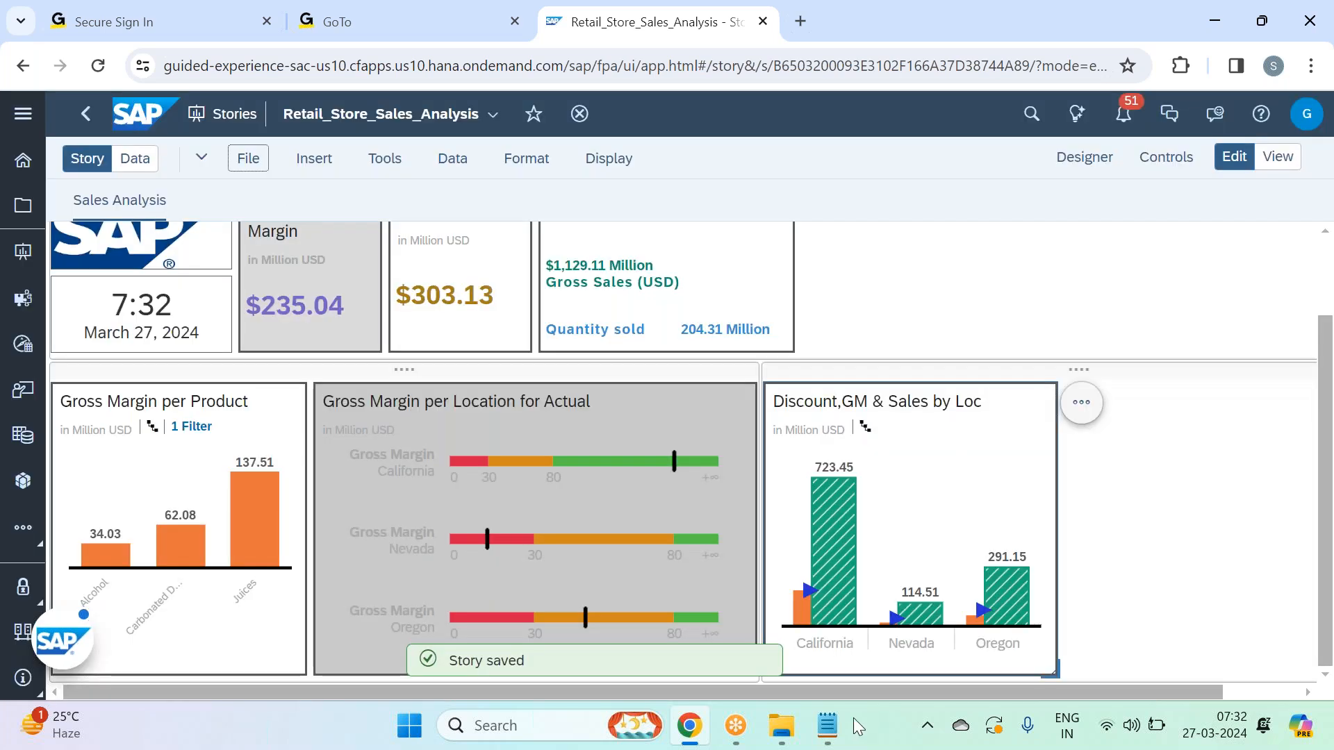
Switch to Notepad, close the SAC July 2023 - Batch 28 notes and open SAC Feb 2024 - Batch 32.
click(827, 725)
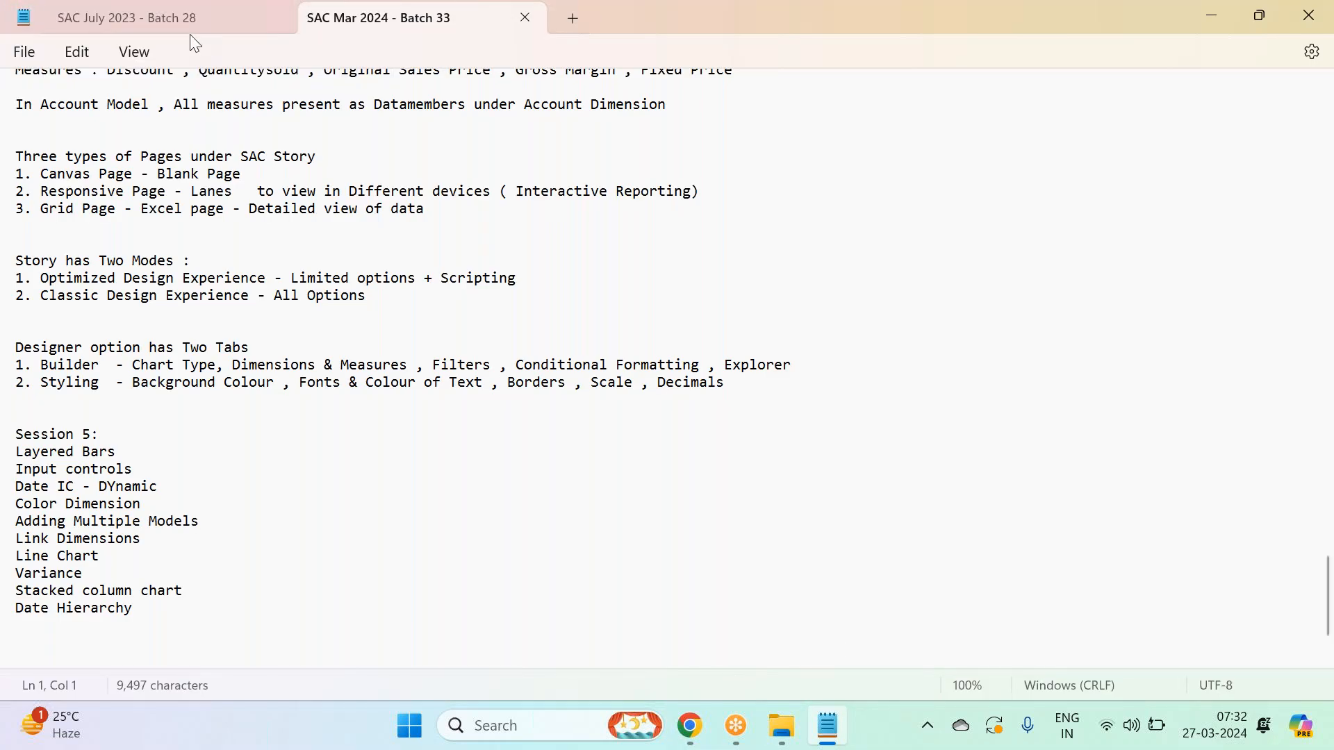
click(278, 16)
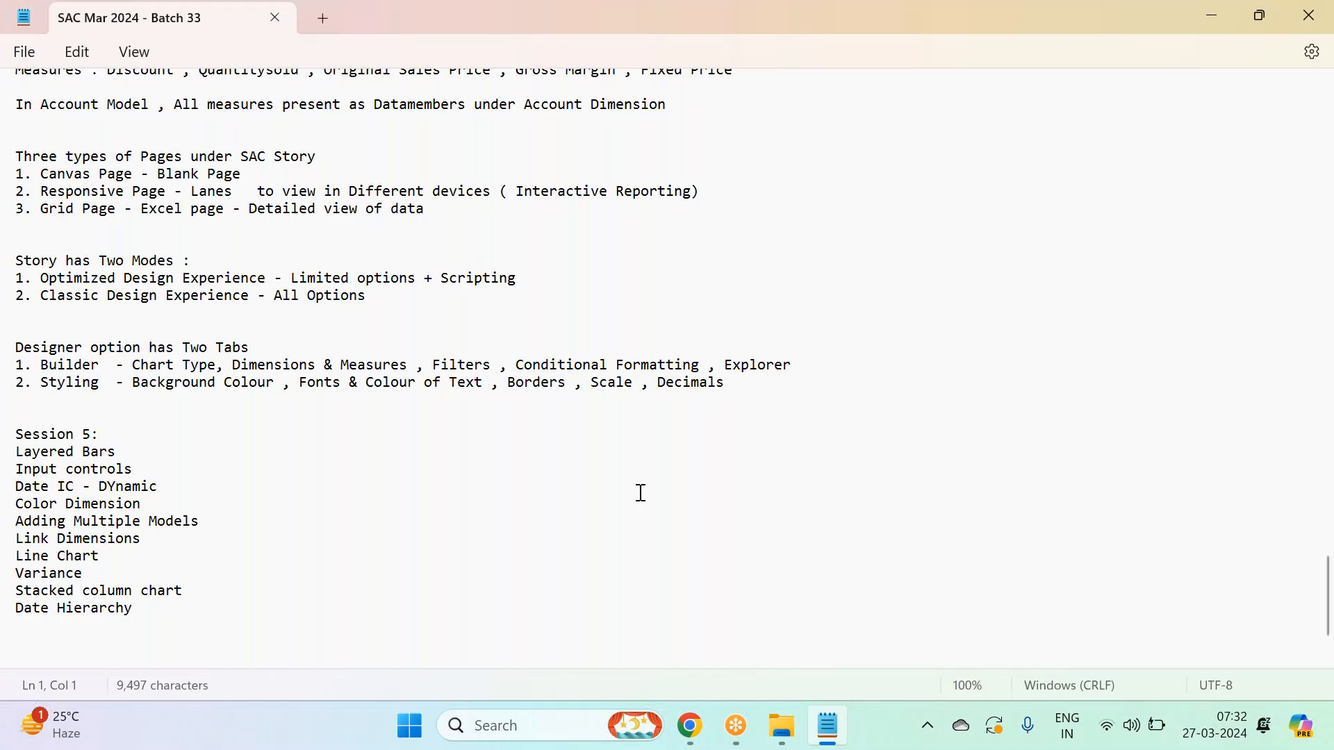
click(769, 724)
click(424, 203)
double_click(421, 200)
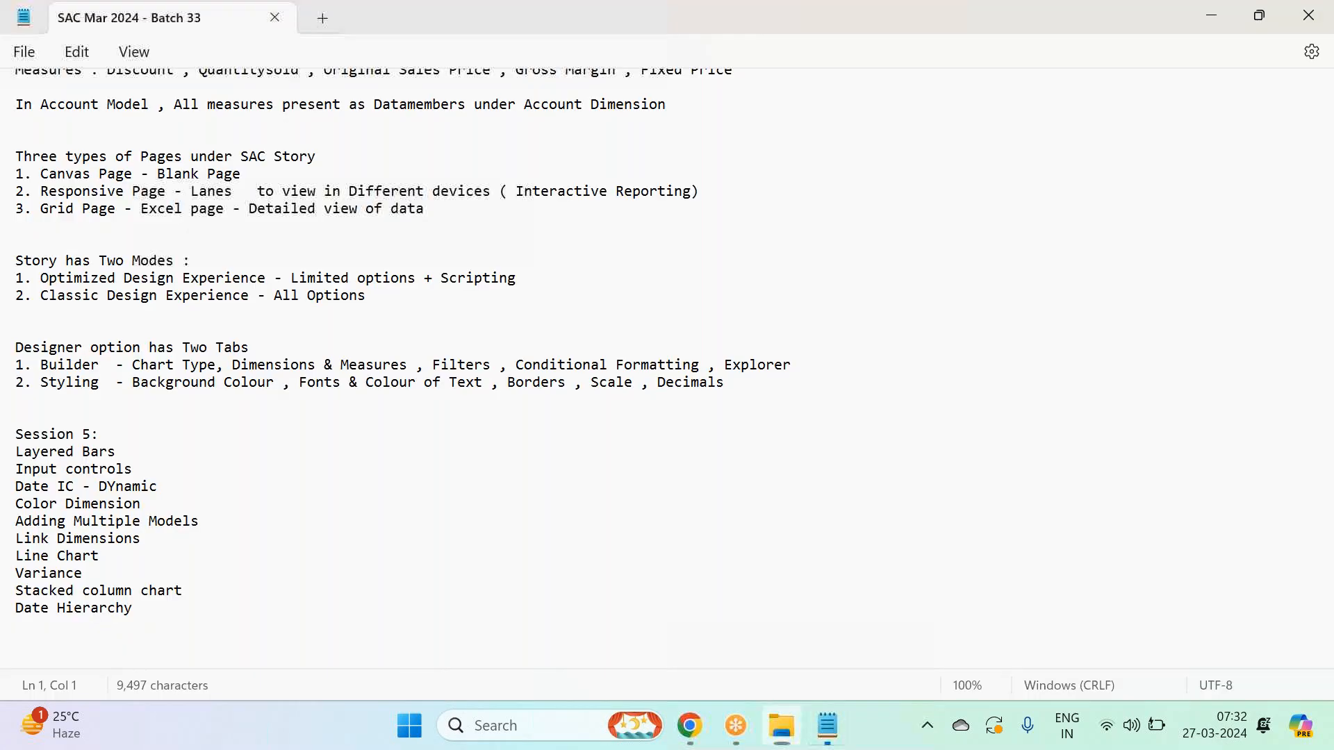
Copy the Input Controls heading and its five numbered entries from the Session 5 notes.
scroll(344, 266, down, 20)
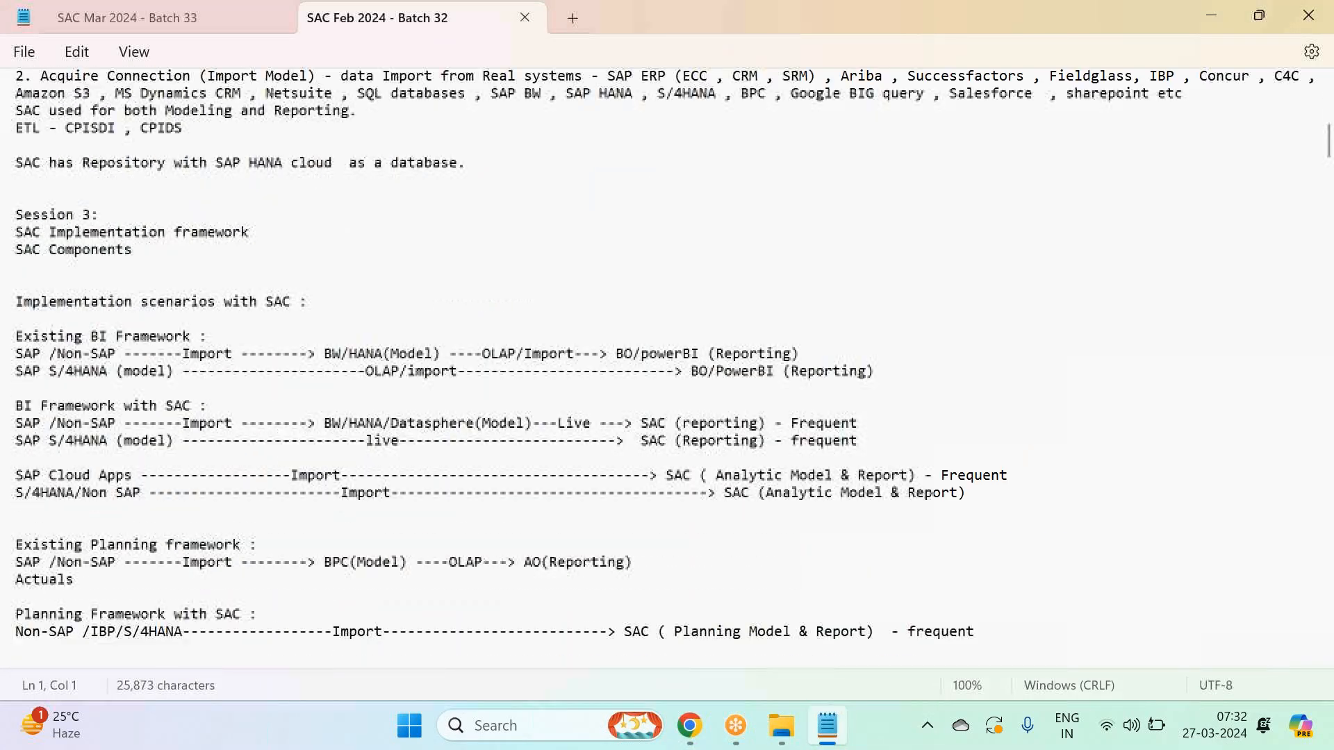
scroll(667, 367, down, 20)
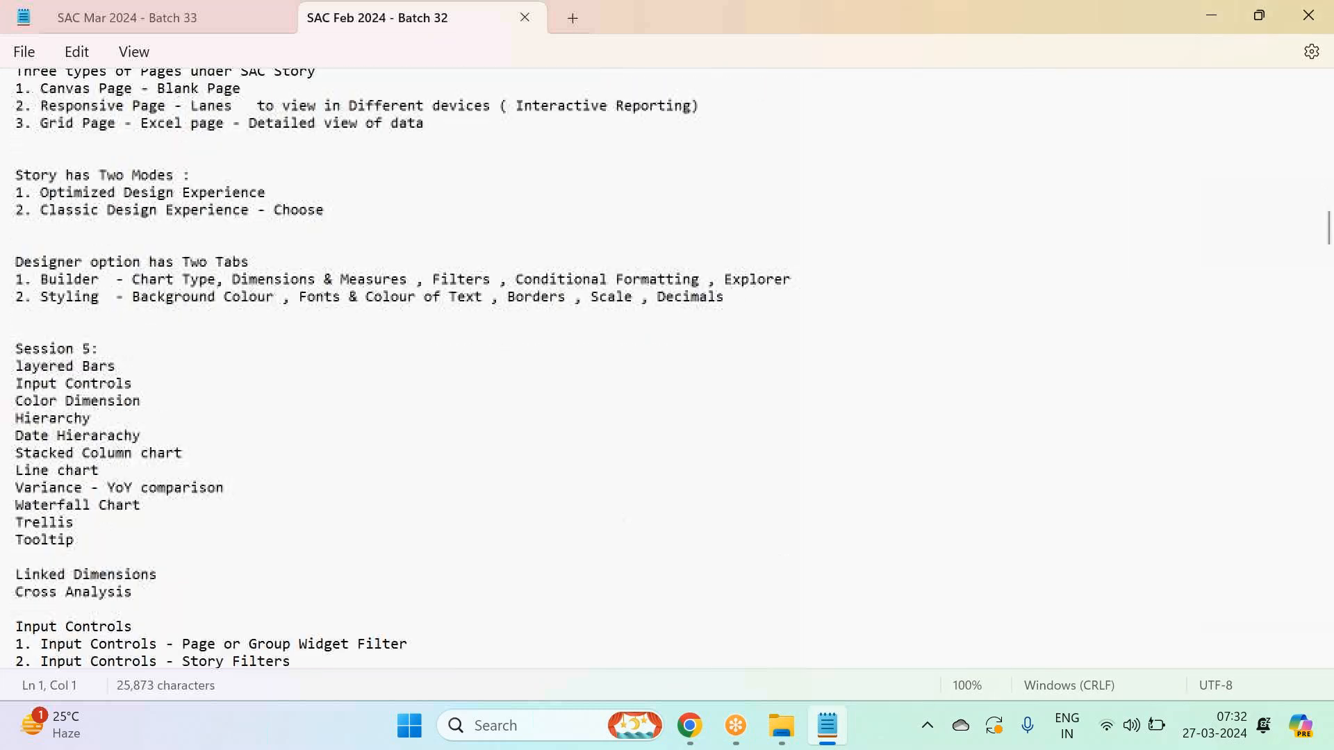
scroll(262, 346, up, 1)
drag(262, 345, 4, 260)
key(ctrl+c)
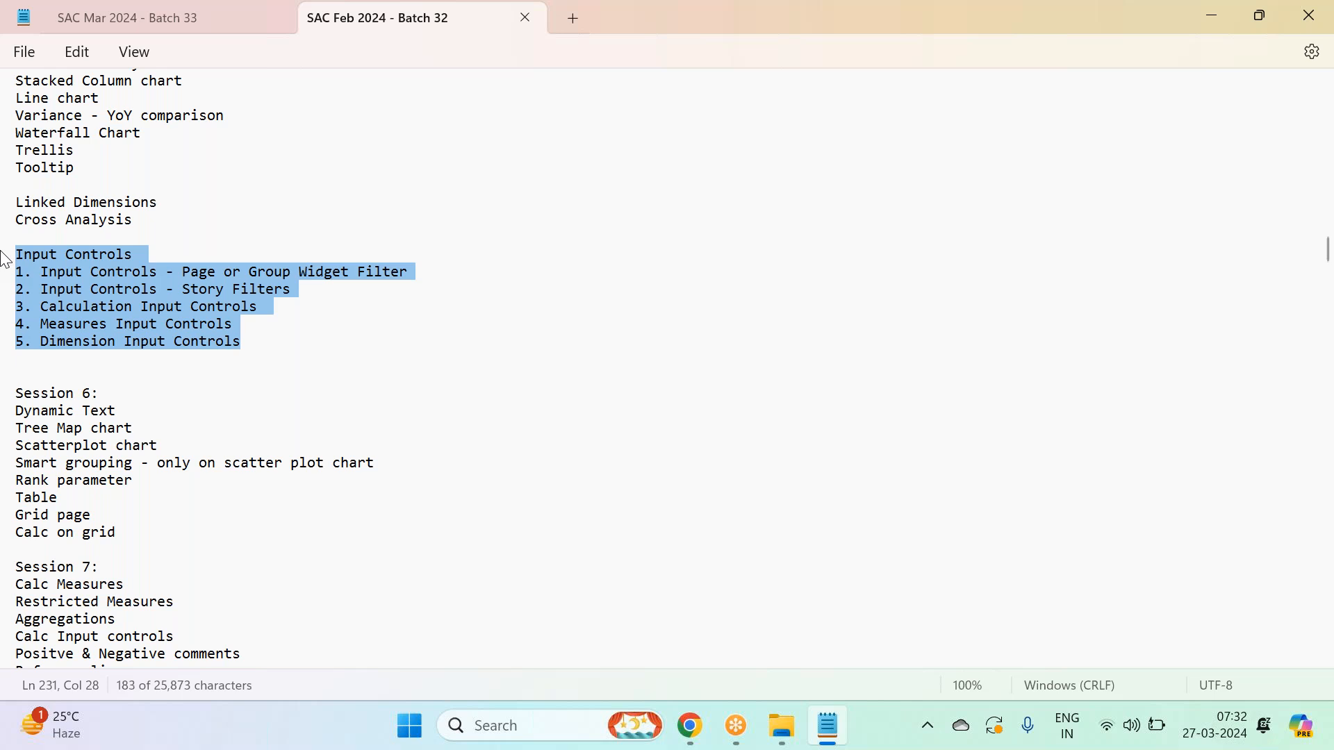
Paste the Input Controls list at the end of the SAC Mar 2024 - Batch 33 notes, below Date Hierarchy.
scroll(311, 221, up, 2)
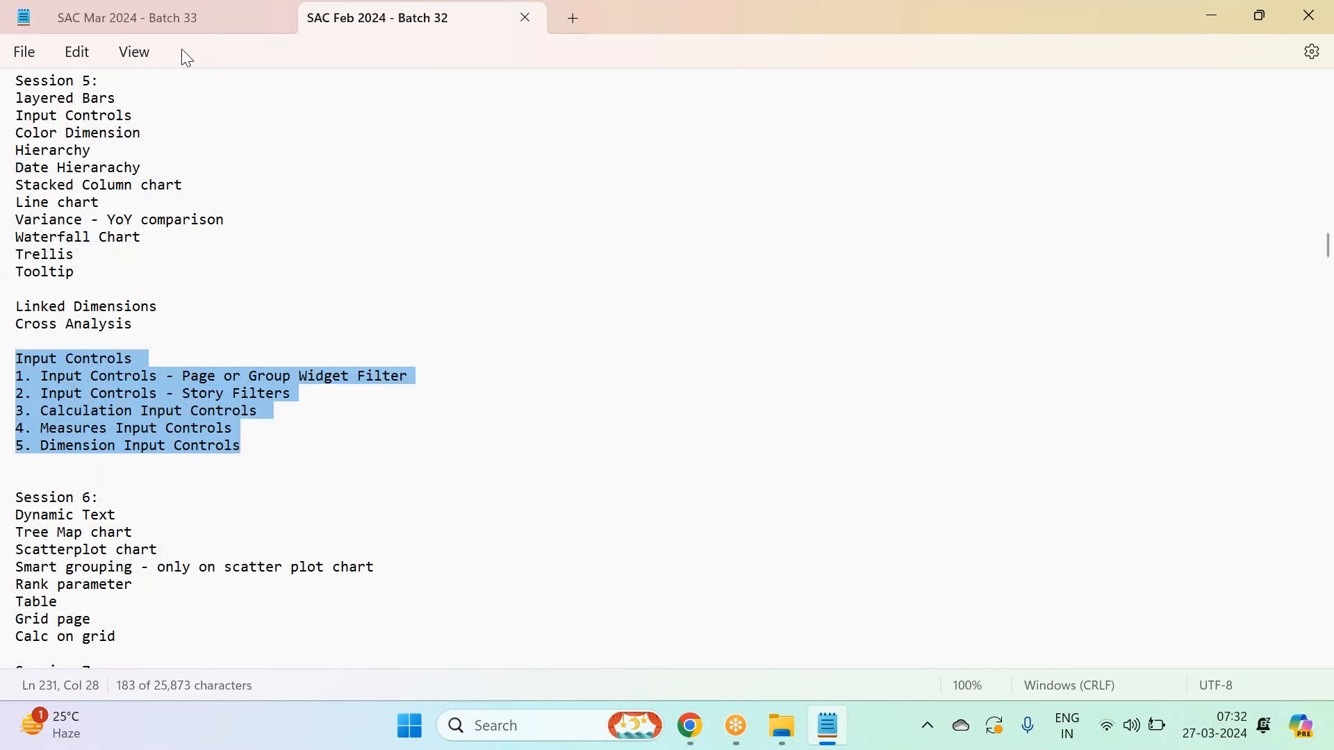
click(190, 13)
scroll(207, 533, down, 2)
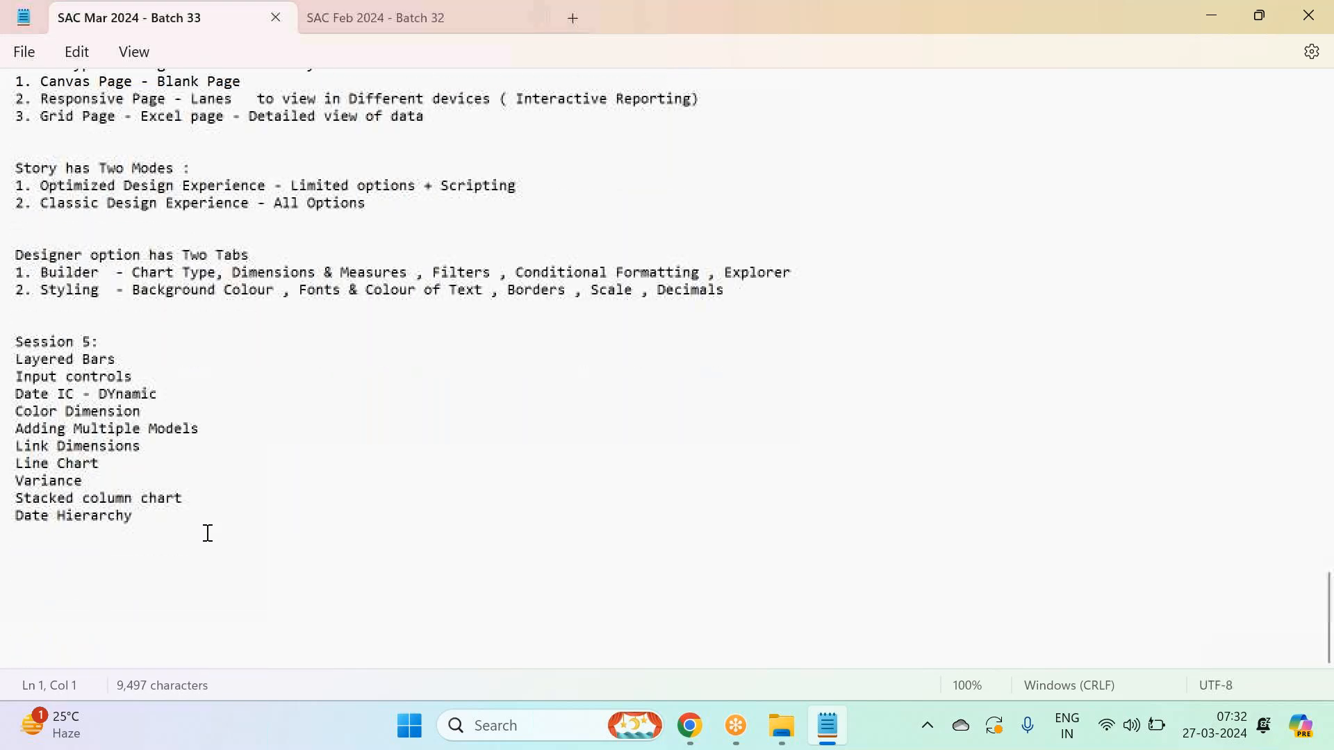
key(ctrl+End)
key(Return)
key(Return)
key(Return)
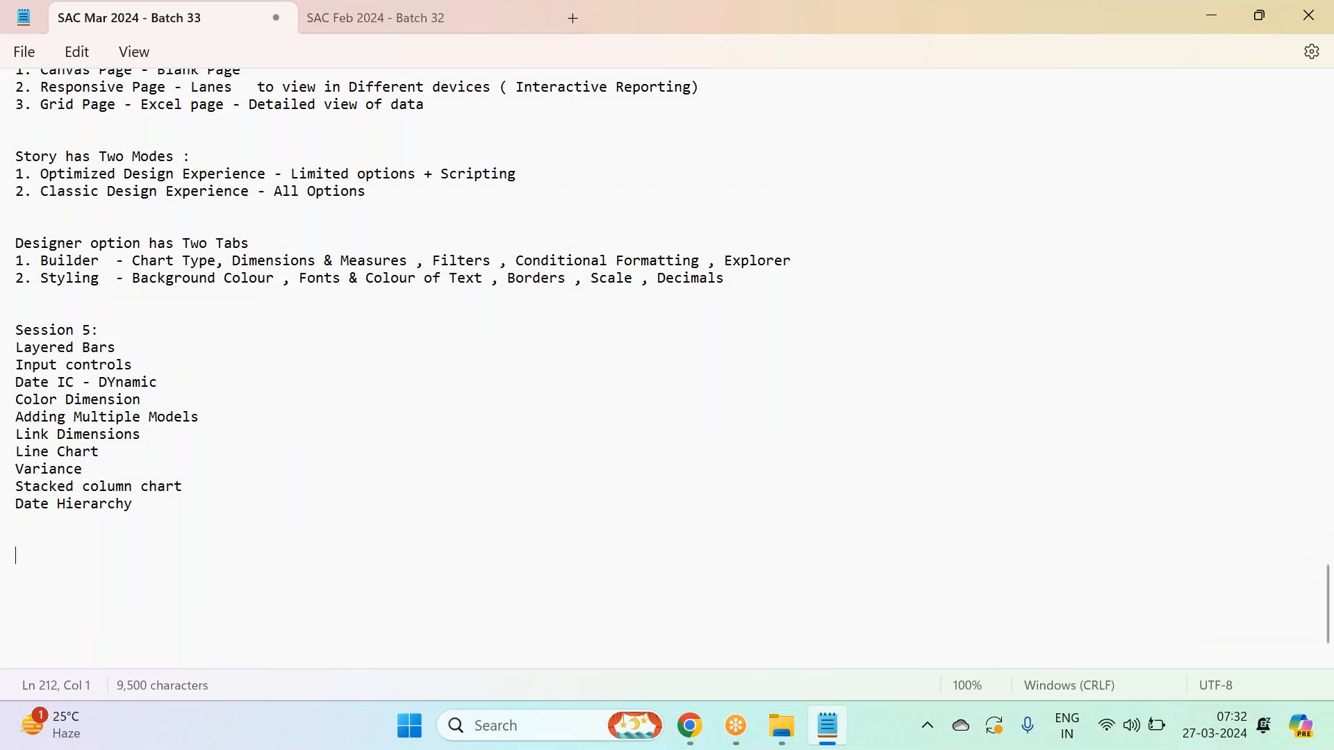
key(ctrl+v)
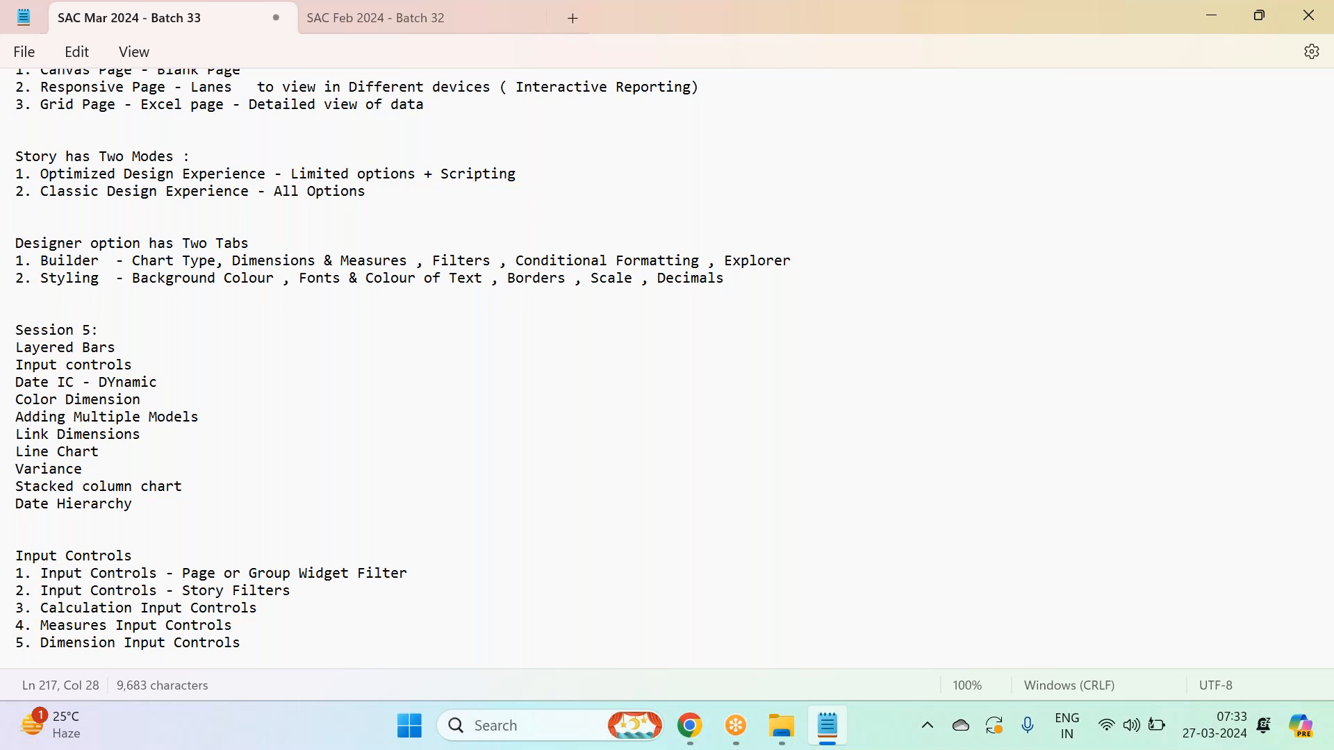
Examine the Carbonated Drinks bar in the story's Gross Margin per Product chart and review the notes' Page or Group Widget Filter entry.
click(689, 725)
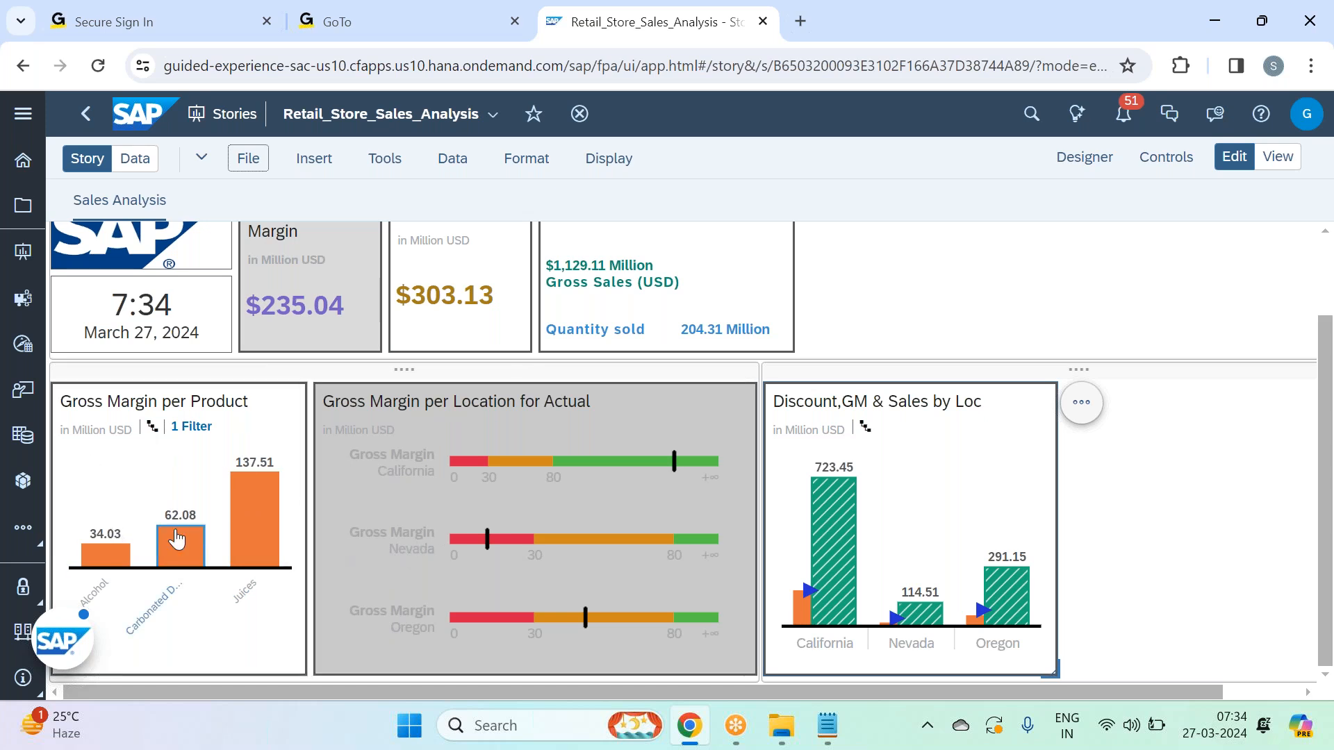
mouse_move(177, 536)
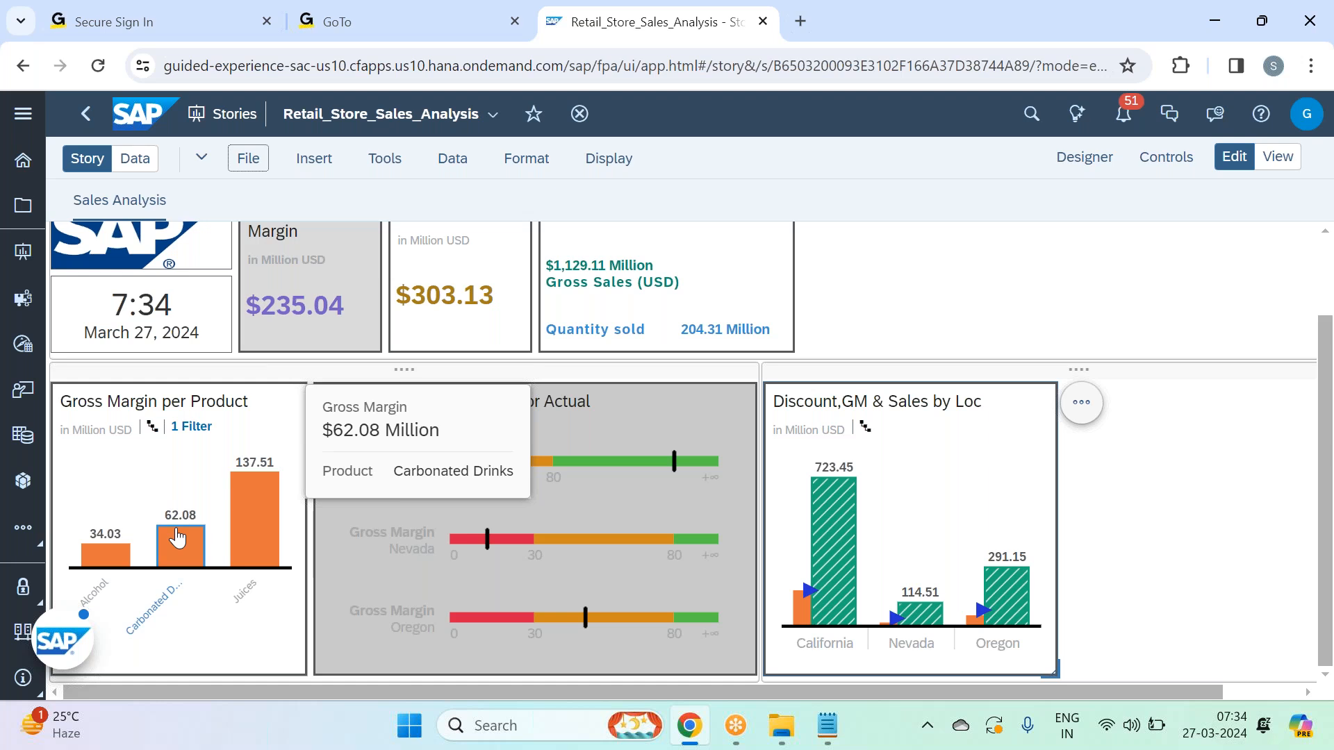
key(alt+Tab)
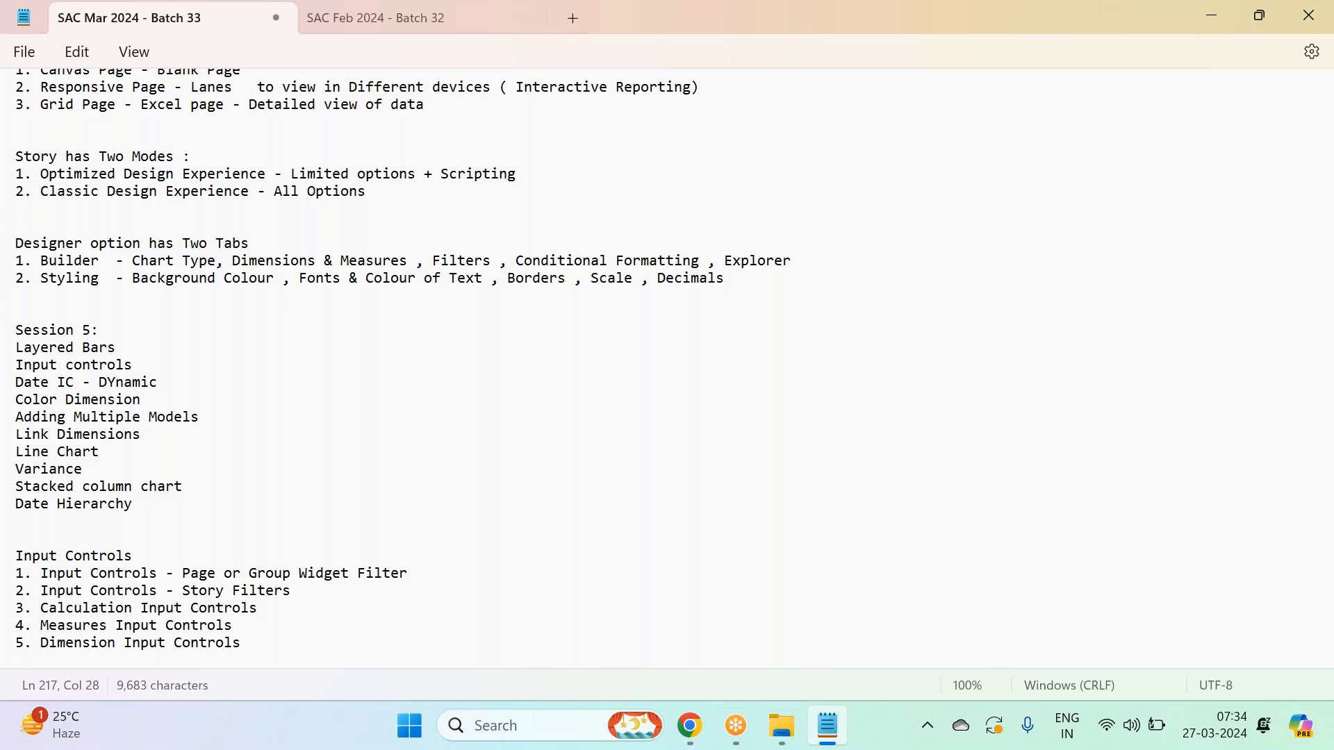
key(alt+Tab)
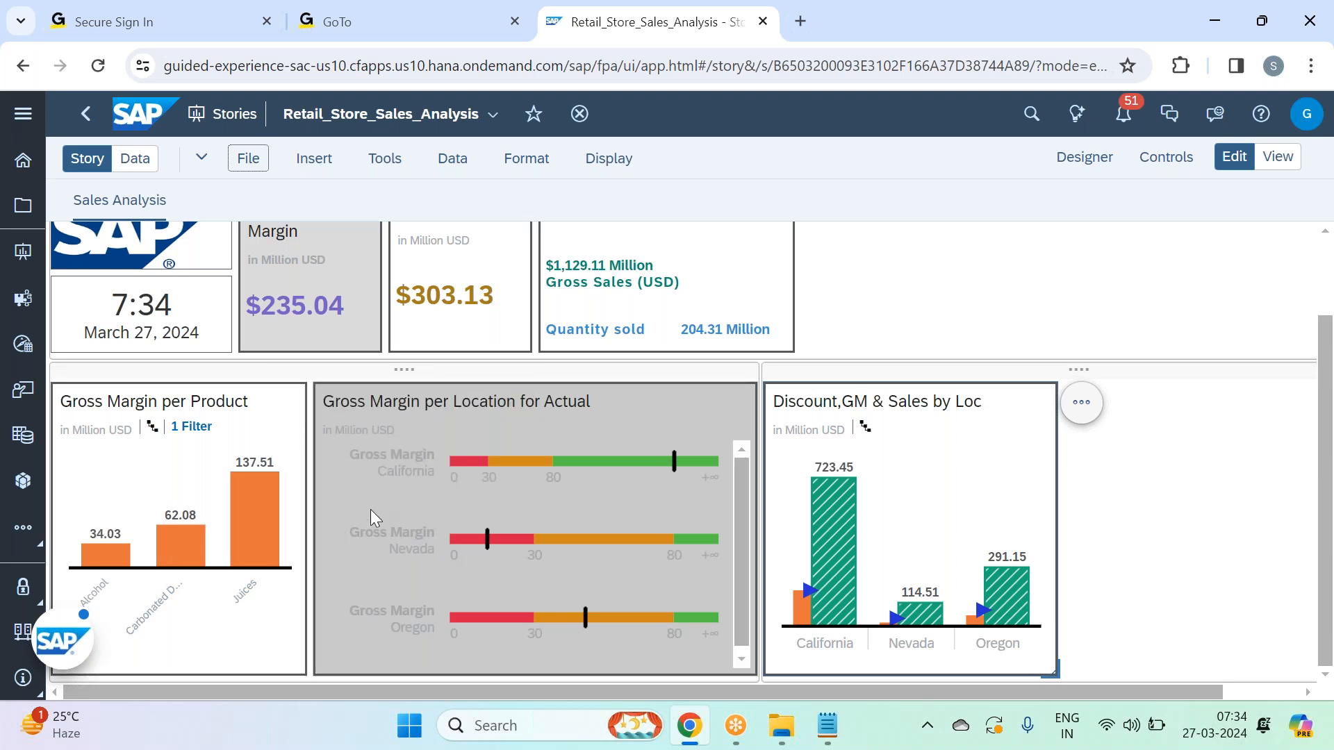
mouse_move(261, 533)
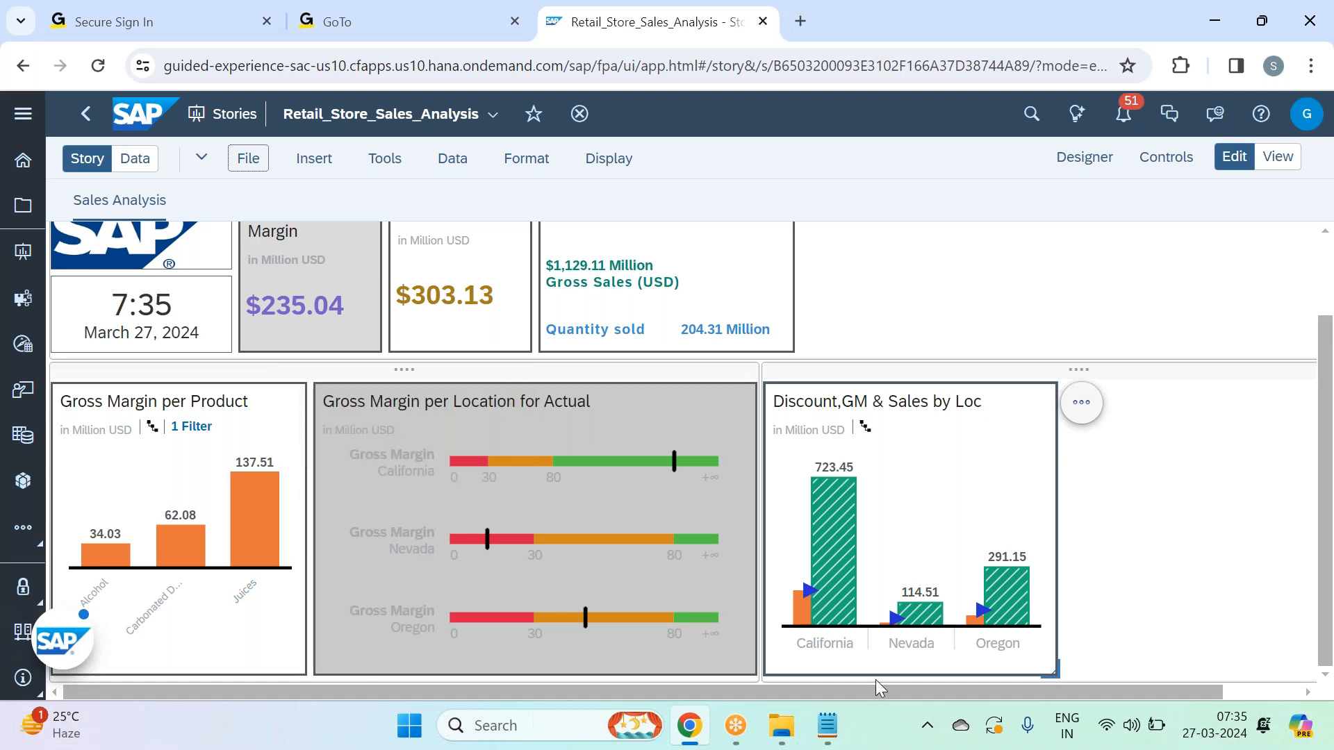
click(828, 725)
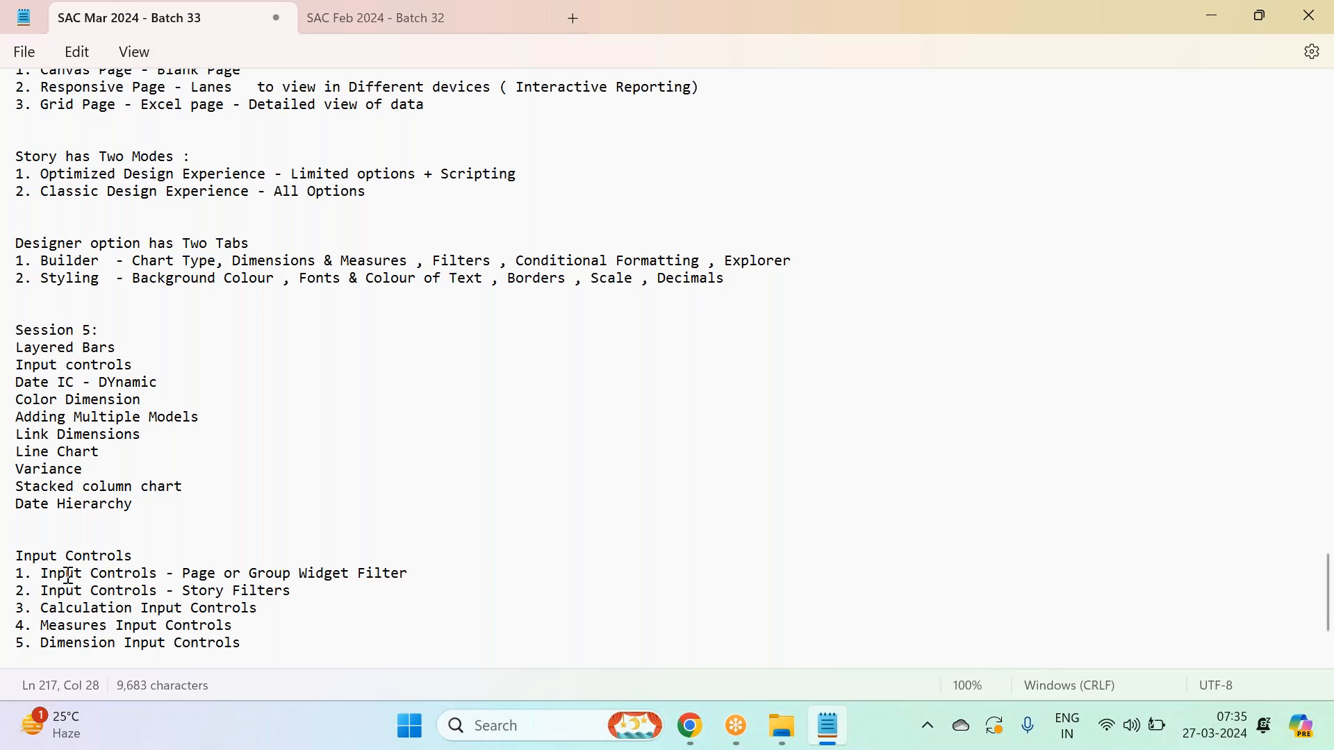
drag(44, 571, 471, 587)
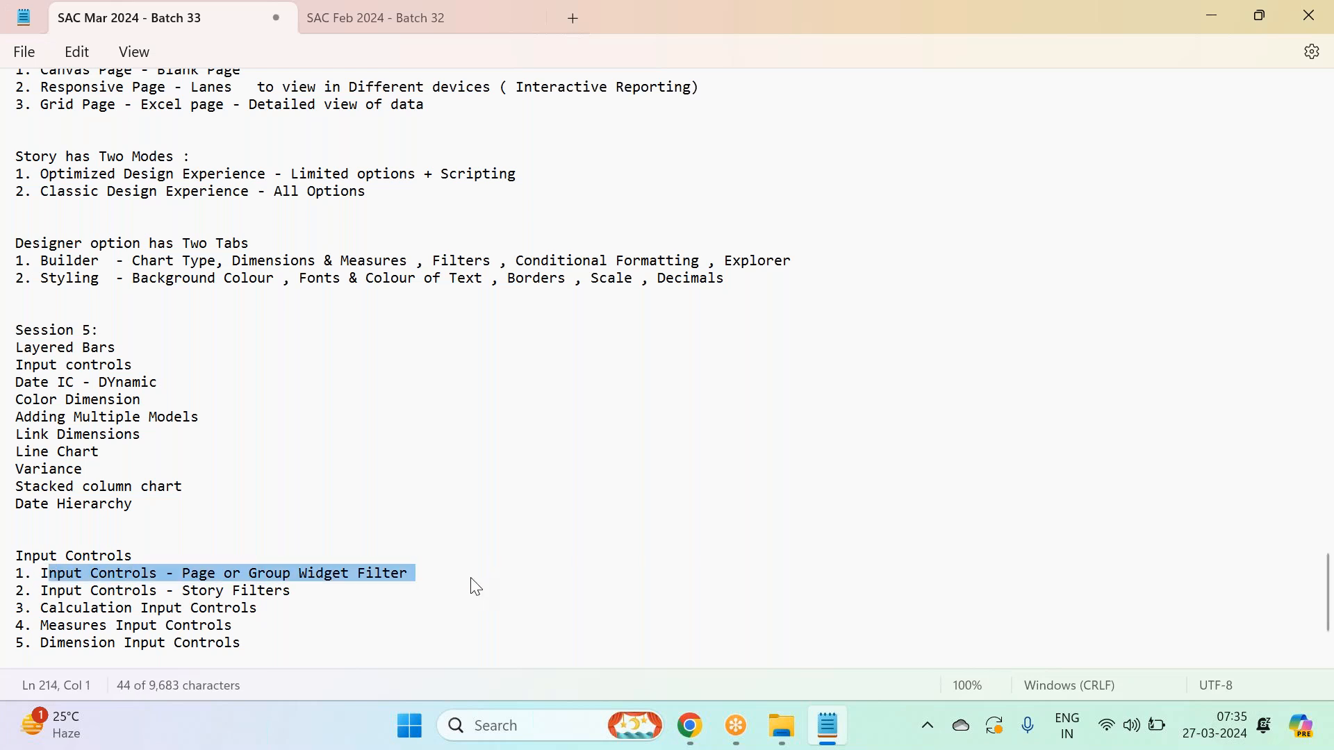
click(475, 587)
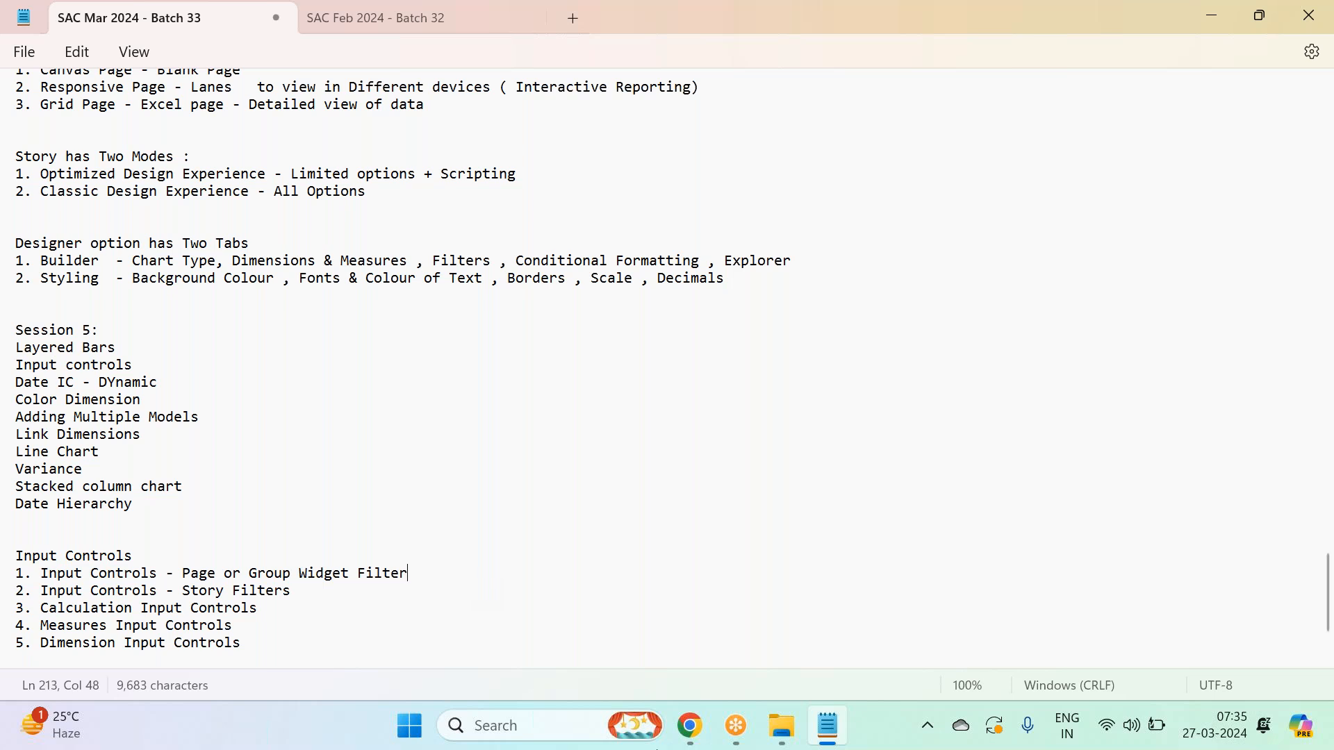
Switch back to the story and insert a Product dimension input control in the lane holding the Discount,GM & Sales by Loc chart.
click(681, 715)
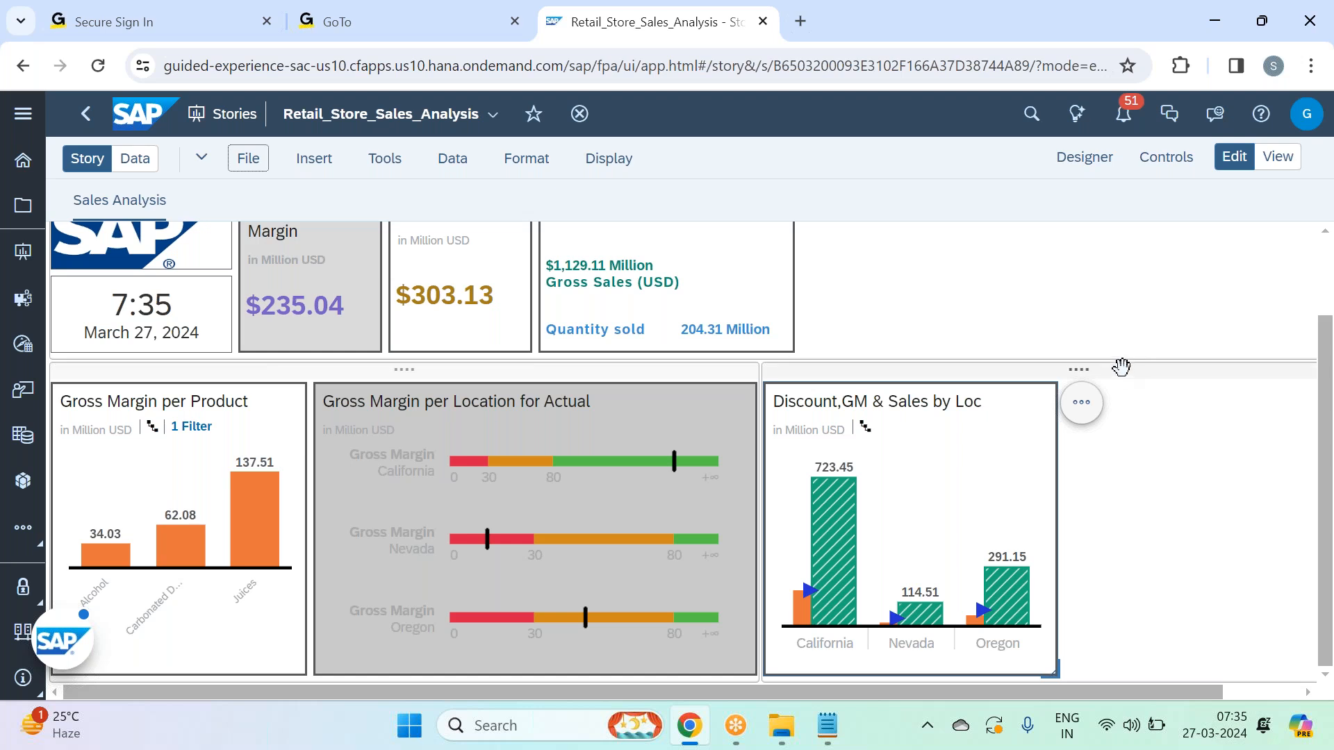
click(973, 366)
click(264, 164)
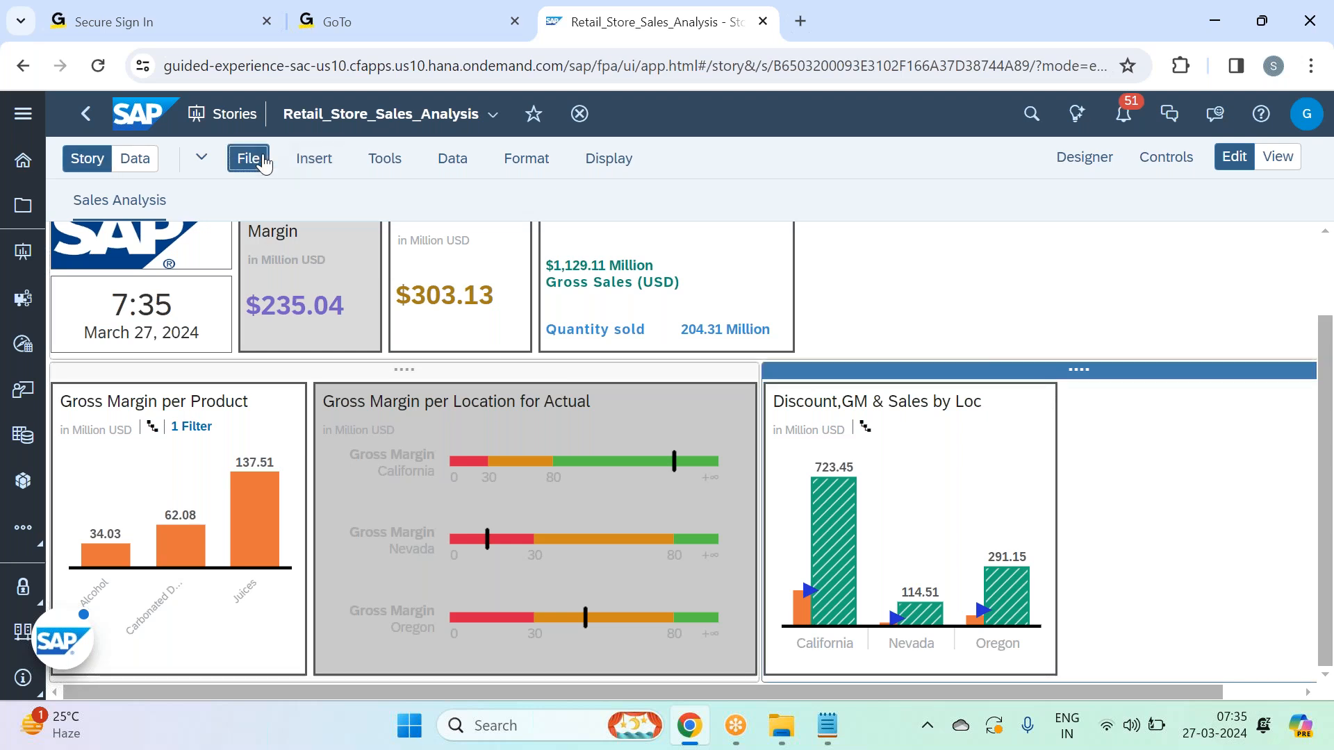
click(318, 164)
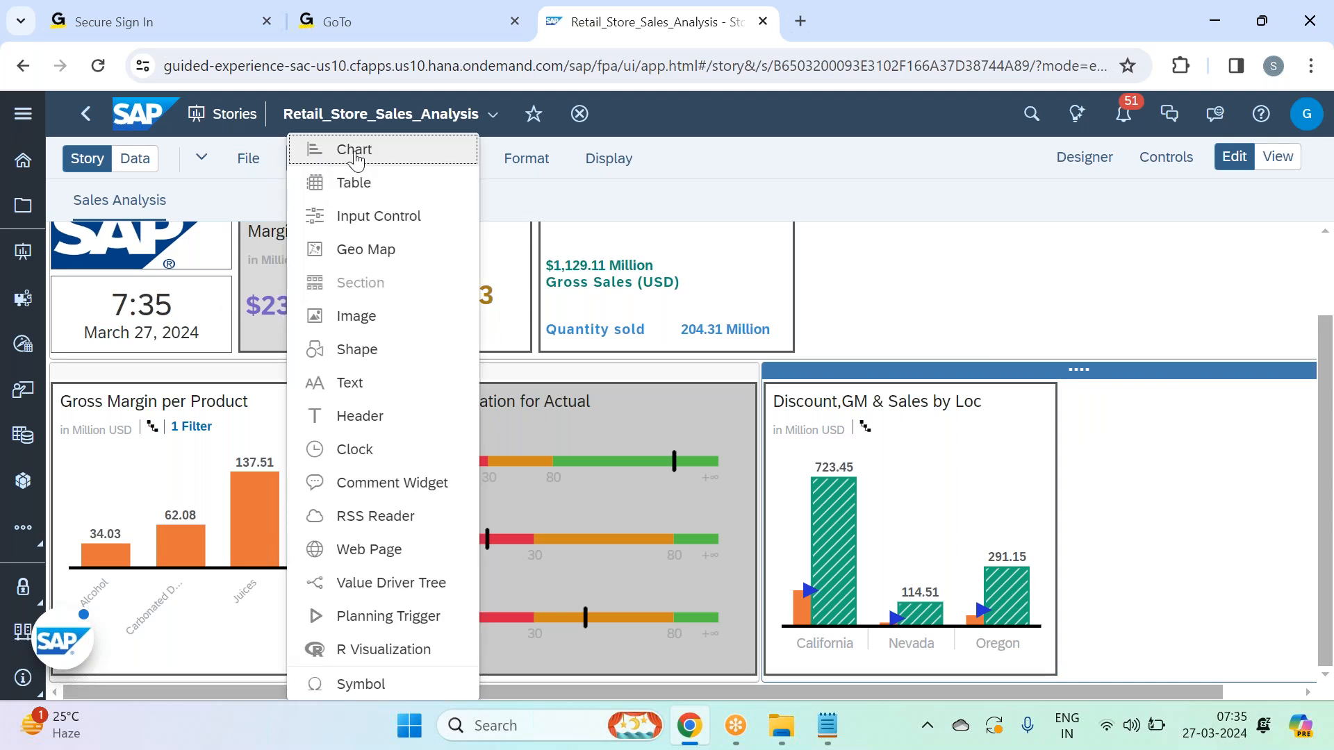
click(371, 217)
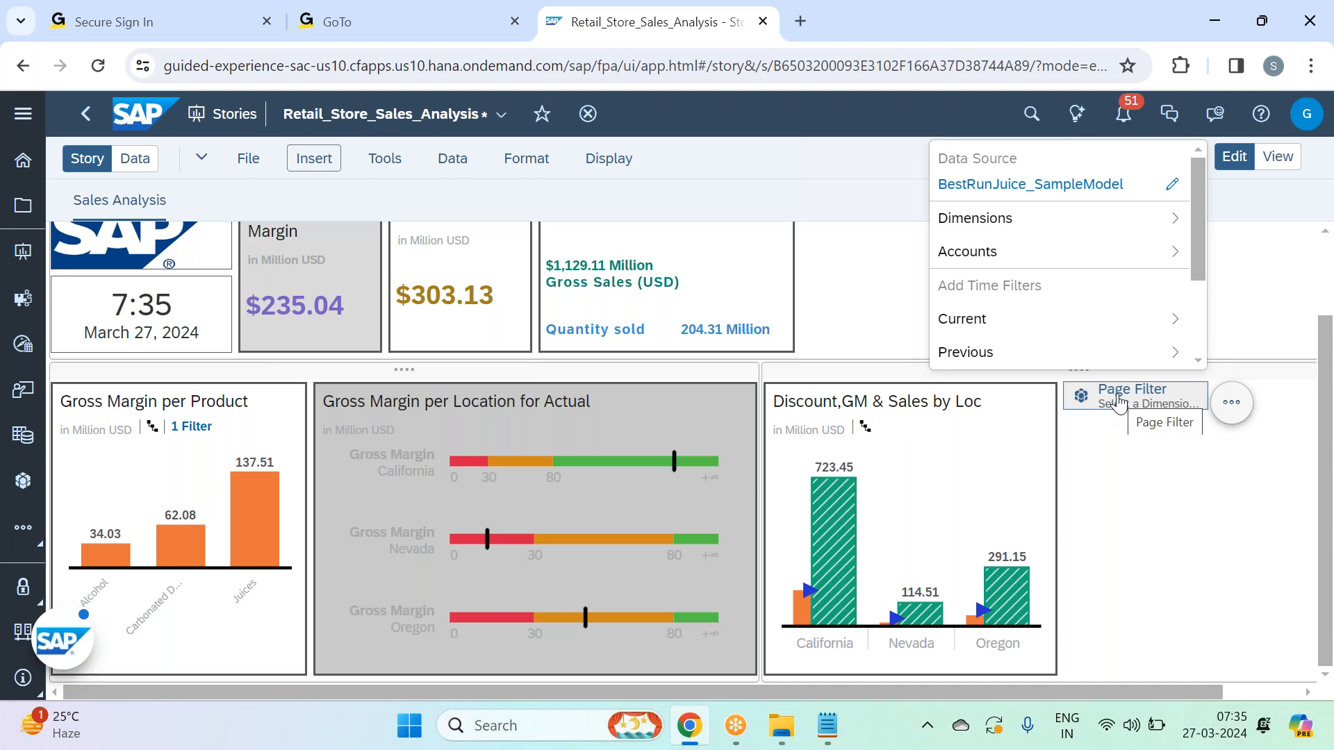
click(1054, 233)
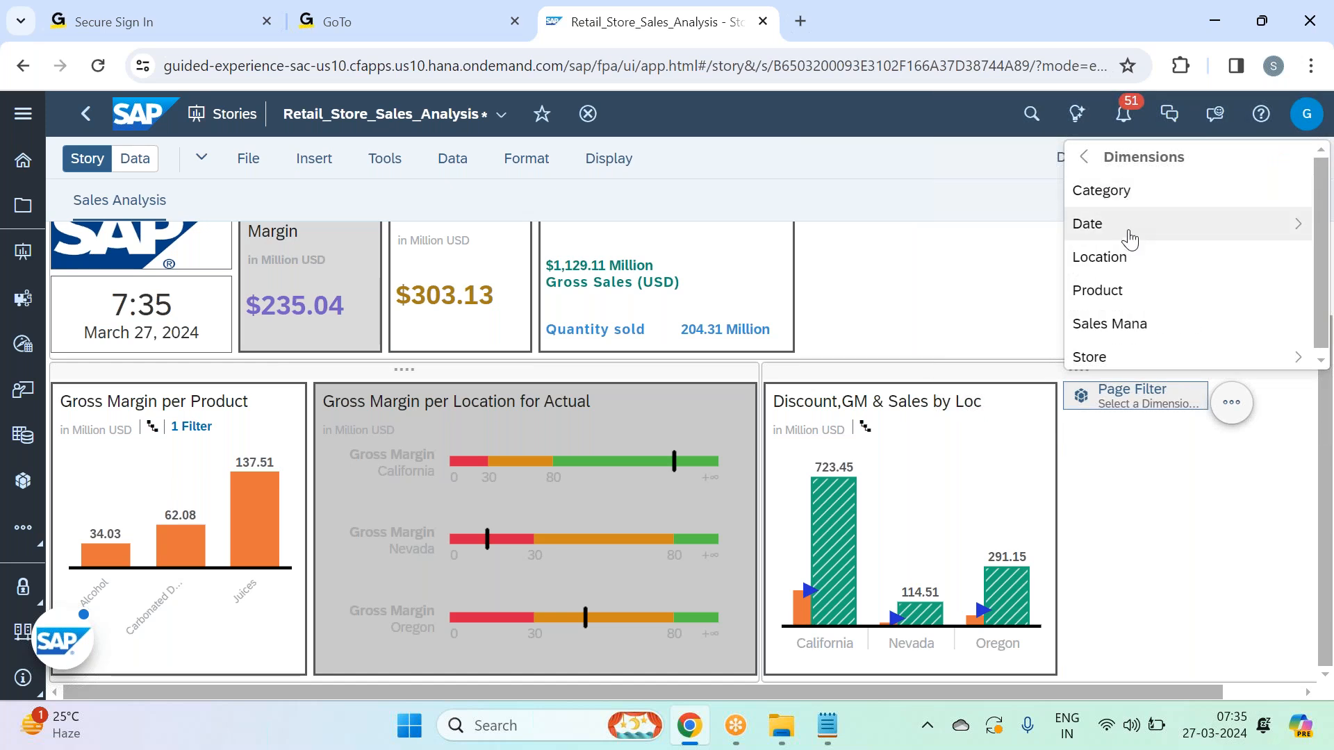
click(1129, 300)
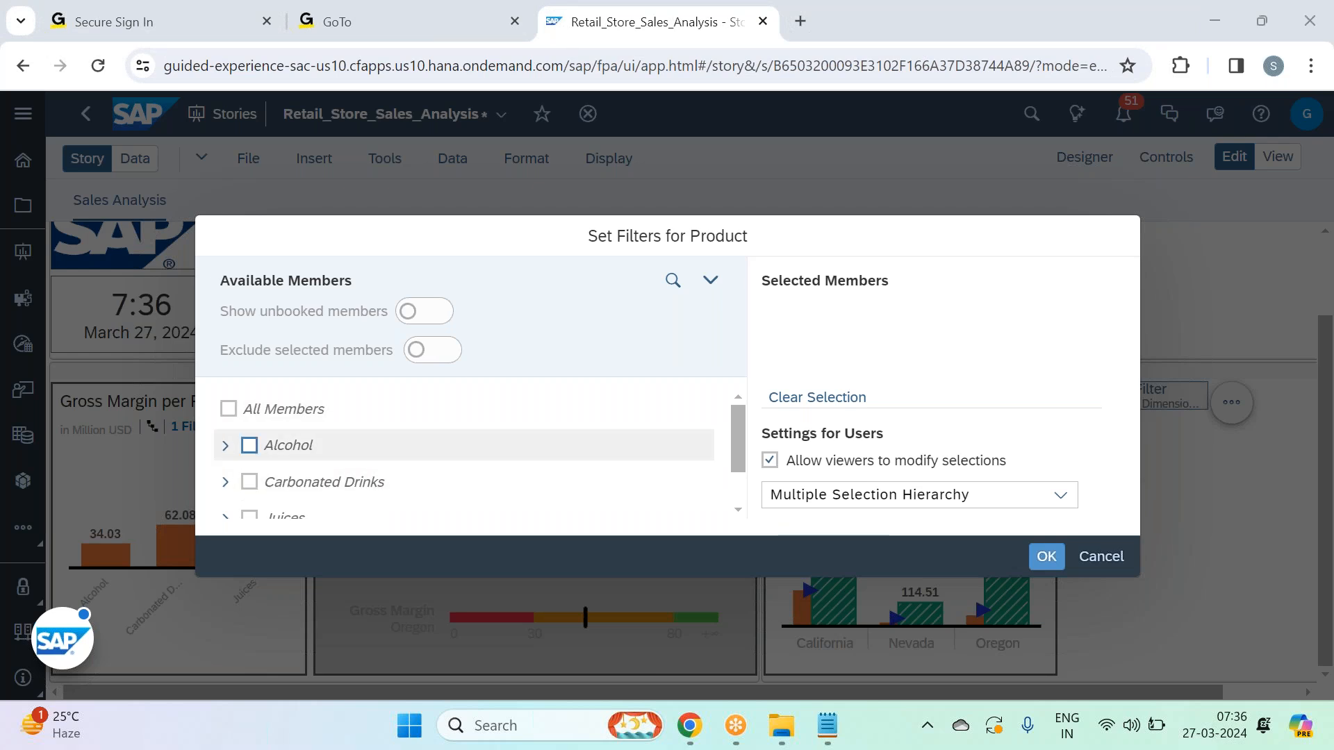
Select Alcohol, Carbonated Drinks and Juices as the Product filter members and confirm, leaving viewers allowed to modify selections.
scroll(297, 426, down, 2)
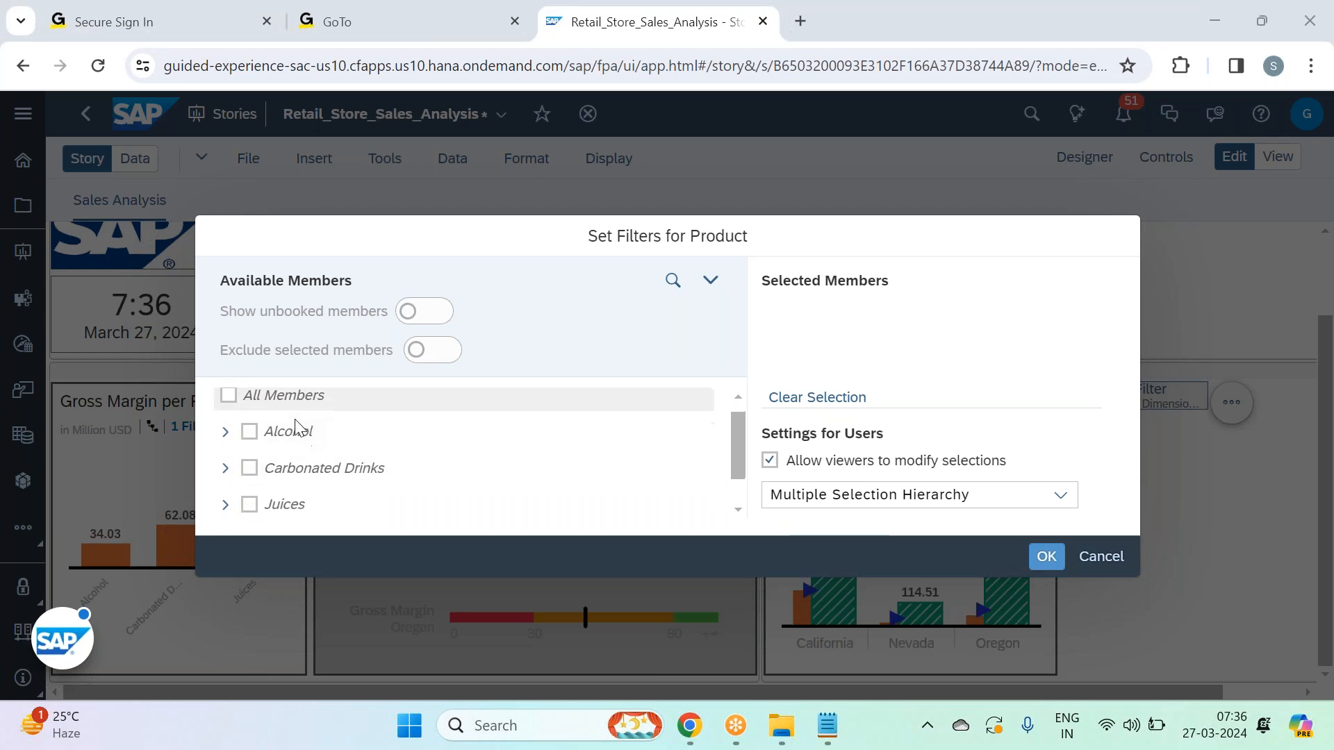
scroll(282, 494, up, 2)
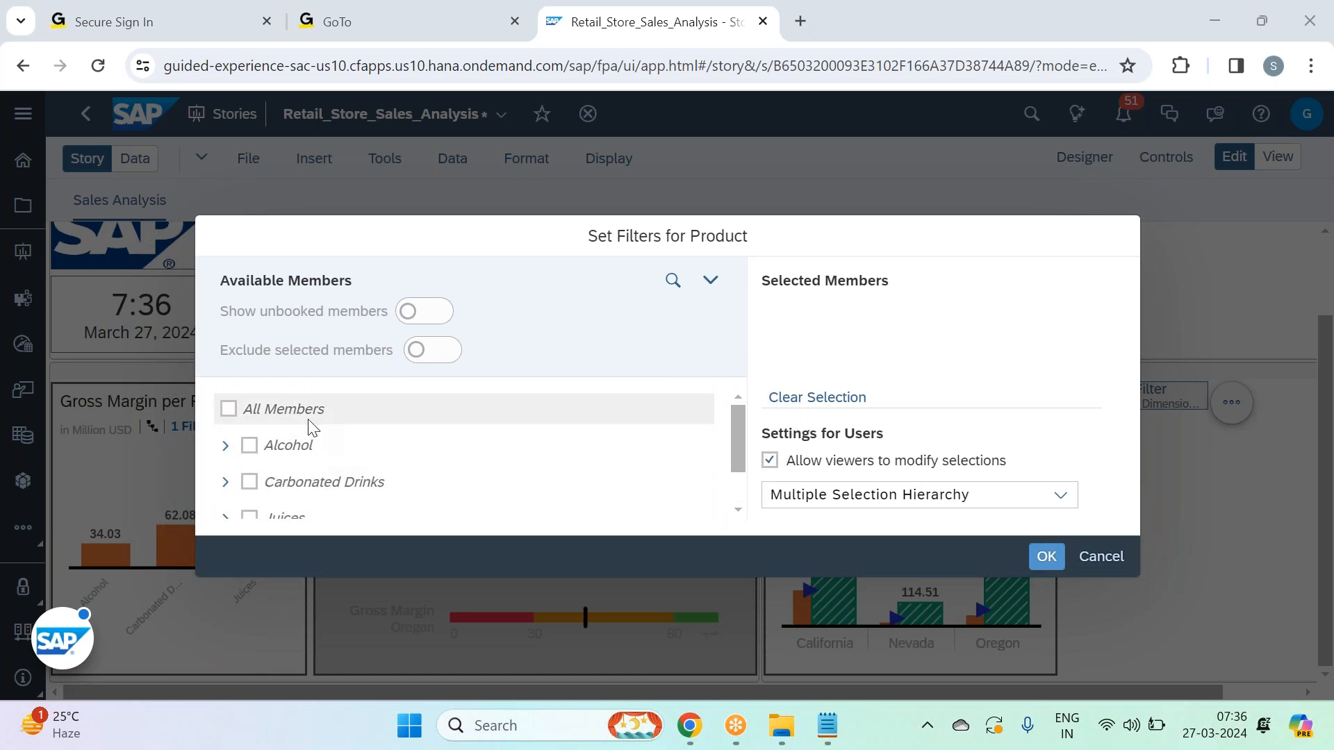
scroll(322, 481, down, 2)
scroll(295, 504, up, 2)
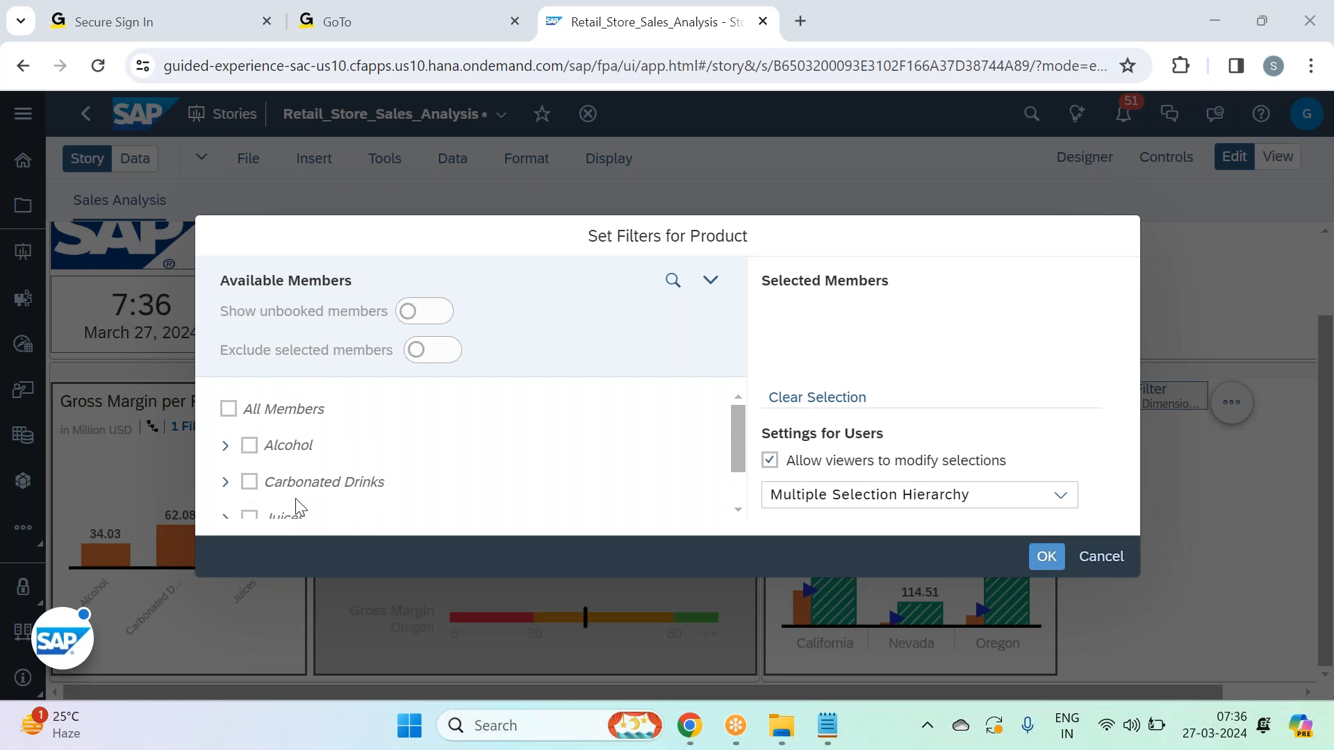
click(272, 447)
click(327, 487)
scroll(348, 472, down, 1)
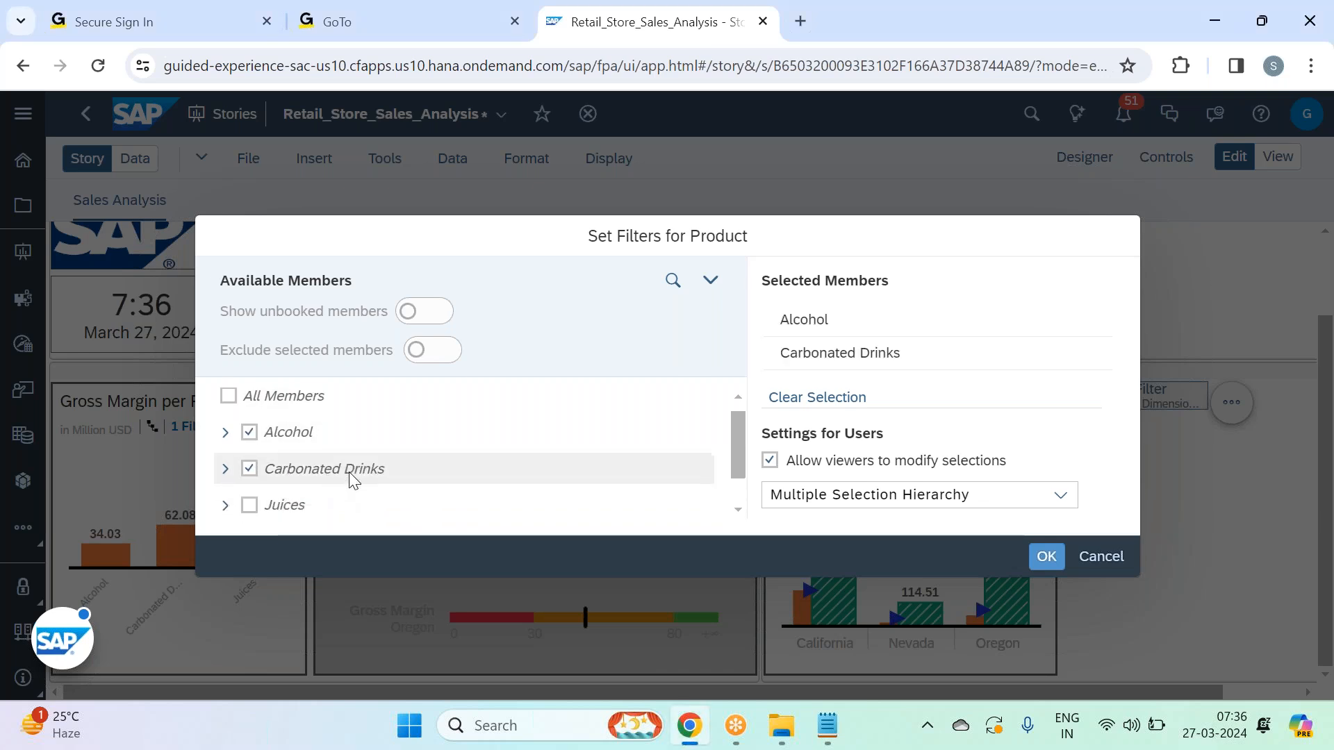
scroll(349, 472, down, 1)
click(300, 452)
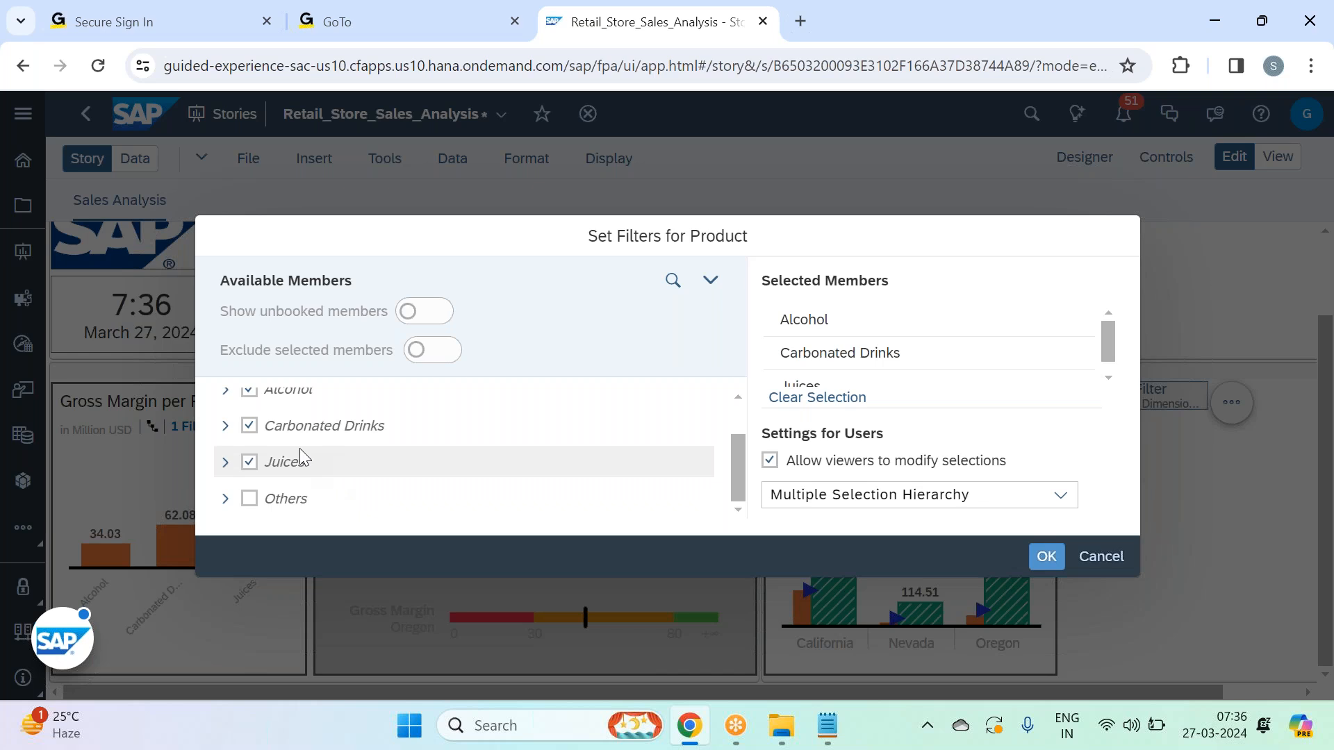
scroll(299, 449, up, 2)
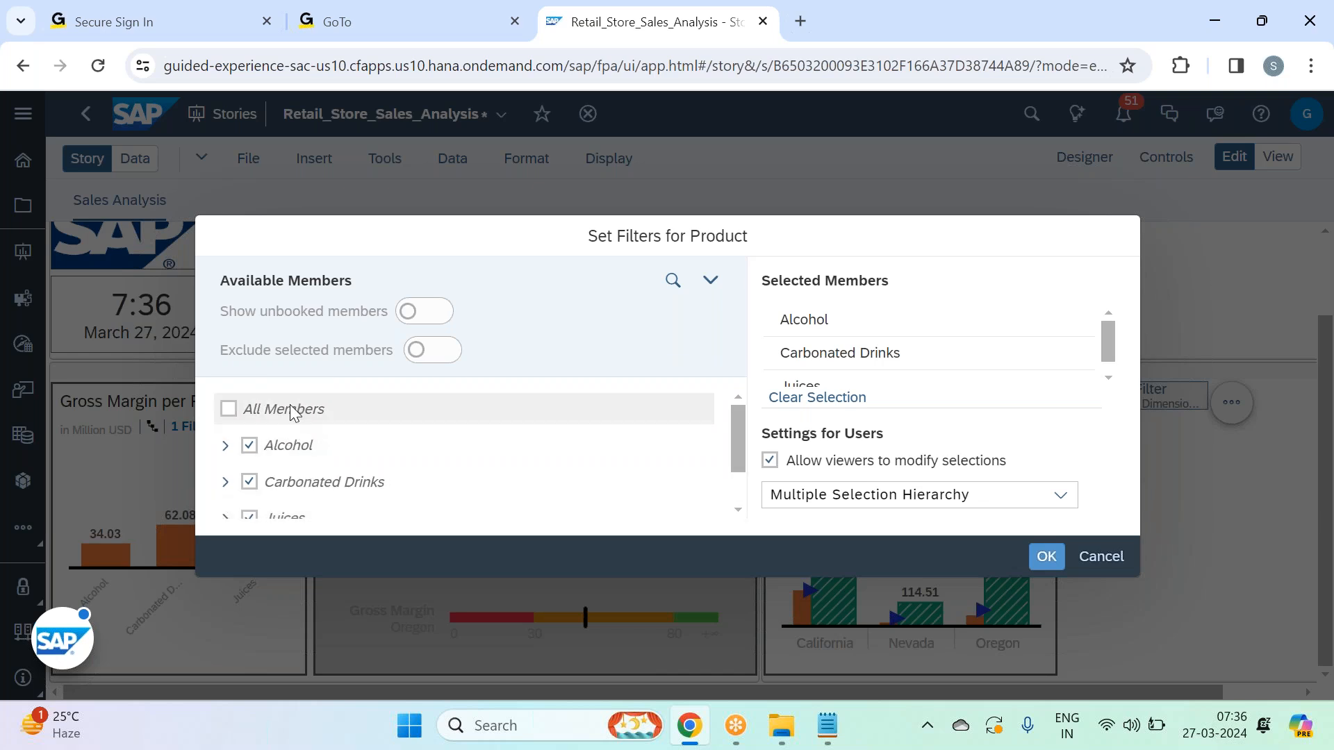
scroll(289, 445, down, 1)
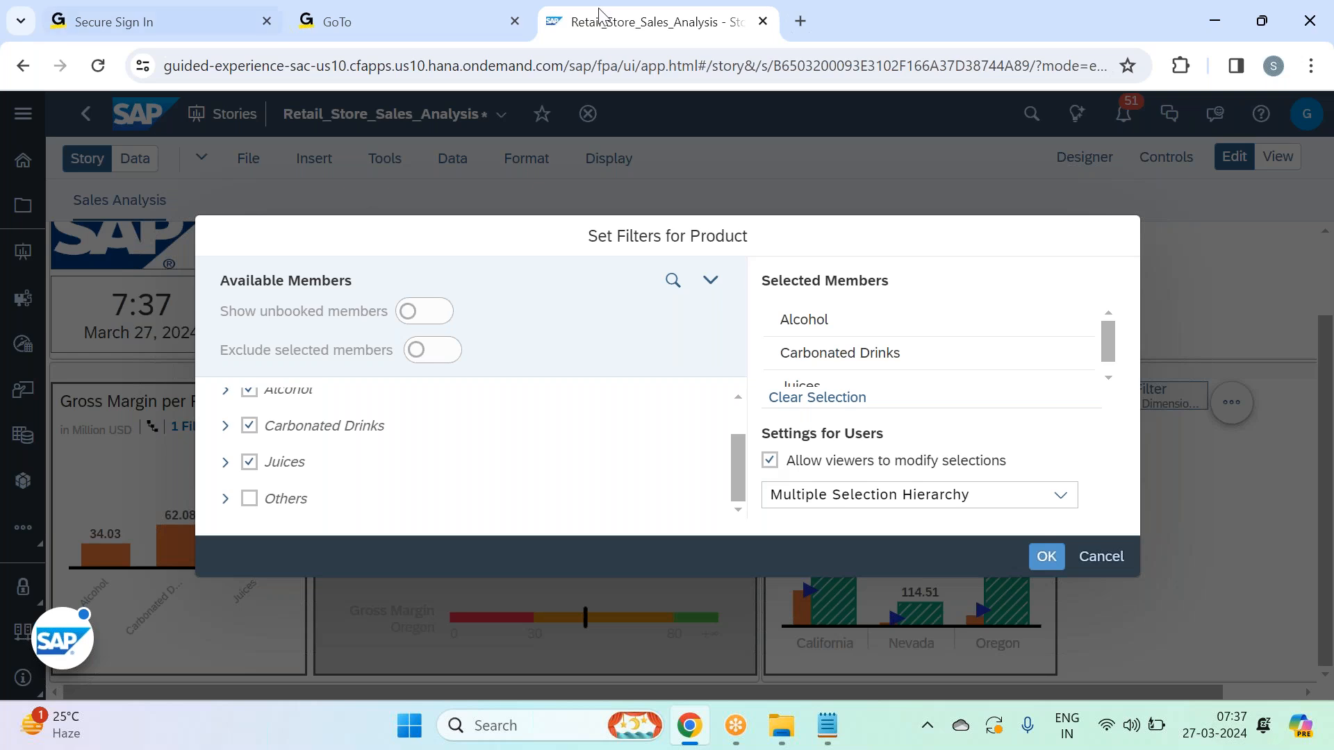
click(1055, 573)
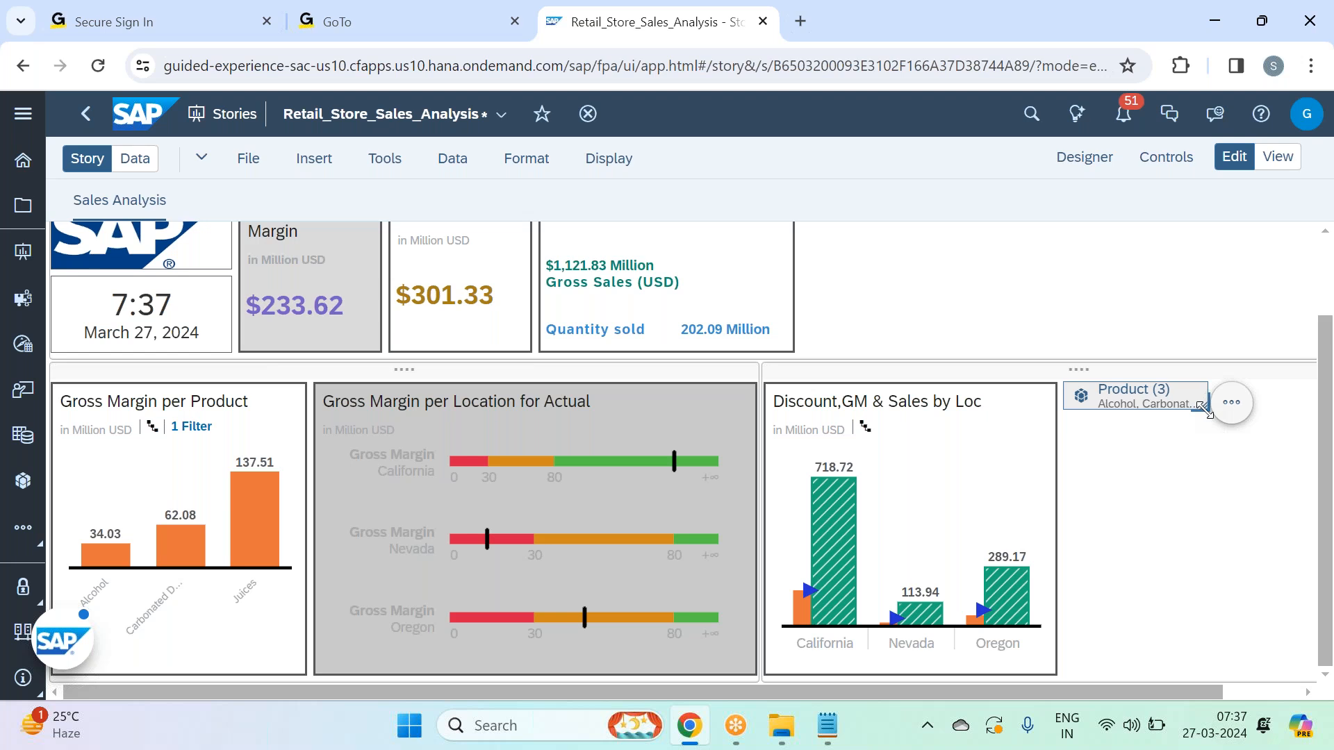
Enlarge the Product input control so it shows its member list, and give it All Borders styling.
drag(1204, 410, 1245, 593)
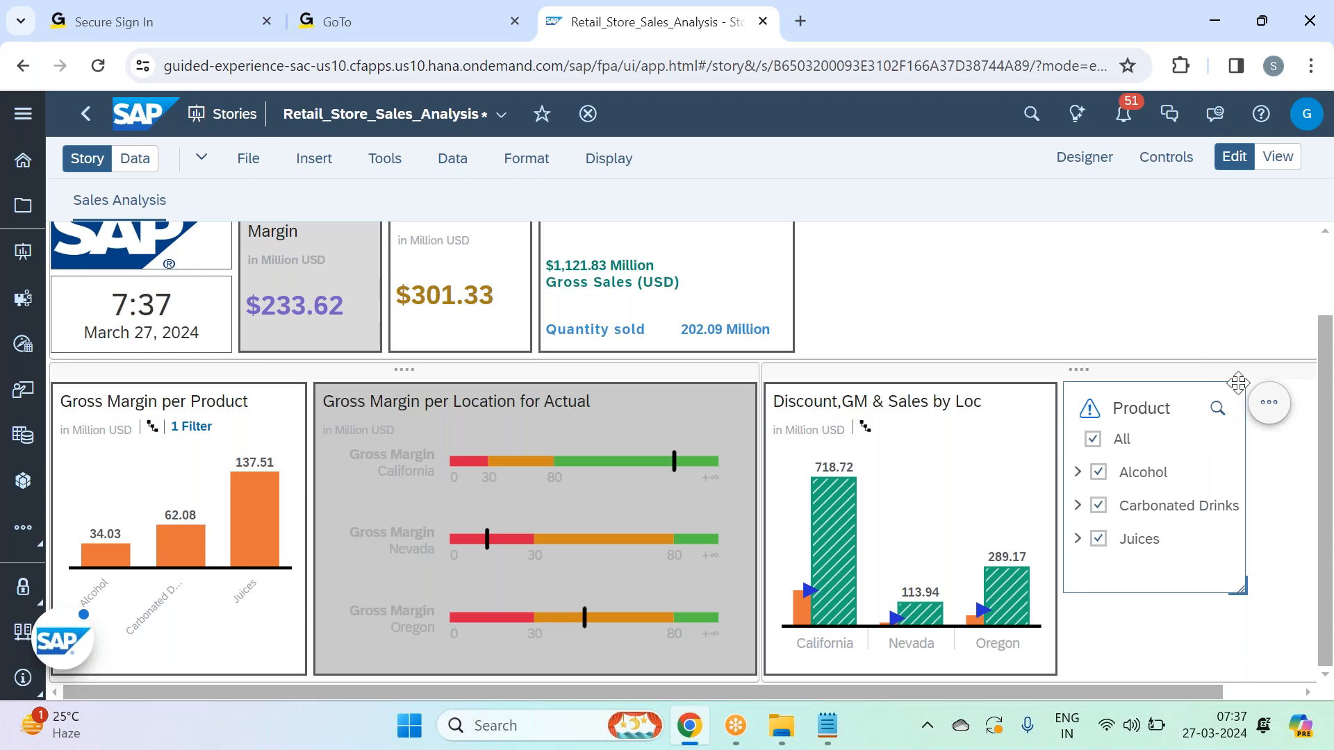
click(1106, 160)
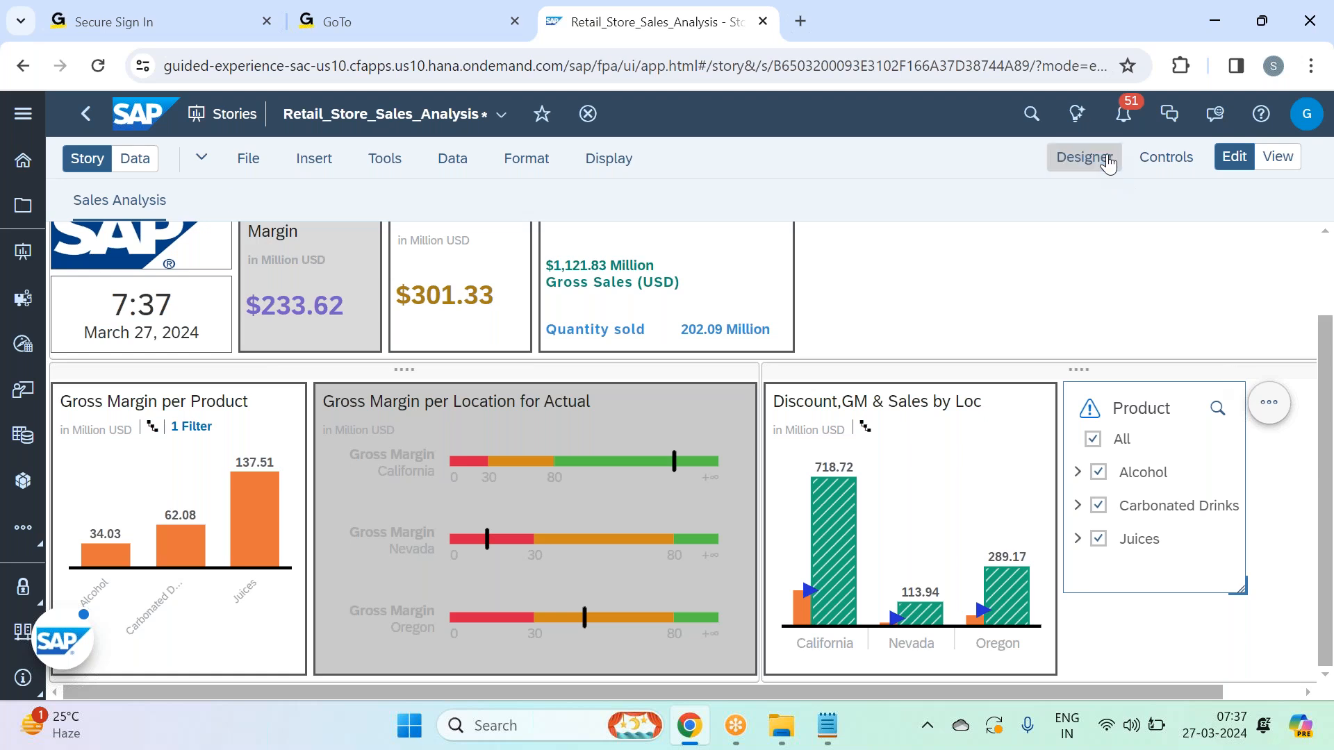
click(1146, 483)
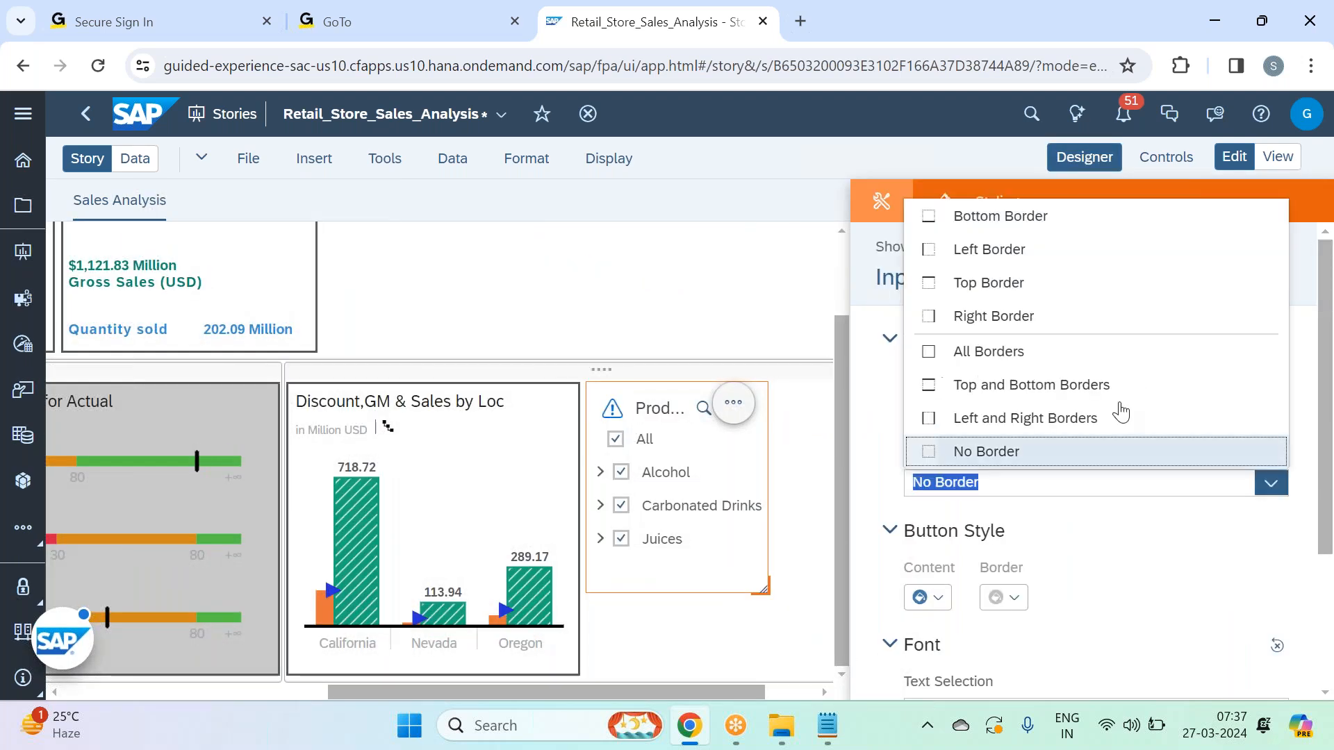
click(1039, 369)
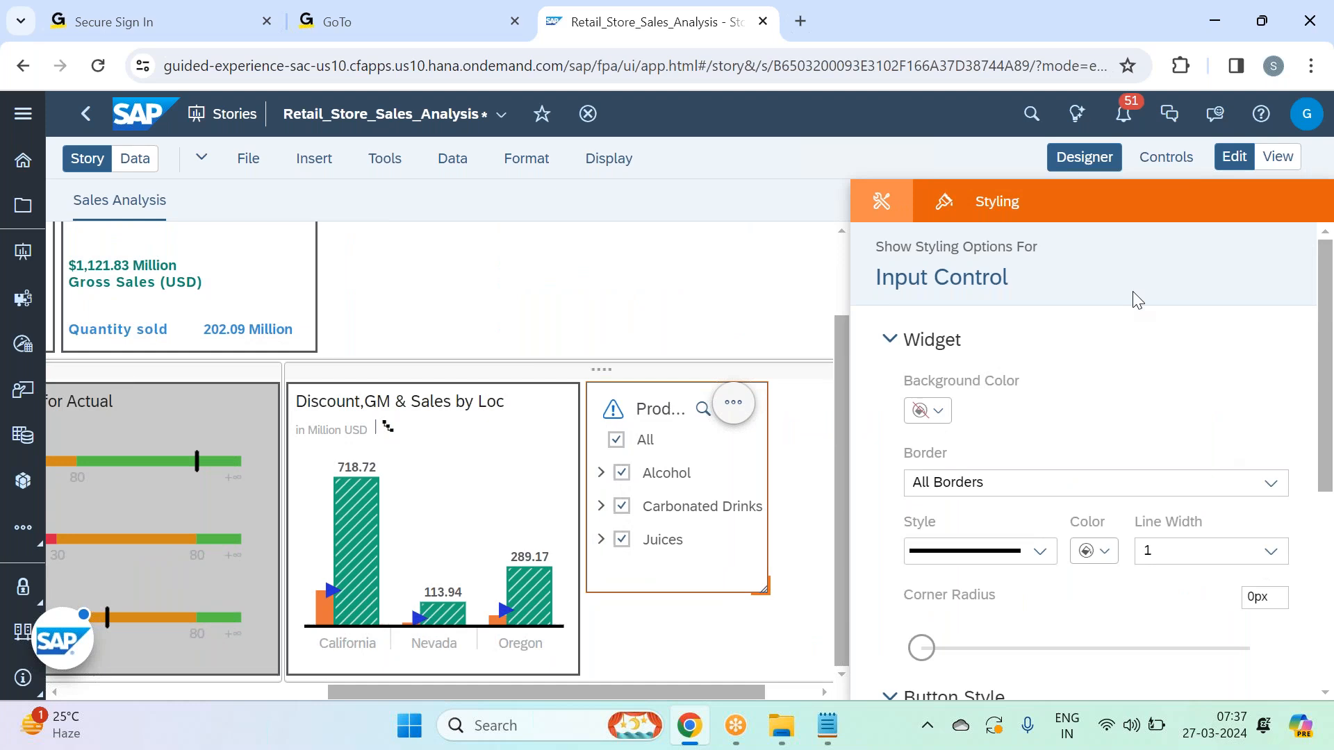
click(1095, 166)
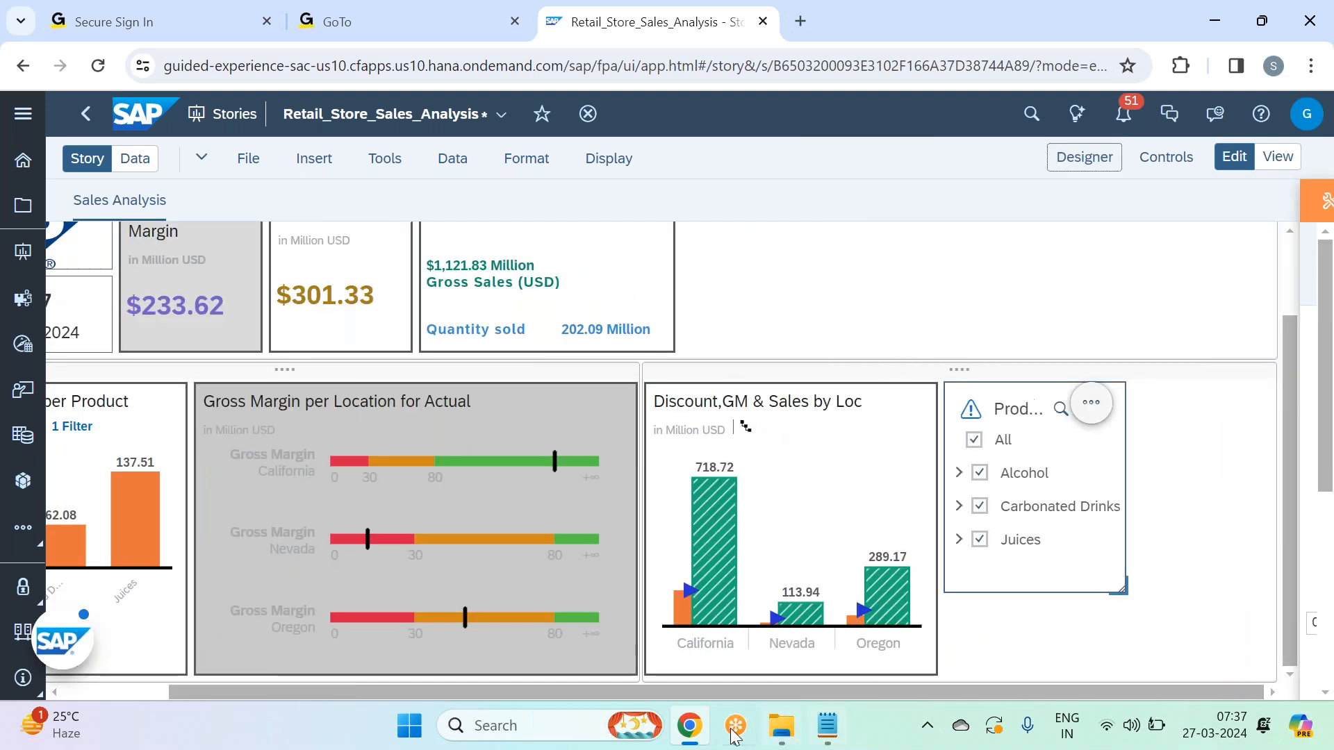
click(1191, 656)
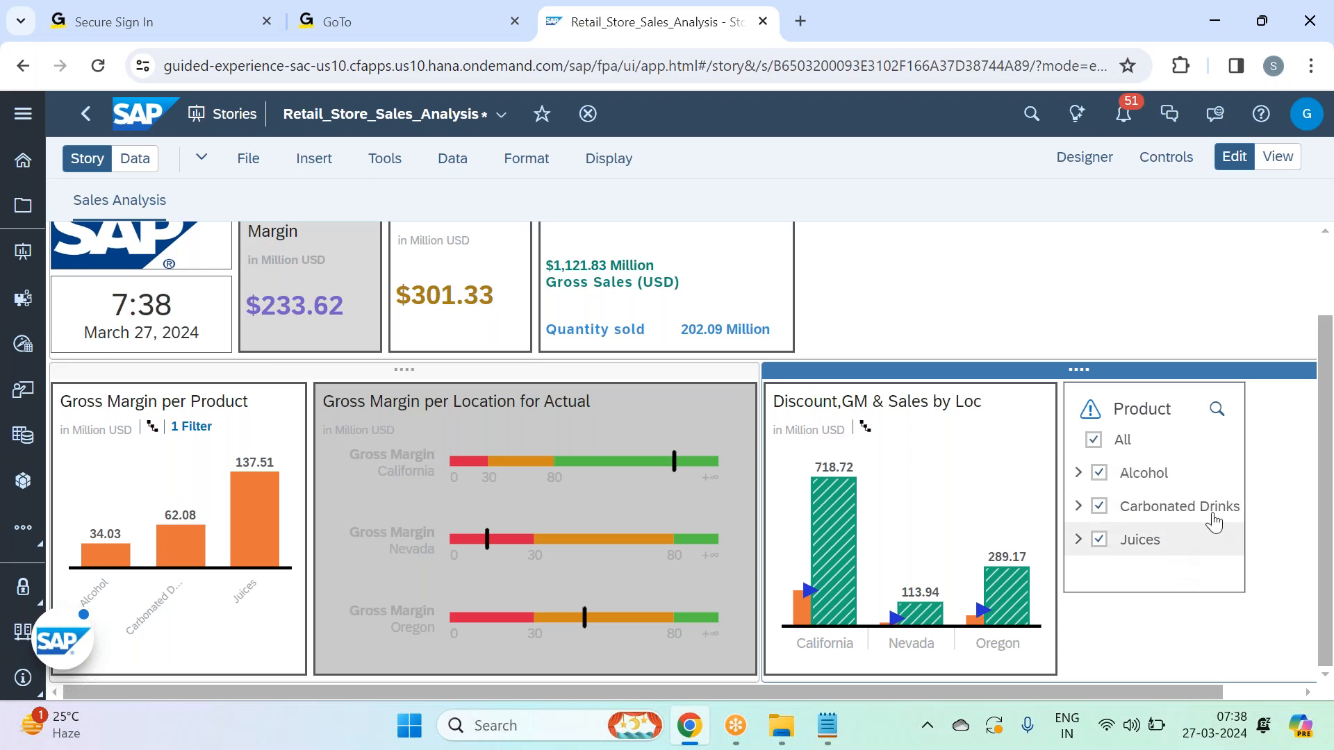
Open the Product input control's Linked Analysis settings and apply its interactions to All Widgets on the Page.
click(1237, 395)
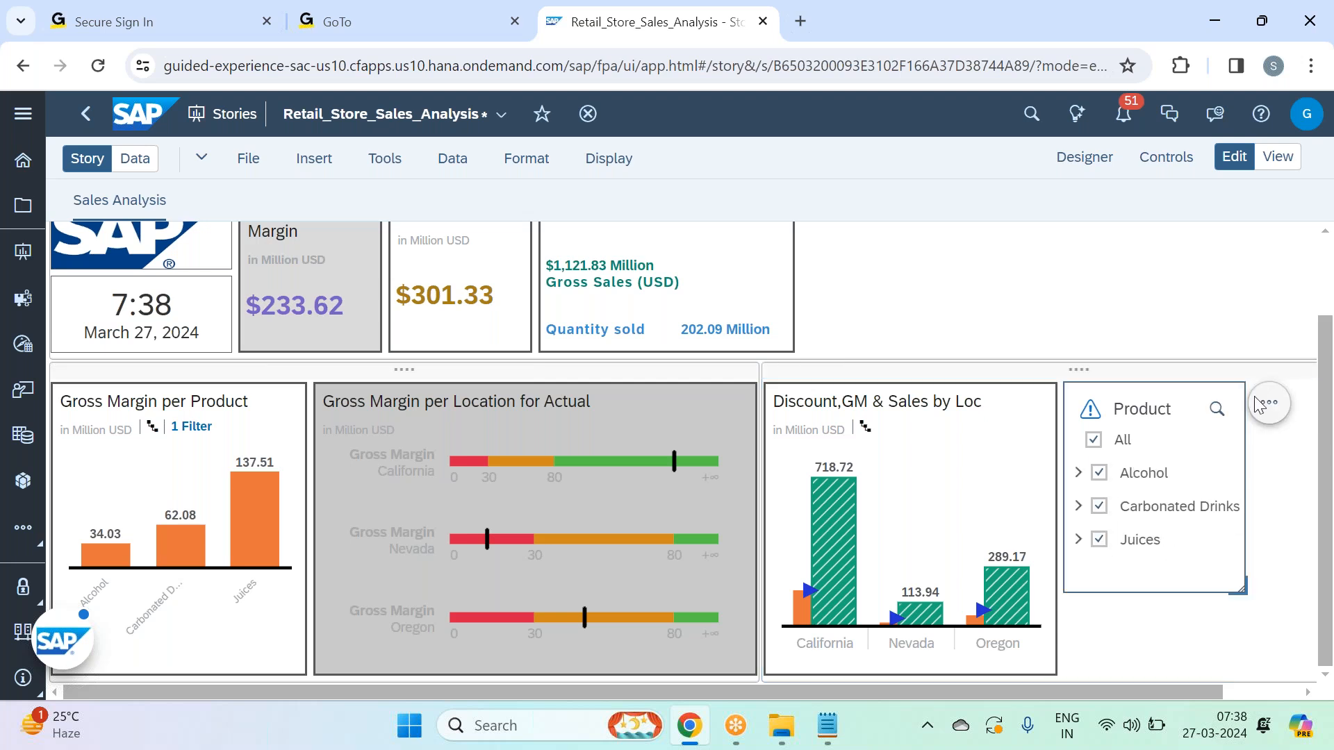
click(1270, 406)
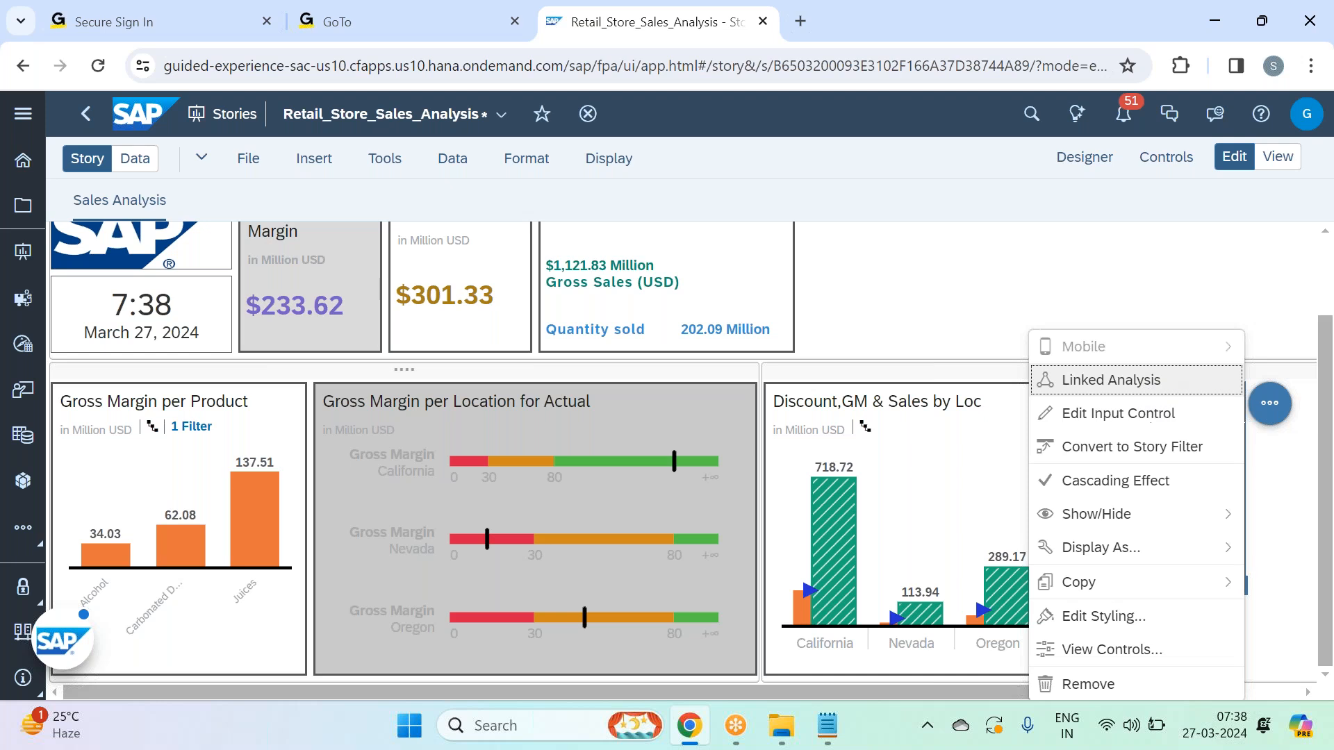
click(1092, 395)
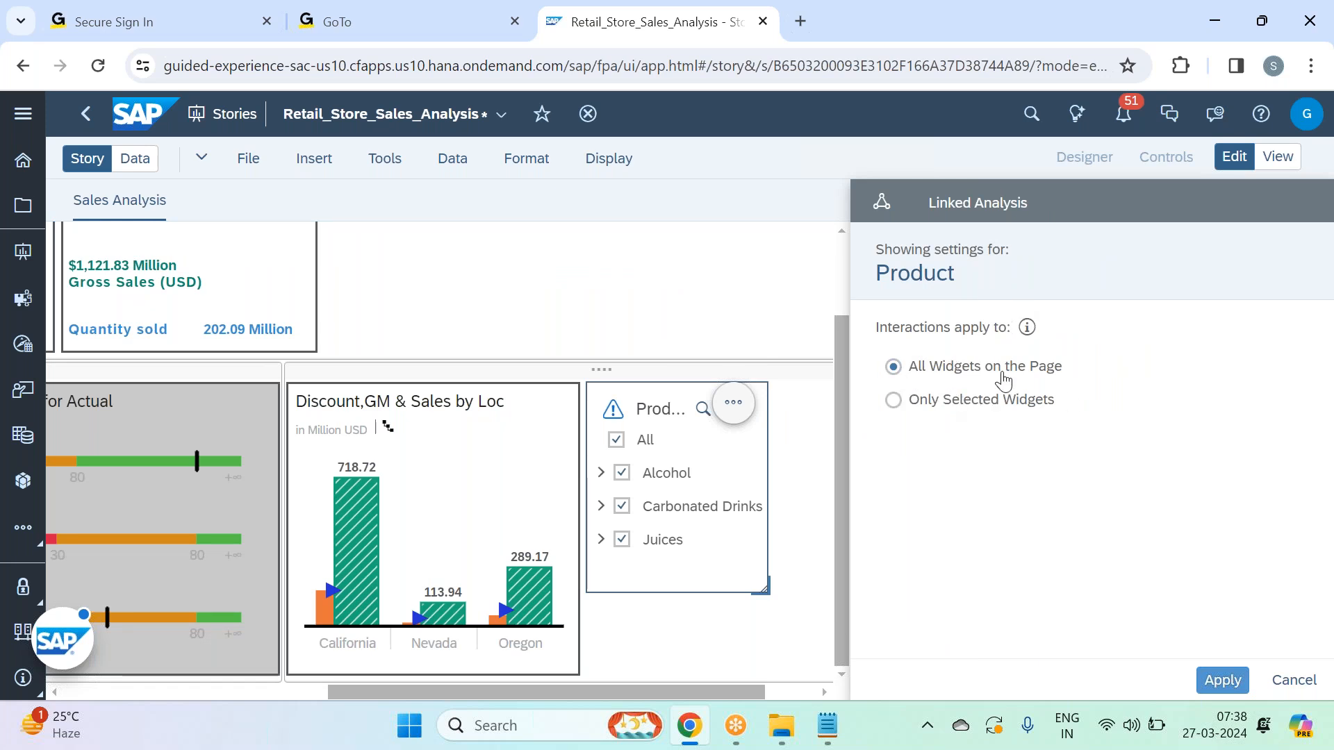
drag(678, 691, 323, 656)
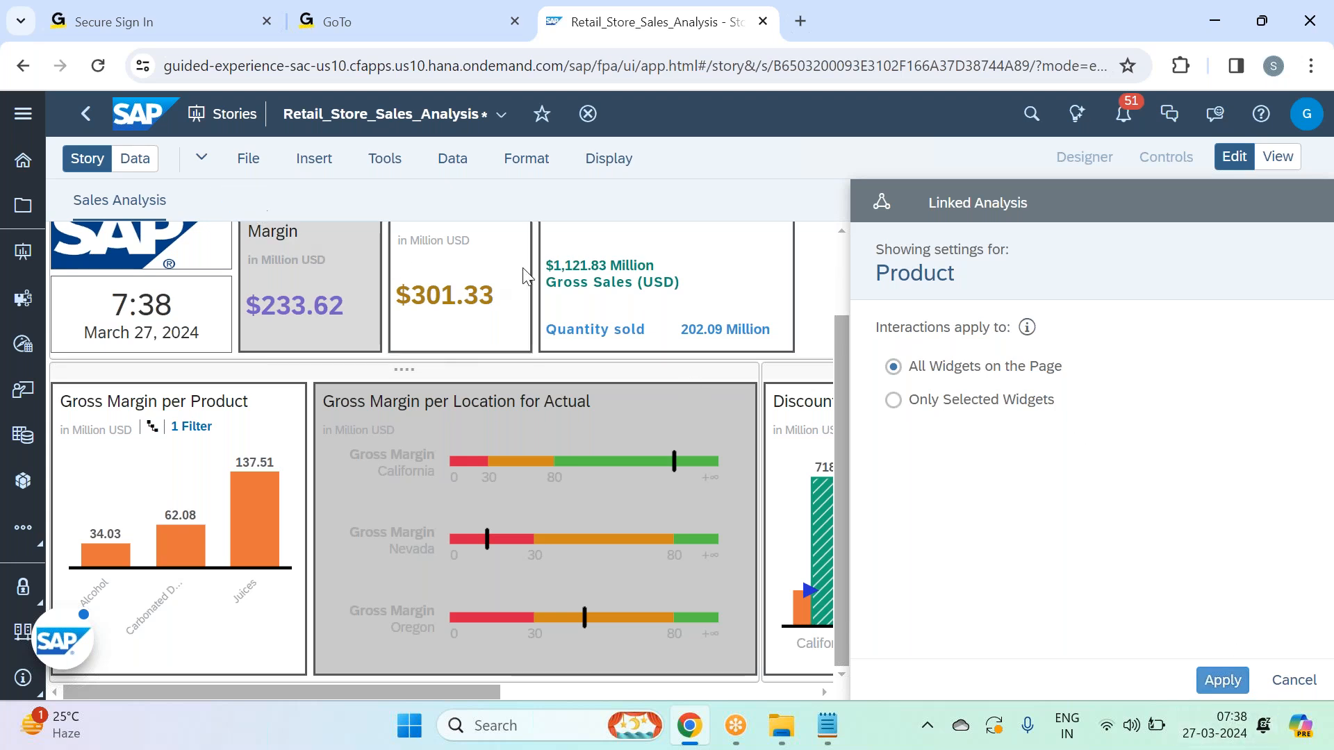
click(1230, 684)
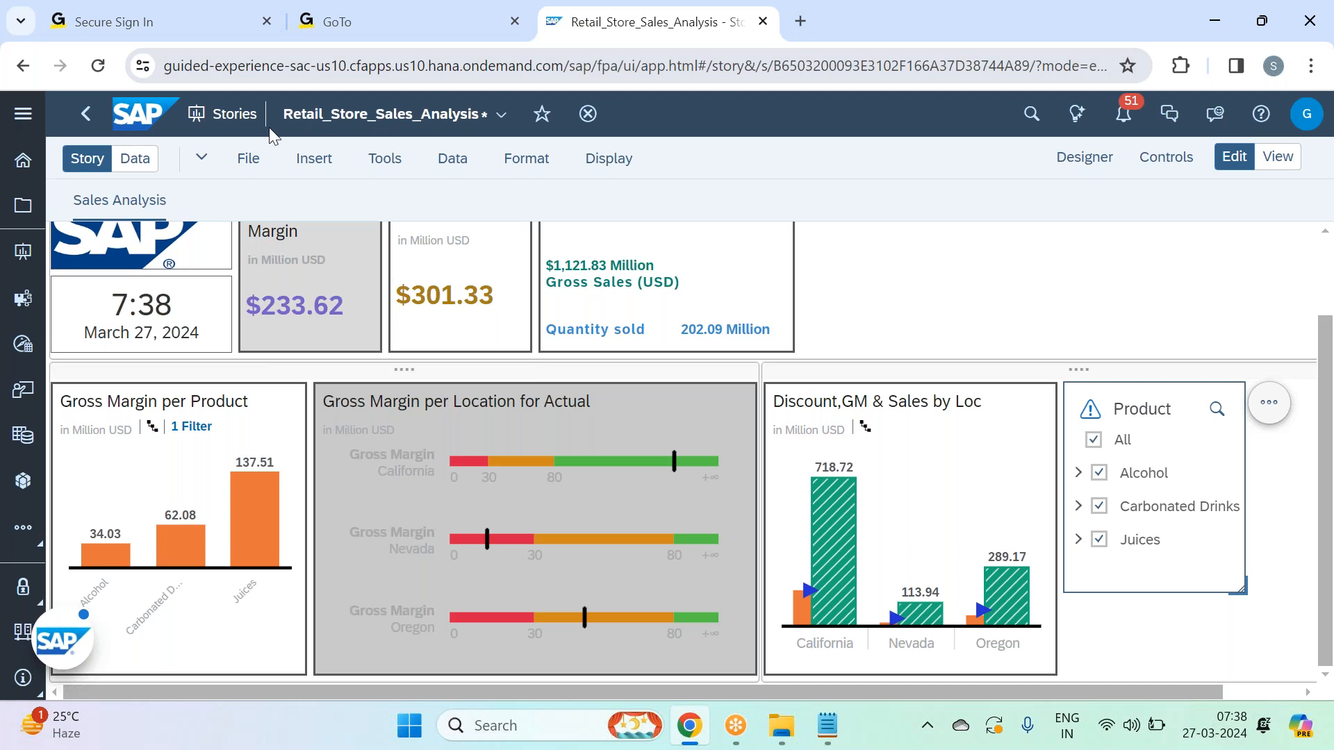
Save the Retail_Store_Sales_Analysis story.
click(248, 159)
mouse_move(292, 221)
click(451, 222)
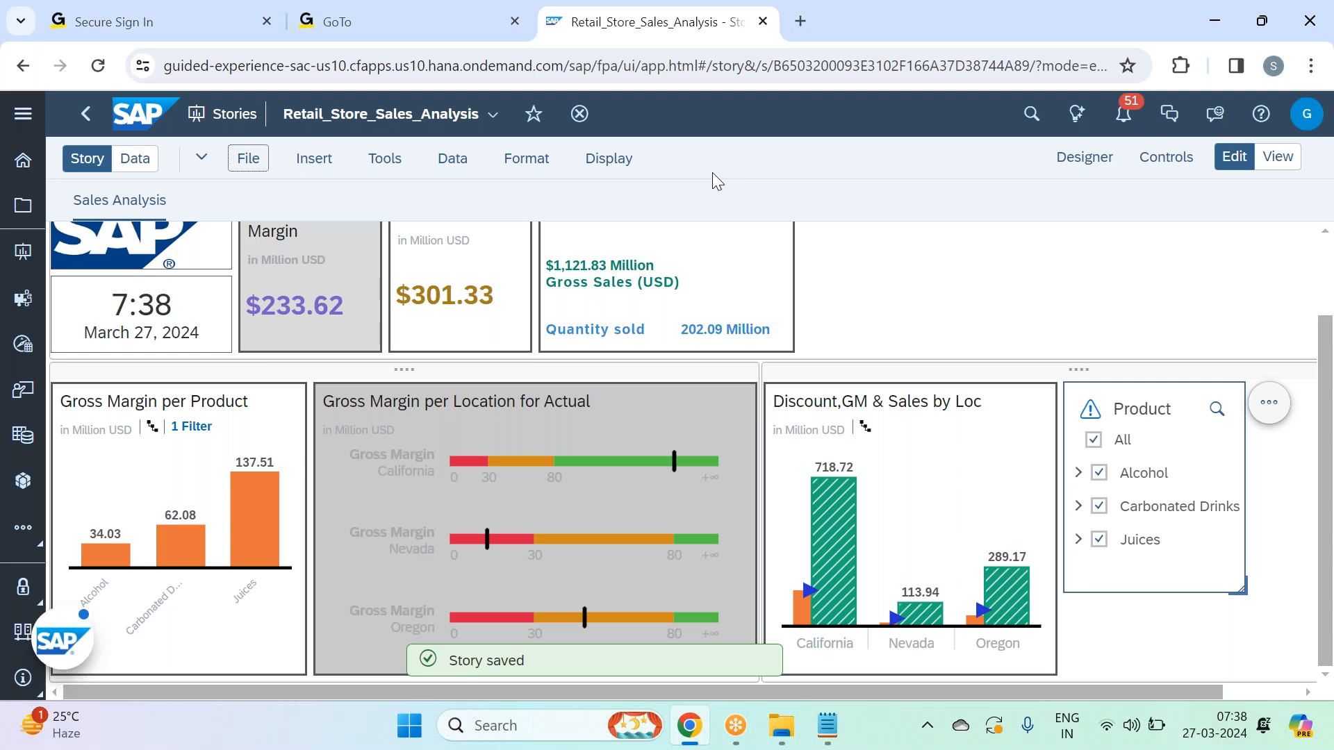
click(912, 36)
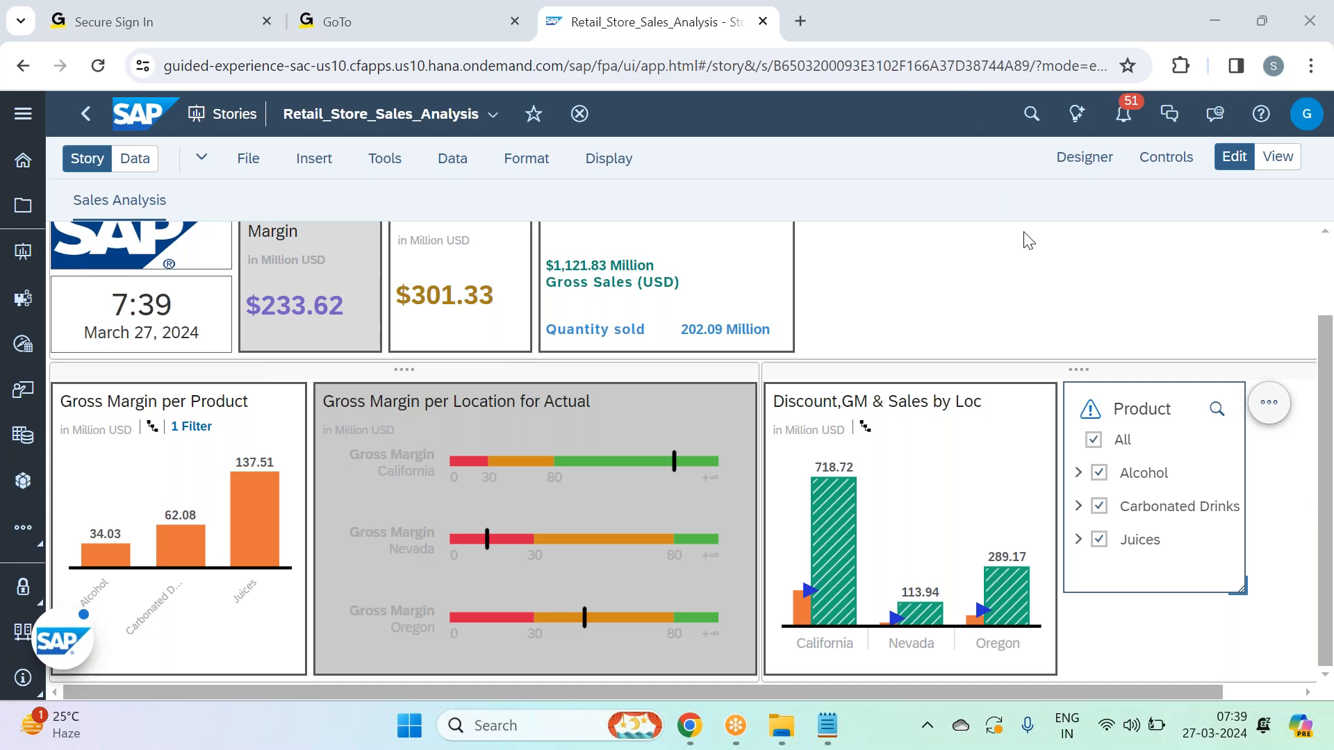
Switch the story to view mode and exclude Alcohol in the Product control to examine the effect on the charts and KPIs.
scroll(1016, 232, up, 1)
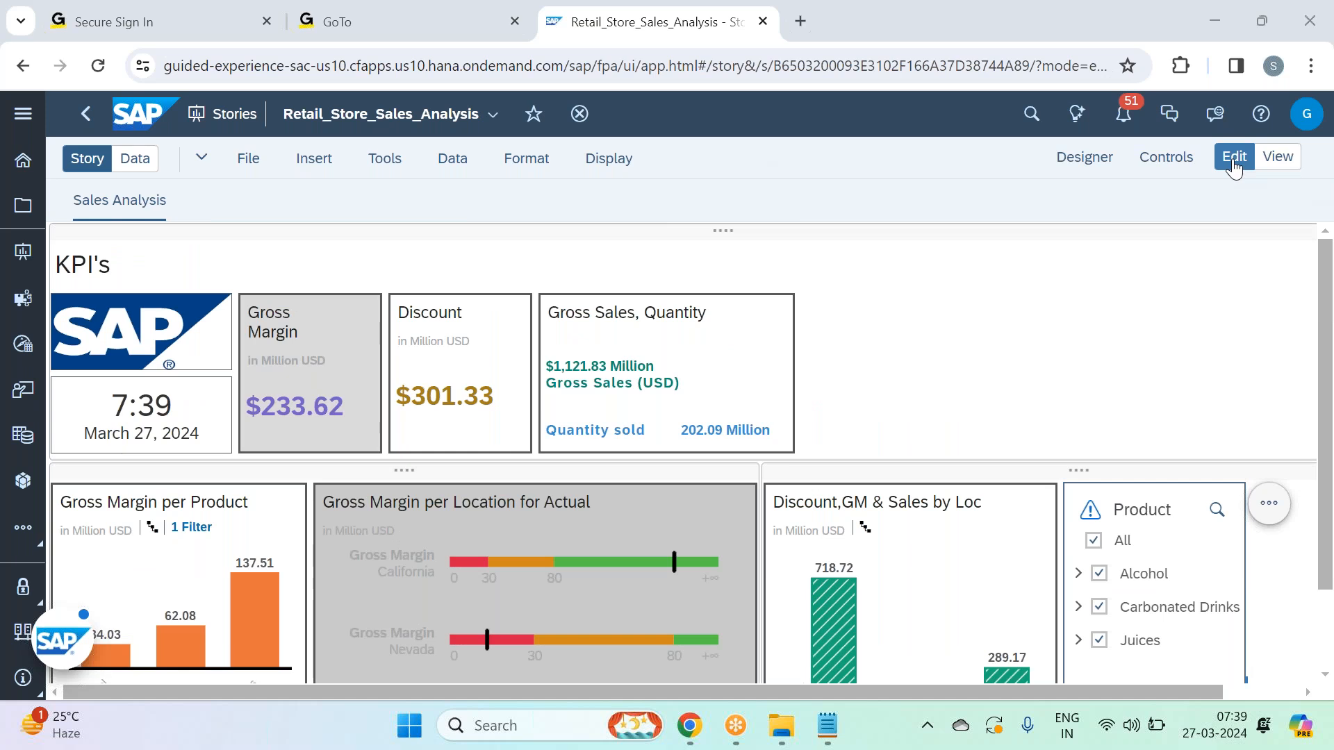
click(1280, 157)
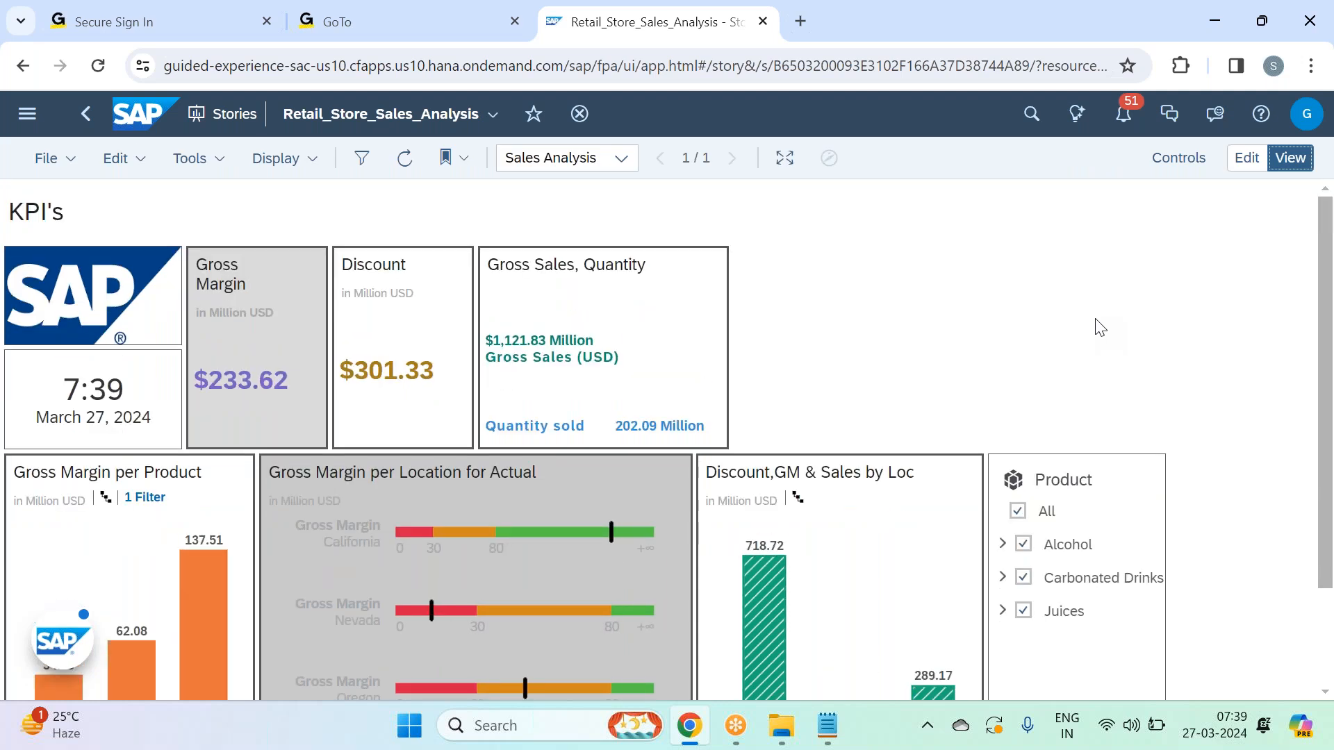
scroll(1100, 322, down, 2)
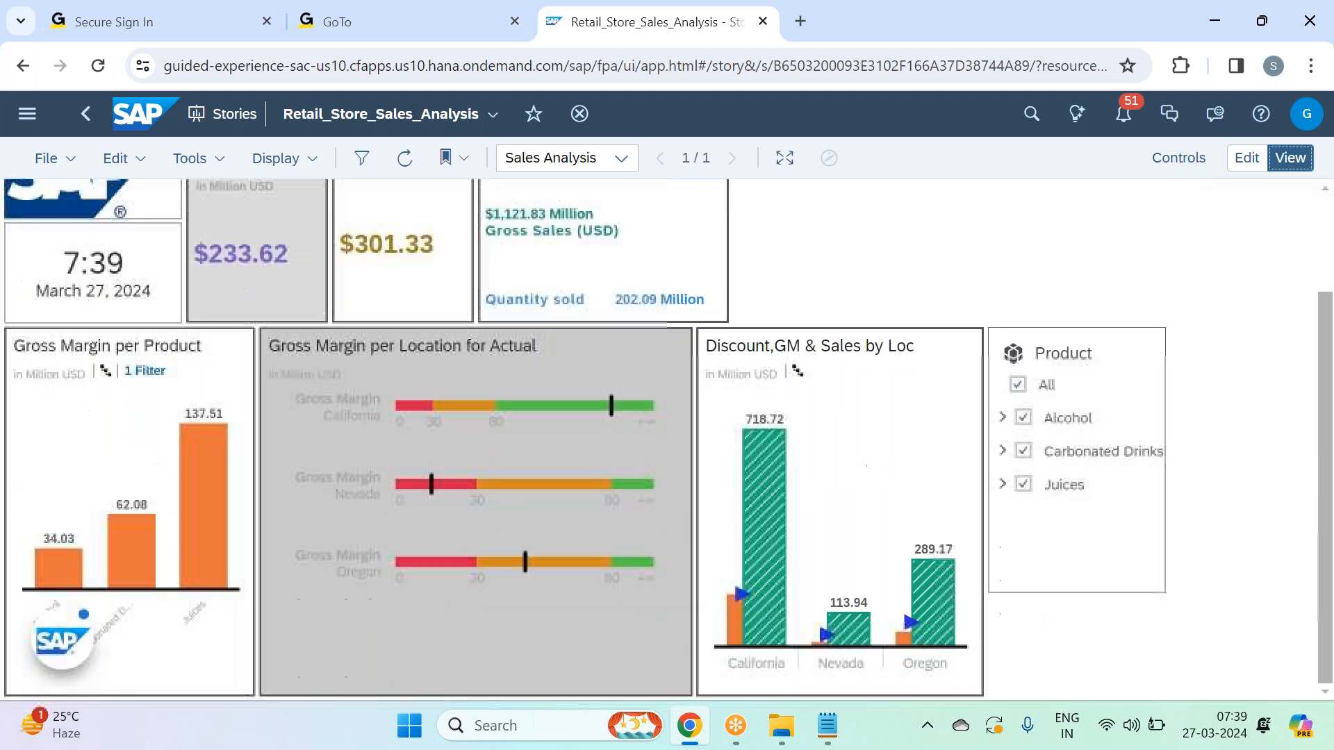
click(1088, 429)
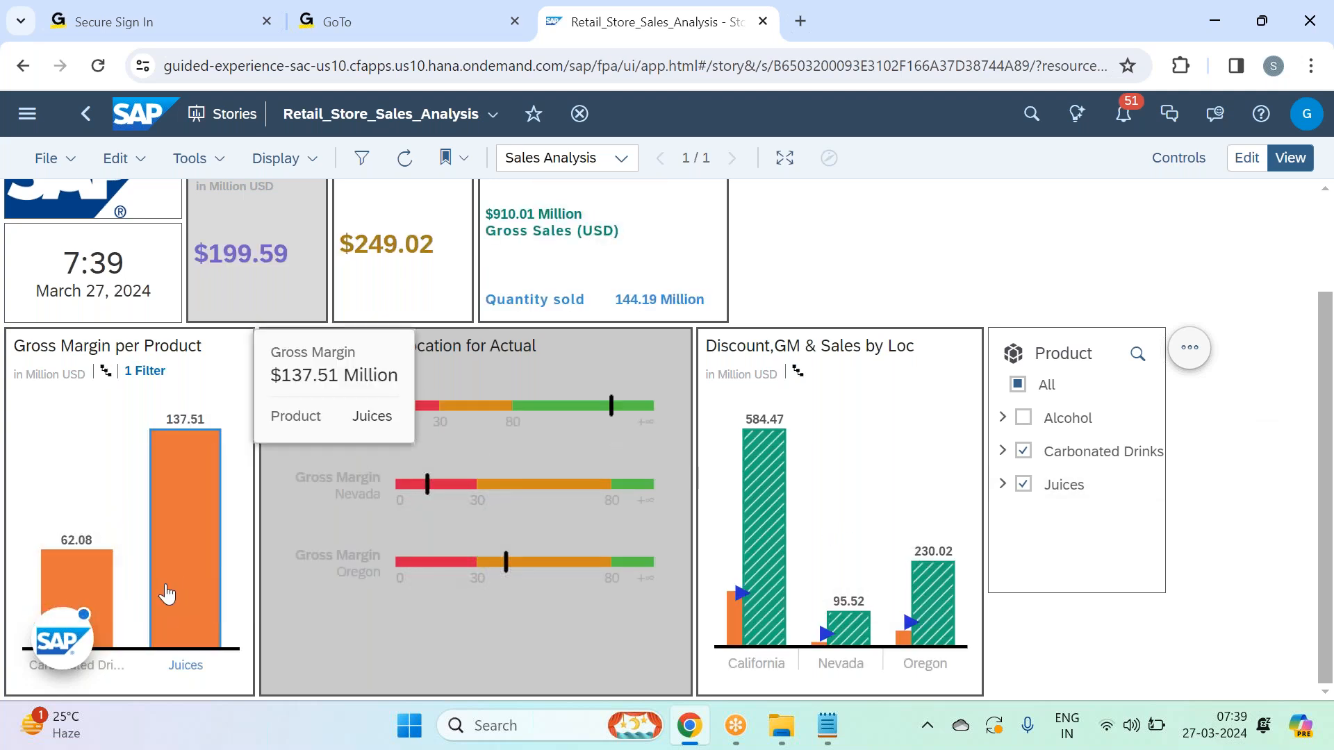
mouse_move(182, 549)
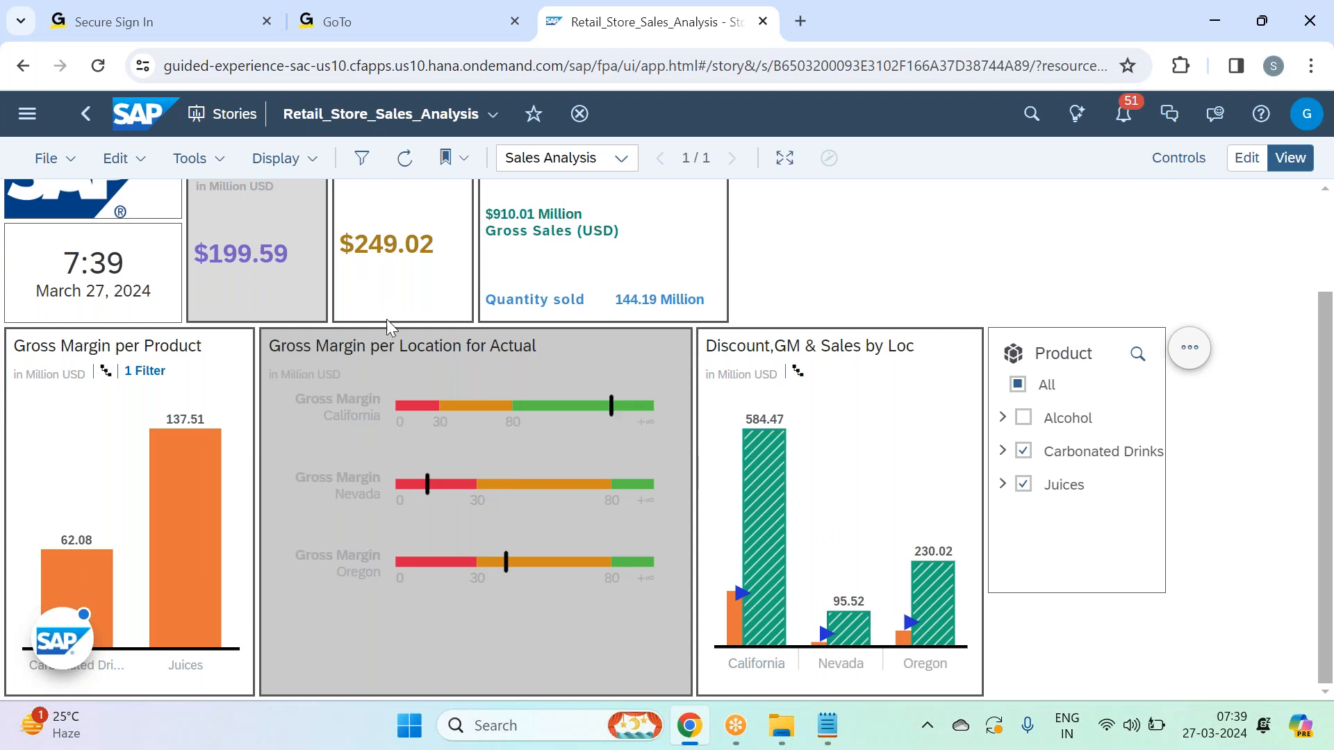
scroll(386, 319, up, 2)
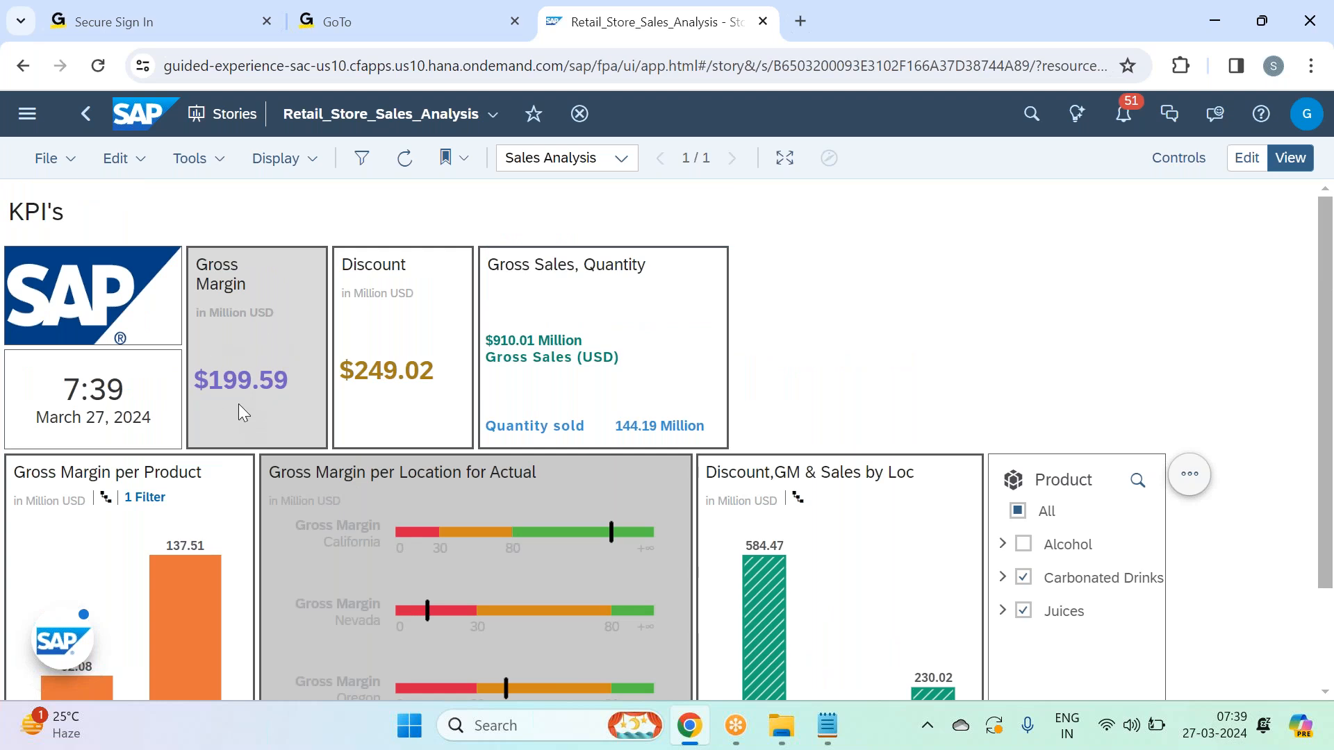
Expand Alcohol in the Product control, include it again with all its sub-products, and collapse it.
click(1004, 545)
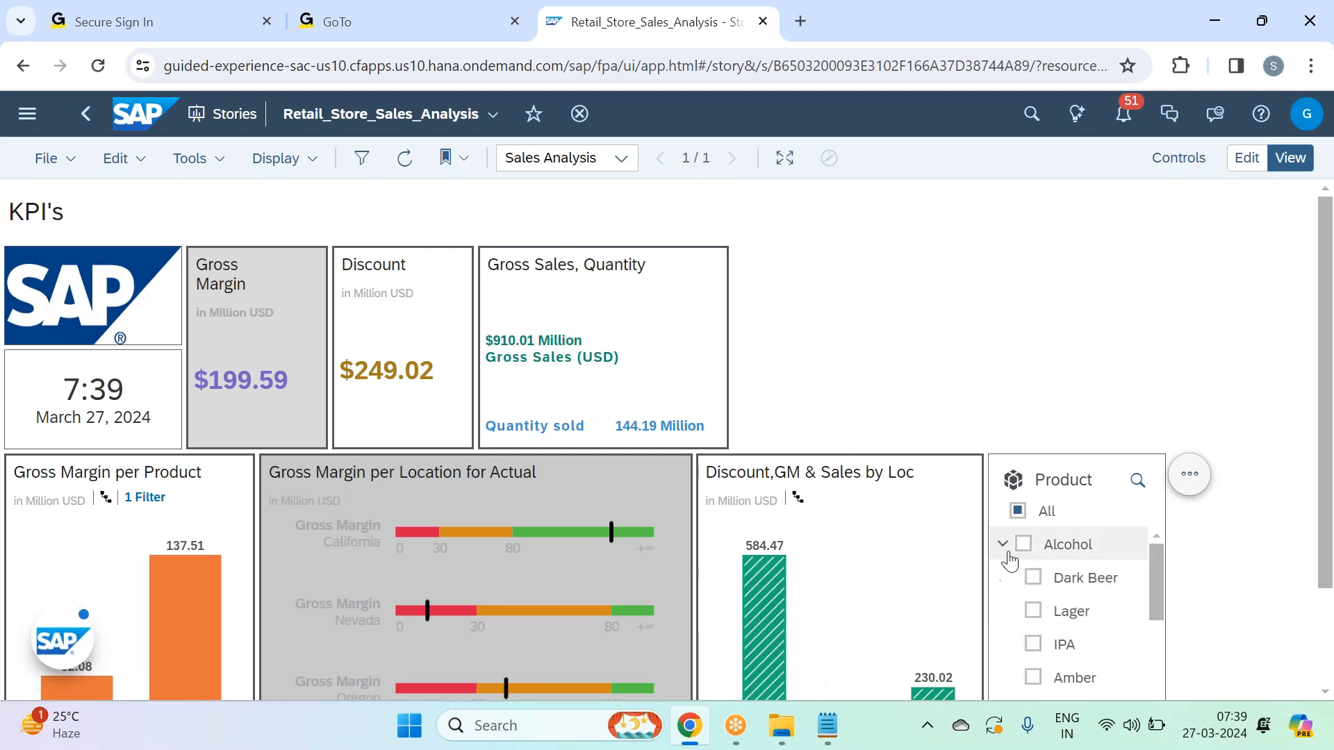
click(1024, 544)
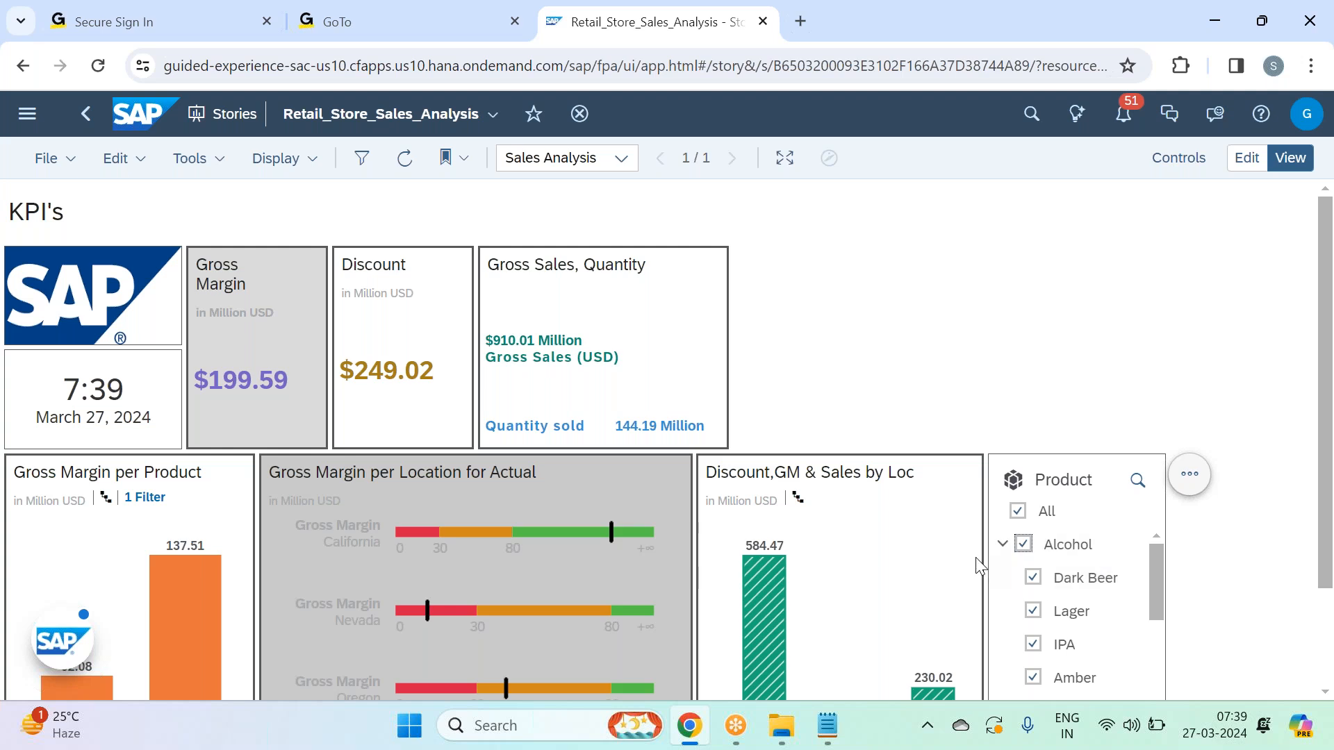
click(1002, 545)
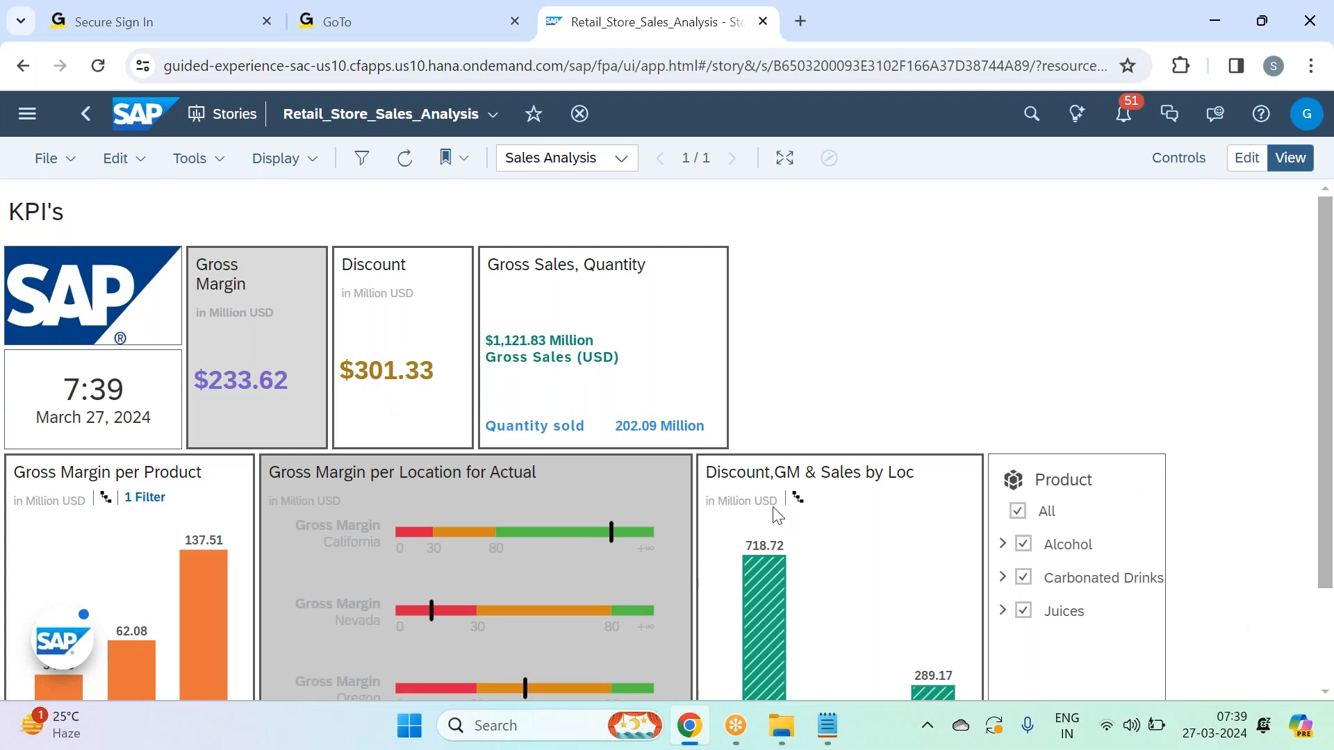
scroll(517, 361, down, 2)
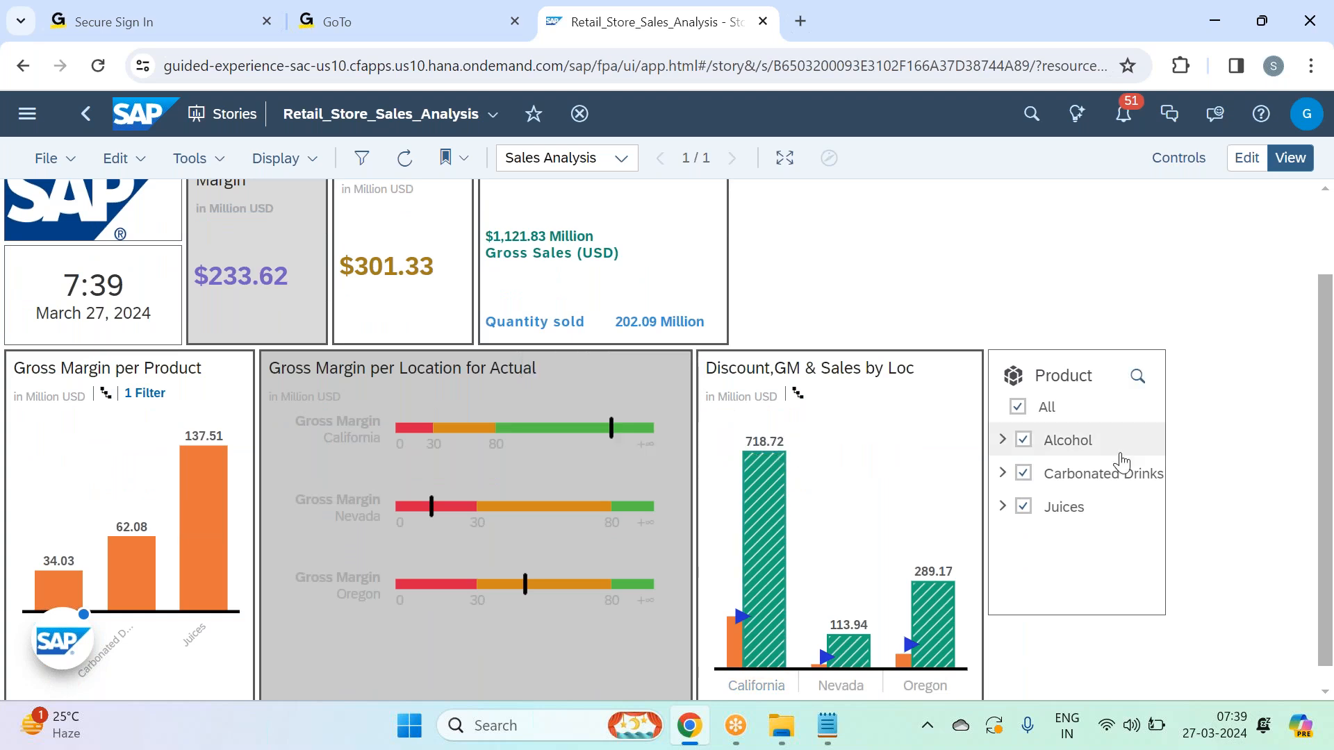
Recheck the page's widgets with Alcohol excluded in the Product control, and return the story to edit mode.
click(1081, 449)
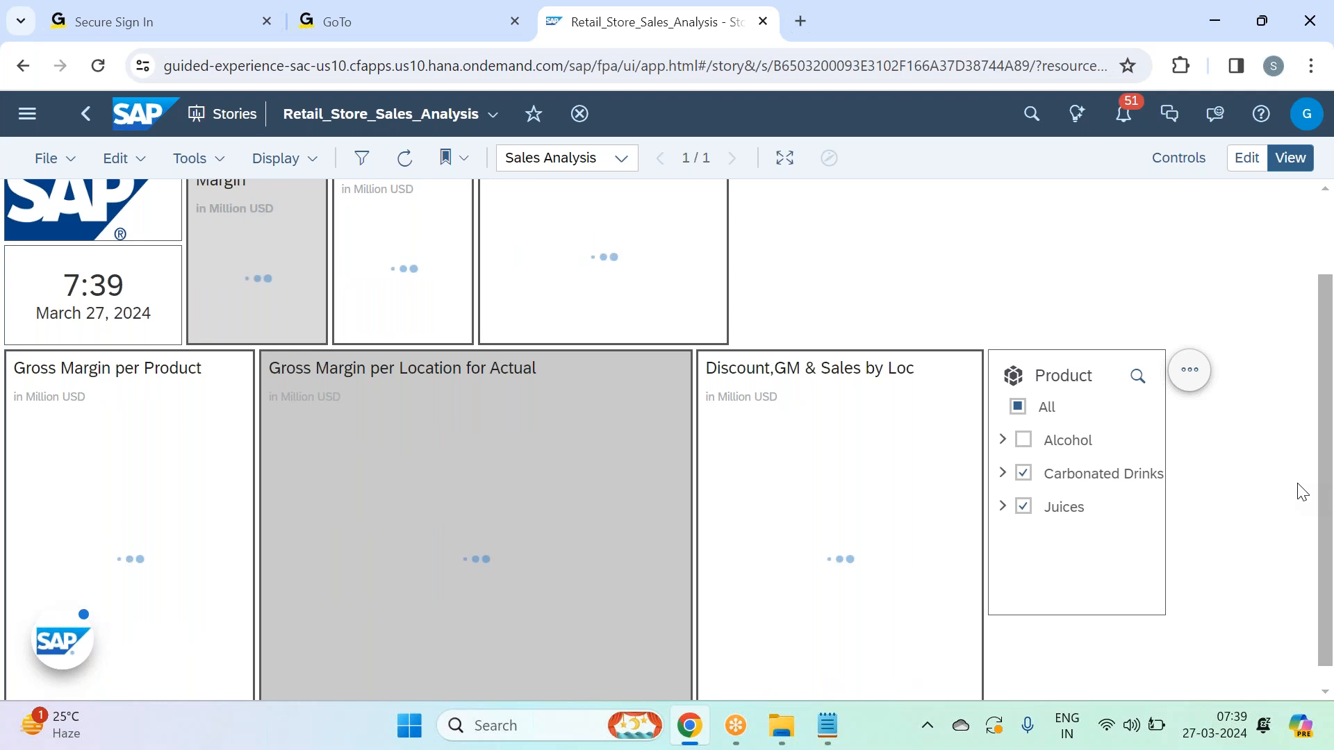
scroll(511, 384, up, 3)
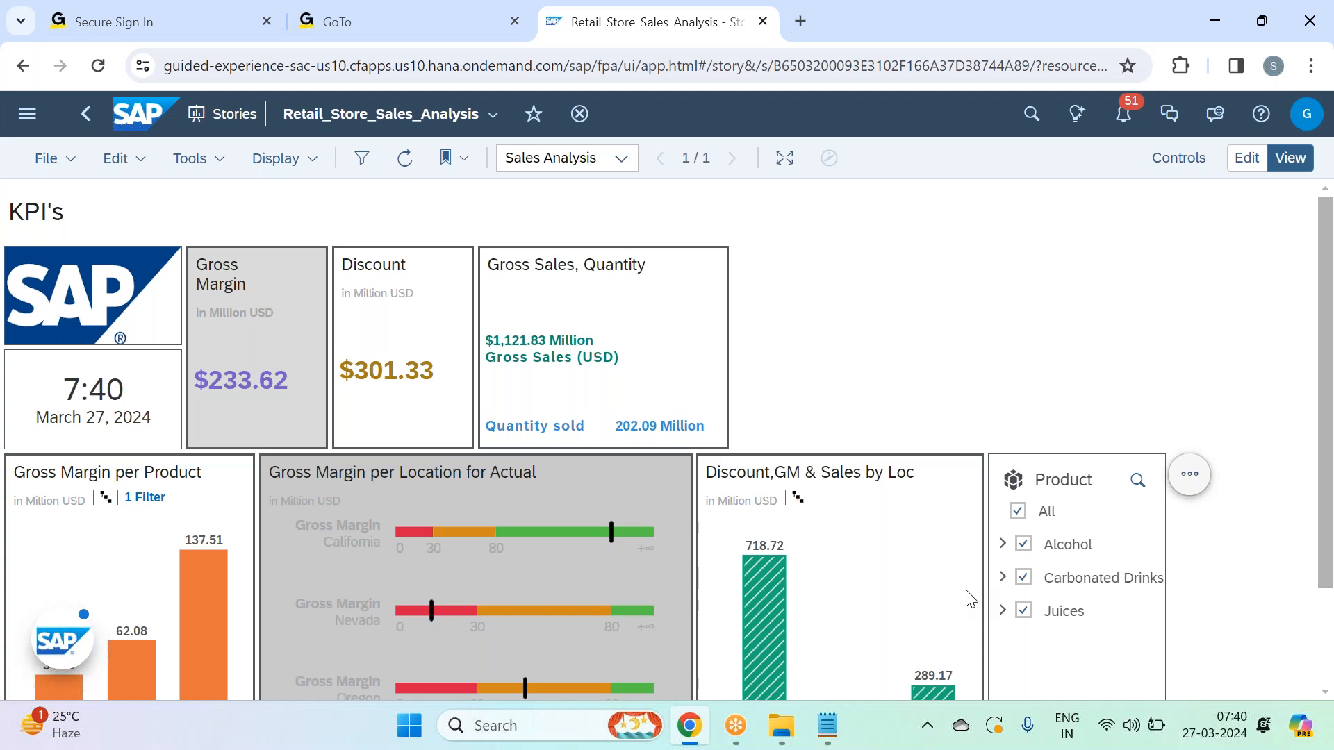
click(1231, 167)
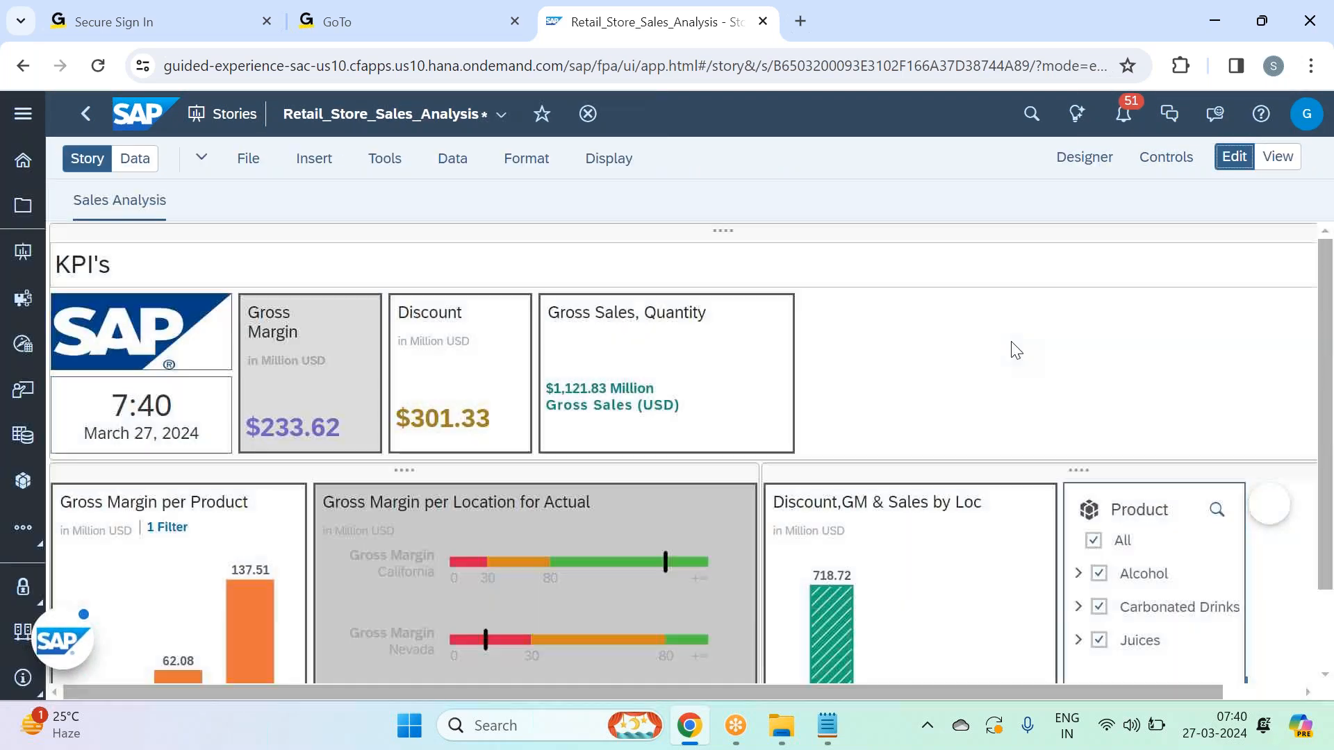
scroll(1014, 351, down, 2)
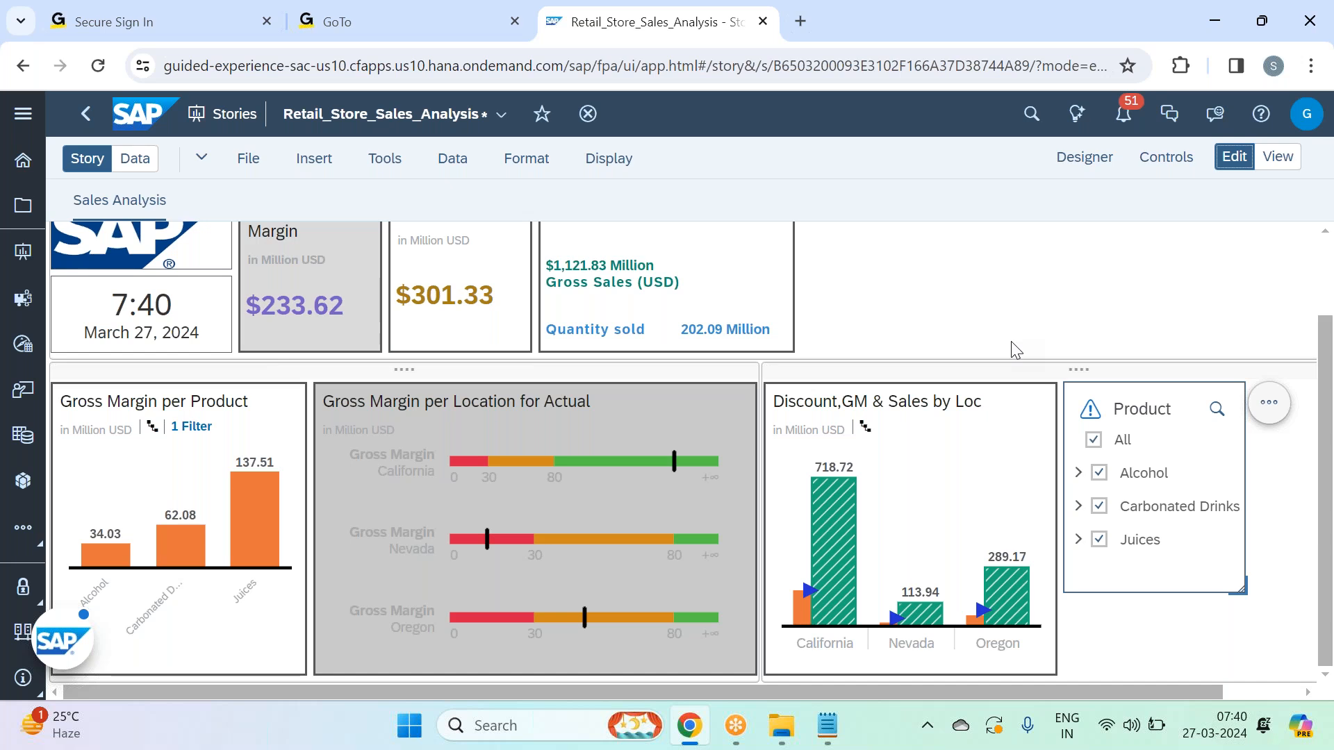
Insert a new input control and place it directly below the Product control.
click(235, 167)
click(306, 160)
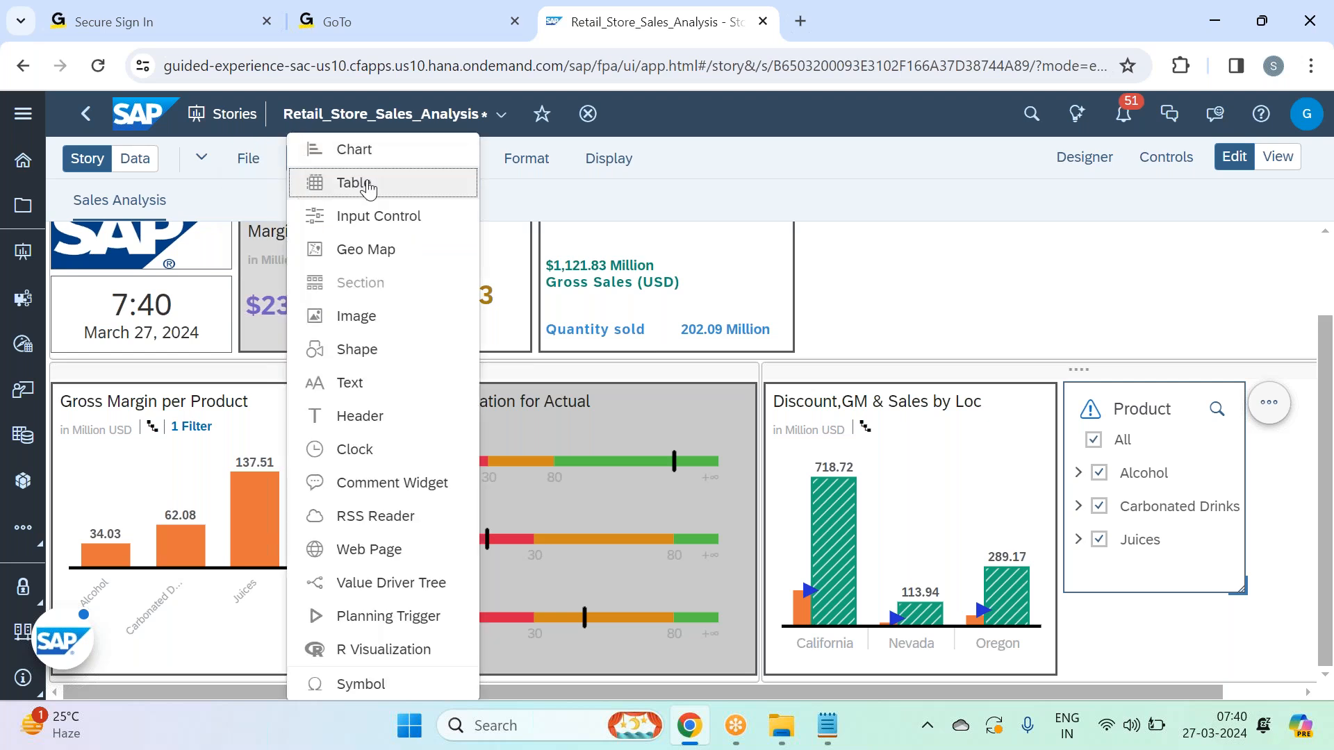
click(372, 212)
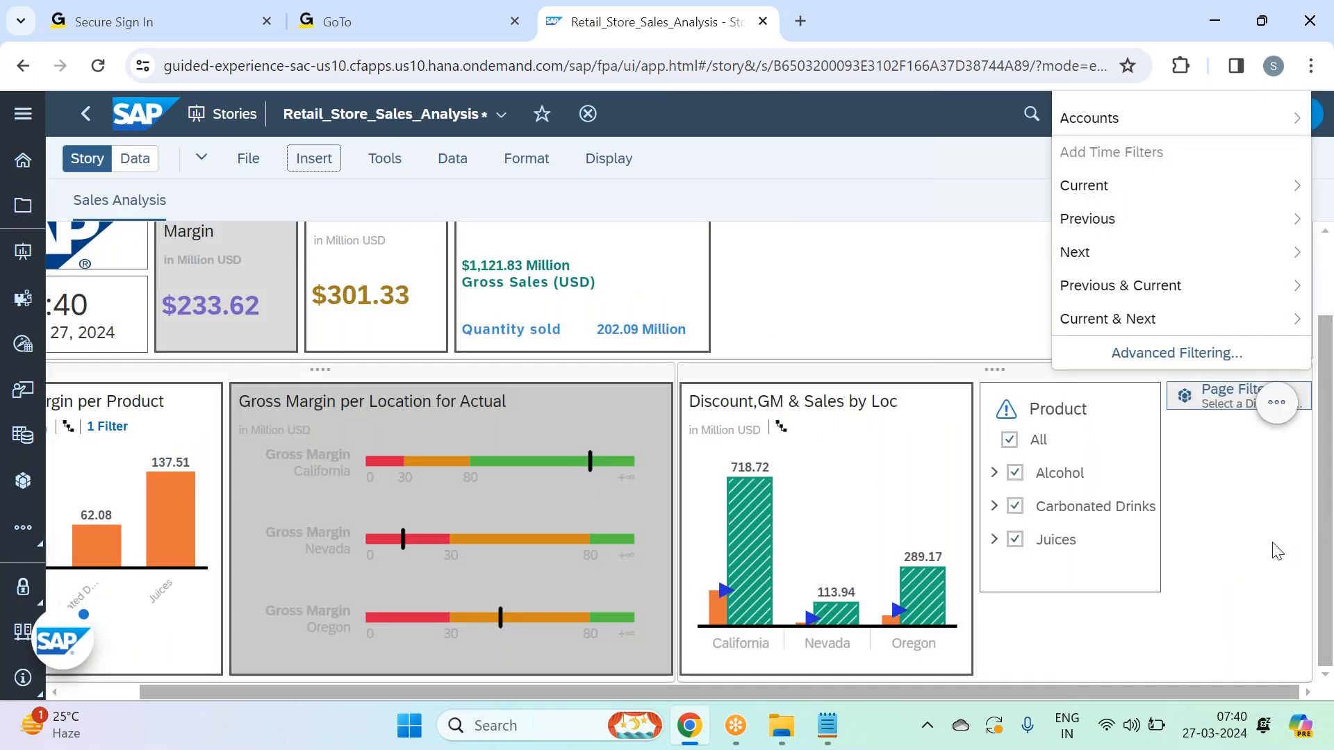
click(1273, 544)
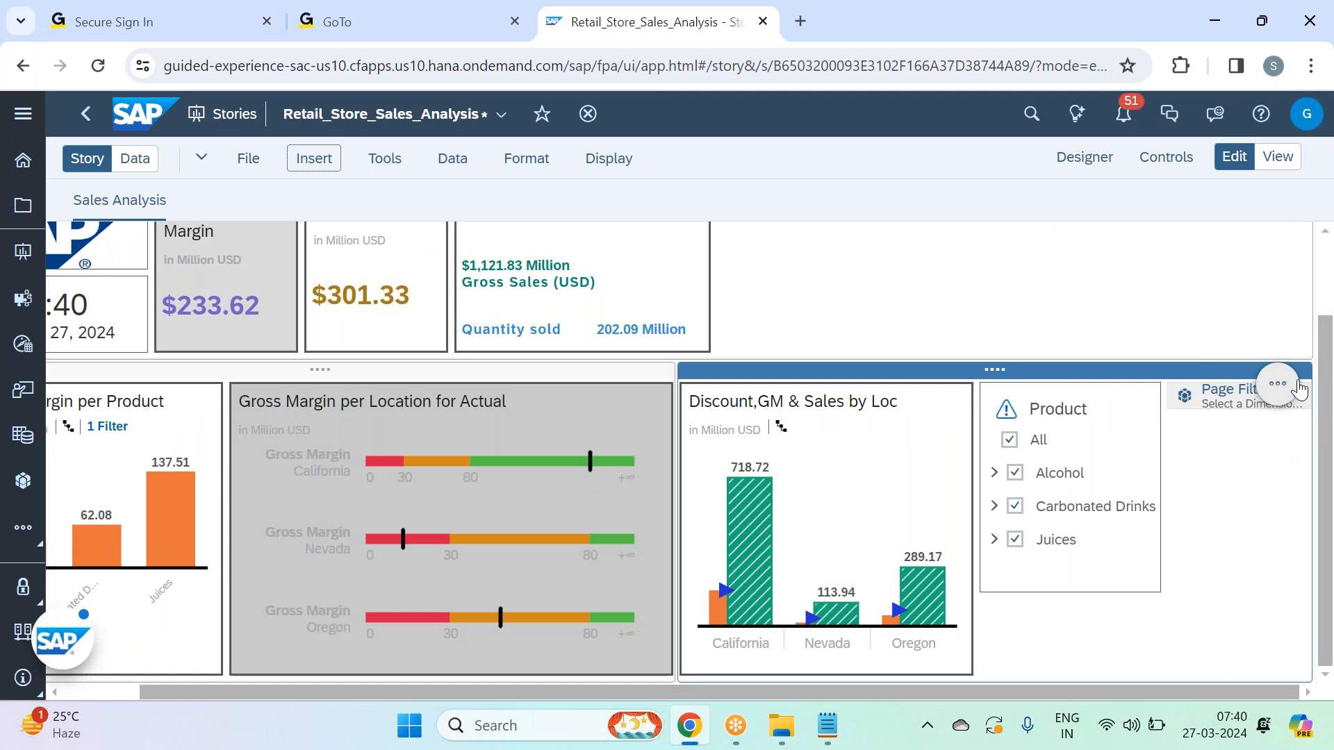
click(1244, 399)
drag(1285, 393, 1135, 606)
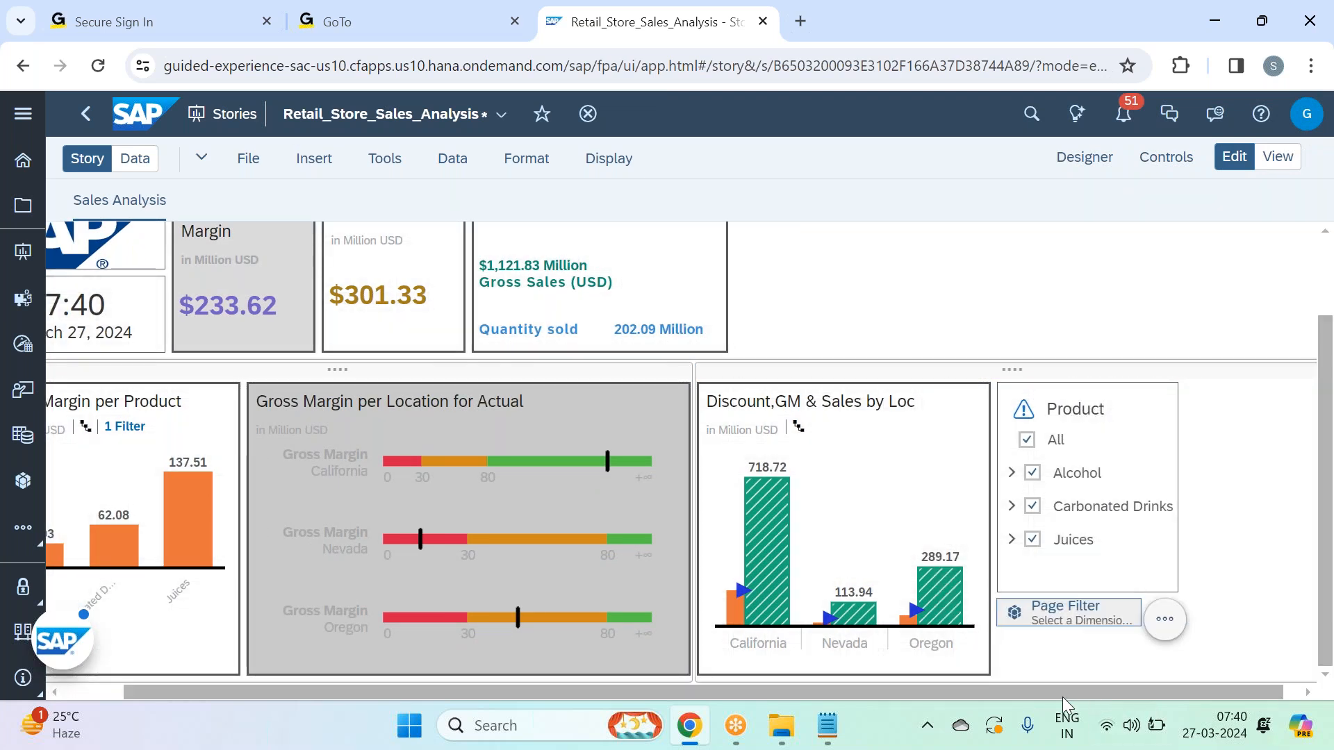
drag(1052, 690, 928, 689)
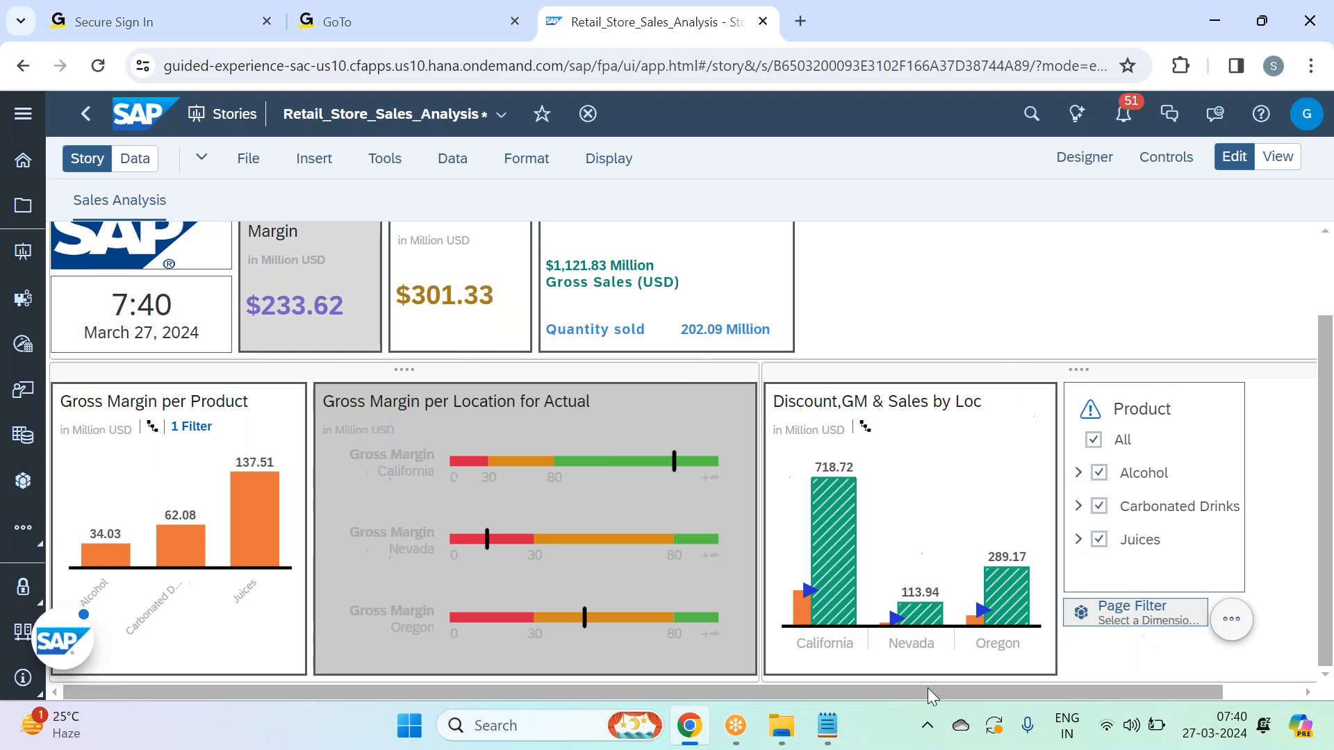
Set the new page filter to Location with members California, Nevada and Oregon, and widen it to match the Product control.
click(1194, 625)
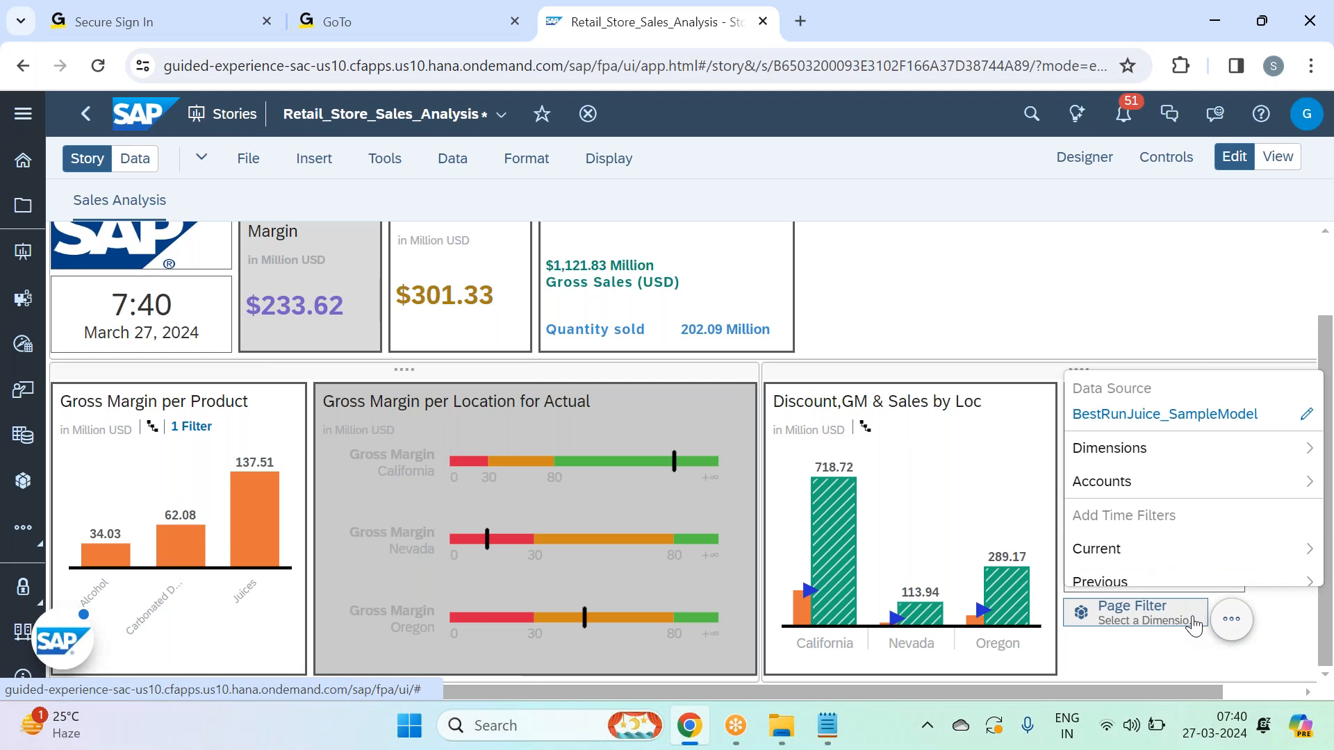
click(1165, 306)
click(1161, 478)
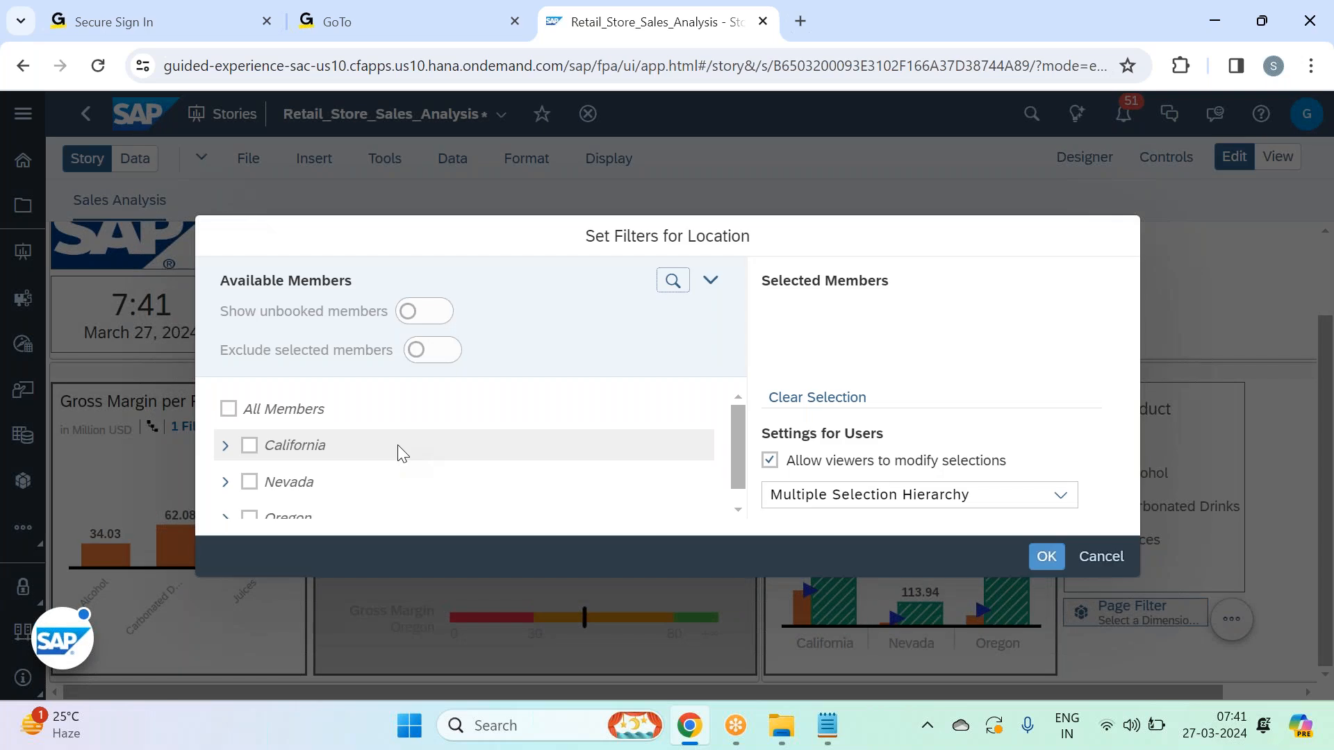
click(397, 444)
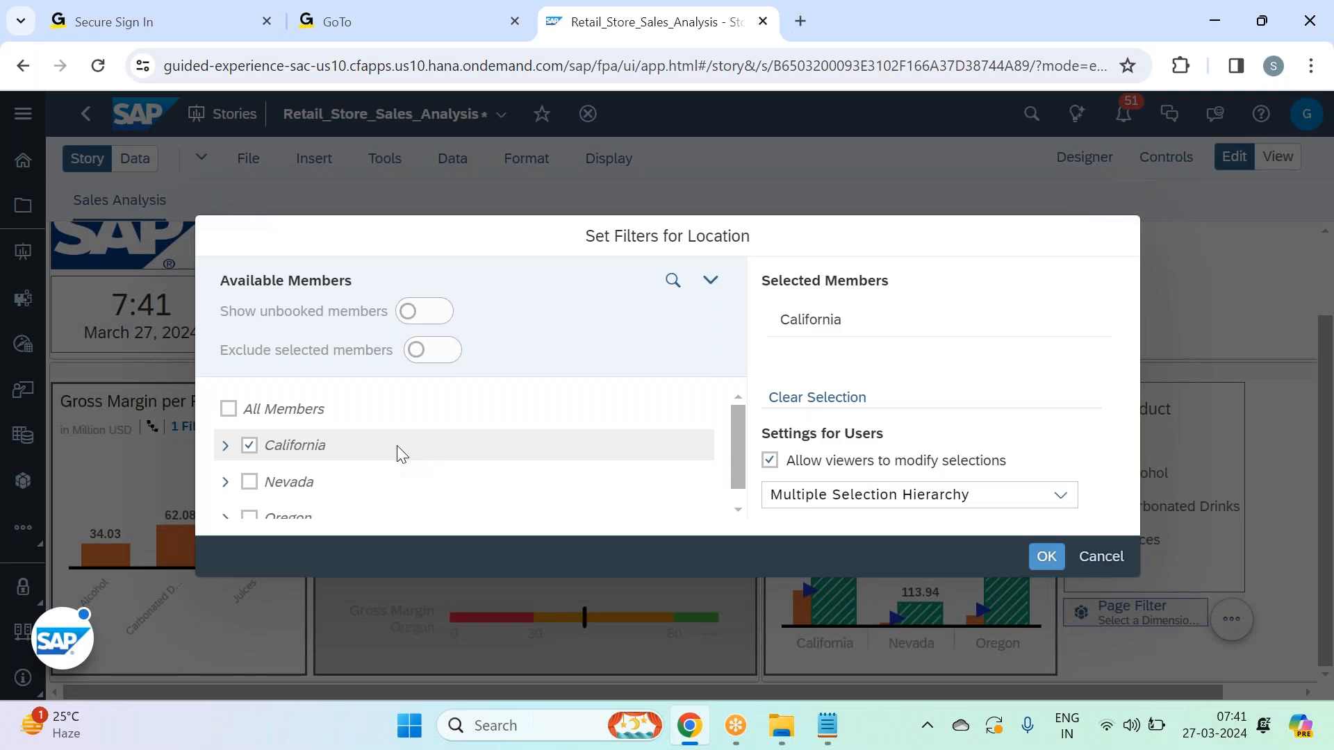
click(369, 482)
click(396, 518)
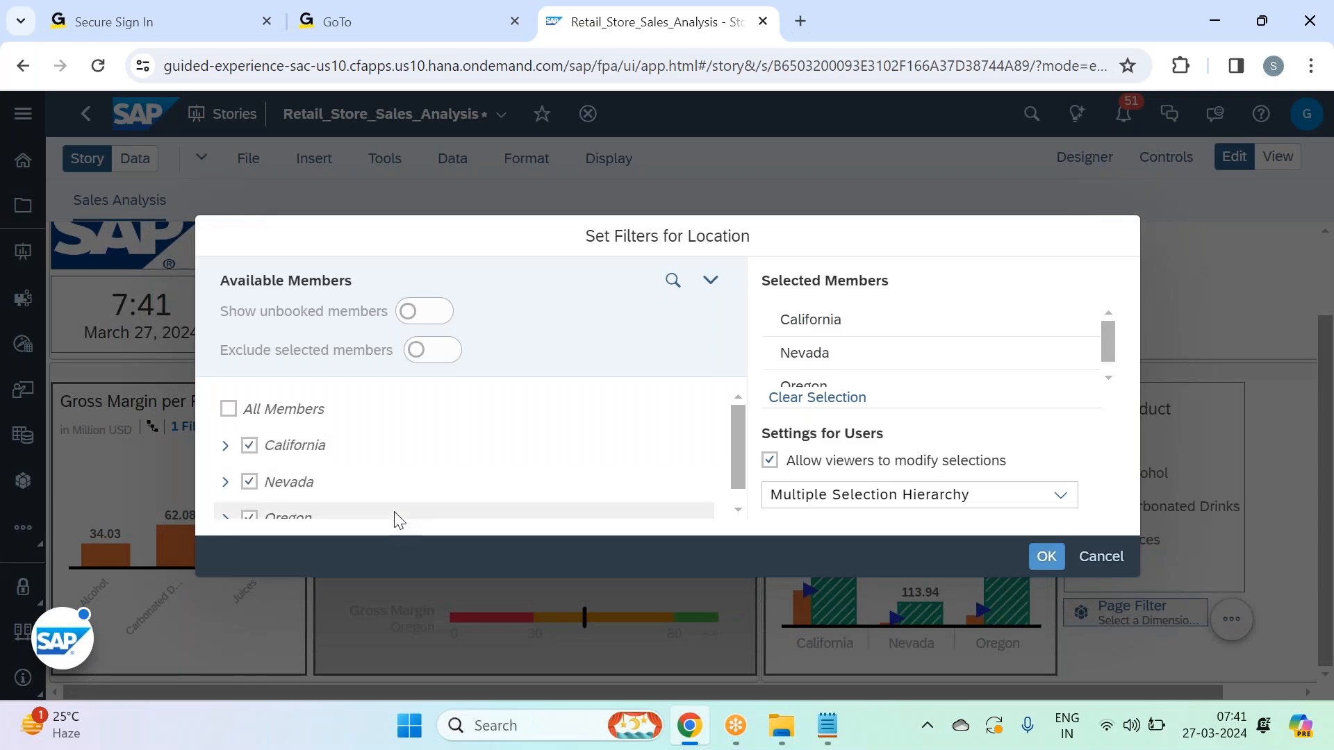
click(1047, 567)
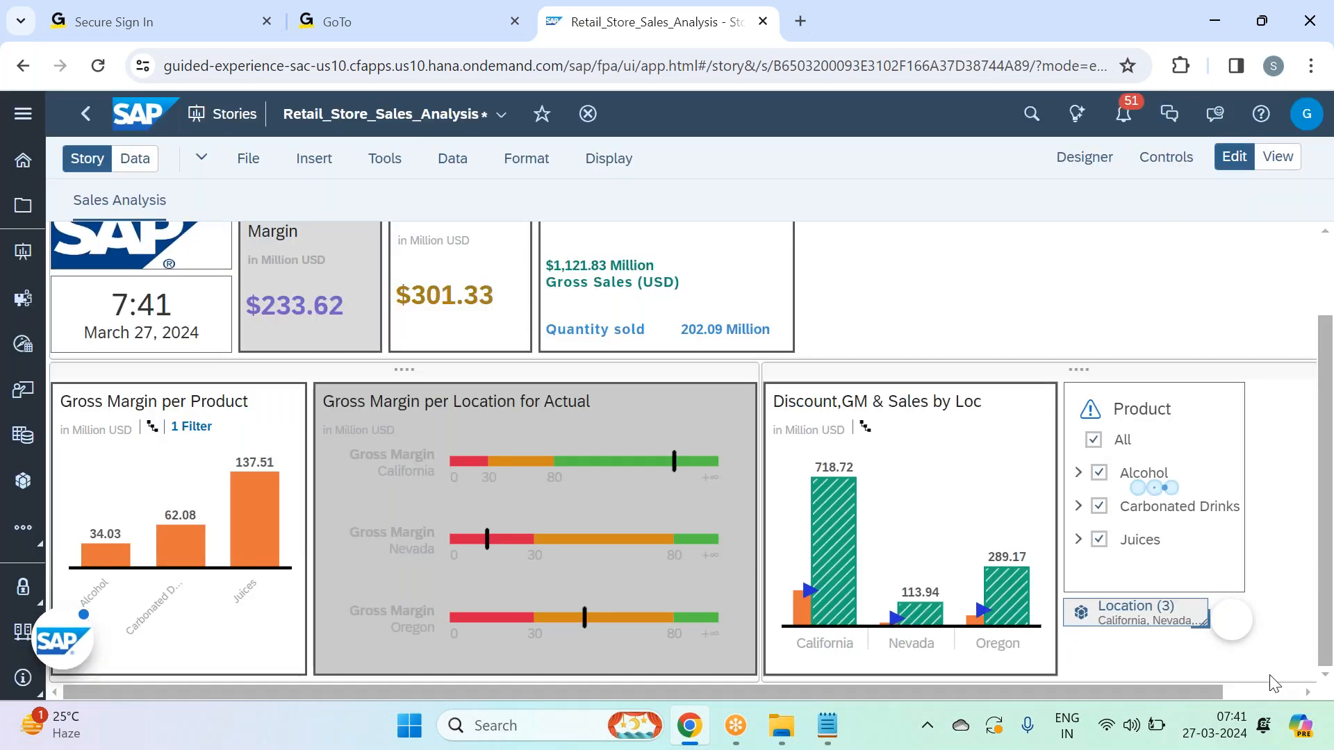
drag(1205, 627, 1244, 628)
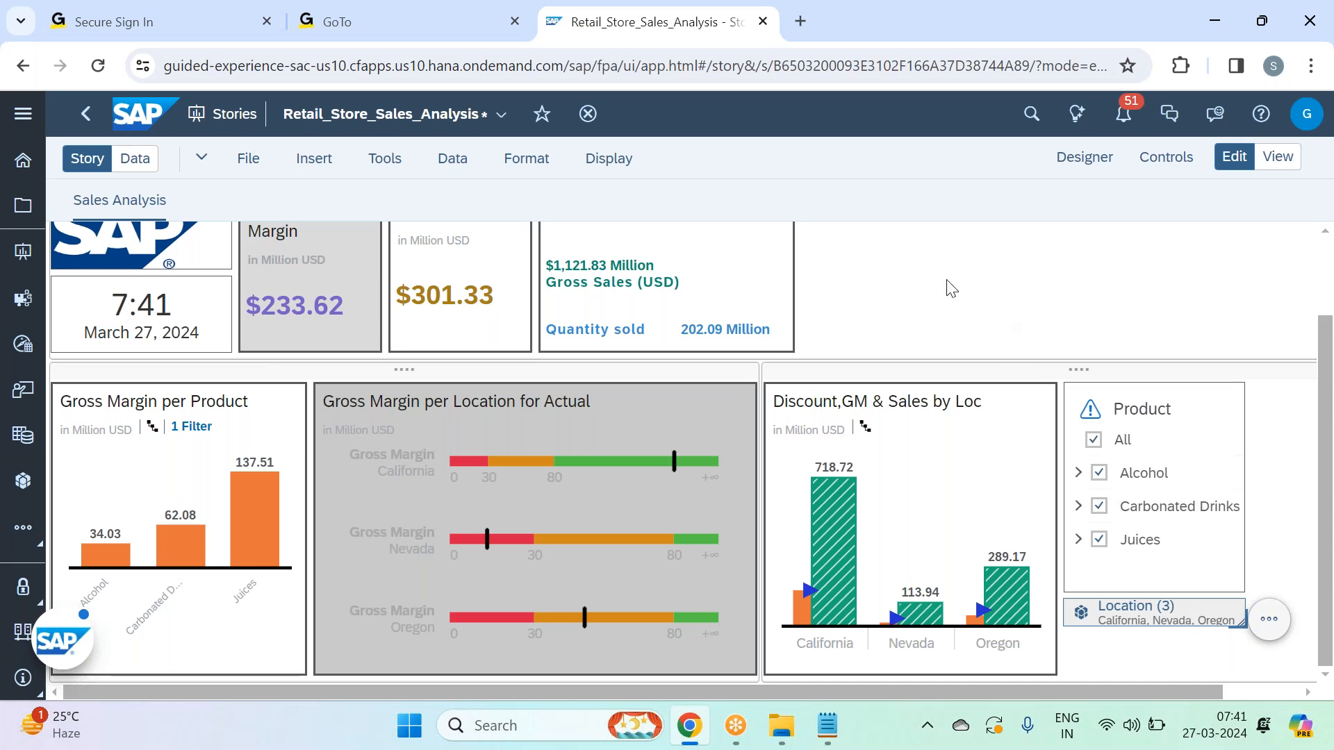
Save the story with the Location page filter.
click(911, 25)
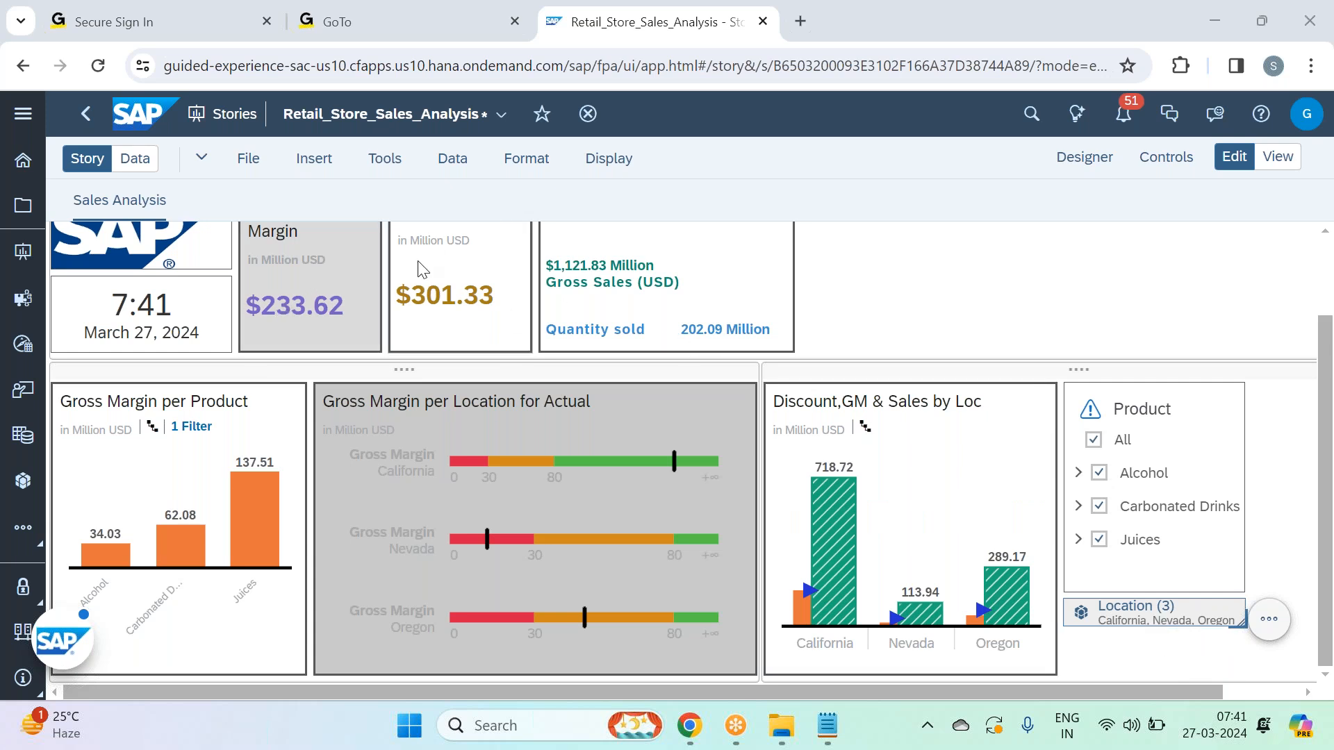
scroll(422, 269, up, 3)
click(248, 158)
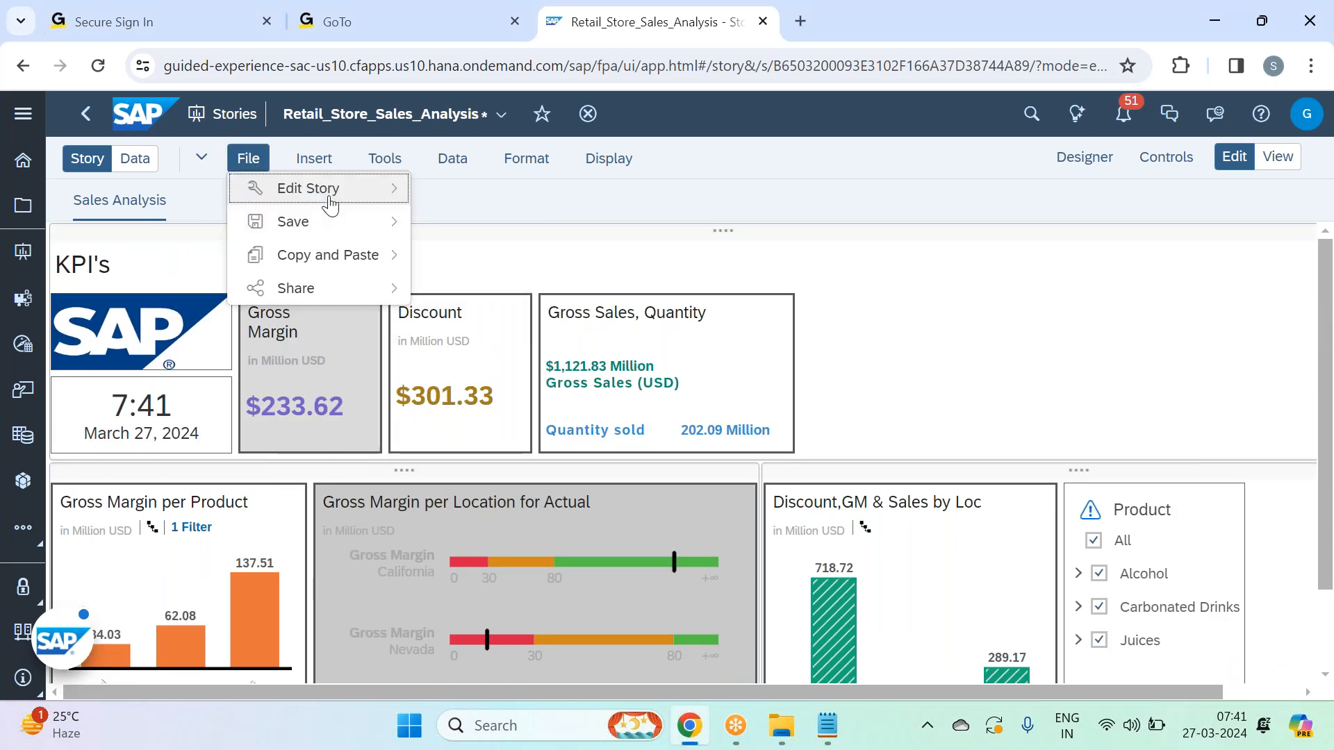
mouse_move(426, 223)
click(485, 221)
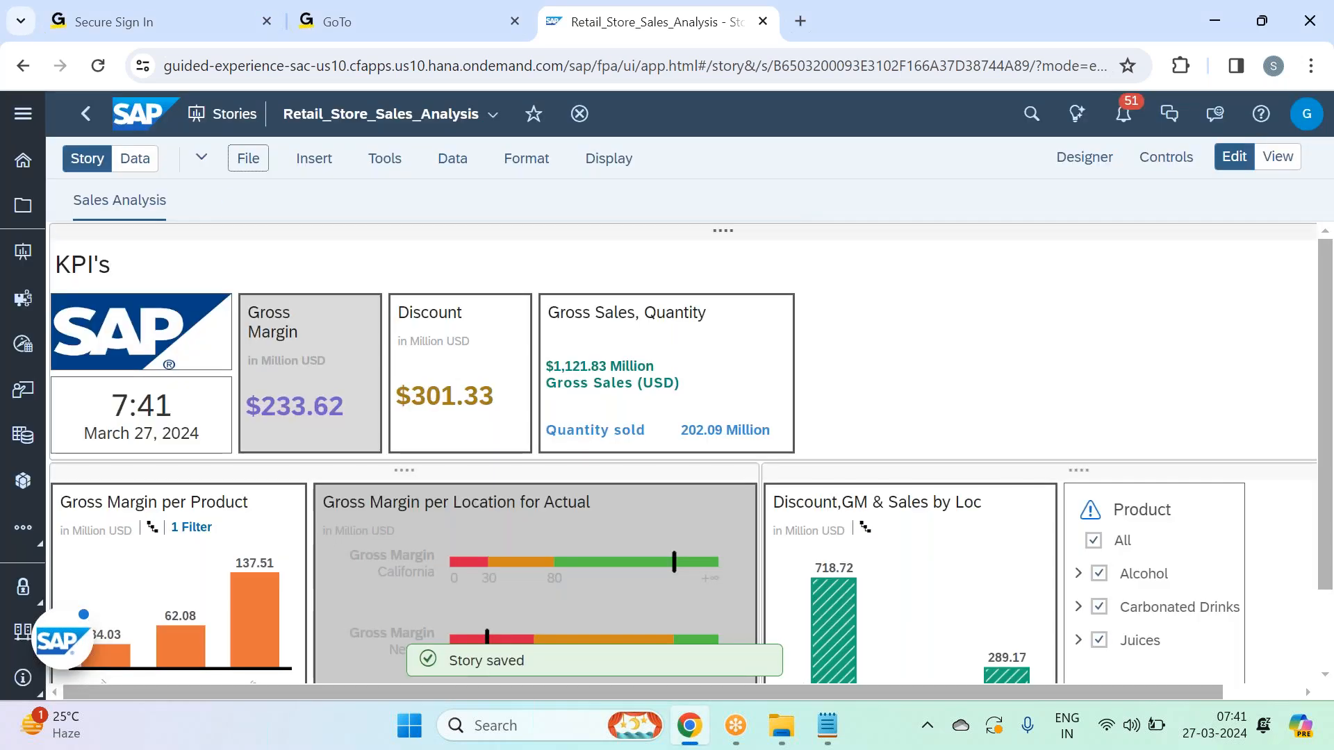
Link the Location filter to only Gross Margin per Product, Gross Margin per Location for Actual, and Discount,GM & Sales by Loc.
scroll(786, 229, down, 3)
mouse_move(1277, 628)
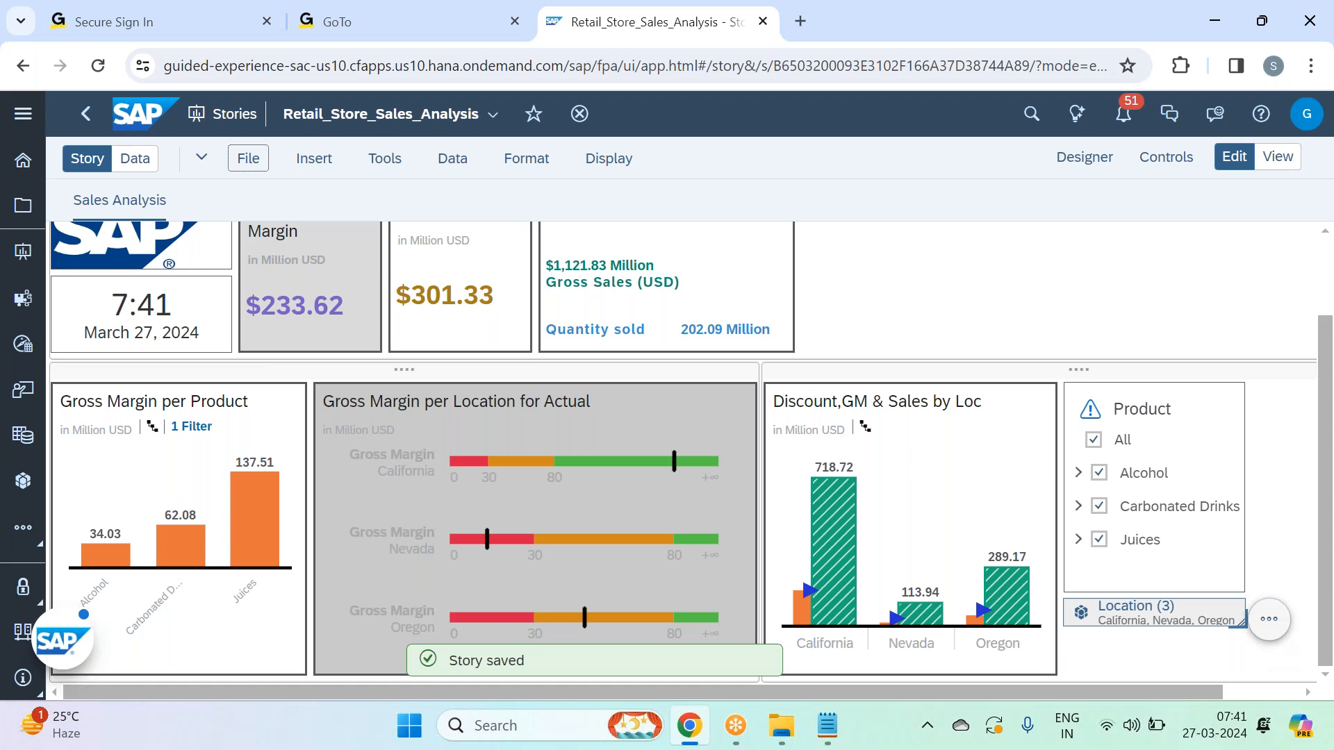
click(1270, 621)
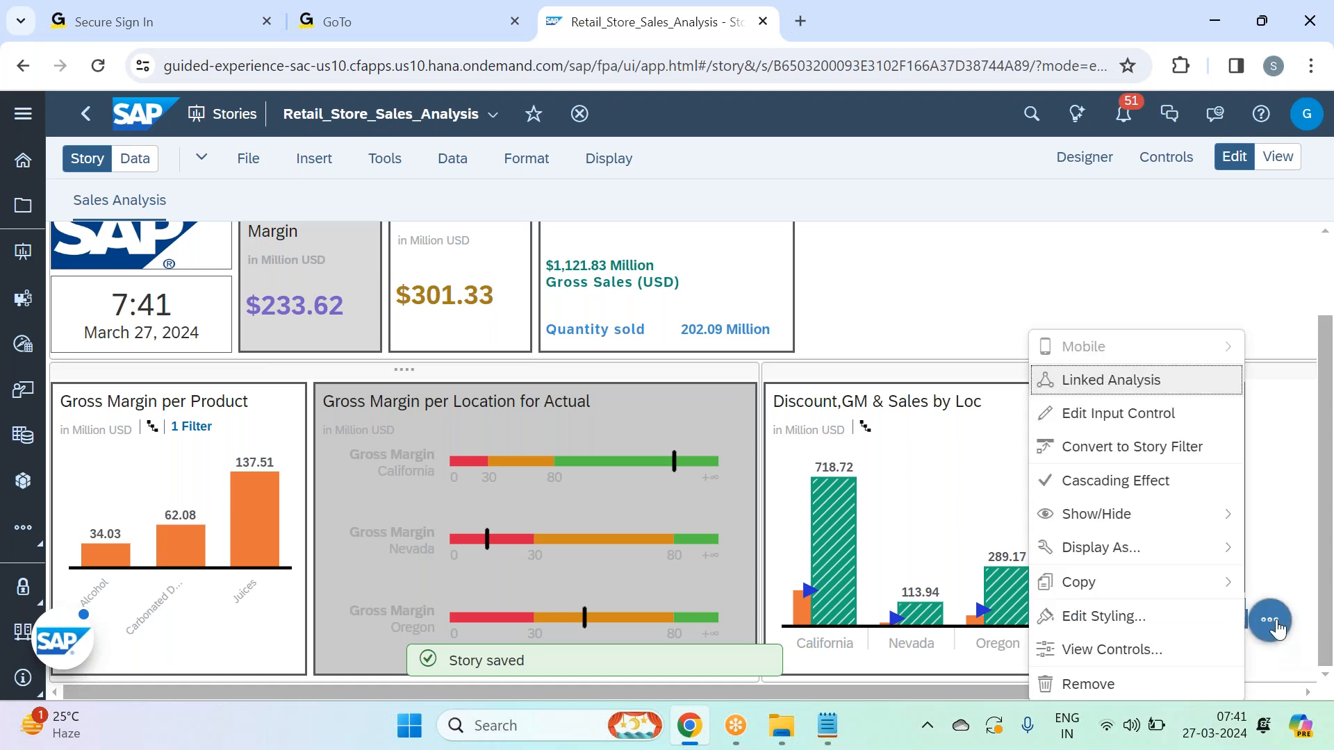
click(1137, 381)
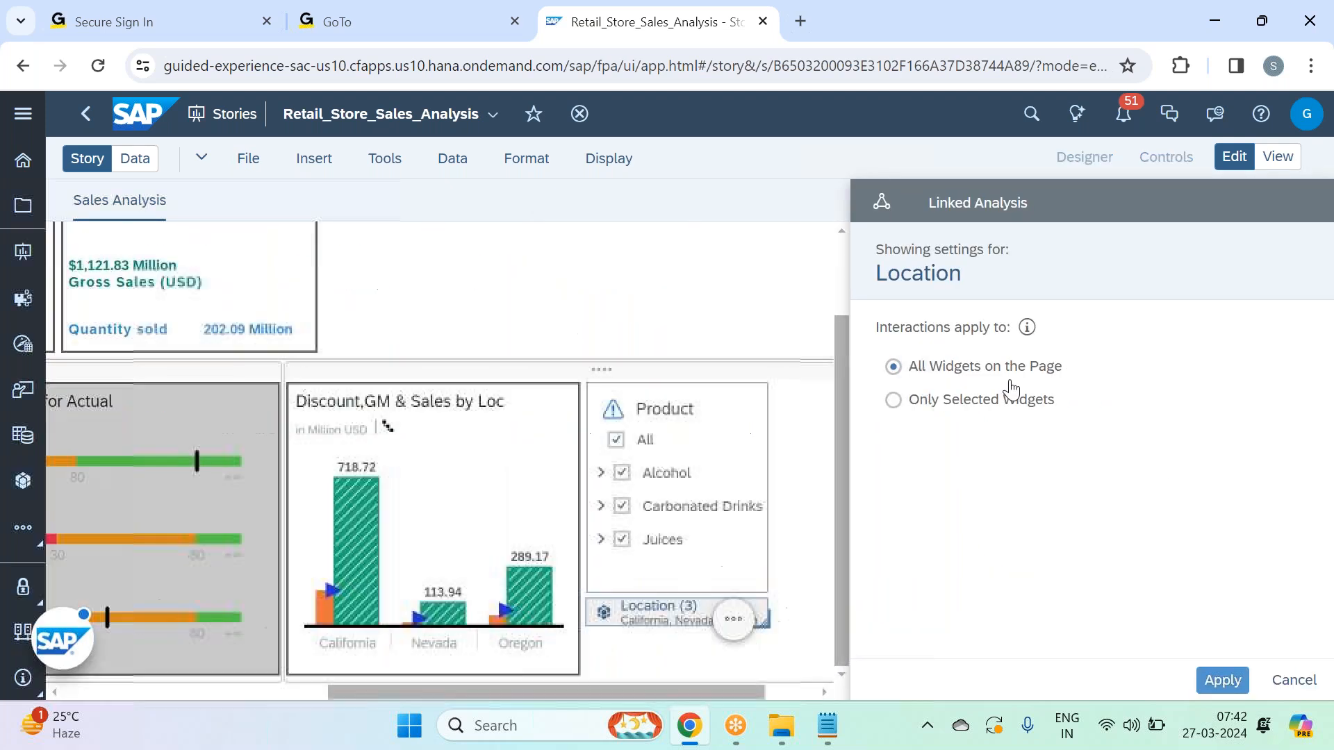
click(893, 401)
drag(582, 691, 449, 695)
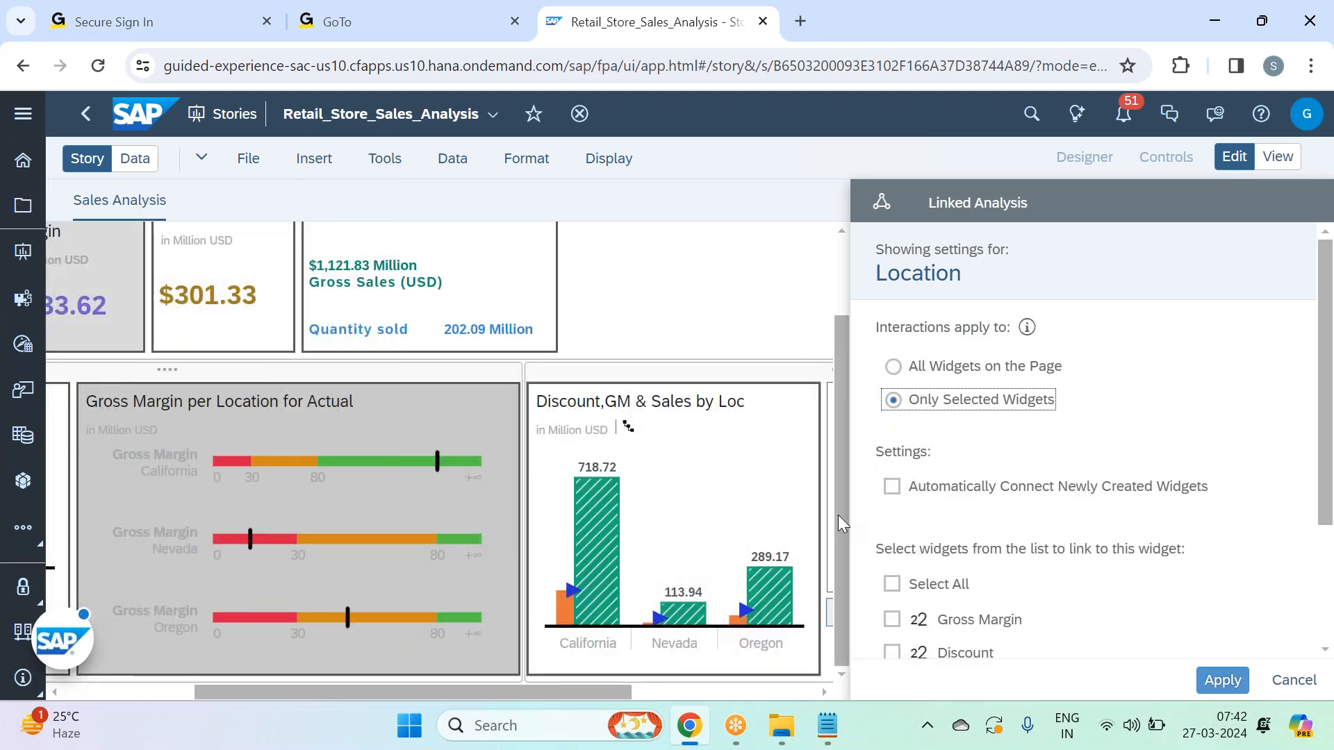
scroll(1126, 503, down, 3)
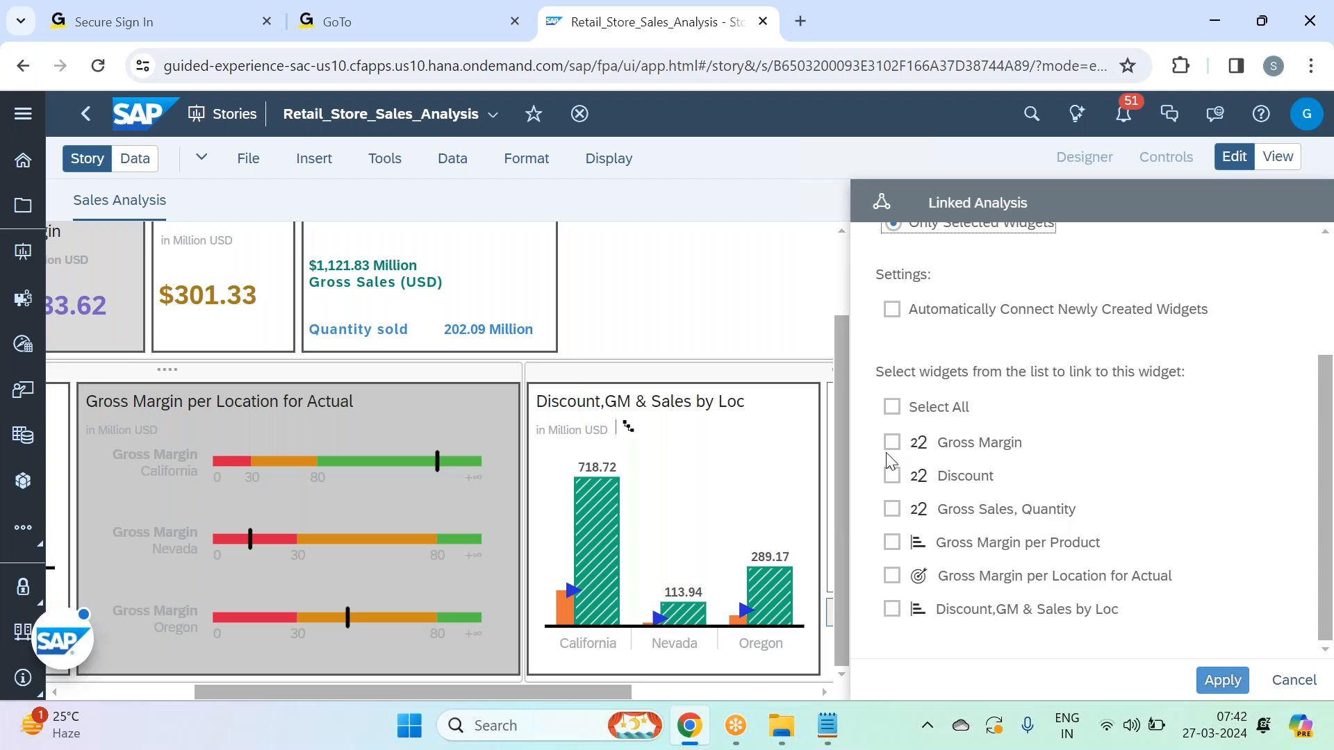
click(892, 542)
click(1223, 680)
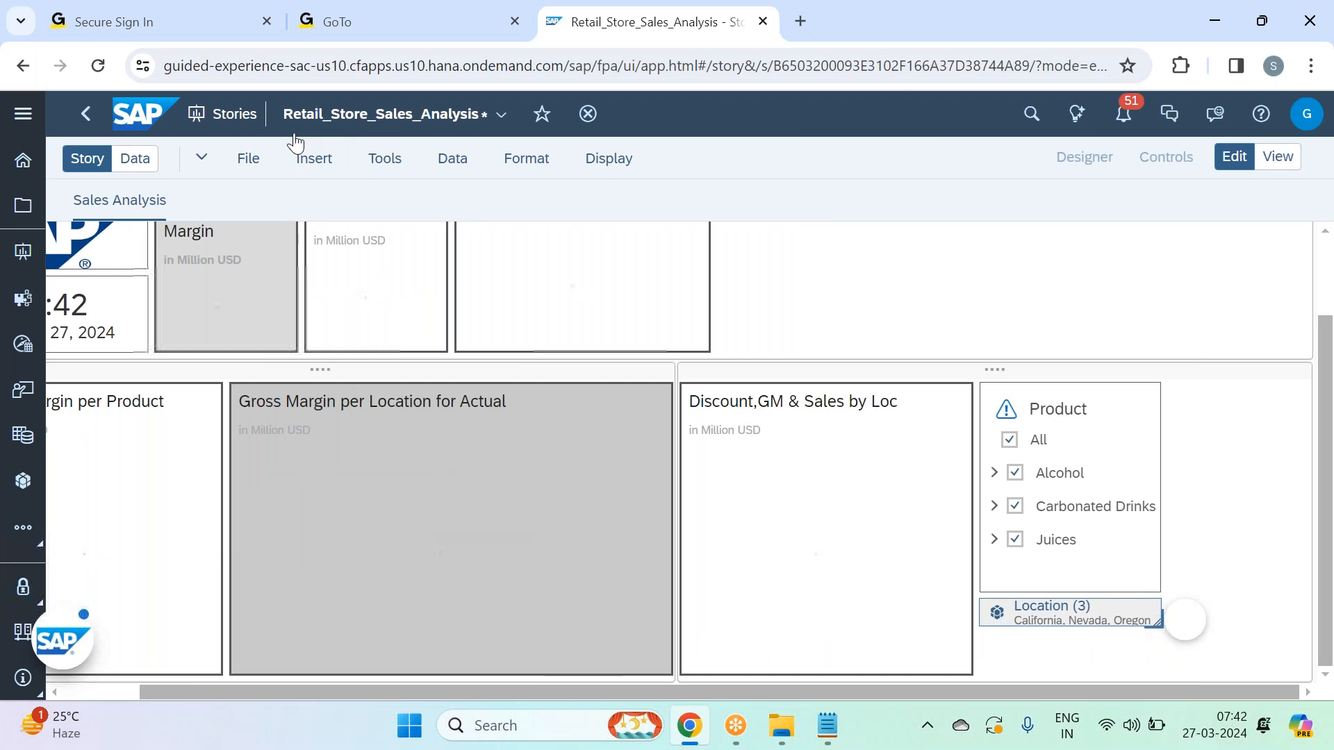
Save the story with the Location filter's linked analysis settings.
drag(387, 695, 310, 695)
click(251, 158)
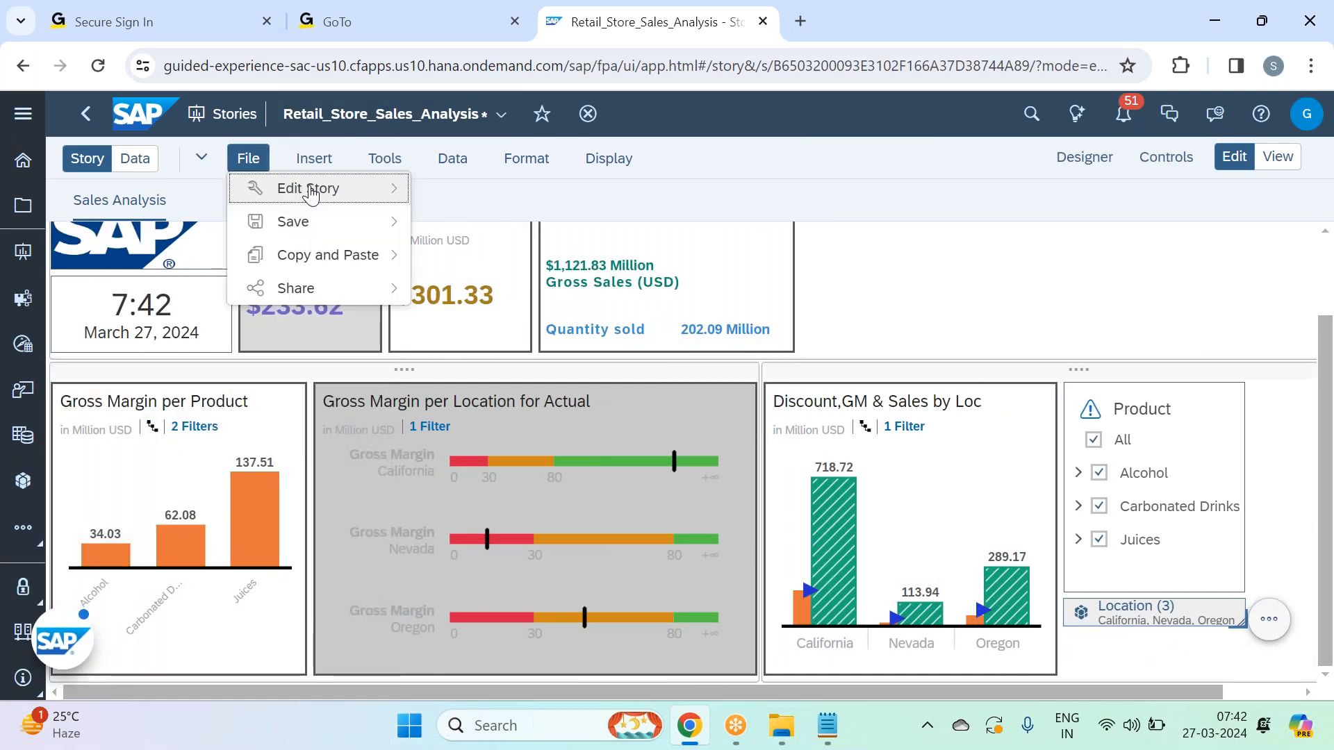
mouse_move(363, 224)
click(440, 238)
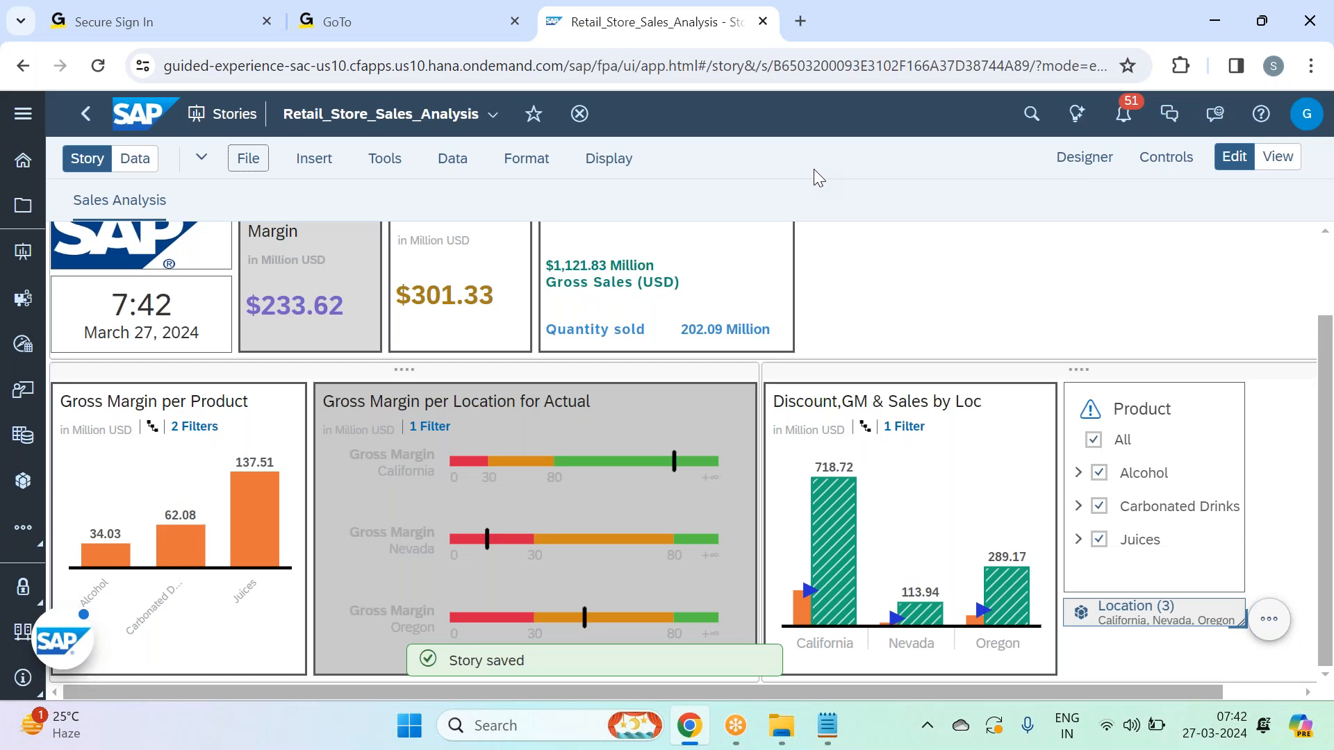
Exclude Nevada in the Location filter and compare the effect on the linked charts and the unlinked KPIs.
click(1204, 618)
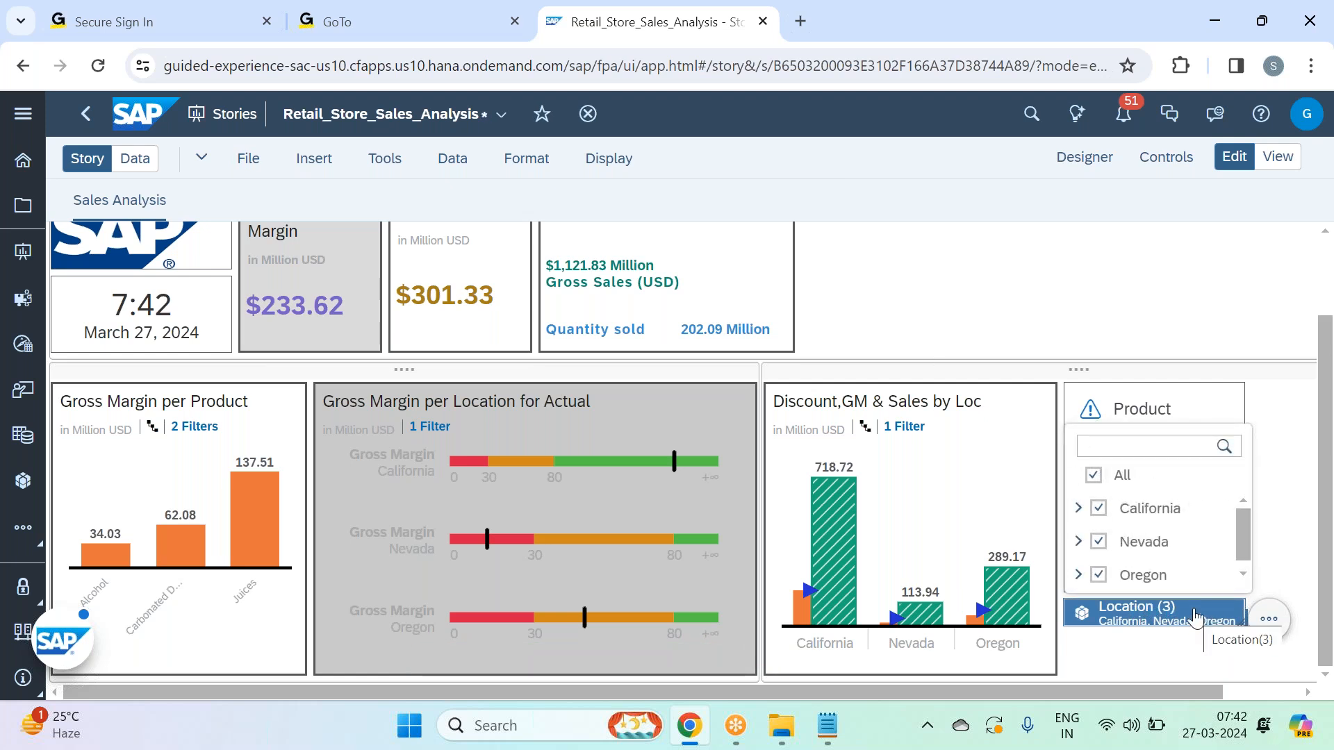
click(1157, 546)
click(1285, 503)
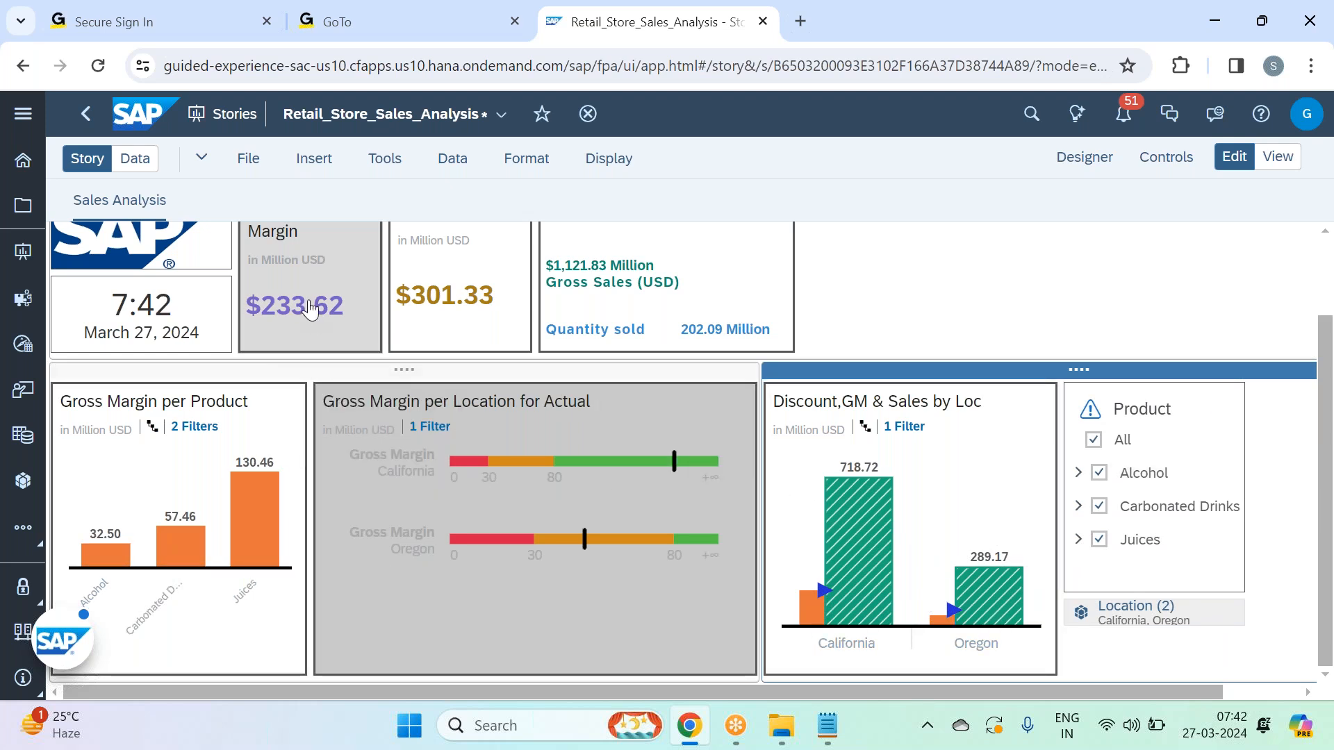
scroll(332, 363, up, 2)
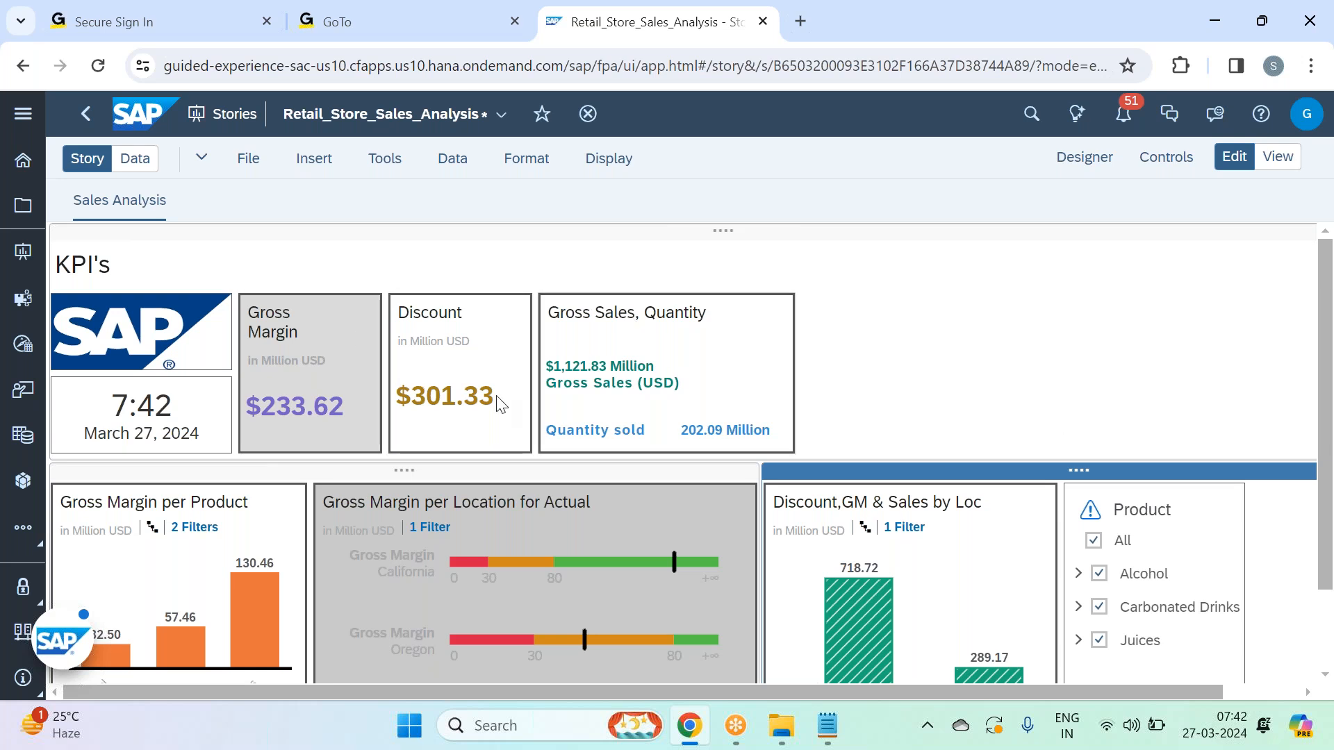
scroll(1242, 625, down, 2)
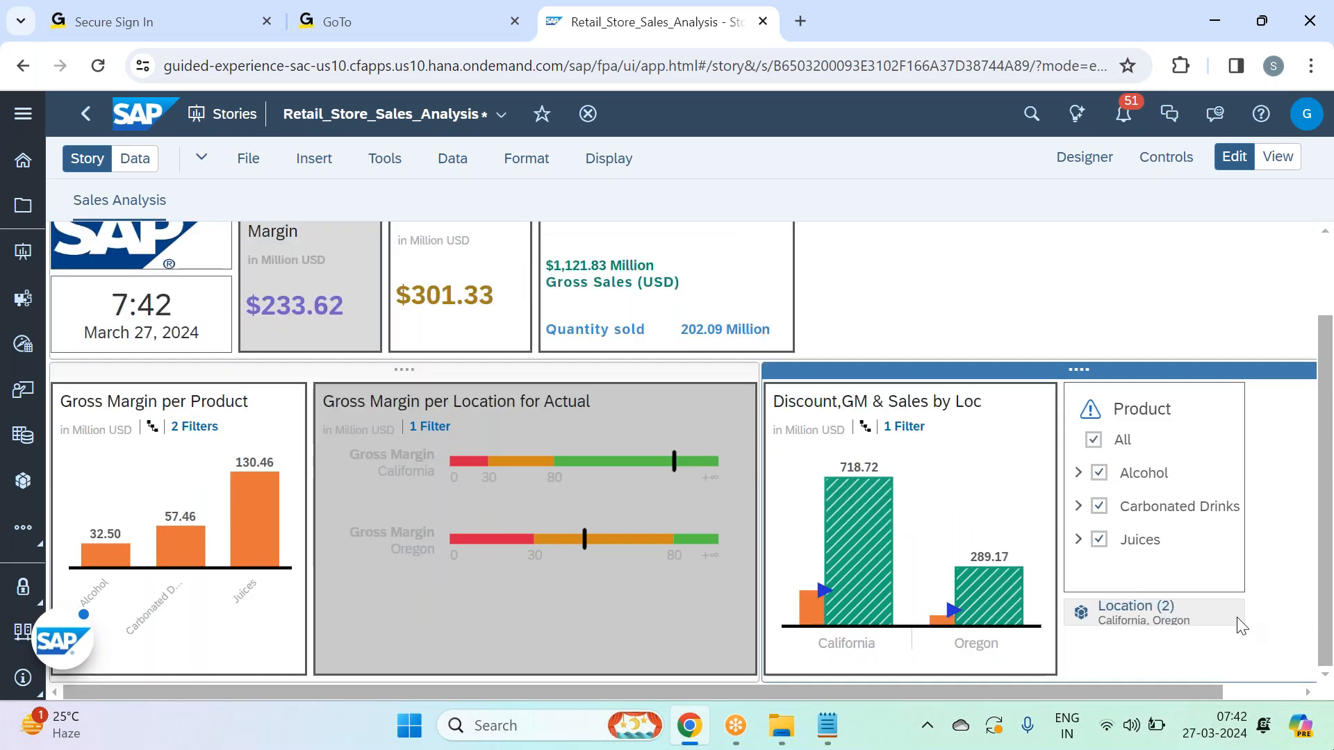
Include Nevada again in the Location filter so that all locations are selected.
click(1174, 613)
click(1177, 614)
click(1143, 541)
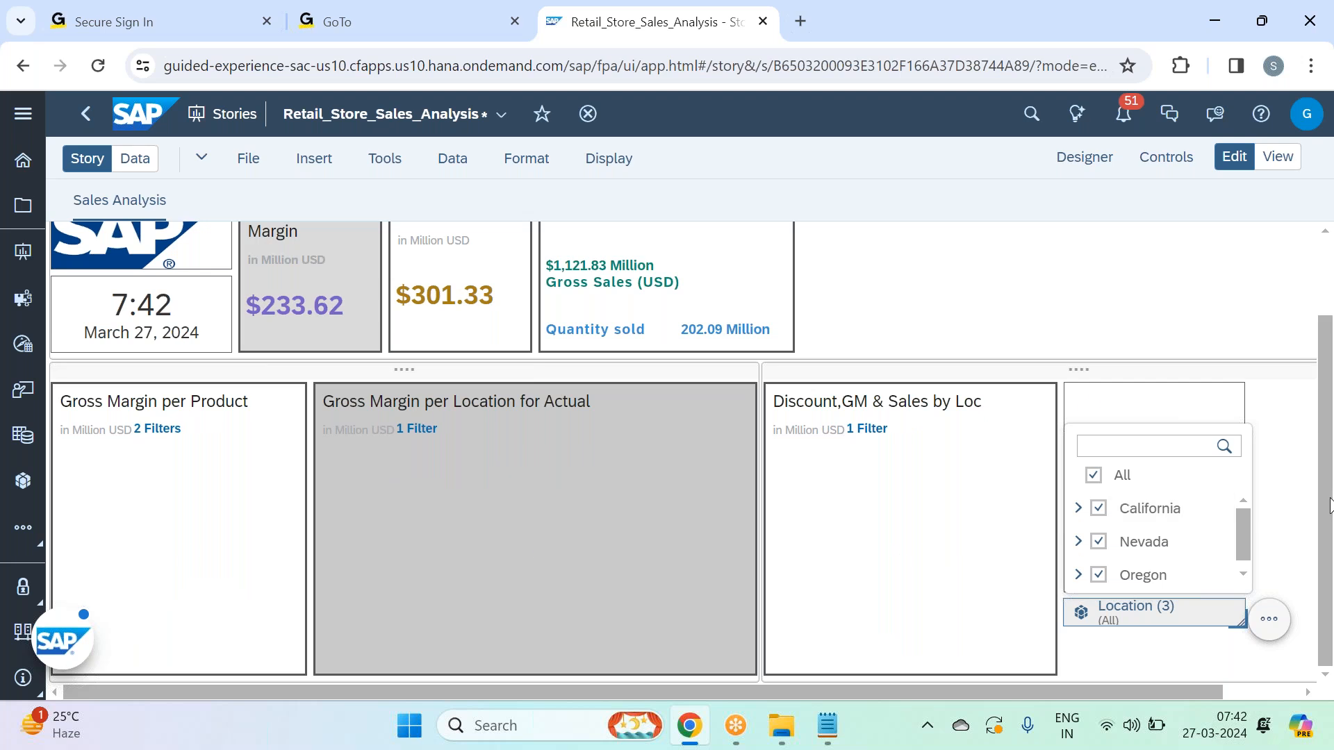
click(1289, 487)
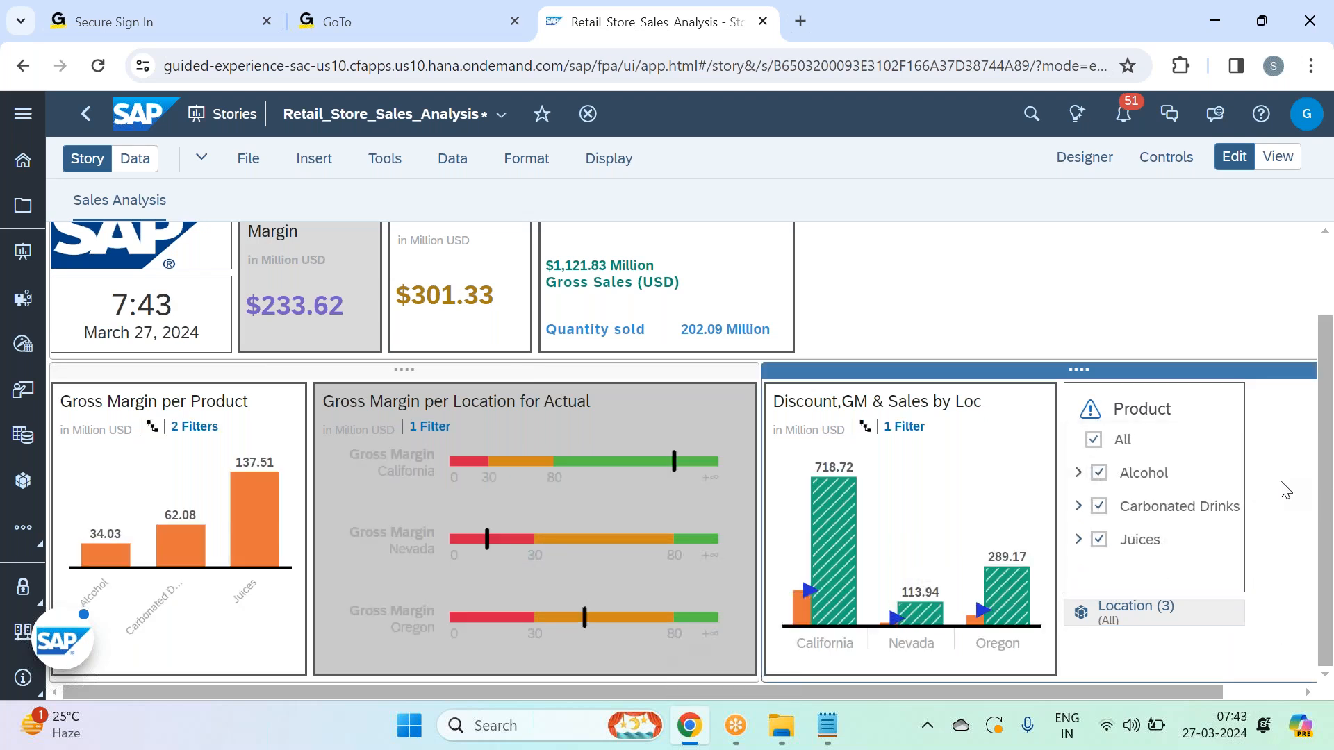
Save the story with all locations selected.
scroll(1284, 486, up, 2)
click(243, 159)
mouse_move(300, 220)
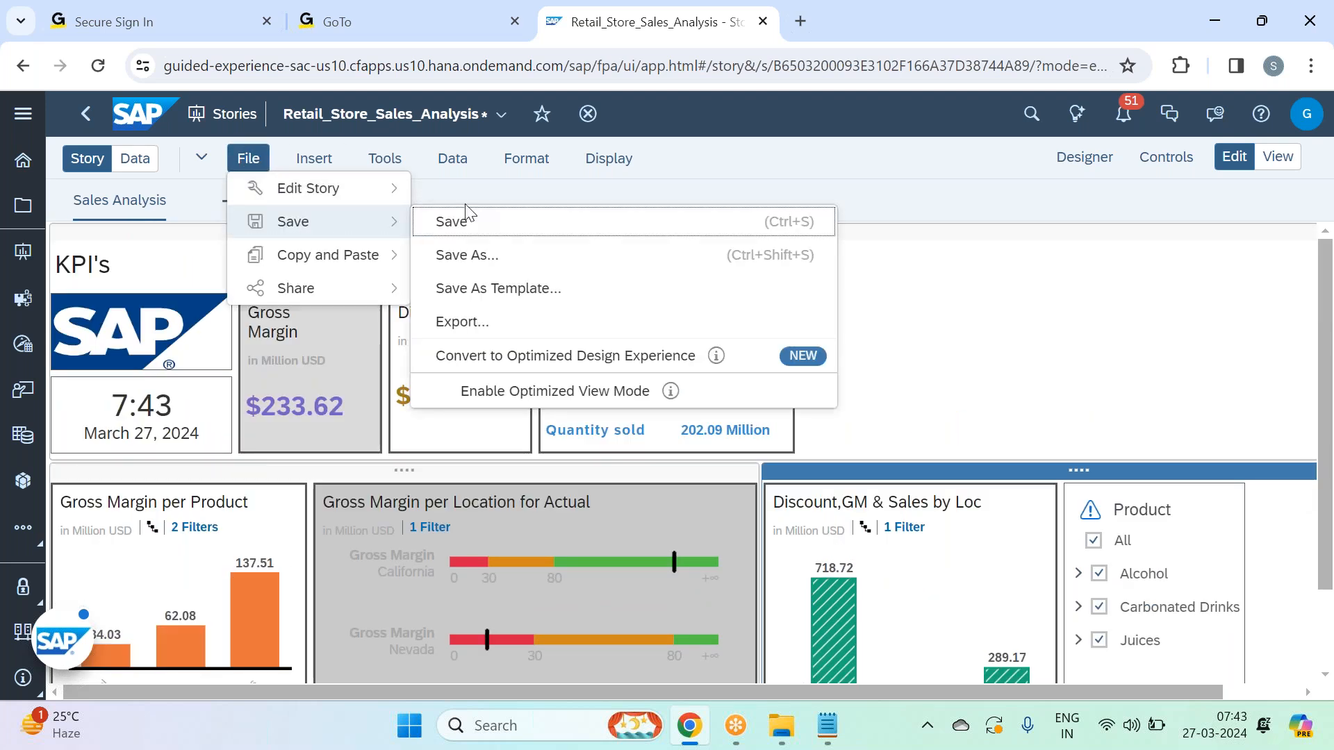
click(467, 220)
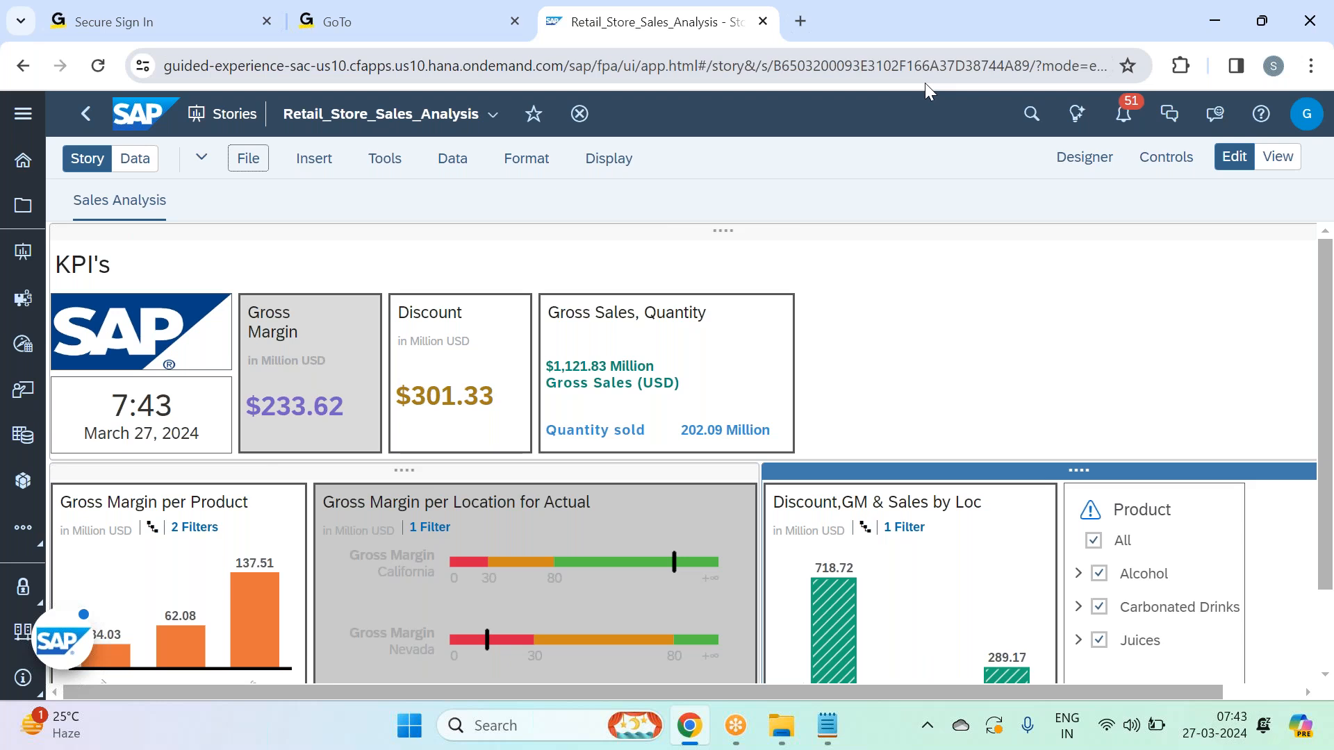
Insert another input control in the KPI's lane beside Gross Sales, Quantity, and dismiss its dimension list without choosing one.
click(915, 31)
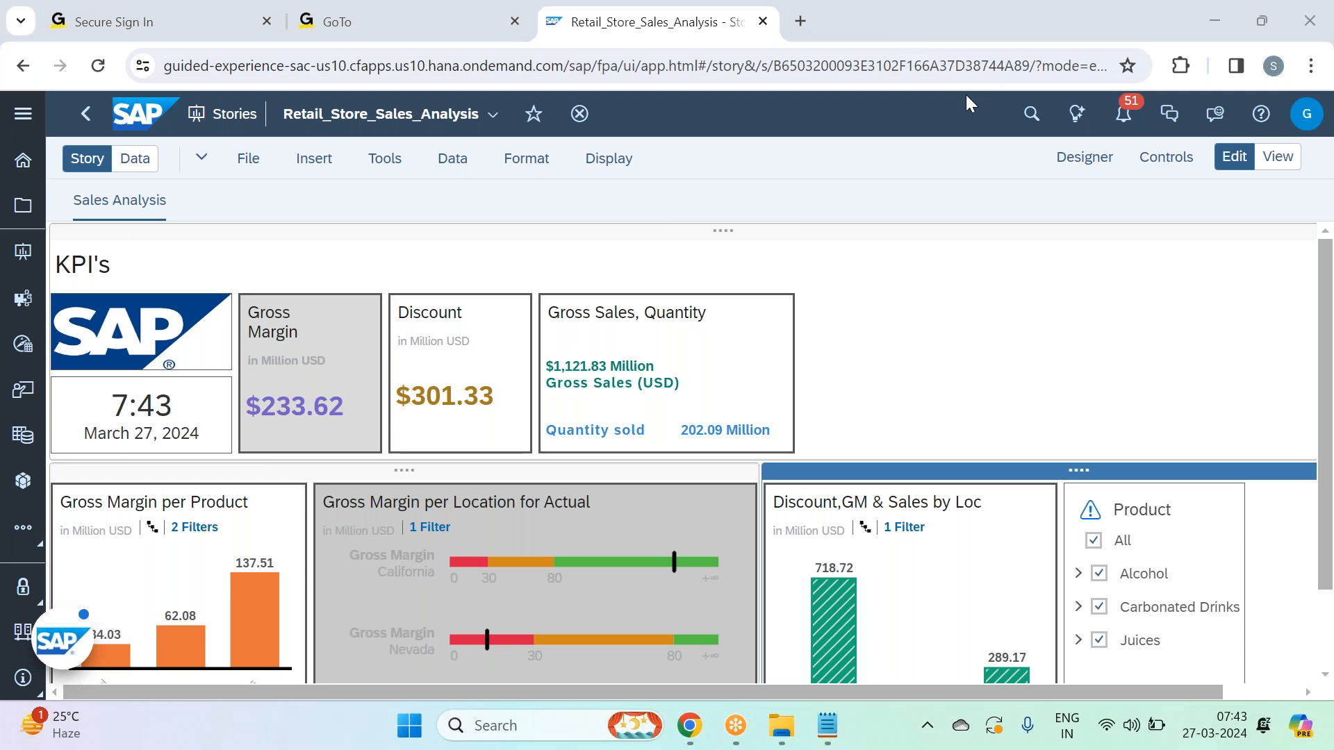
click(878, 228)
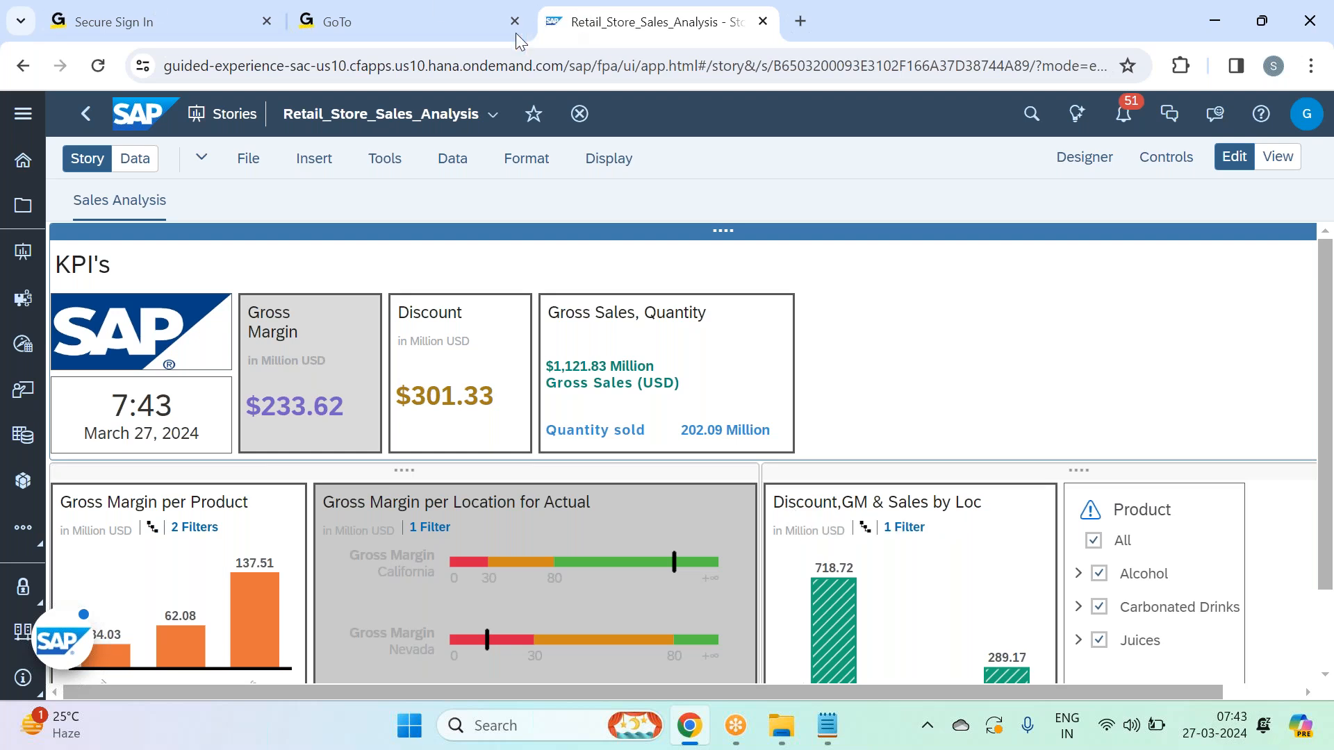
click(311, 160)
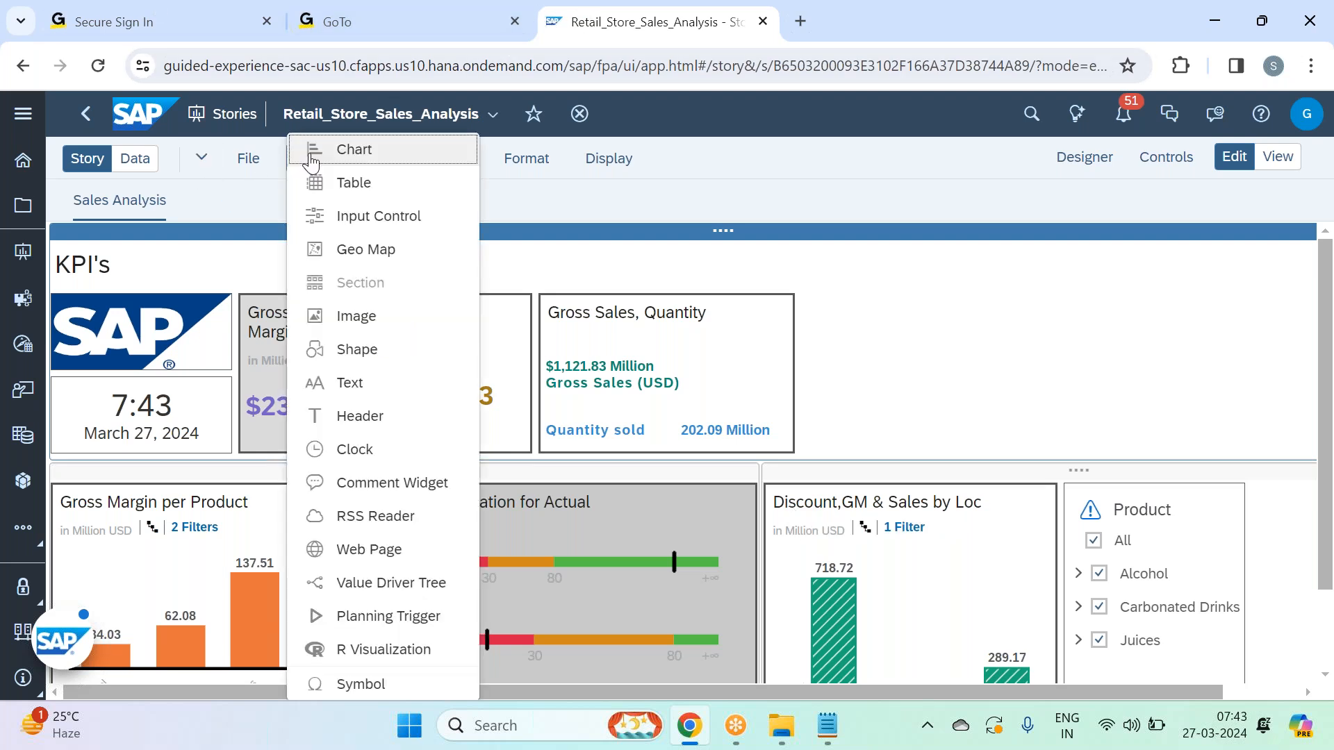
click(399, 215)
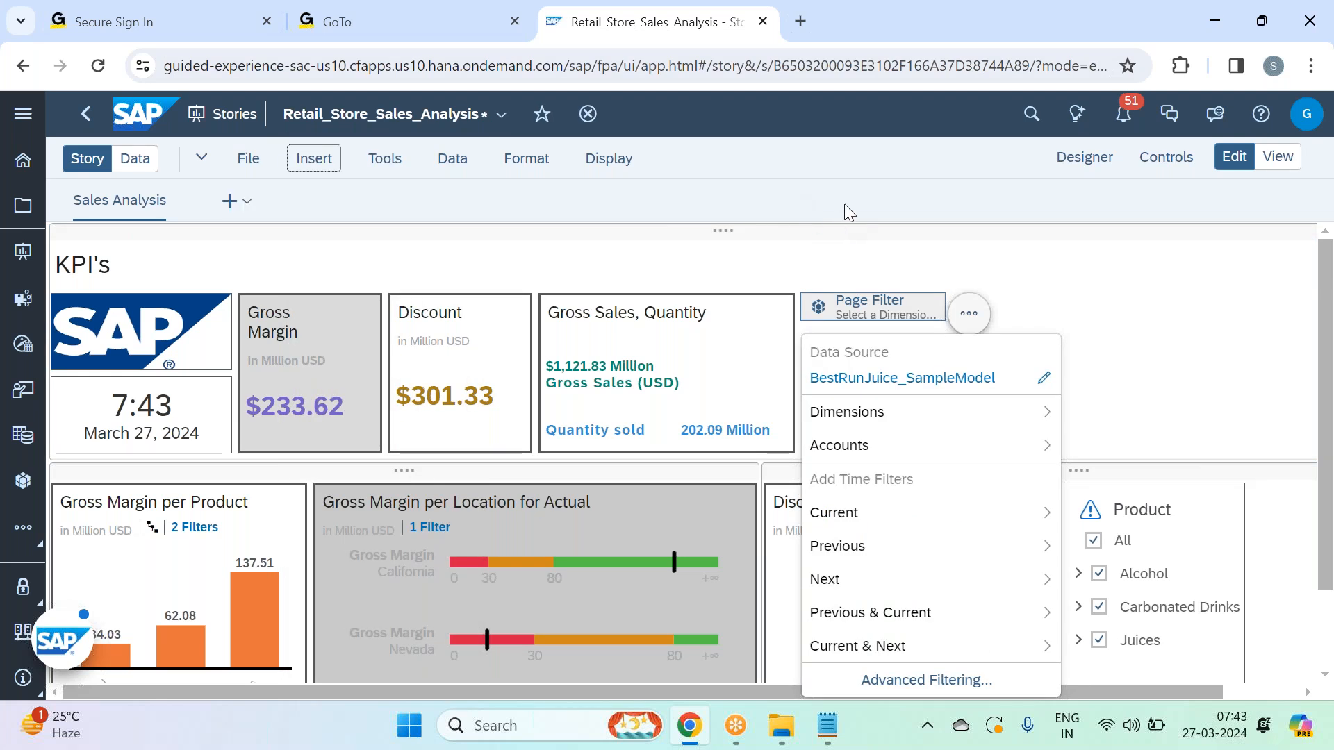
click(854, 232)
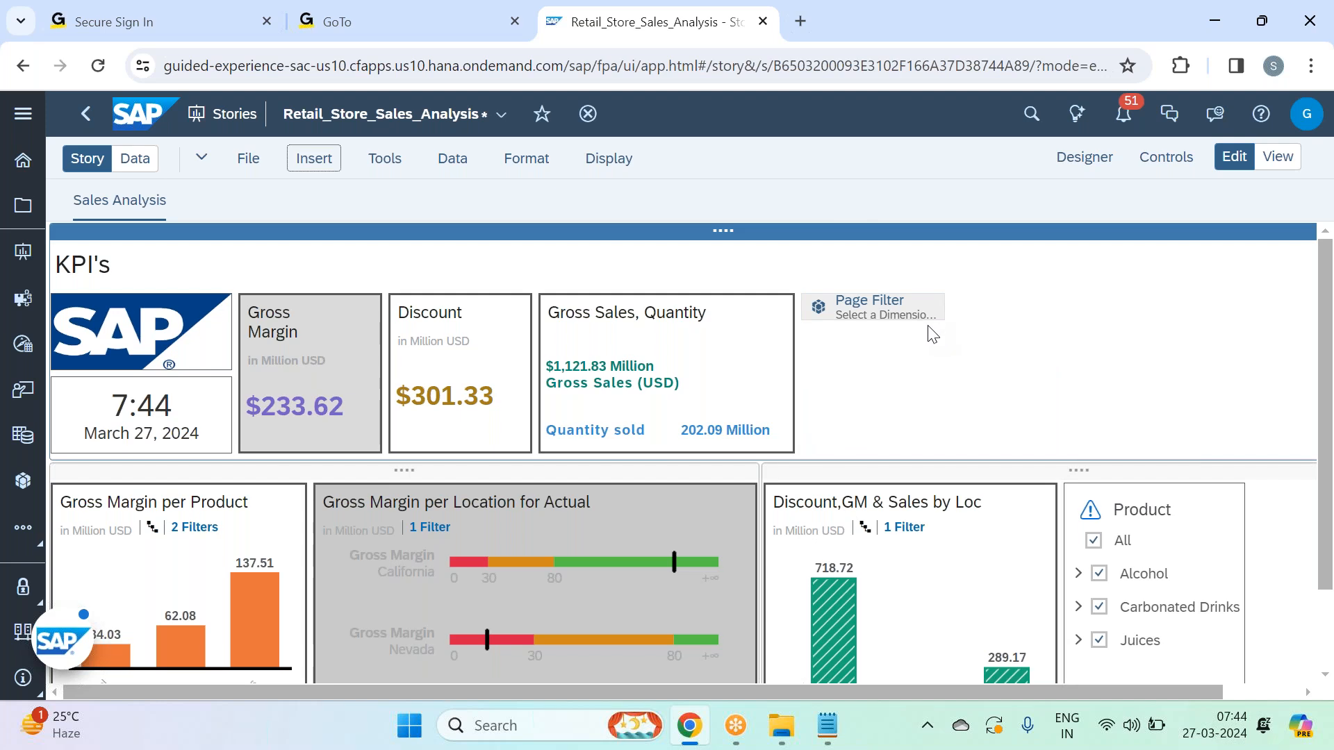
Try filtering the new page filter by Date member with year 2016 selected, and cancel the selection.
click(905, 307)
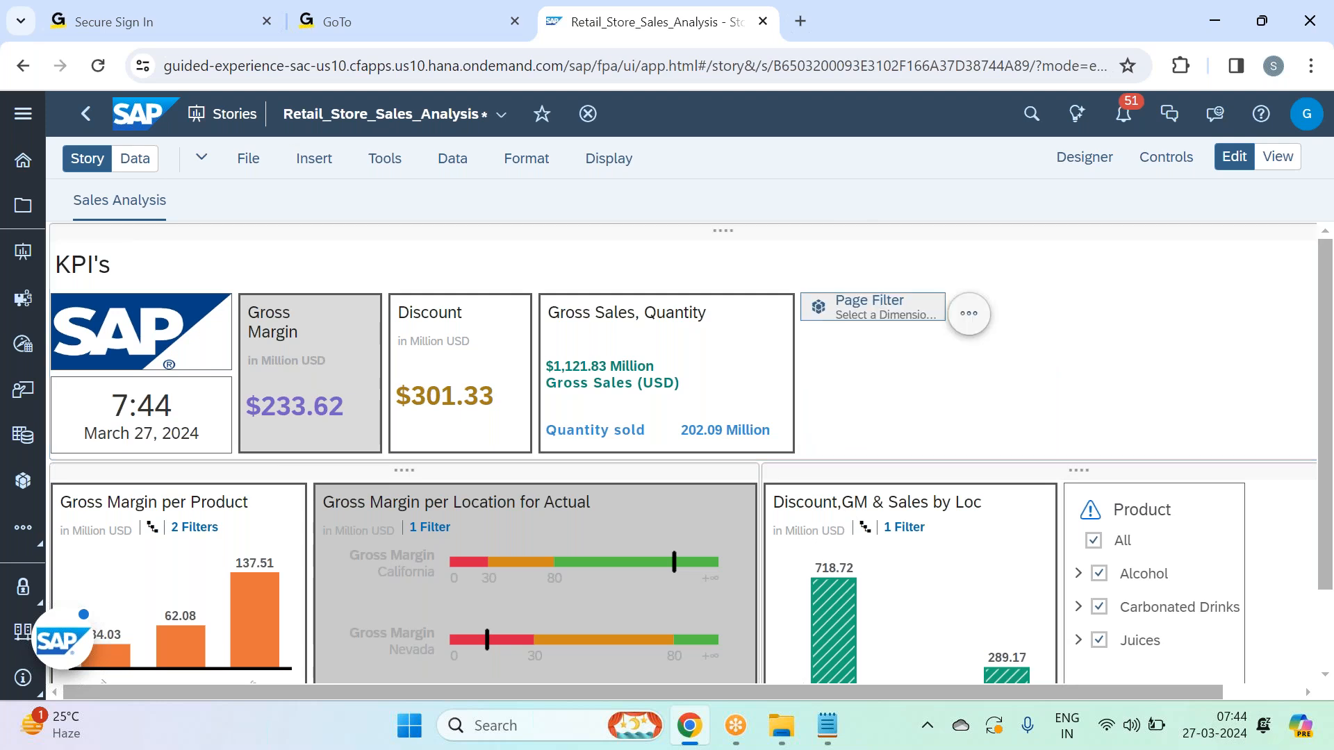
click(917, 309)
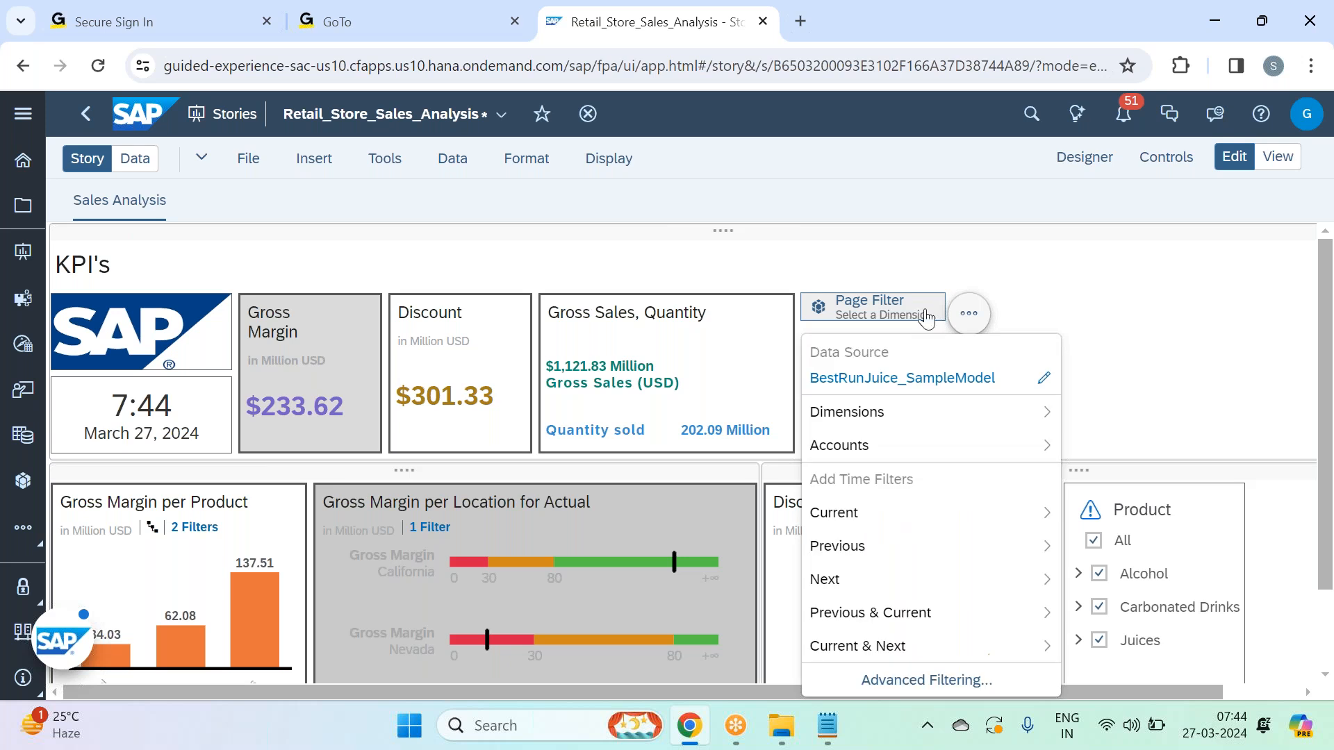
click(998, 425)
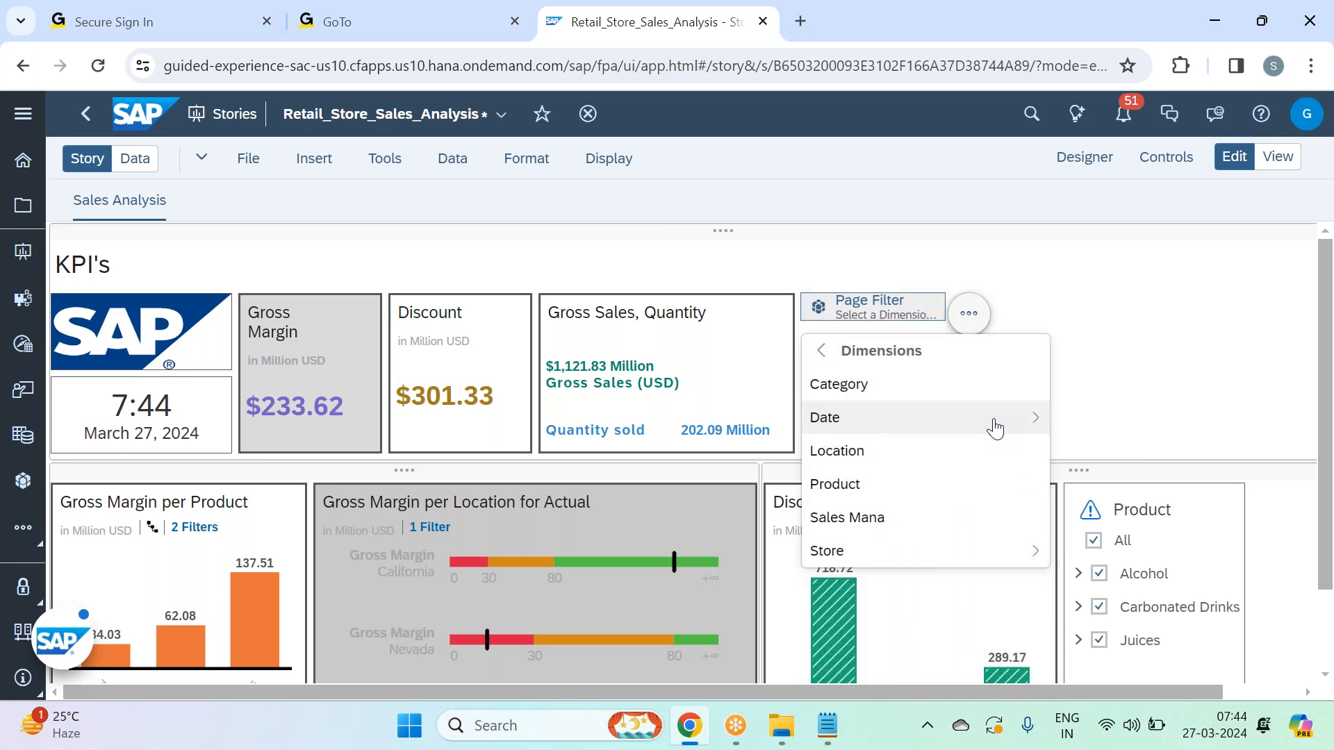
click(996, 428)
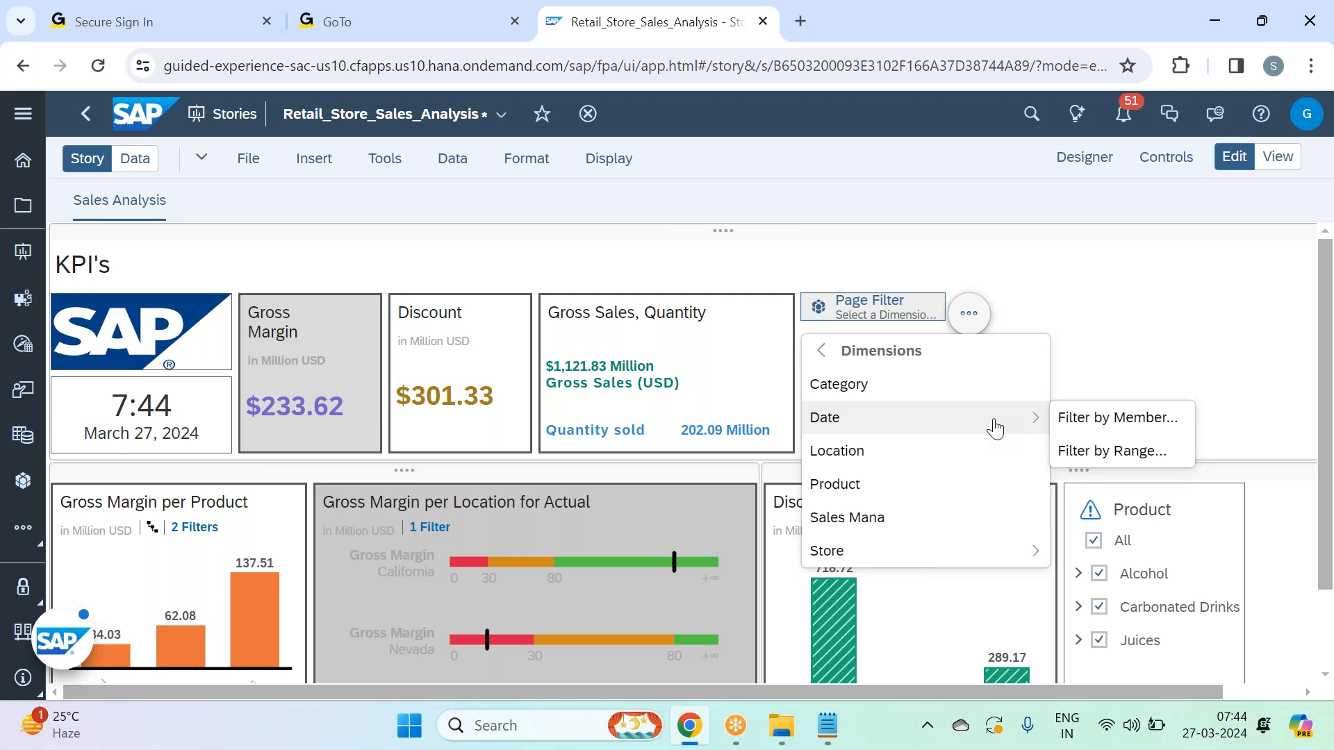
click(1088, 419)
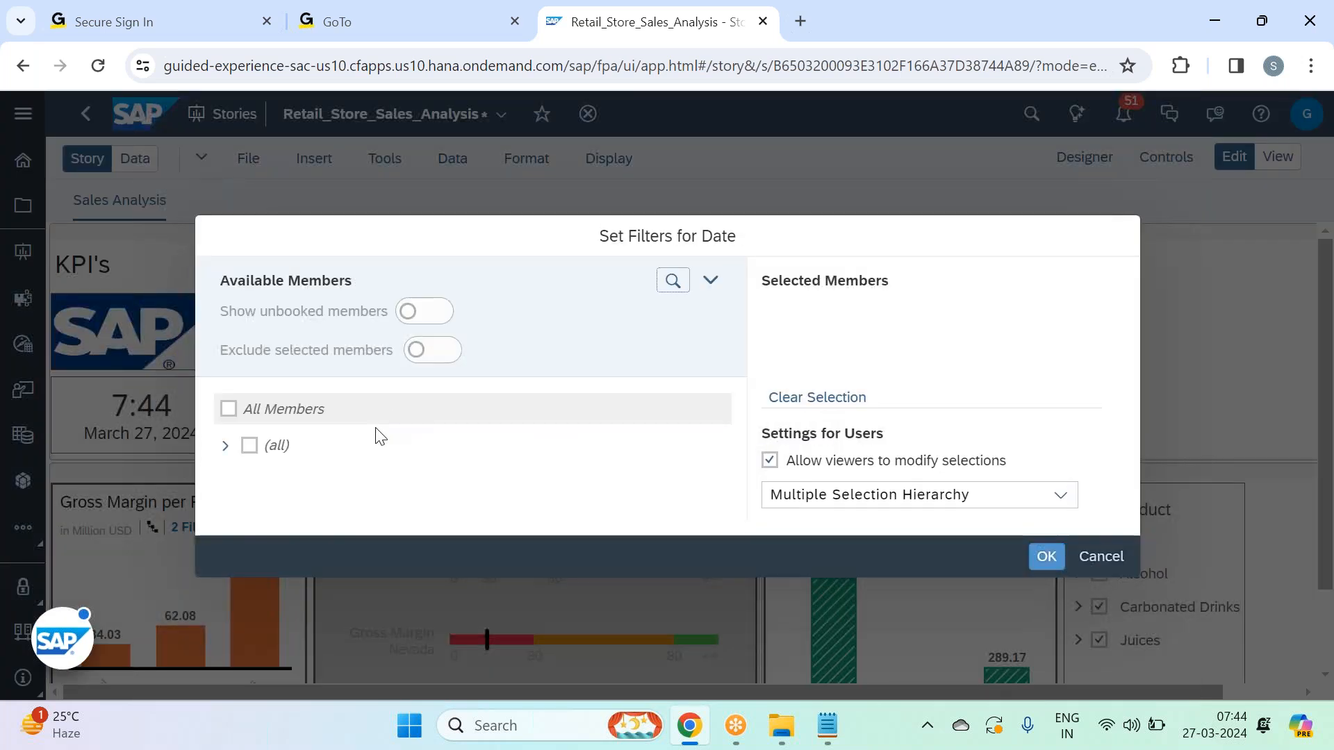
click(224, 451)
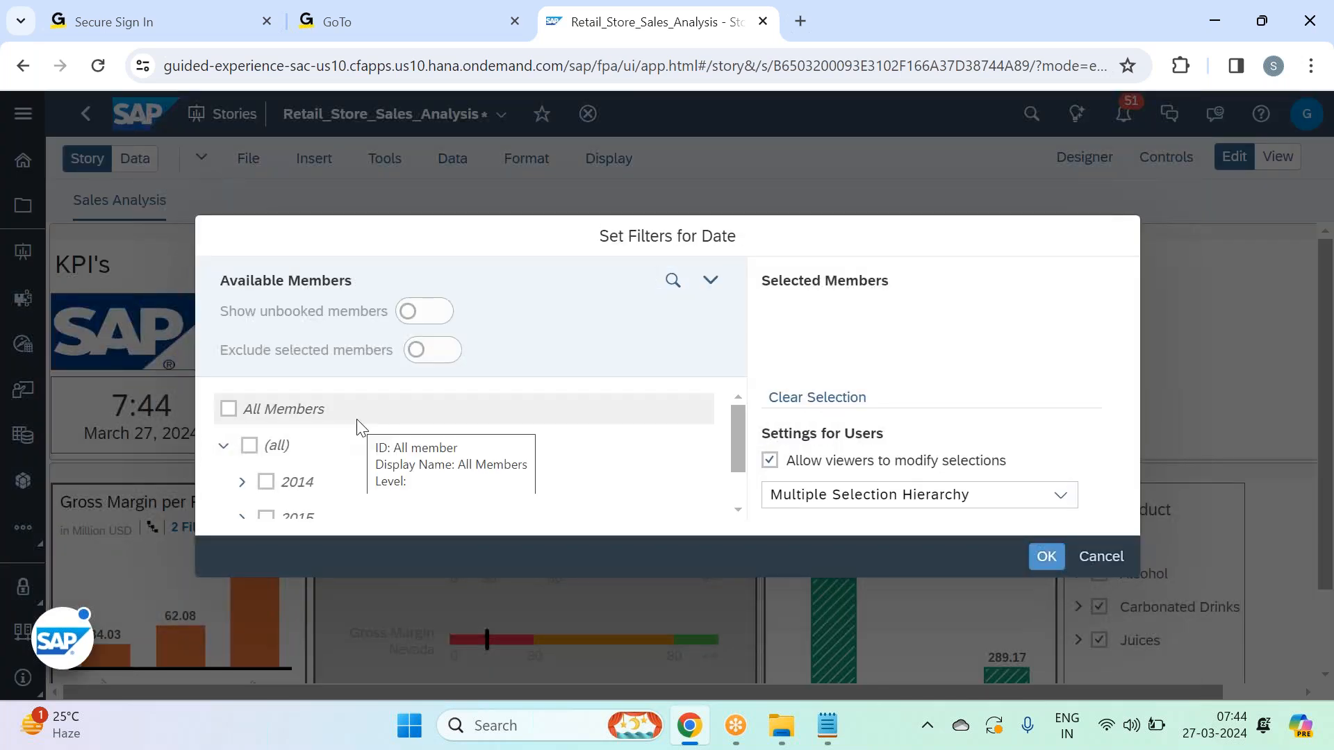
scroll(357, 426, down, 1)
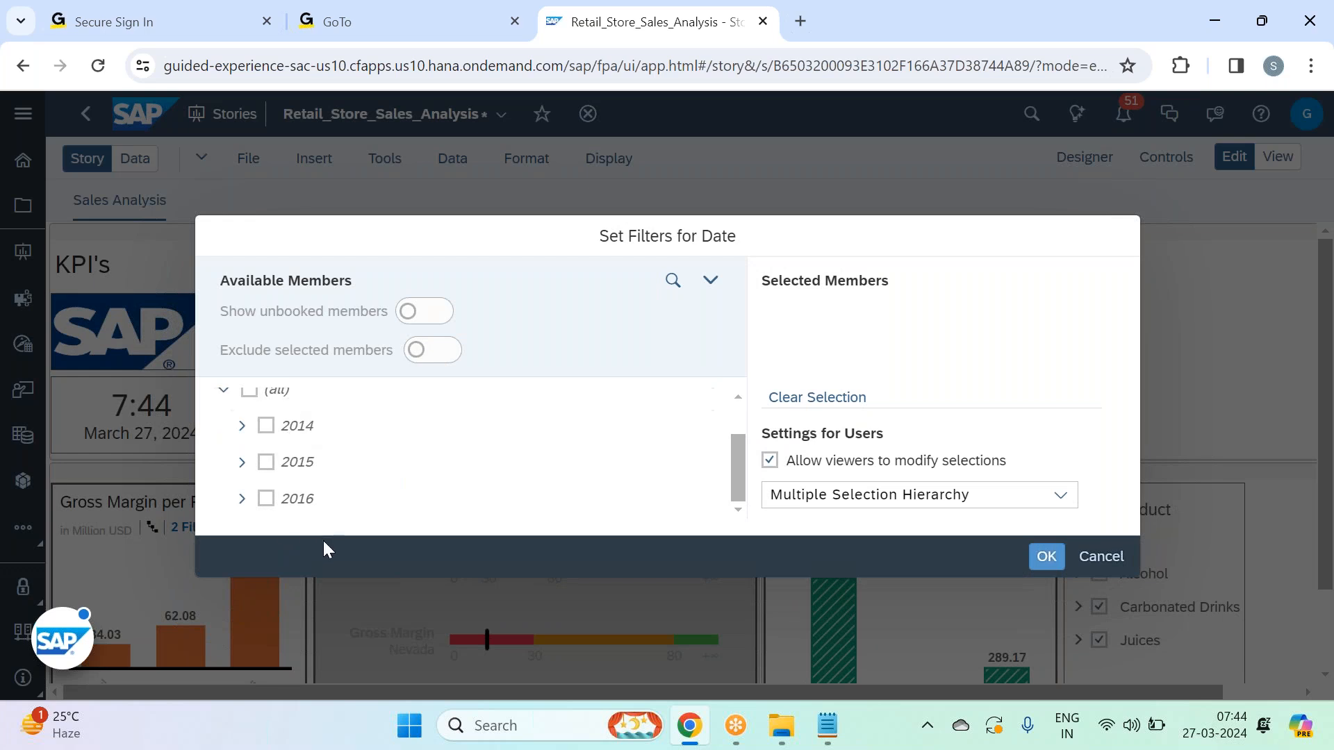
click(309, 490)
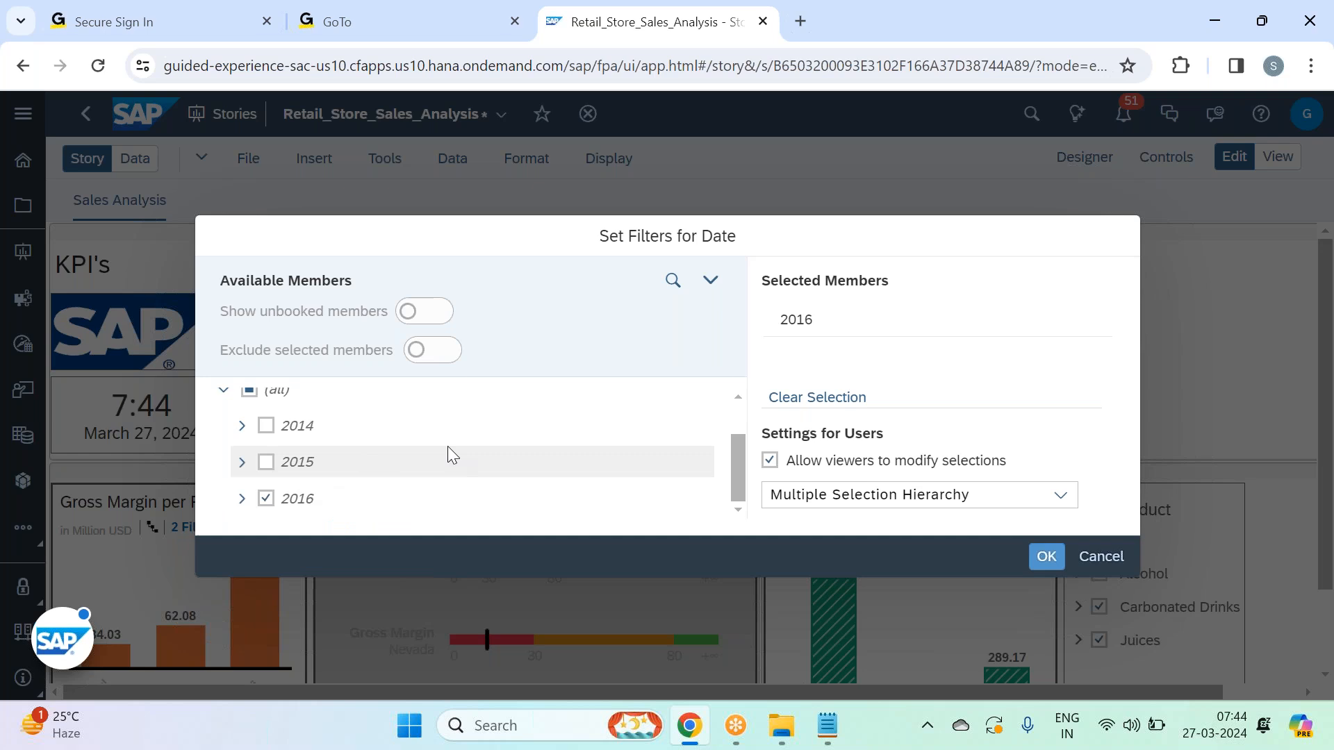
click(1101, 556)
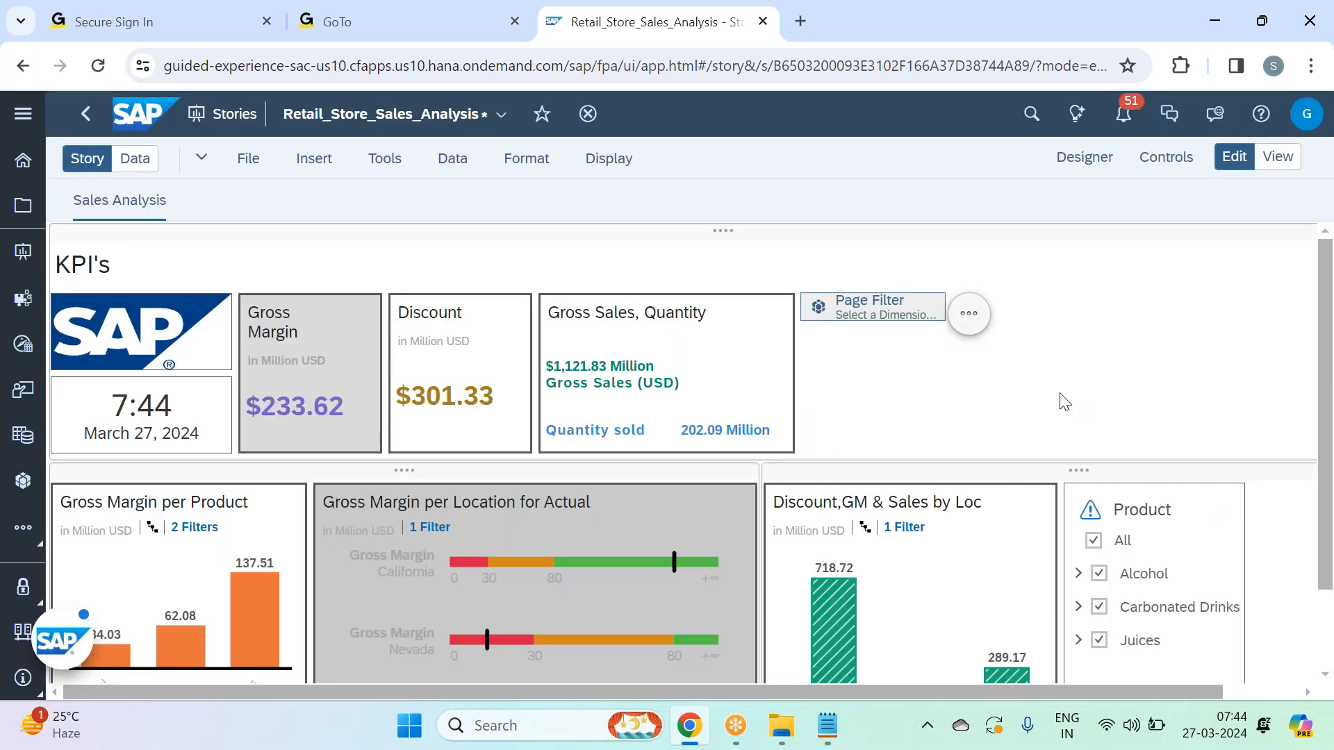
Set the new page filter to filter Date by range, using the Year, Quarter, Month hierarchy.
click(905, 316)
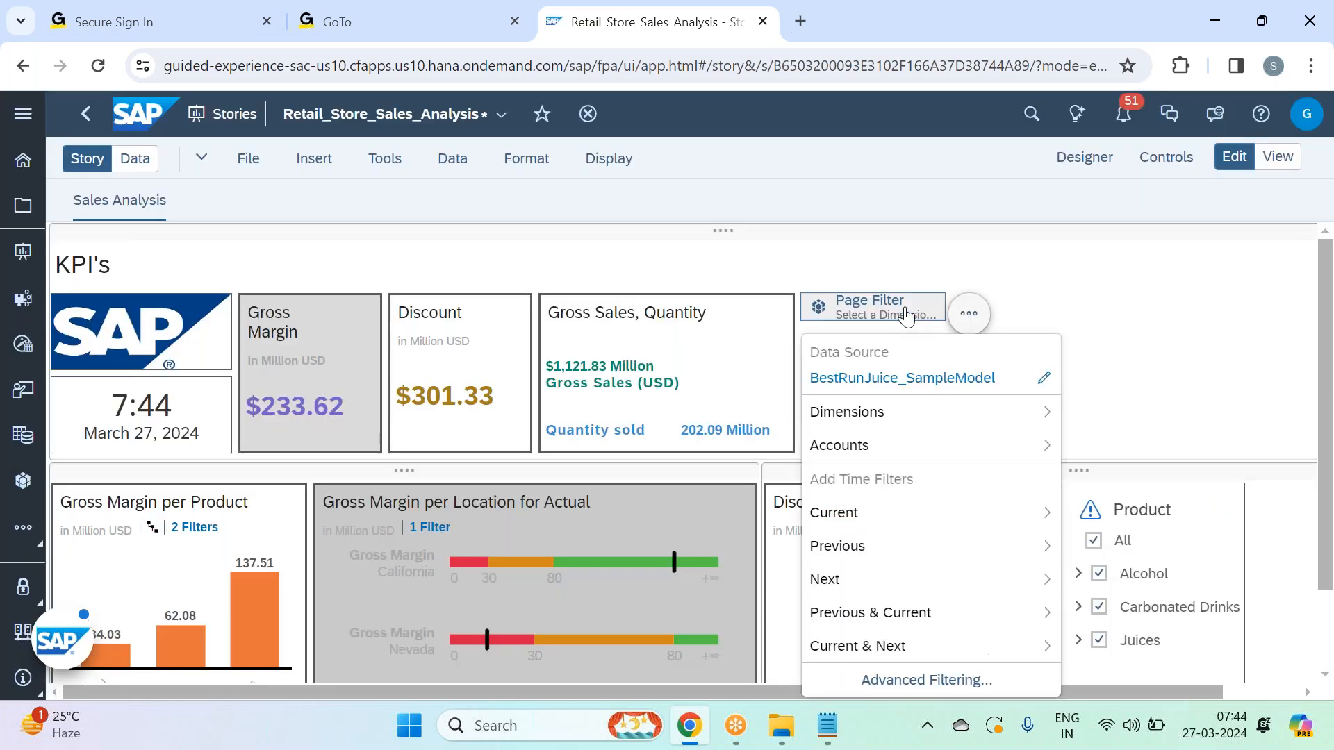
click(1000, 417)
mouse_move(988, 431)
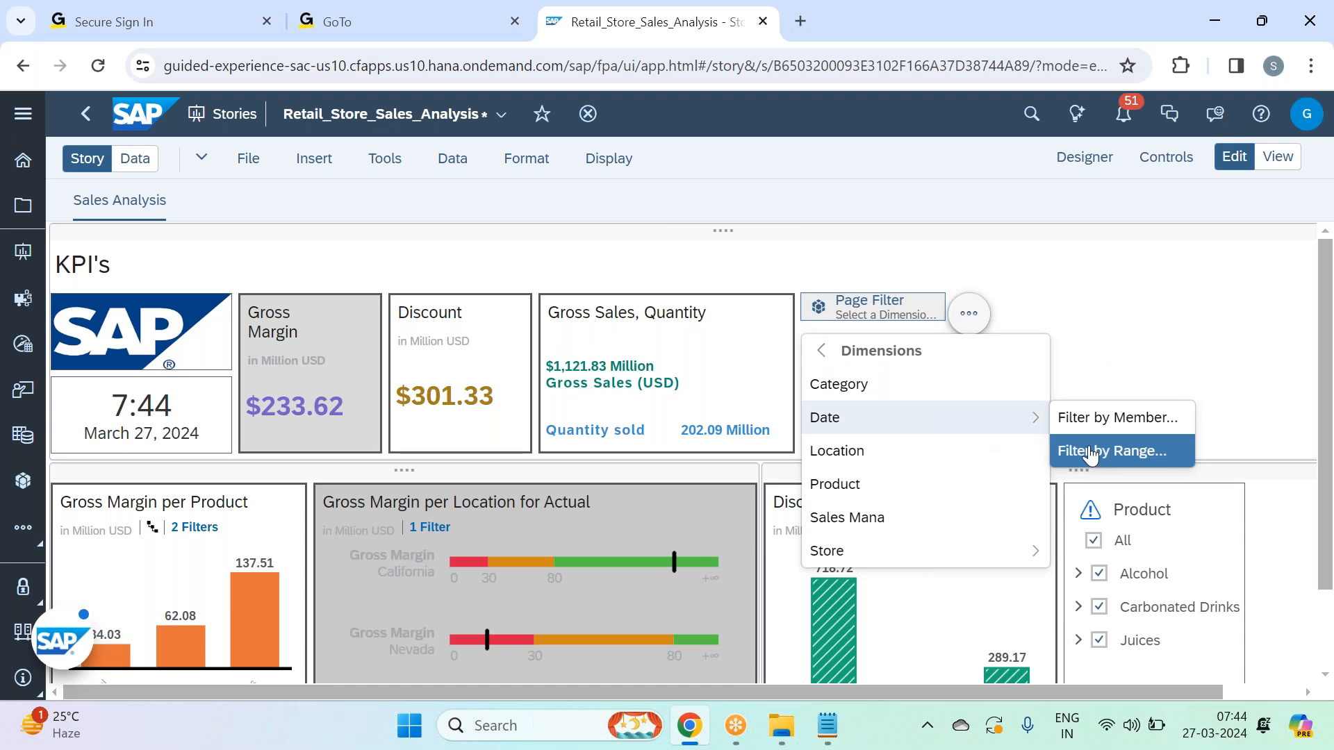
click(1092, 455)
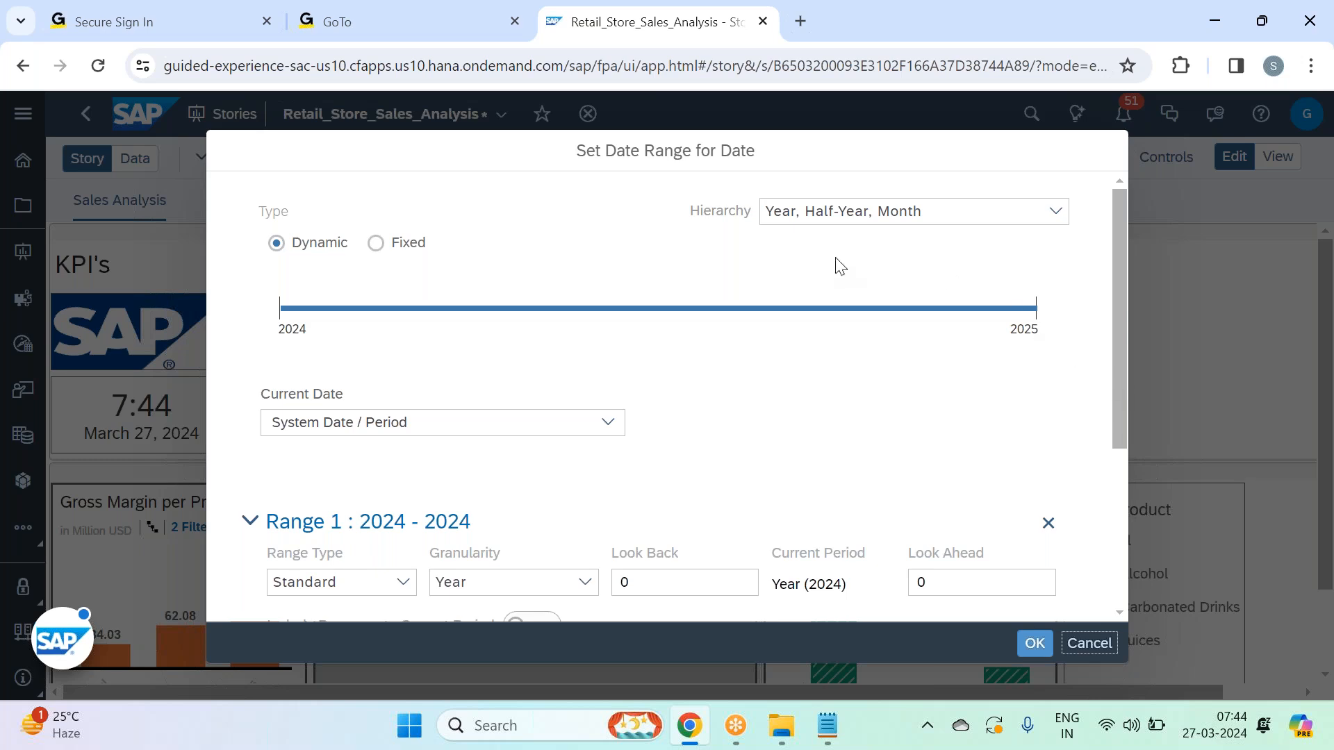
click(1054, 211)
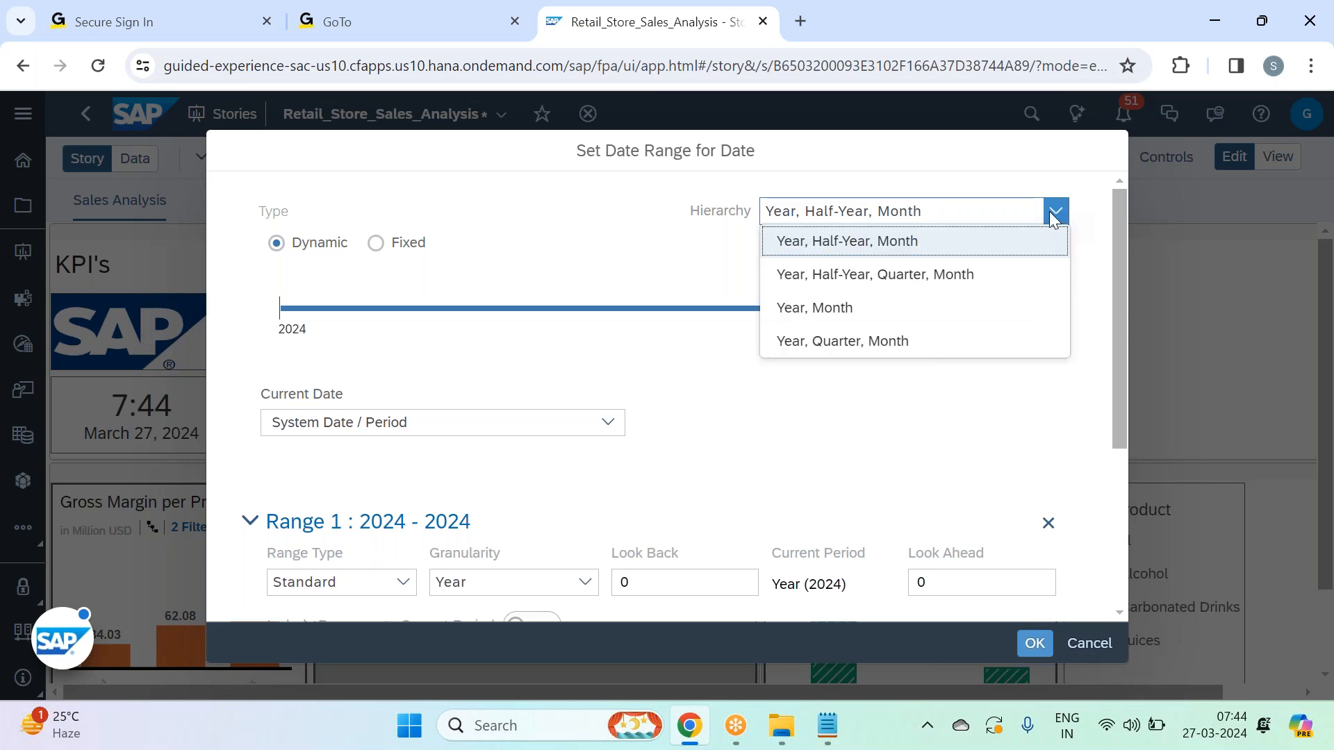
click(905, 341)
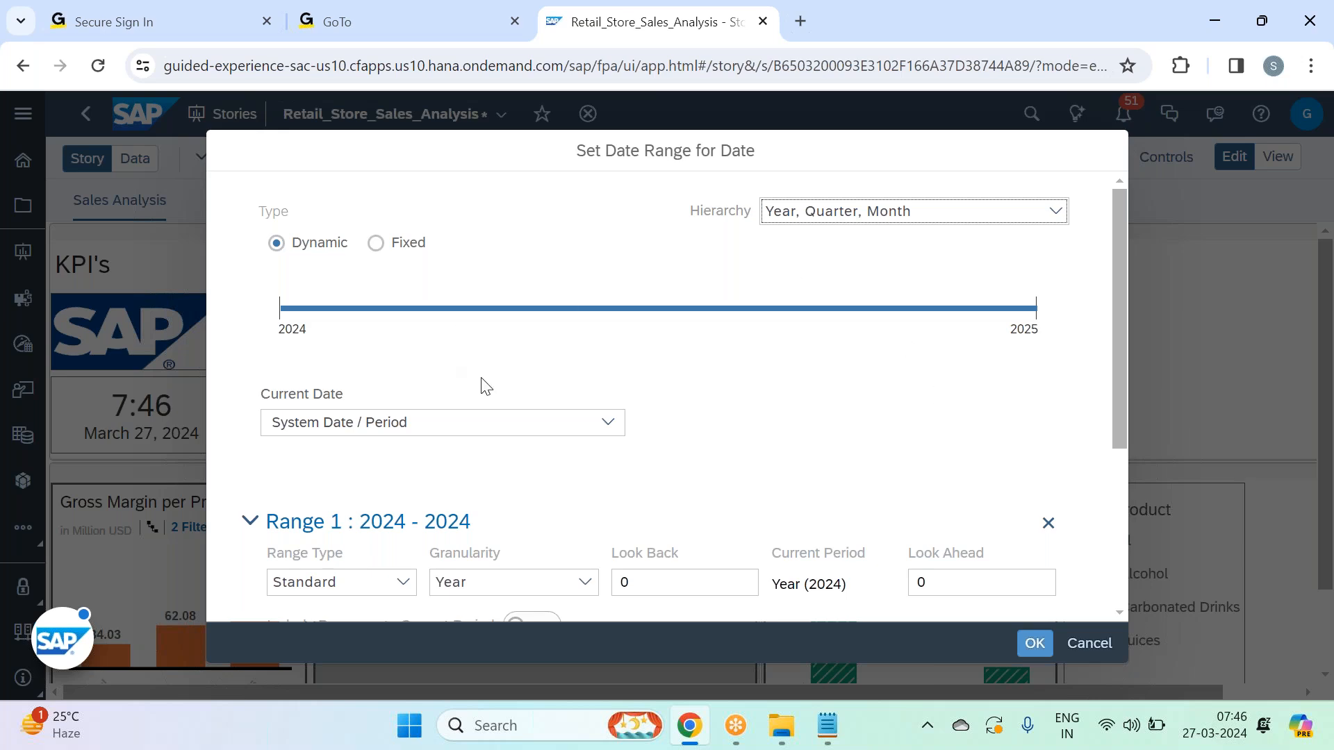
Review the date range settings and set the granularity of Range 1 to Month.
scroll(484, 386, down, 3)
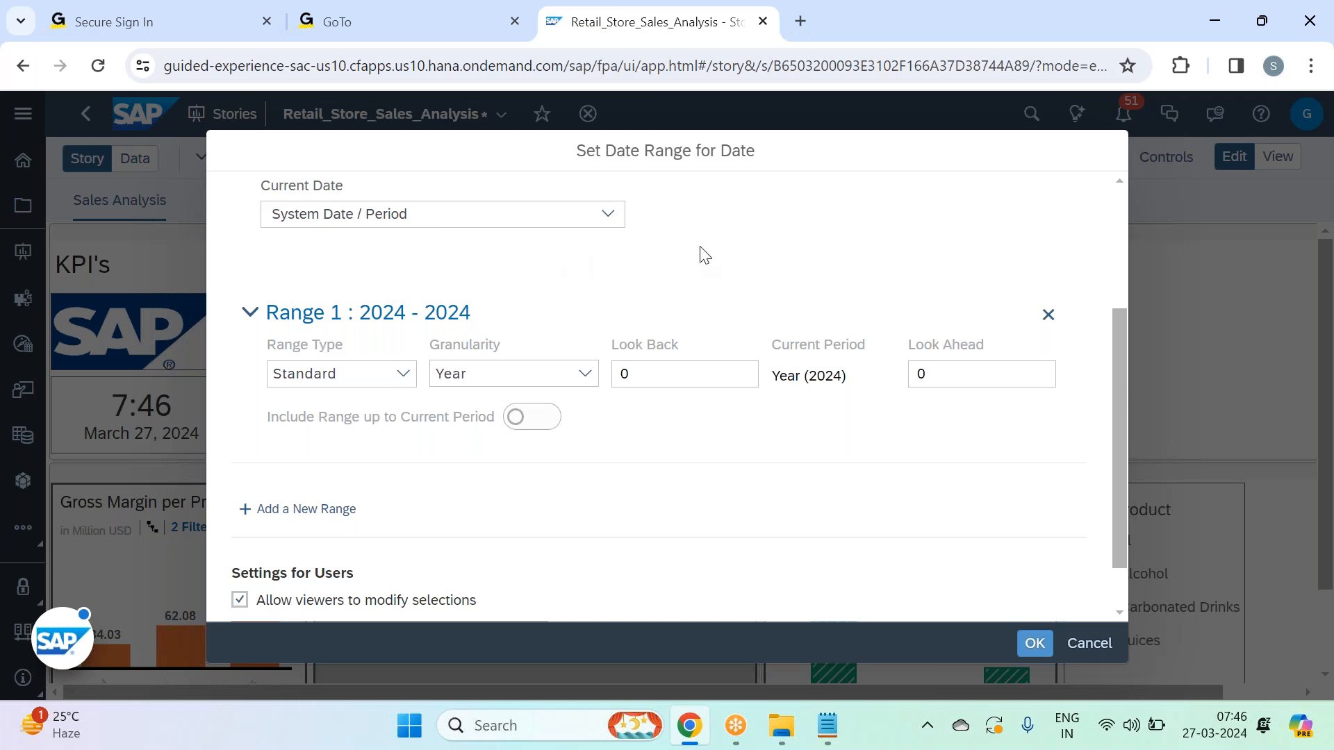
scroll(700, 255, up, 3)
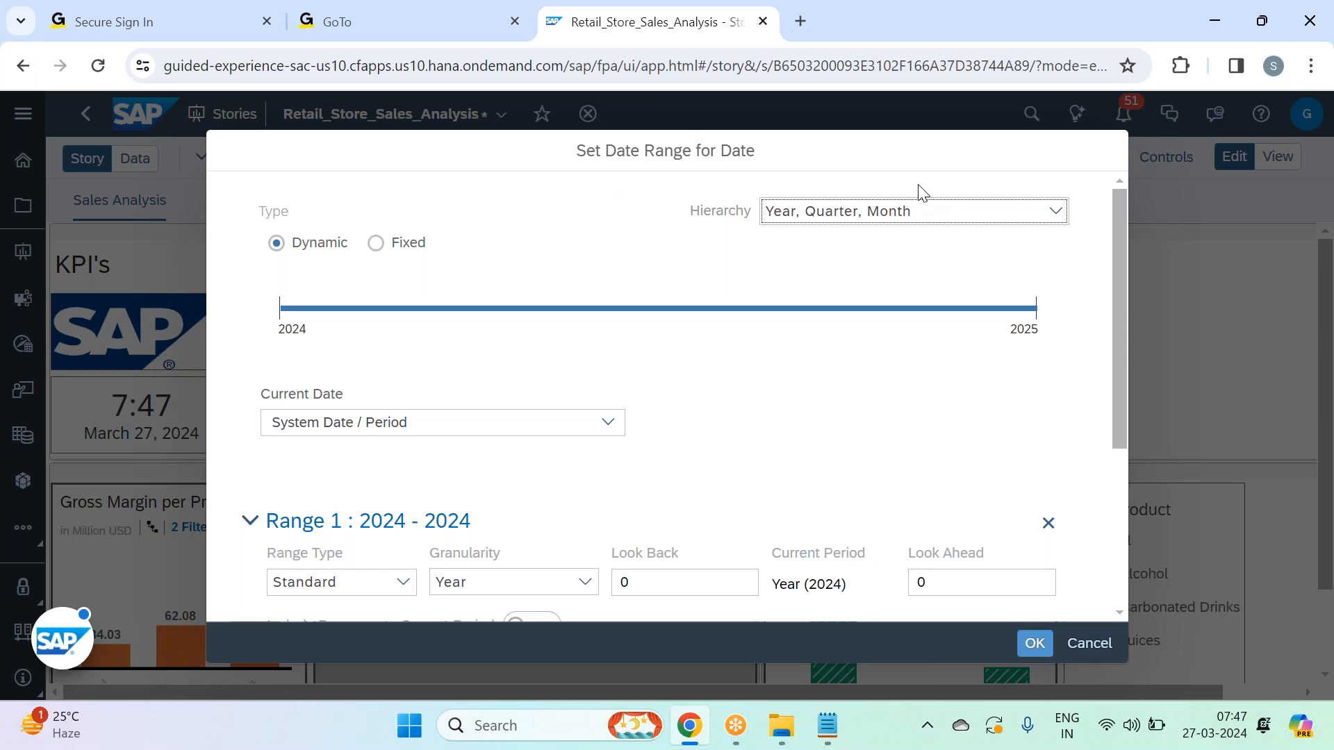
scroll(642, 287, down, 1)
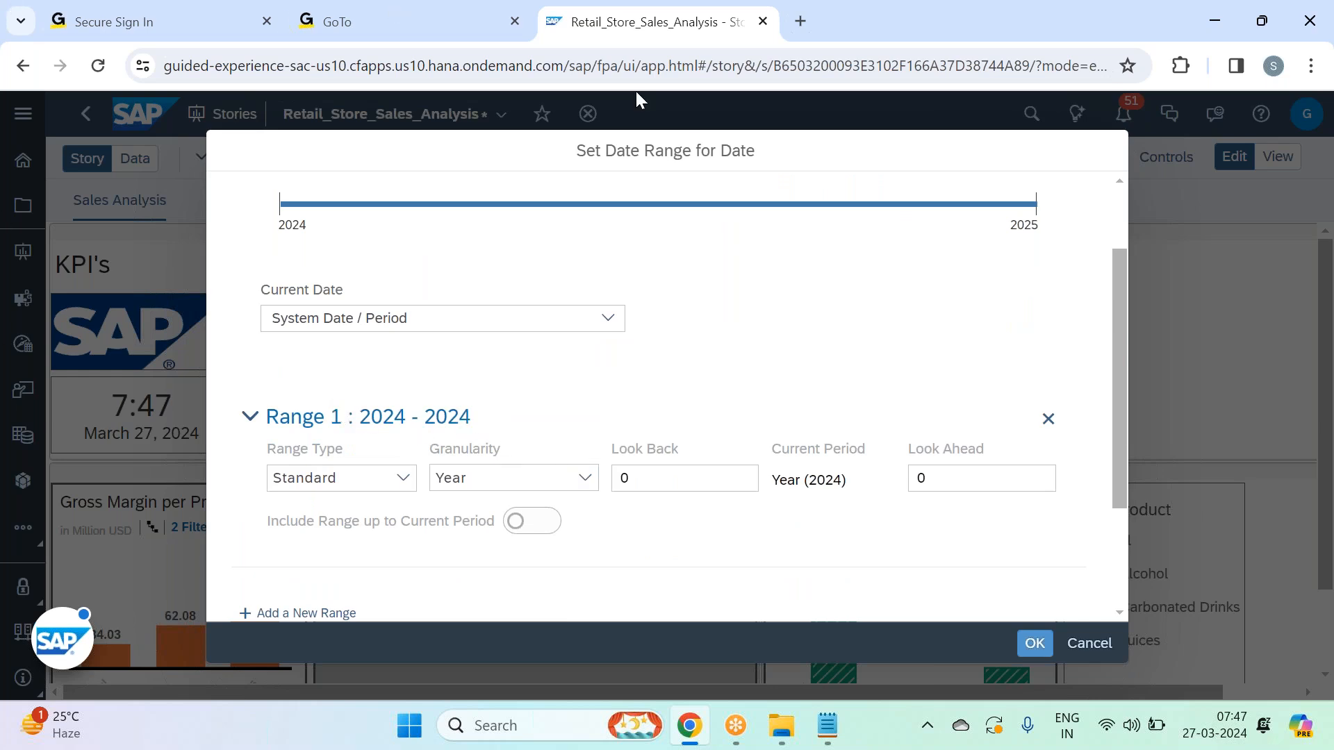
drag(933, 481, 887, 494)
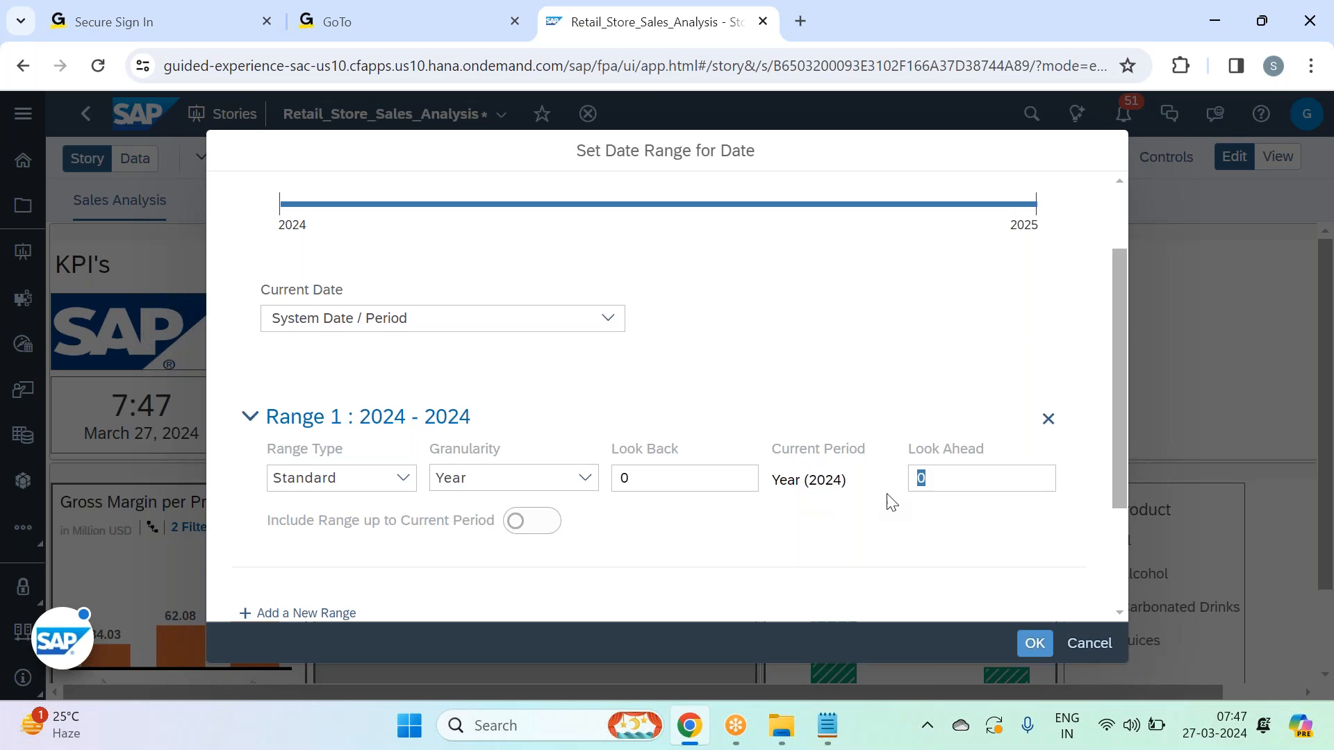
click(584, 478)
click(515, 574)
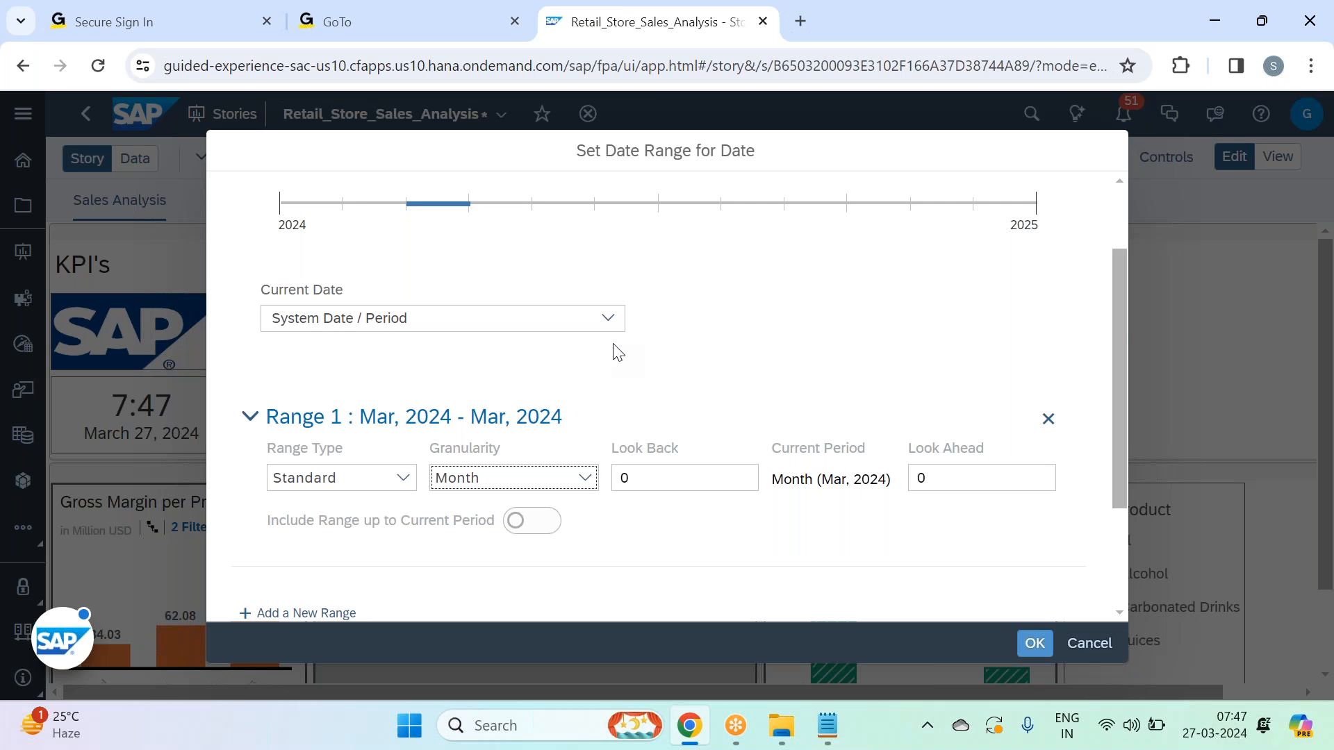
Set Range 1 to look back 5 months from the current period.
scroll(615, 353, up, 3)
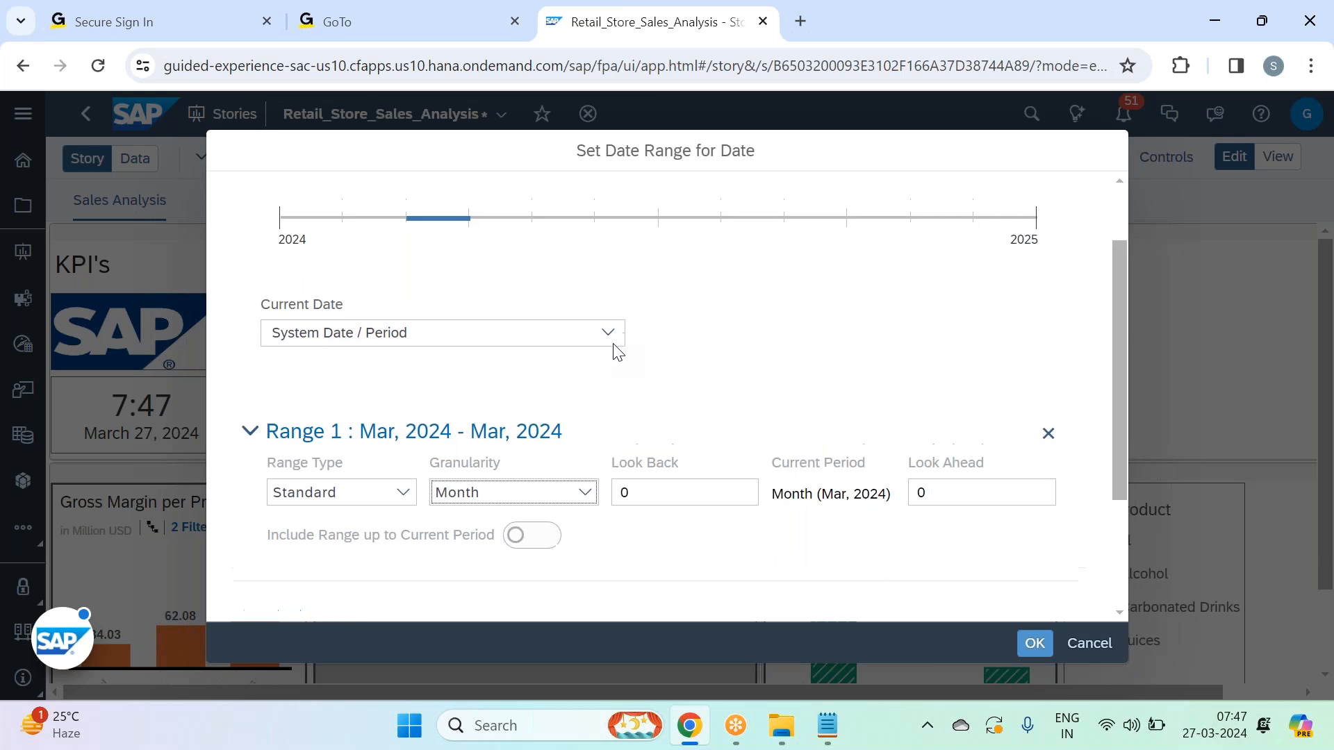
scroll(642, 417, down, 3)
click(642, 476)
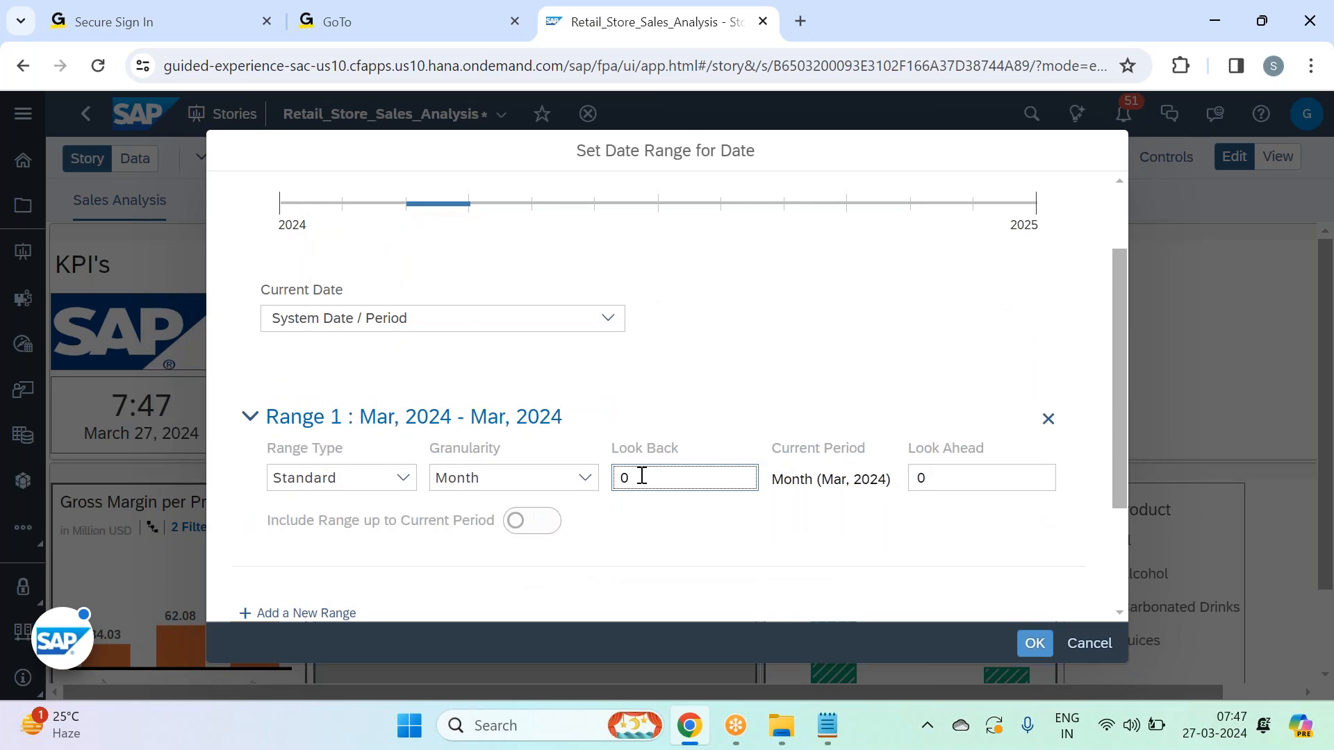
key(BackSpace)
text(5)
key(Return)
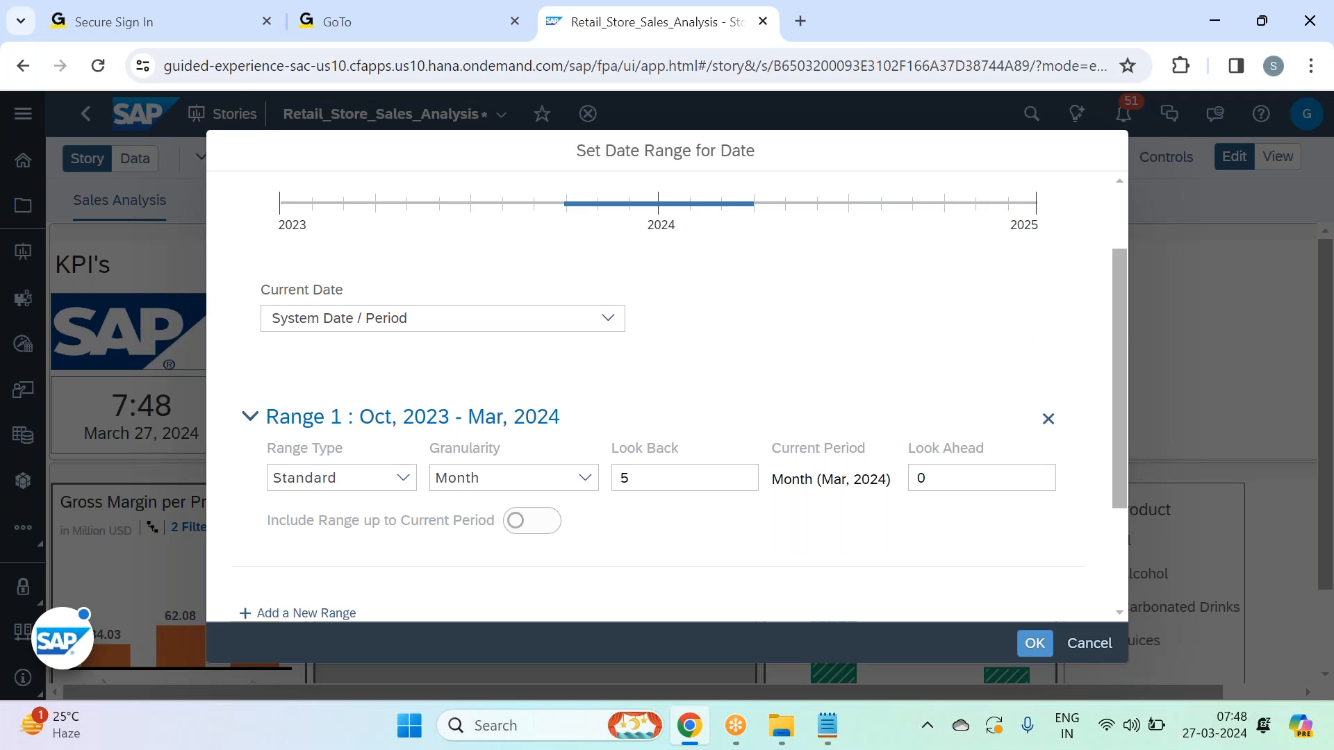
Clear the look-back value of Range 1 and set it to look ahead 5 months.
click(642, 480)
key(BackSpace)
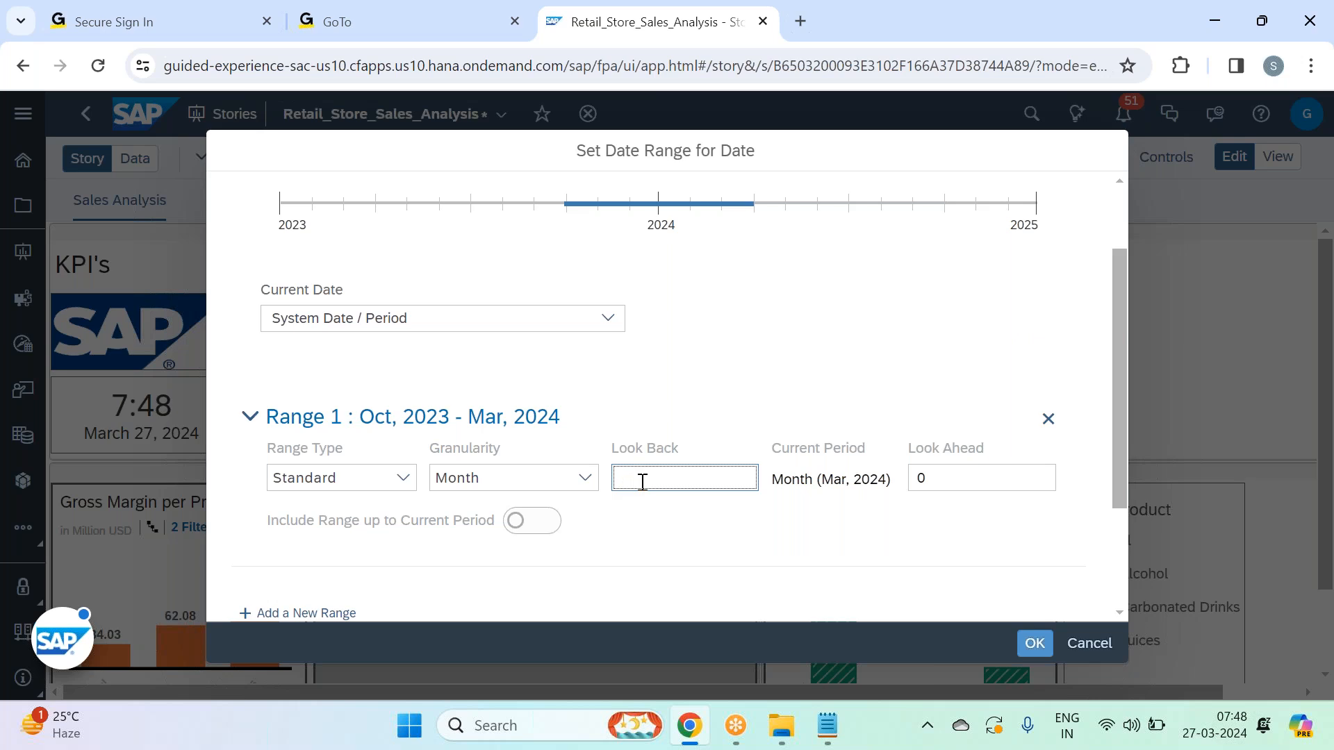
click(965, 480)
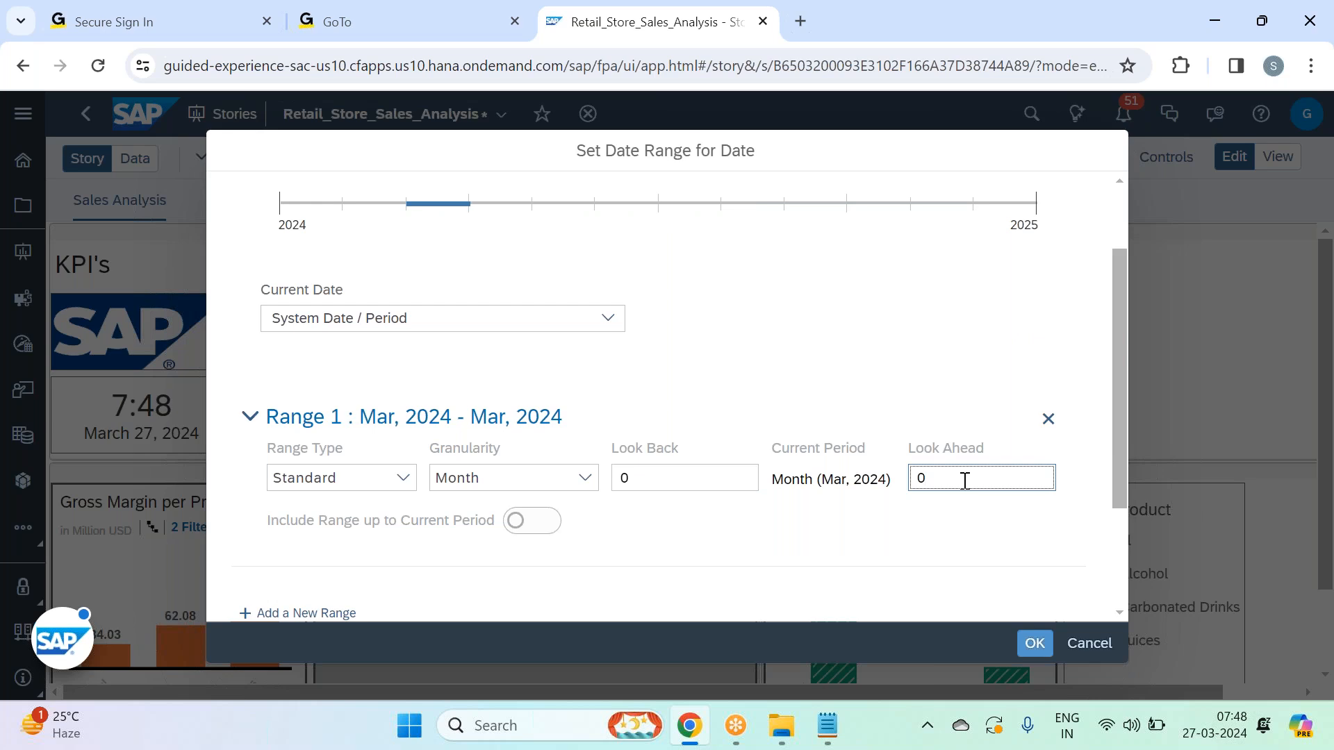
key(BackSpace)
text(5)
click(943, 385)
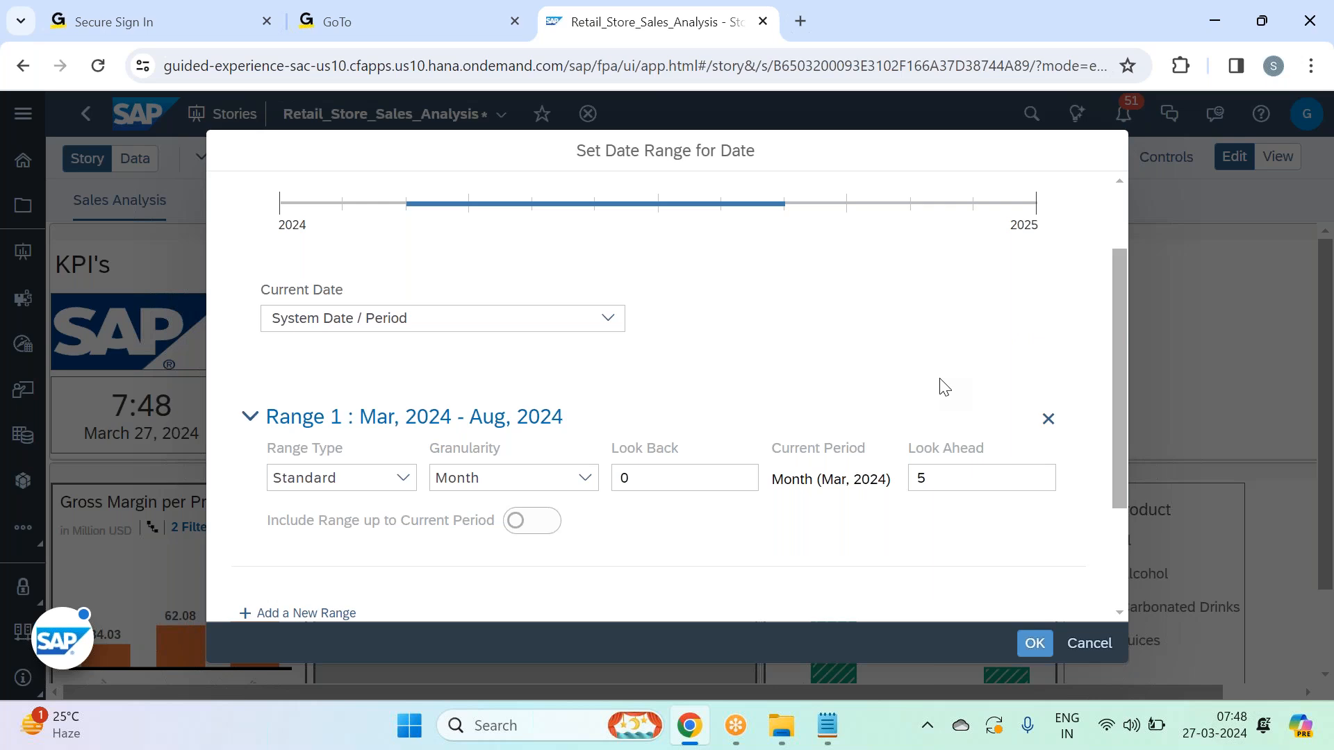
Set Range 1 to look back 5 months and look ahead 6 months.
click(947, 474)
key(BackSpace)
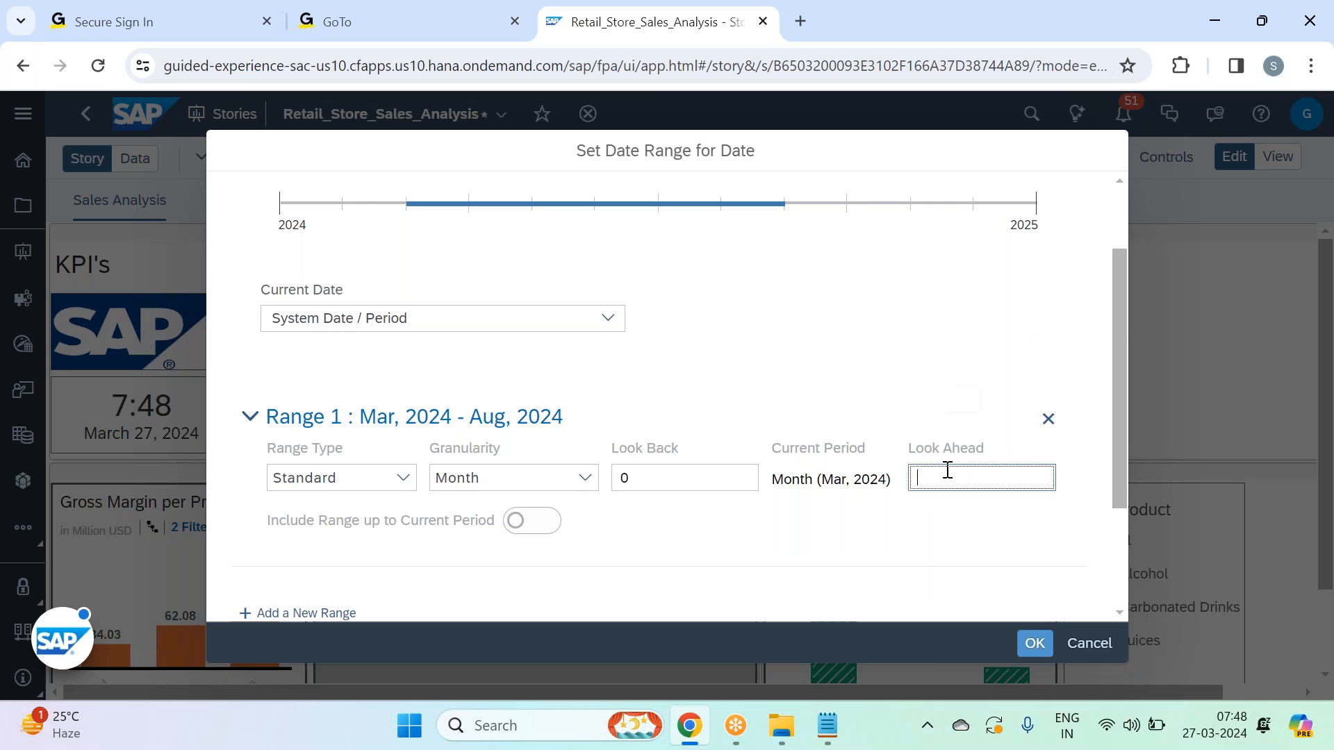
click(706, 475)
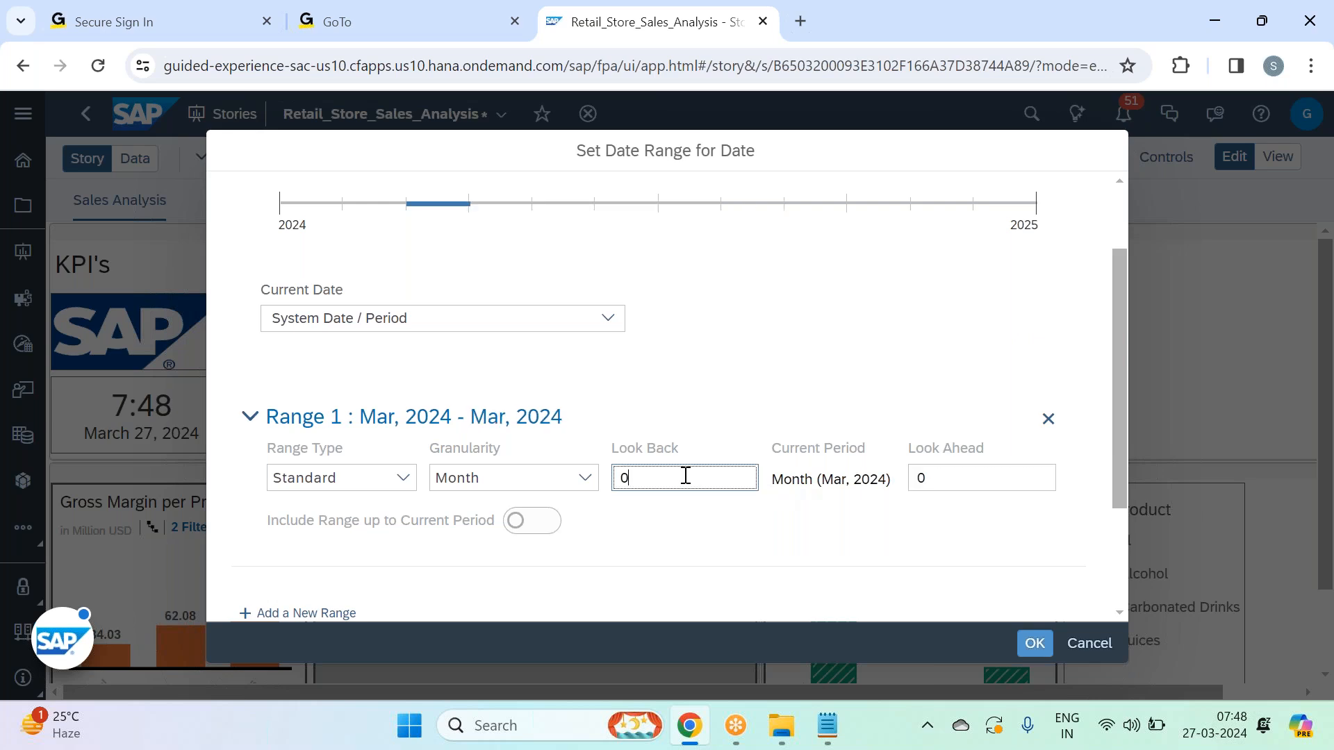
key(BackSpace)
text(5)
click(1022, 479)
key(BackSpace)
text(6)
click(815, 340)
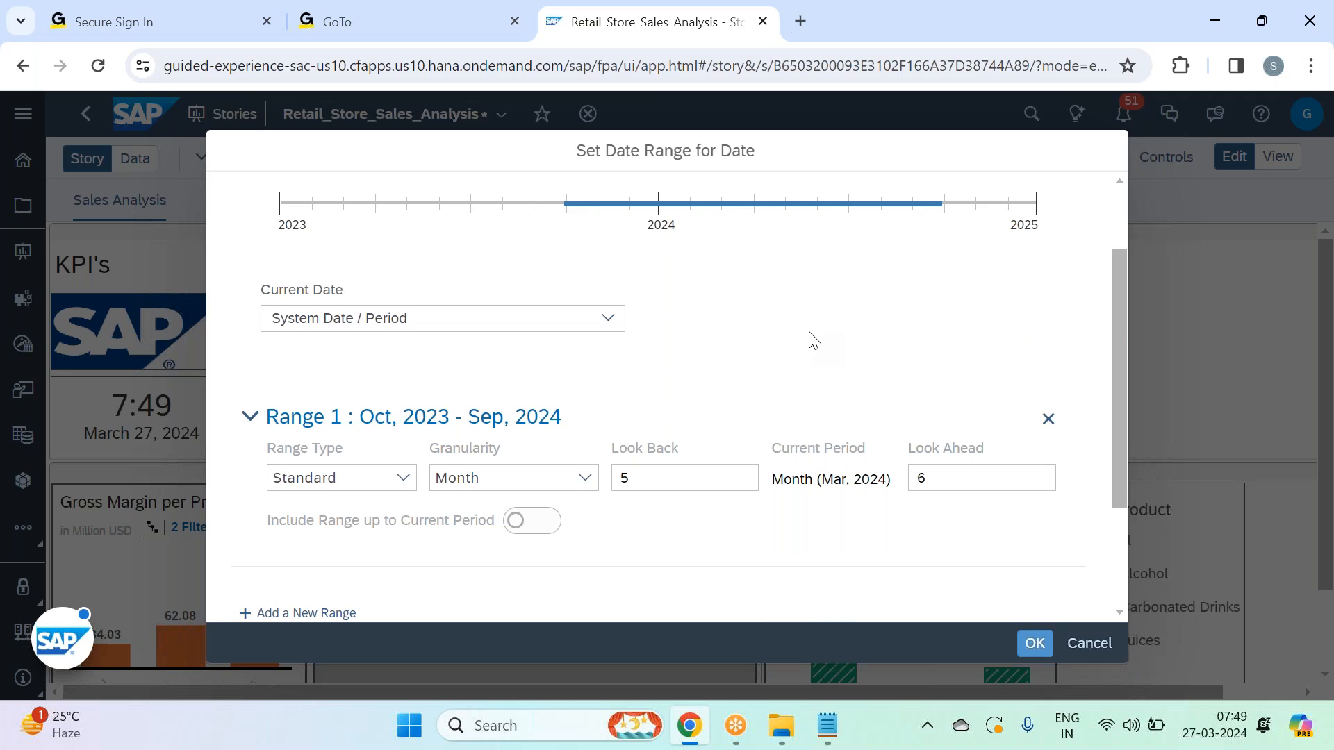
Reset both the look-ahead and look-back values of Range 1 to 0.
click(945, 469)
key(BackSpace)
click(671, 469)
key(BackSpace)
text(0)
click(785, 387)
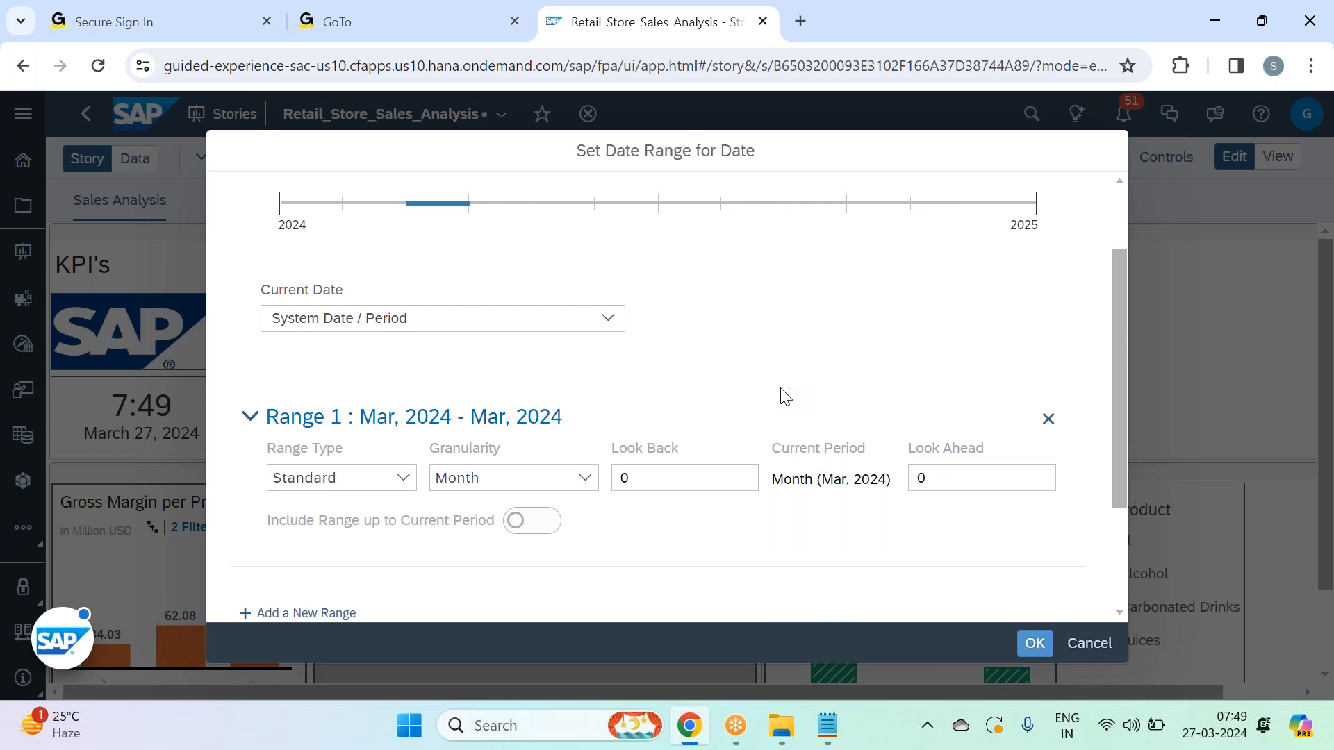
Set Range 1 to look back 1 month from the current period.
click(662, 483)
key(BackSpace)
text(1)
click(762, 394)
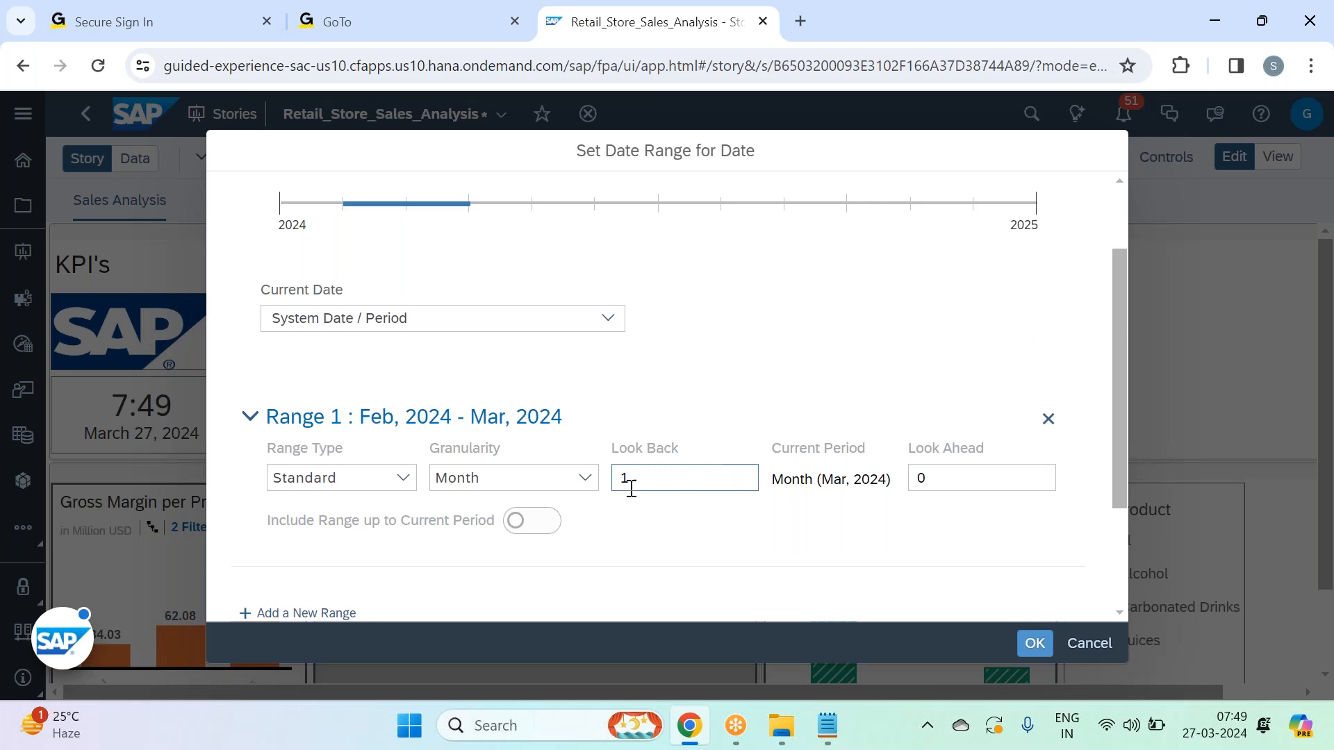
Change the granularity of Range 1 to Quarter, with a look back of 0 and a look ahead of 1.
click(585, 478)
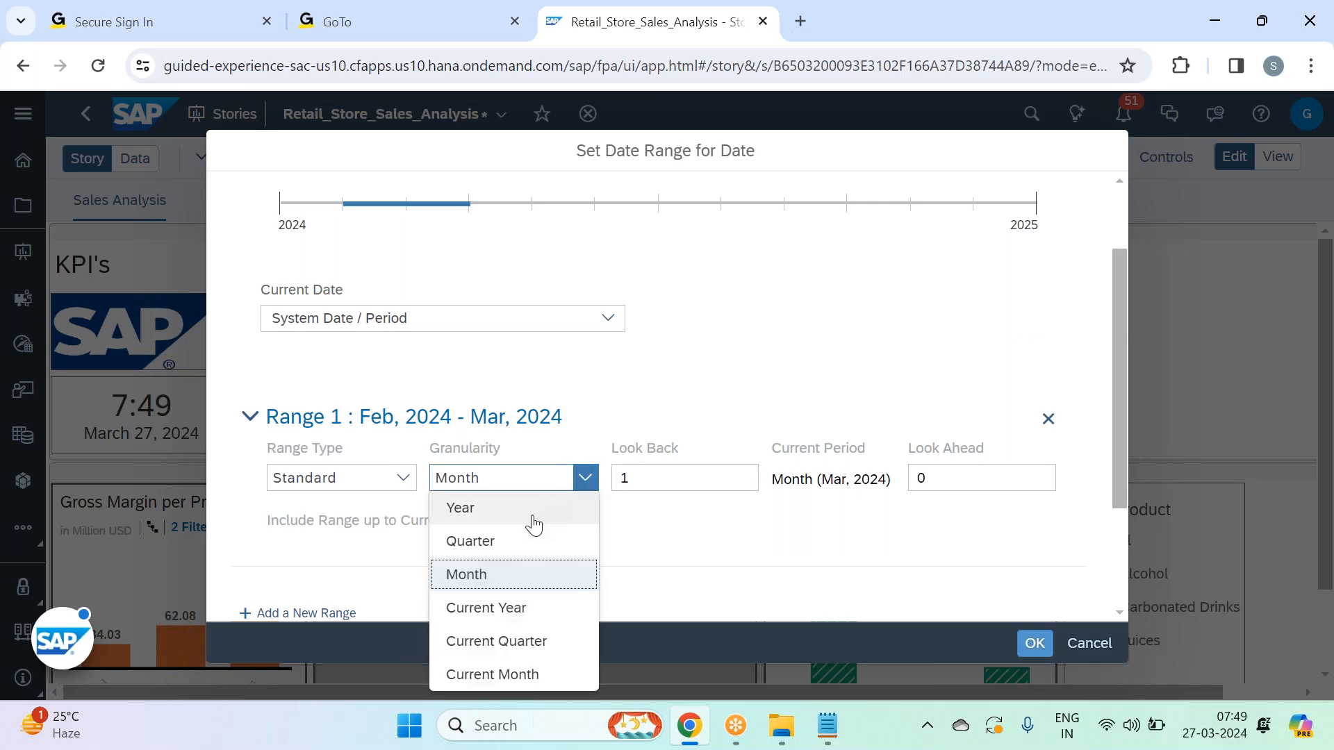
click(508, 540)
click(705, 480)
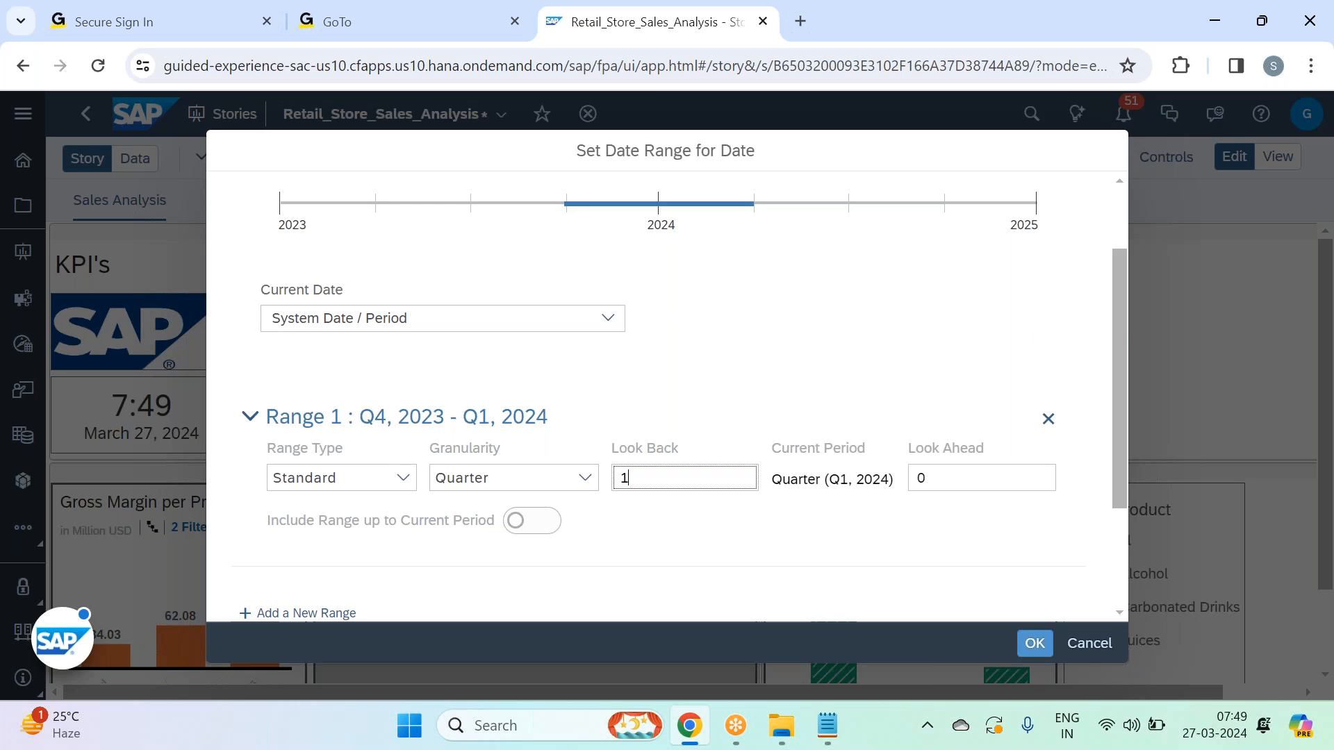
key(BackSpace)
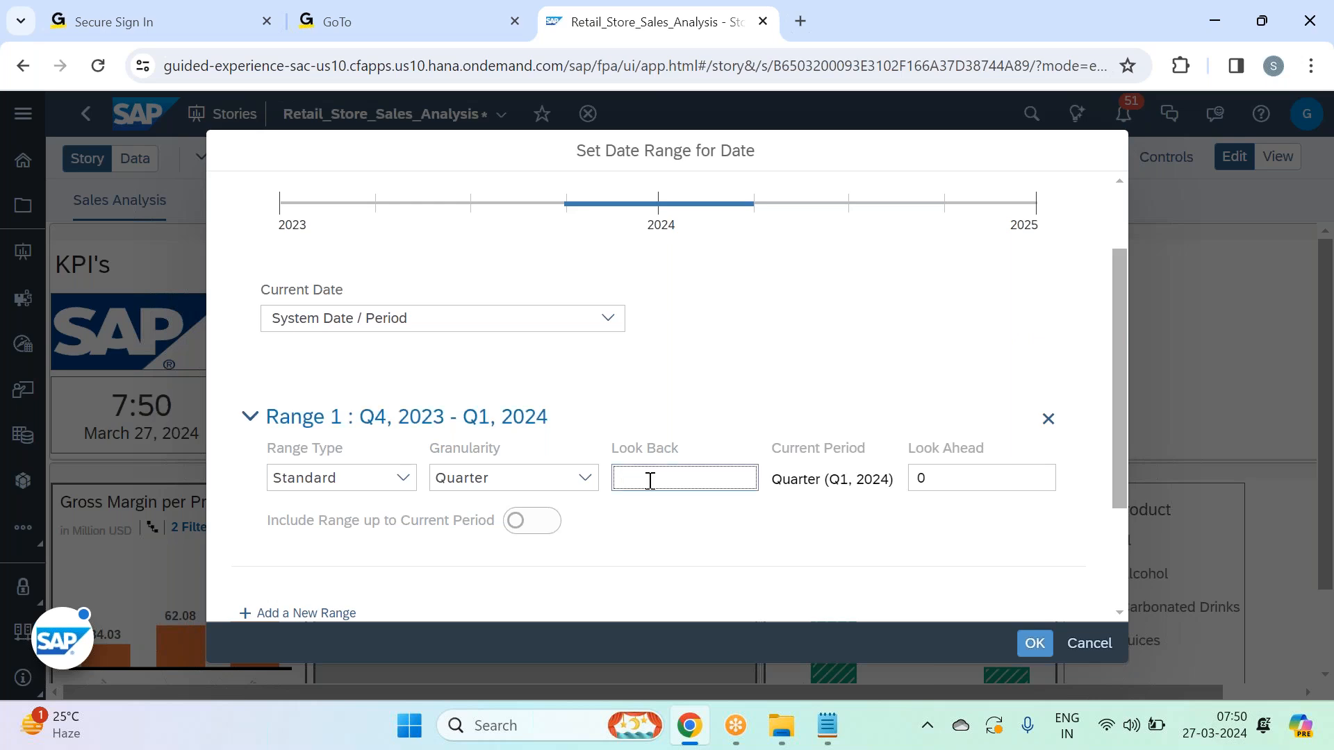
click(921, 478)
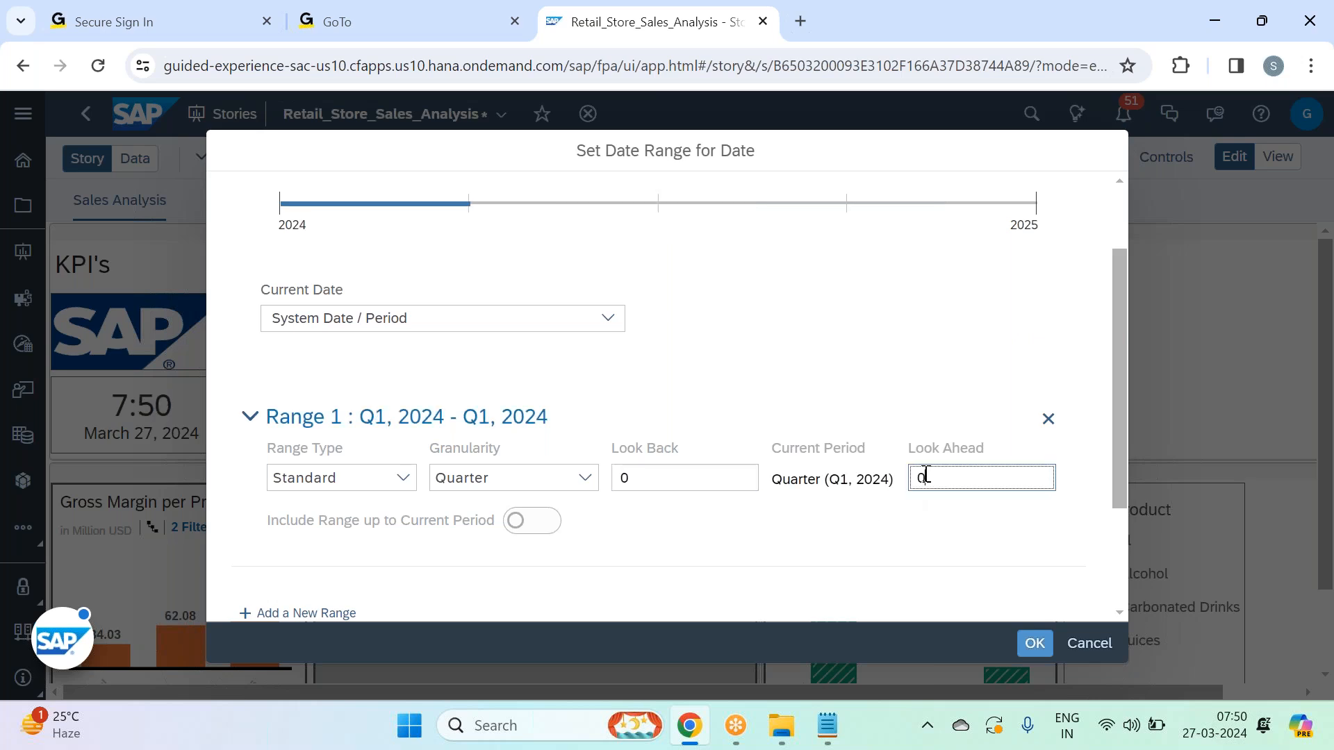
key(BackSpace)
text(1)
click(900, 375)
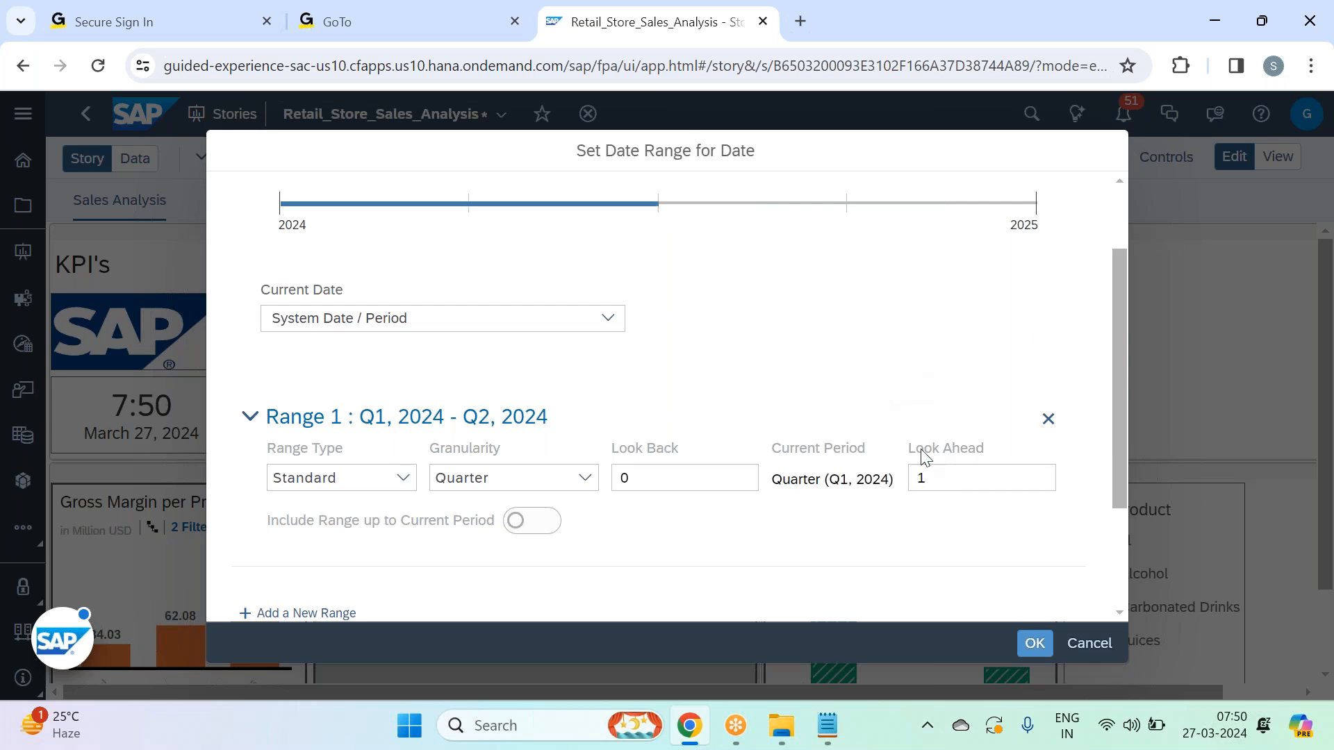
Reset the look-ahead value of Range 1 to 0 quarters.
click(961, 480)
key(BackSpace)
text(0)
click(582, 485)
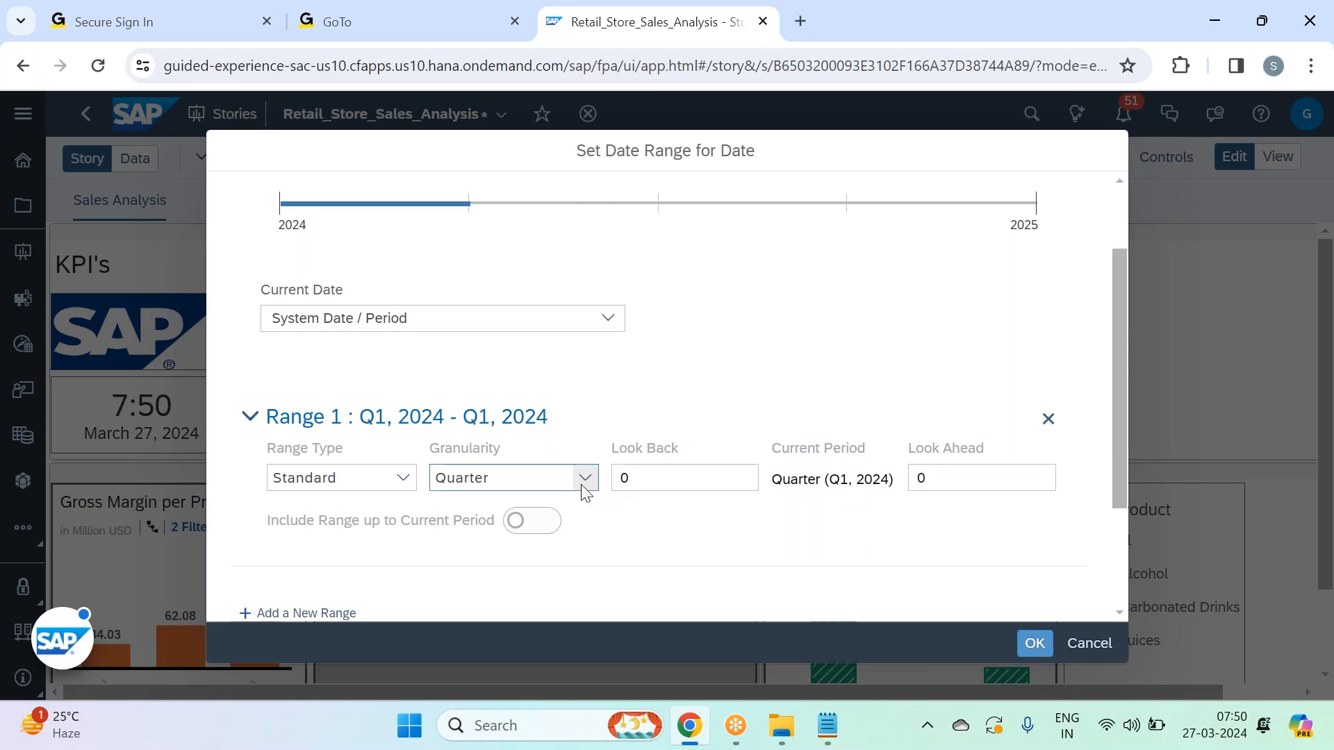
Change the granularity of Range 1 to Current Year.
click(584, 479)
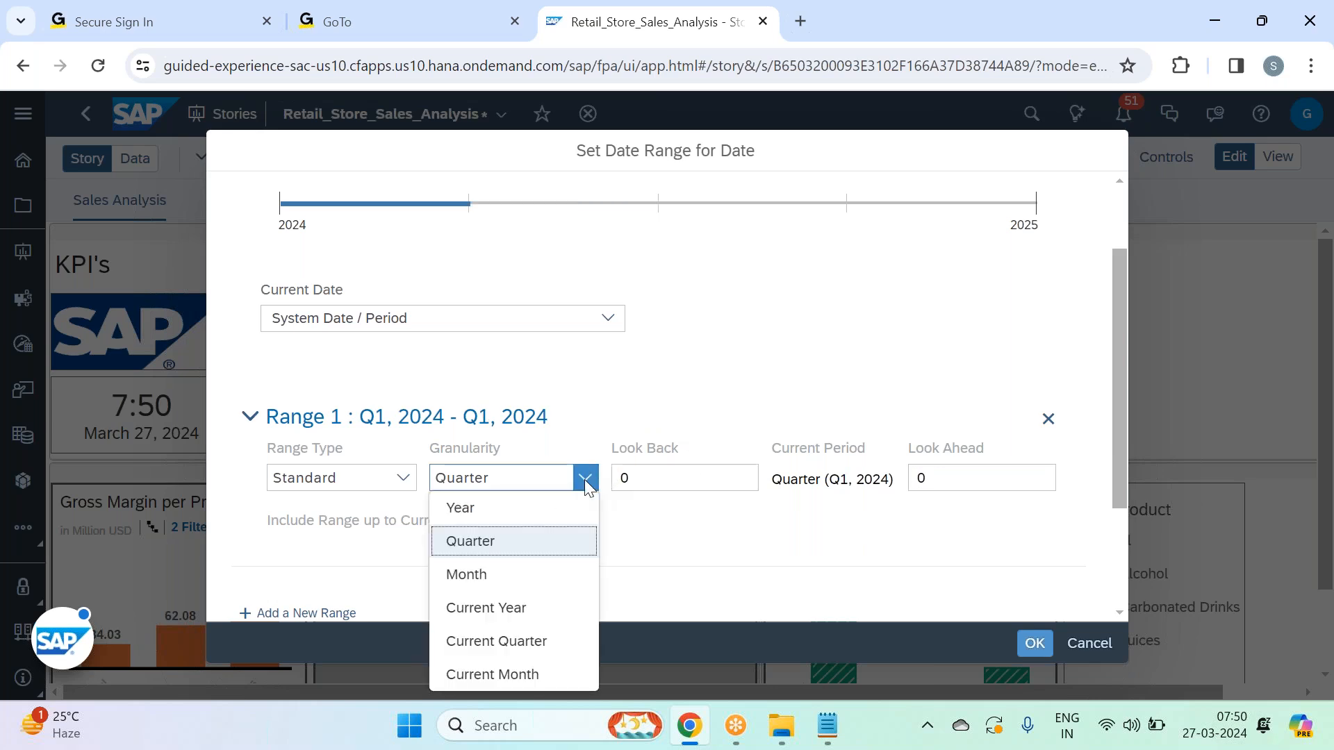
click(538, 606)
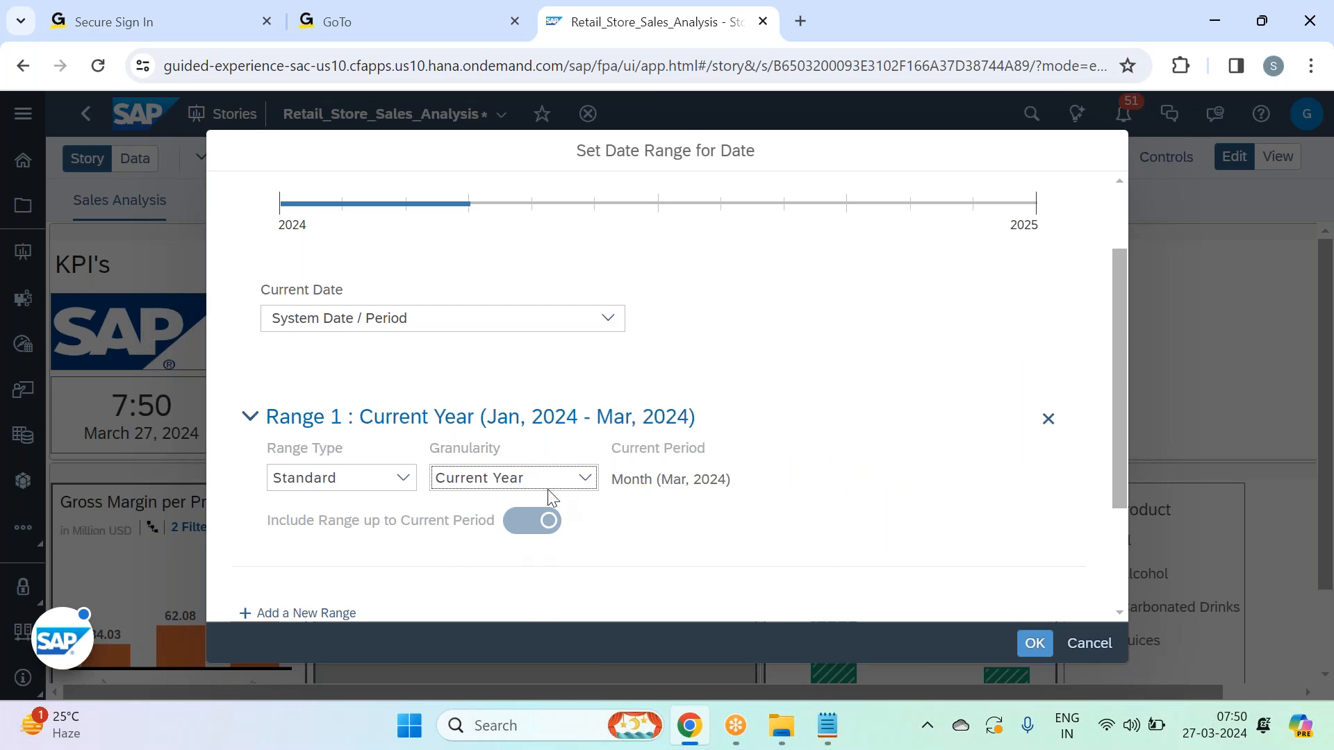
click(582, 481)
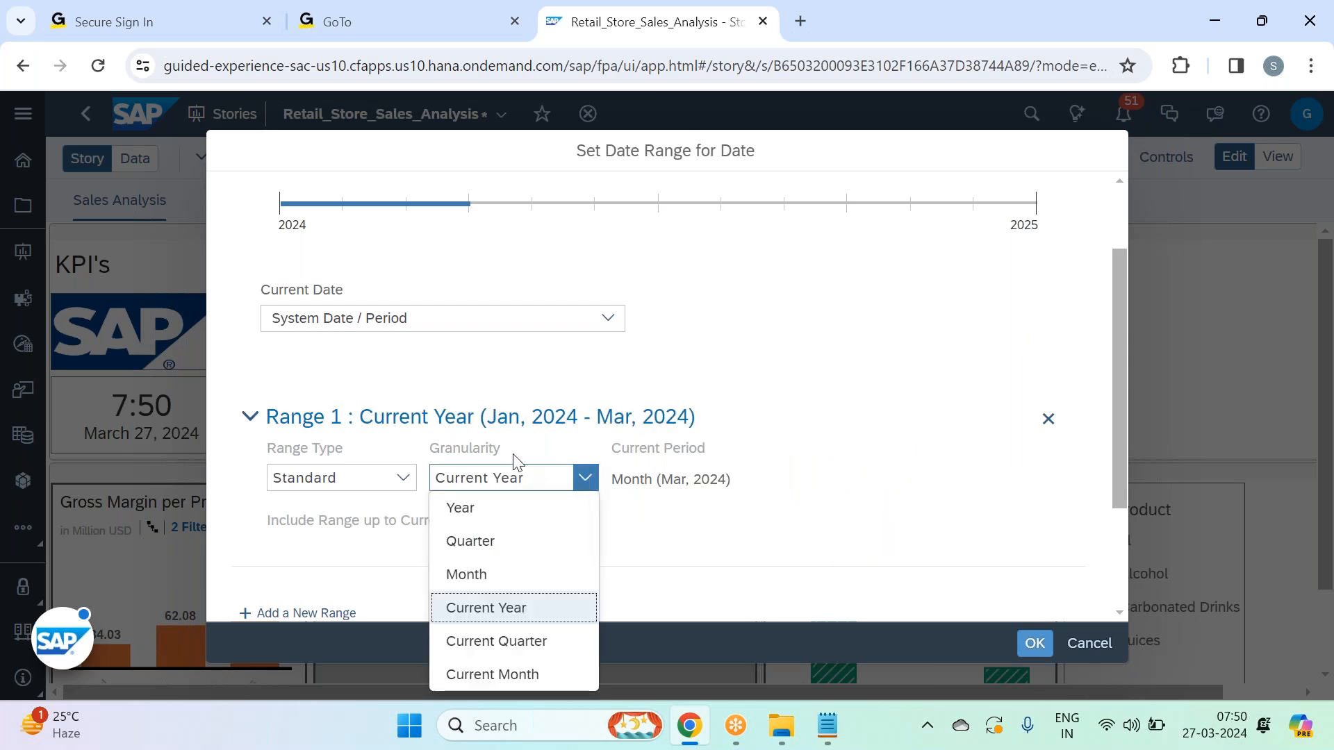
click(706, 420)
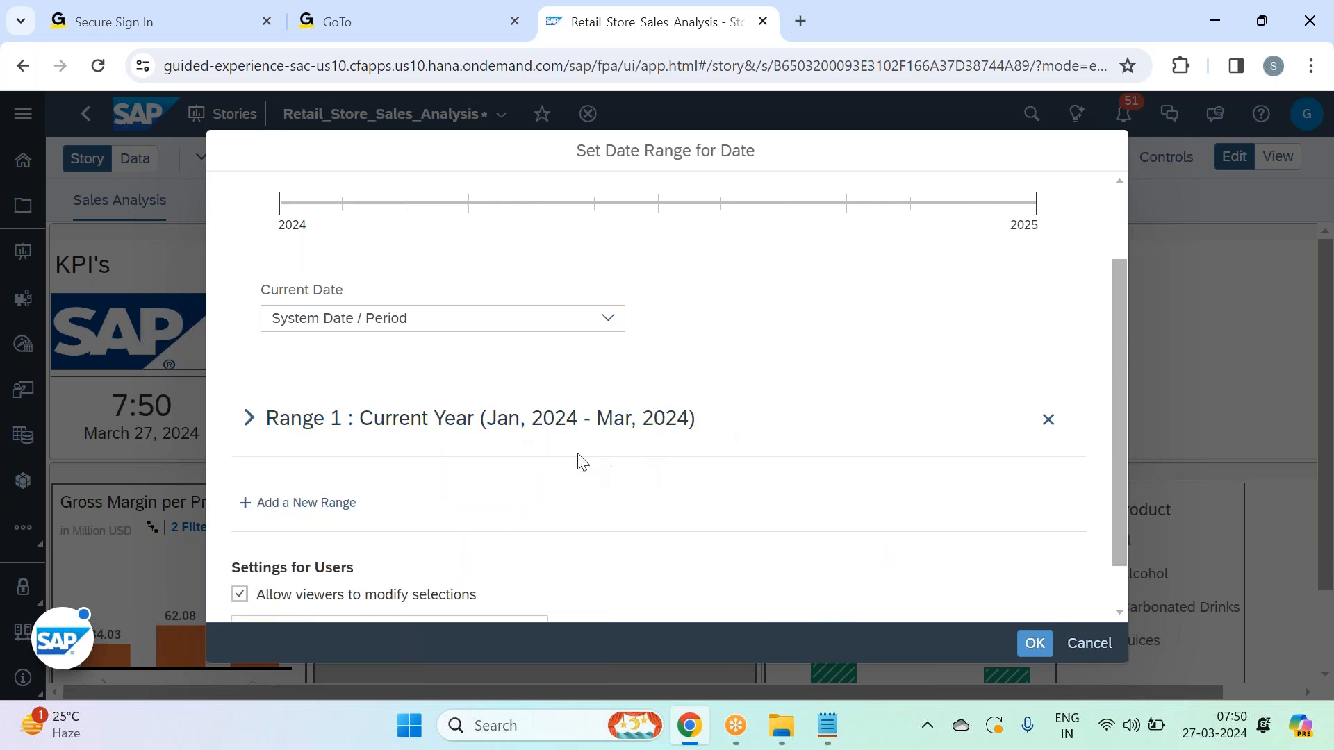
click(251, 416)
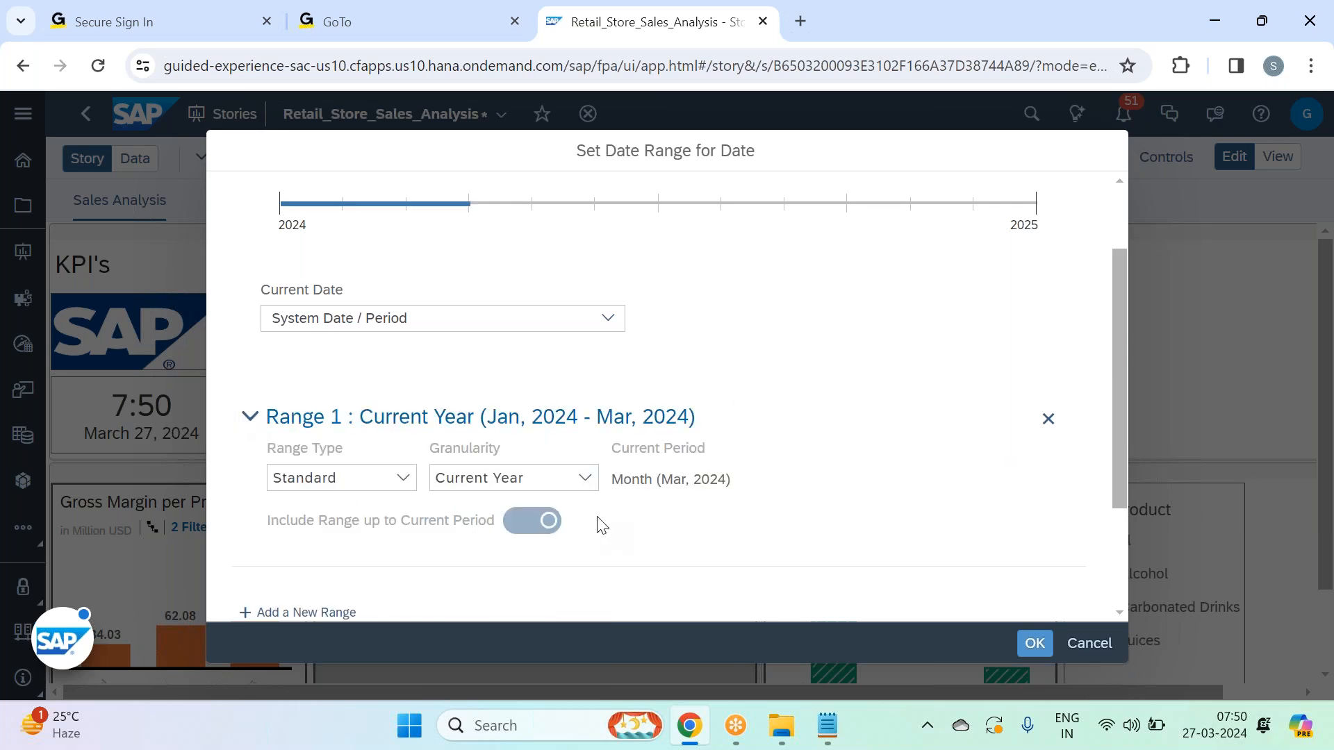
click(585, 480)
click(486, 608)
Switch the granularity of Range 1 to Current Quarter and from there to Current Month.
click(587, 479)
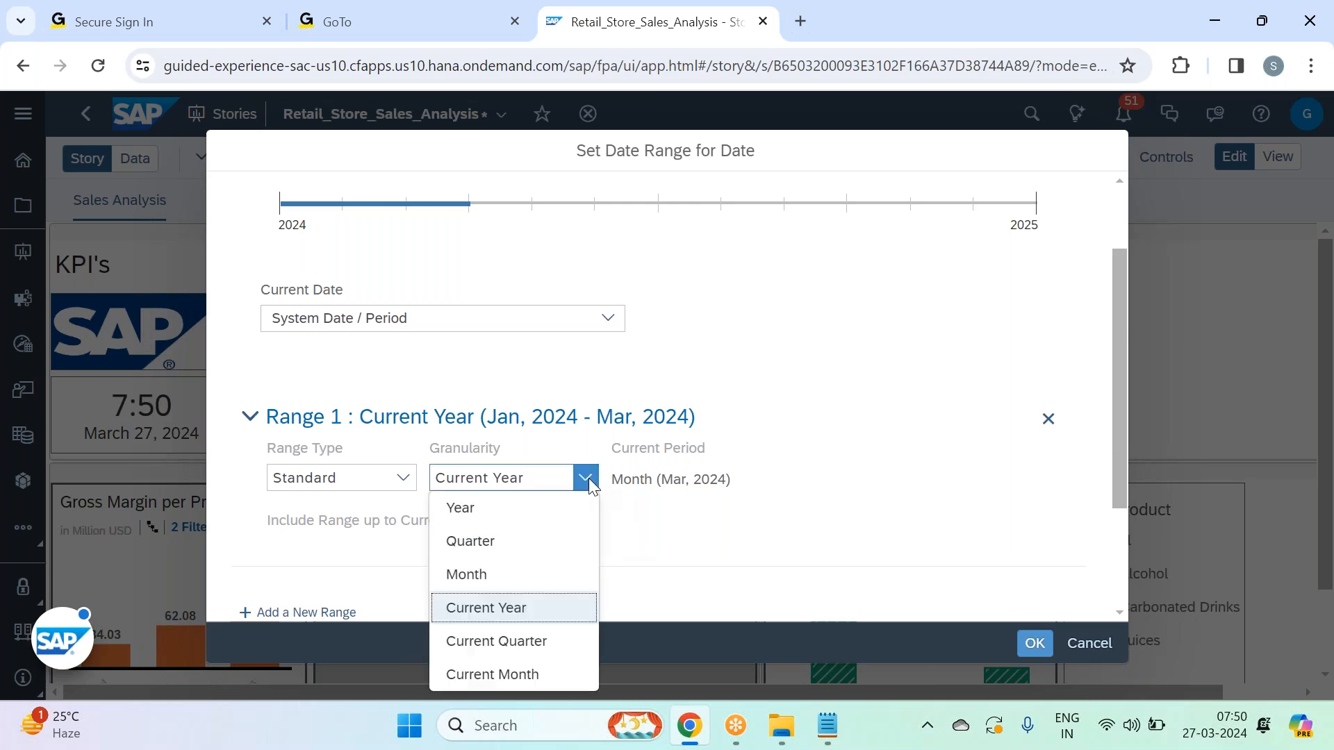
click(518, 643)
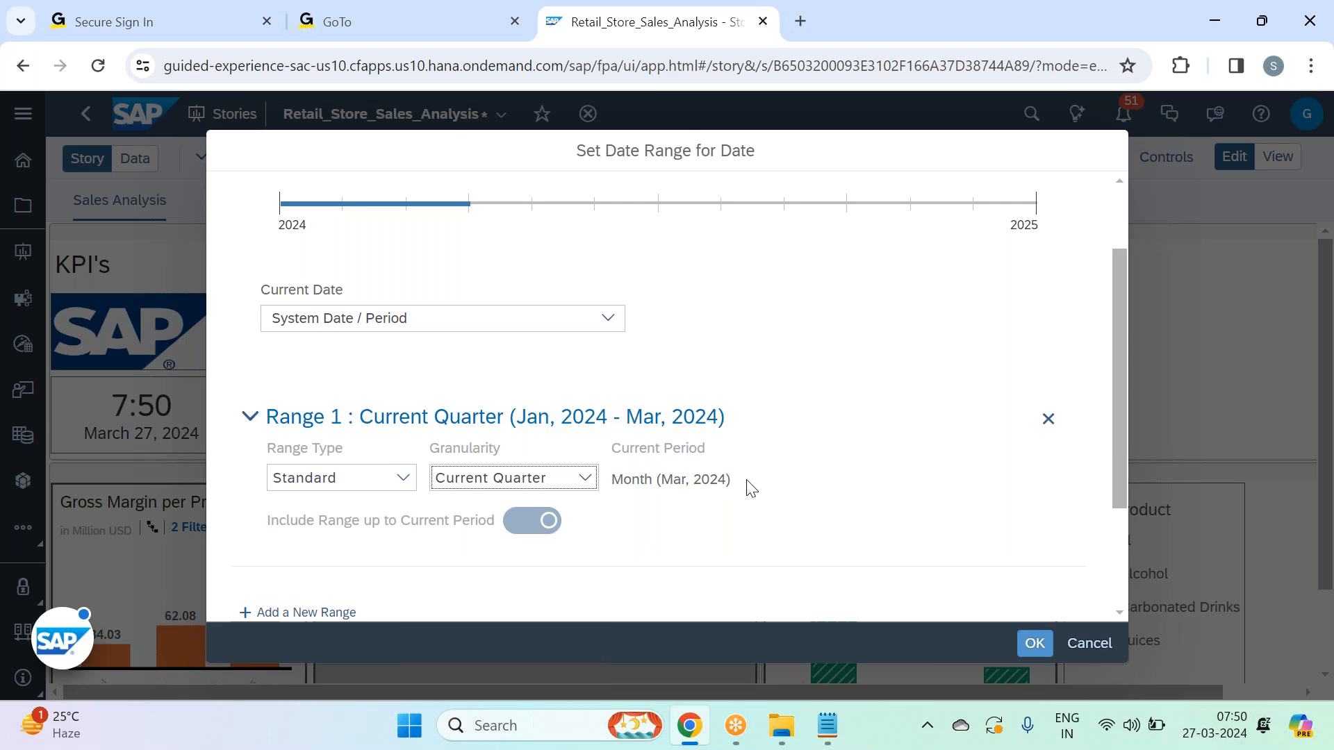
click(585, 478)
click(522, 663)
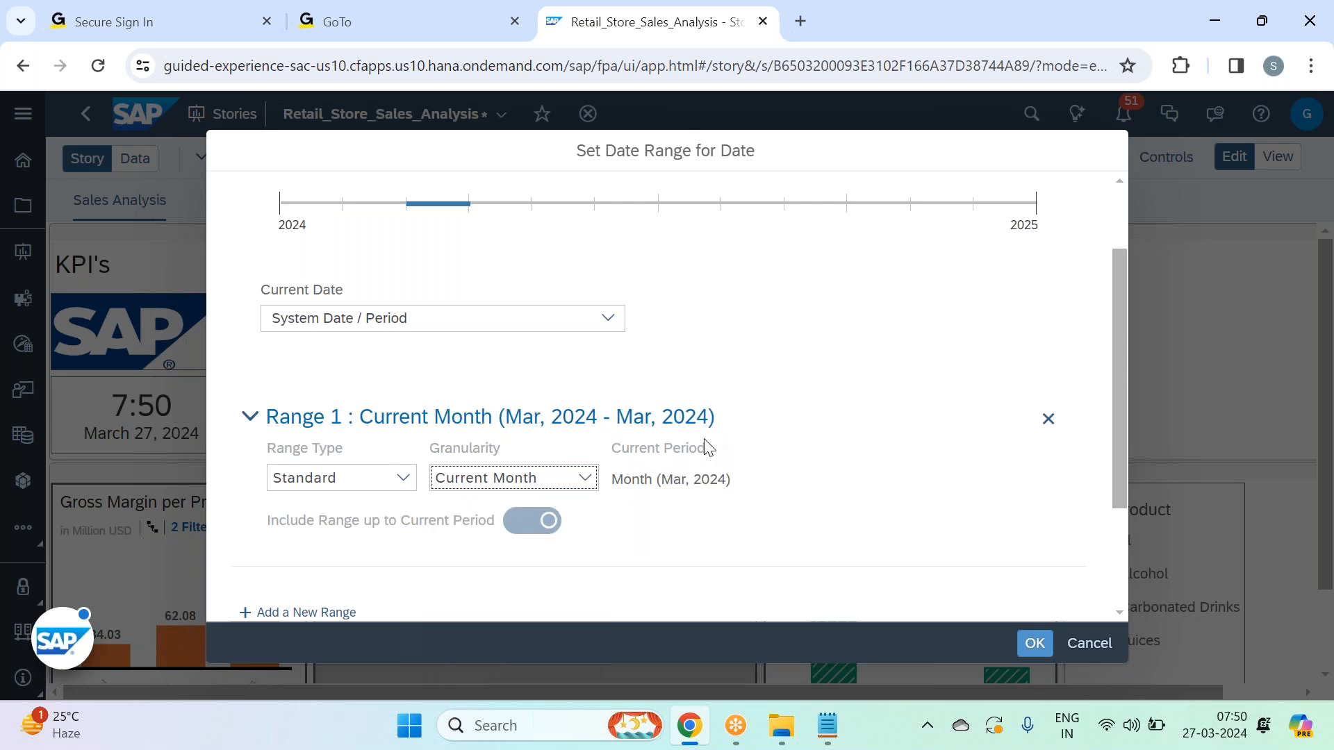
Set the granularity of Range 1 to Month and its range type to Offset.
click(585, 478)
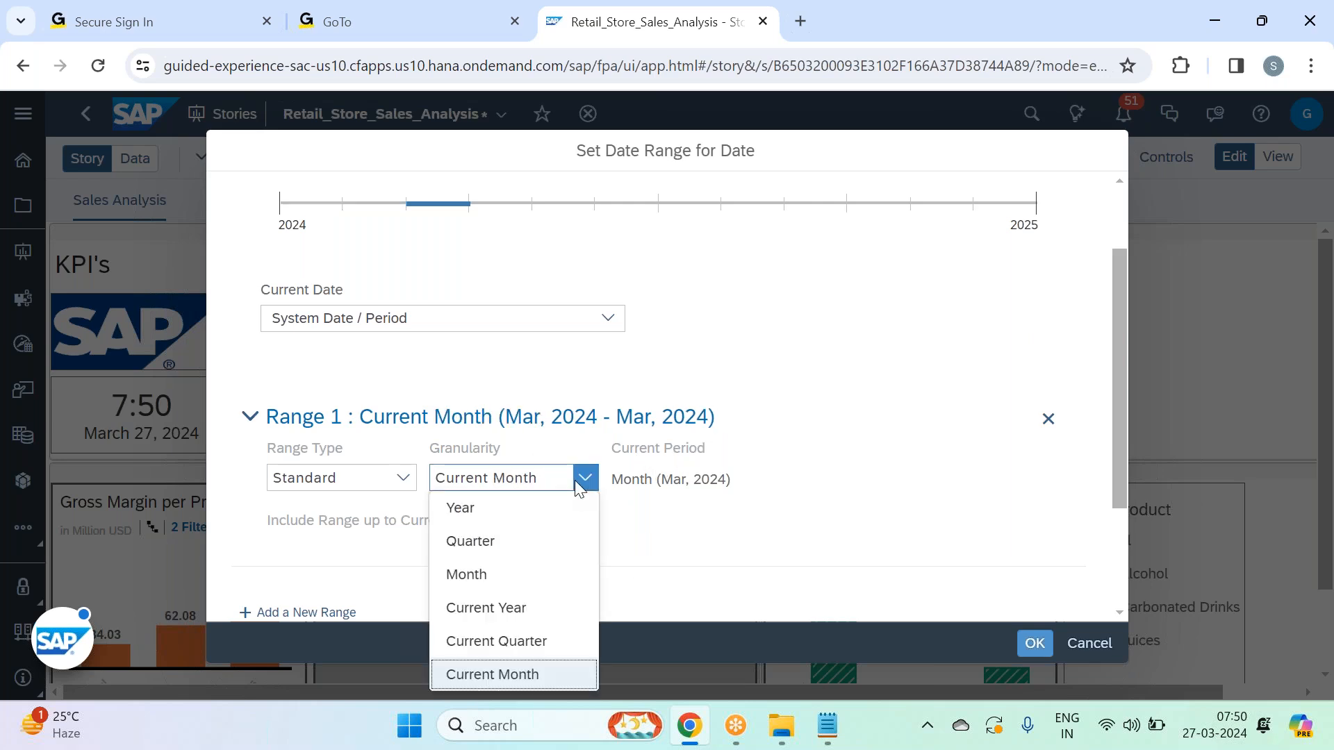
click(504, 578)
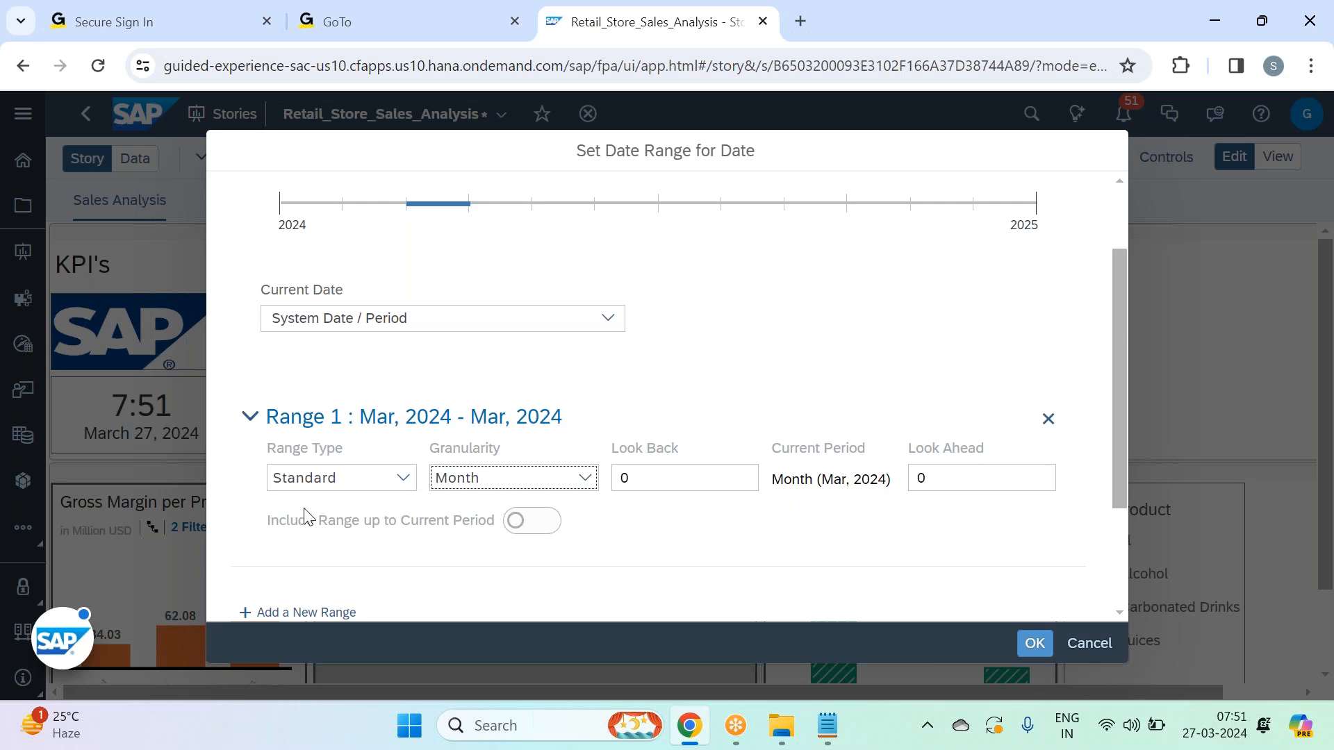
click(404, 478)
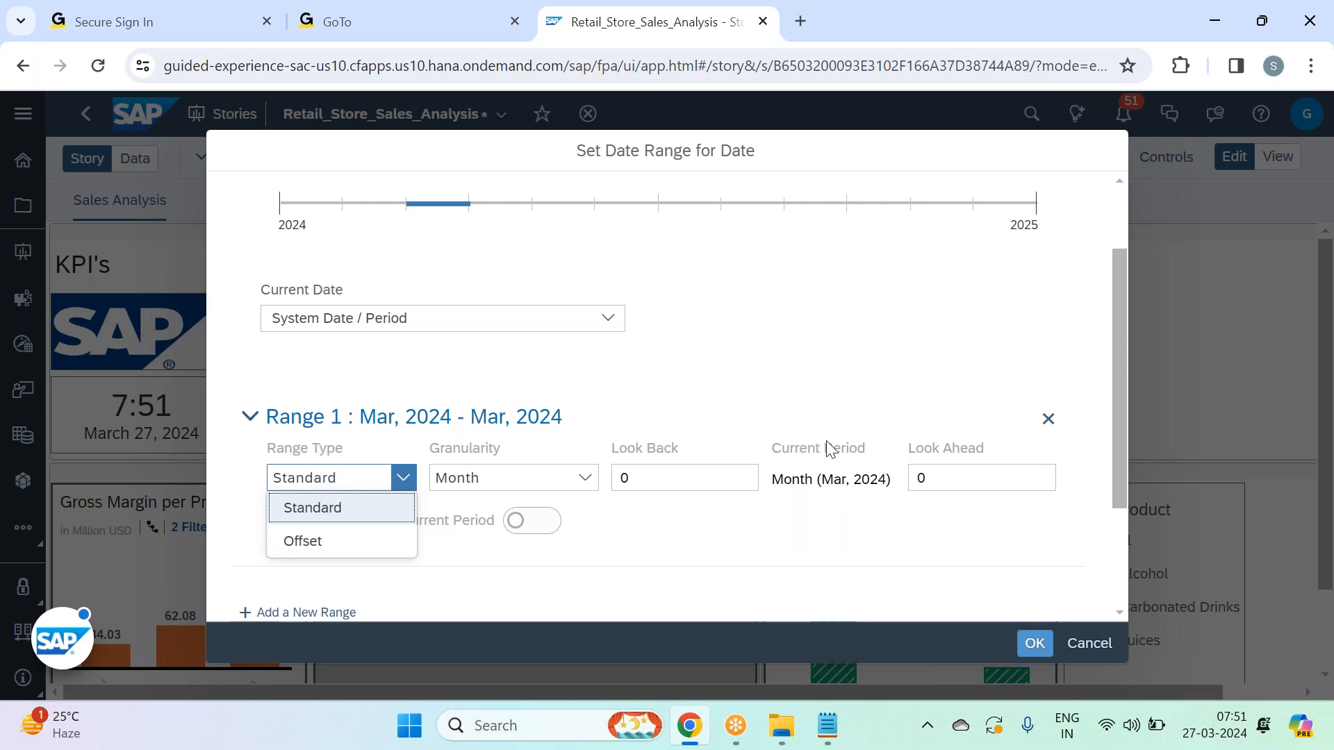
click(303, 541)
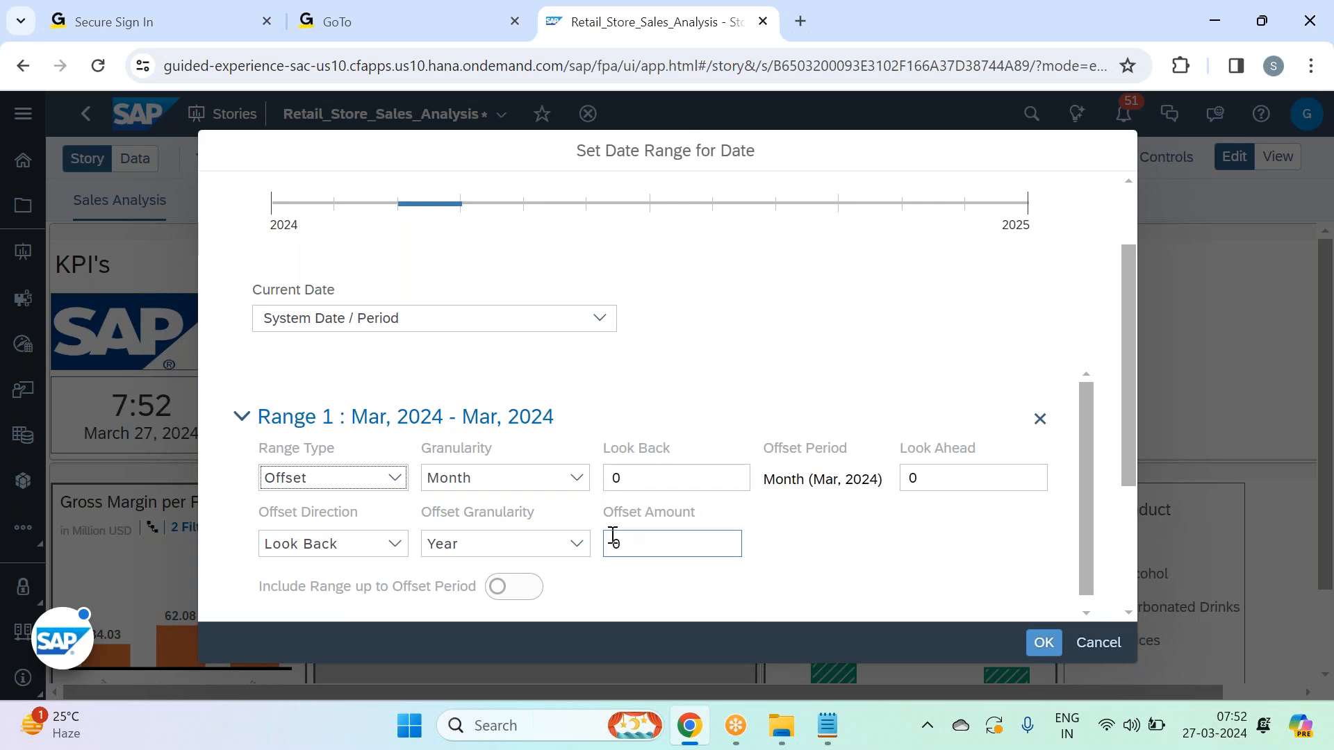
Offset Range 1 back by 1 month, using Month as the offset granularity and Look Back as the direction.
click(580, 546)
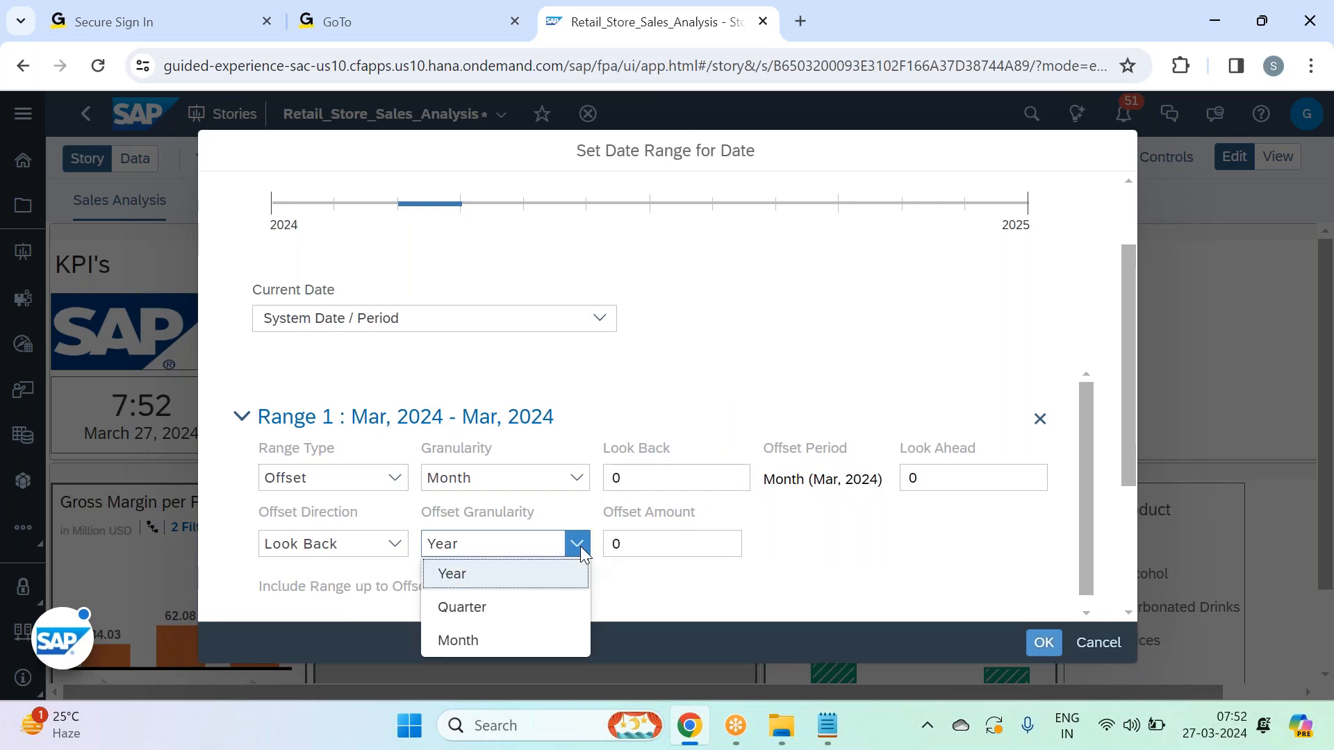
click(503, 643)
click(394, 544)
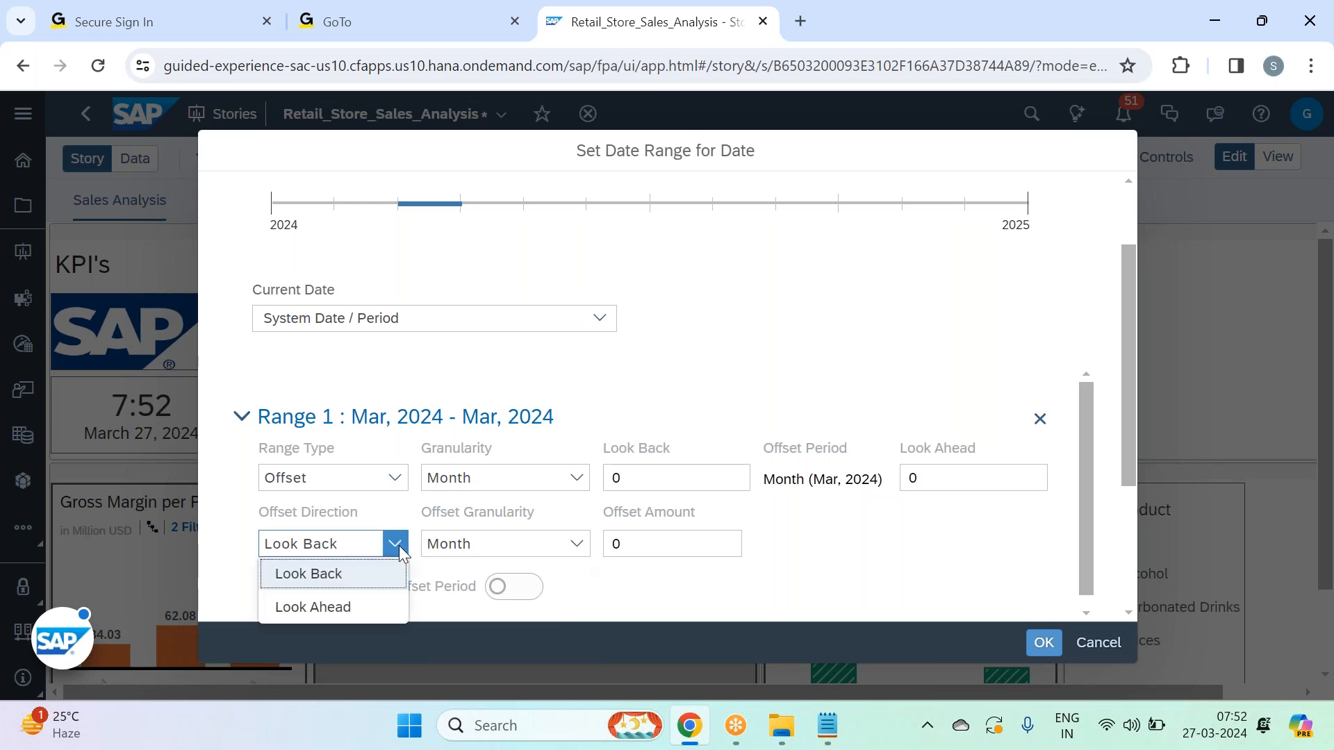
click(683, 544)
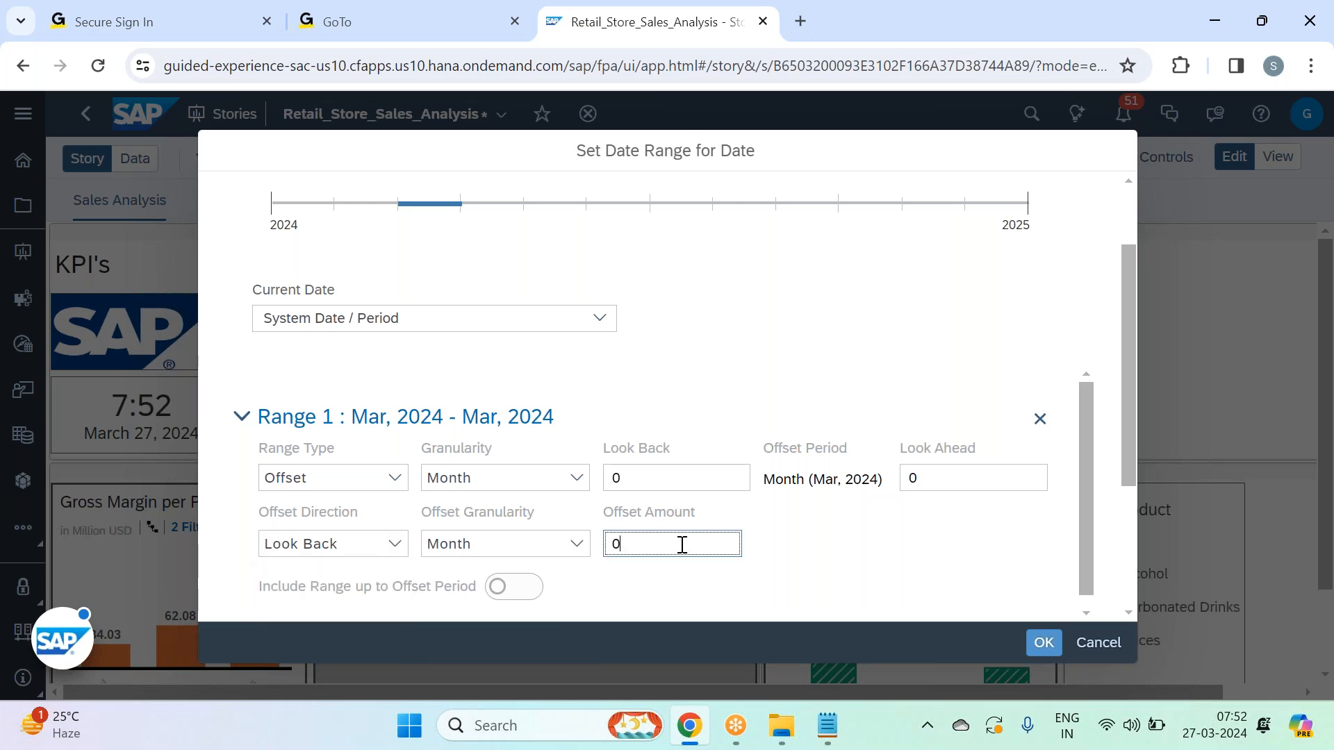
key(BackSpace)
text(1)
click(809, 527)
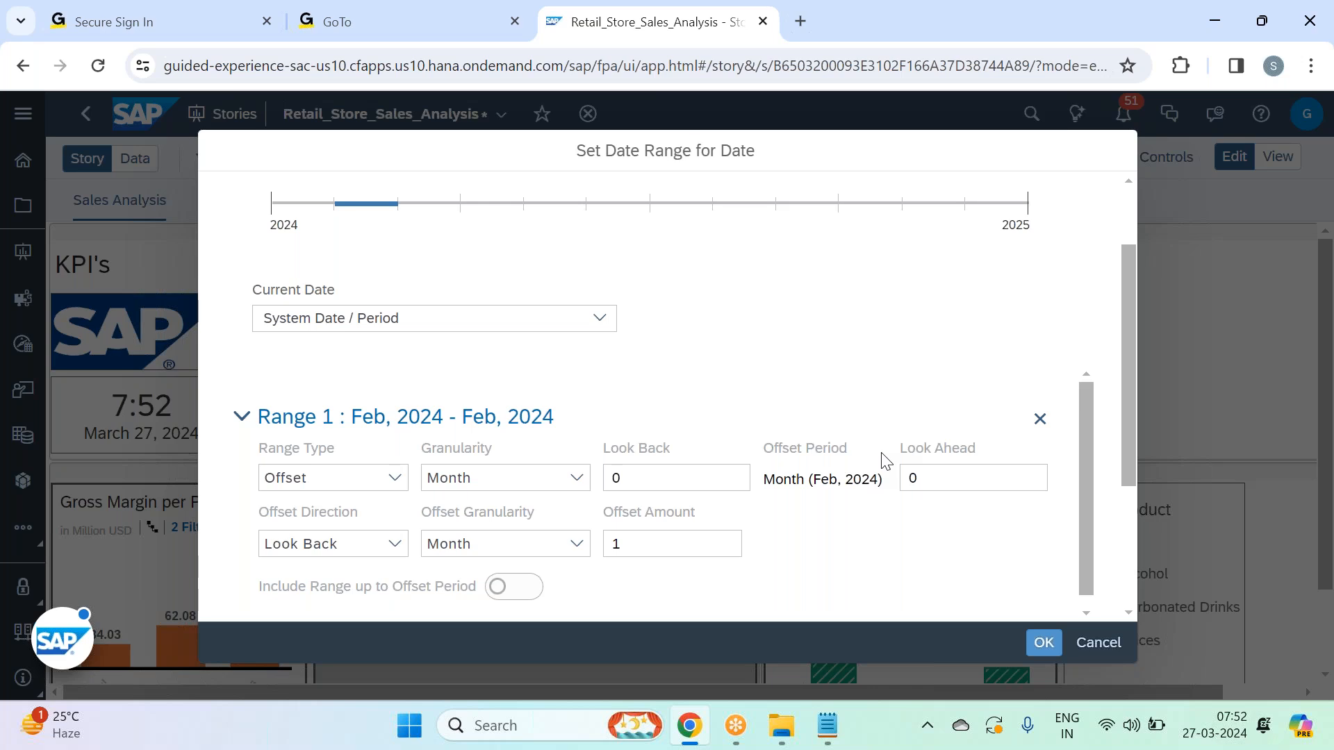
Set Range 1 to look back 5 months from the offset period.
click(673, 479)
double_click(673, 479)
key(BackSpace)
text(5)
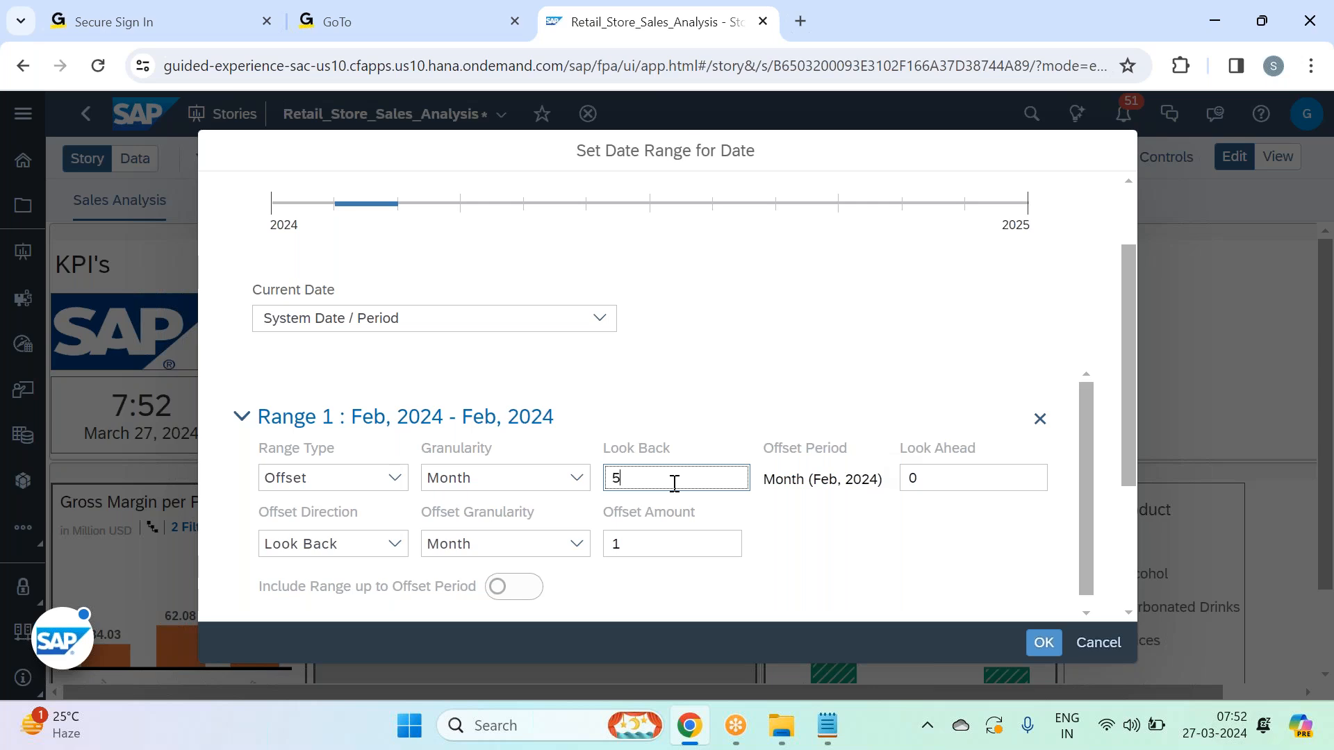
click(729, 382)
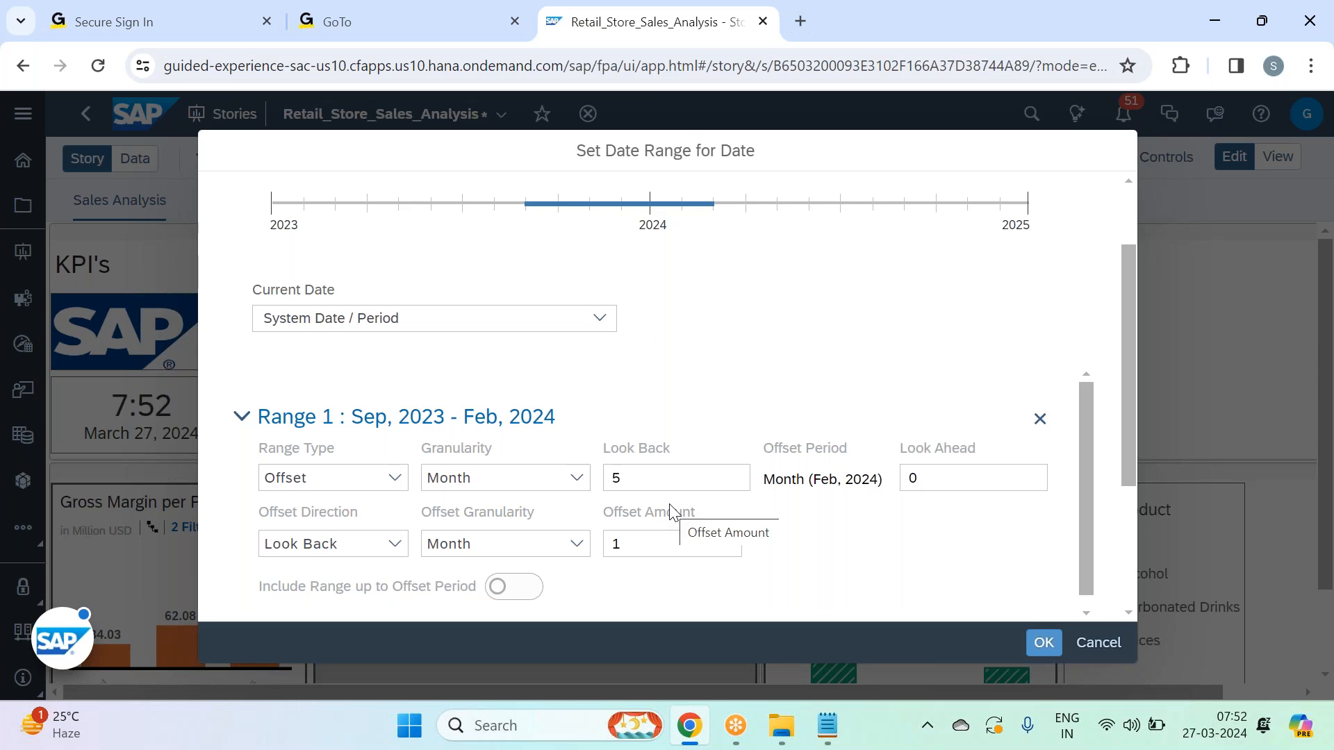
Change the offset direction of Range 1 to Look Ahead and reset its look-back value to 0.
click(614, 478)
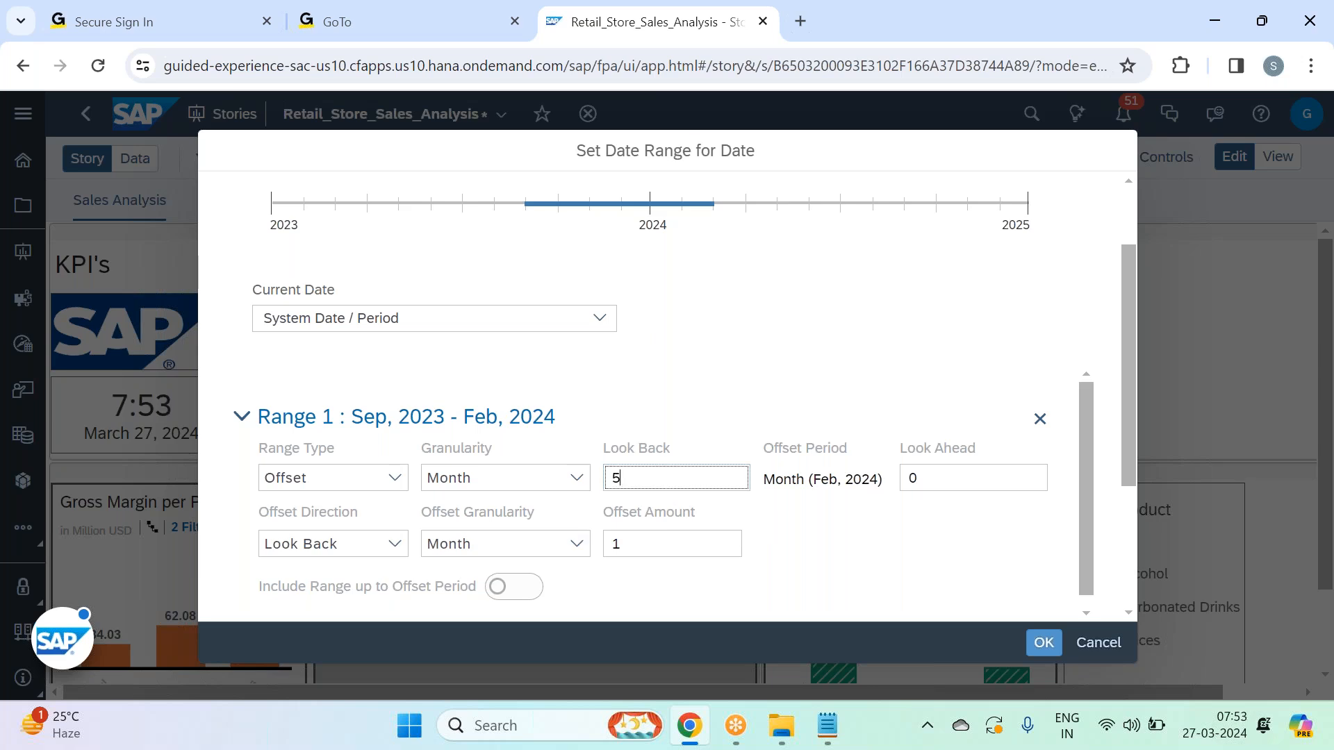
click(387, 545)
click(366, 607)
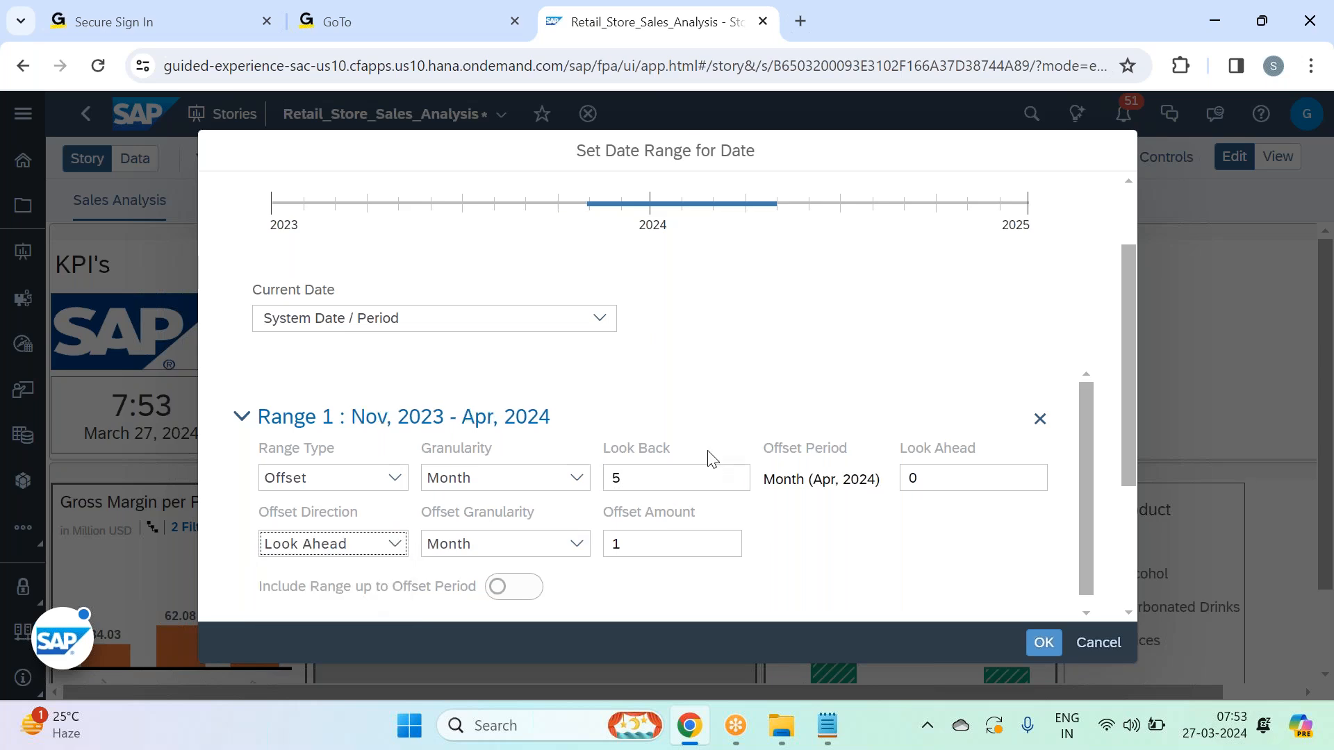
click(701, 478)
key(BackSpace)
text(0)
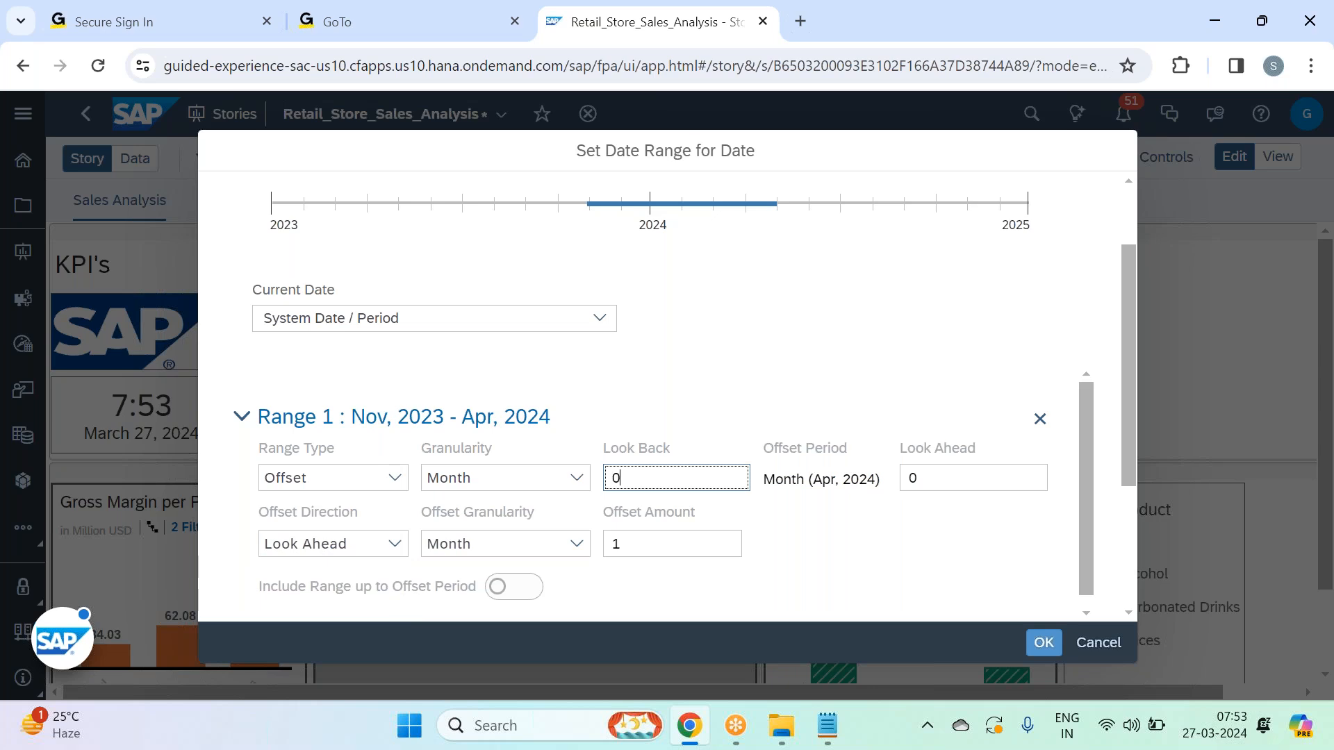
click(752, 400)
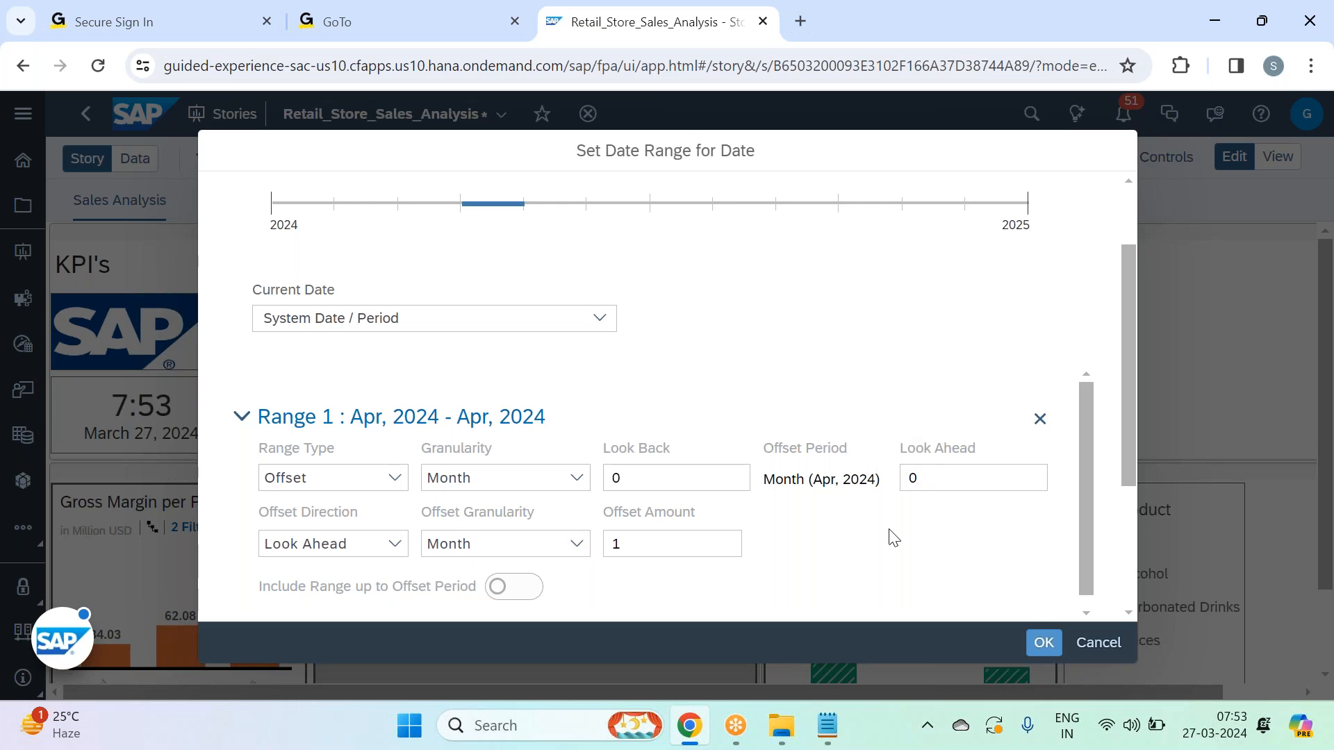
Set Range 1 to look ahead 5 months from the offset period.
click(955, 469)
key(BackSpace)
text(5)
click(911, 397)
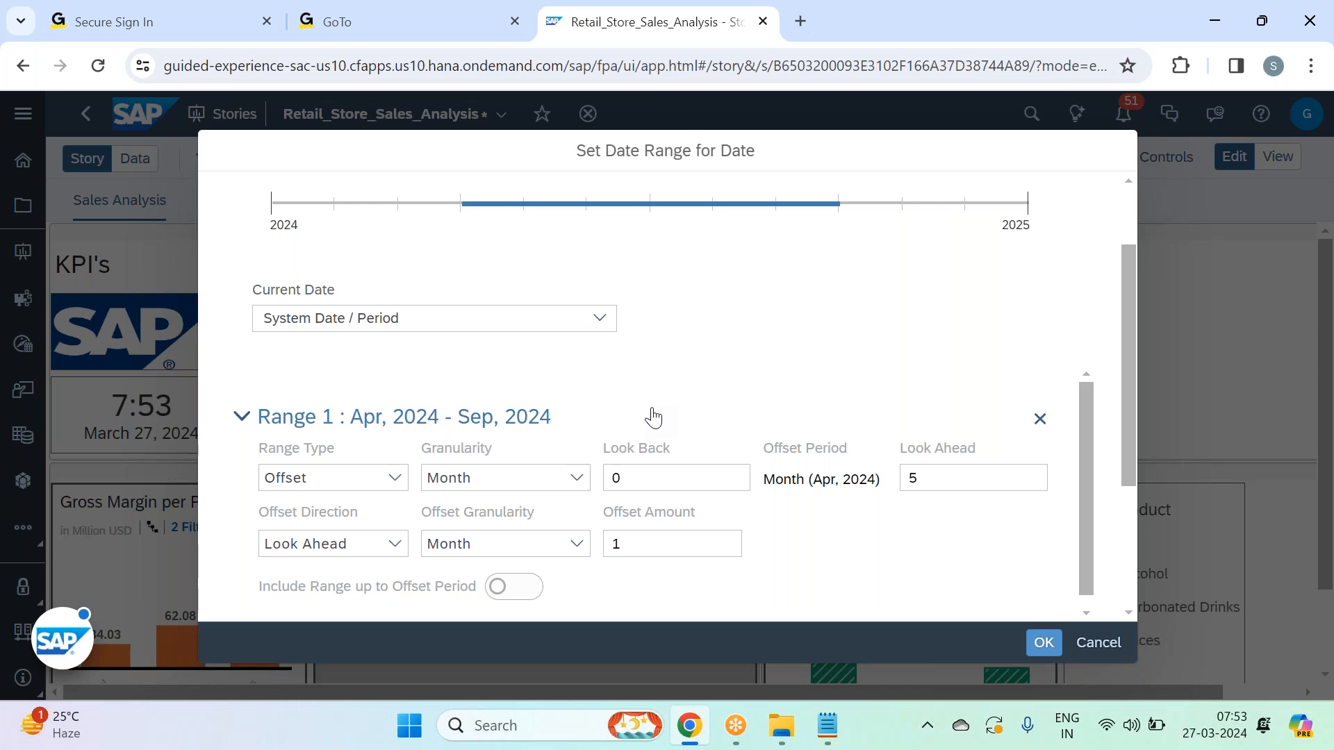
Change both the offset granularity and the granularity of Range 1 to Quarter.
click(582, 544)
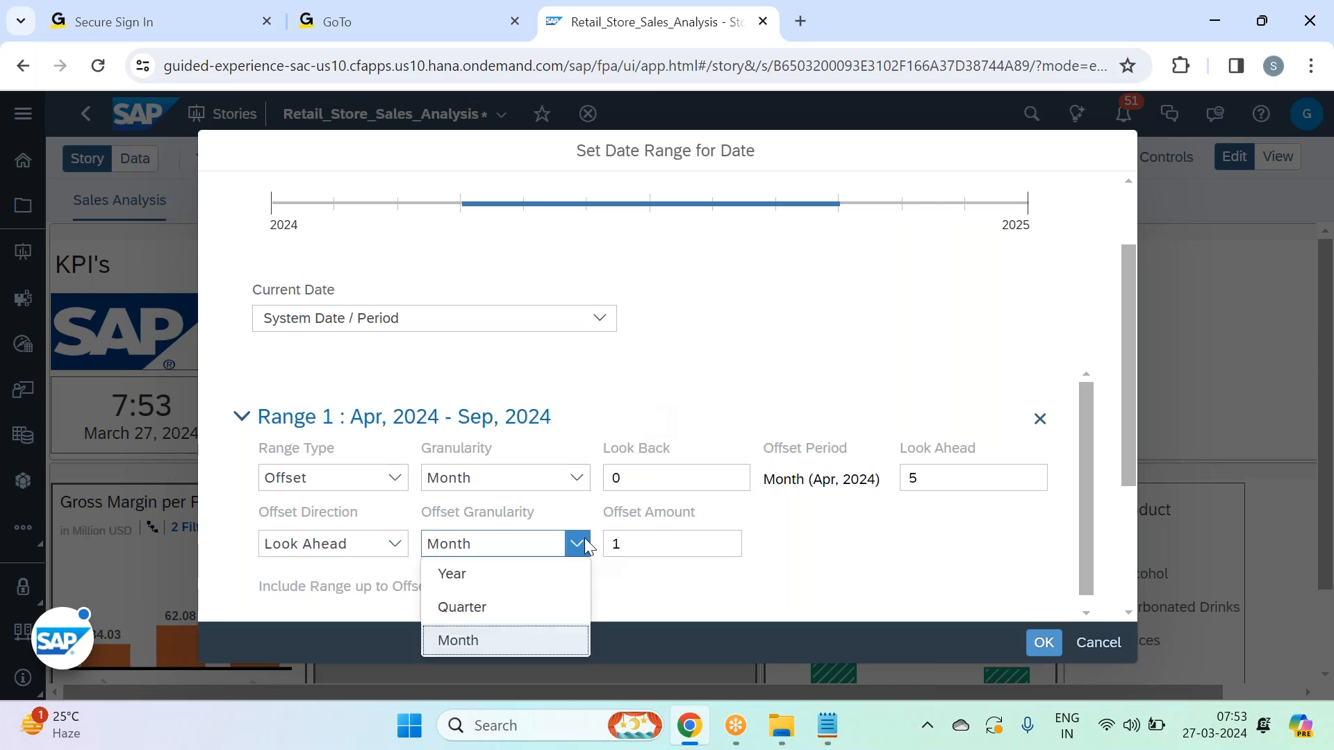
click(495, 609)
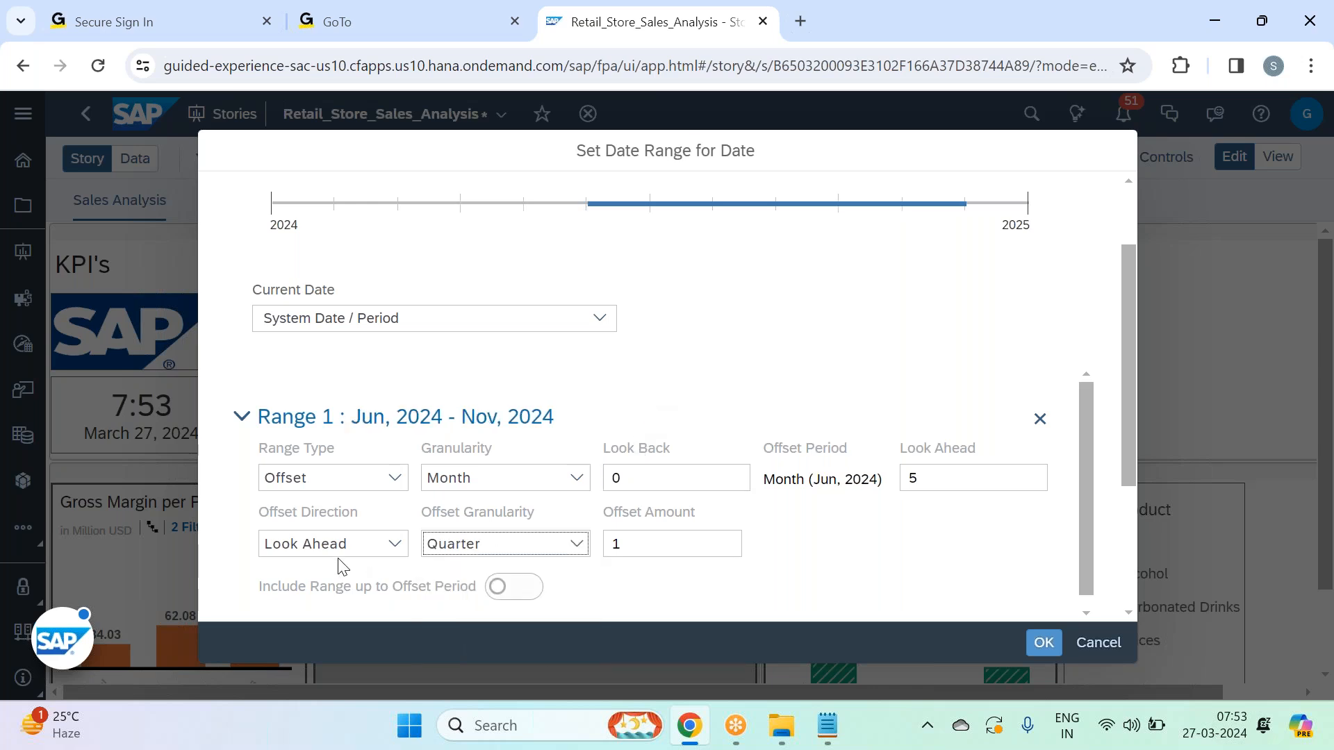
click(644, 539)
click(576, 479)
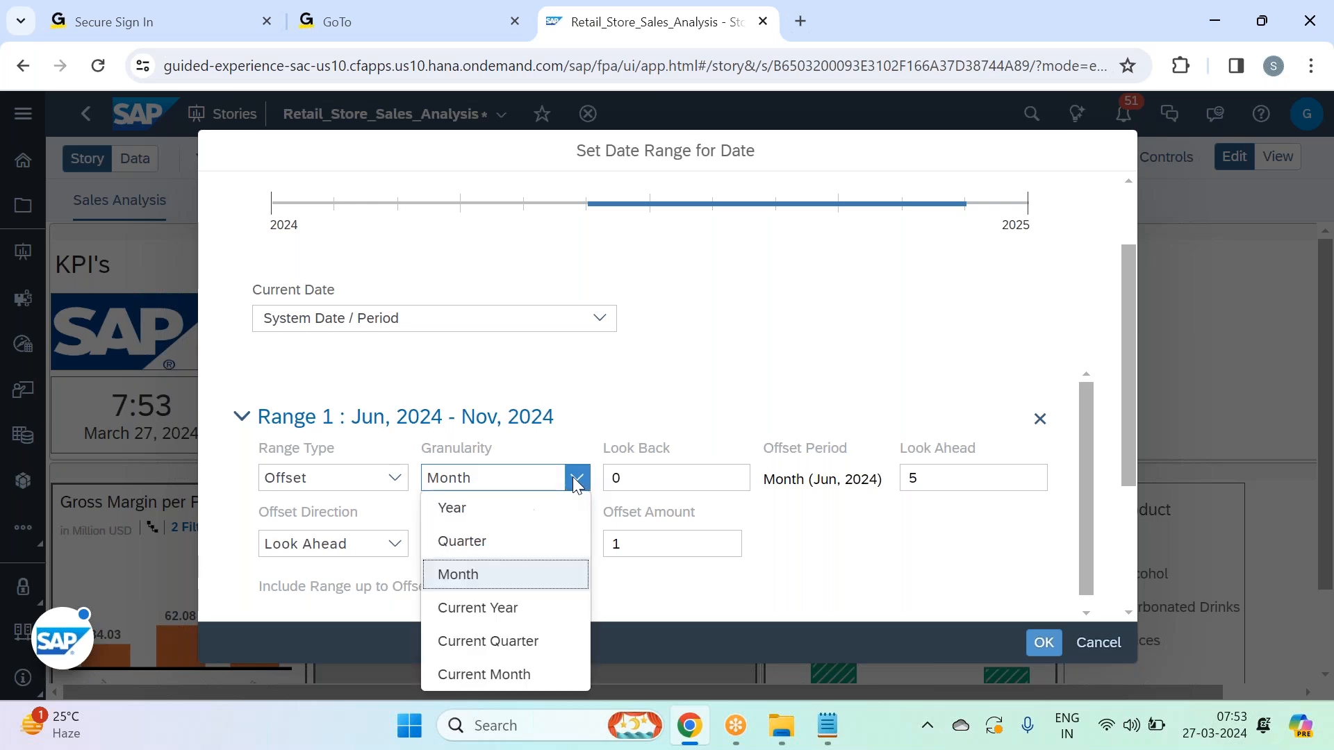
click(463, 541)
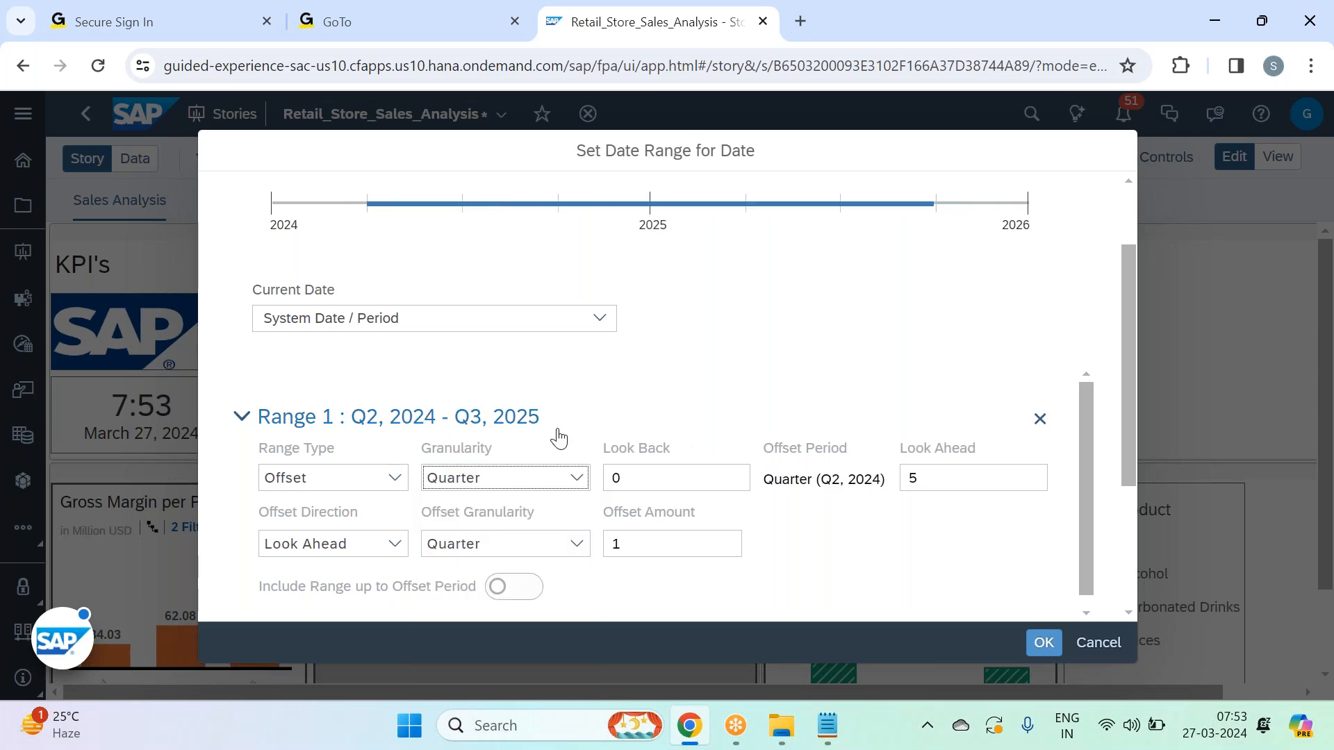
Reset the look-ahead value of the offset Range 1 to 0.
click(971, 477)
key(BackSpace)
text(0)
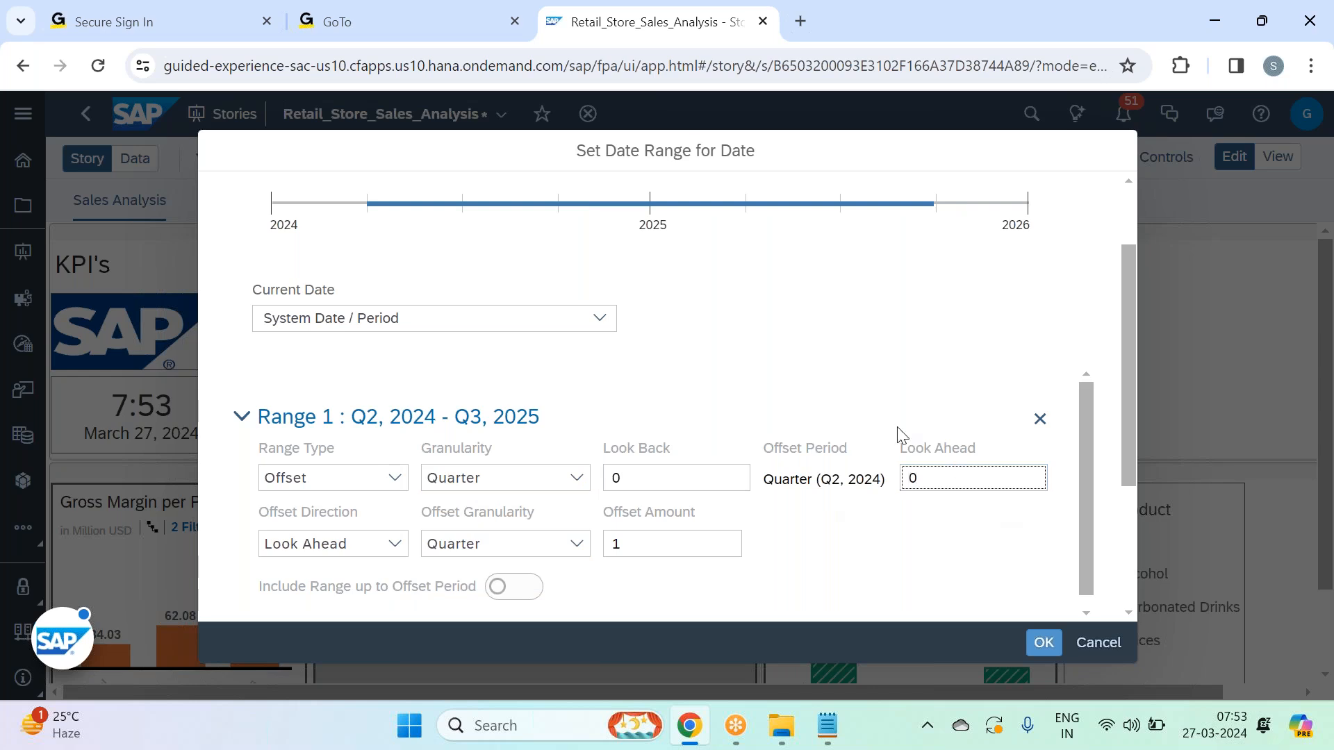
click(876, 373)
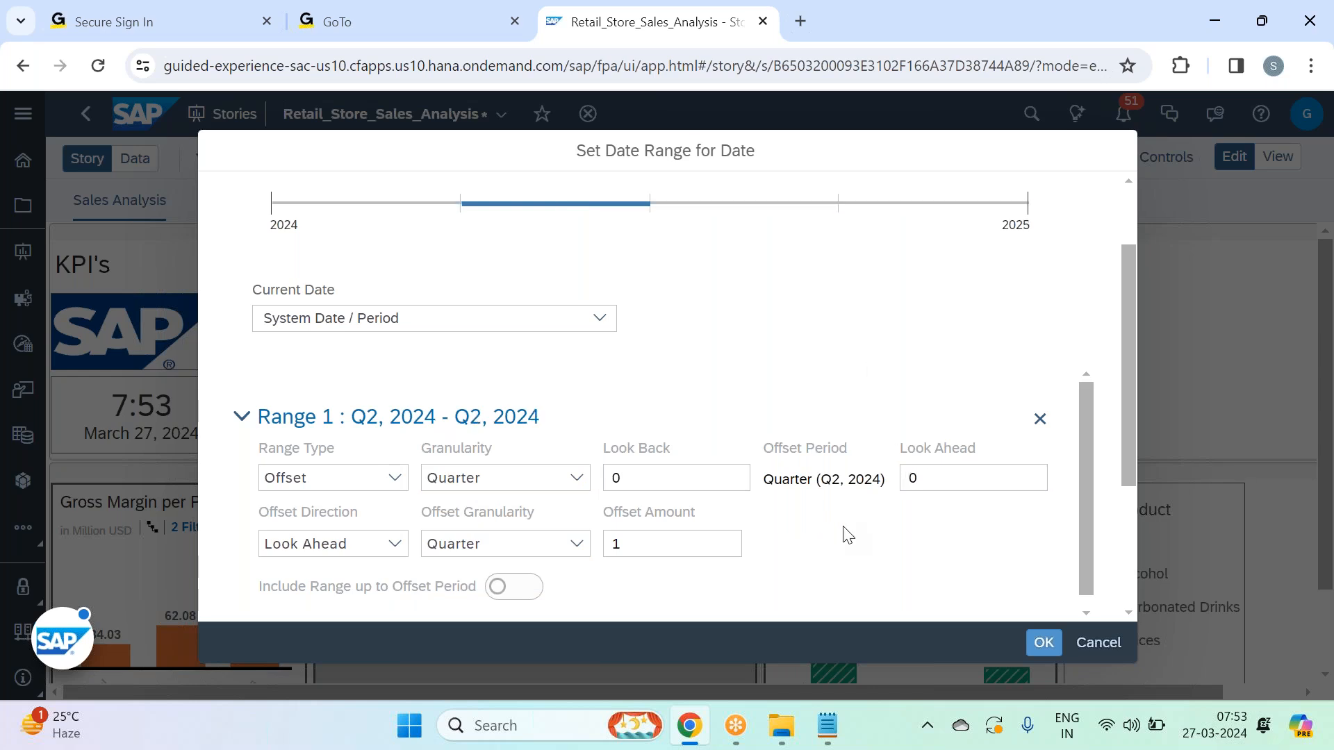
Set the offset direction of Range 1 to Look Back and its offset granularity to Year, with an offset amount of 1.
click(394, 545)
click(309, 574)
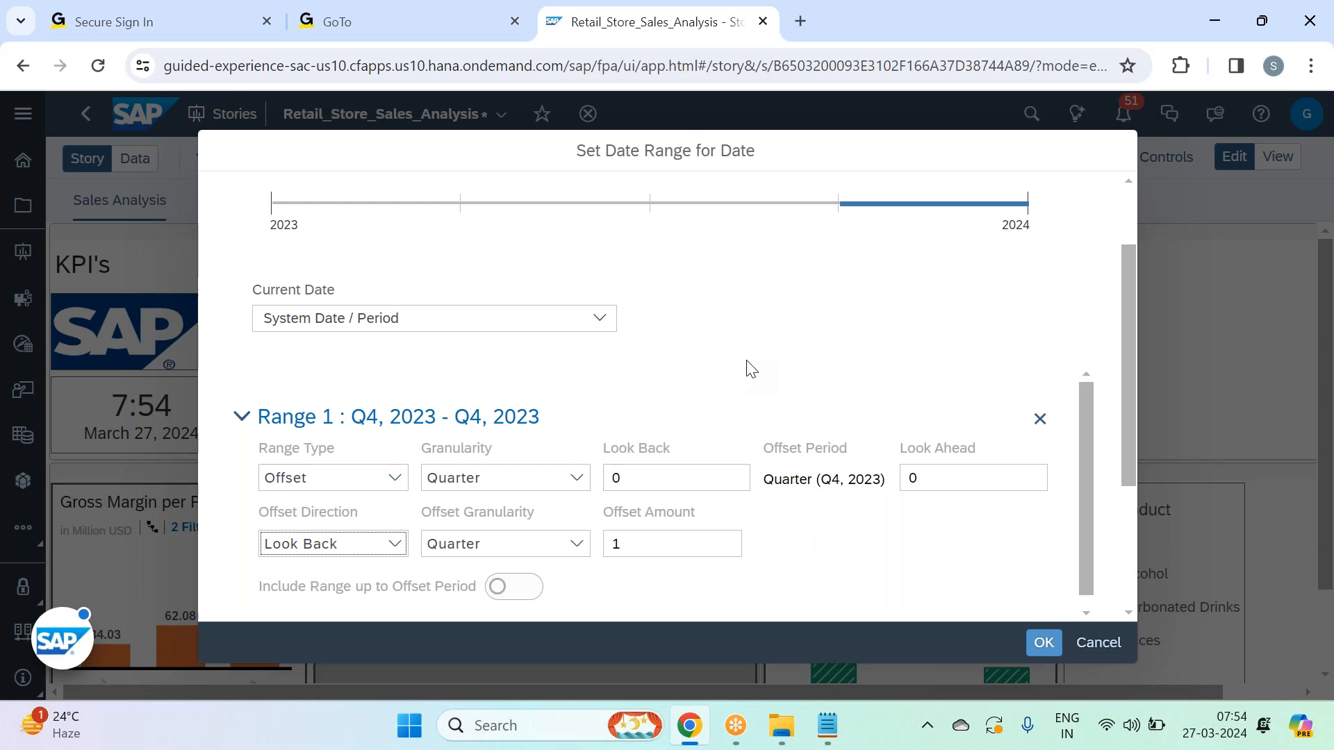
click(576, 544)
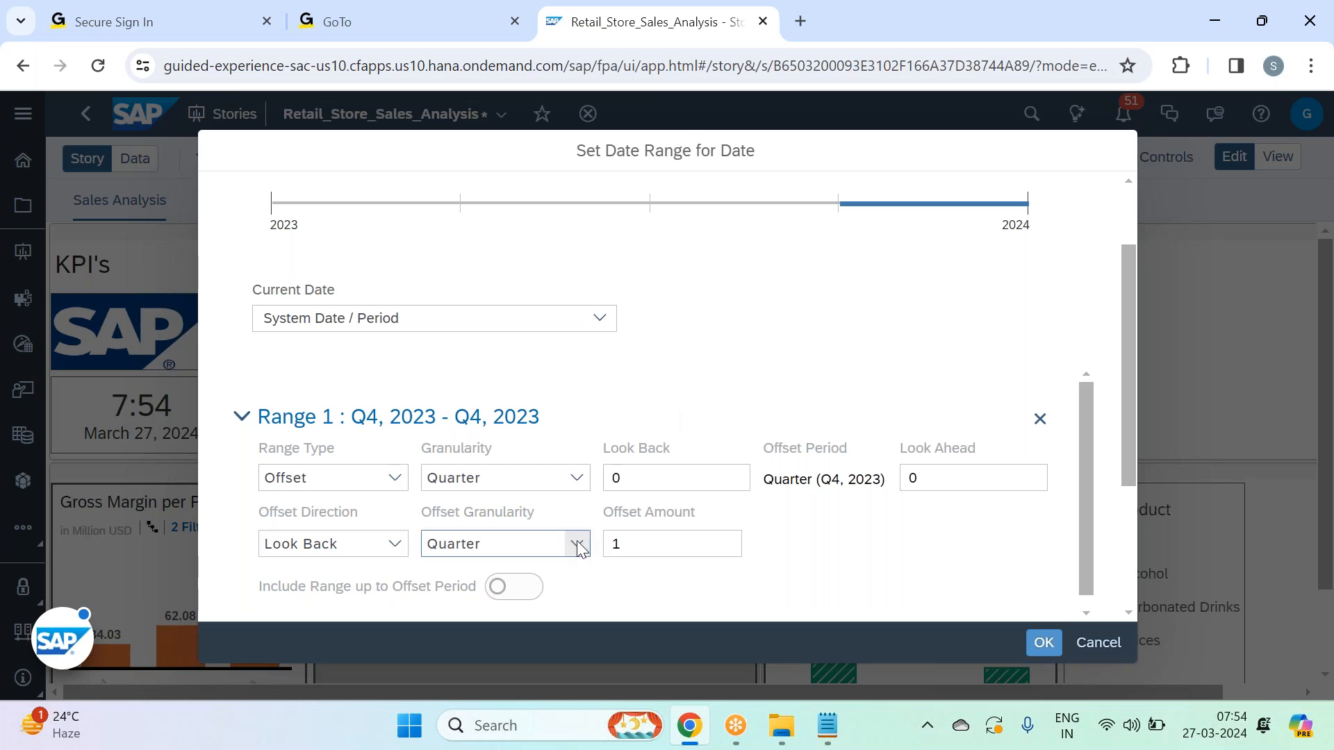
click(495, 572)
click(626, 544)
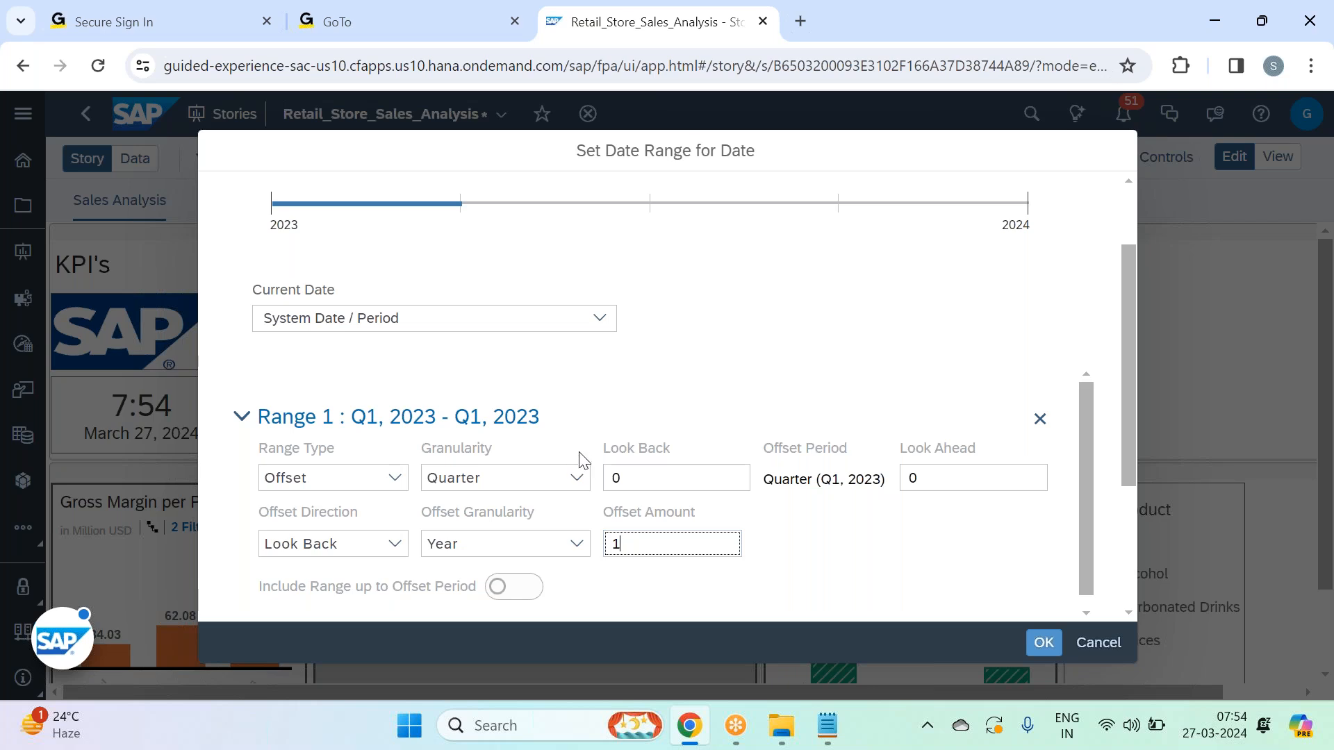
click(348, 420)
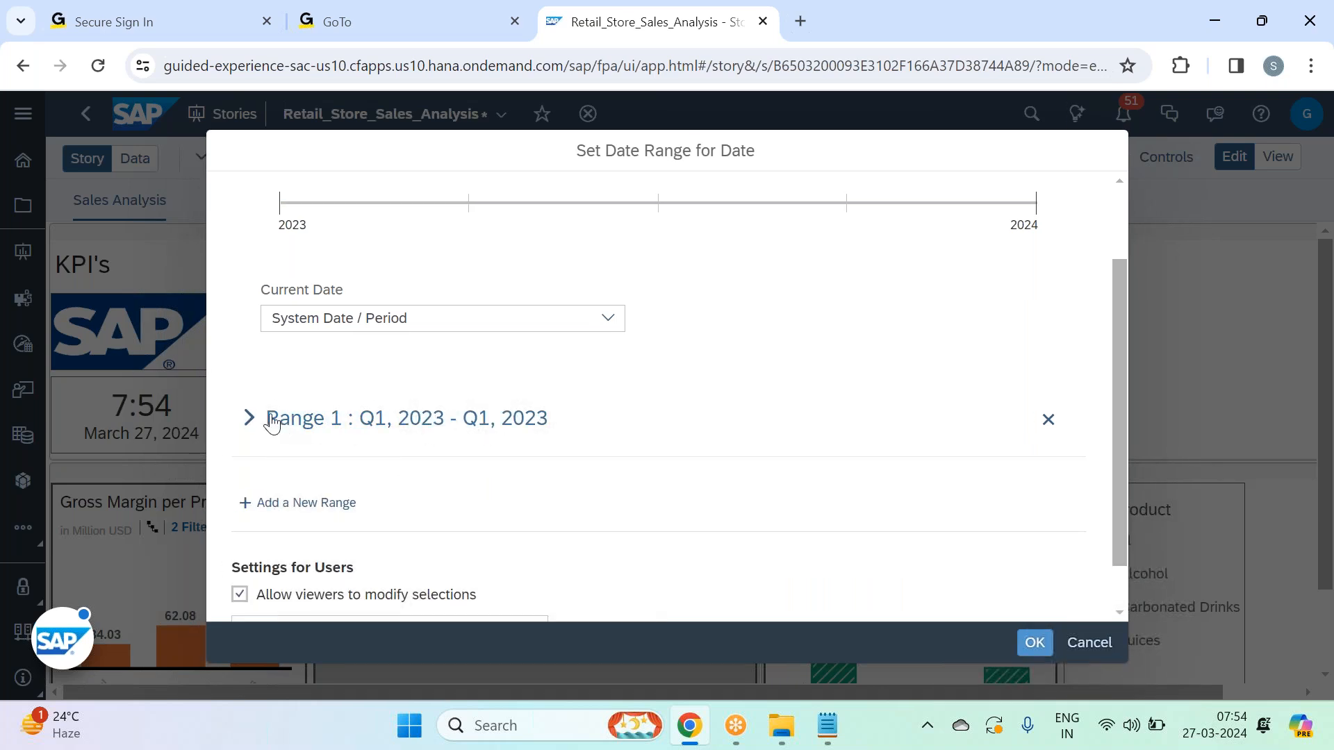
click(250, 418)
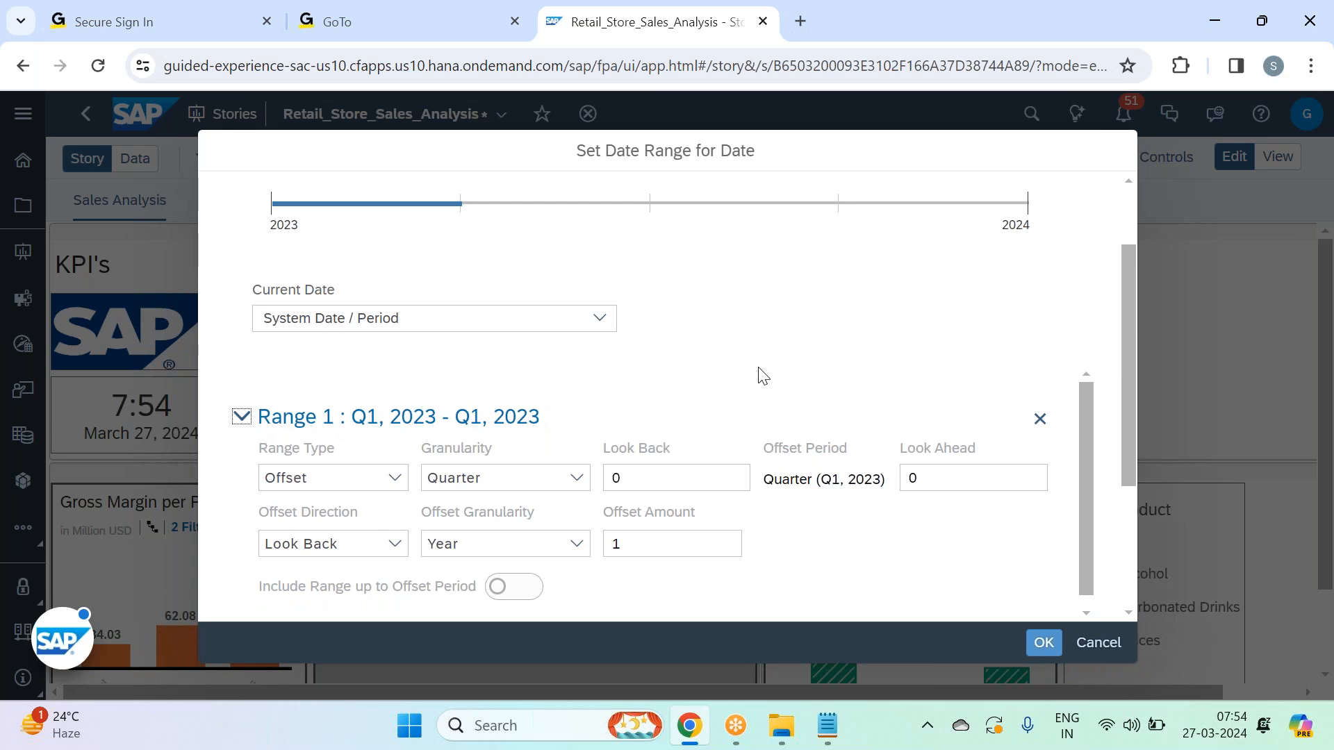
Change the granularity of Range 1 to Month and set its look-ahead value to 5.
click(634, 546)
click(578, 487)
click(514, 576)
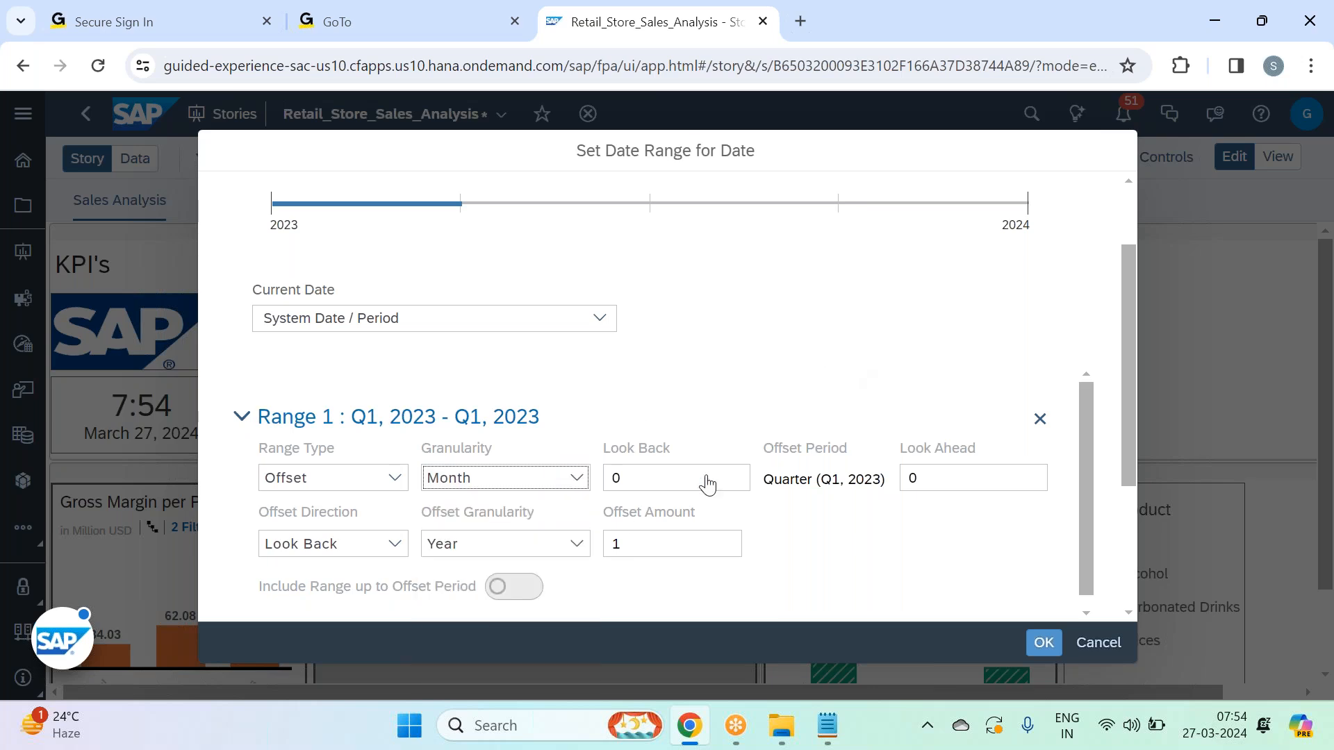
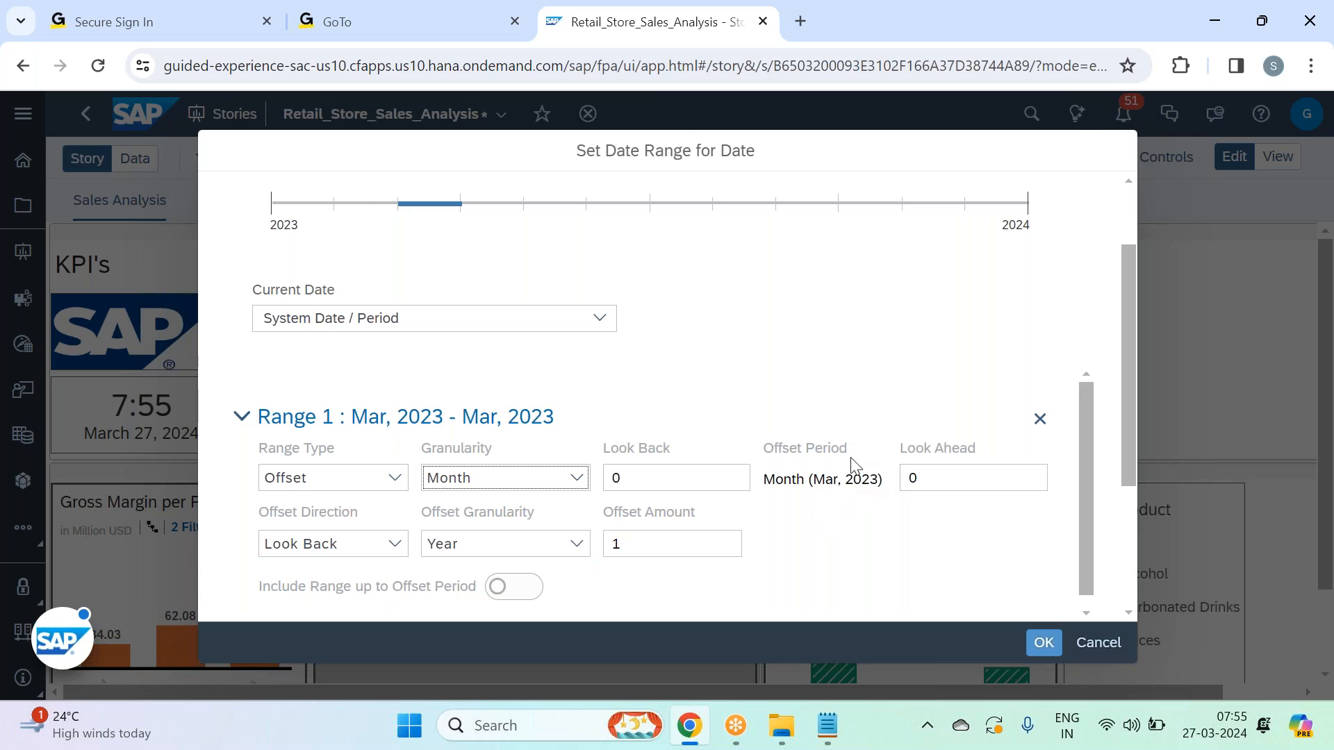
click(995, 478)
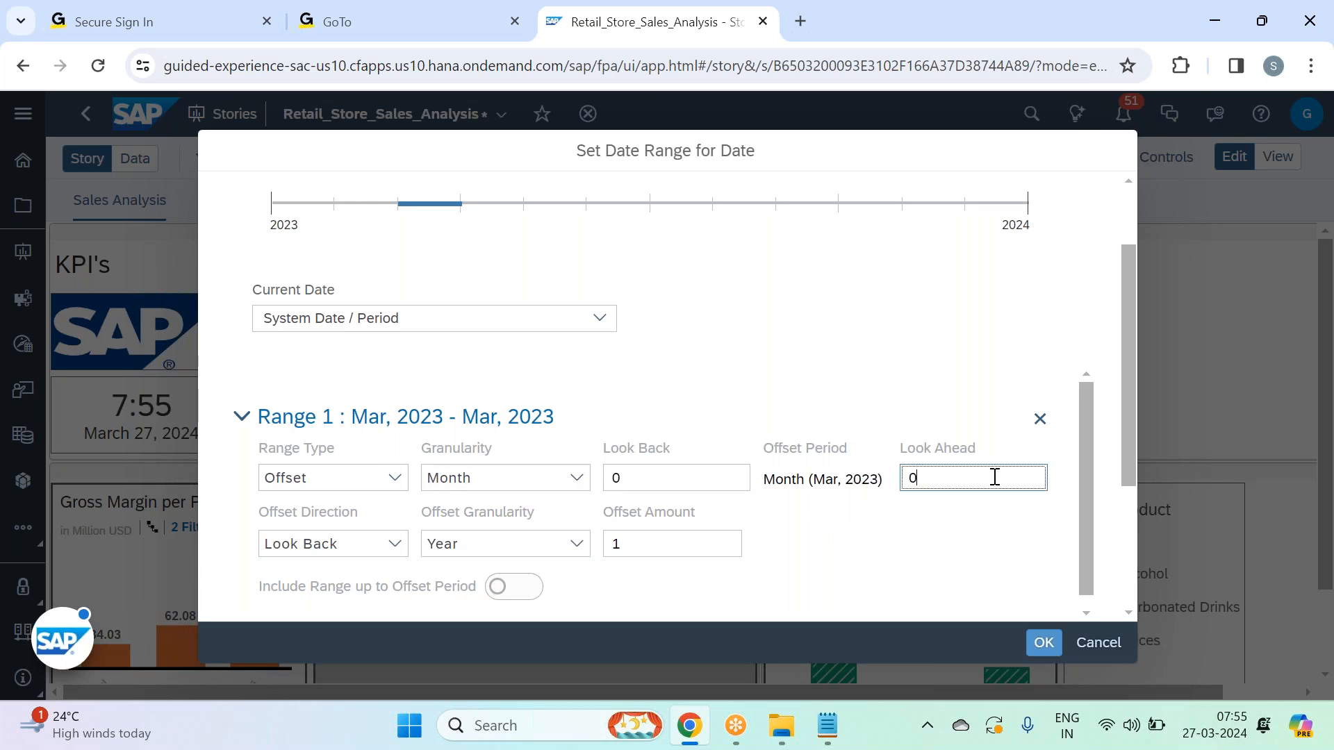
key(BackSpace)
text(5)
click(915, 396)
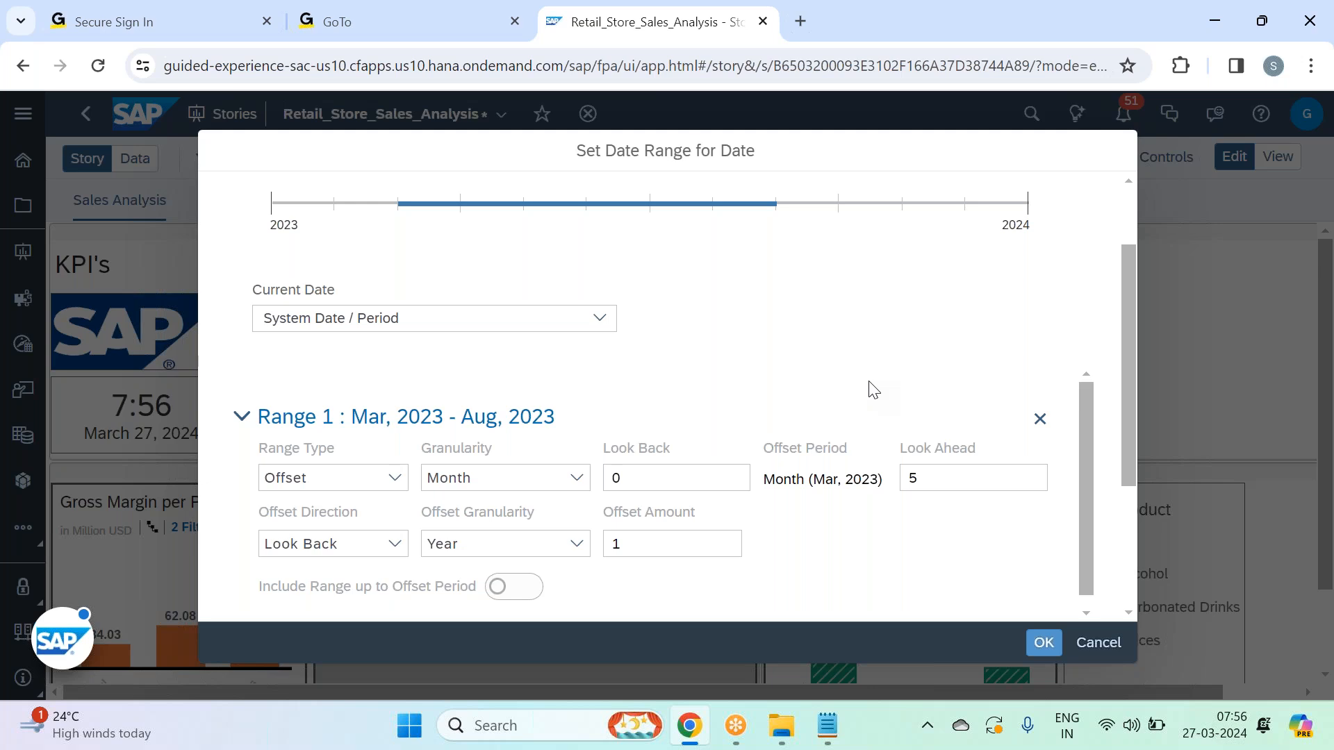
Create a current date input control named Input Date with the type Custom Current Date / Period.
click(599, 319)
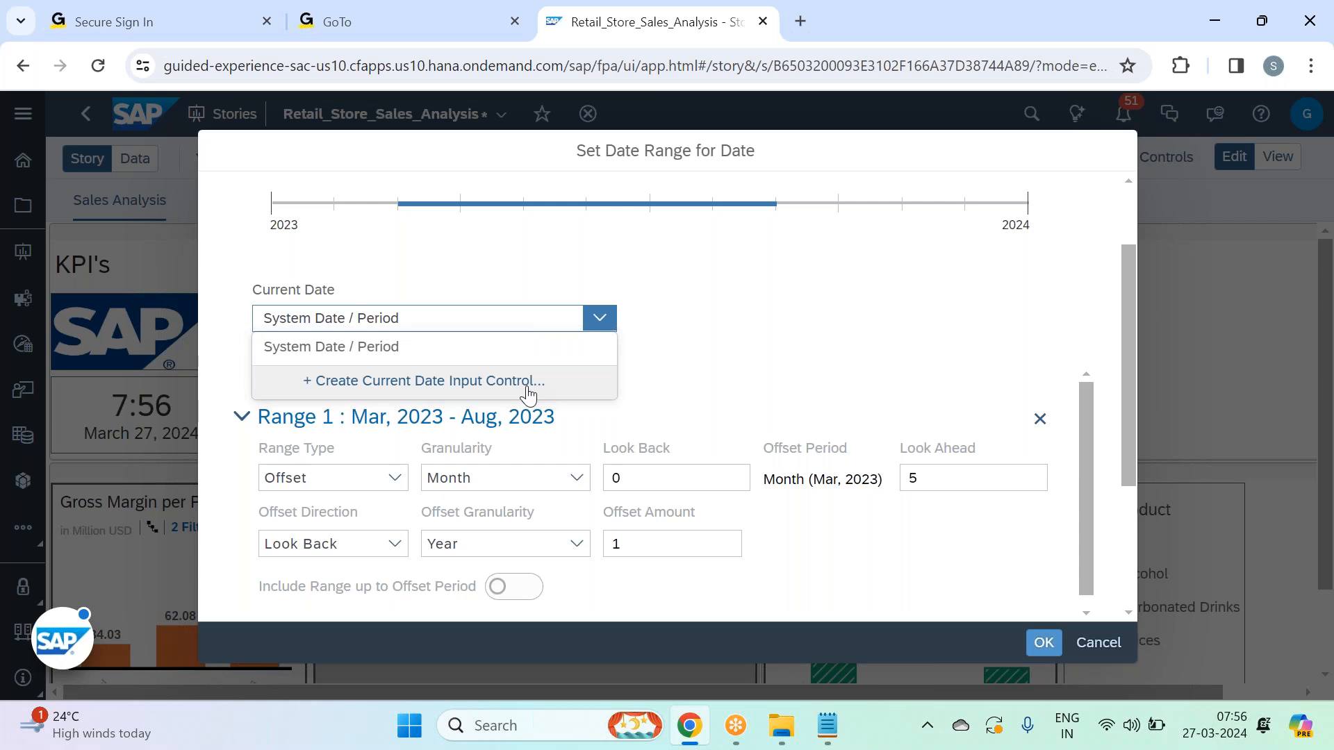
click(429, 382)
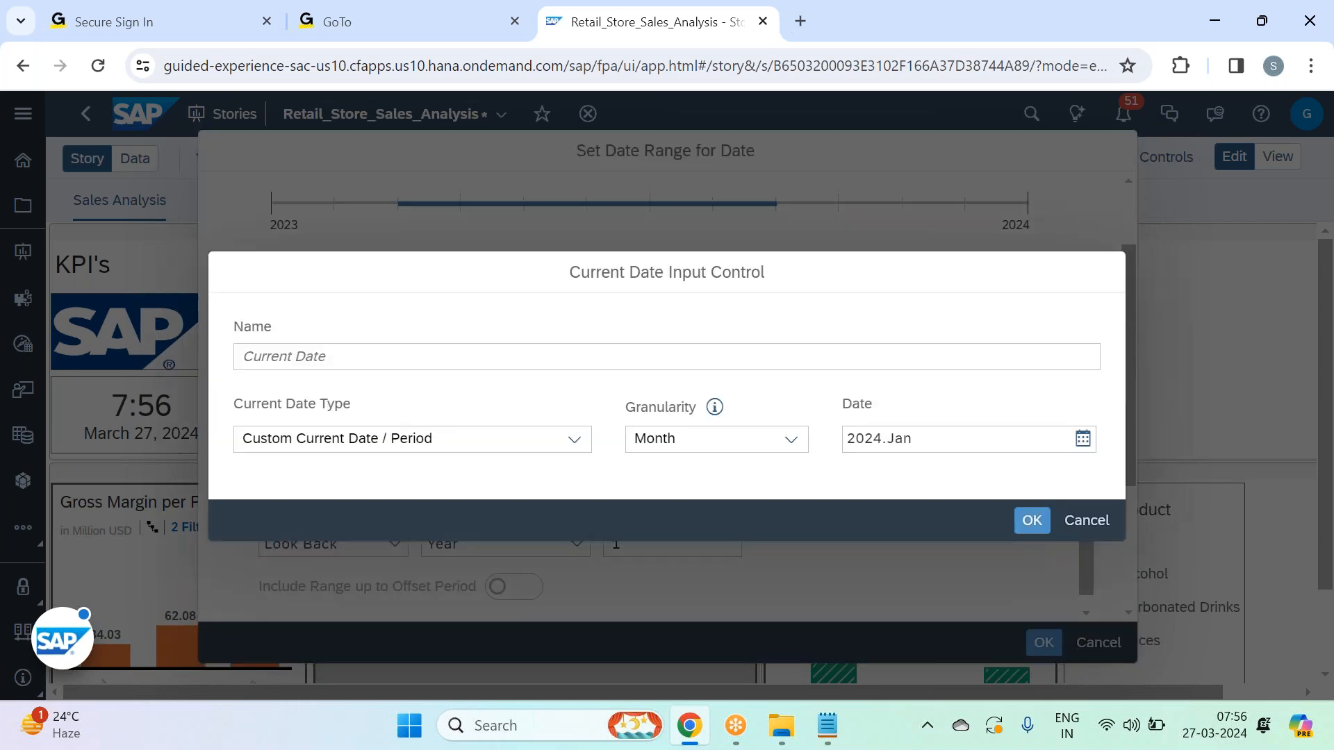
click(431, 354)
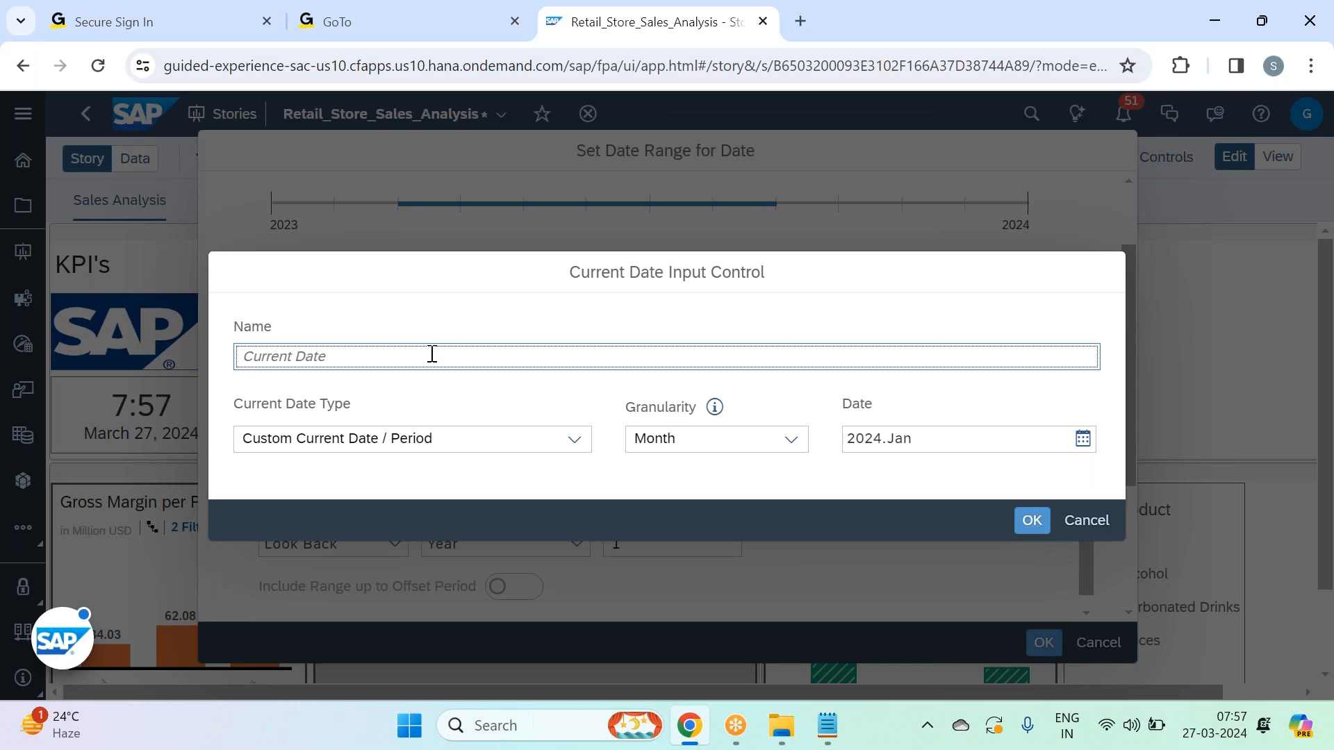
text(Input Date)
click(574, 440)
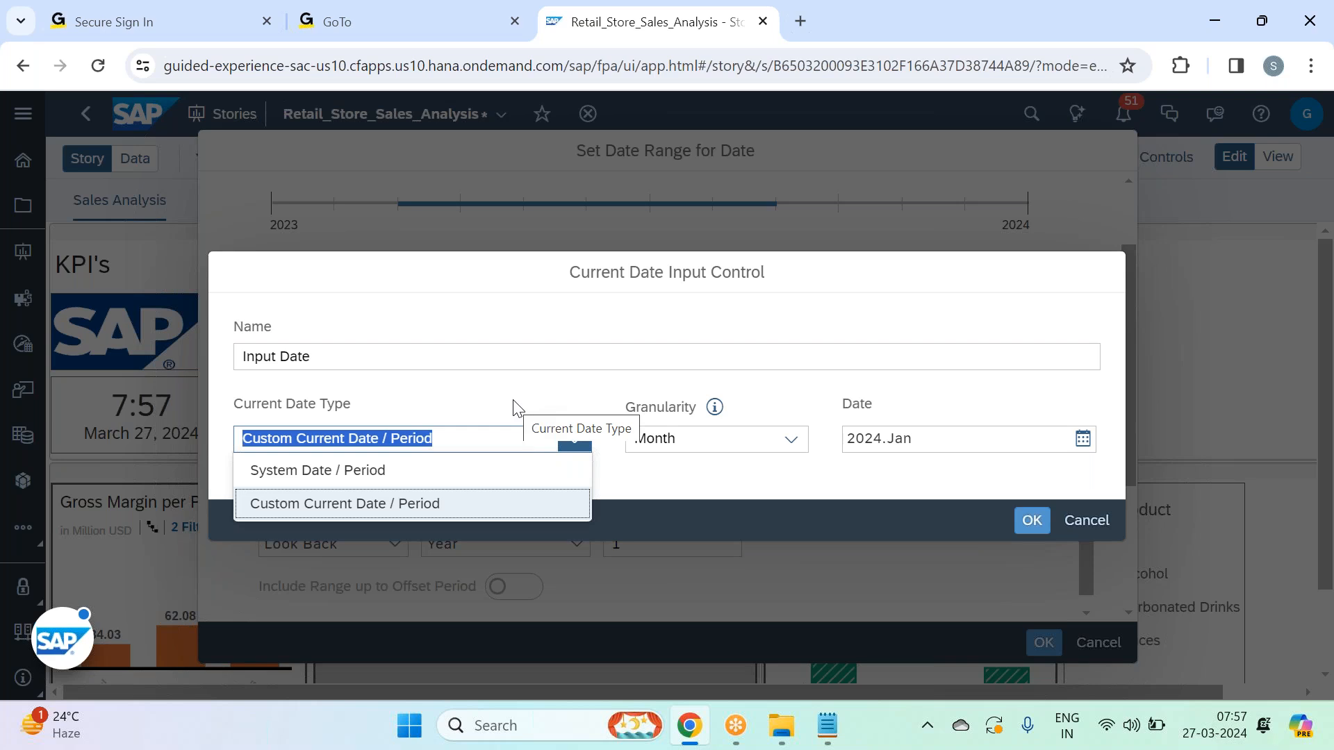
click(363, 471)
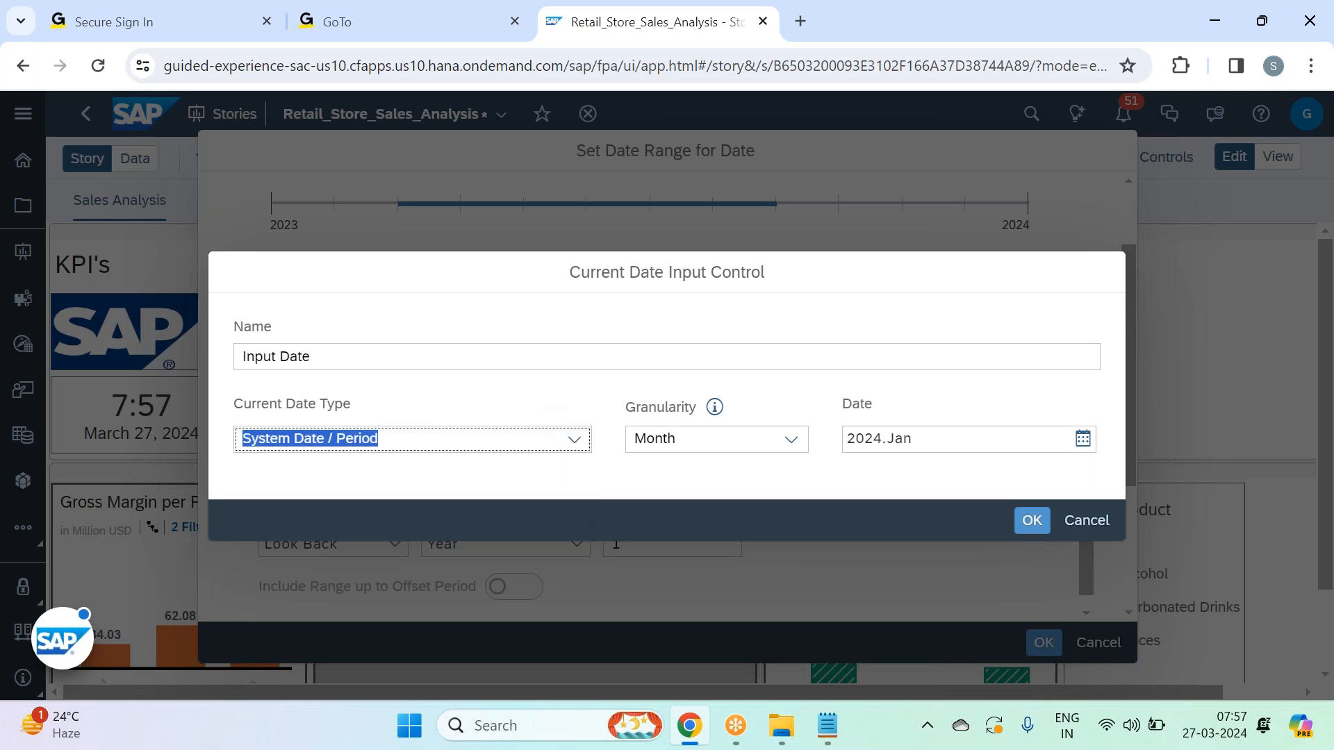
click(581, 442)
click(432, 503)
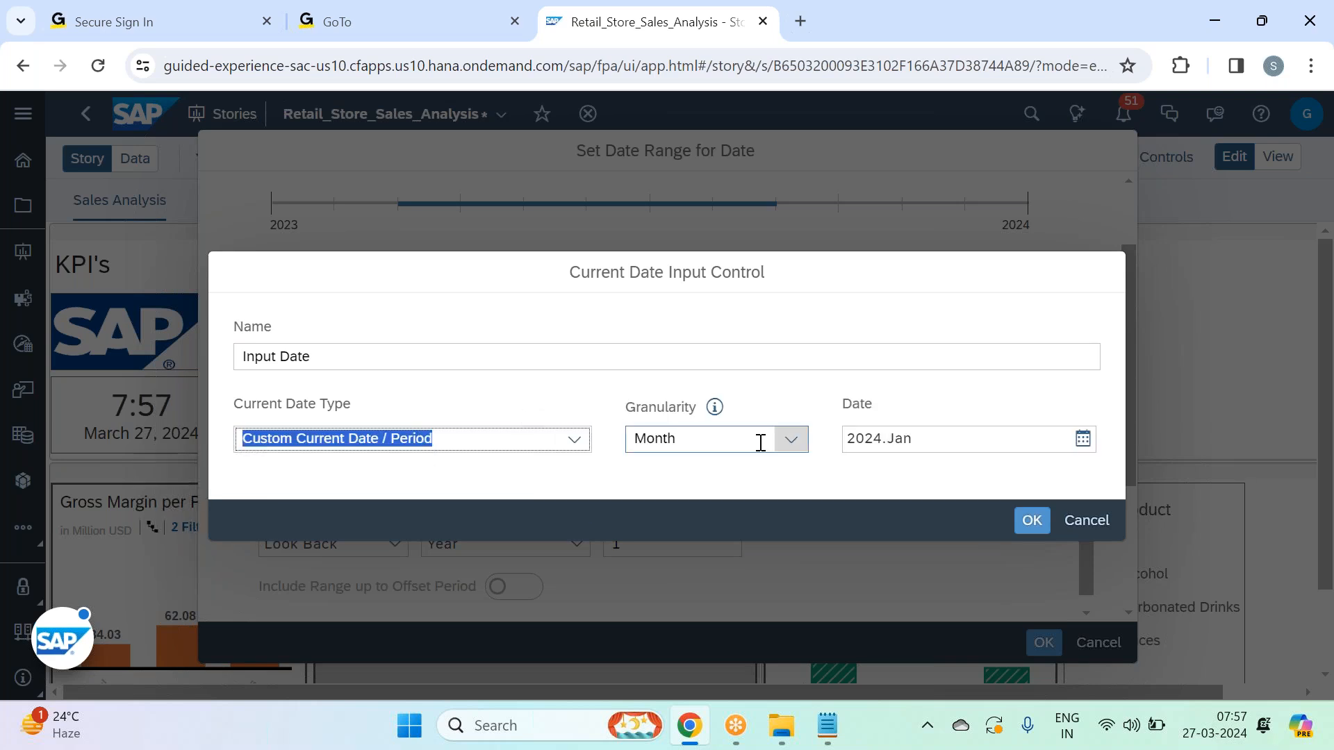
Set the date of the Input Date control to December 2016 and confirm the control.
click(1082, 440)
click(863, 476)
click(863, 477)
click(863, 477)
click(865, 477)
click(865, 476)
click(865, 477)
click(864, 476)
click(864, 477)
click(864, 477)
click(864, 476)
click(1074, 478)
click(1075, 477)
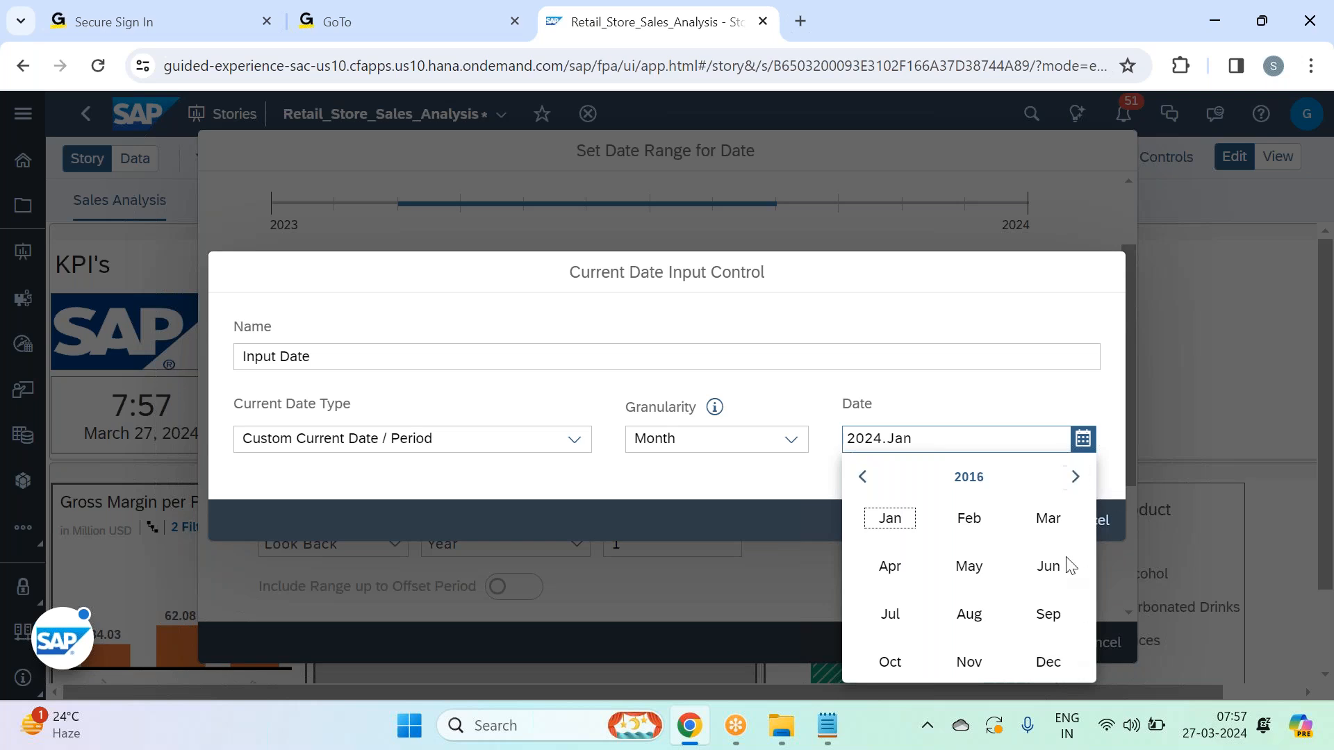
click(1042, 665)
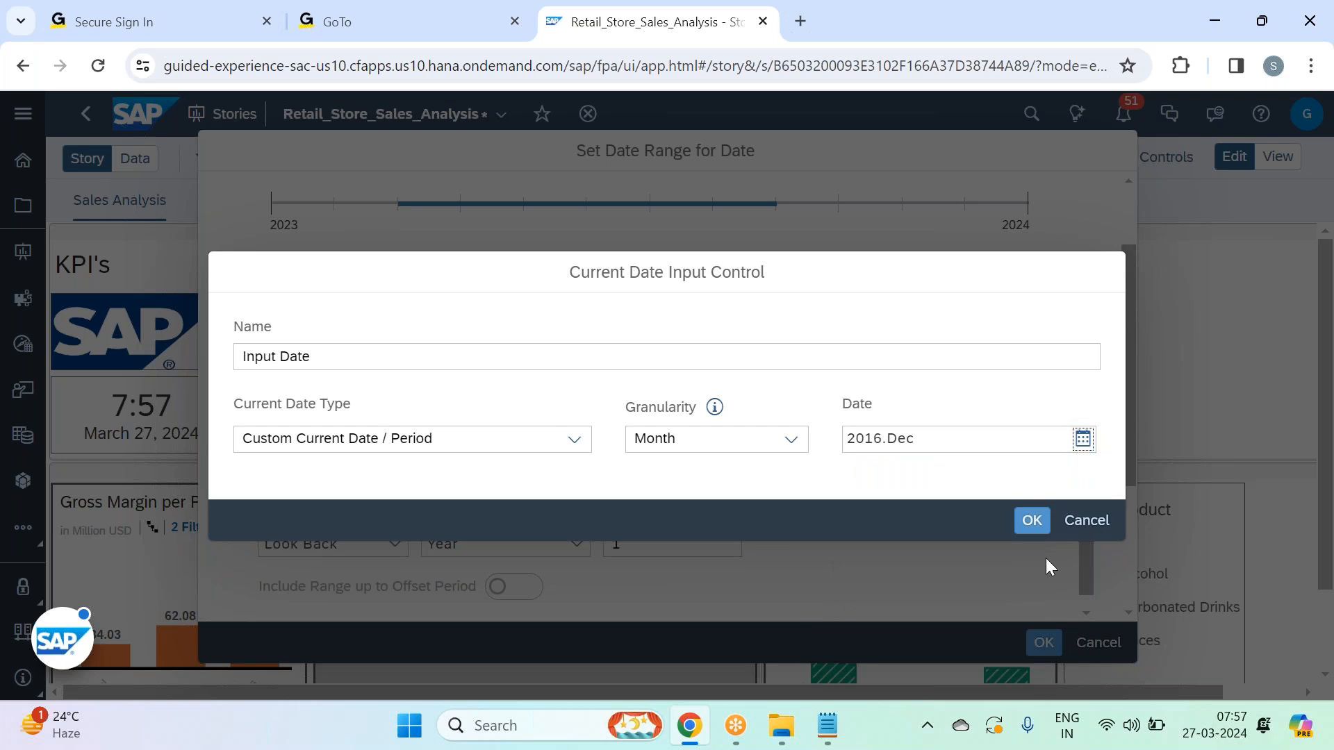
click(1032, 521)
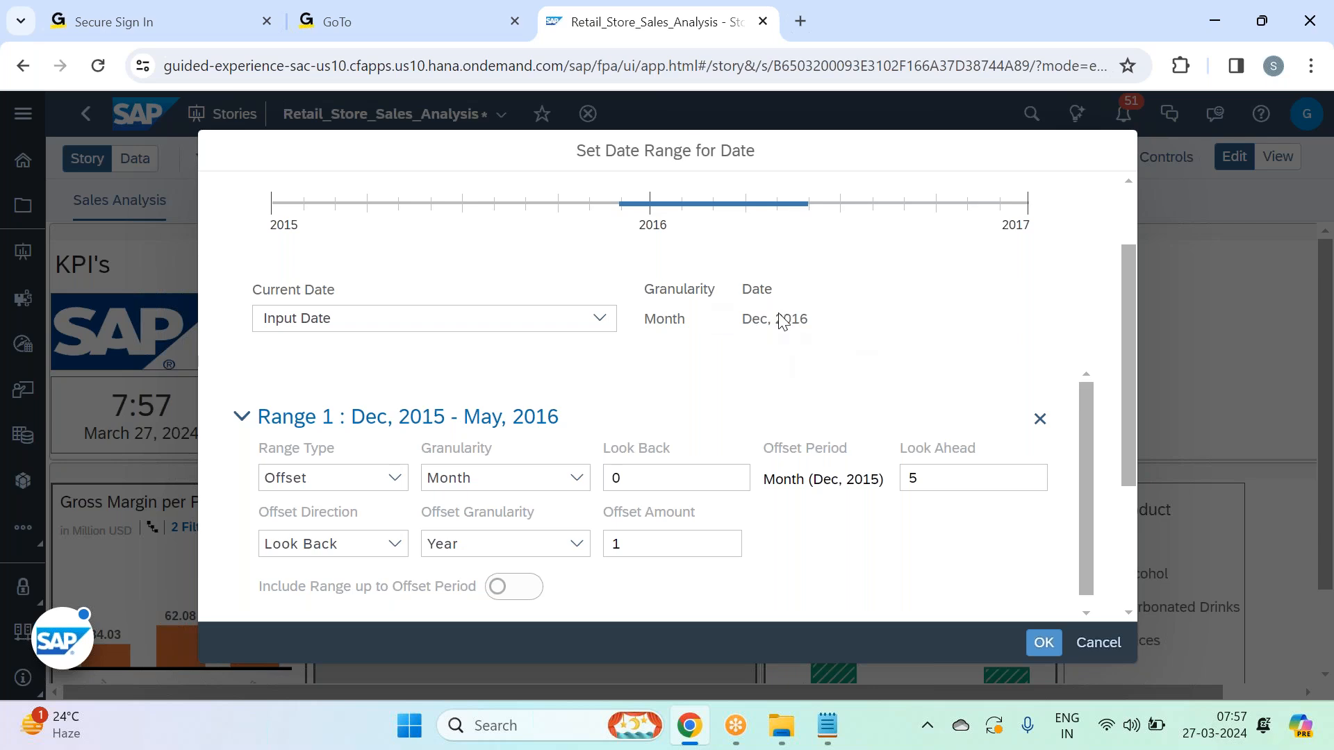
Reopen the Input Date control, try the System Date / Period type, and switch back to Custom Current Date / Period.
click(599, 318)
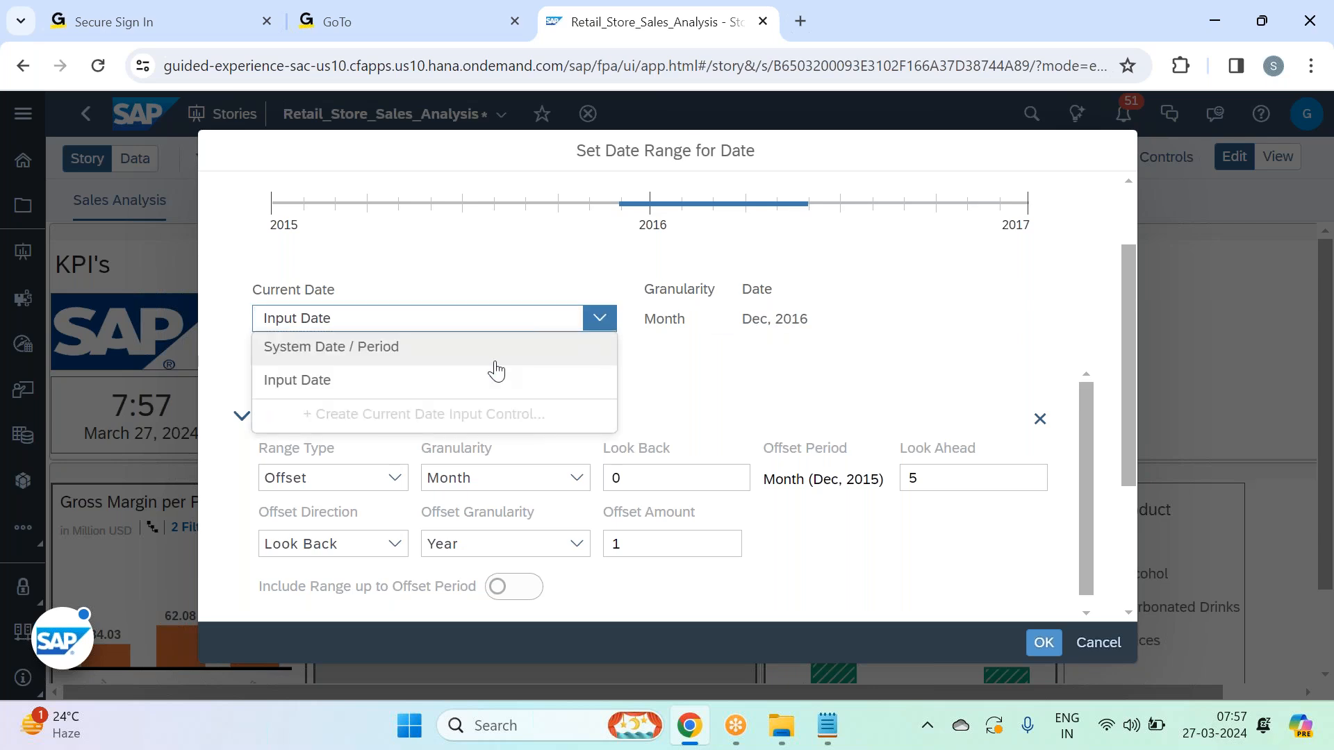
mouse_move(366, 378)
click(542, 388)
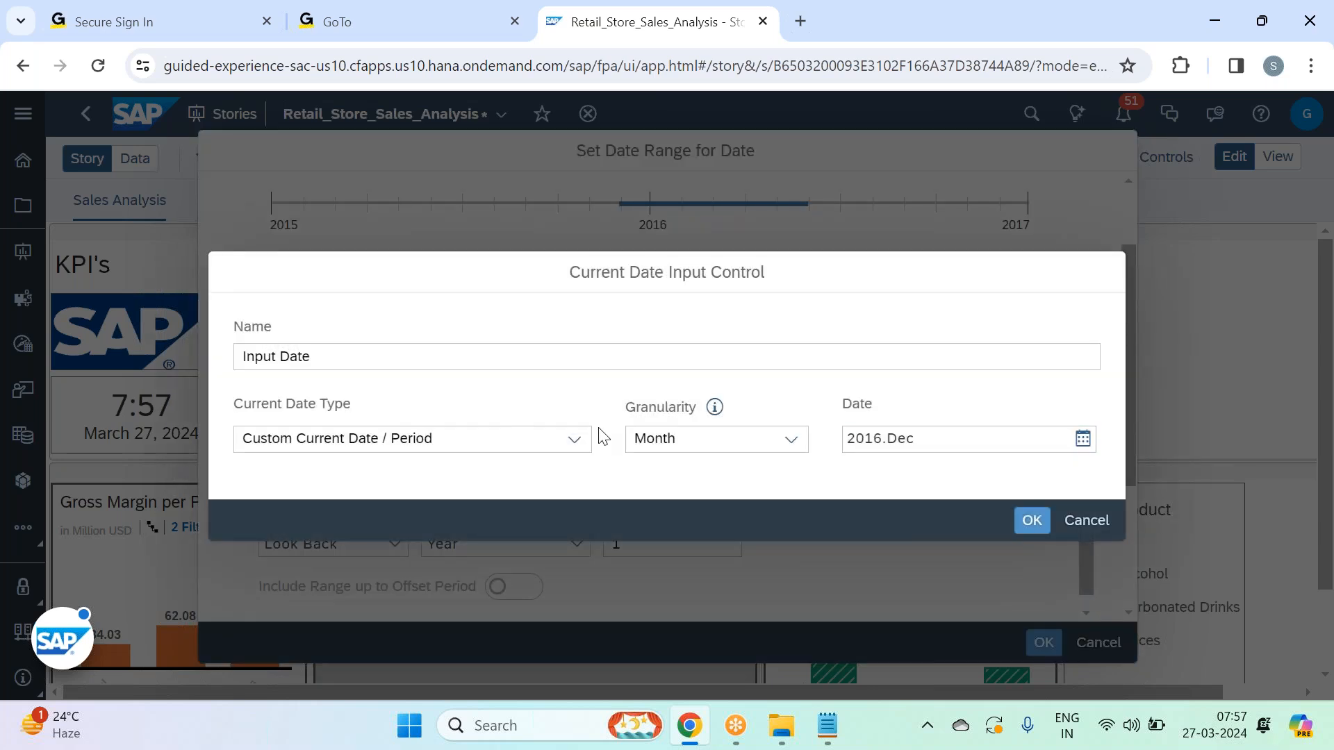
click(574, 439)
click(375, 503)
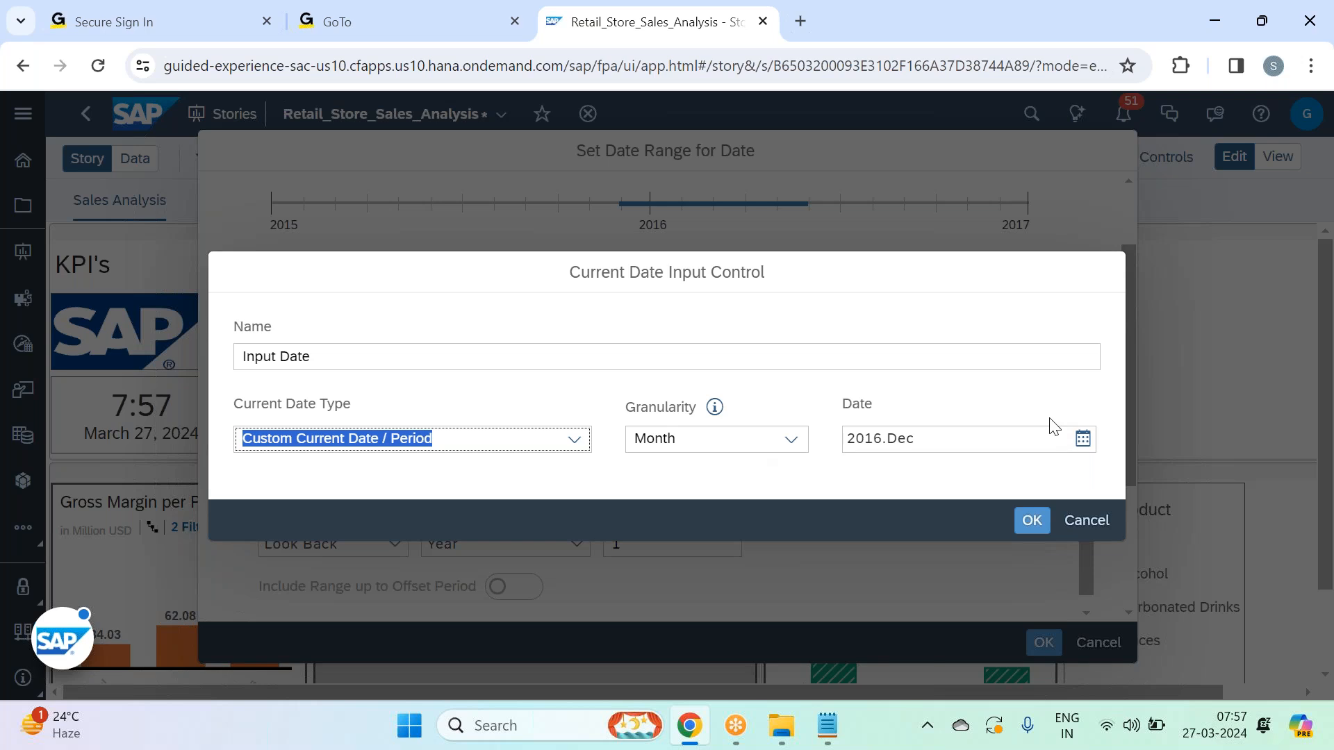
click(576, 439)
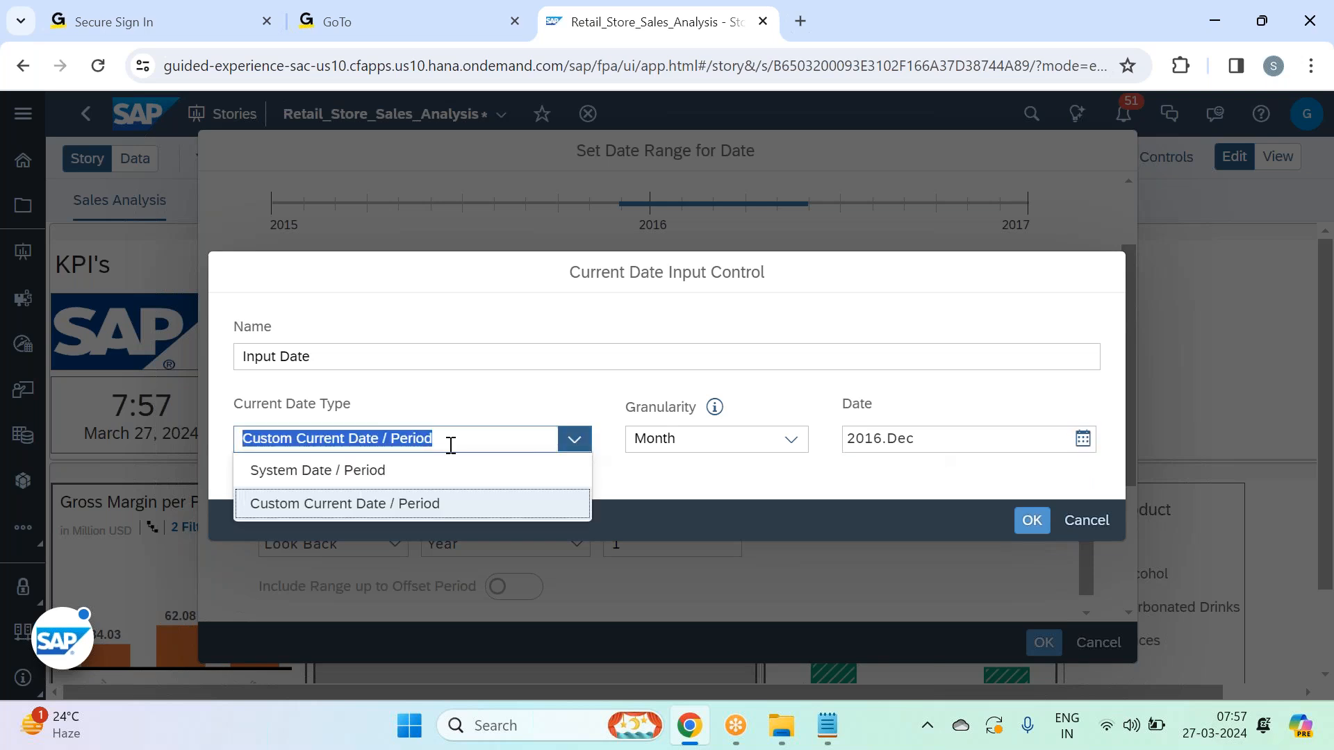
click(458, 472)
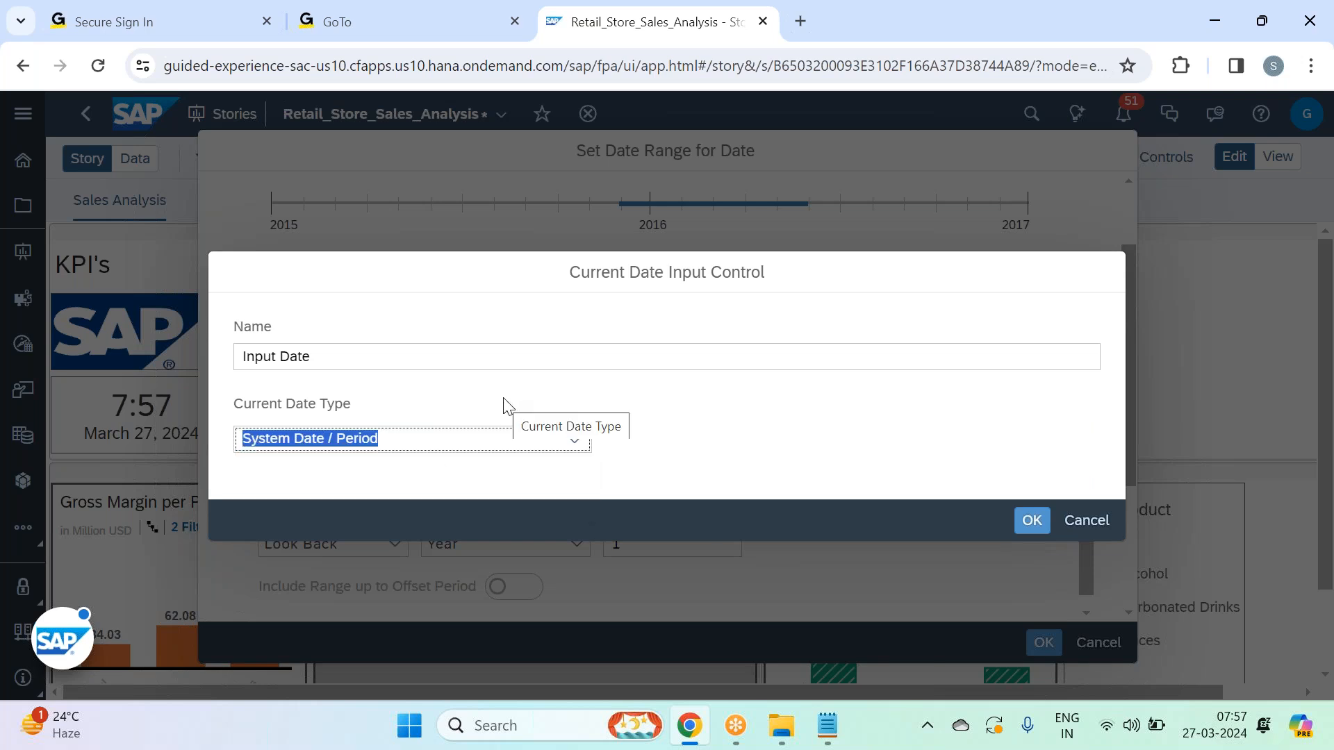
click(508, 407)
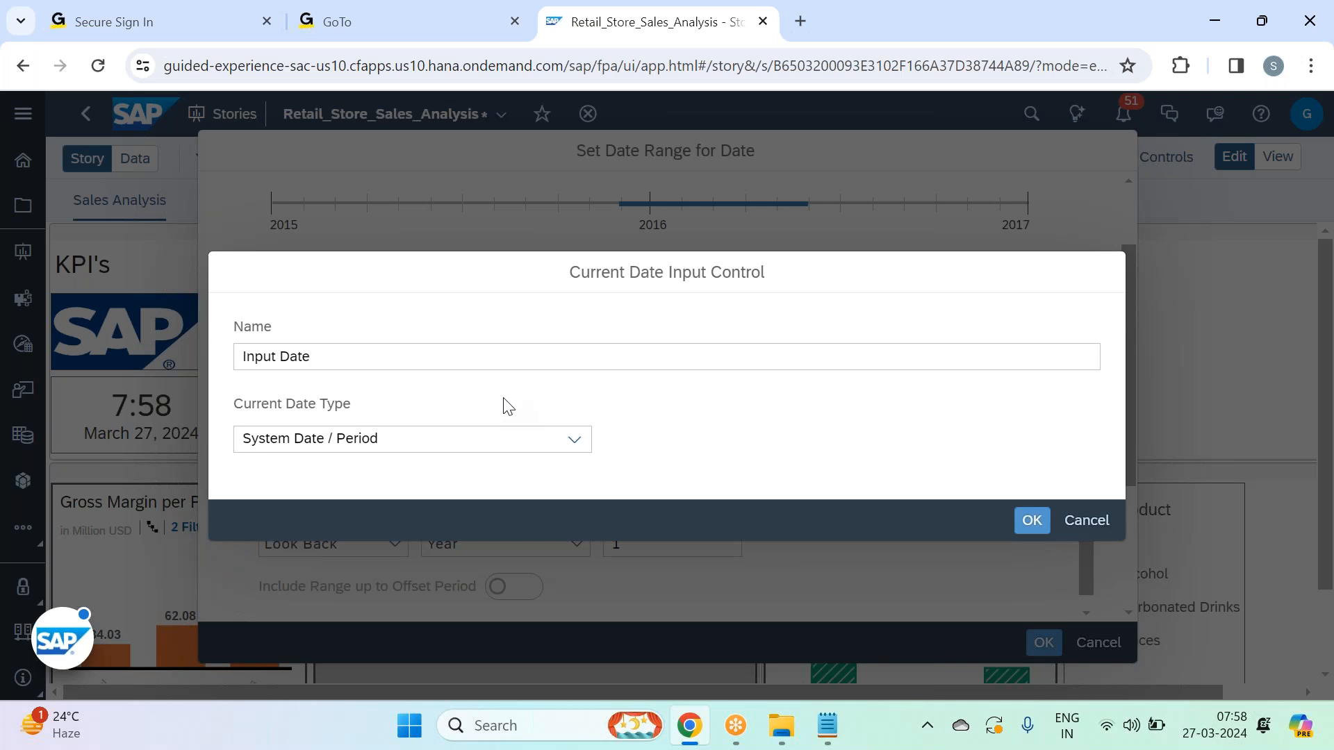
click(566, 440)
click(415, 505)
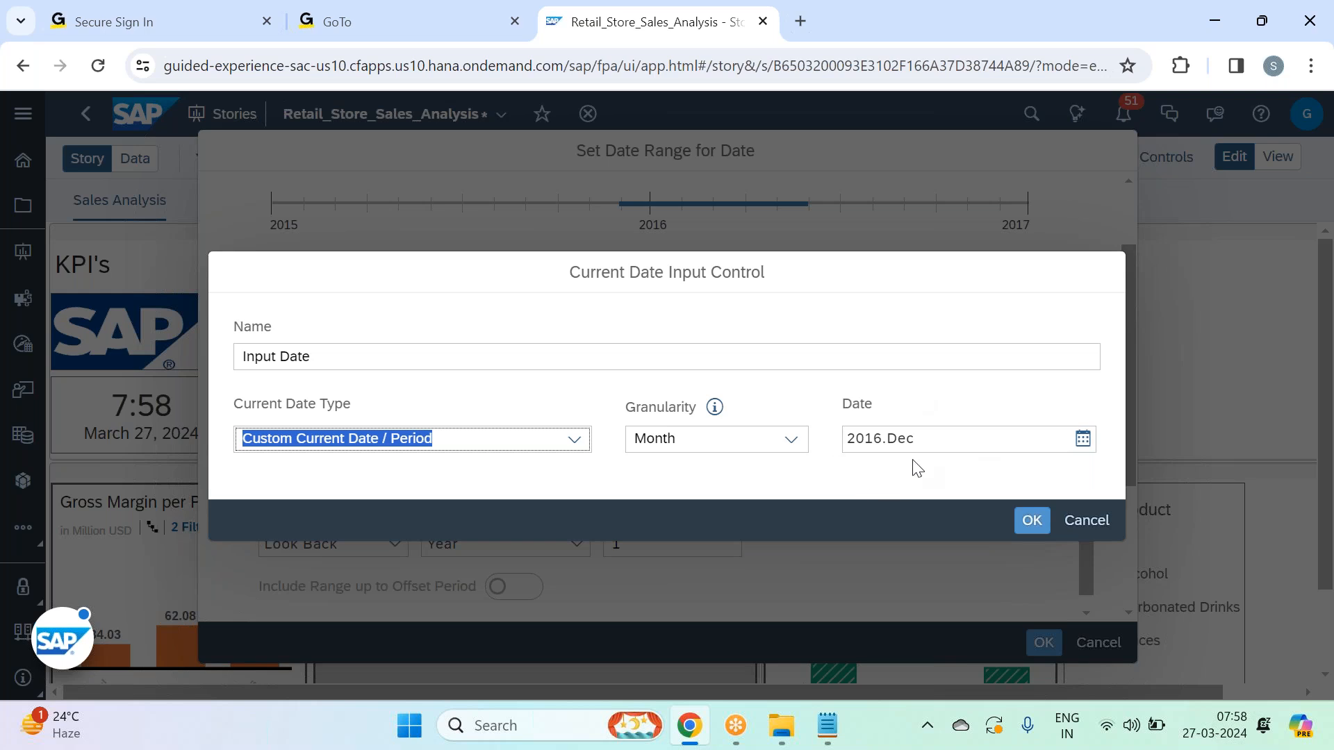
click(575, 440)
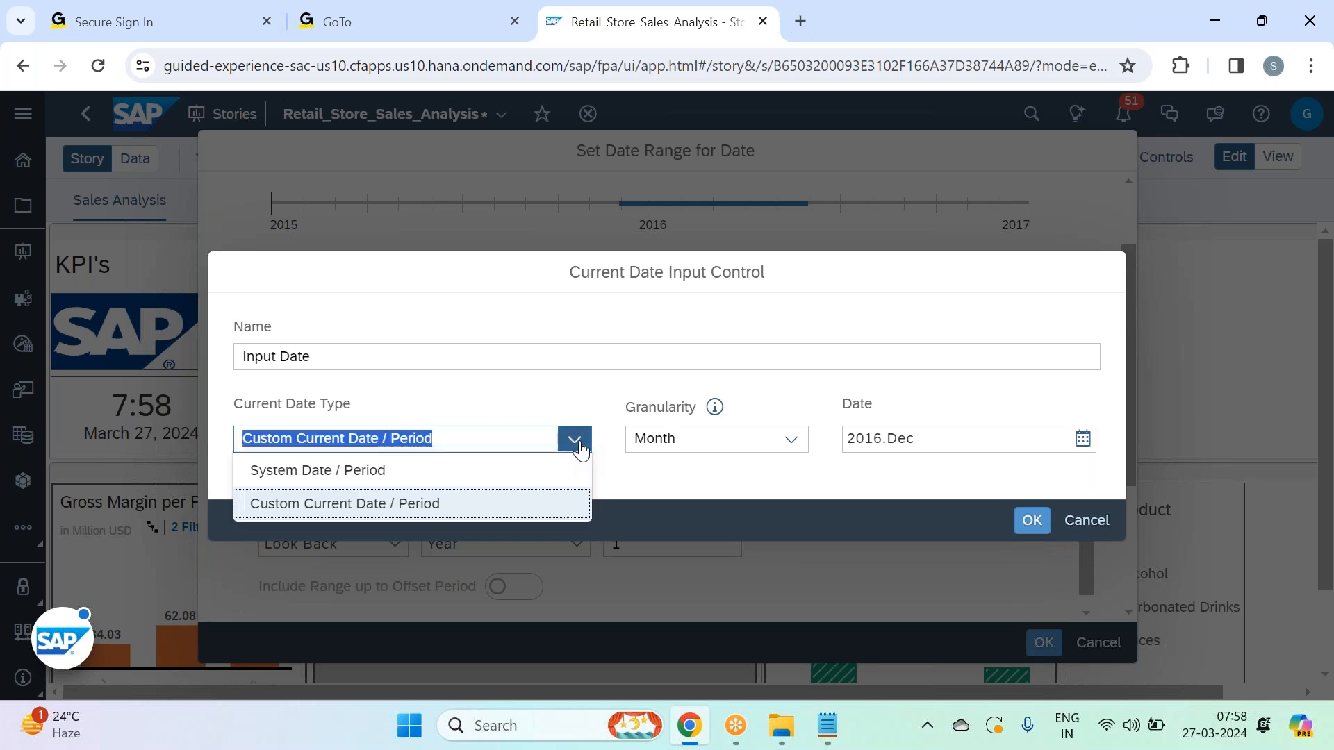
click(1032, 520)
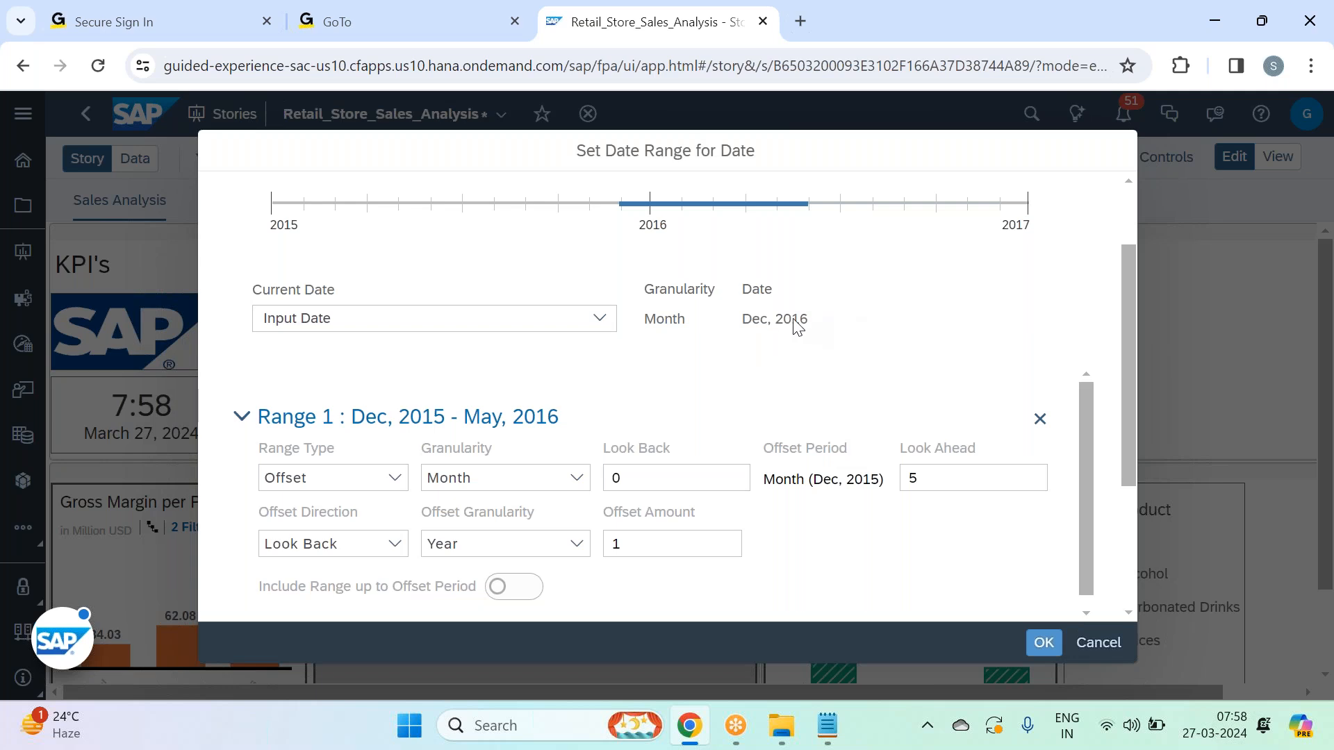
Change the offset granularity of Range 1 to Month.
click(653, 477)
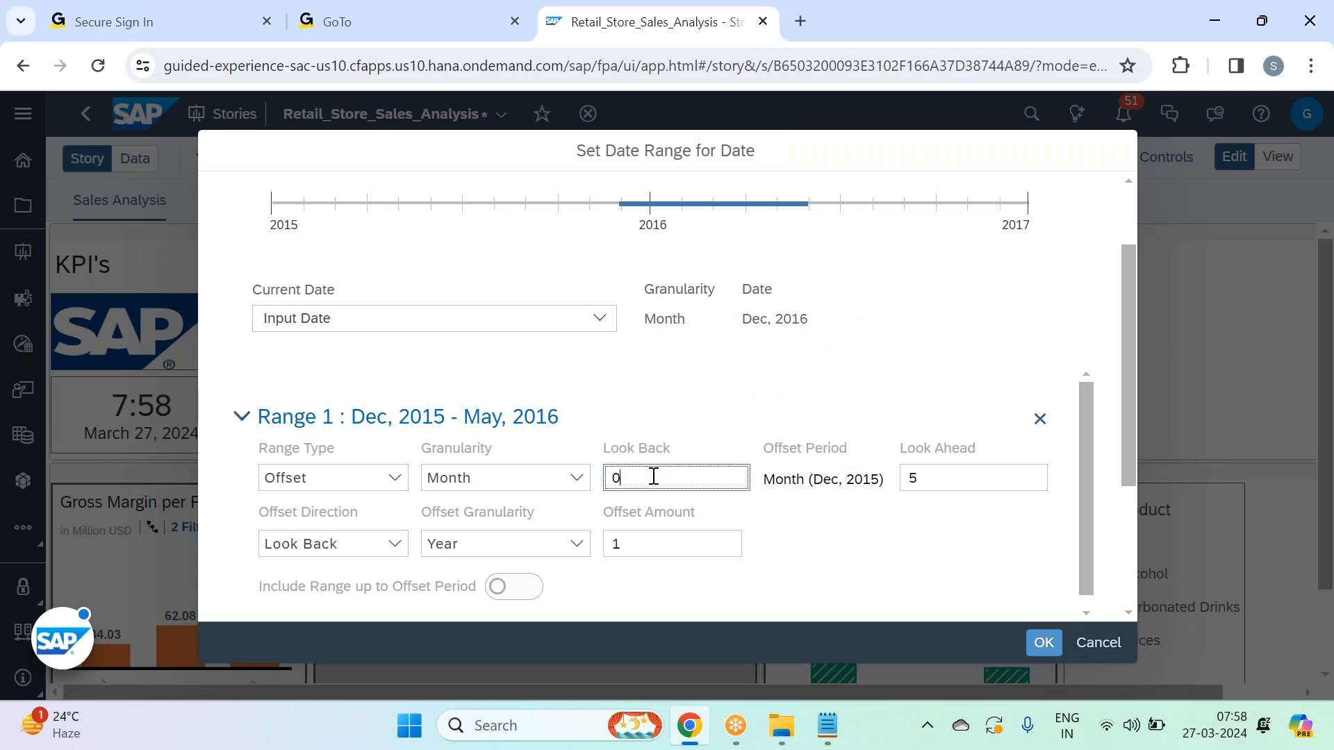
key(BackSpace)
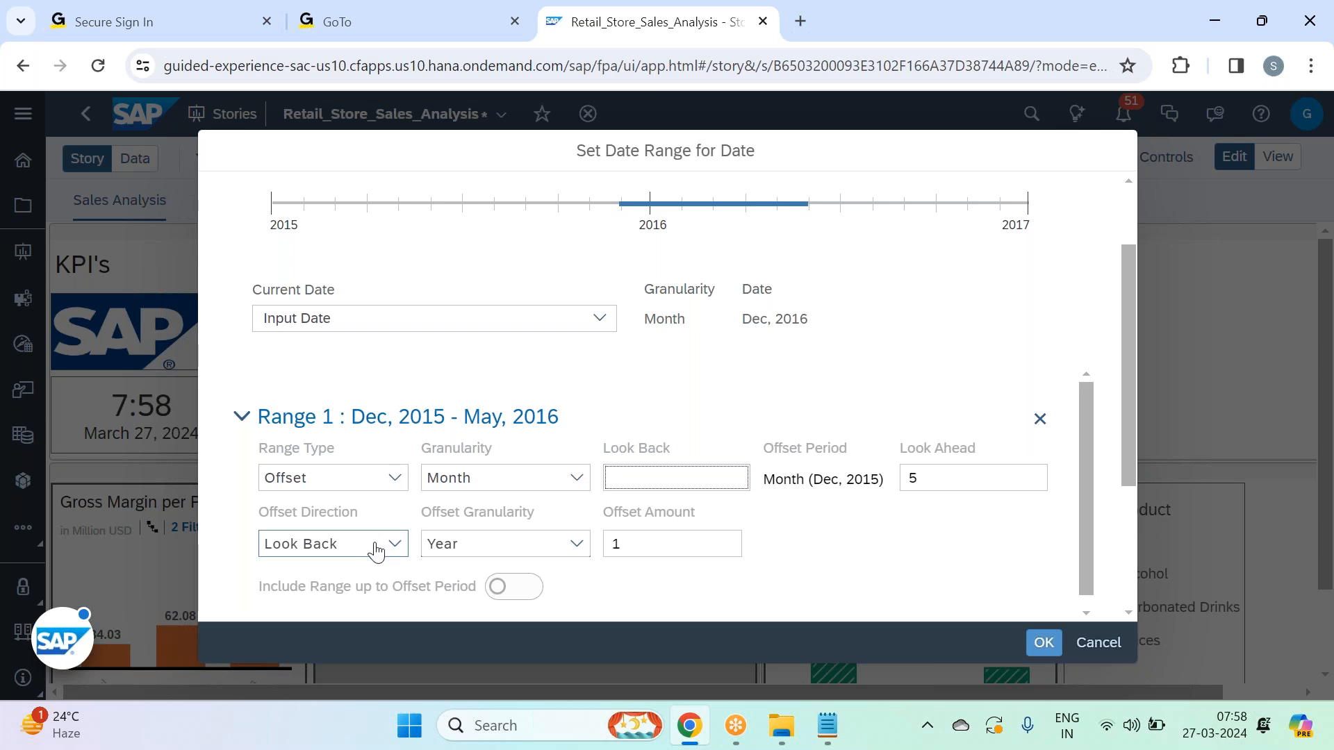
click(396, 549)
click(397, 548)
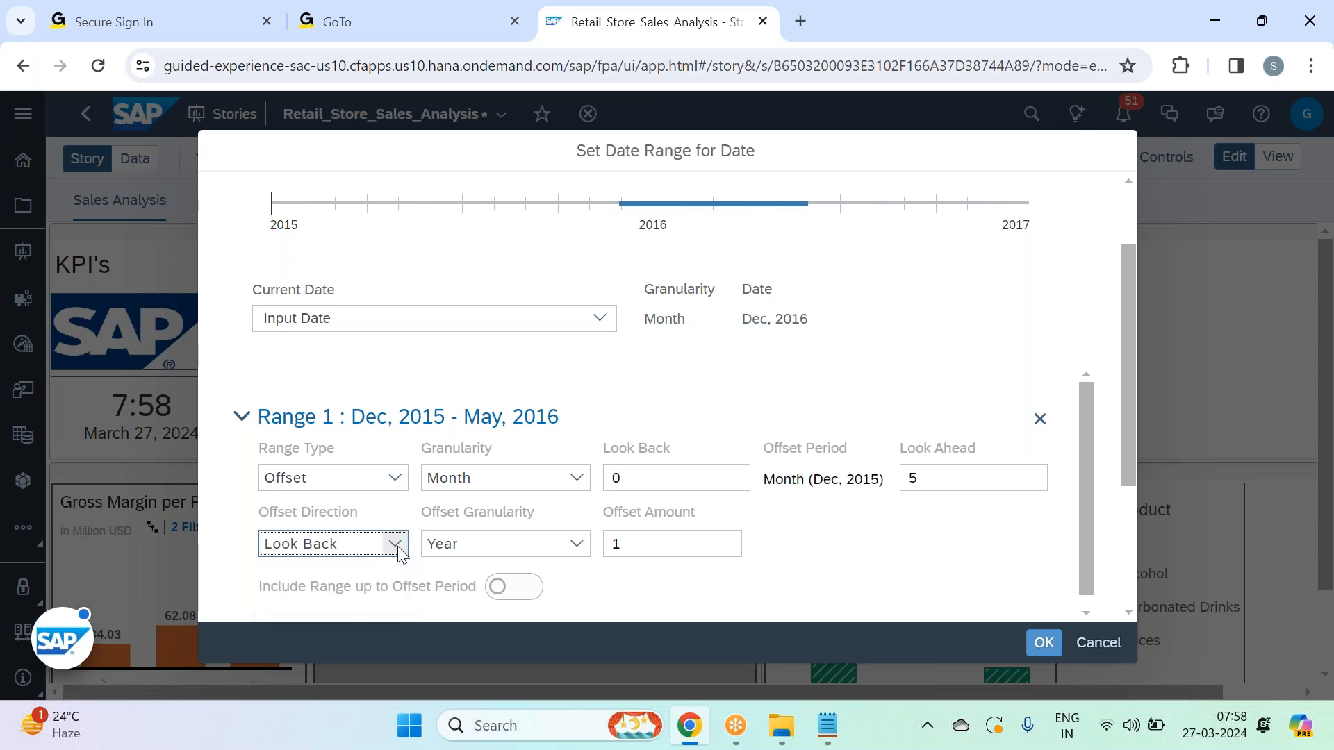
click(577, 546)
click(470, 639)
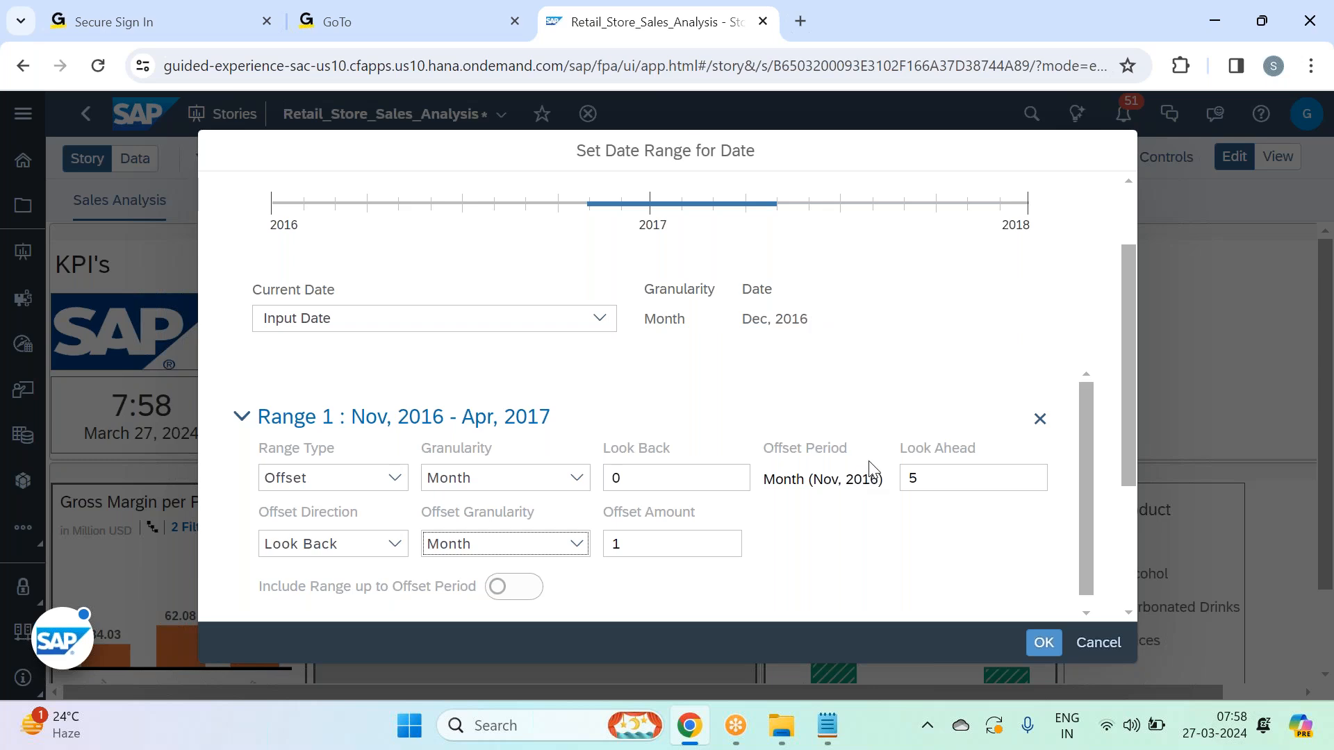
Clear the look-ahead value of Range 1 and set its look-back value to 5.
click(942, 482)
key(BackSpace)
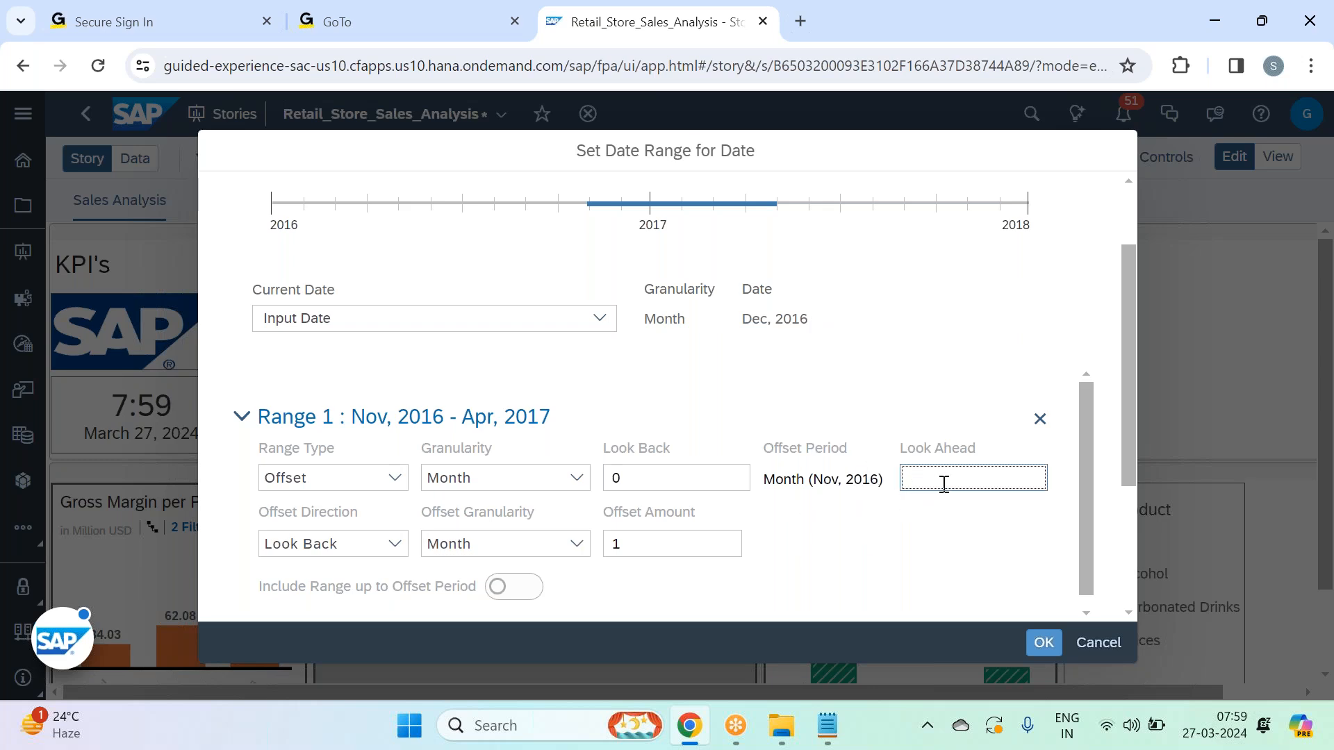
click(700, 476)
key(BackSpace)
text(5)
click(726, 415)
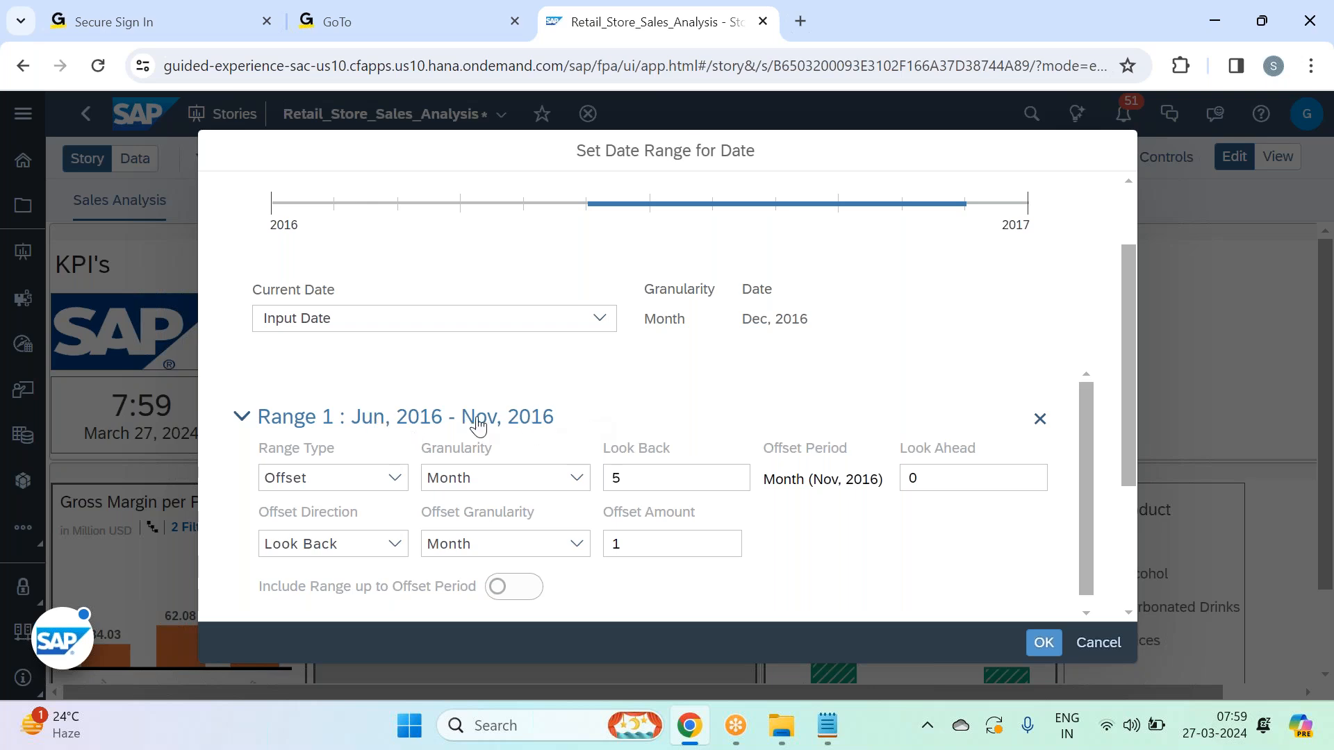
Confirm the date range and enlarge the Date filter beside the KPI tiles so it shows as a full range slider.
scroll(700, 388, up, 1)
scroll(700, 388, up, 2)
scroll(697, 381, down, 4)
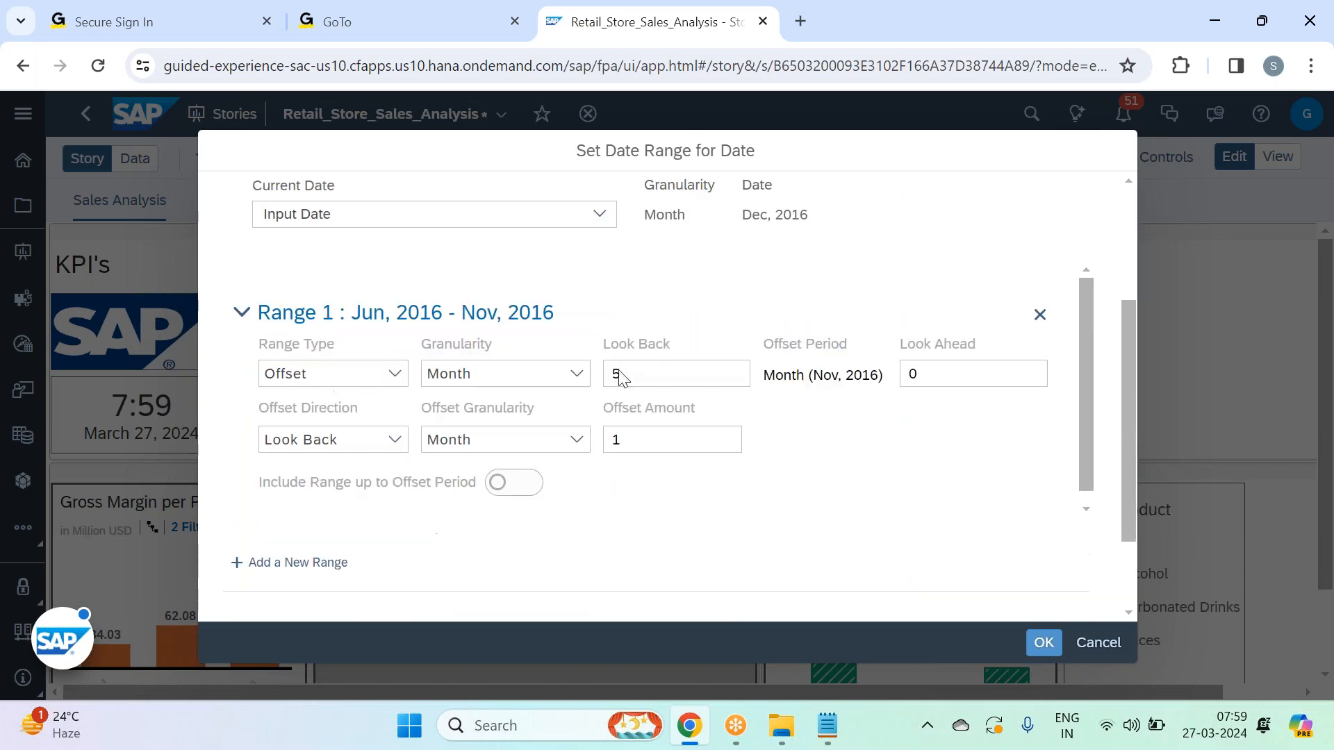
scroll(581, 360, up, 2)
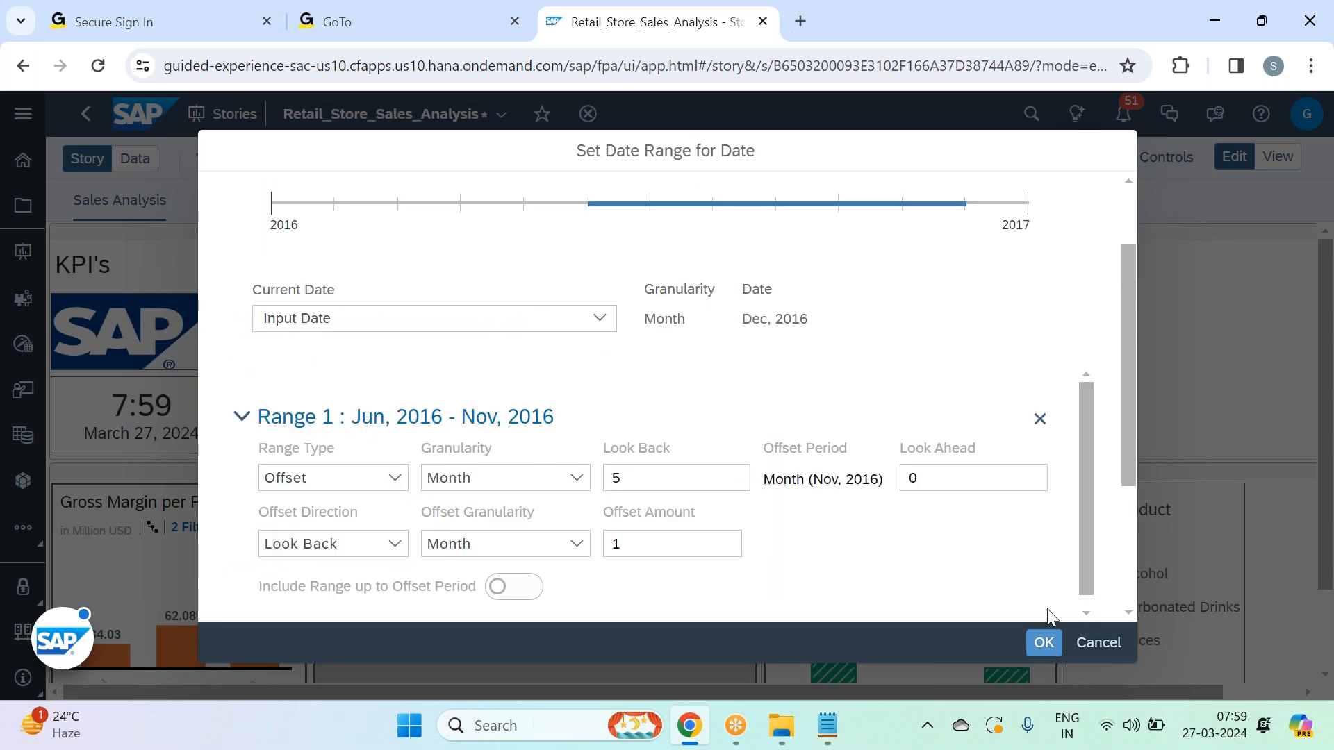
click(1044, 643)
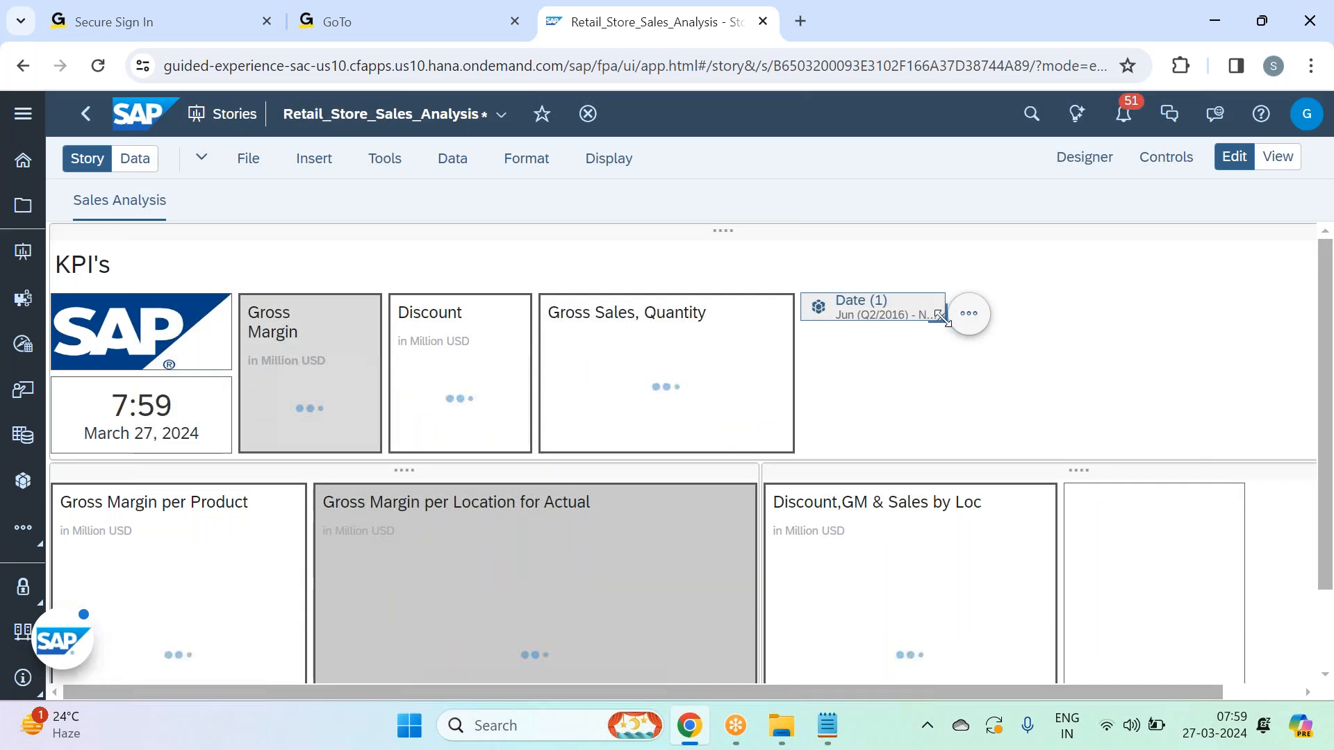
drag(1147, 414, 1243, 451)
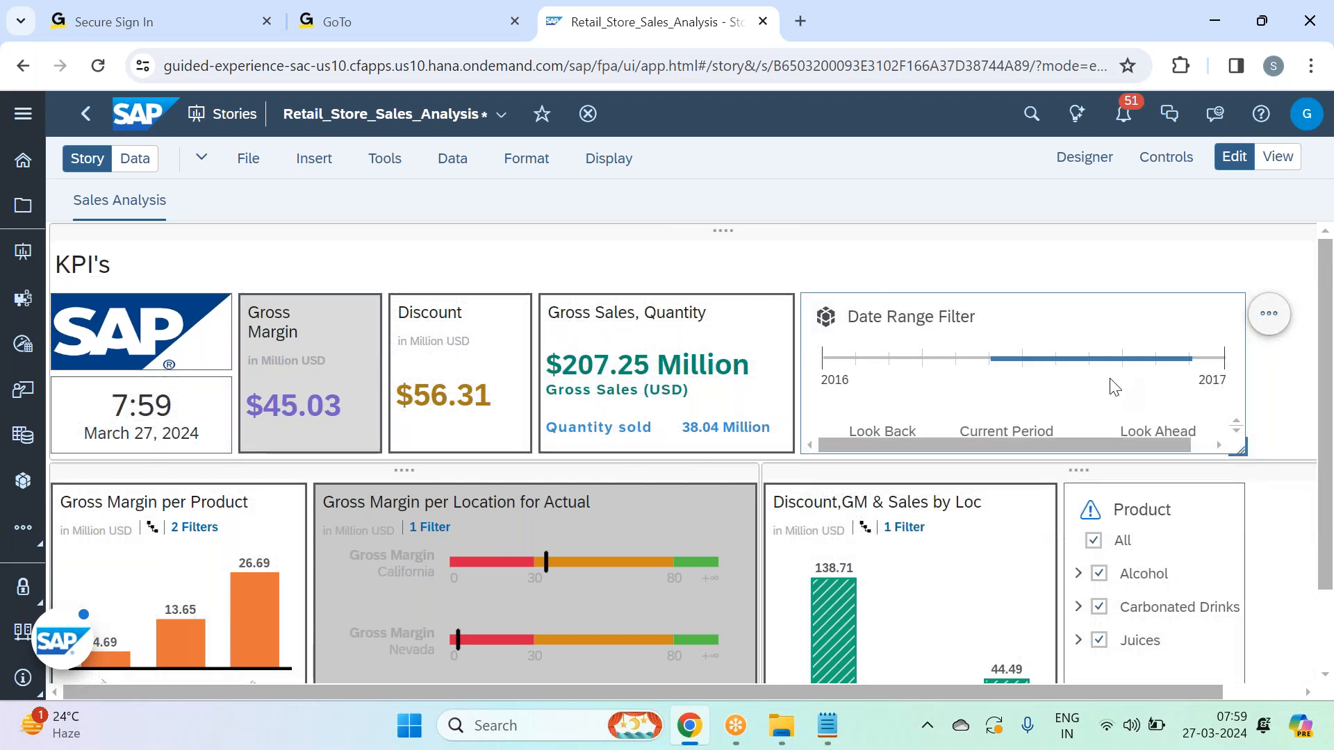
Set the linked analysis of the Date filter to Only Selected Widgets and apply it.
click(1269, 314)
click(1210, 353)
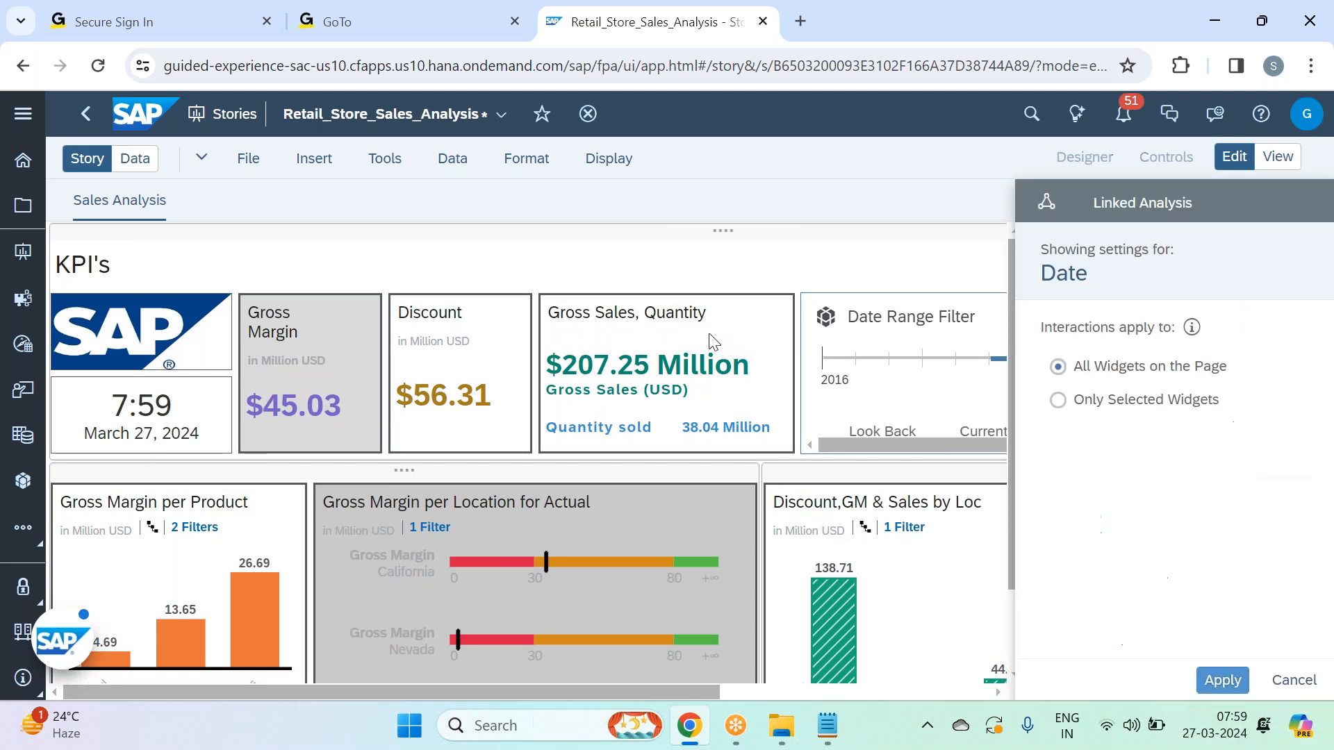
click(995, 408)
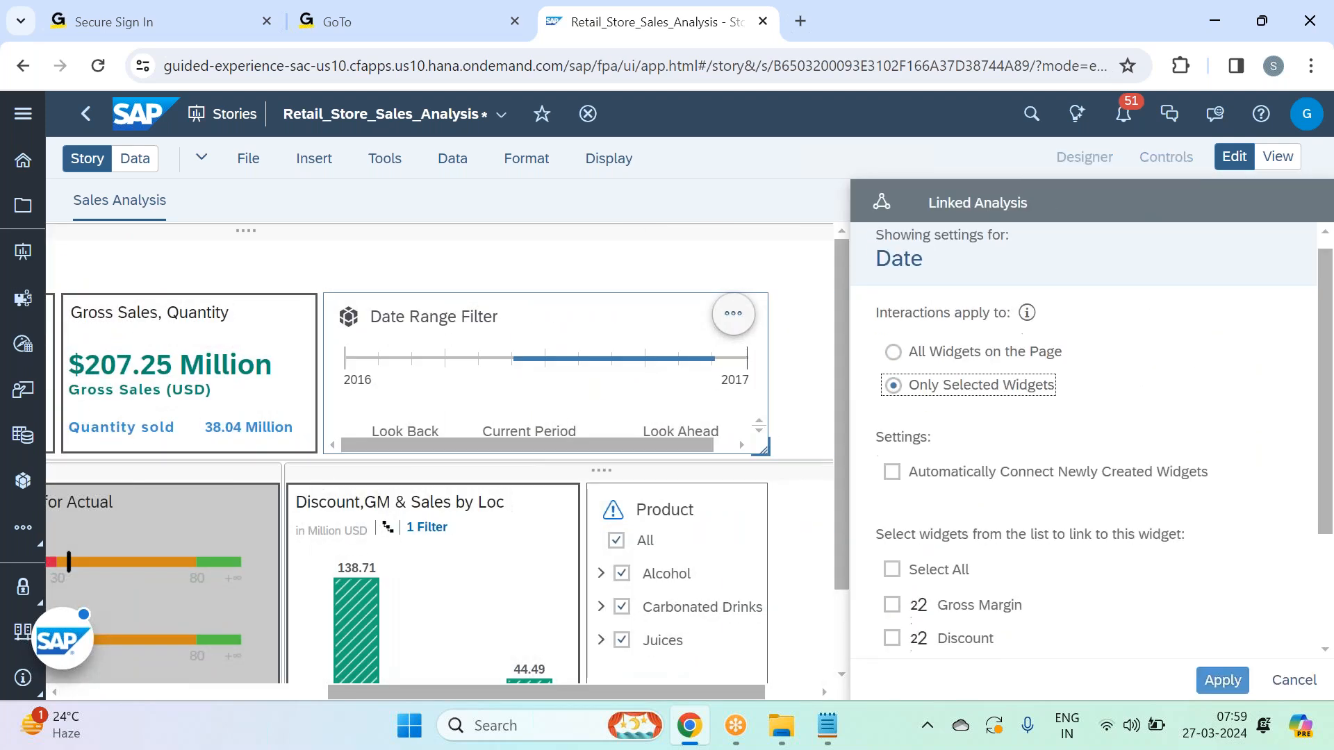
scroll(987, 451, down, 3)
click(1223, 680)
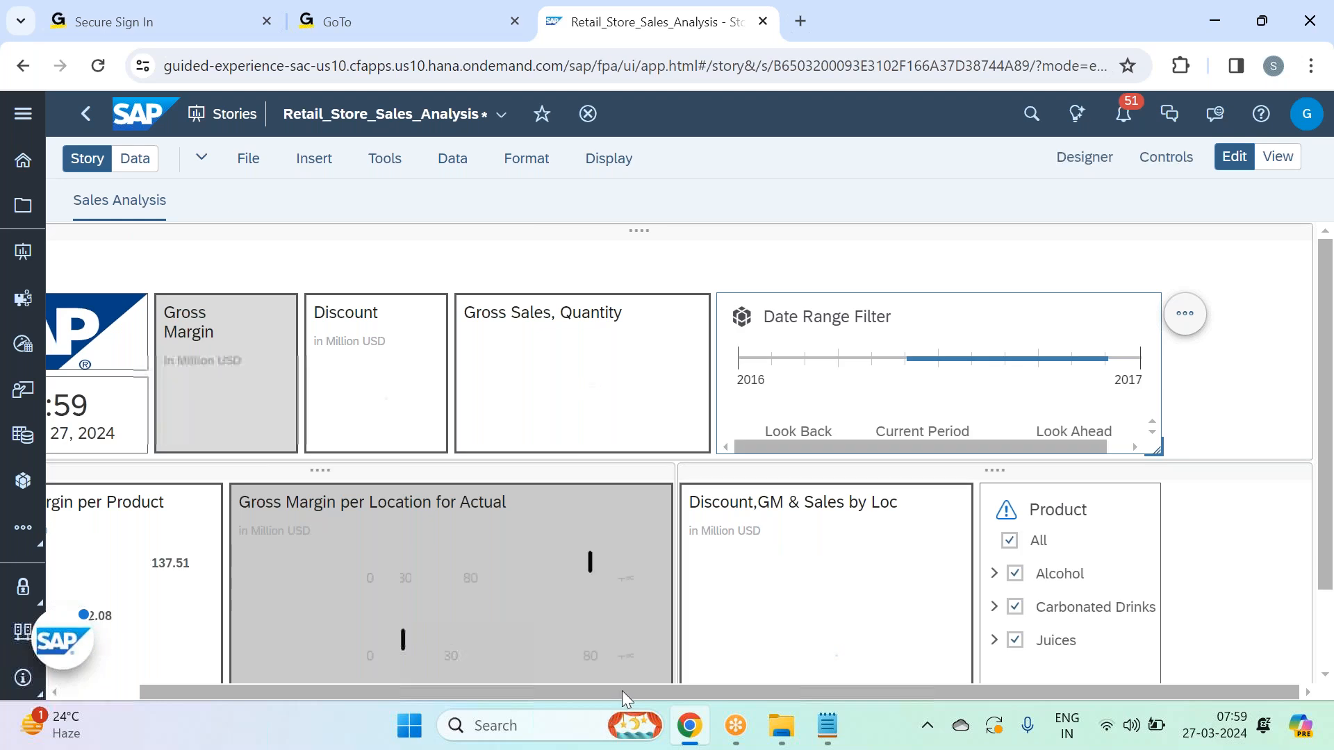
Save the story with the Date Range Filter beside the KPI tiles.
scroll(1086, 470, down, 1)
scroll(893, 479, down, 3)
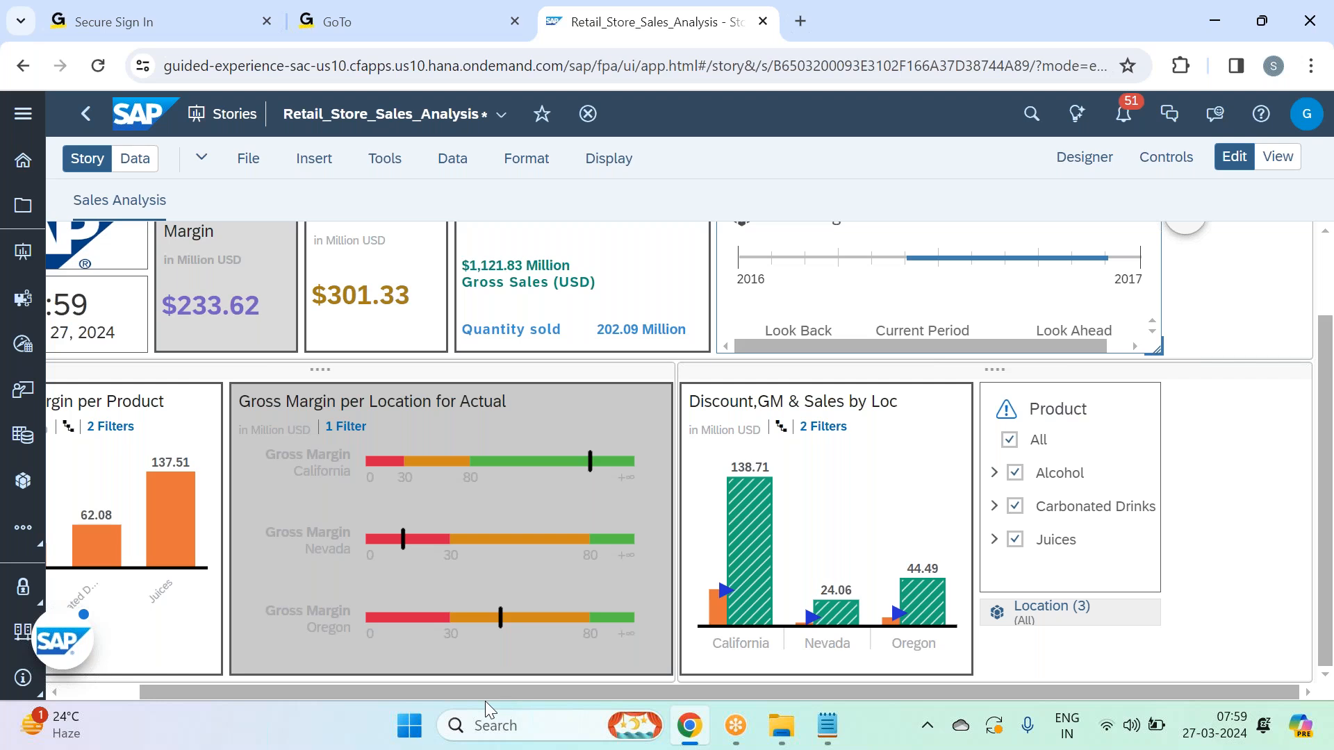
drag(485, 693, 377, 693)
scroll(723, 541, up, 4)
scroll(723, 541, up, 2)
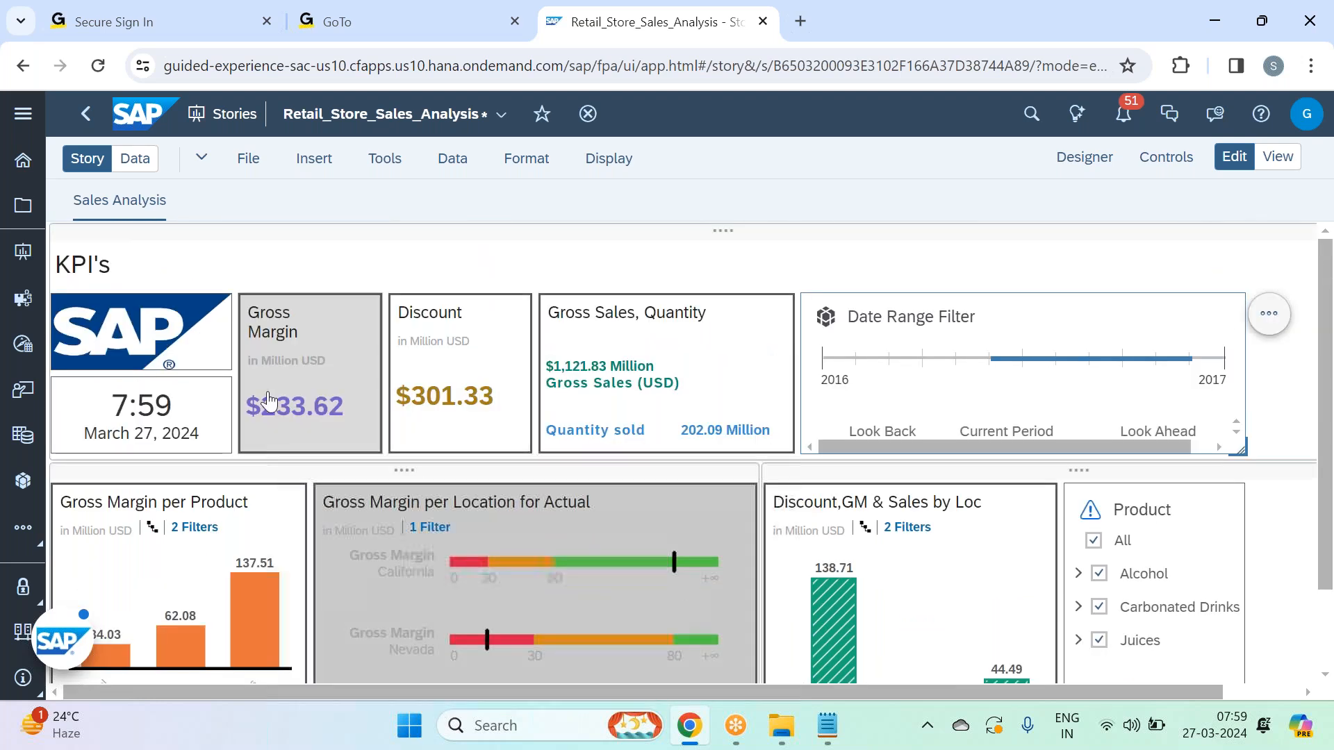
click(401, 166)
click(508, 192)
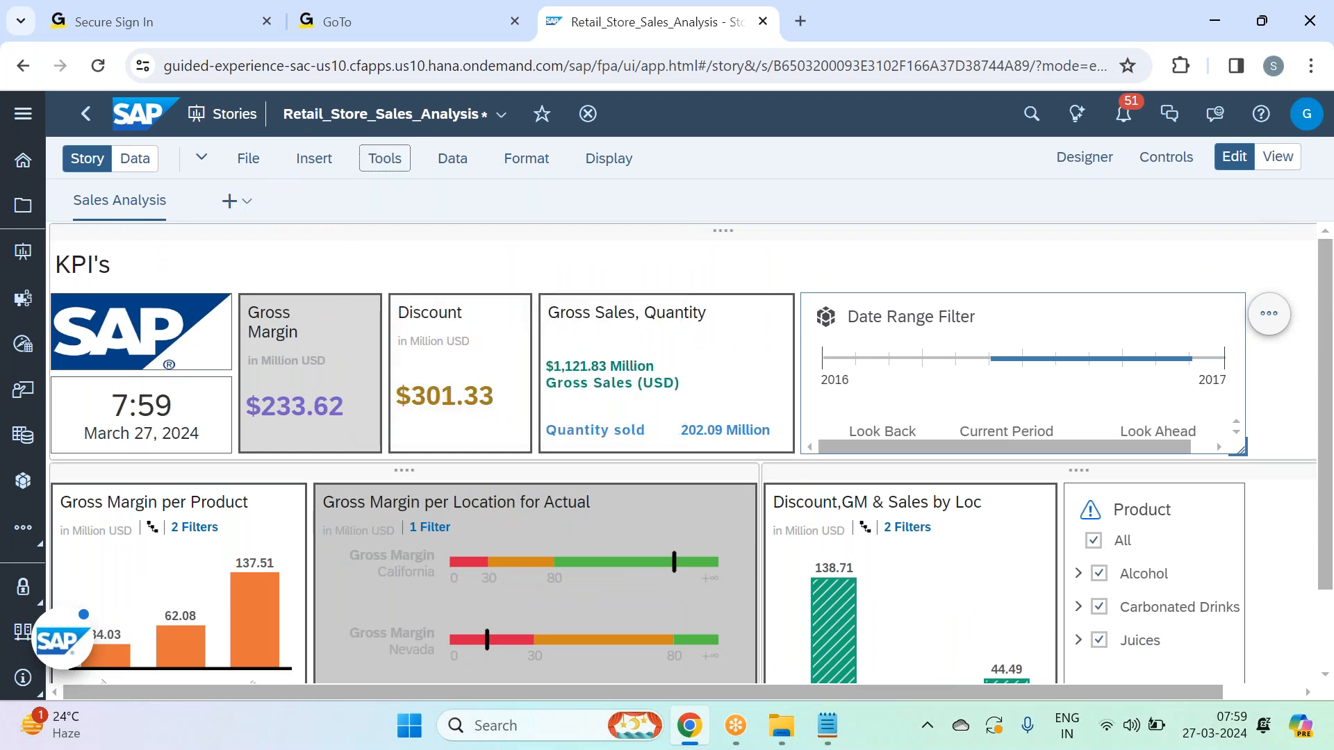
click(248, 159)
mouse_move(363, 234)
click(513, 229)
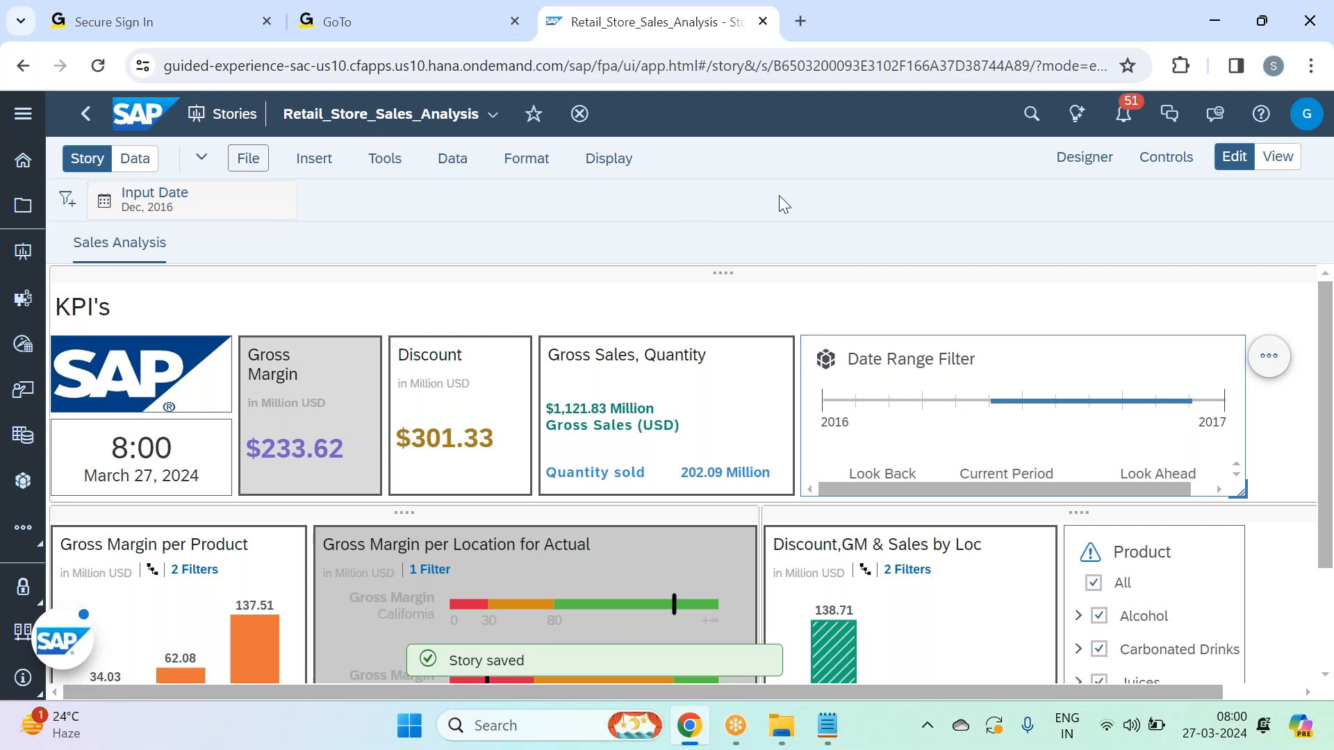
In view mode, set the Input Date to July 2015 and check the Date Range Filter and the location chart.
click(1278, 157)
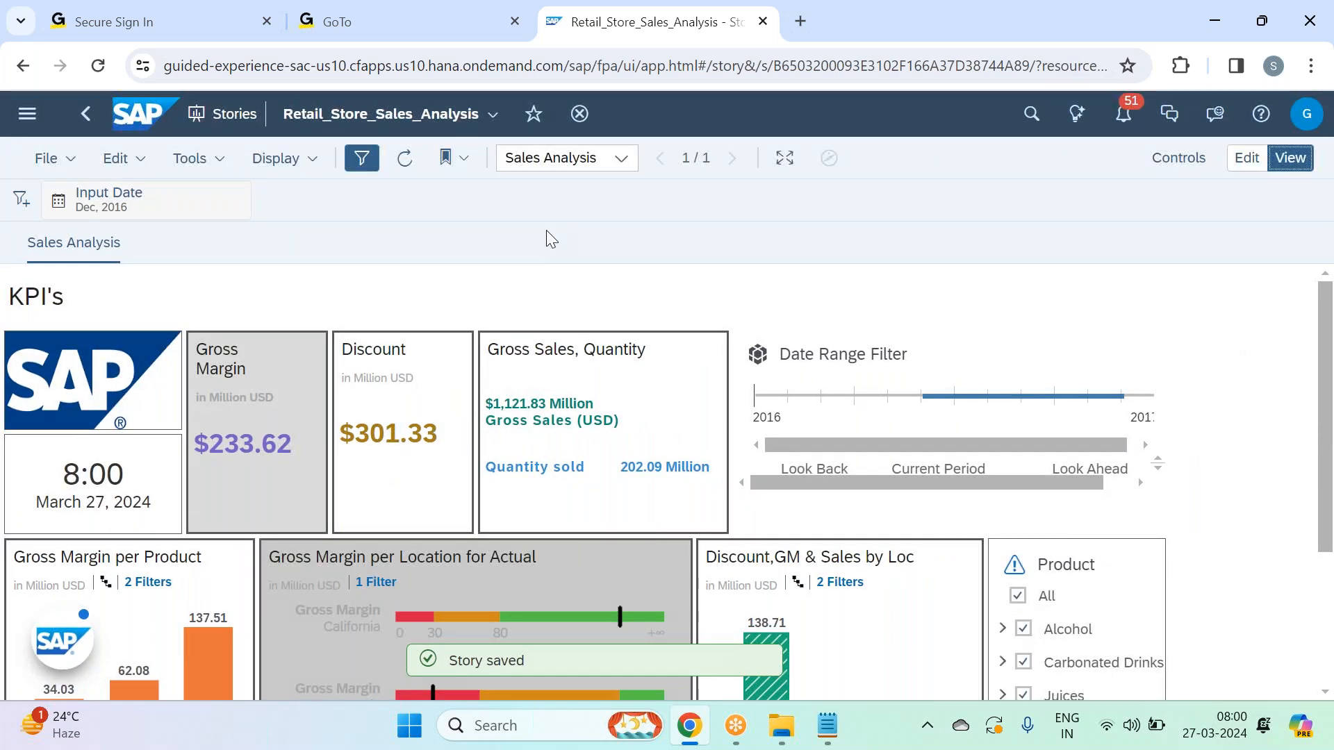
click(144, 195)
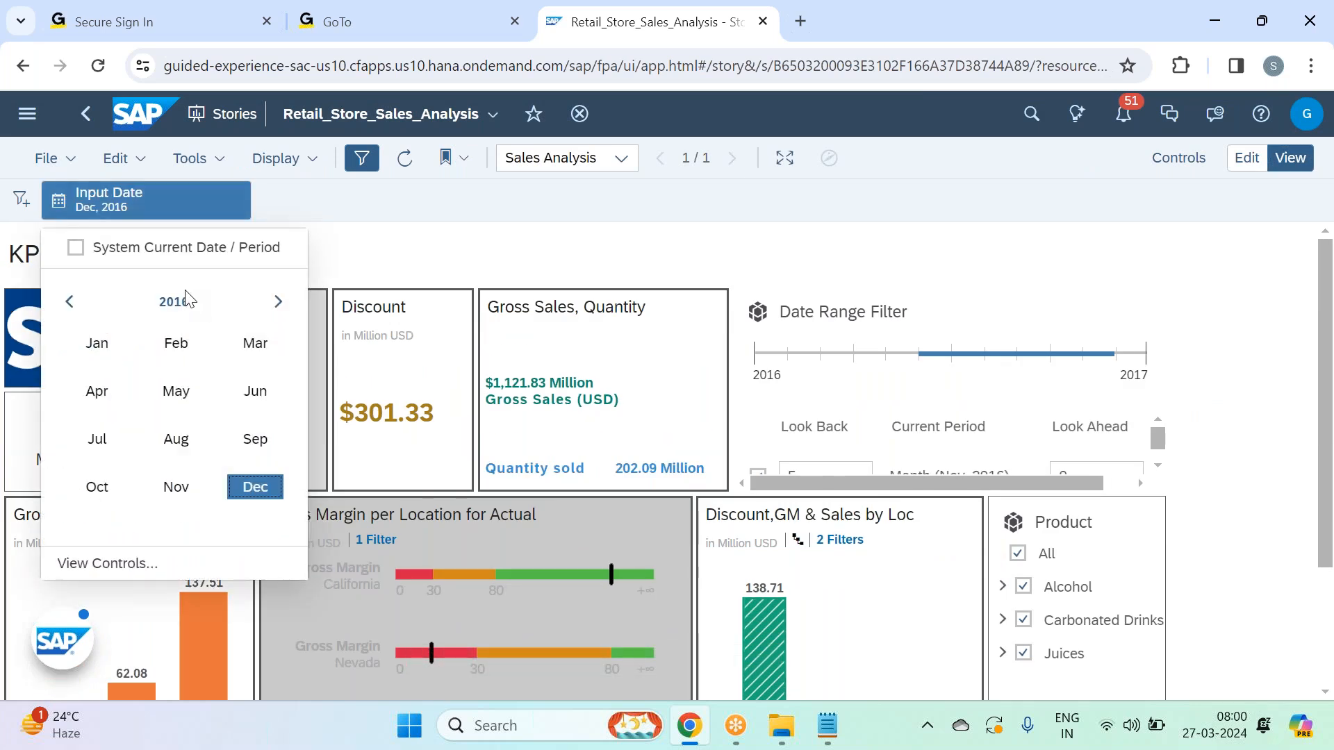
click(70, 301)
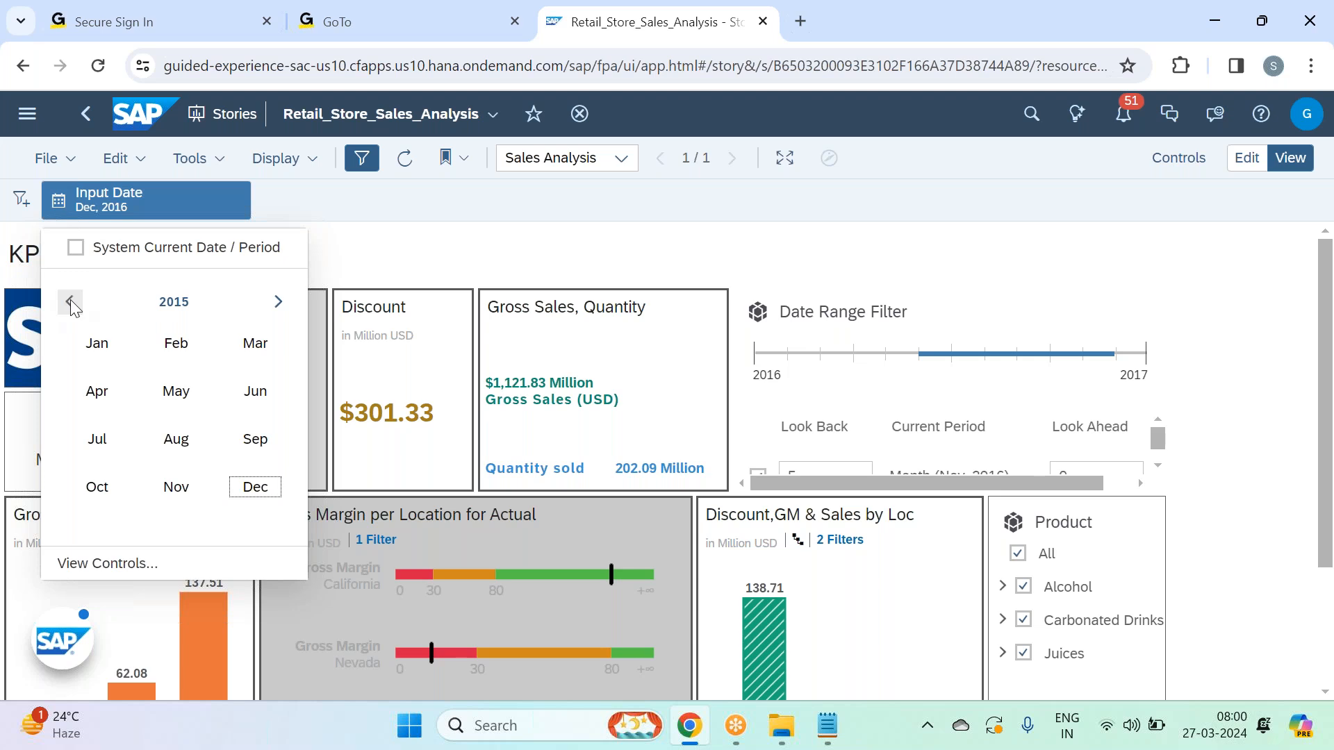
click(111, 455)
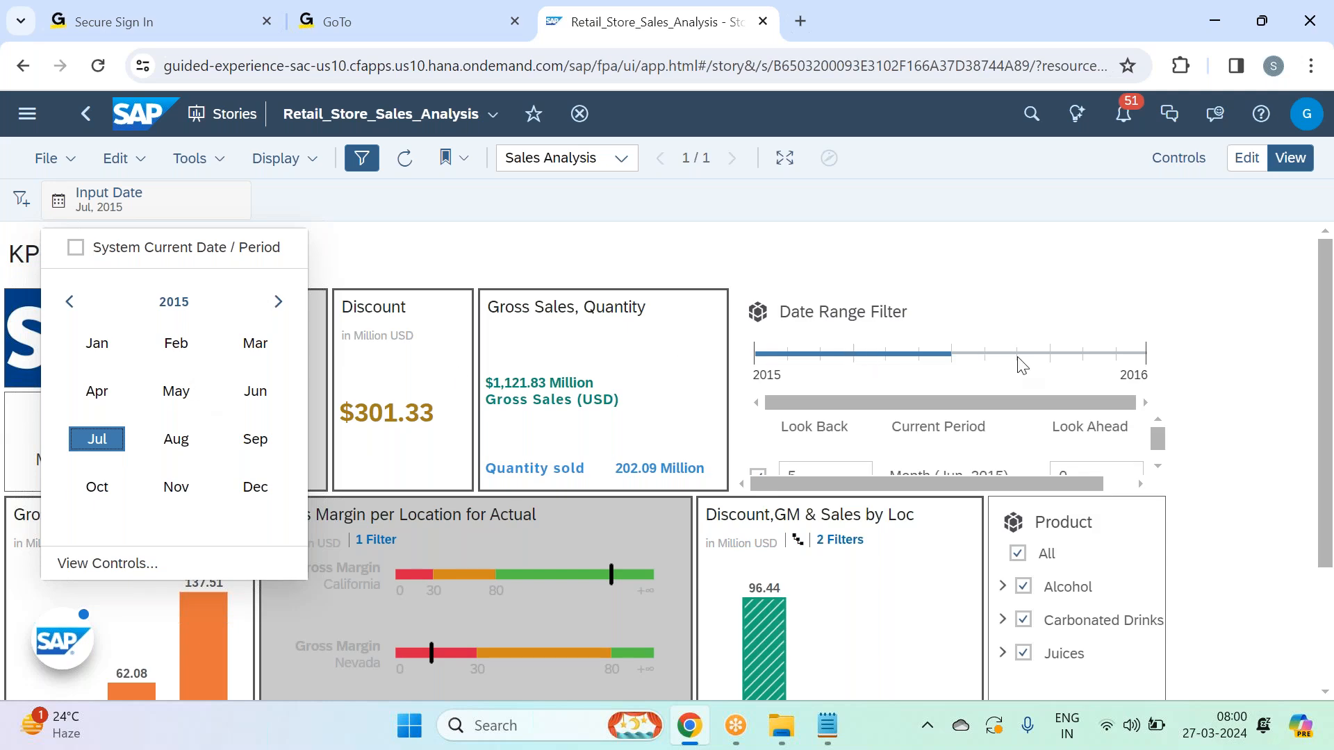
click(1291, 400)
scroll(1007, 452, down, 1)
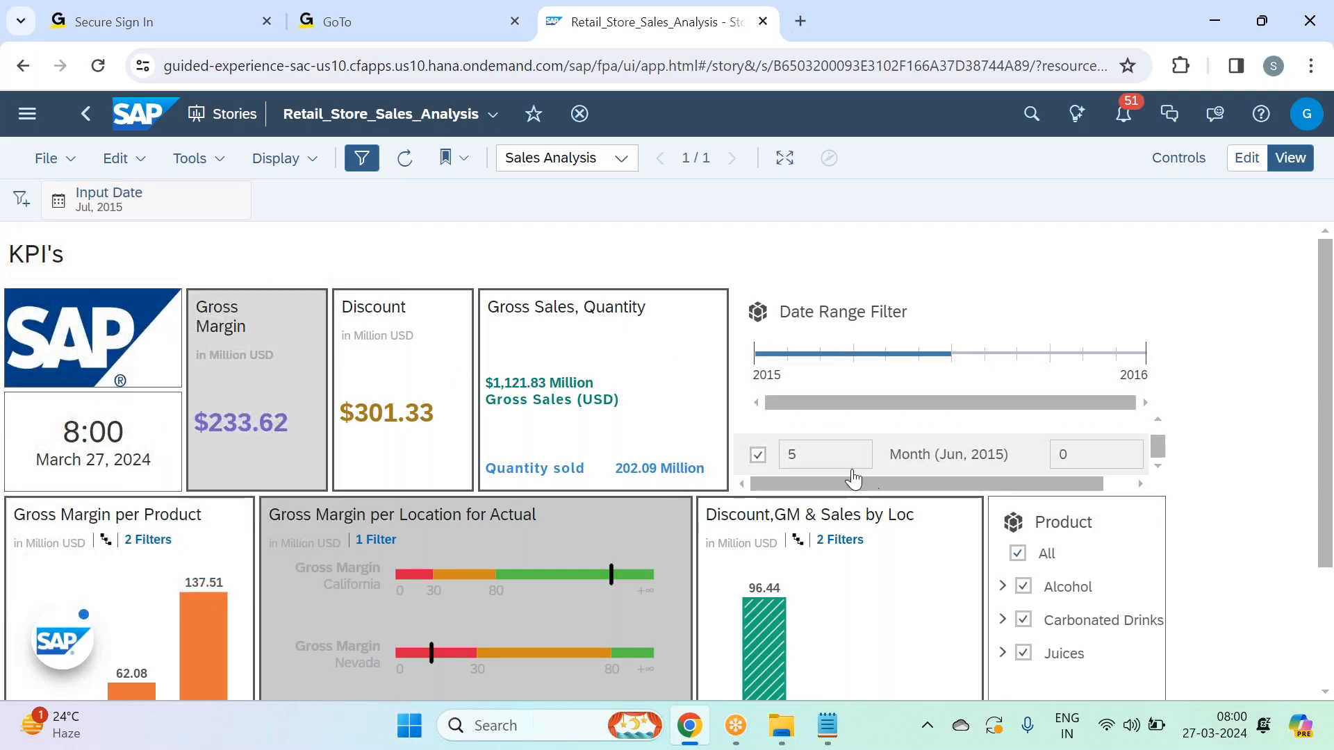
scroll(908, 444, up, 1)
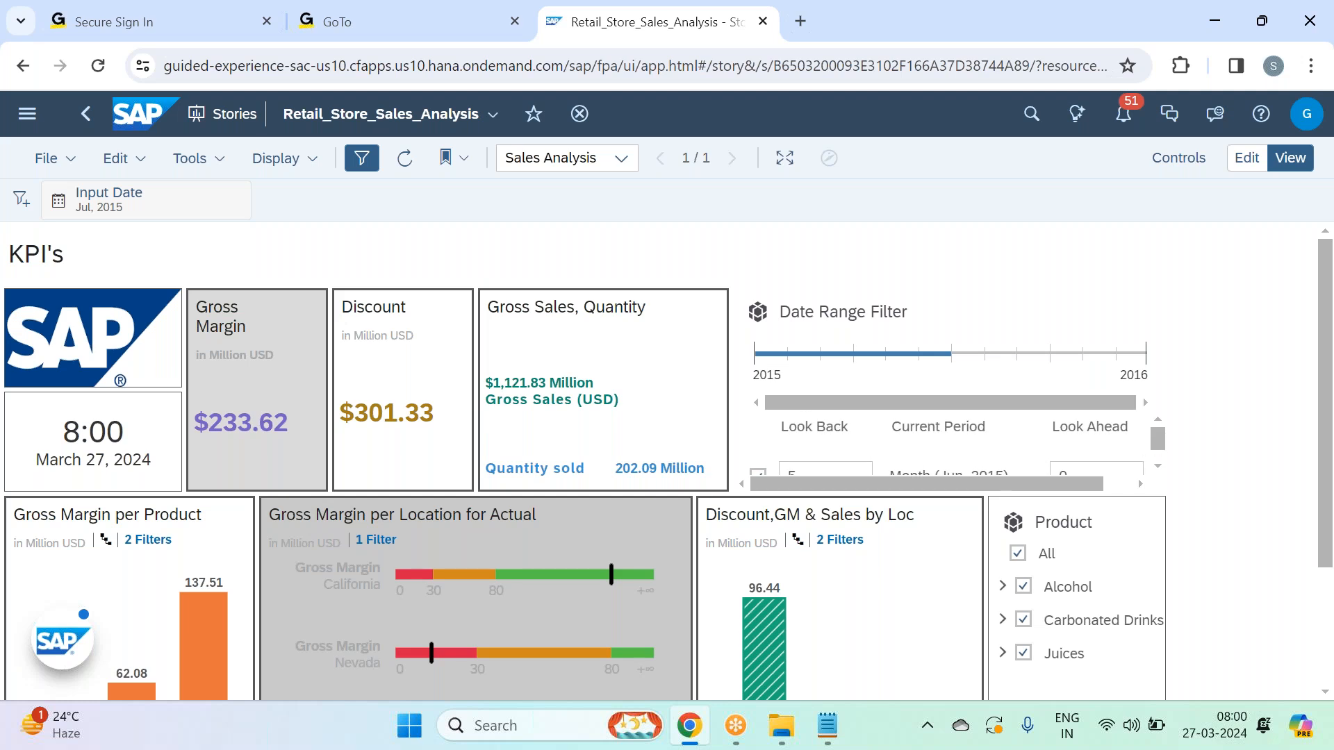
scroll(858, 551, down, 2)
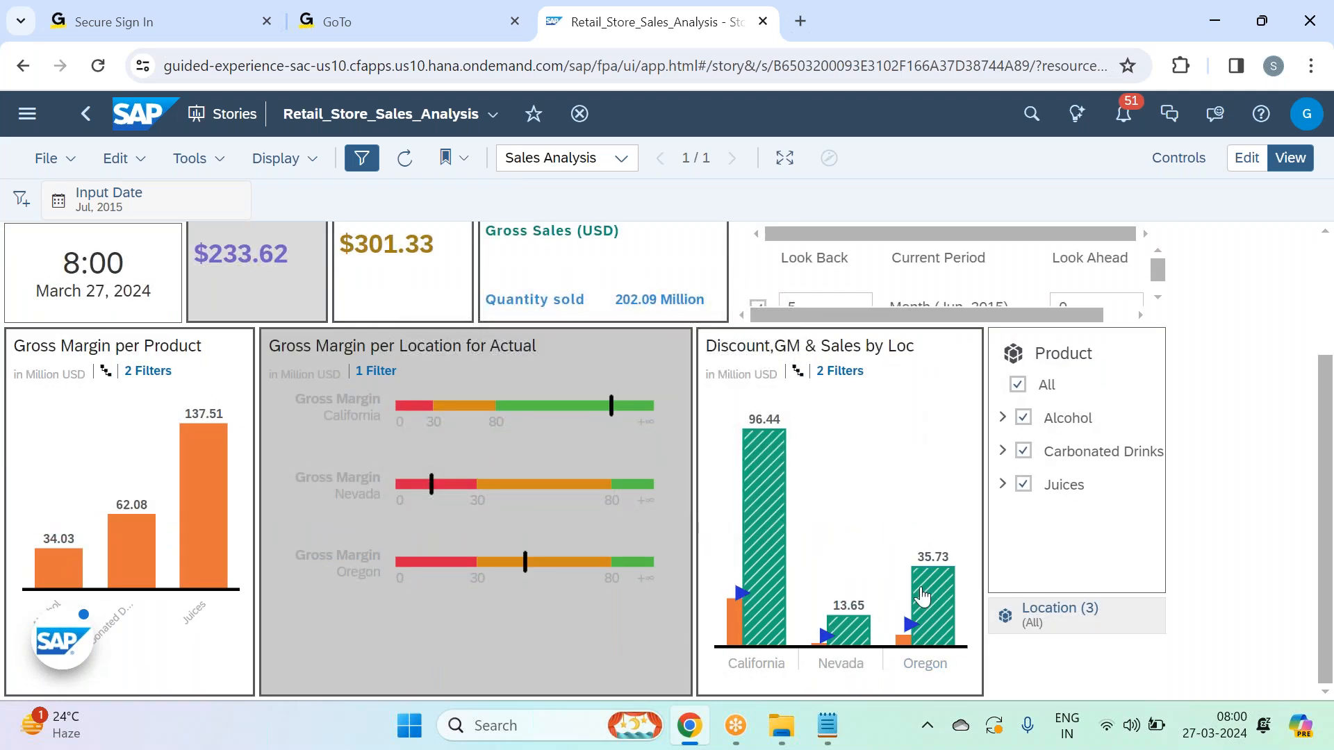
scroll(853, 562, up, 2)
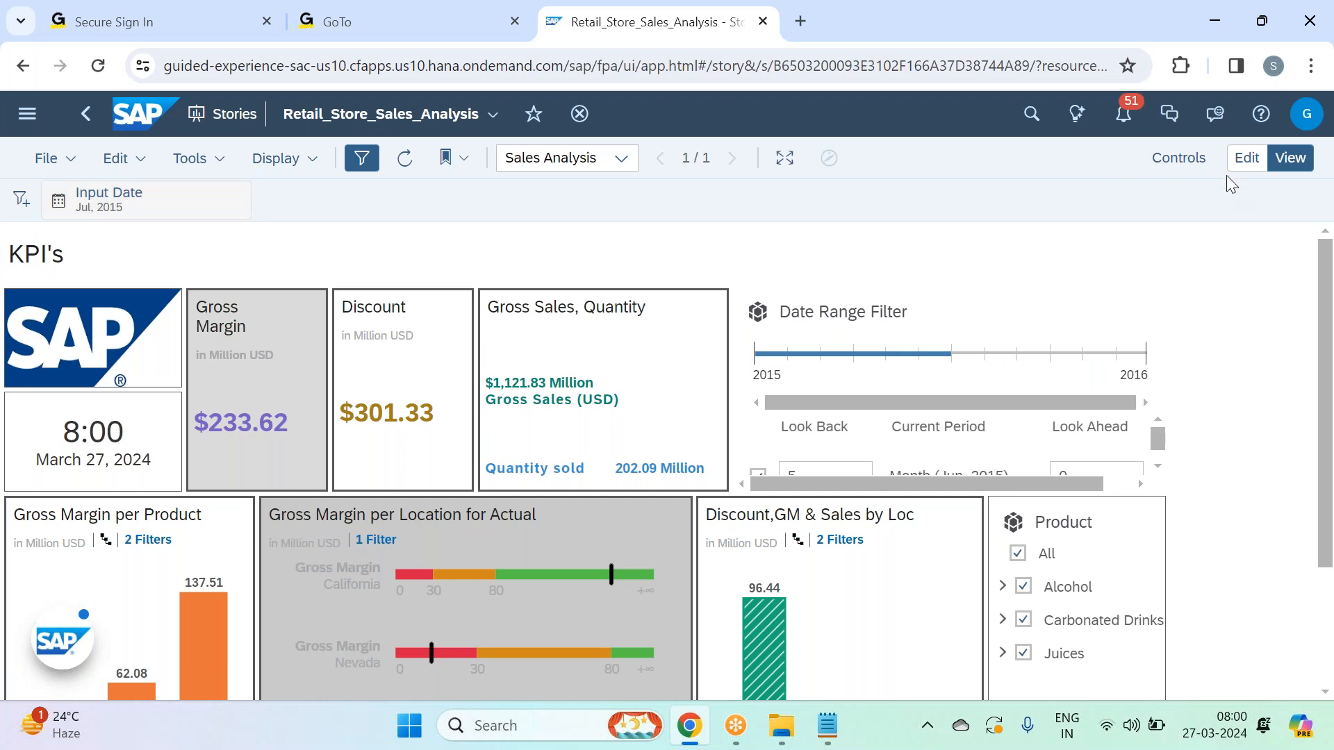
Return to edit mode and give the Date Range Filter widget the All Borders style.
click(1251, 161)
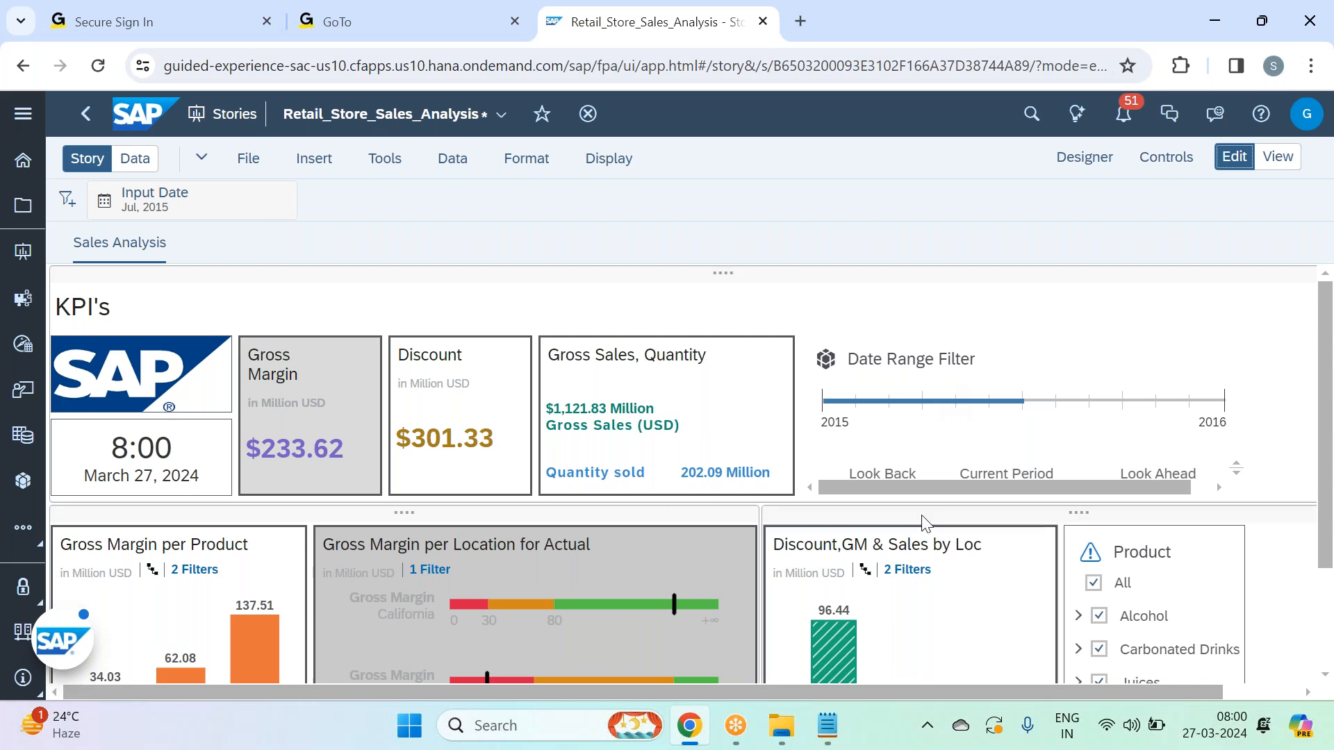
click(1119, 367)
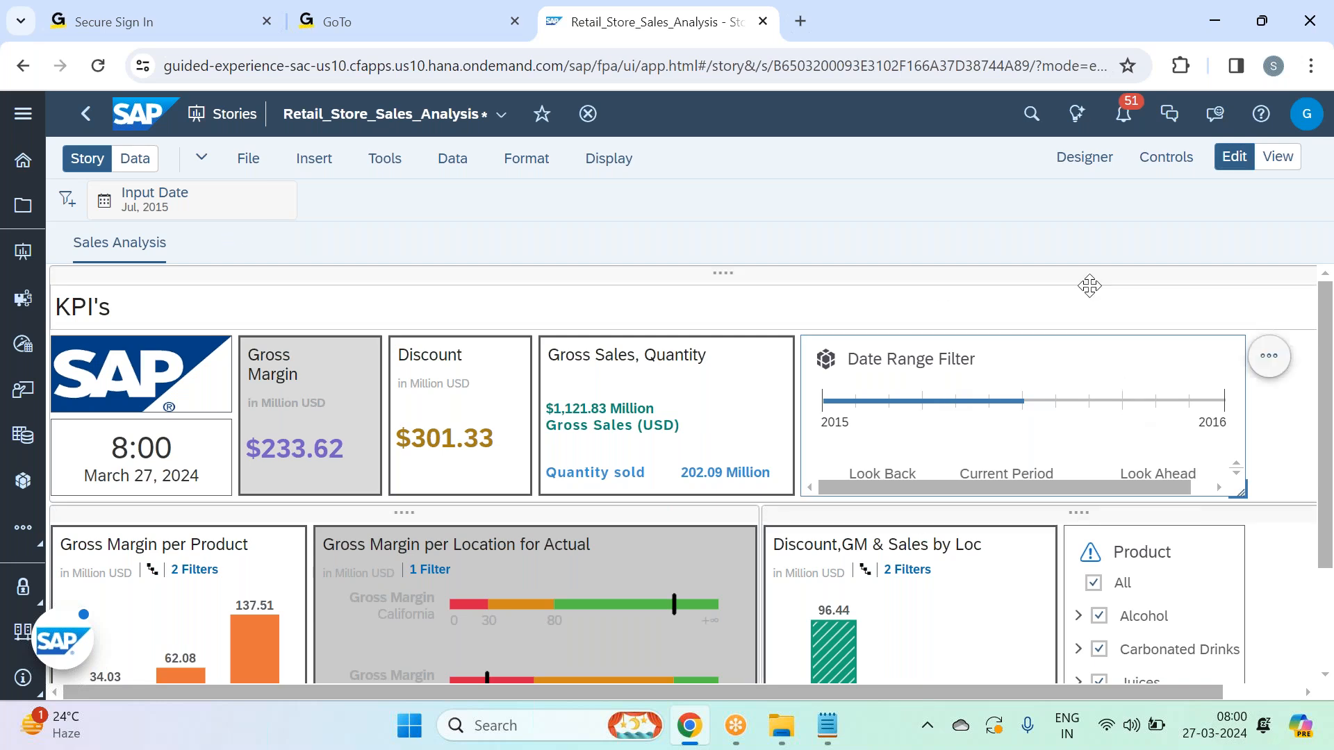
click(1084, 165)
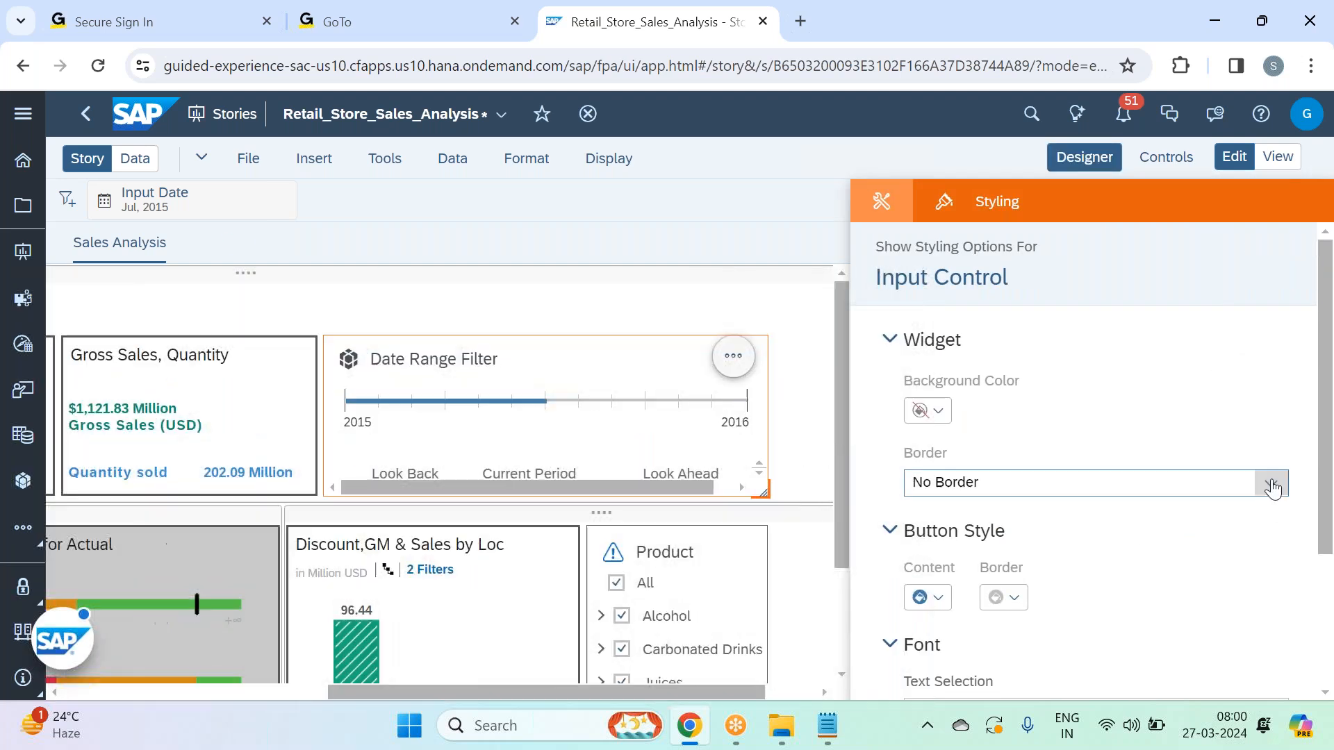
click(1271, 483)
click(1006, 355)
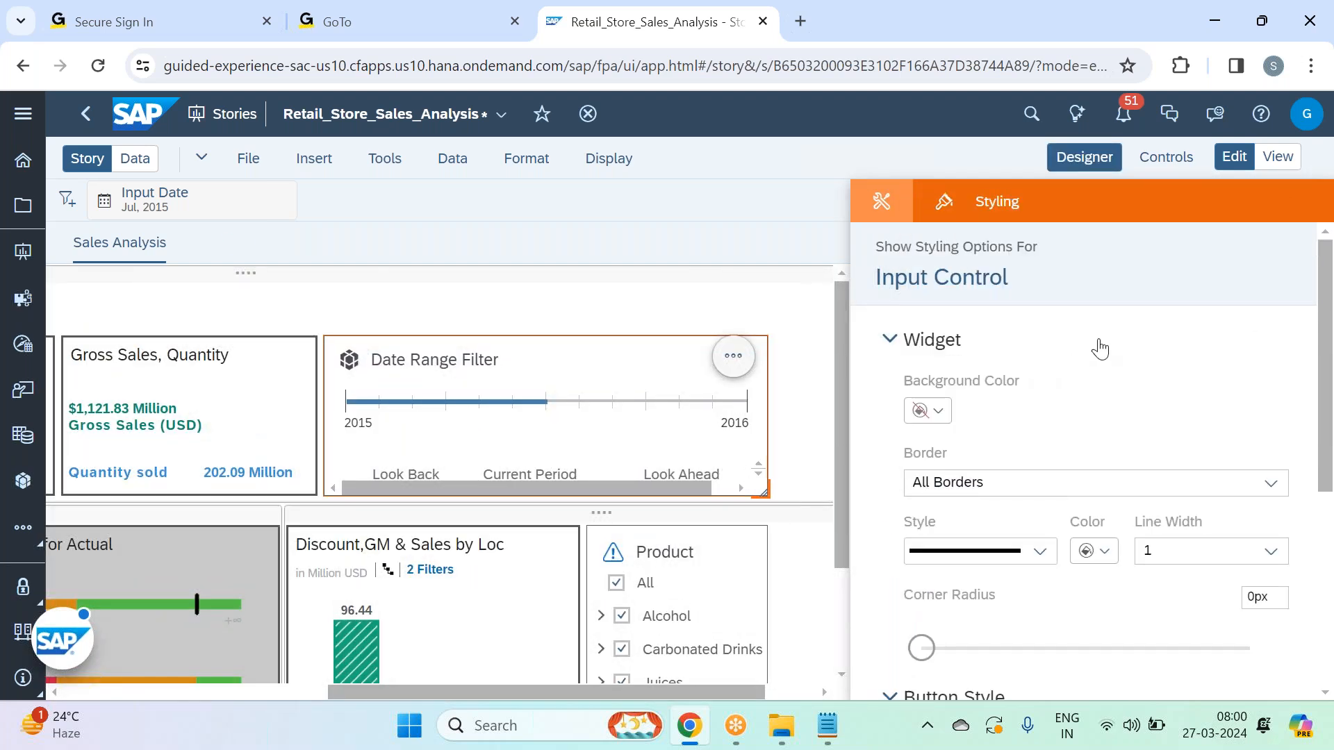
click(1084, 157)
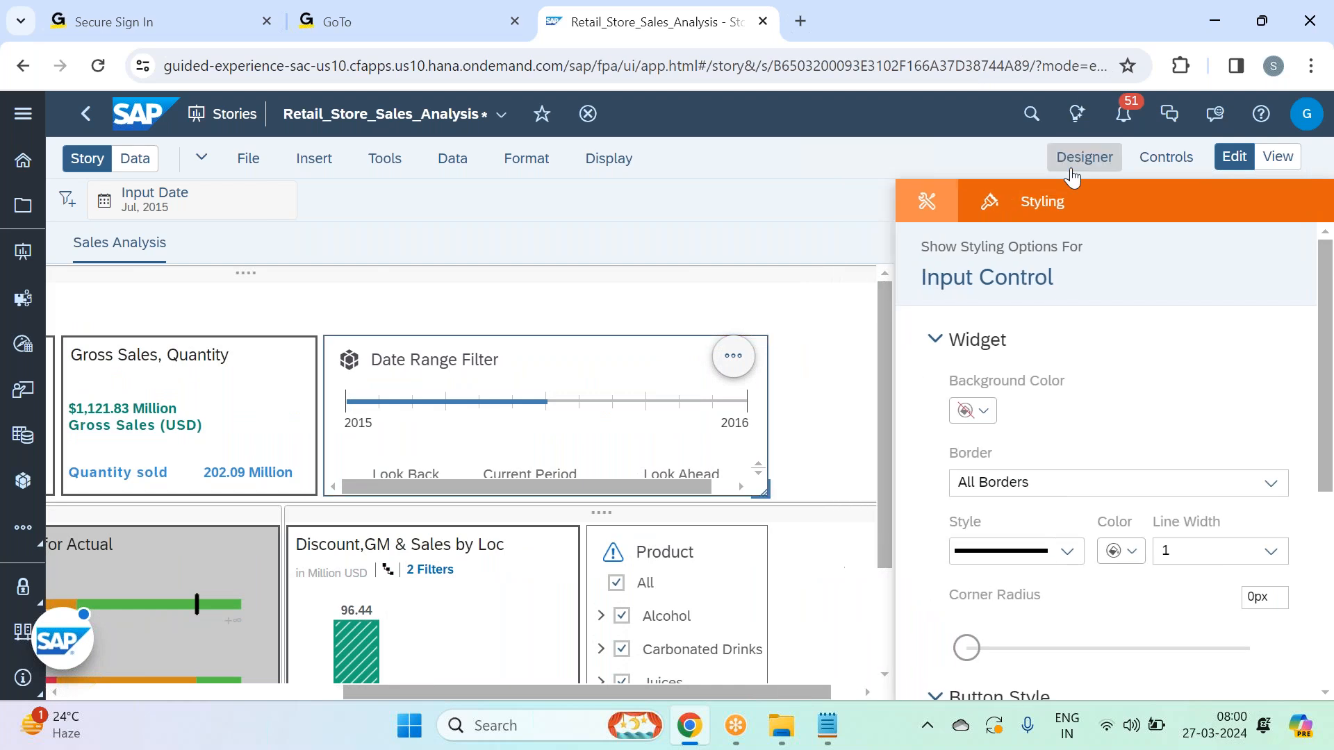
Save the story with the border added to the Date Range Filter.
drag(298, 693, 221, 693)
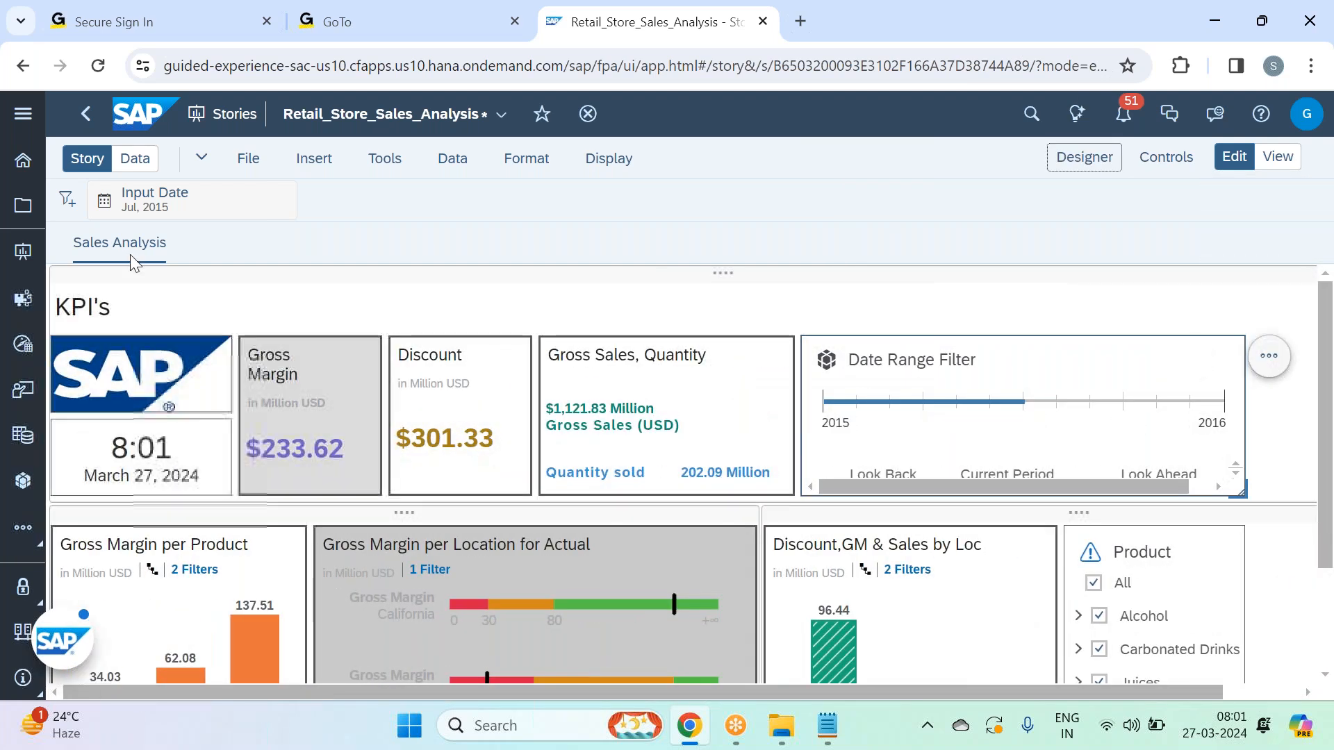
click(248, 158)
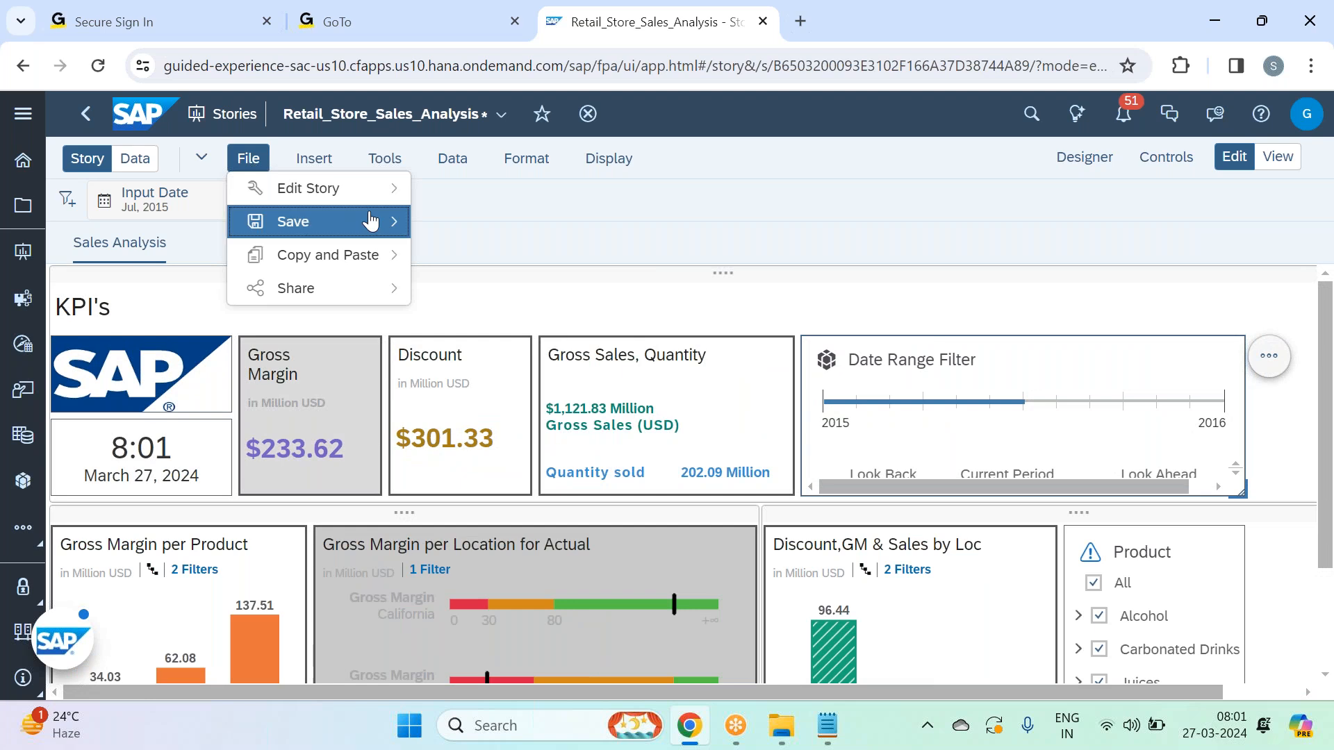
mouse_move(369, 221)
click(448, 222)
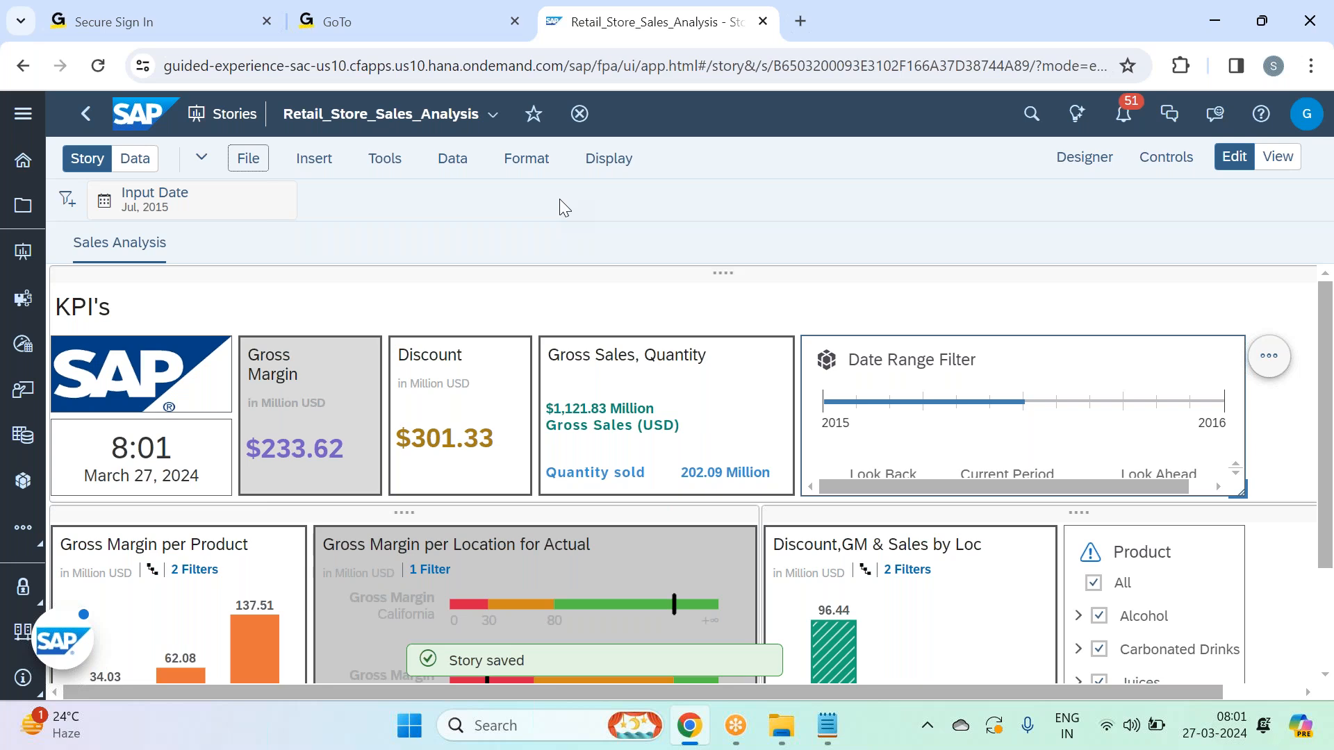
click(916, 31)
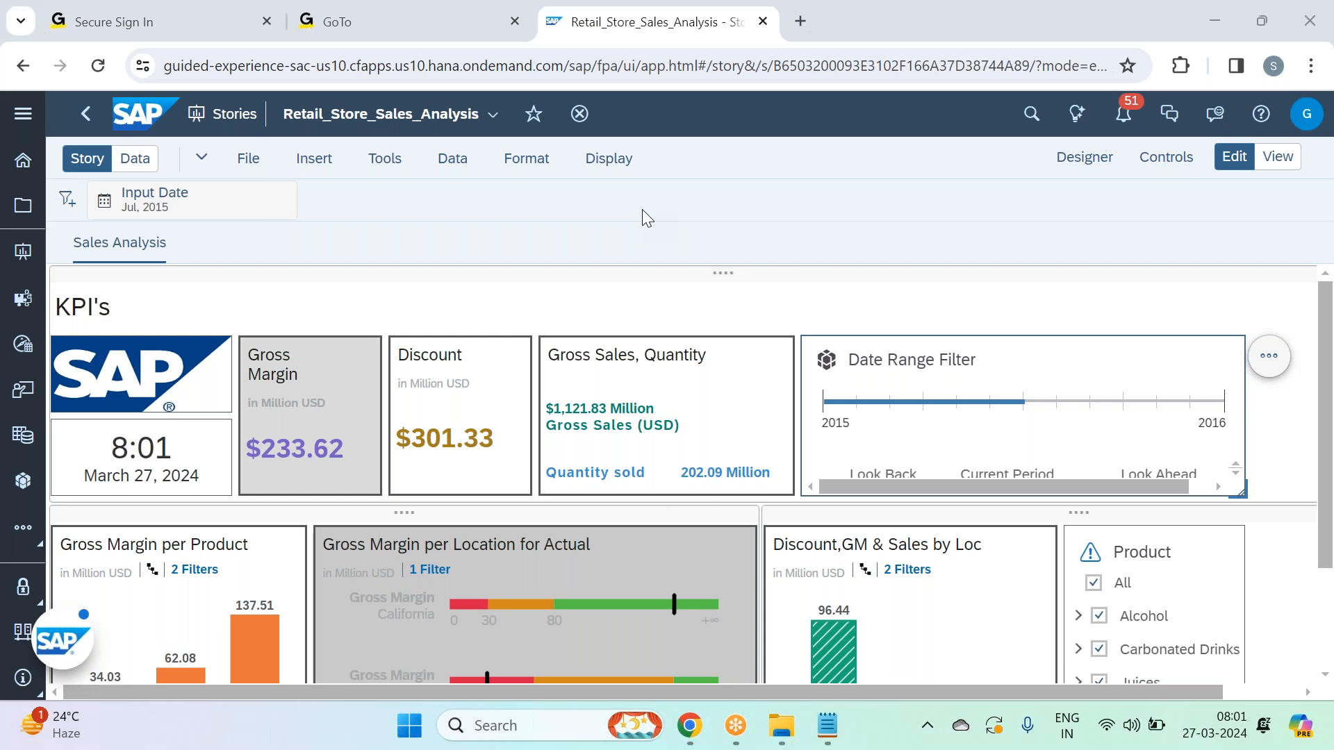
mouse_move(1330, 351)
mouse_down()
mouse_move(1322, 452)
mouse_move(1327, 351)
mouse_up()
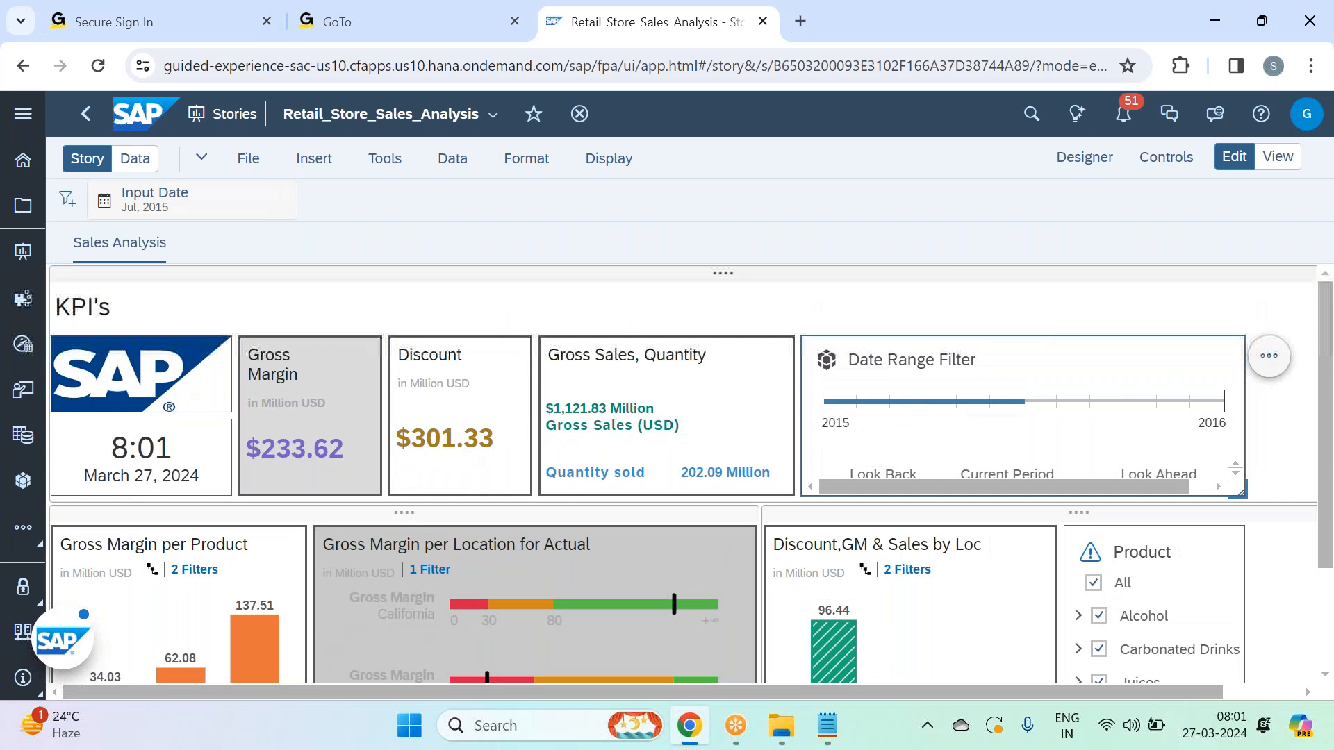
Set the Input Date to December 2020 while in edit mode.
click(203, 211)
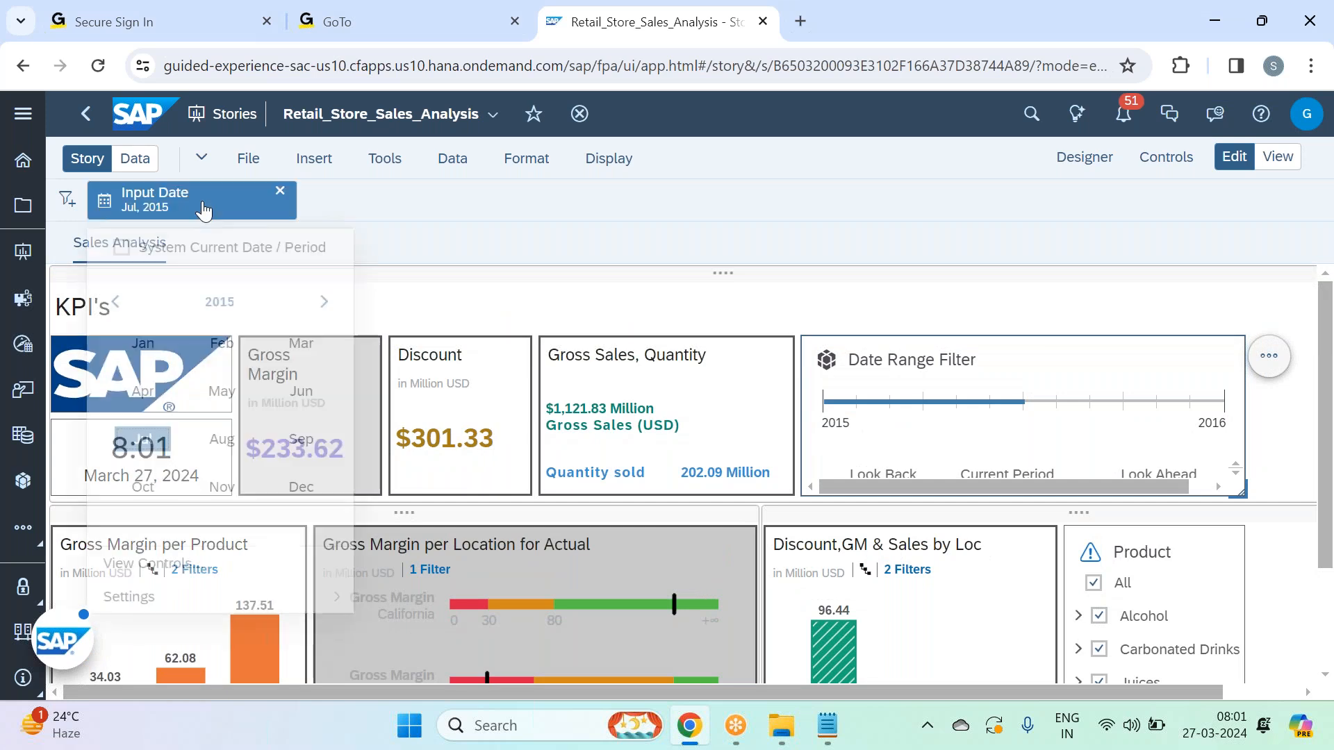
click(324, 301)
click(324, 302)
click(323, 301)
click(324, 302)
click(299, 486)
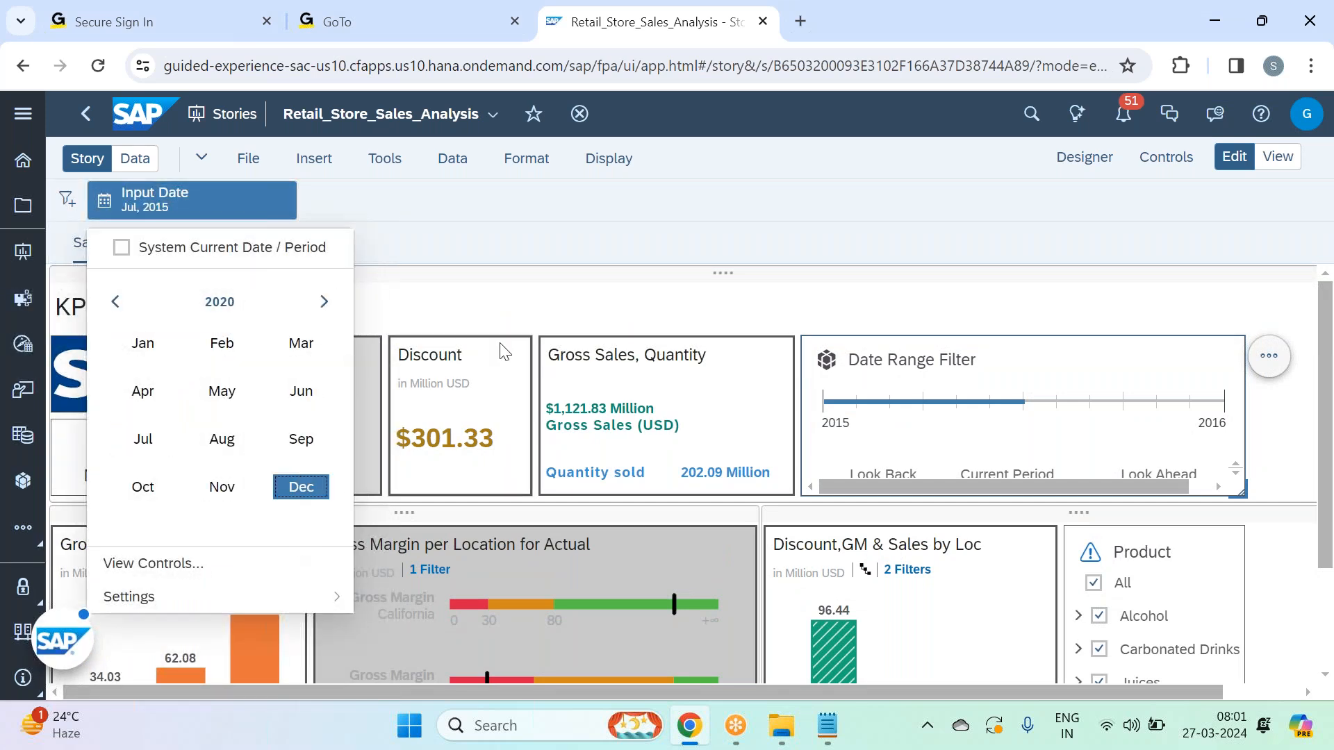
Apply December 2020 as the story's Input Date and check the Discount, GM & Sales by Loc chart for that period.
click(607, 225)
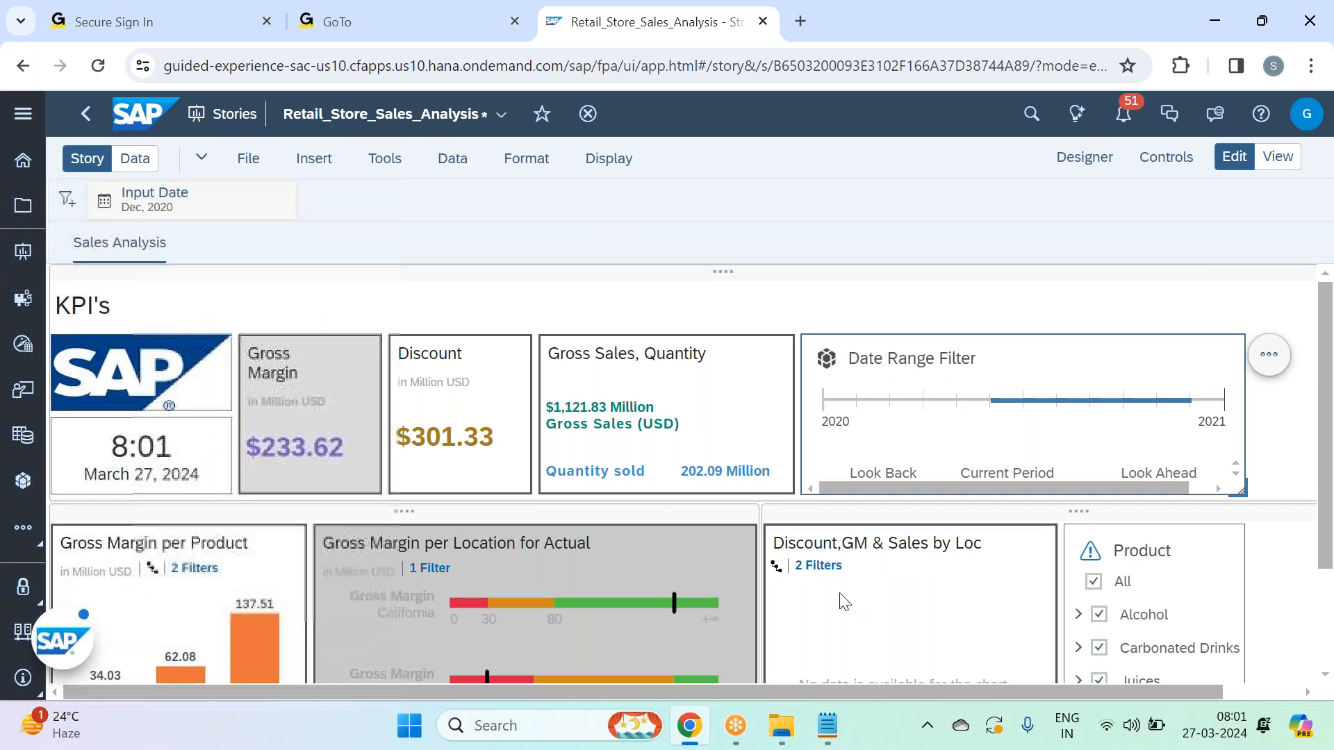
scroll(845, 598, down, 2)
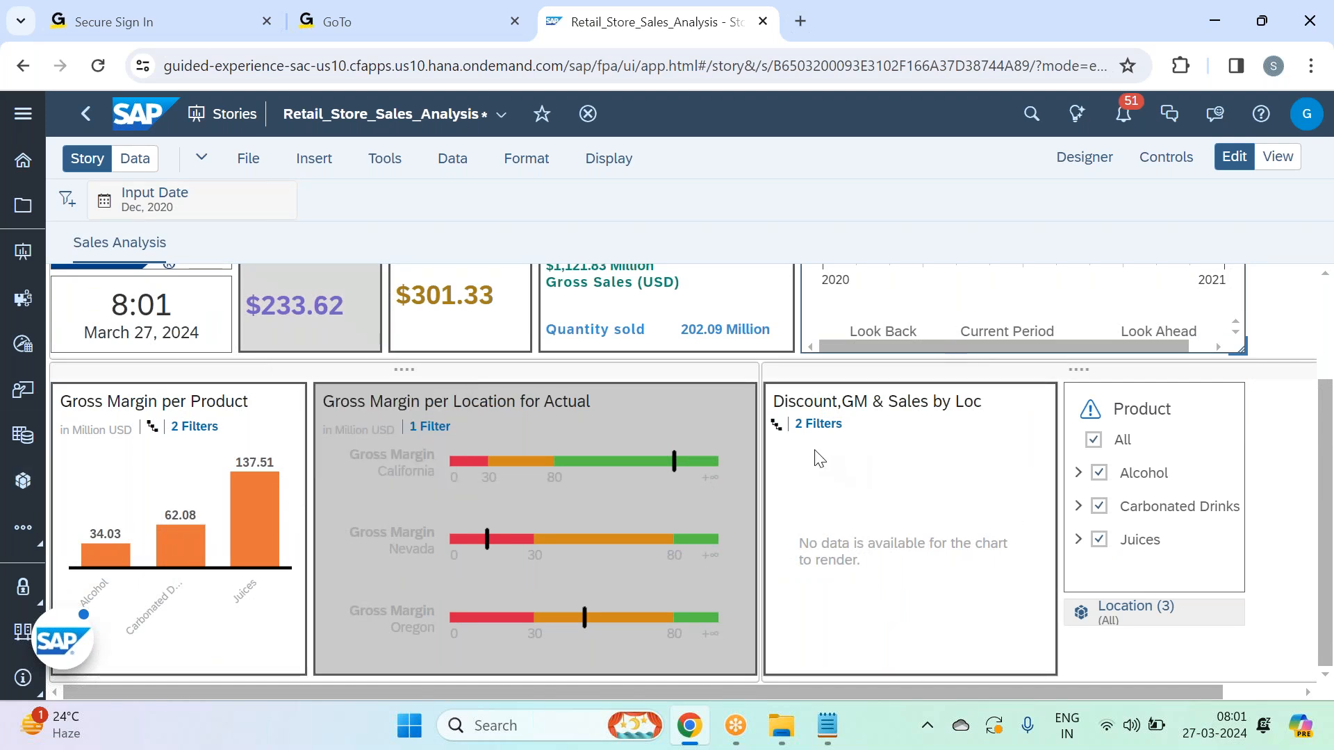
scroll(783, 542, up, 3)
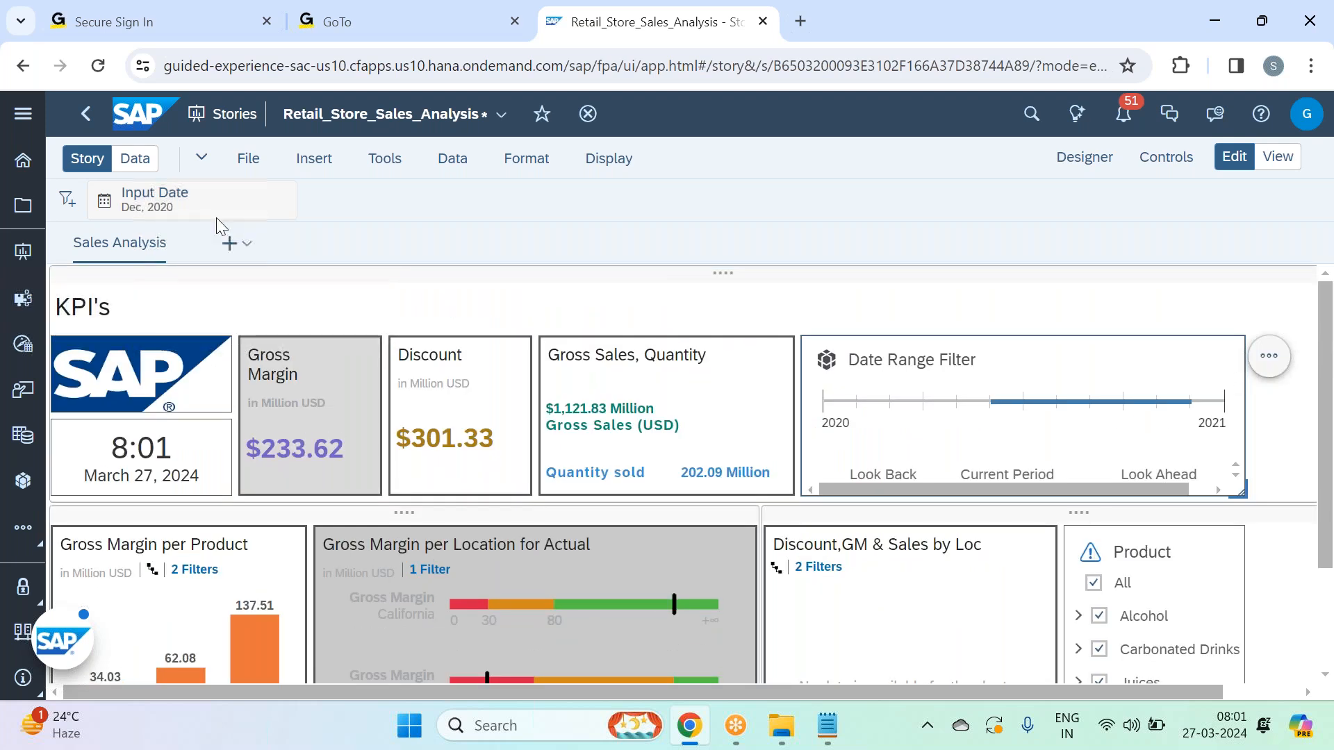
Set the story's Input Date to December 2016.
click(201, 206)
click(115, 302)
click(115, 302)
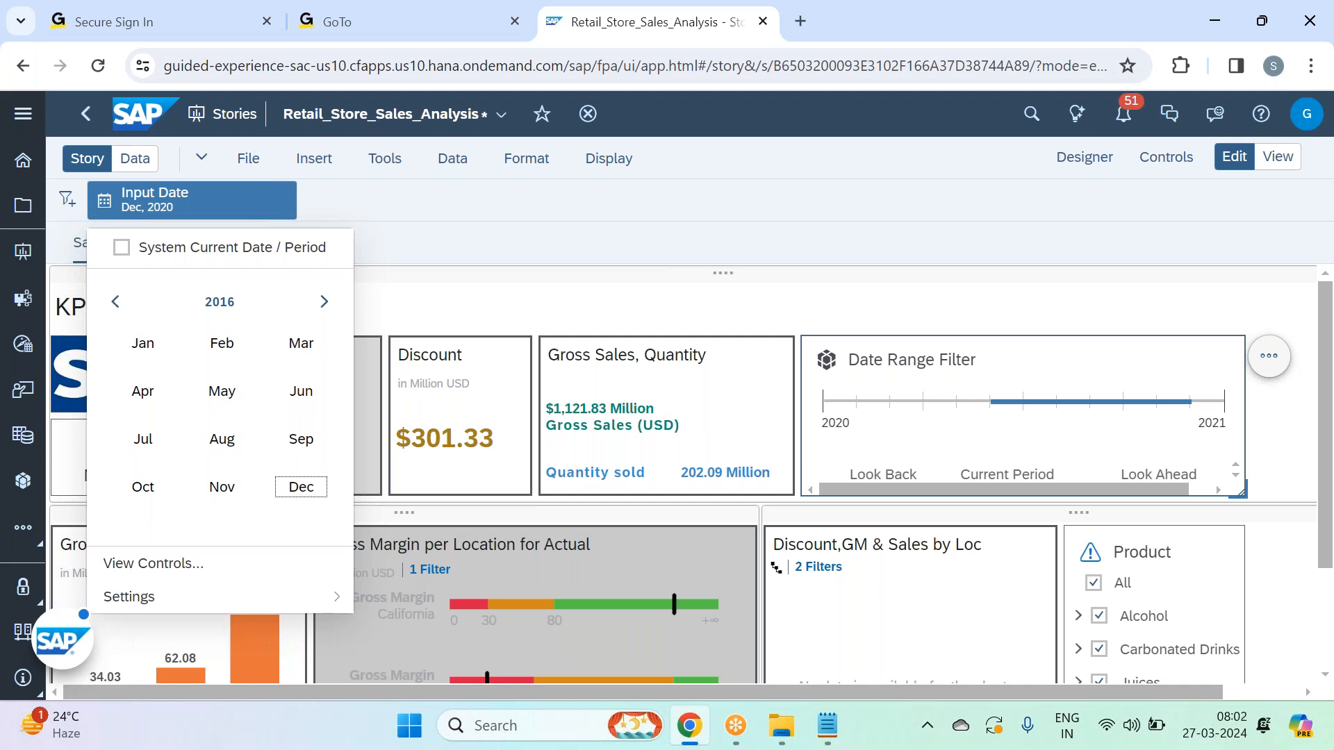
click(298, 488)
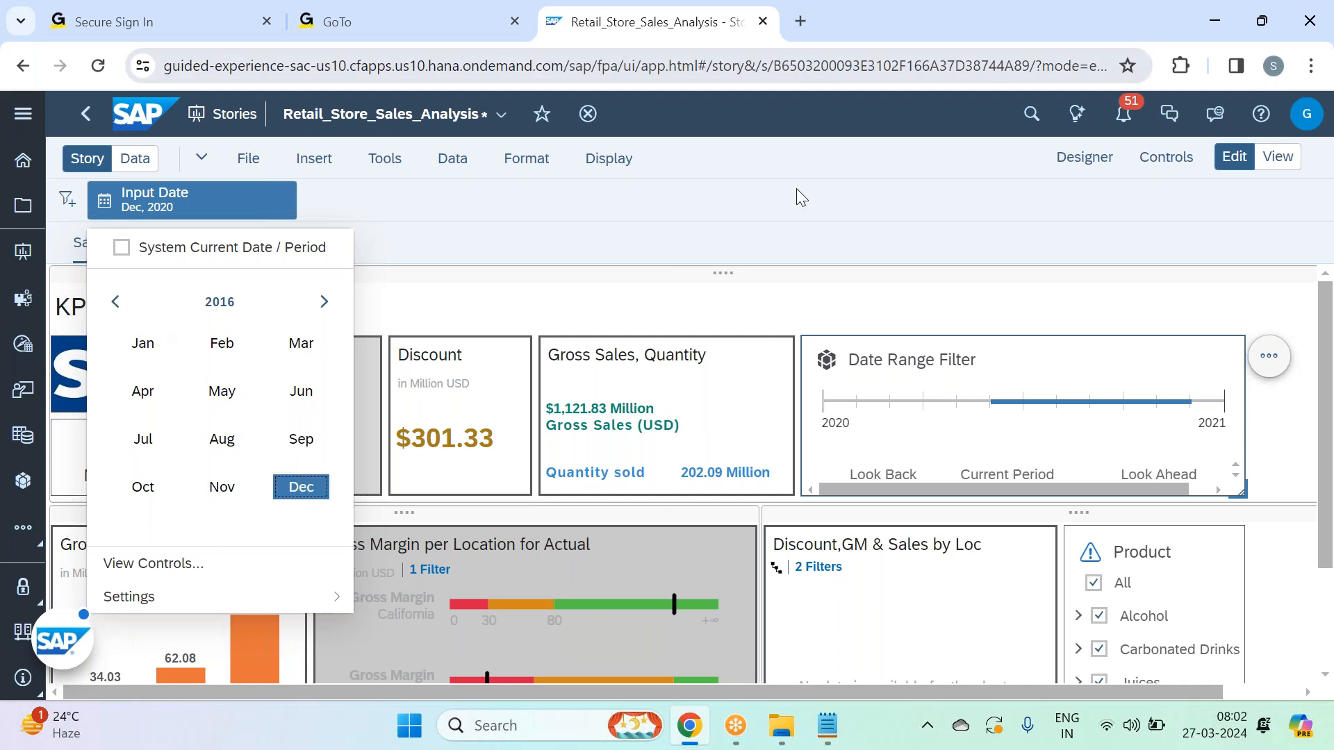
click(781, 202)
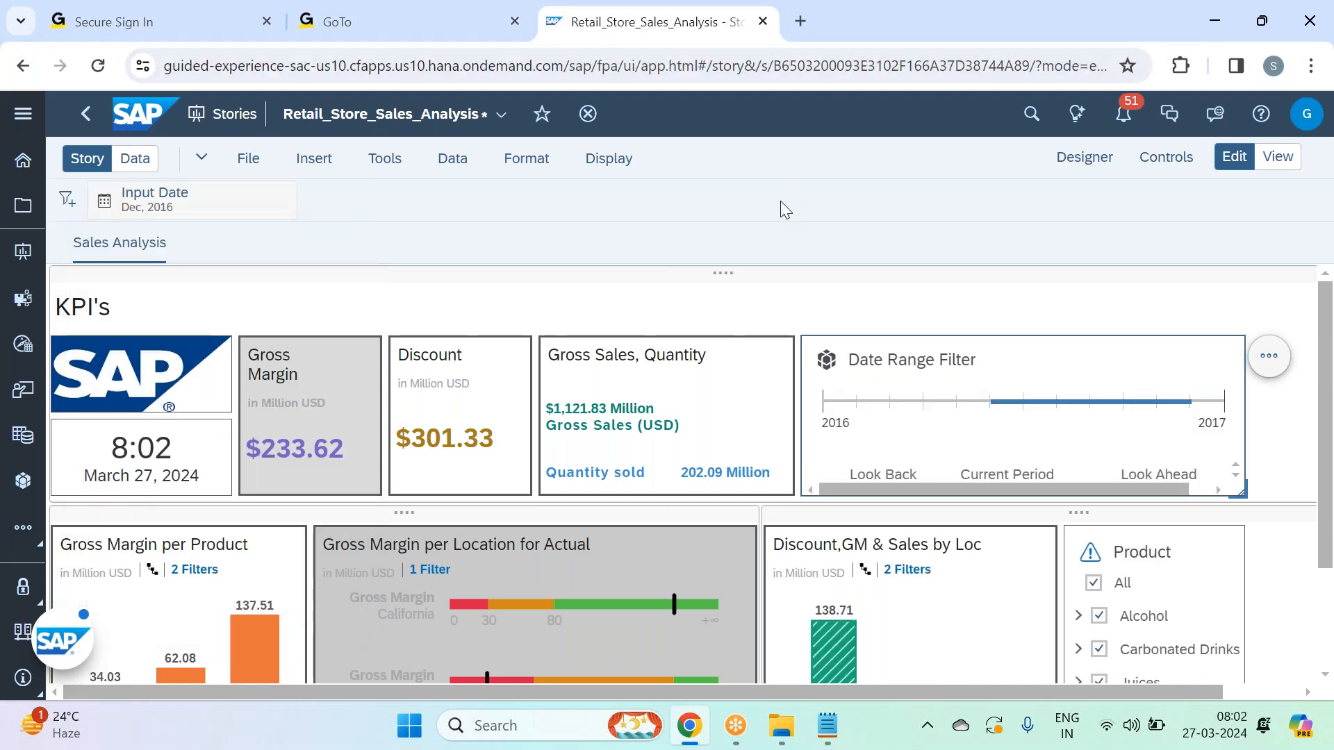
Save the Retail_Store_Sales_Analysis story with its December 2016 input date.
click(248, 158)
mouse_move(401, 228)
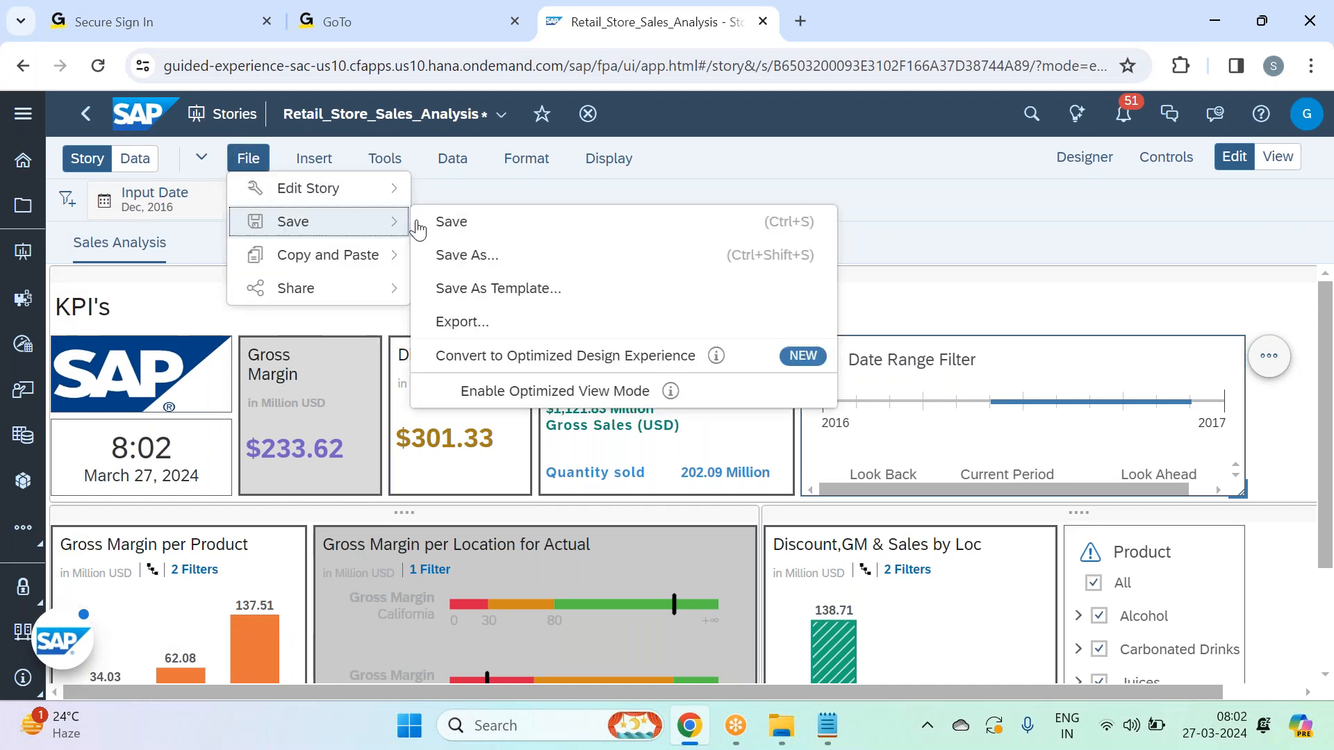
click(450, 221)
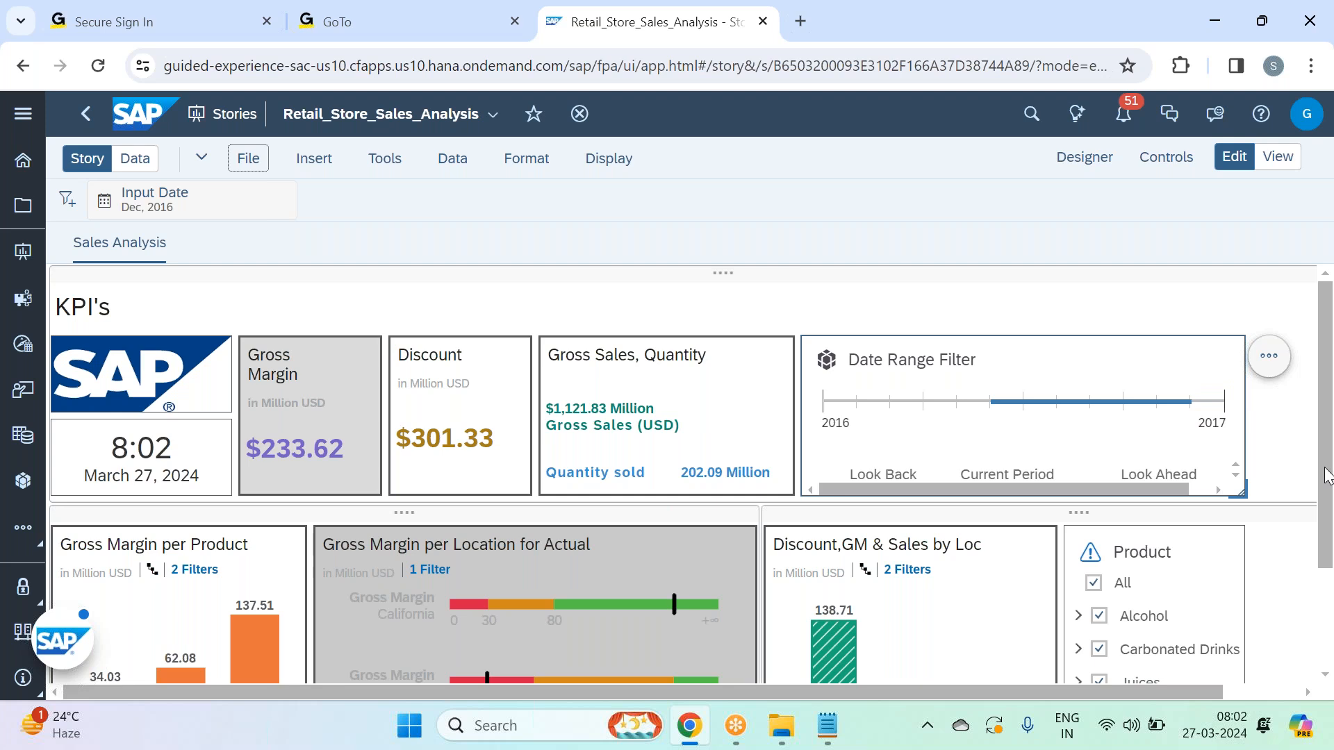
Review the charts on the Sales Analysis page and the members offered by the Location filter.
scroll(1327, 478, down, 2)
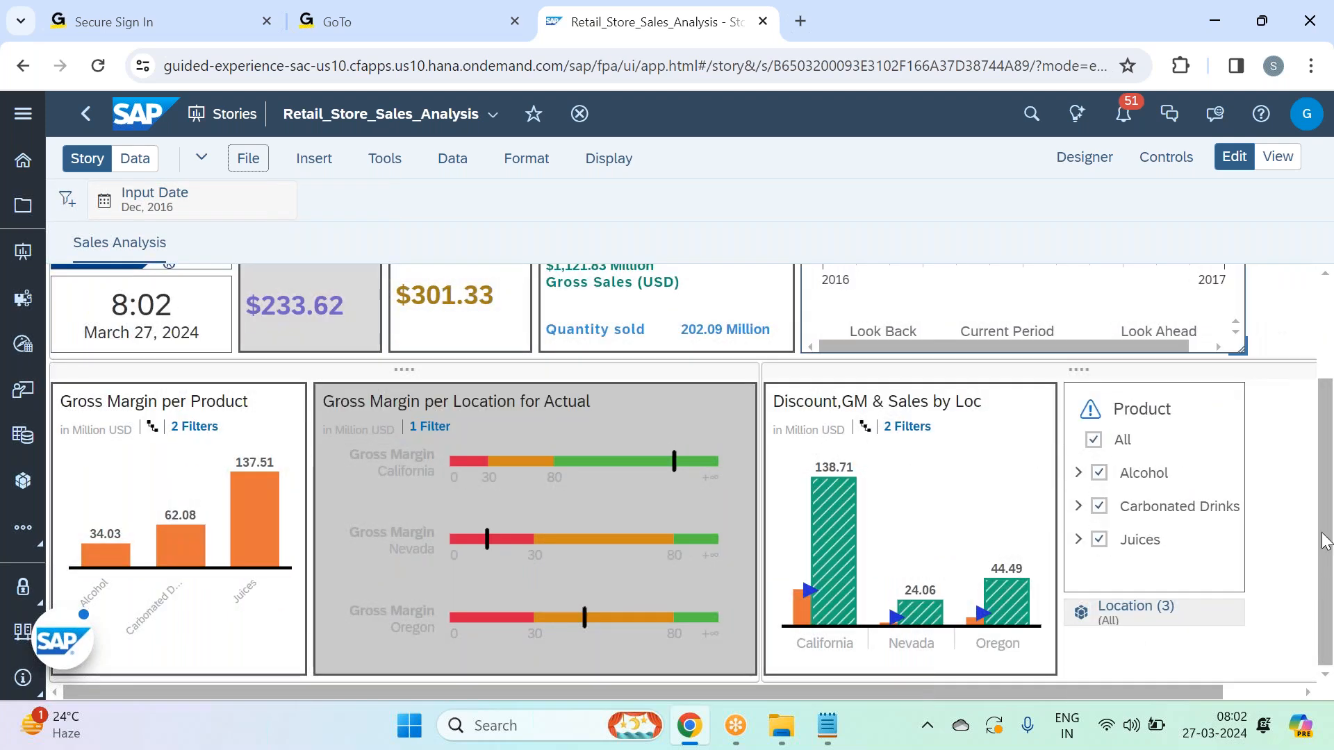
scroll(1327, 476, up, 2)
mouse_move(1201, 553)
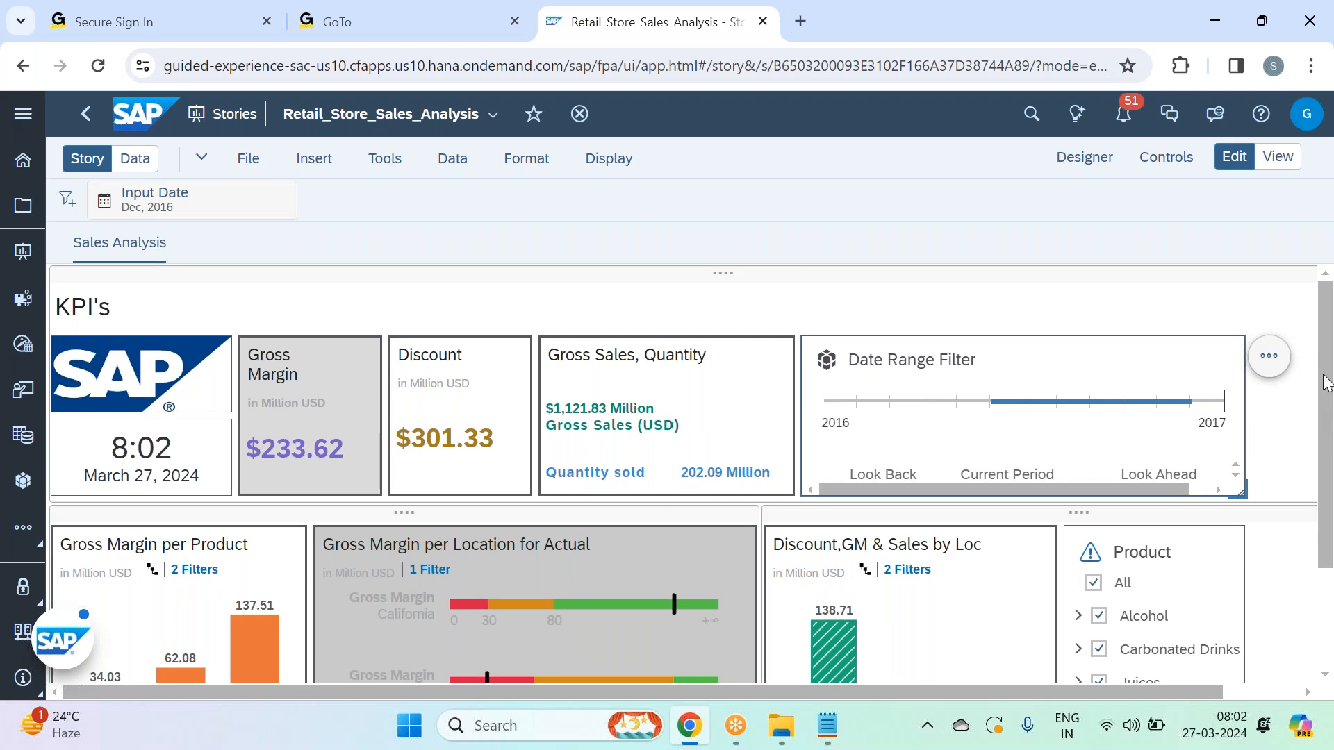
scroll(1152, 623, down, 2)
click(1152, 623)
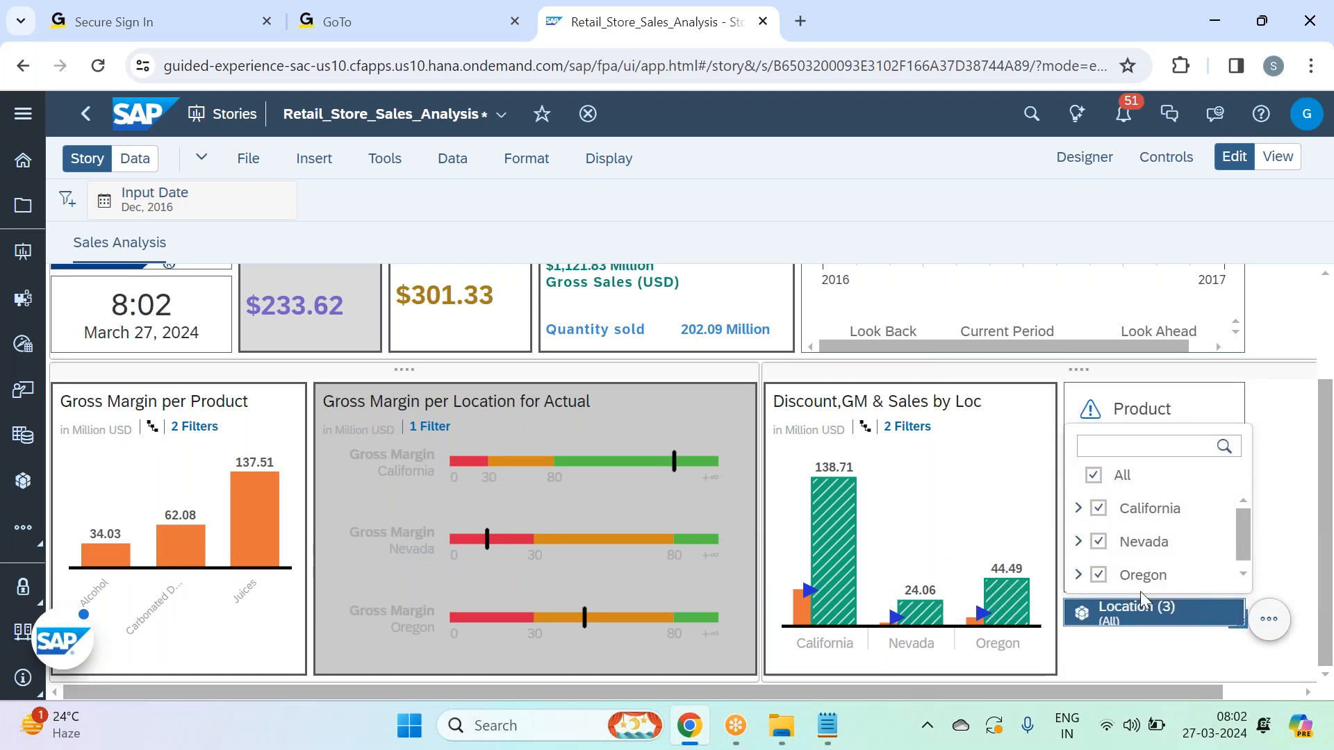
click(1276, 525)
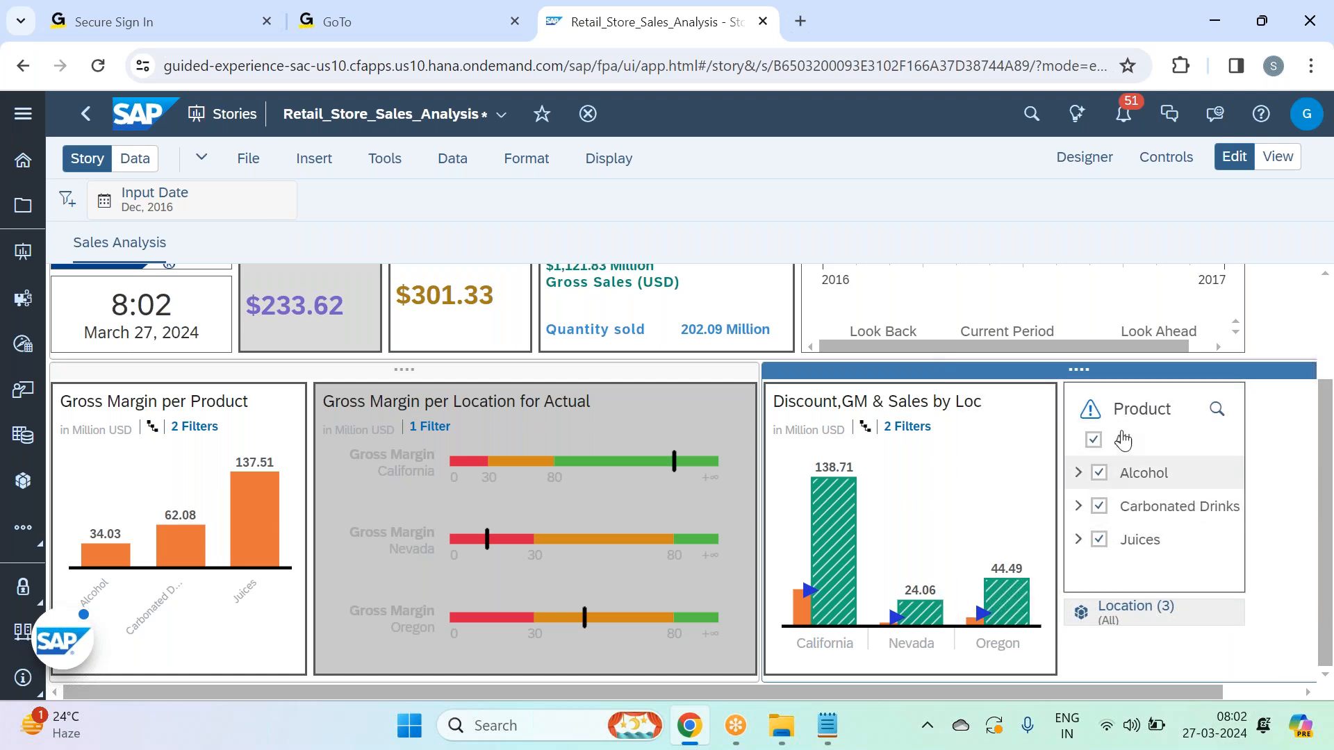
scroll(1215, 488, up, 1)
scroll(1215, 490, up, 3)
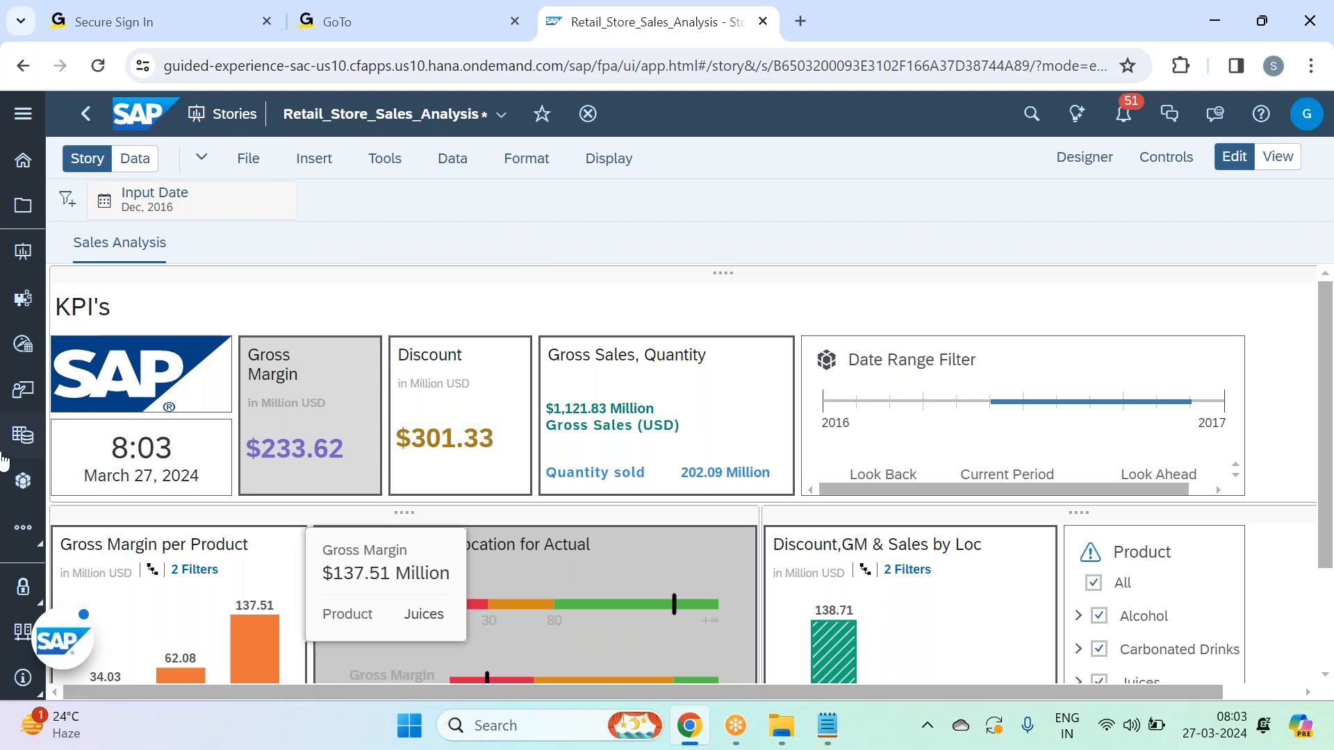
Check the Input Controls notes in Notepad, return to the story in Chrome and save it.
click(827, 726)
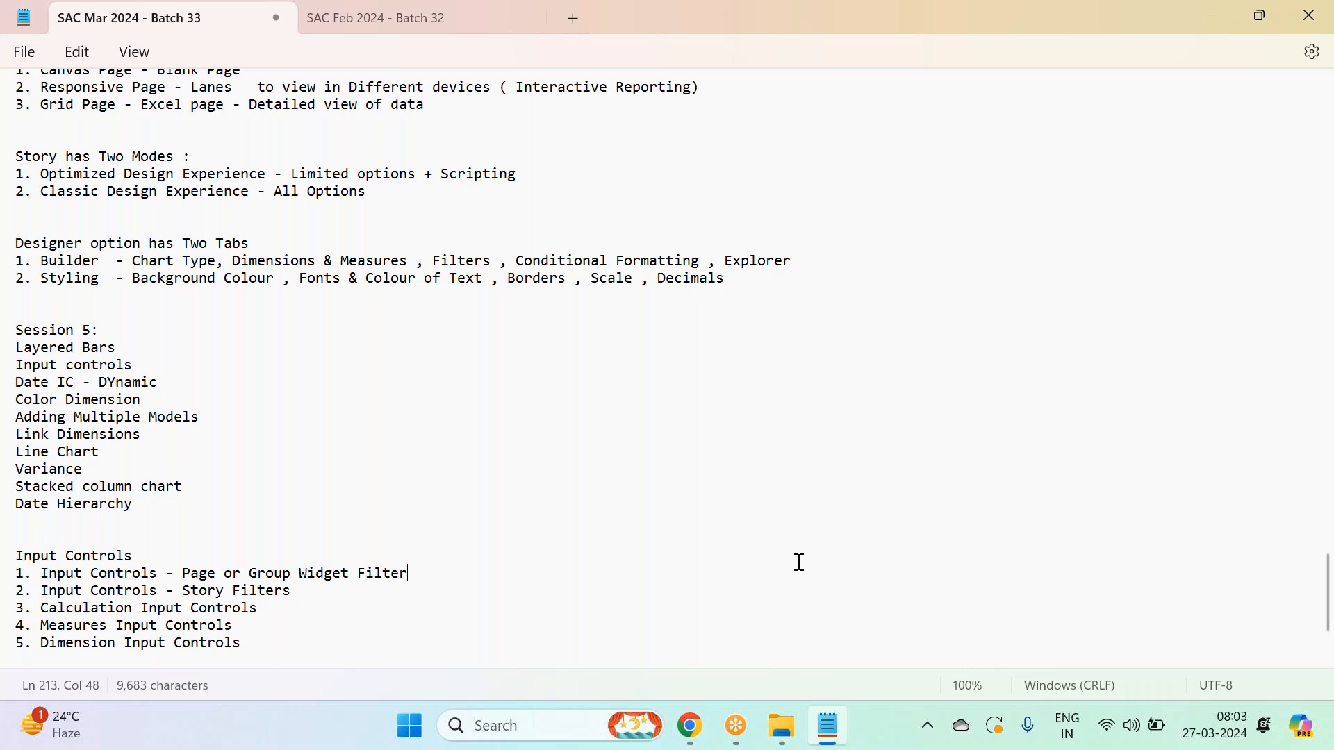
click(695, 725)
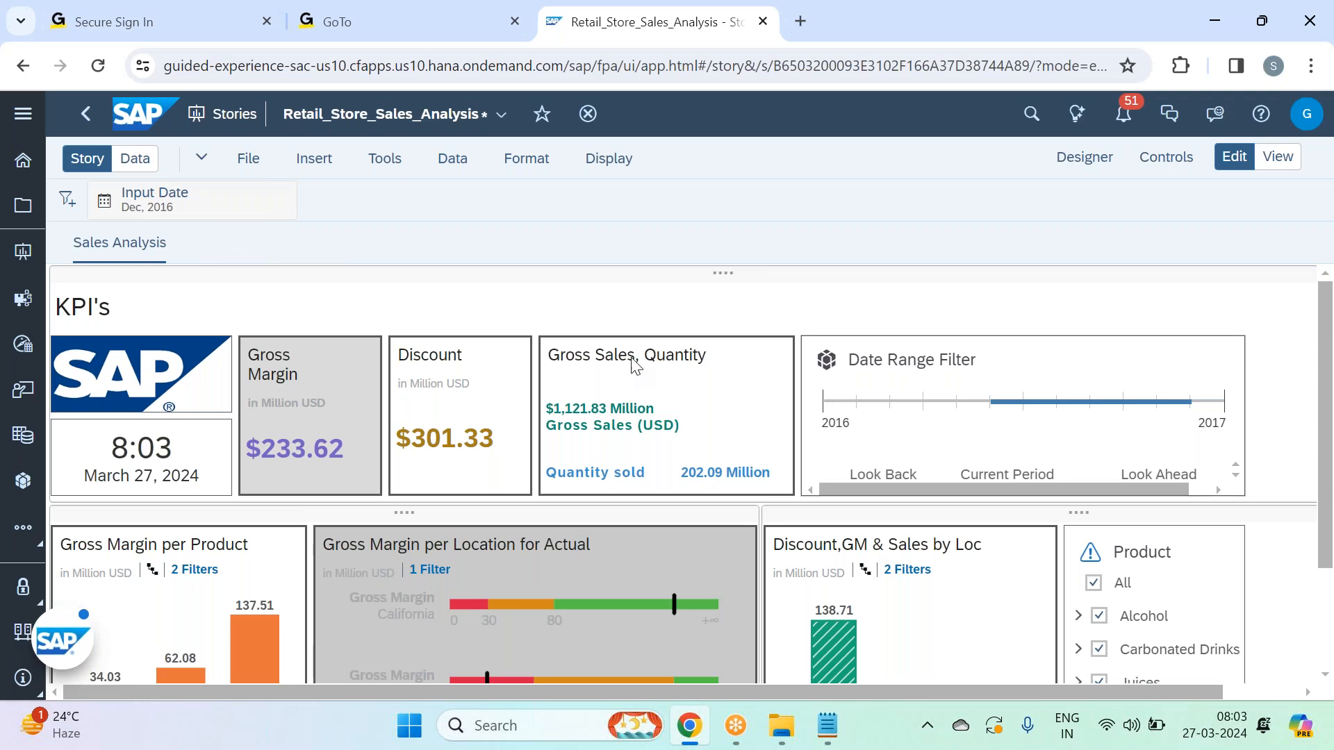
click(248, 158)
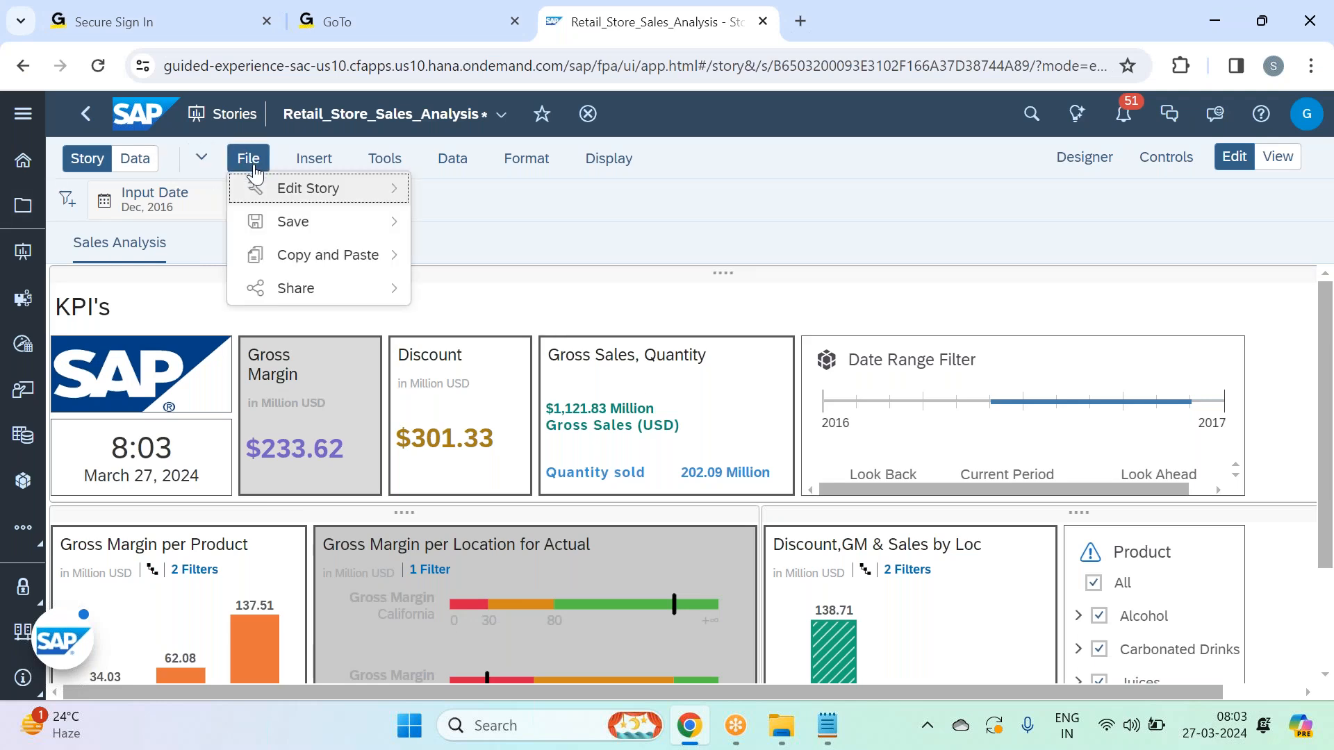
mouse_move(409, 221)
click(471, 222)
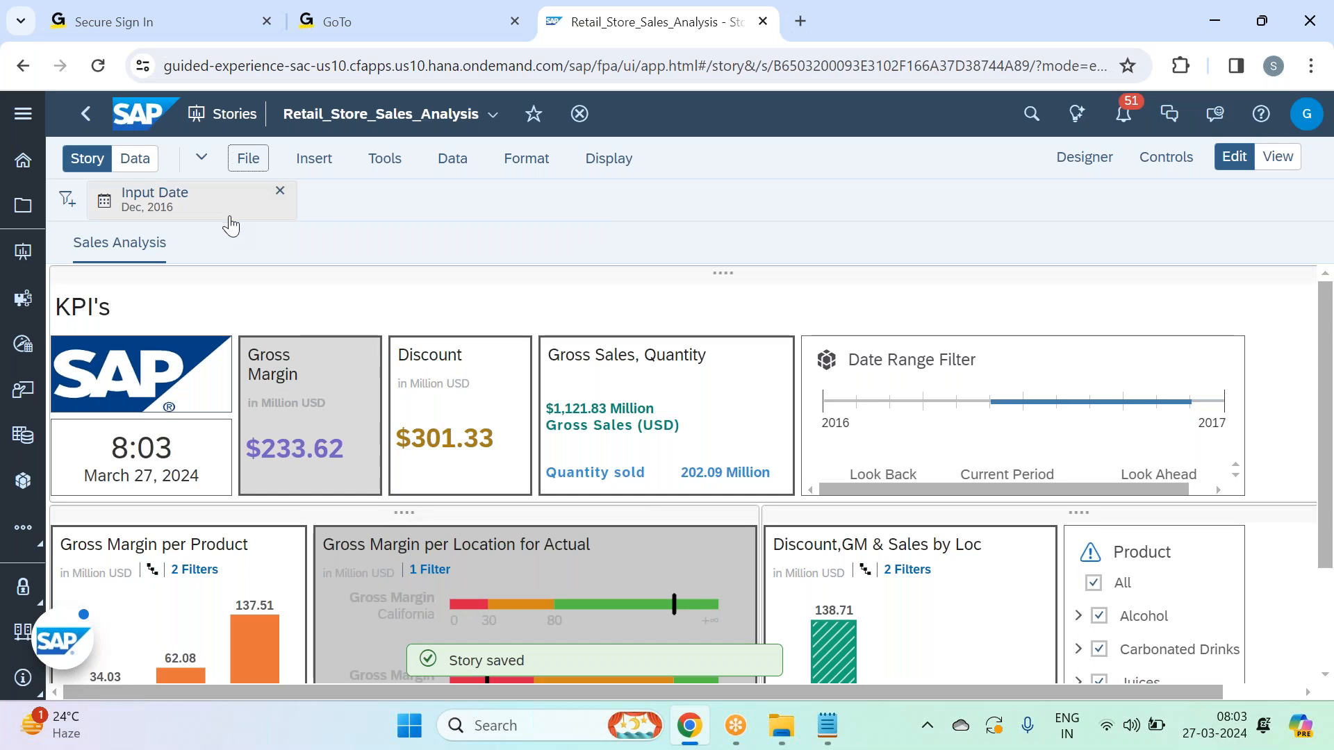
Add a new canvas page to the story after the Sales Analysis page.
mouse_move(228, 246)
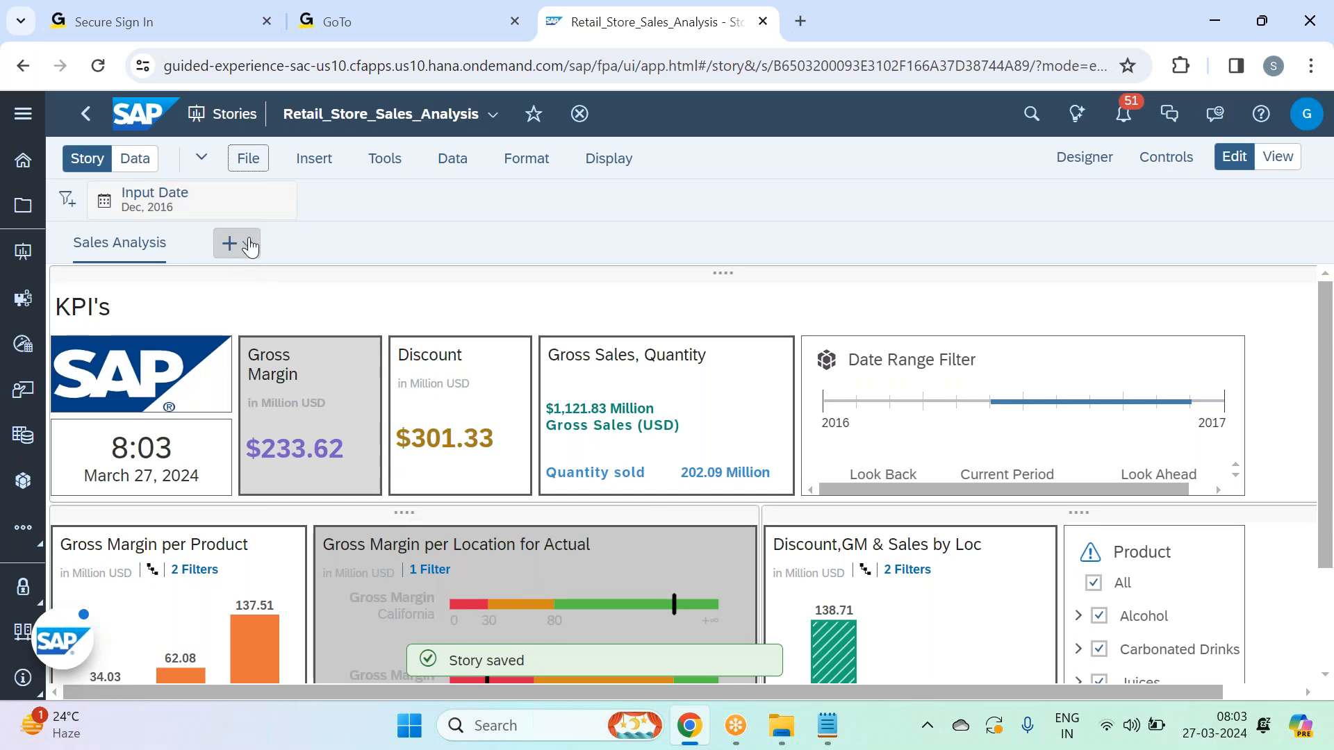
click(250, 245)
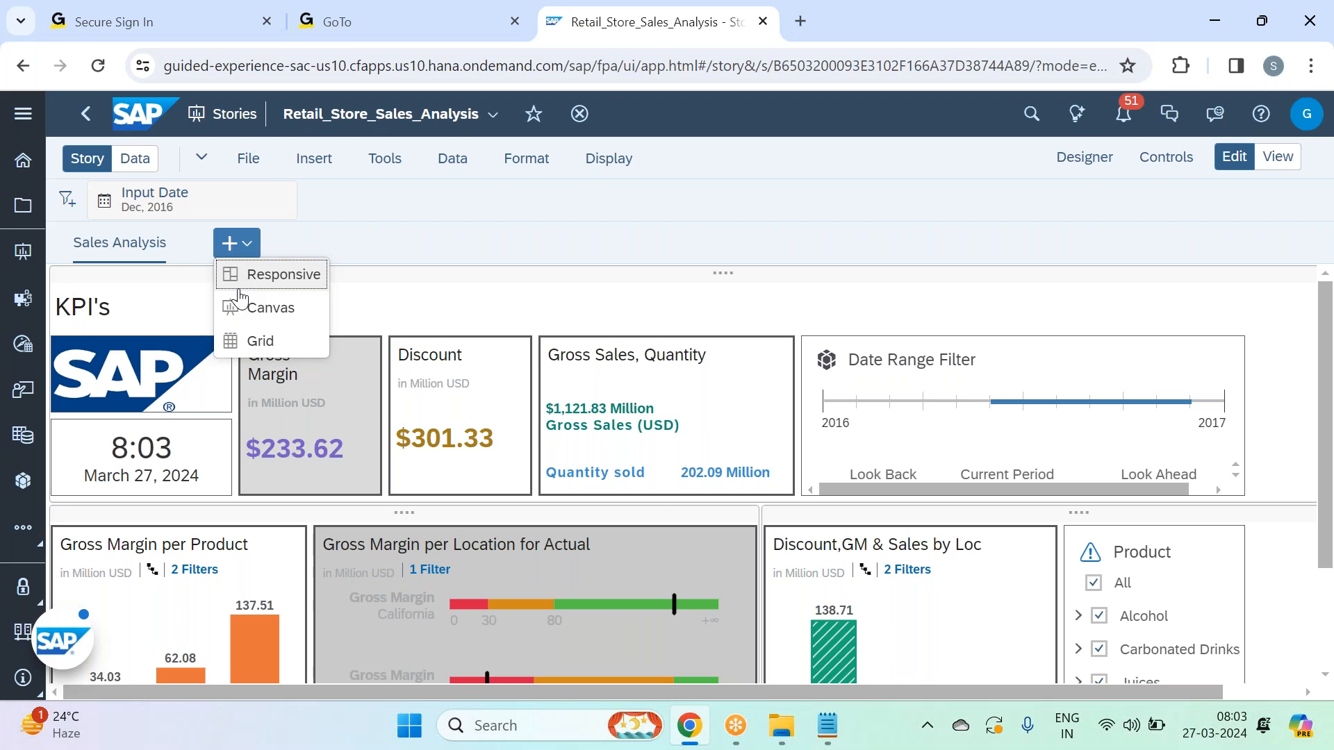
click(268, 312)
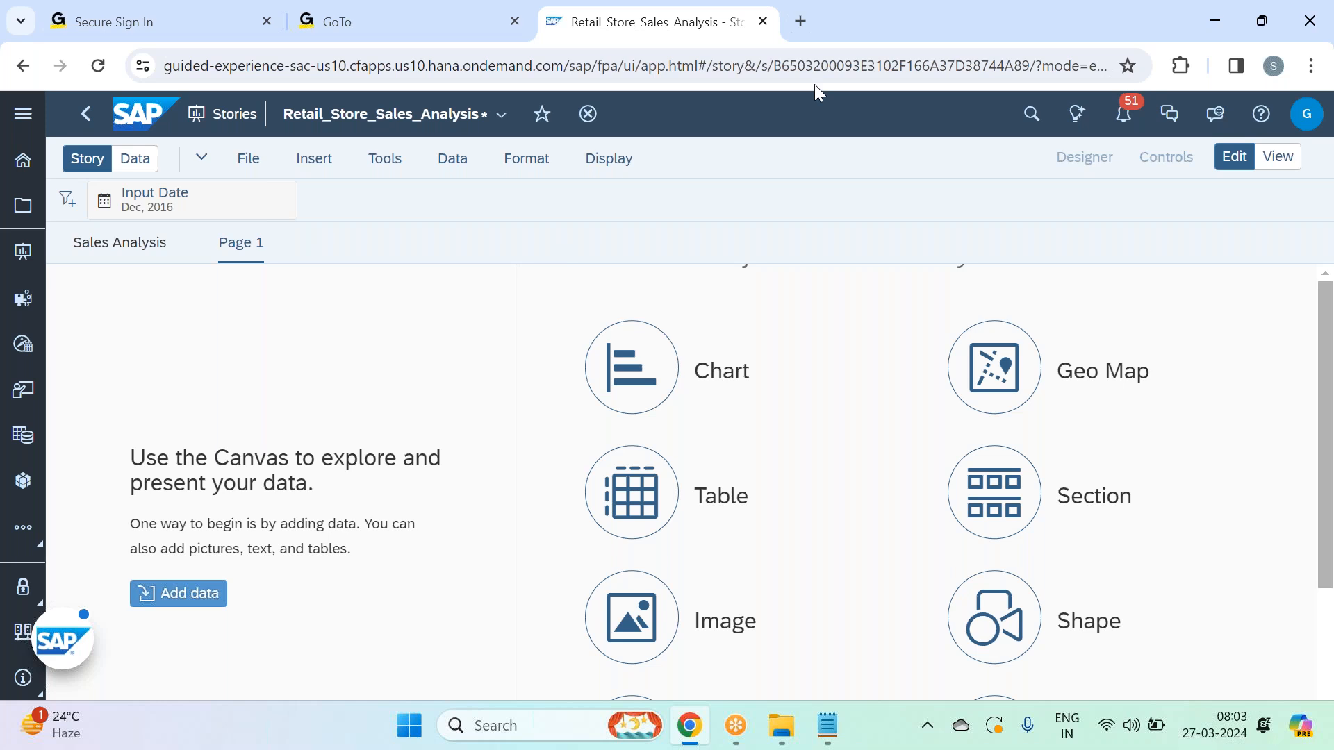
click(915, 32)
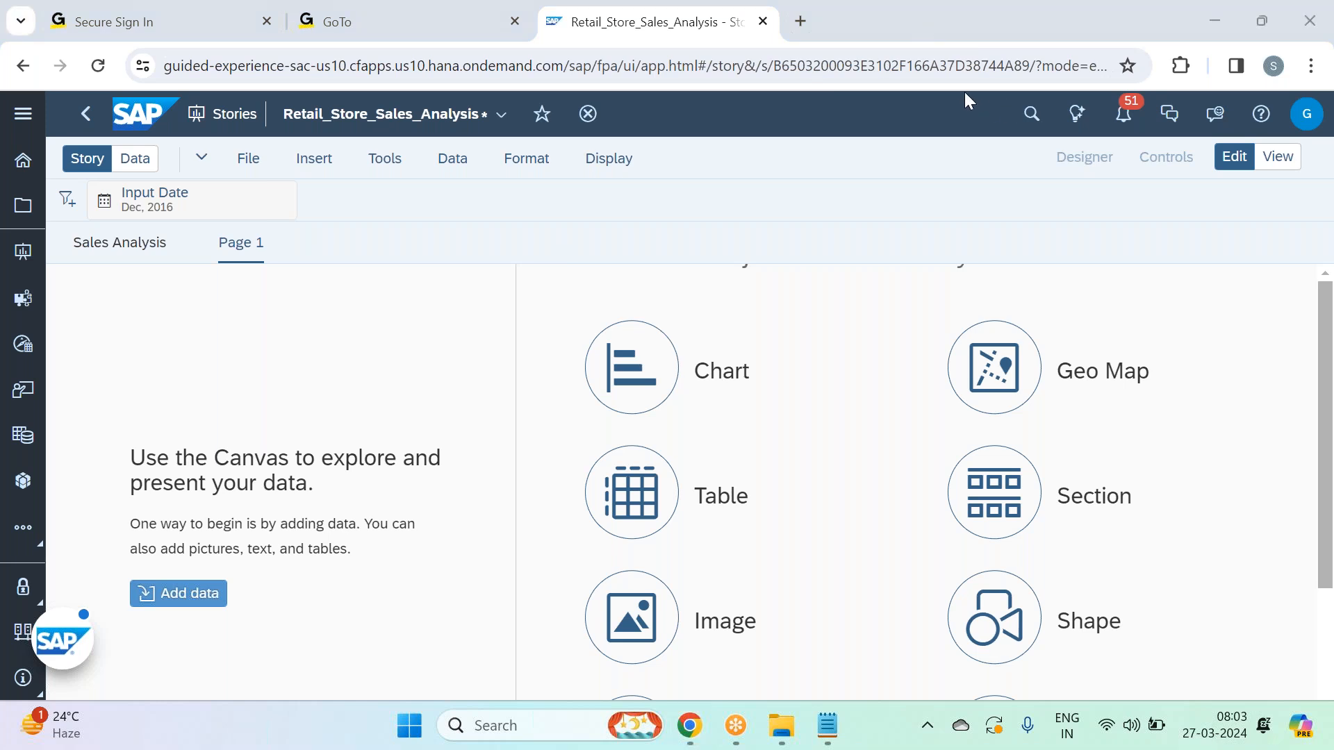
Return to the Sales Analysis page and save the story with its newly added canvas page.
click(104, 240)
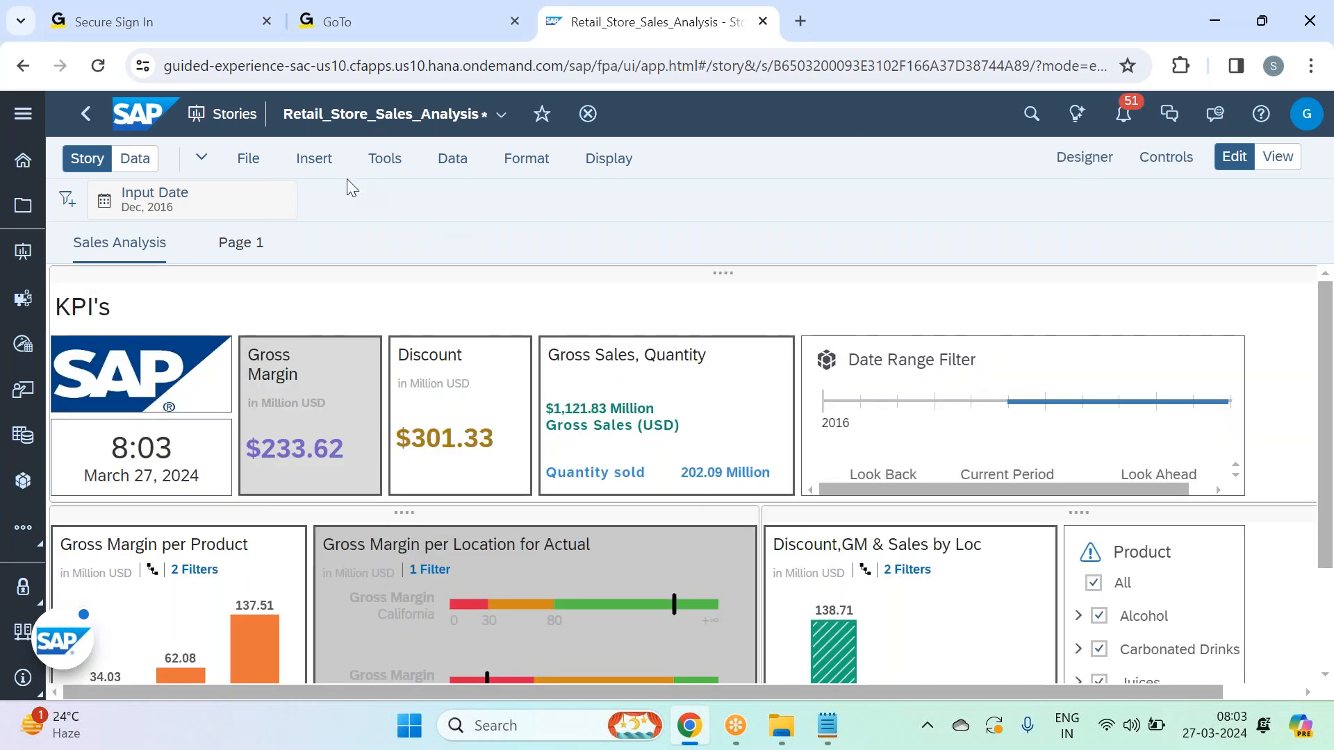
click(248, 158)
mouse_move(365, 222)
click(483, 220)
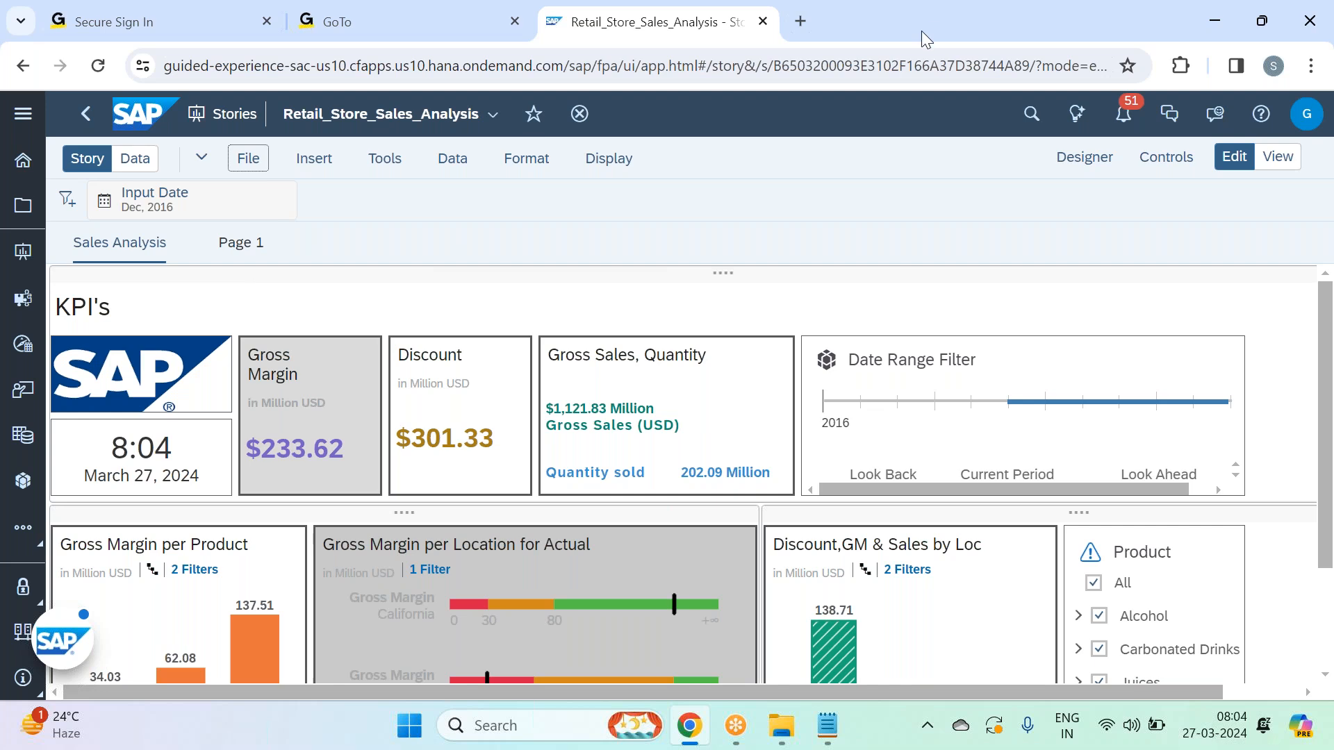
Insert a chart on the empty Page 1, hide the Designer, and shrink the chart to about 60% width and 75% height.
click(217, 238)
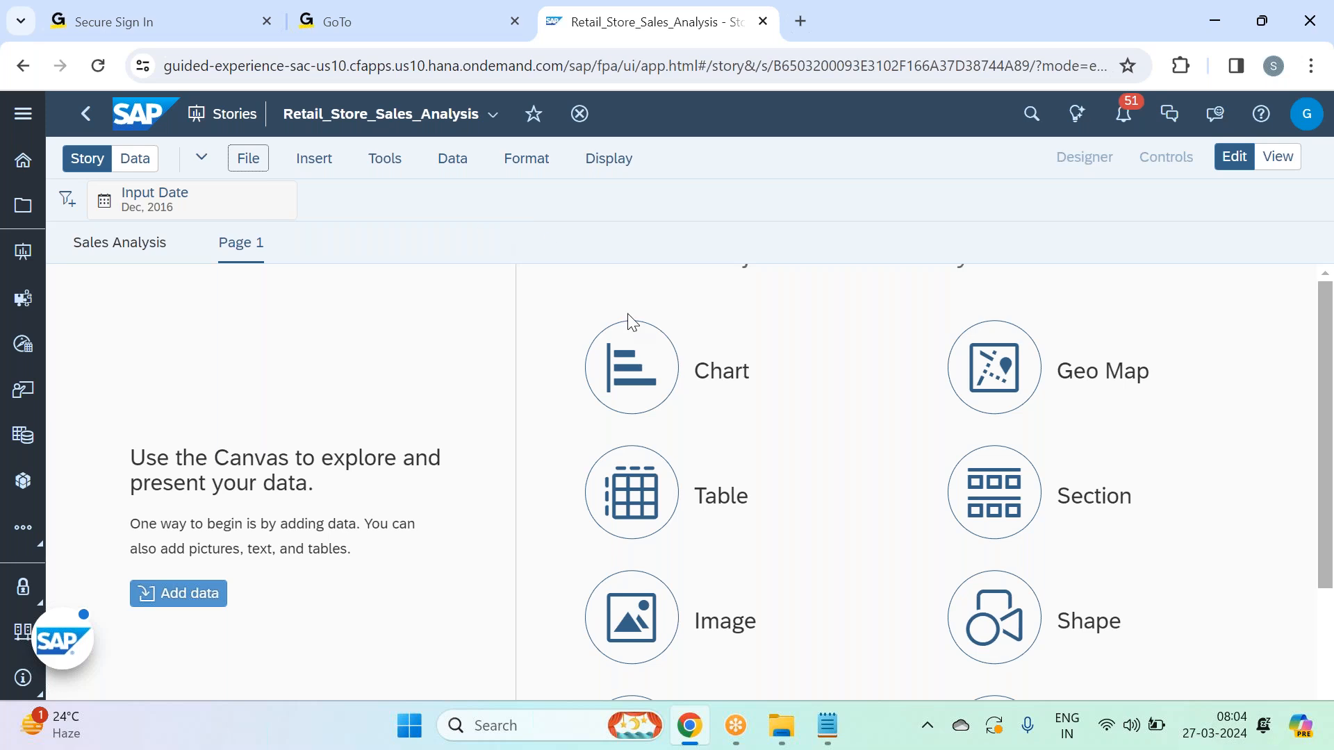
click(638, 389)
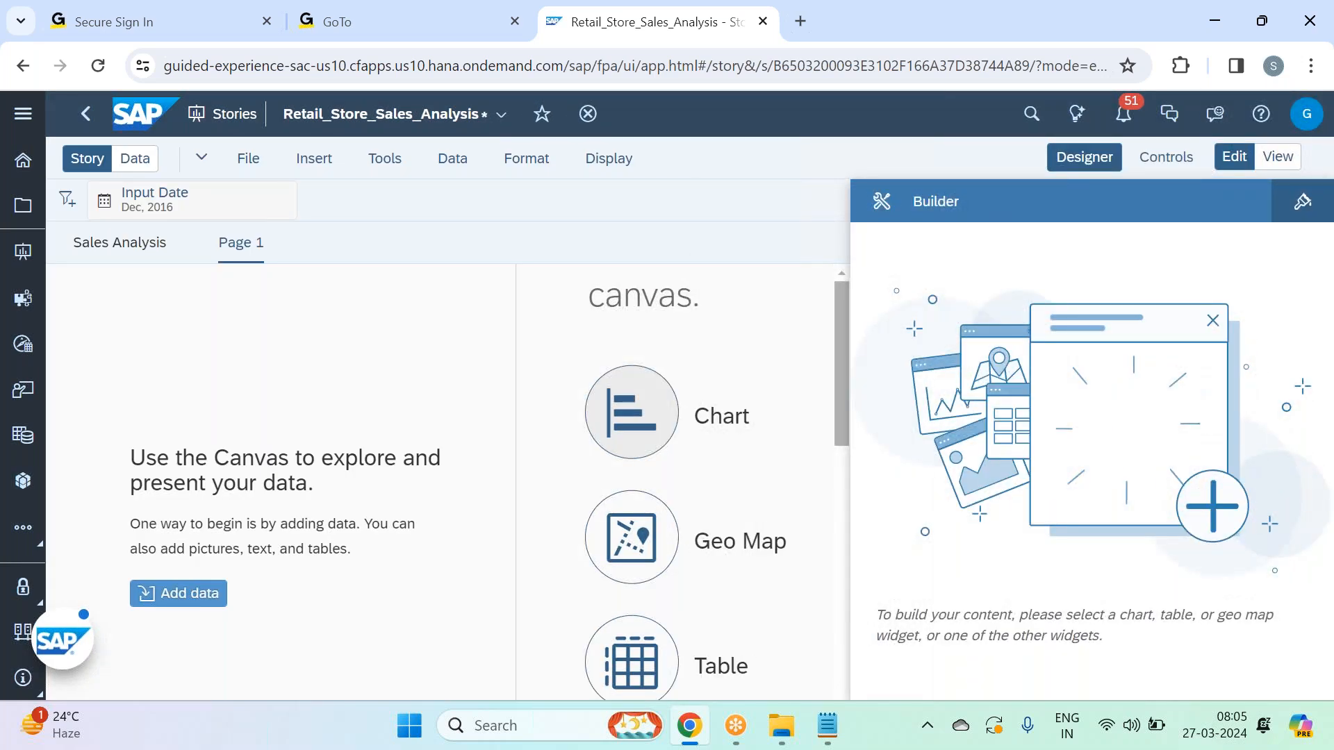
click(1084, 157)
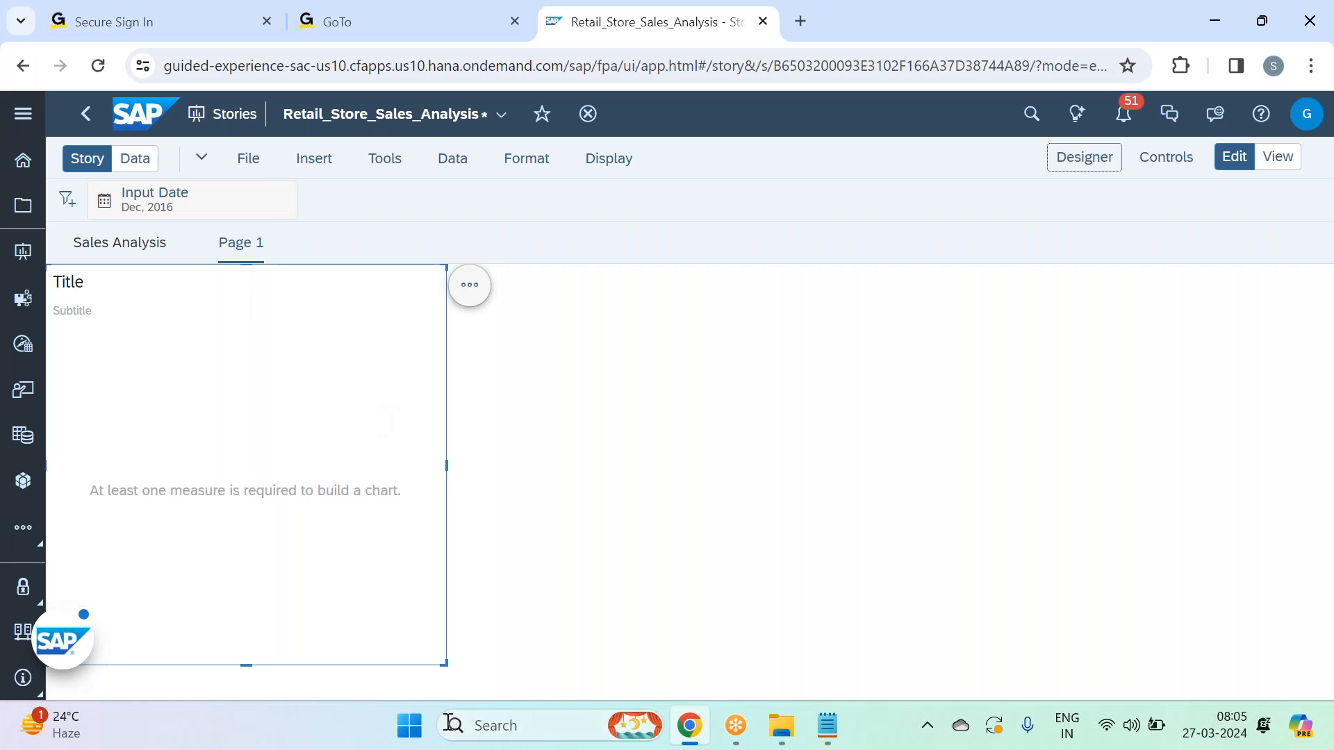
drag(442, 657, 294, 568)
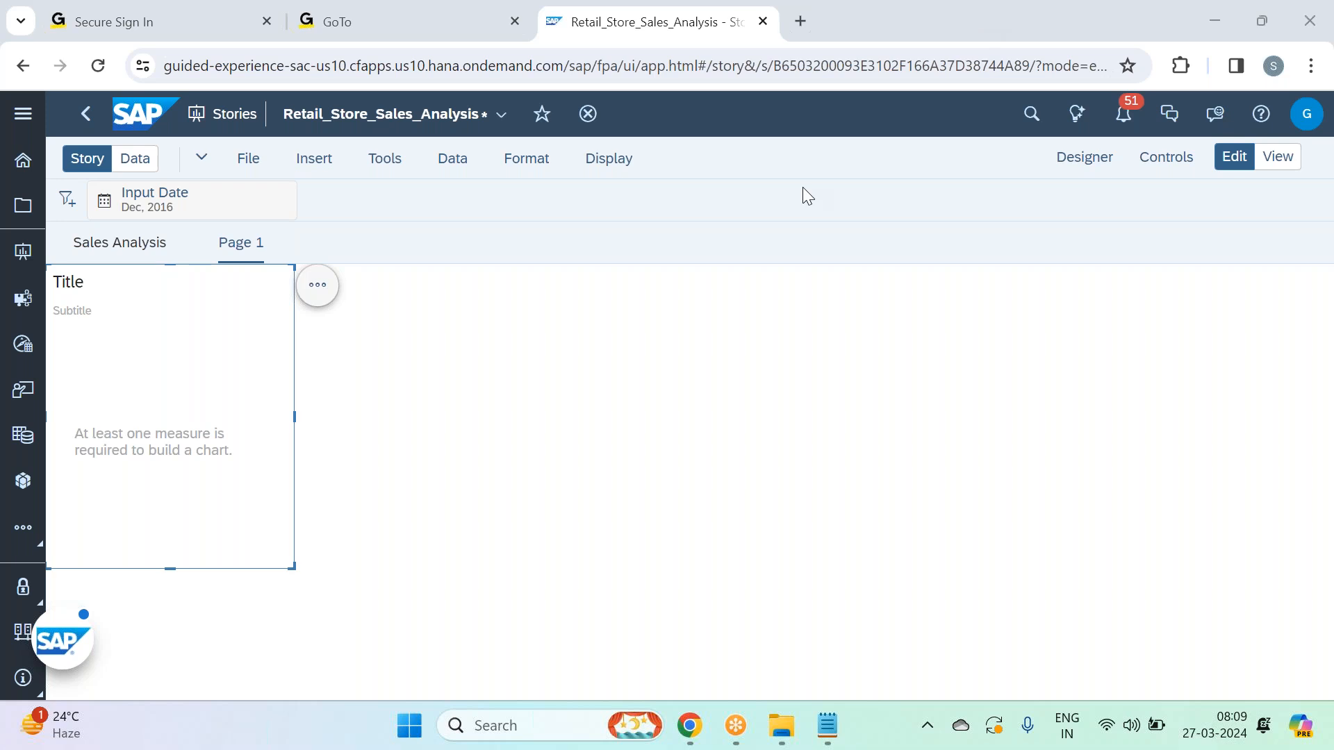
click(248, 158)
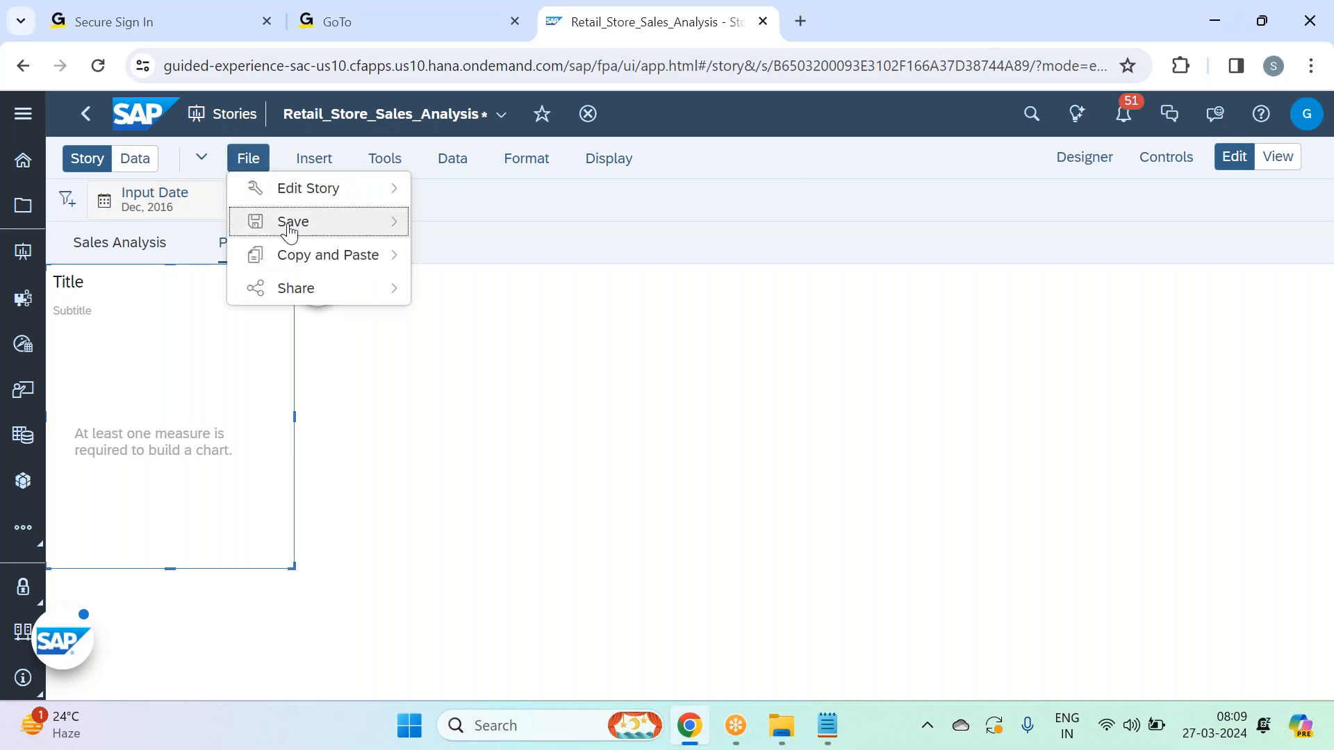
mouse_move(318, 235)
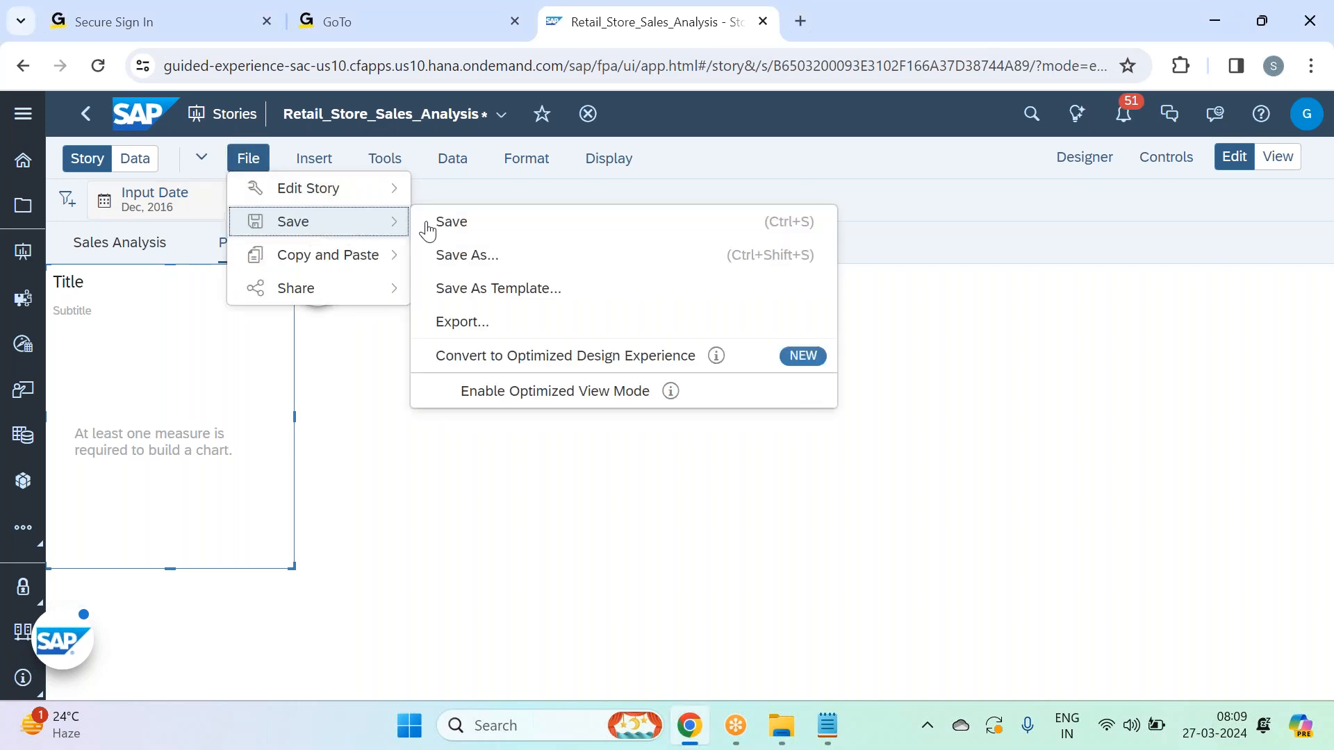
click(406, 459)
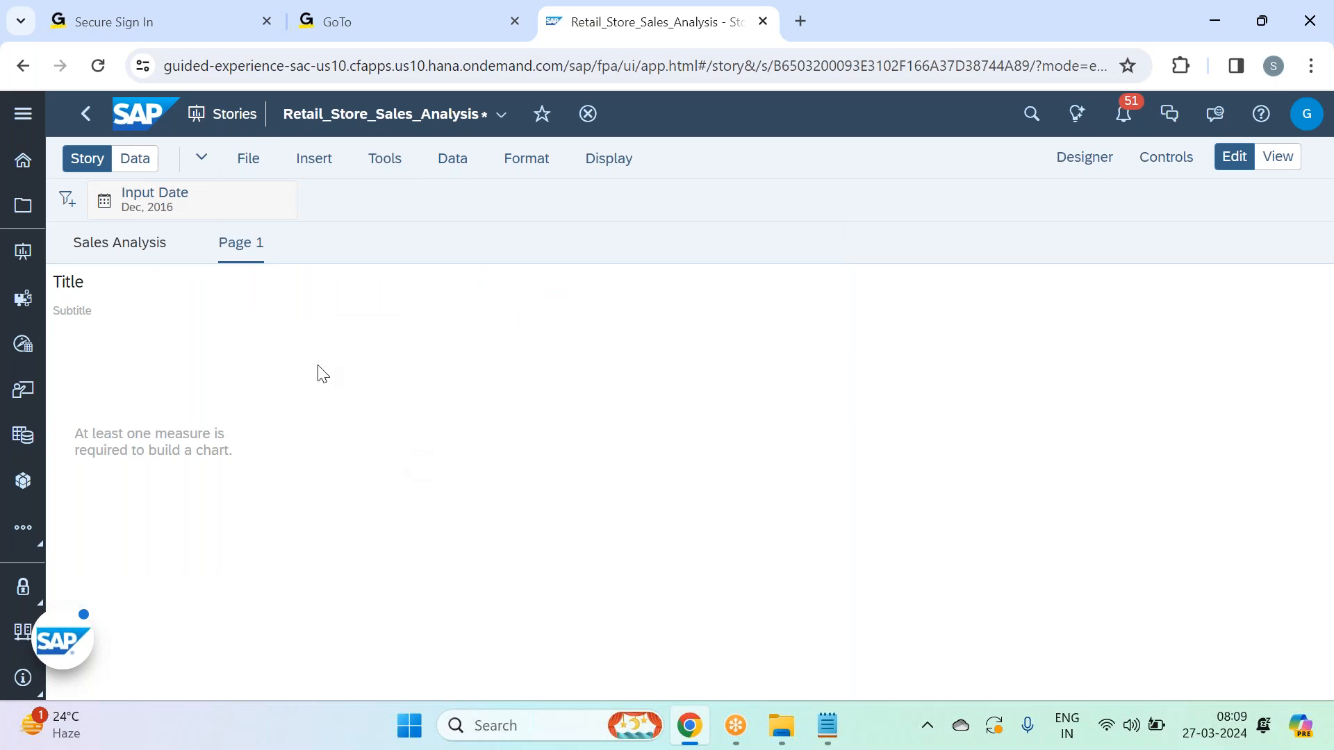
Rename Page 1 as Margin Analysis.
click(207, 361)
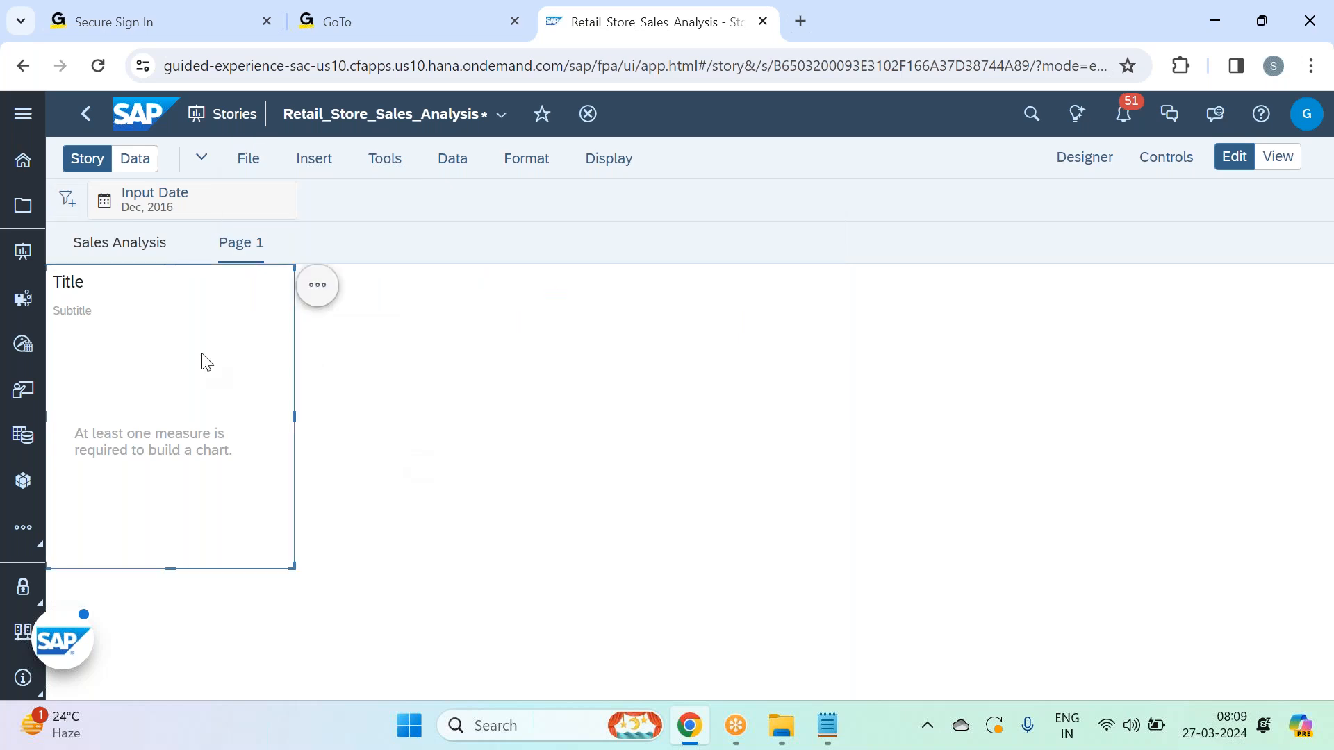
click(276, 245)
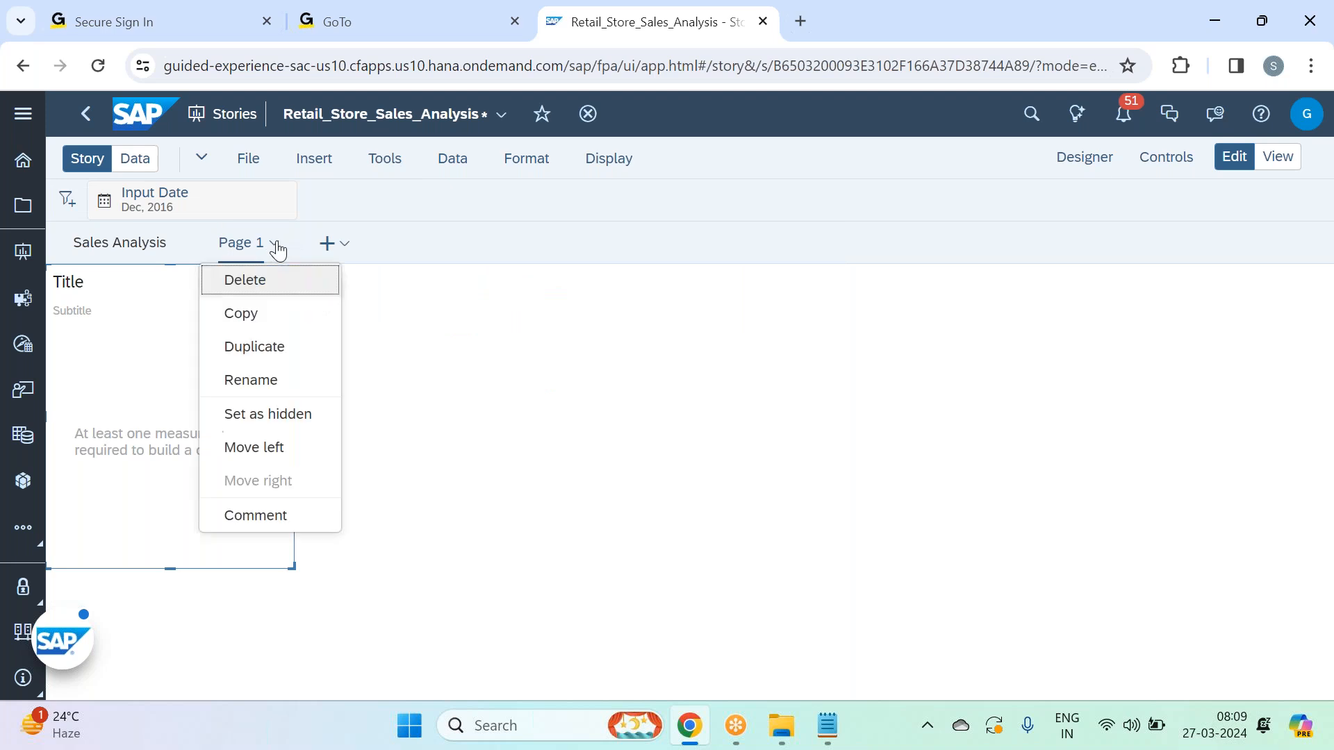
click(268, 379)
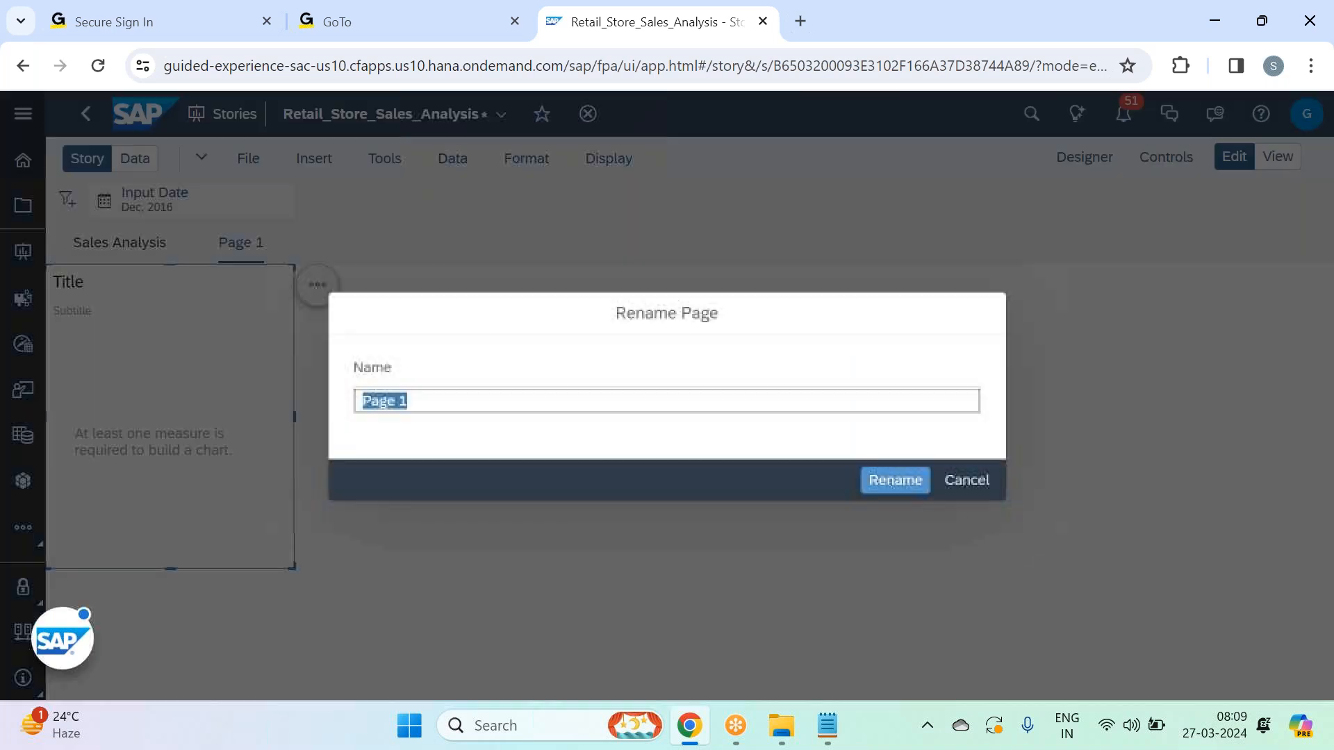
text(Margin Analysis)
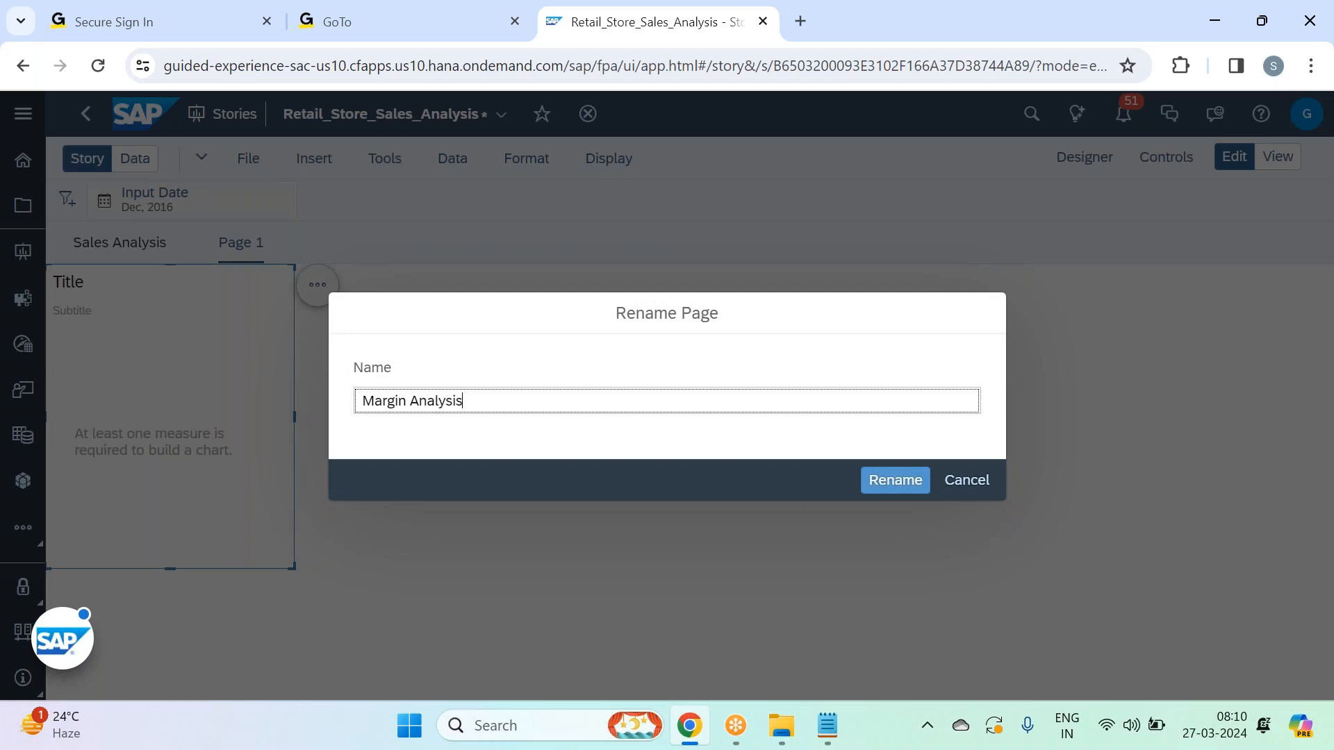
key(Return)
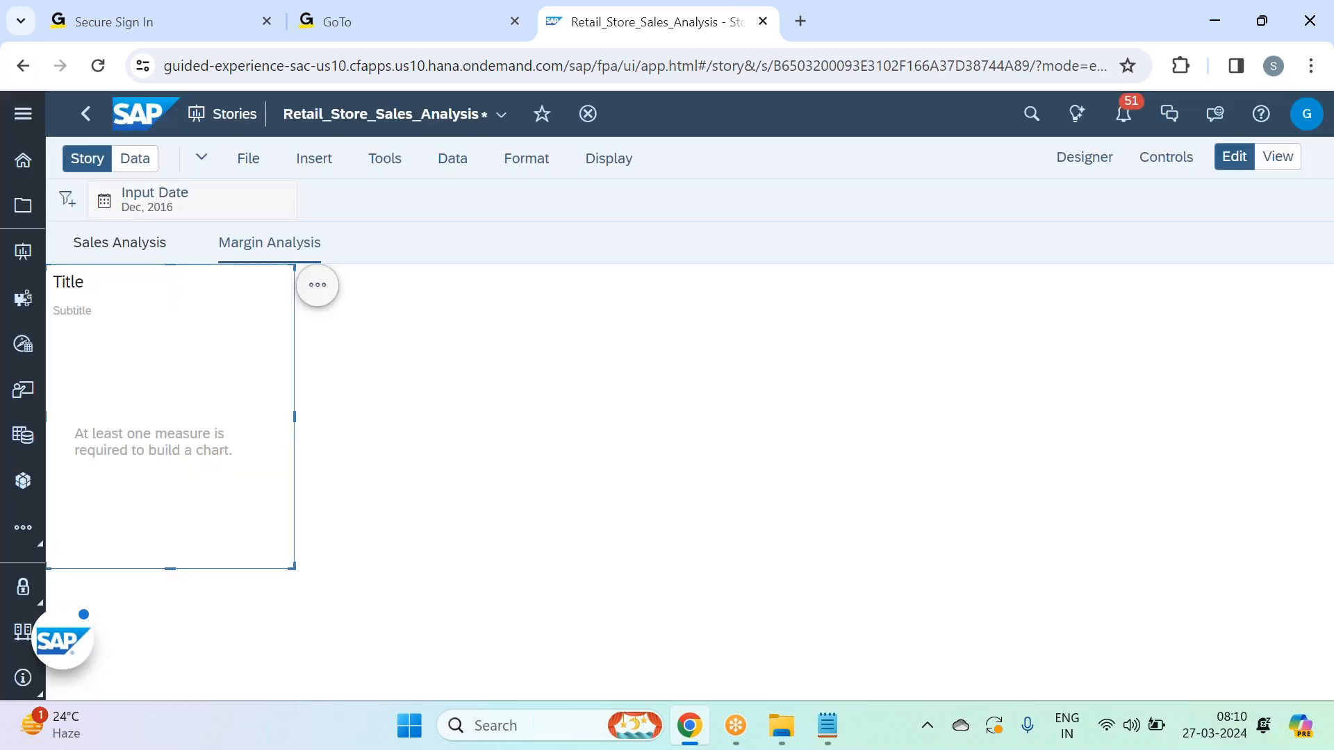
Widen the empty chart to about 260 pixels and set it up as a Bar/Column chart with vertical orientation.
drag(291, 567, 387, 562)
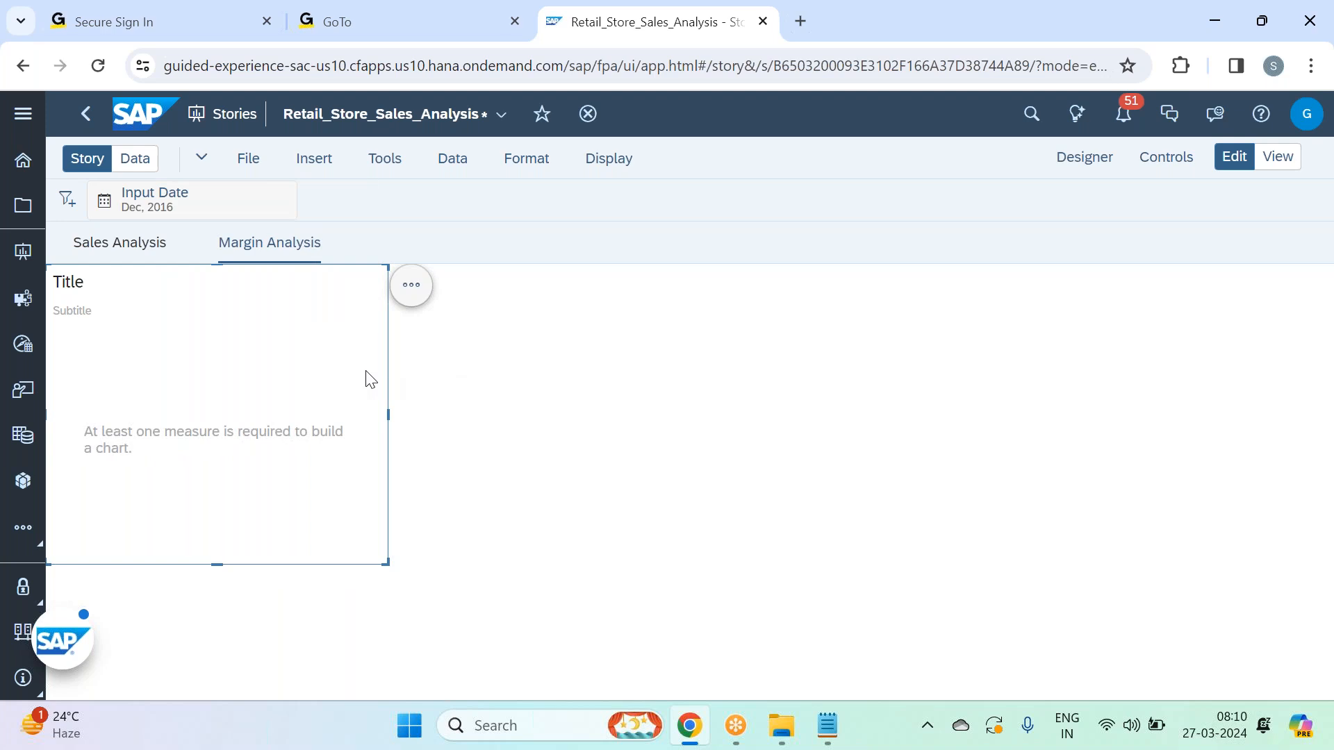
click(1083, 170)
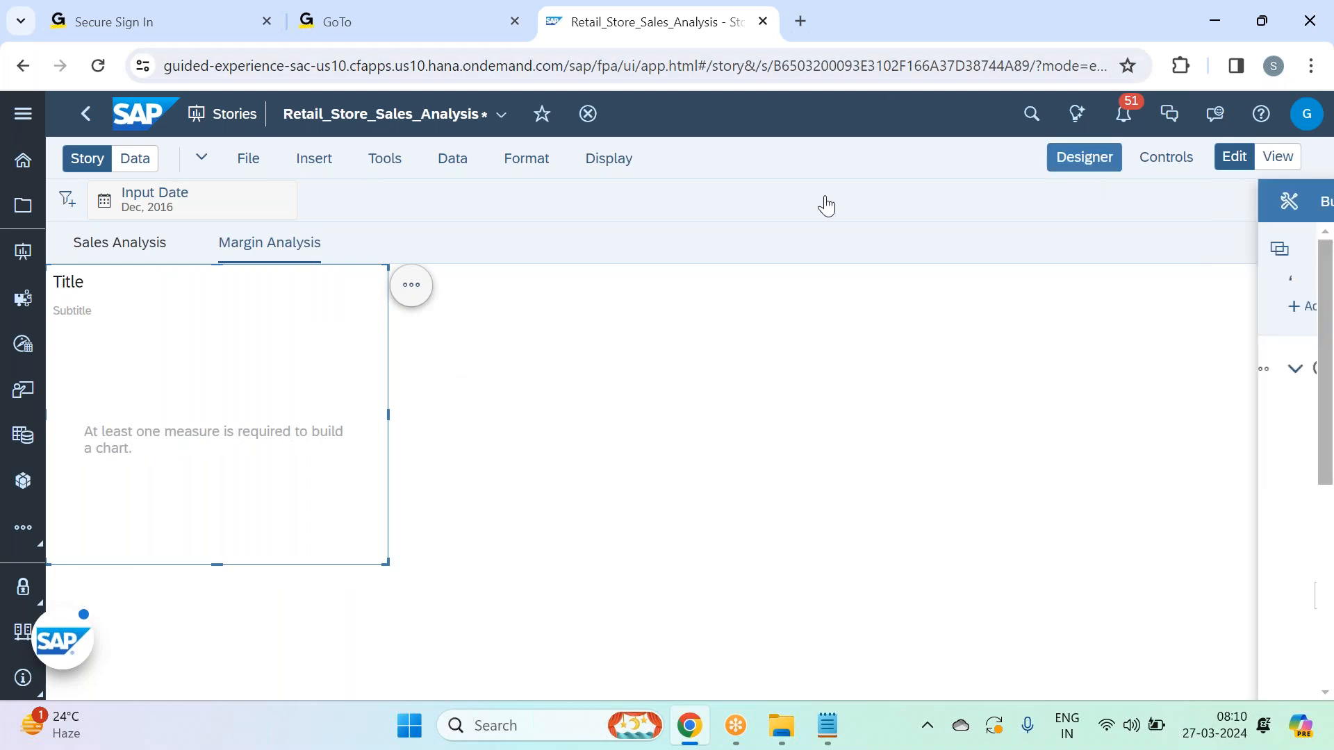
scroll(1033, 358, down, 3)
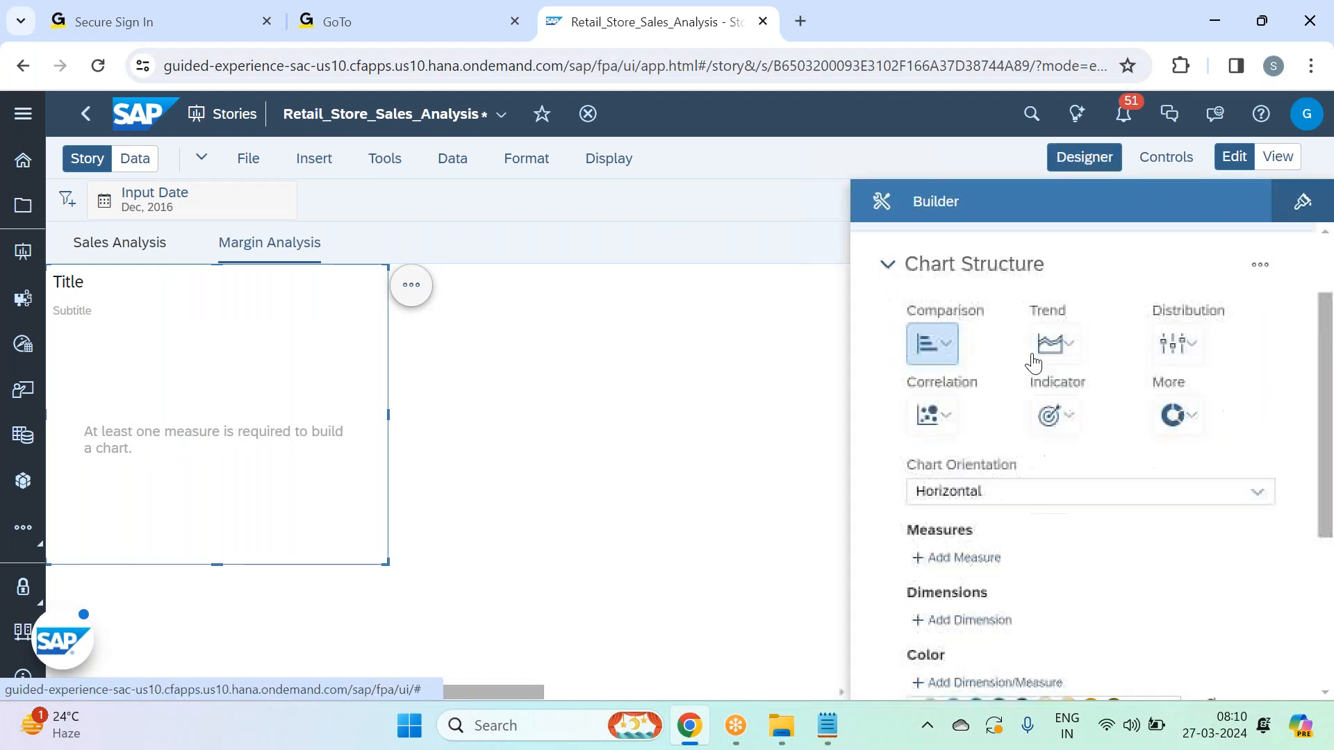
click(938, 345)
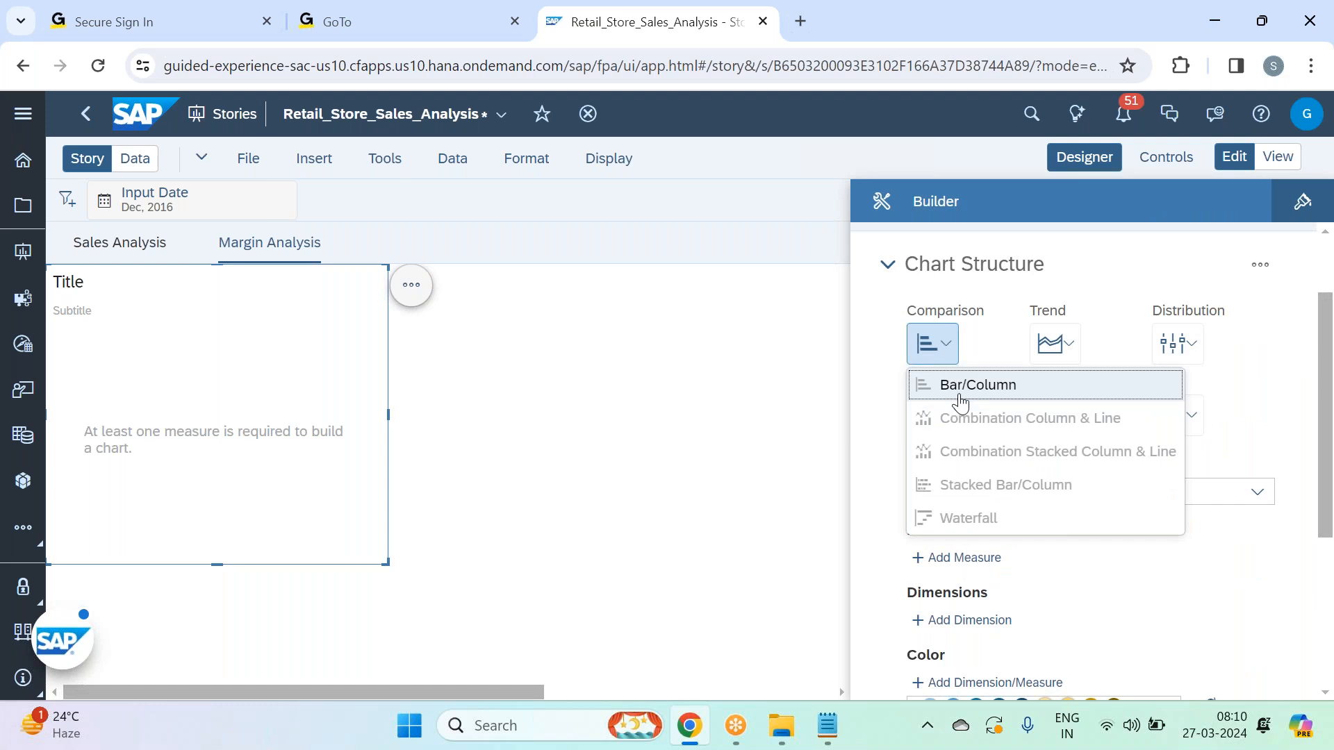
click(960, 401)
click(1254, 494)
click(1052, 533)
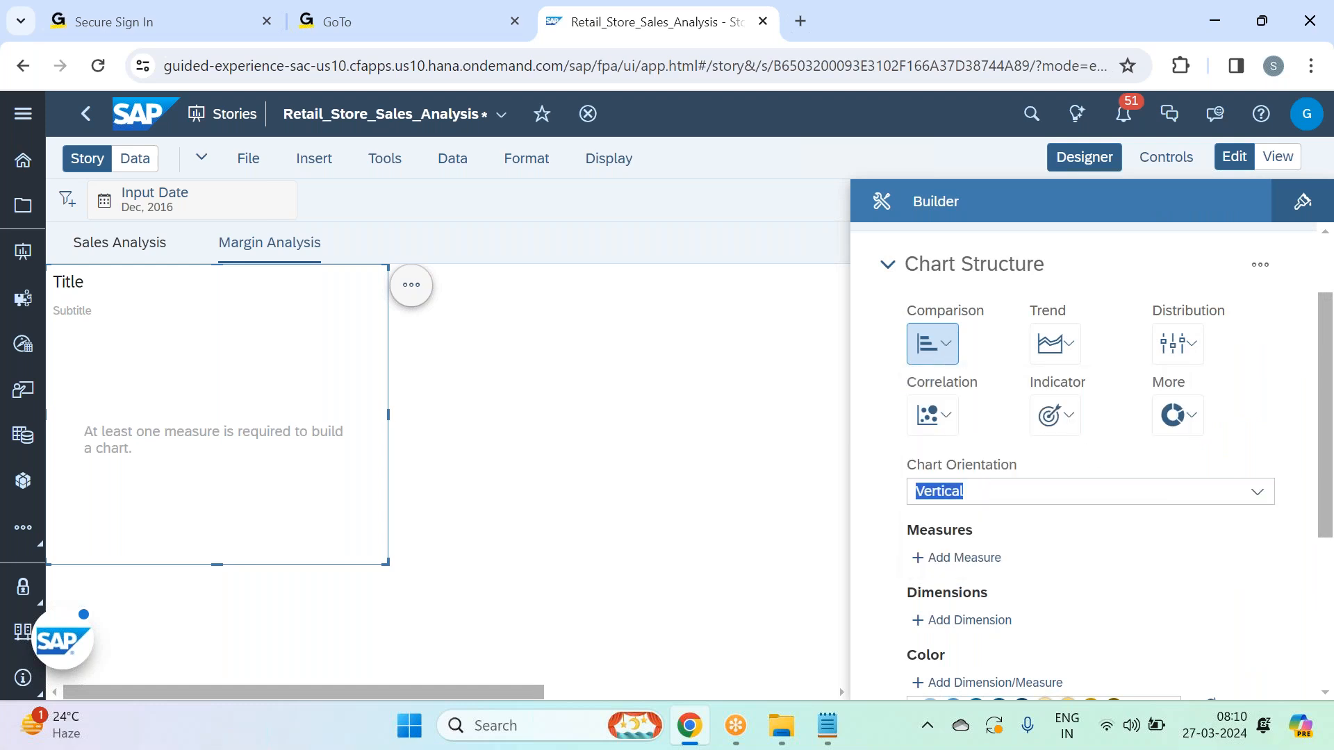
Add Gross Margin from ACCOUNT123 as the chart's measure.
scroll(1238, 428, down, 3)
click(958, 453)
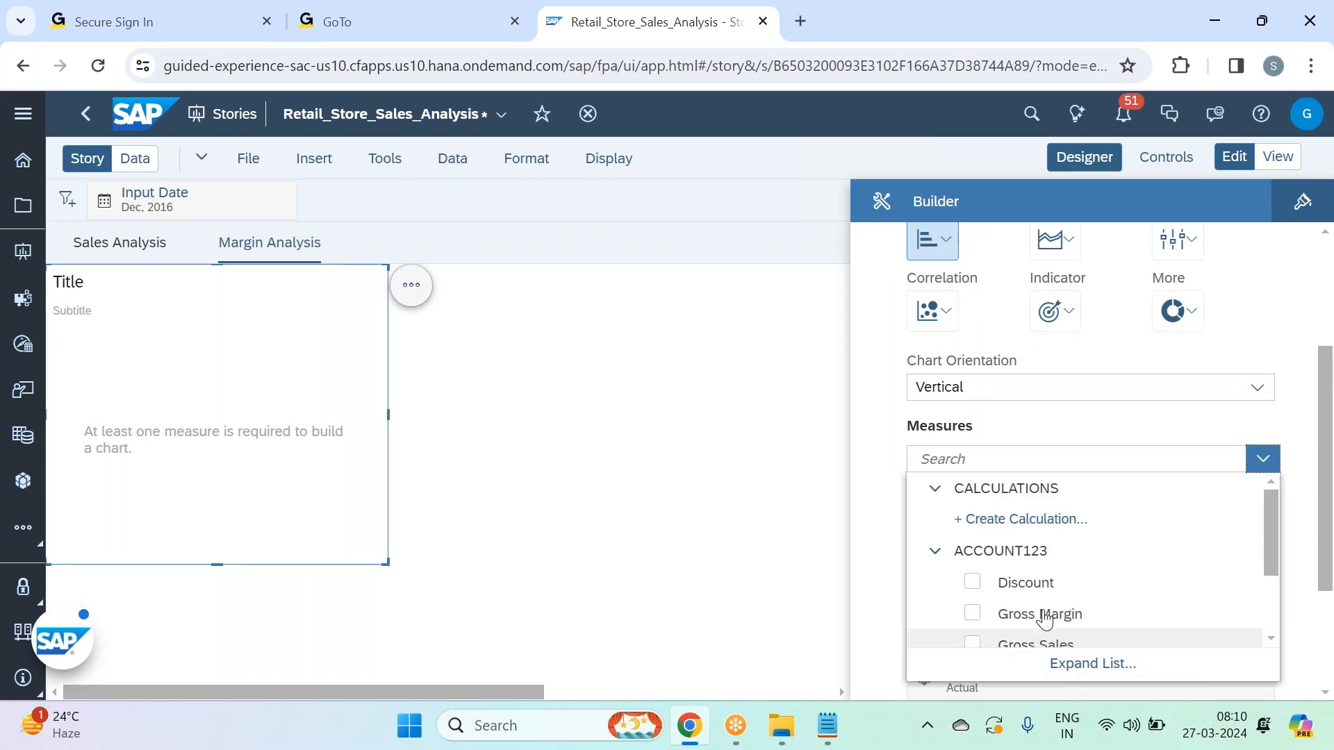
click(1040, 610)
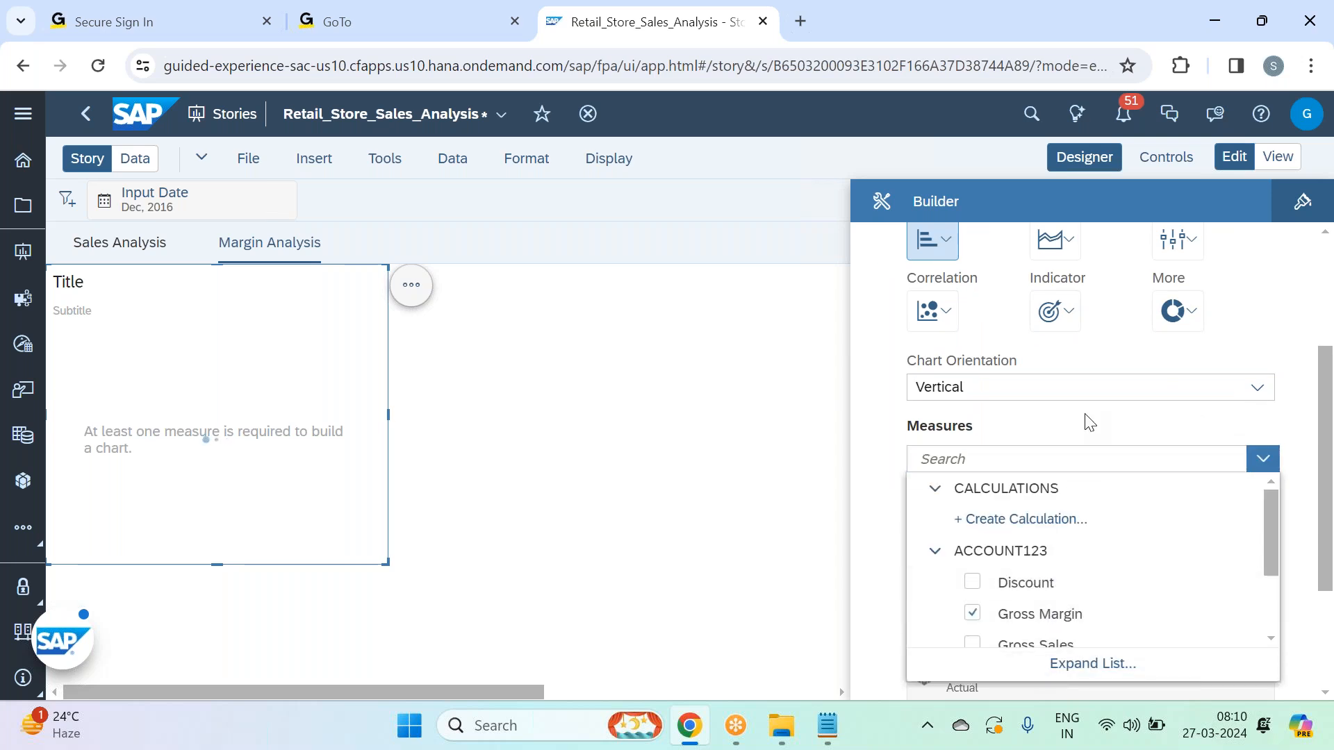
click(1088, 424)
Add Location and Product as the chart's dimensions.
click(972, 550)
scroll(1111, 580, down, 3)
click(1100, 609)
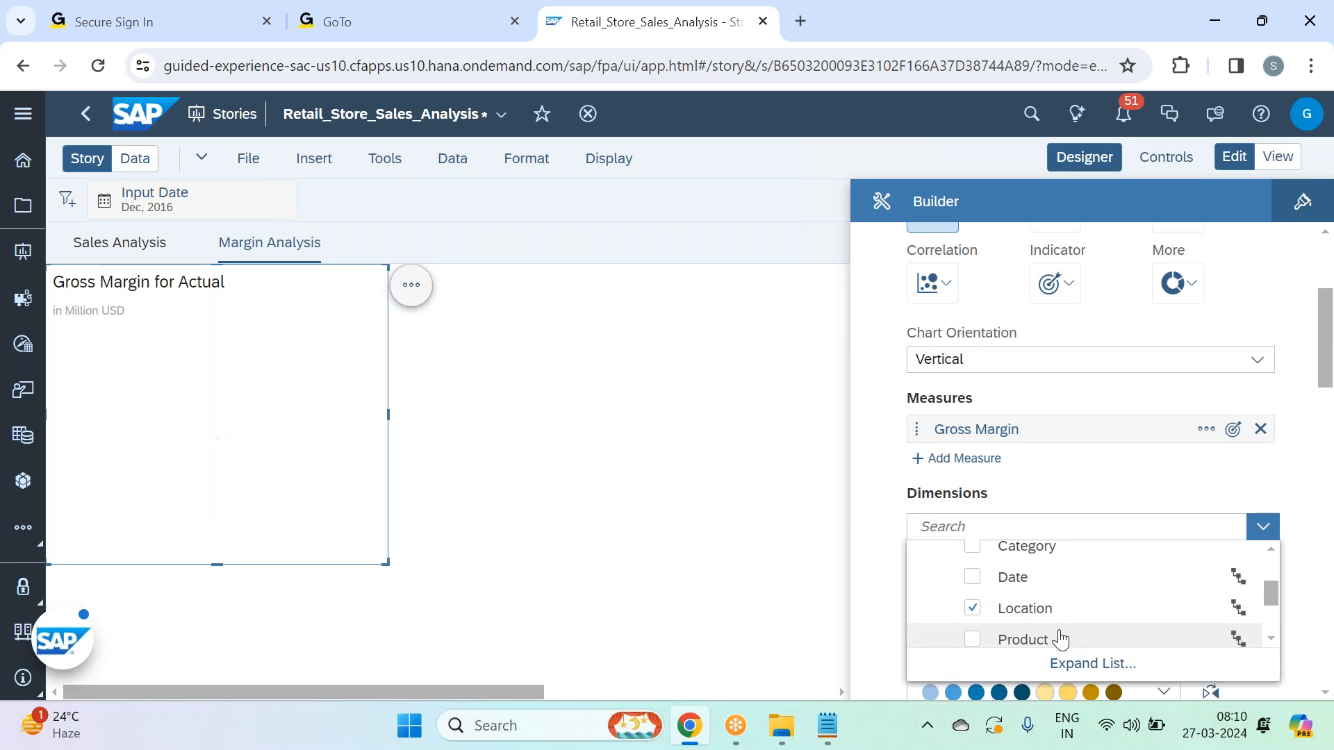
click(1056, 638)
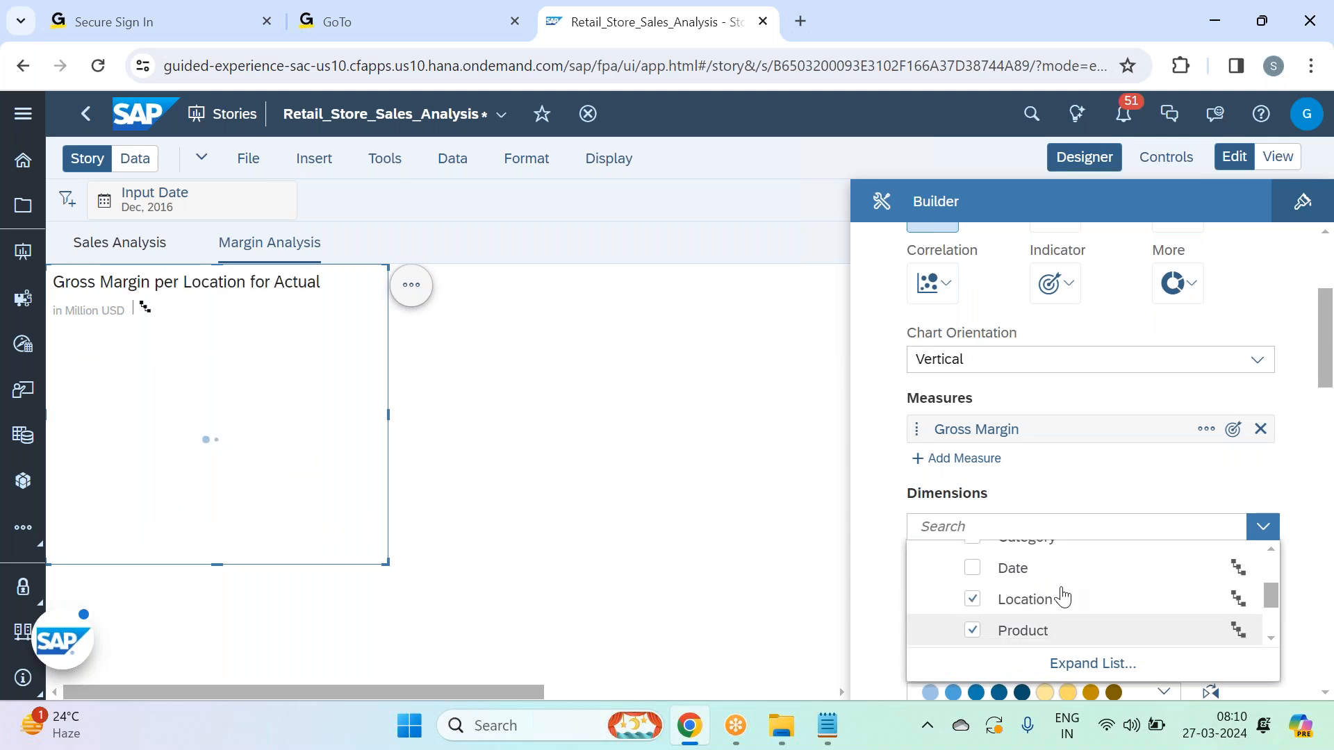
click(1074, 501)
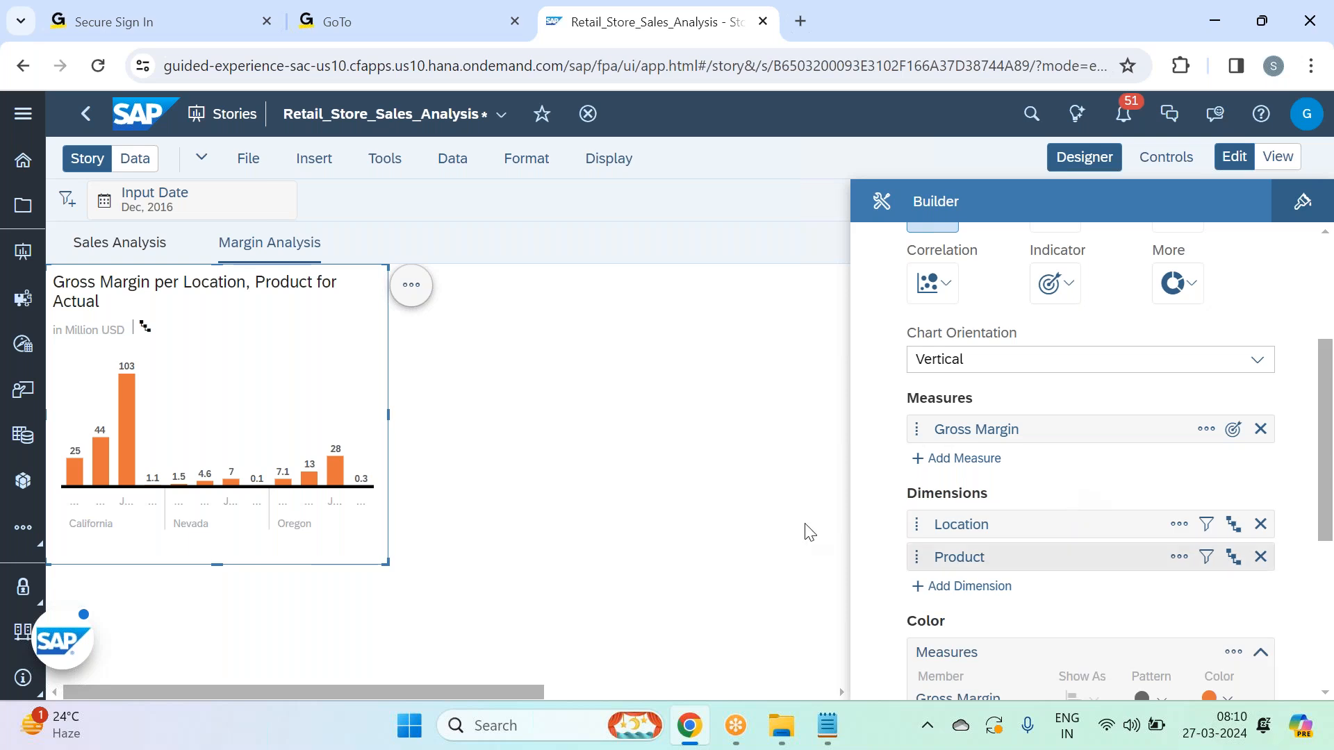
Shorten the chart title to "Gross Margin per Location, Product" by removing the words "for Actual".
scroll(957, 542, down, 2)
scroll(959, 548, down, 1)
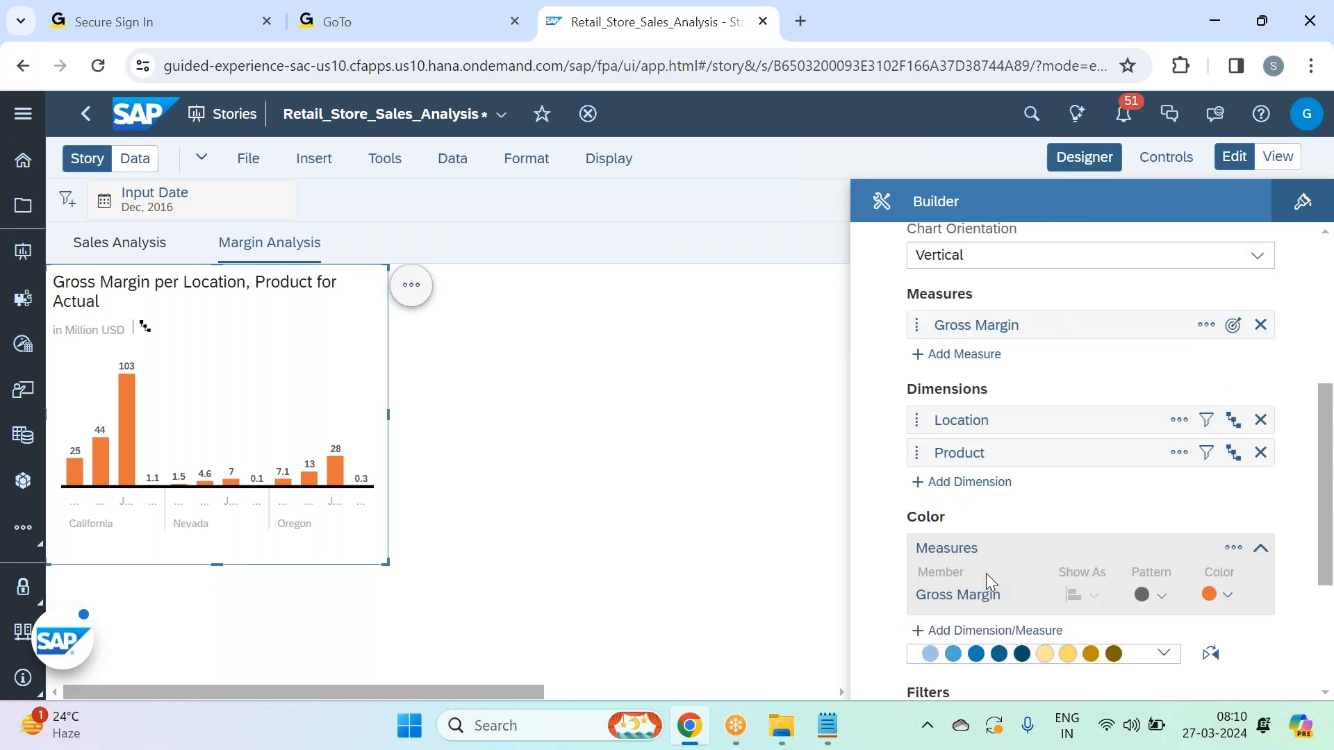
double_click(107, 301)
click(107, 299)
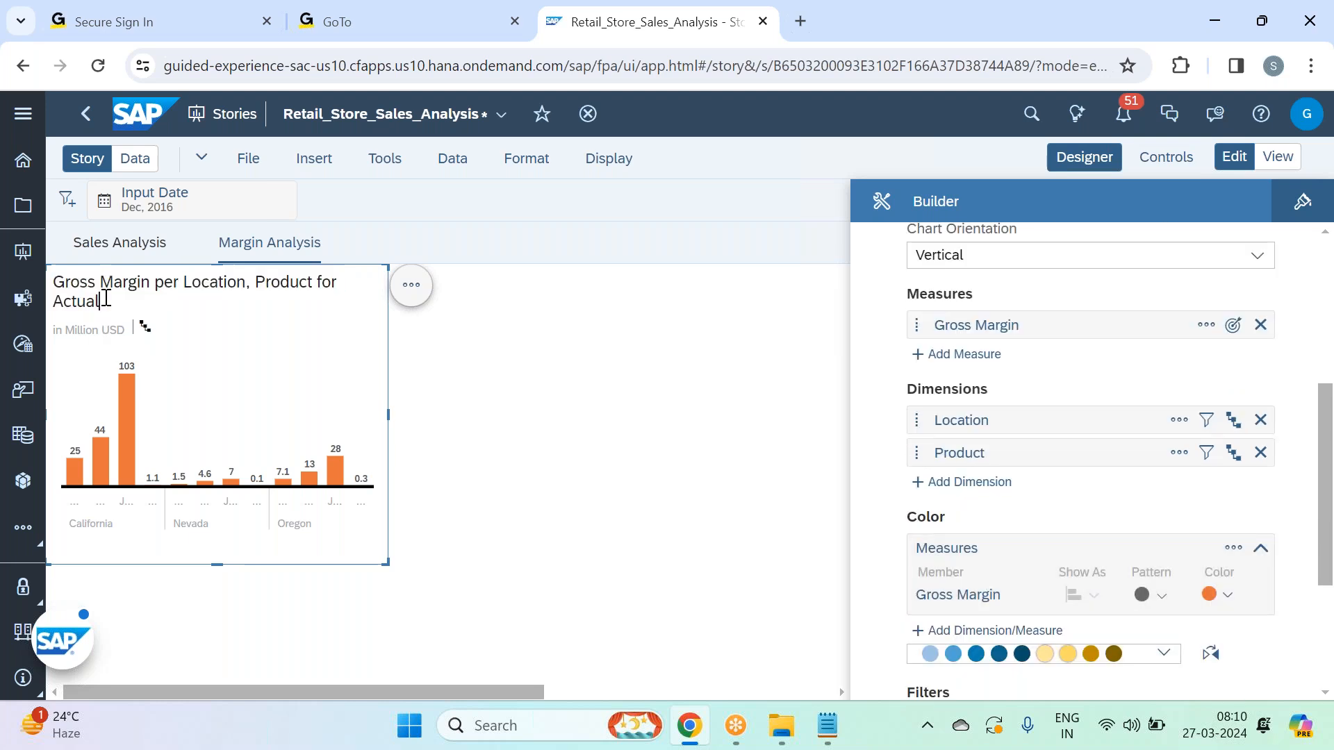
key(BackSpace)
key(BackSpace)
key(BackSpace)
key(BackSpace)
key(BackSpace)
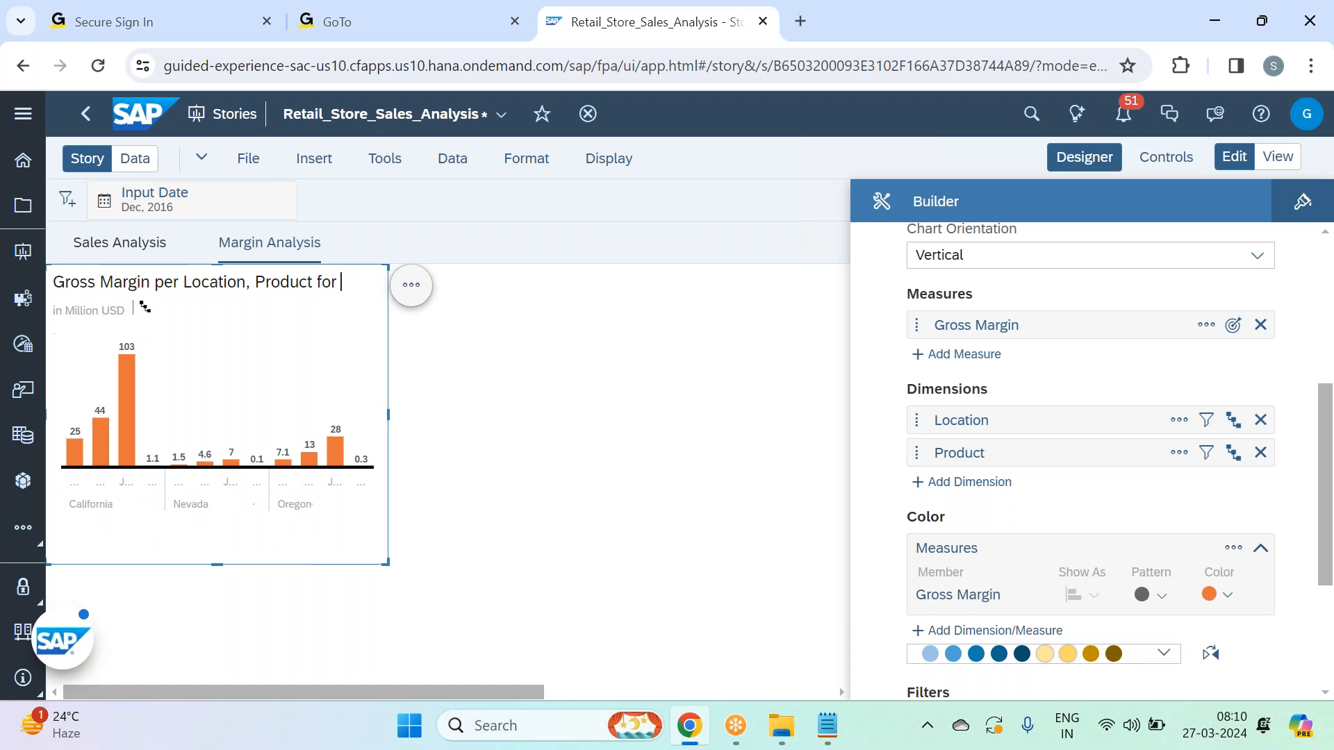
key(BackSpace)
key(BackSpace)
Add a Product filter to the chart that excludes the member Others and does not allow viewers to modify selections.
scroll(1148, 546, down, 1)
scroll(1147, 546, down, 2)
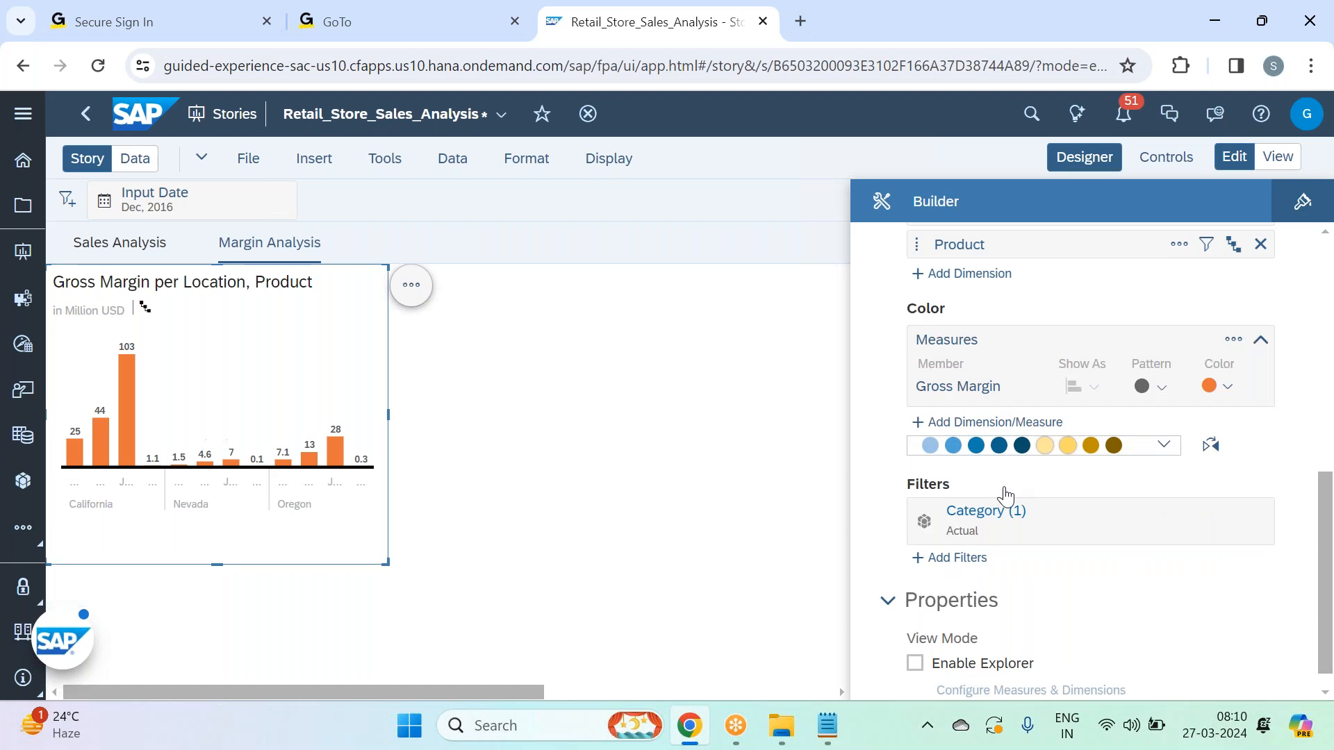
click(958, 560)
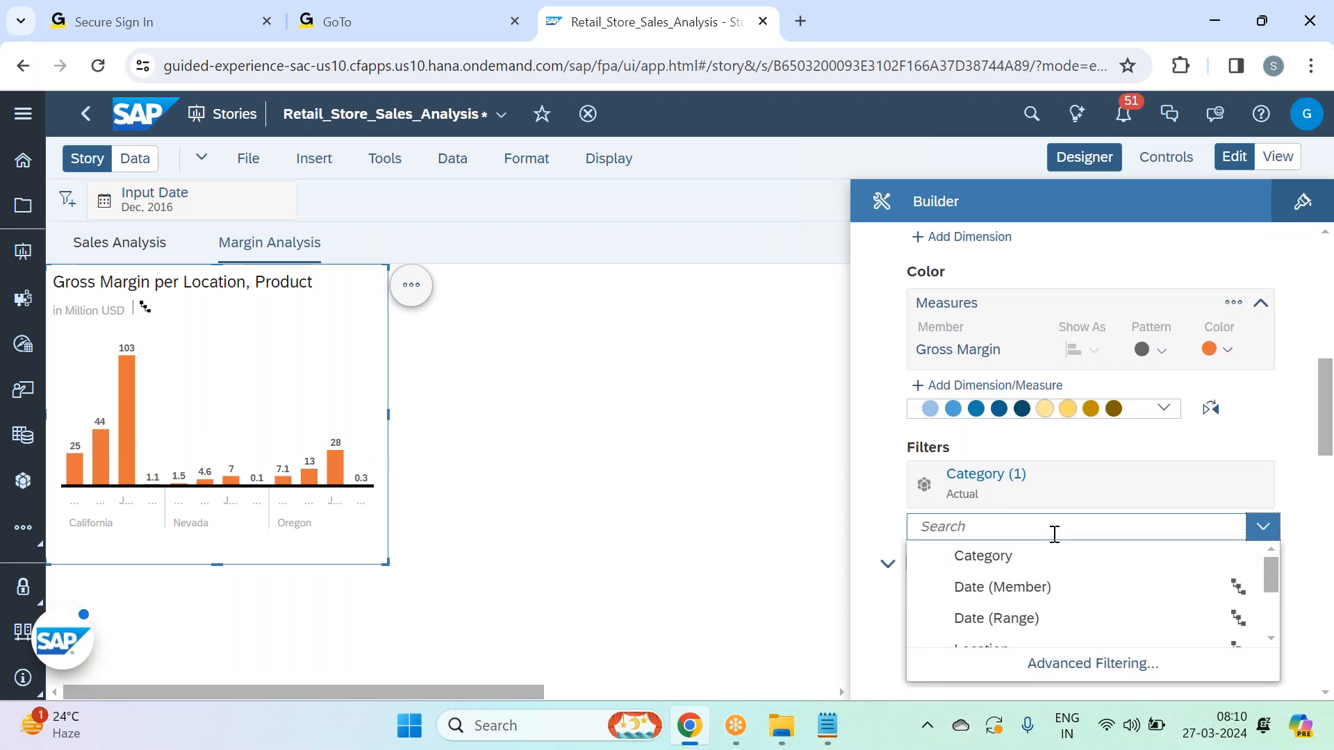
text(prod)
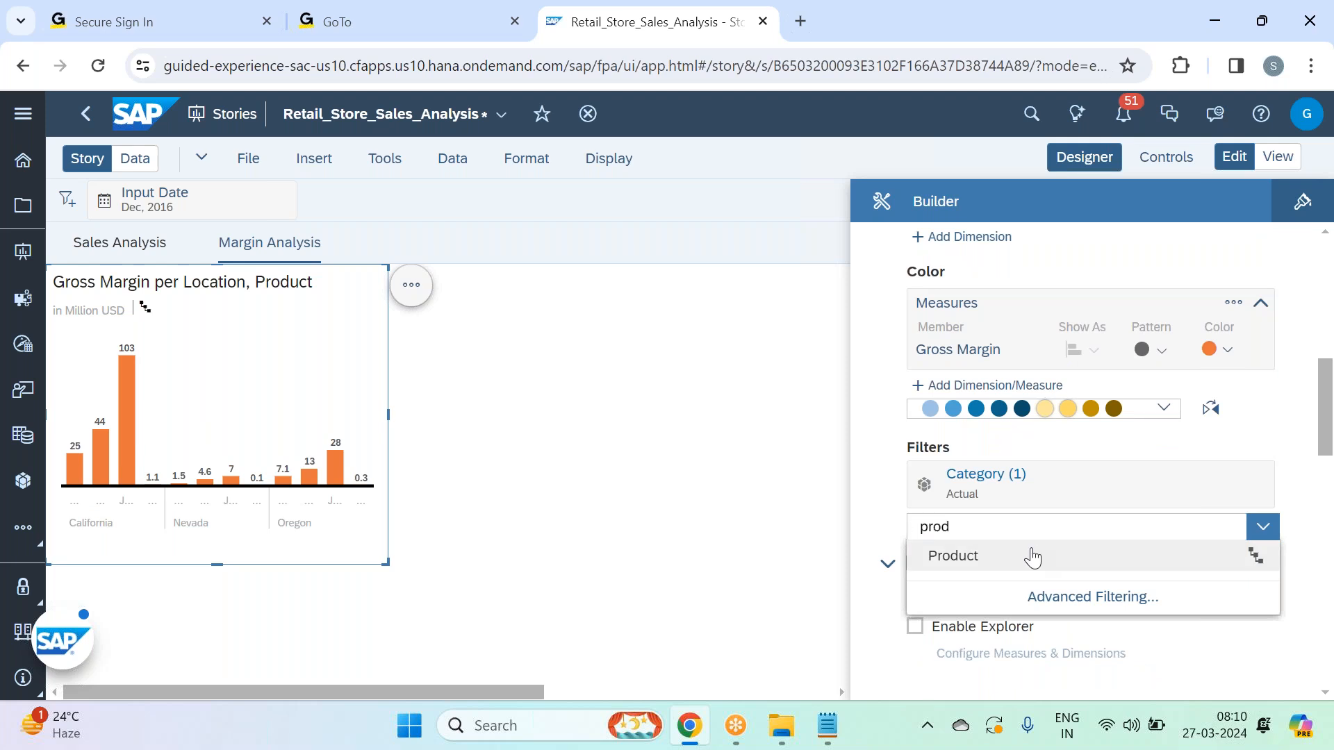
click(1033, 556)
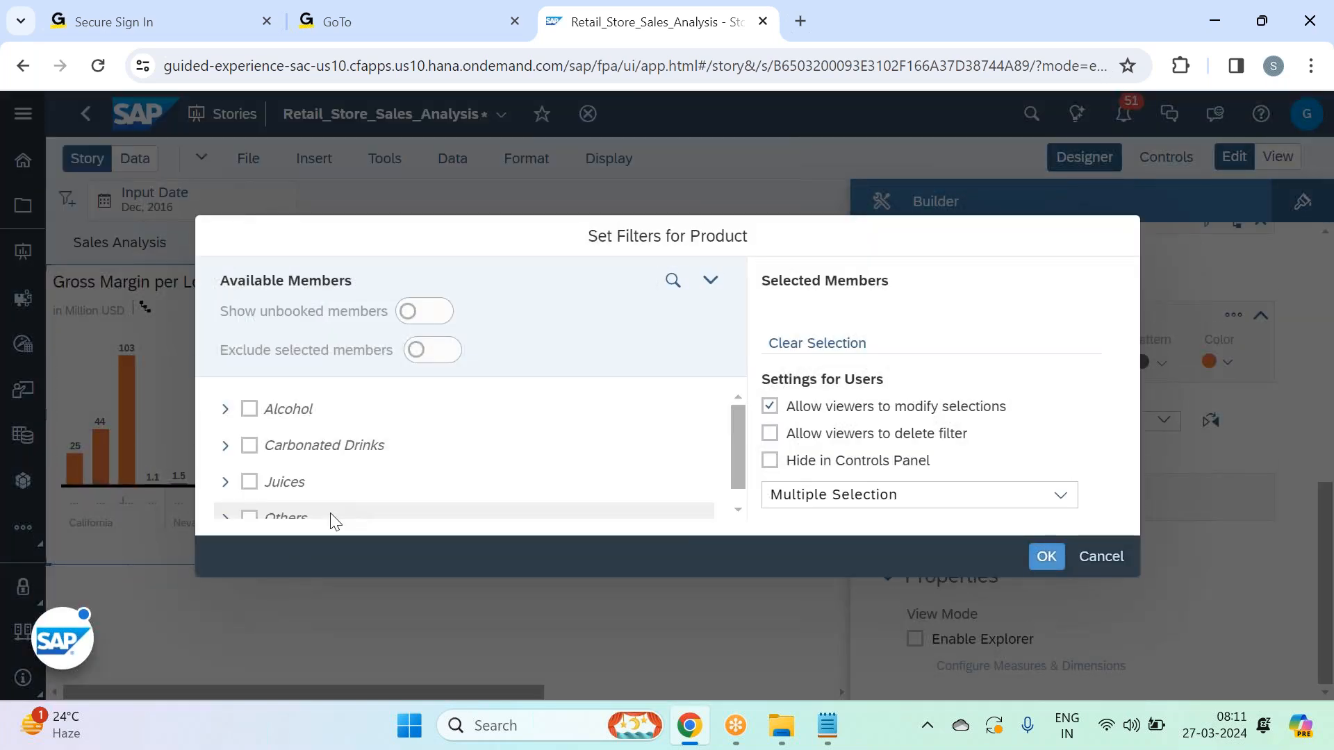
click(327, 517)
click(431, 351)
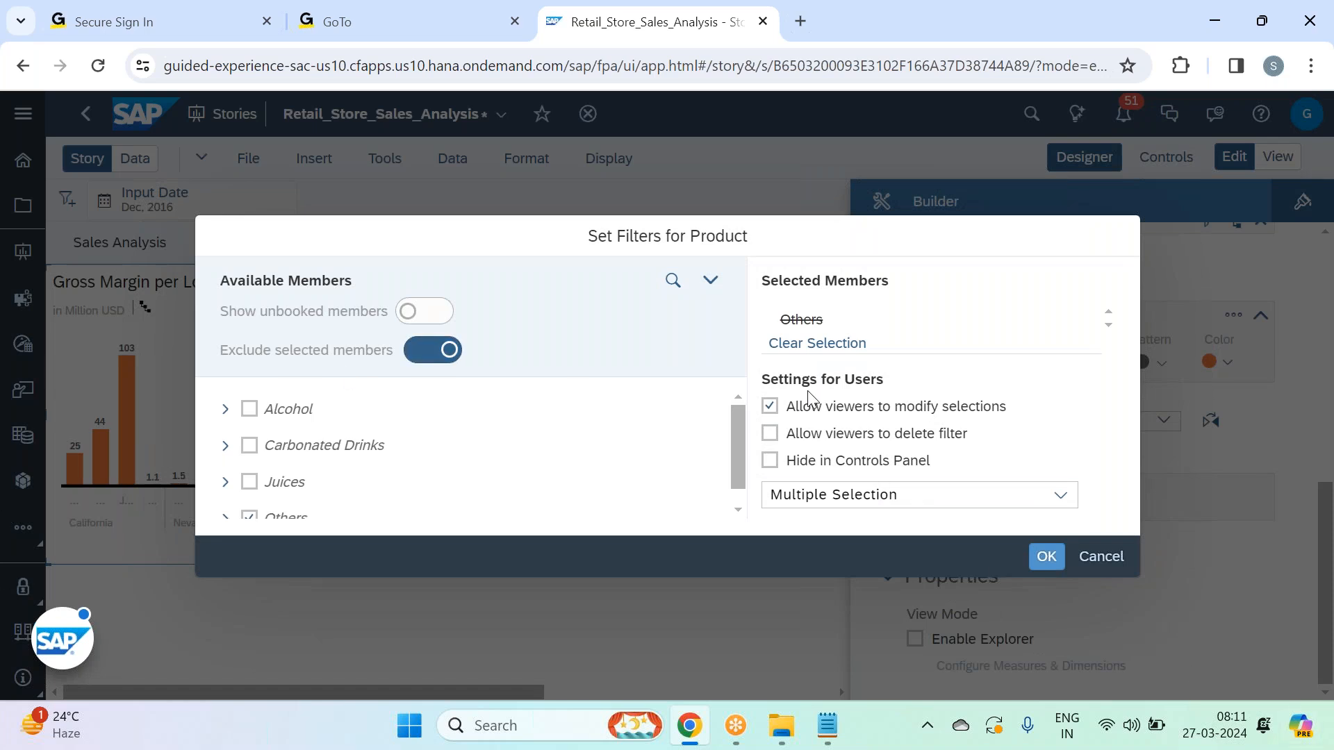
click(817, 411)
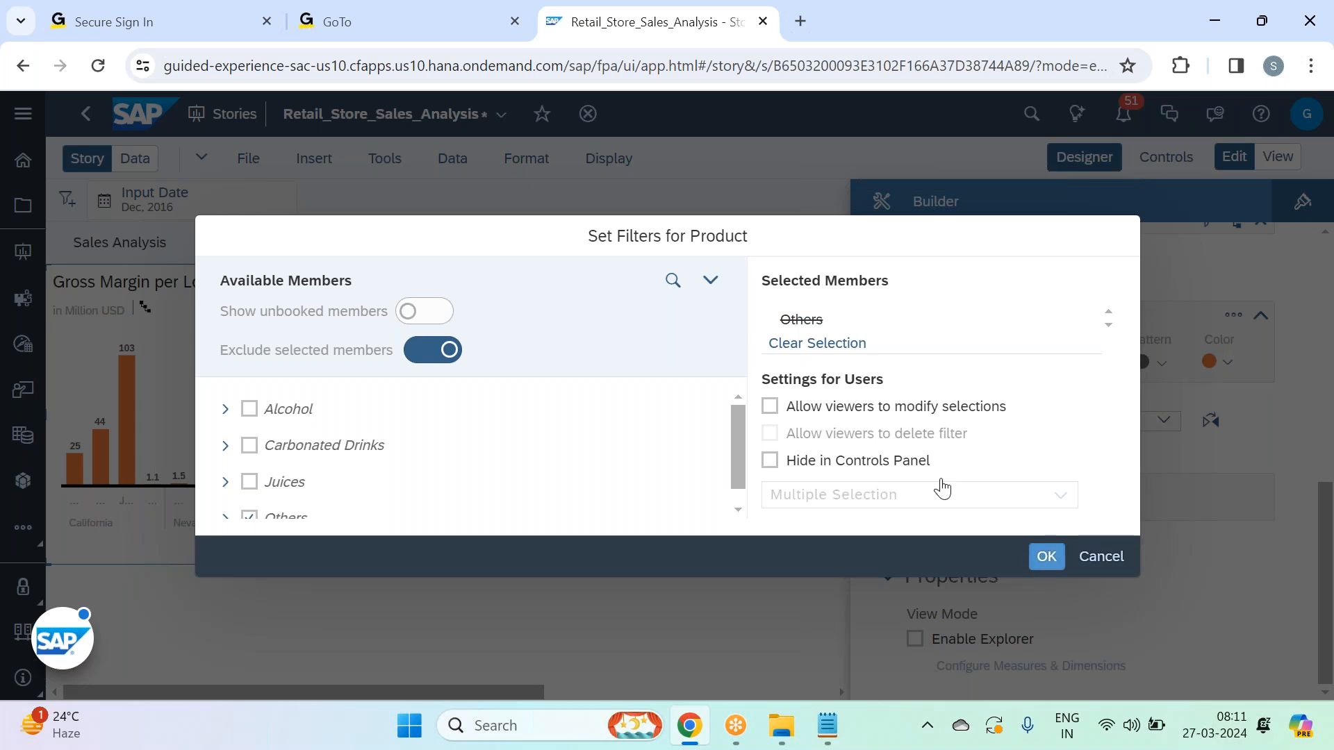
click(1047, 559)
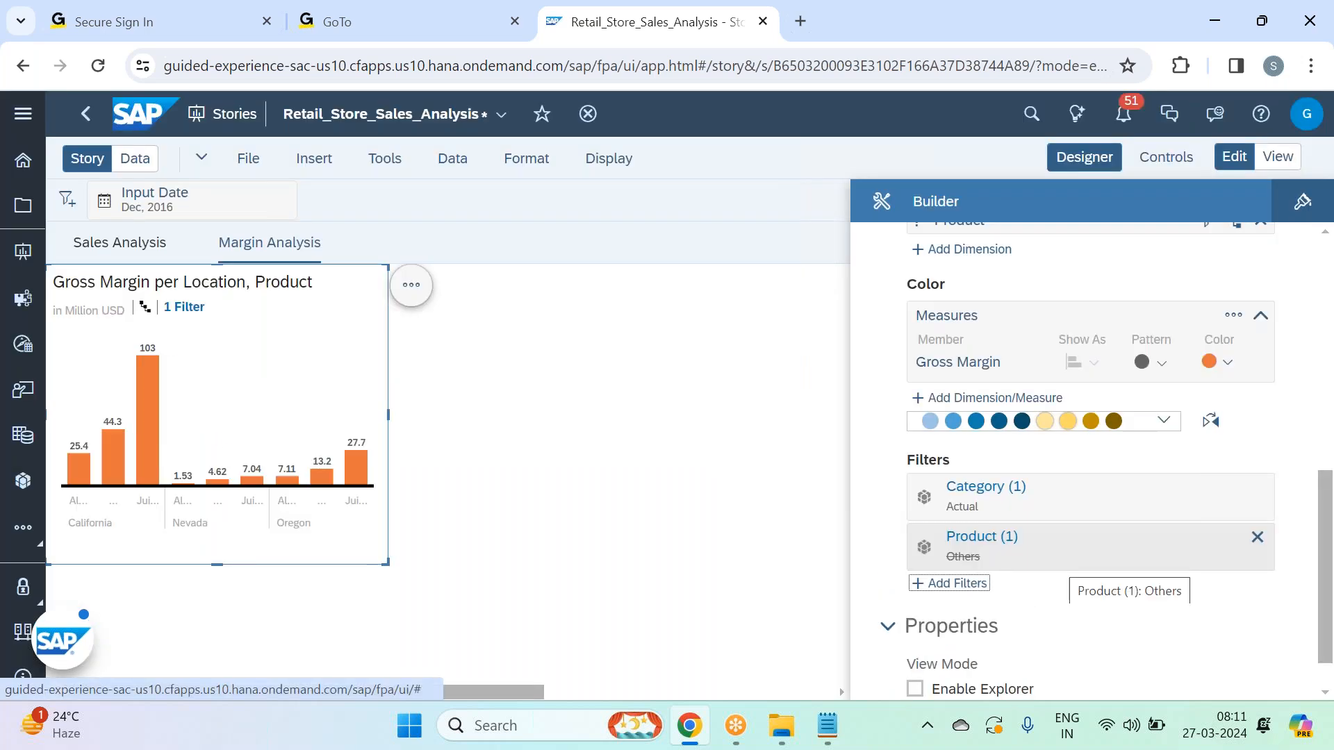
Style the Gross Margin chart with All Borders and a border line width of 2.
click(1301, 201)
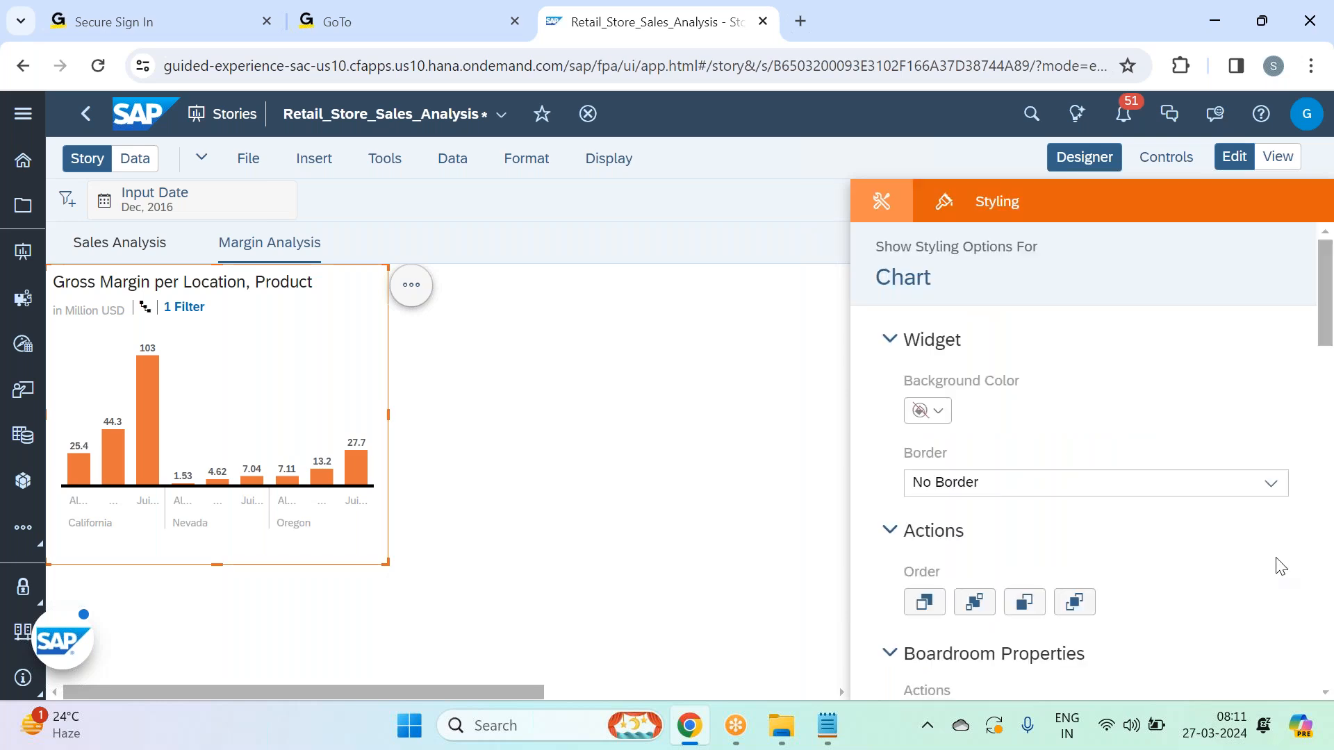
click(1285, 485)
click(1125, 354)
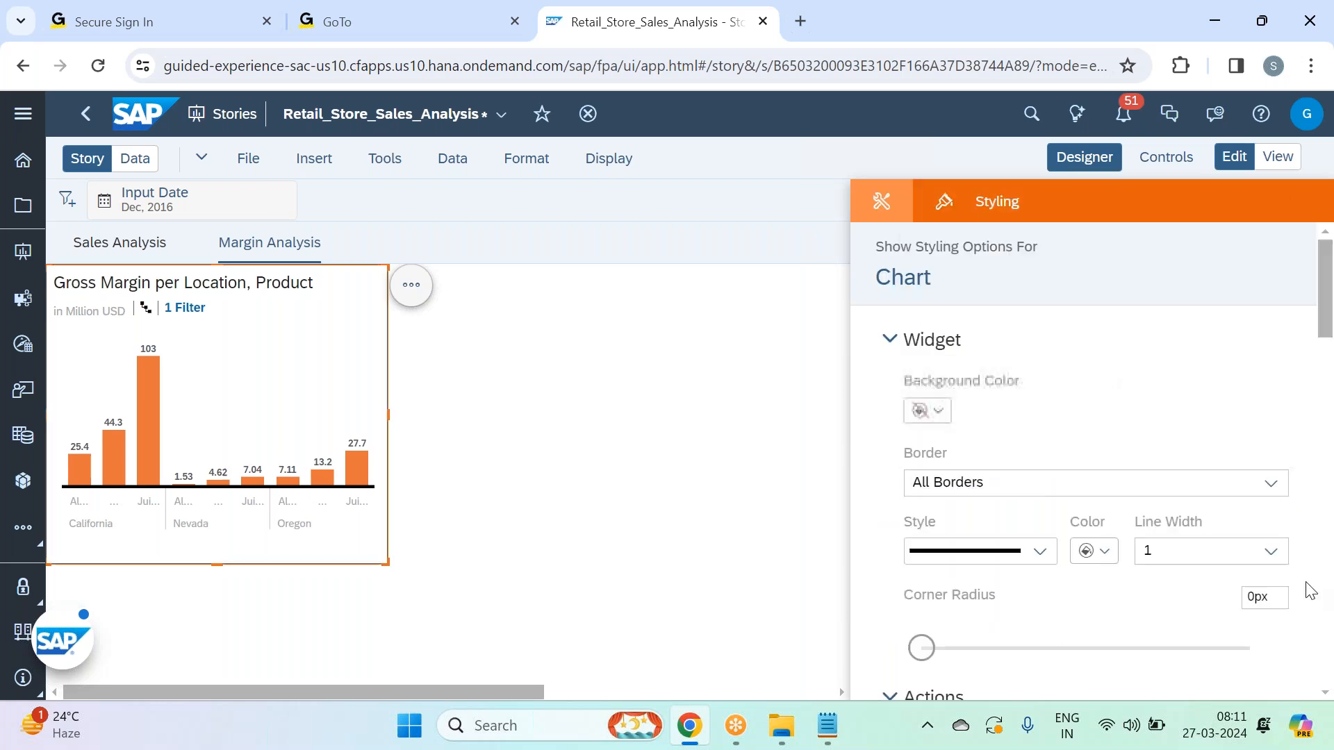
click(1271, 551)
click(1155, 319)
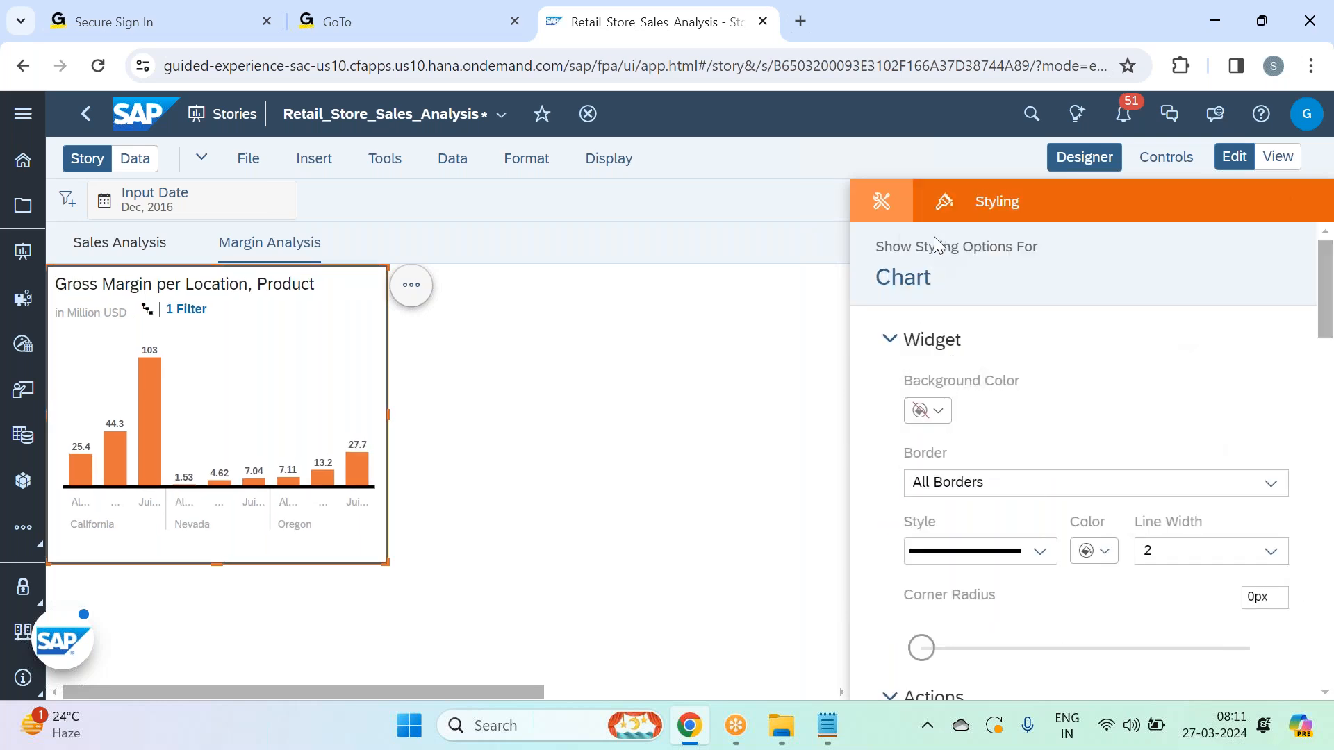
Return to the chart's builder settings and pick the multicolour palette starting with blue, orange and green.
click(881, 201)
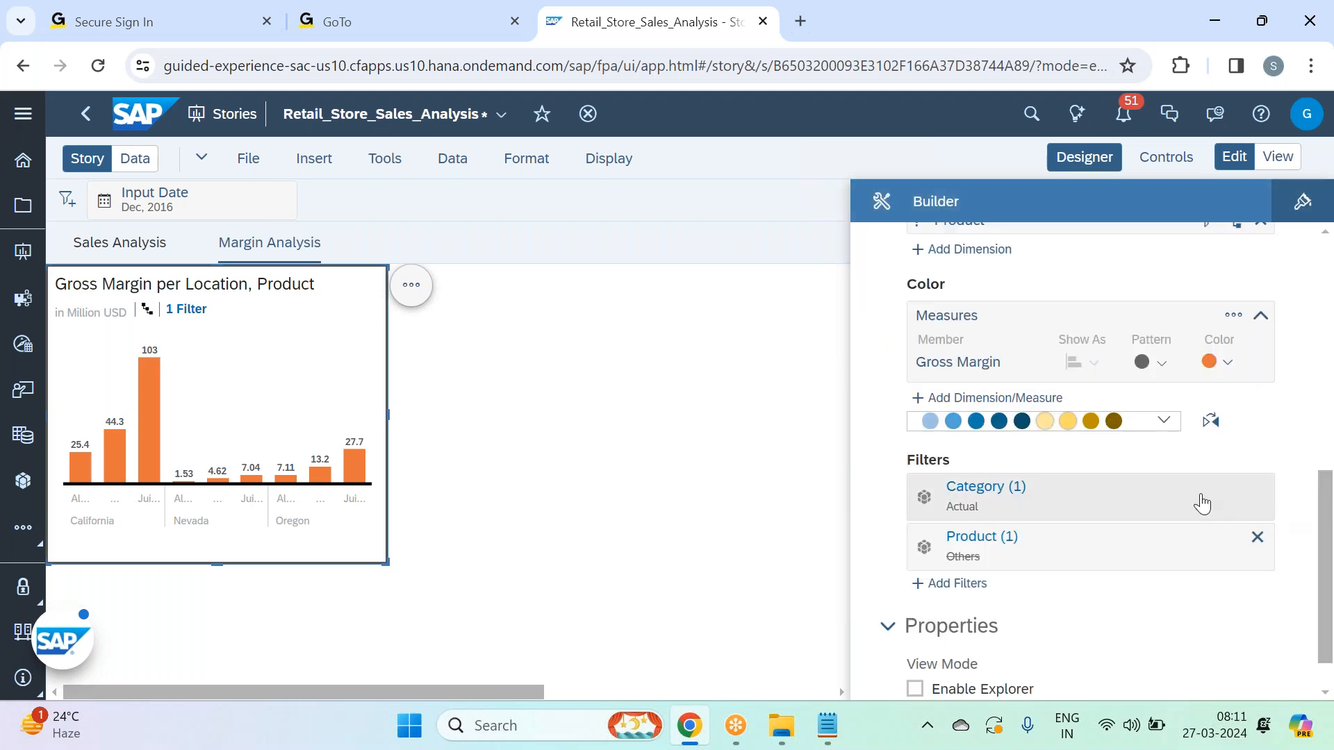
click(1163, 420)
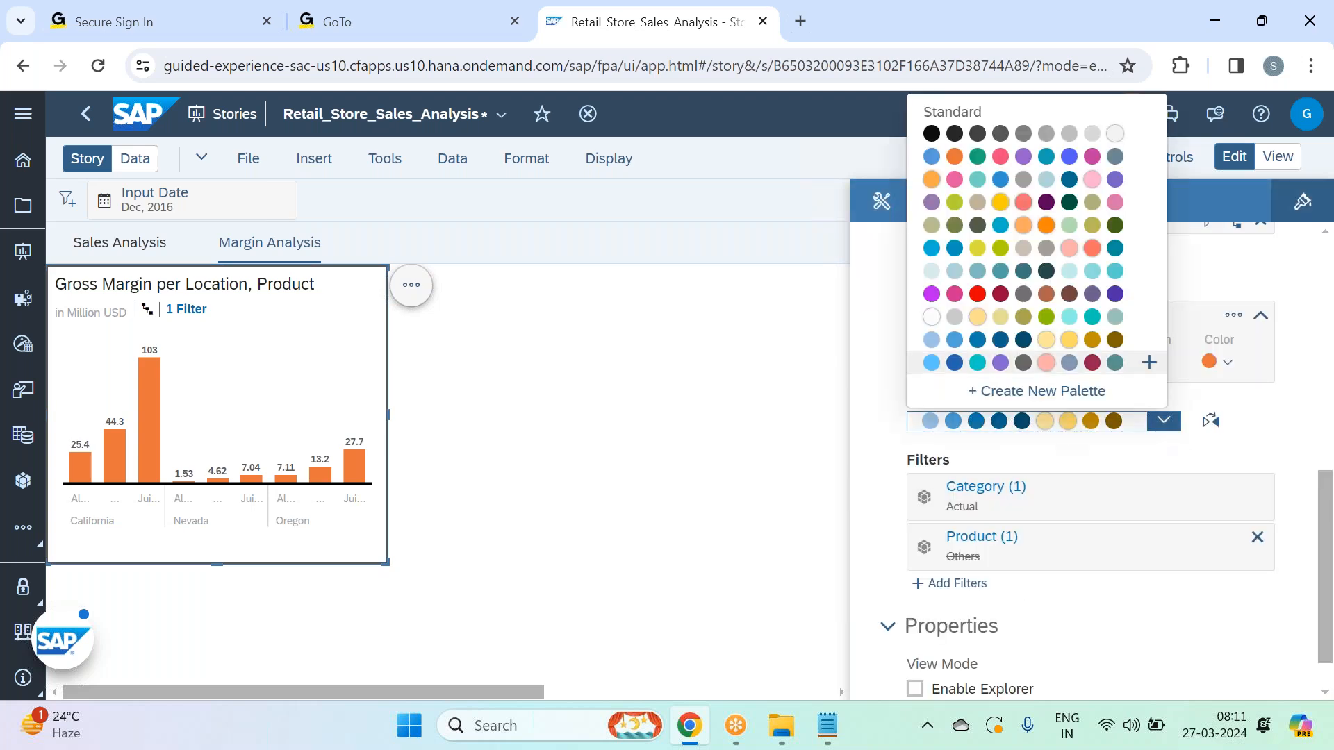
click(1023, 156)
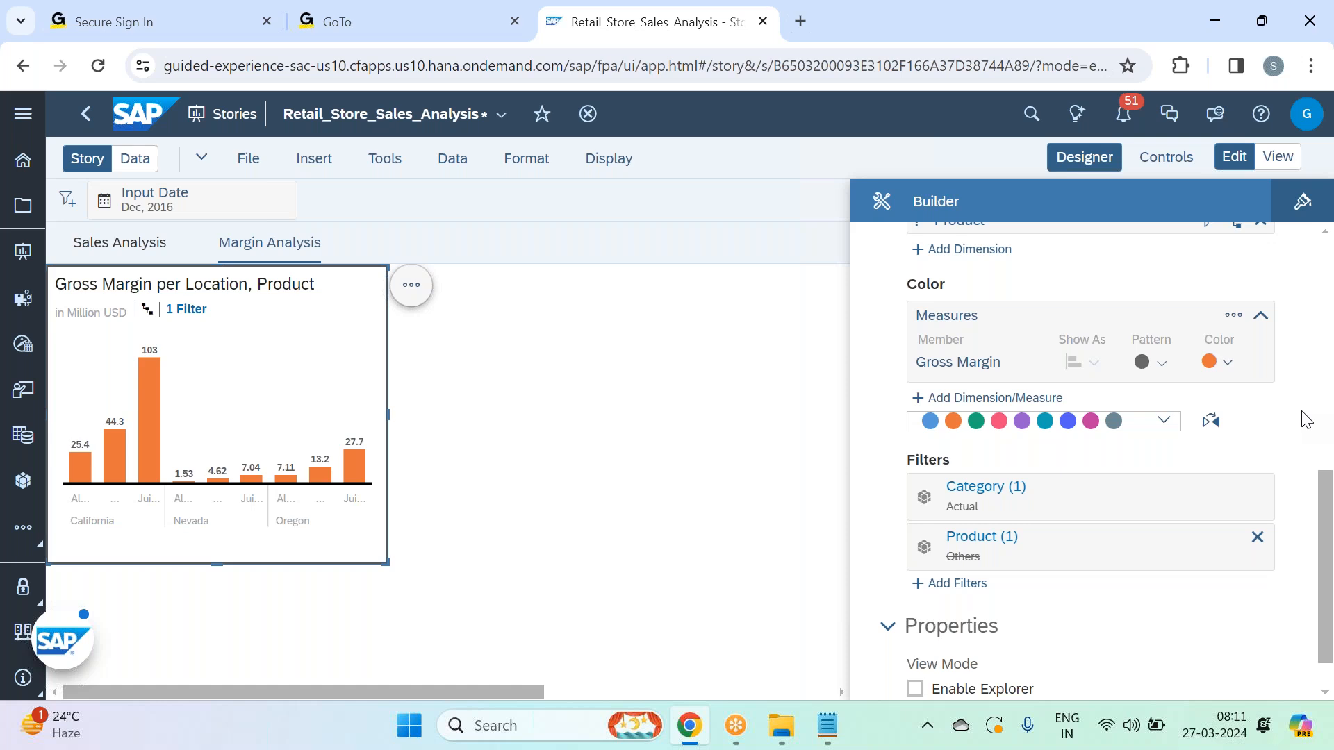
Move the Product dimension to the chart's Color section and apply the blue, orange and green multicolour palette to it.
scroll(1182, 313, up, 2)
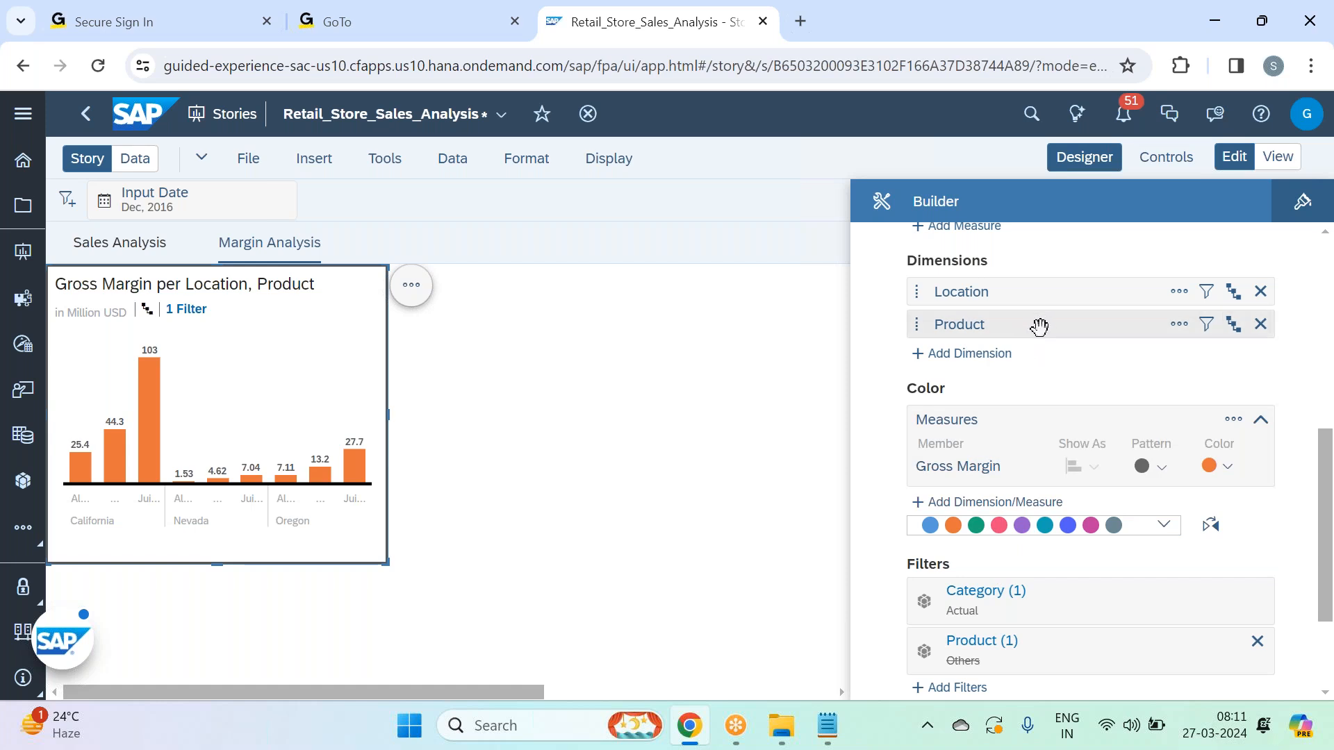
drag(1036, 325, 1038, 463)
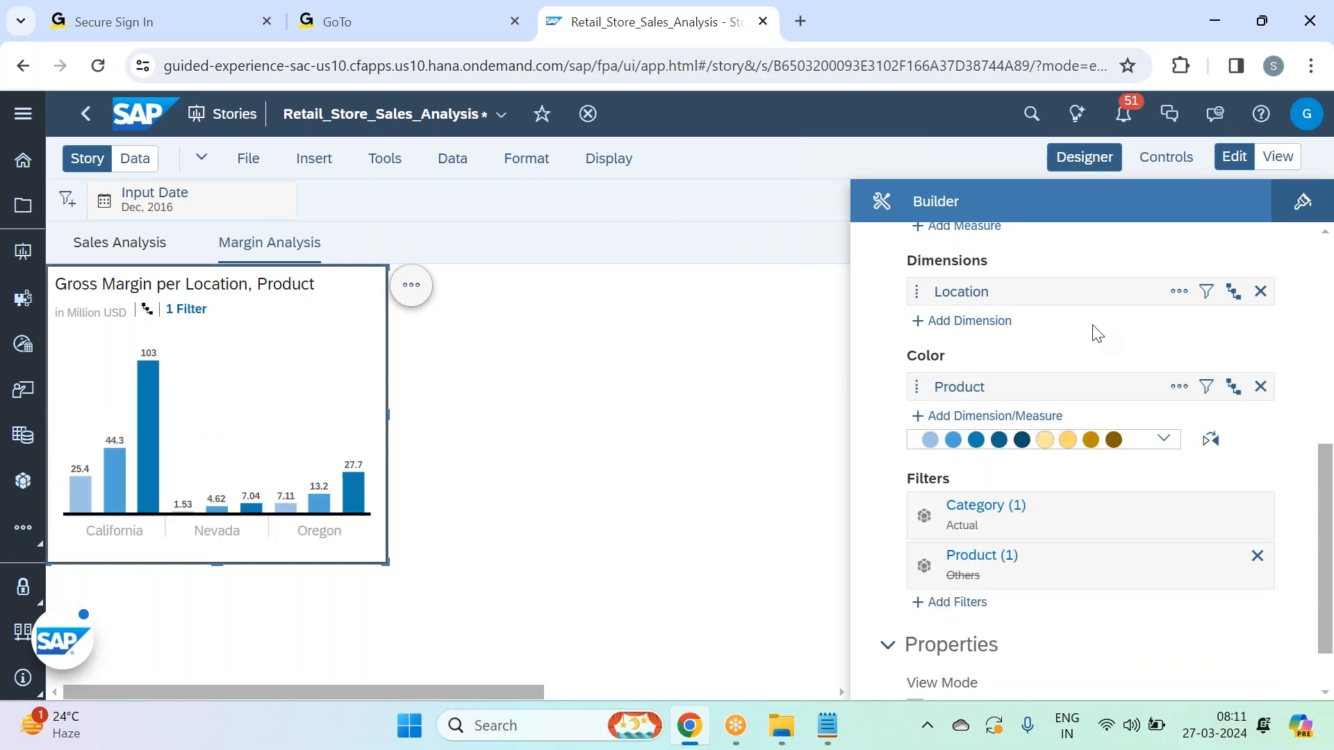
click(1169, 441)
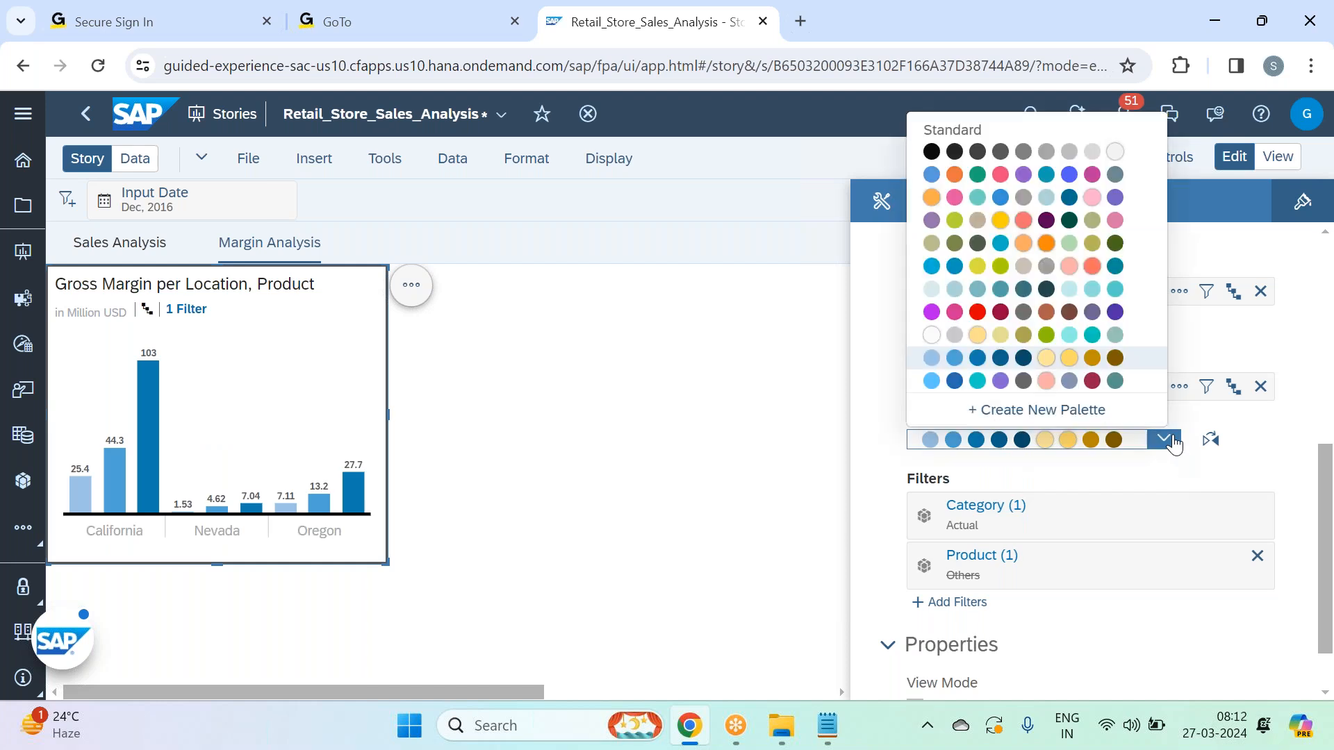
click(1013, 183)
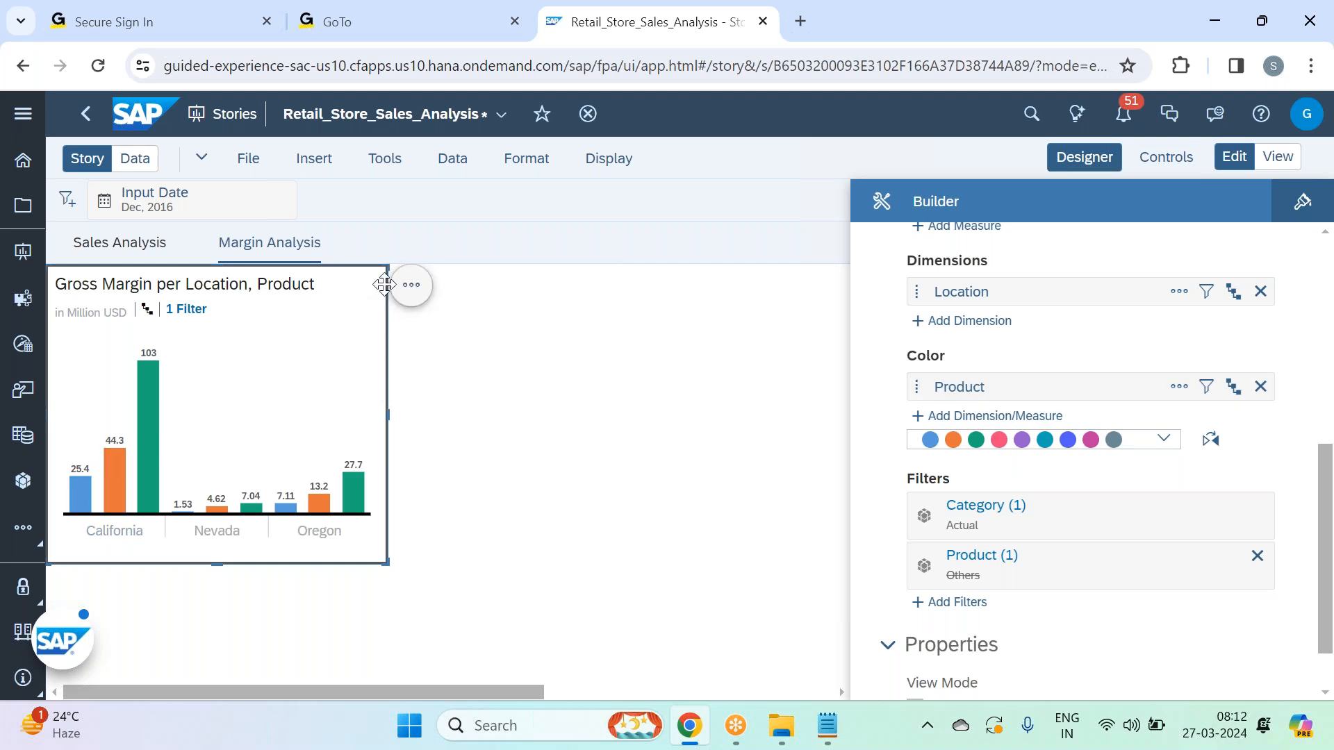
Show the legend on the Gross Margin chart and leave the chart selected.
click(414, 289)
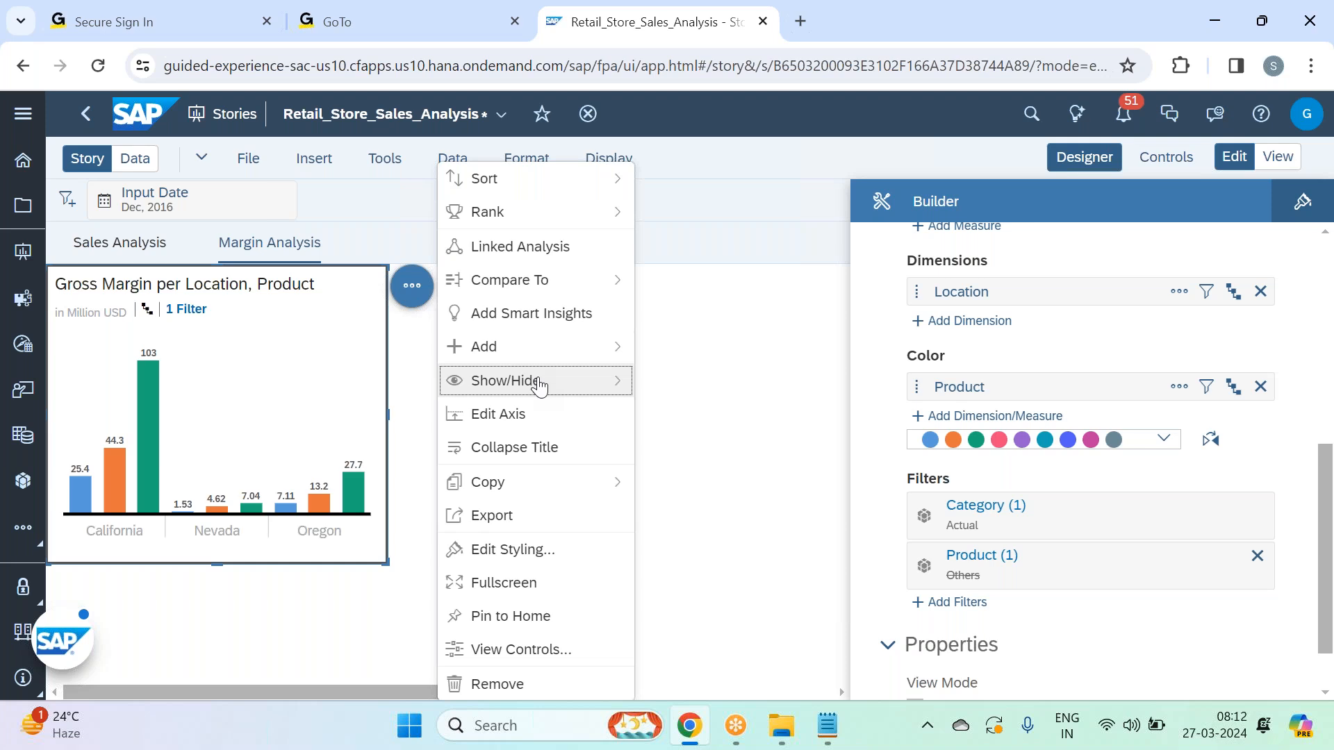
mouse_move(536, 382)
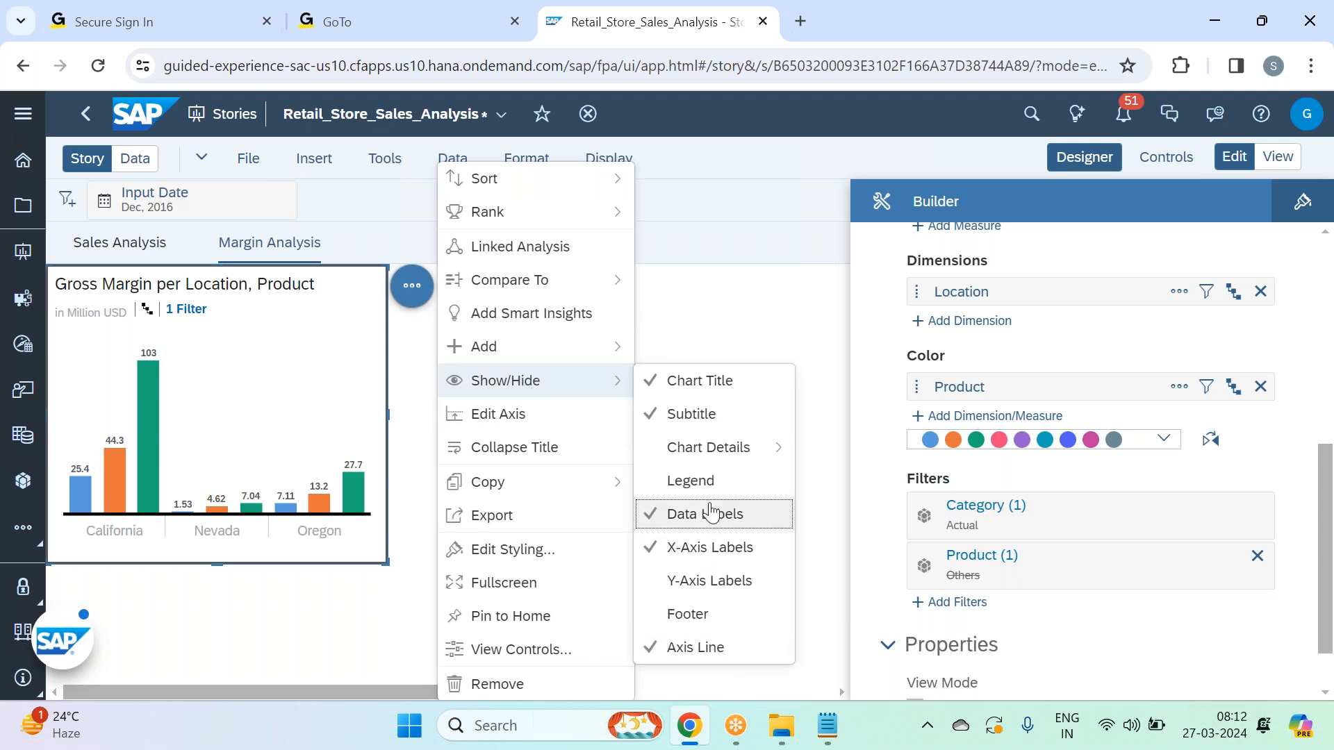
click(690, 481)
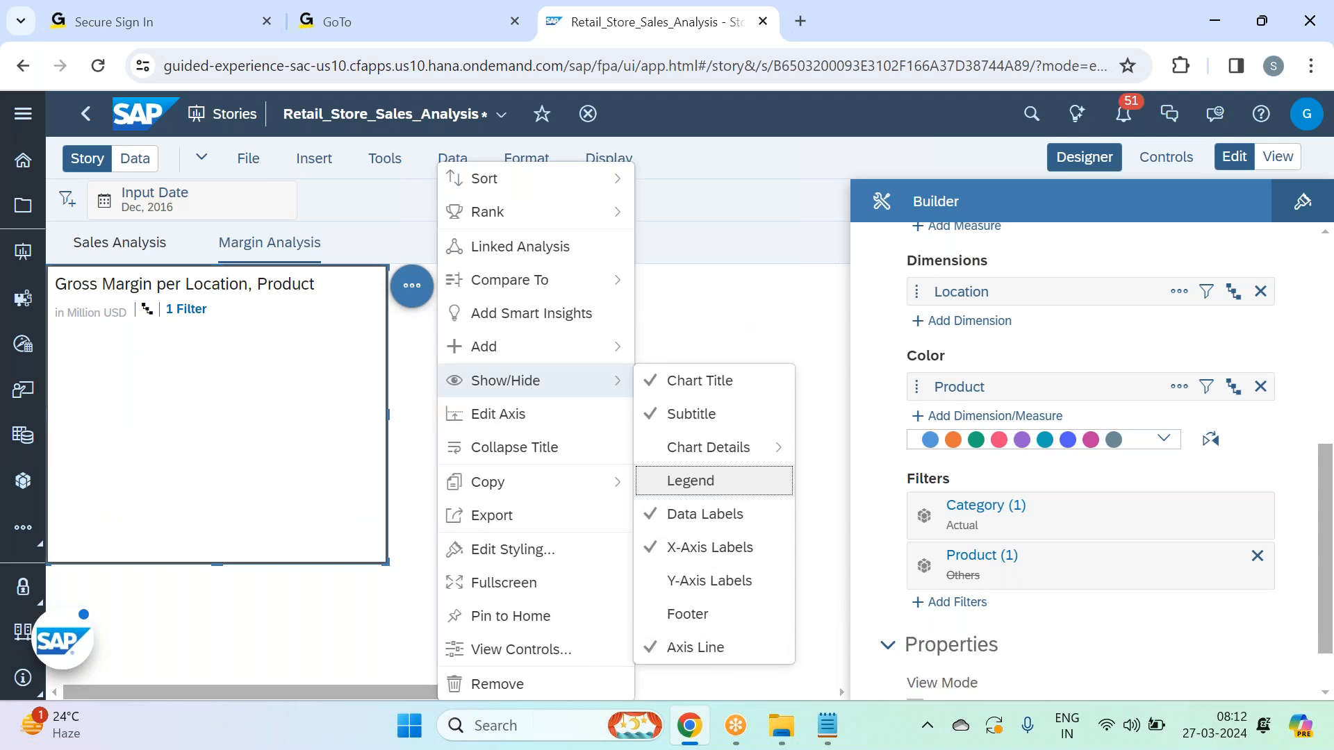
click(711, 320)
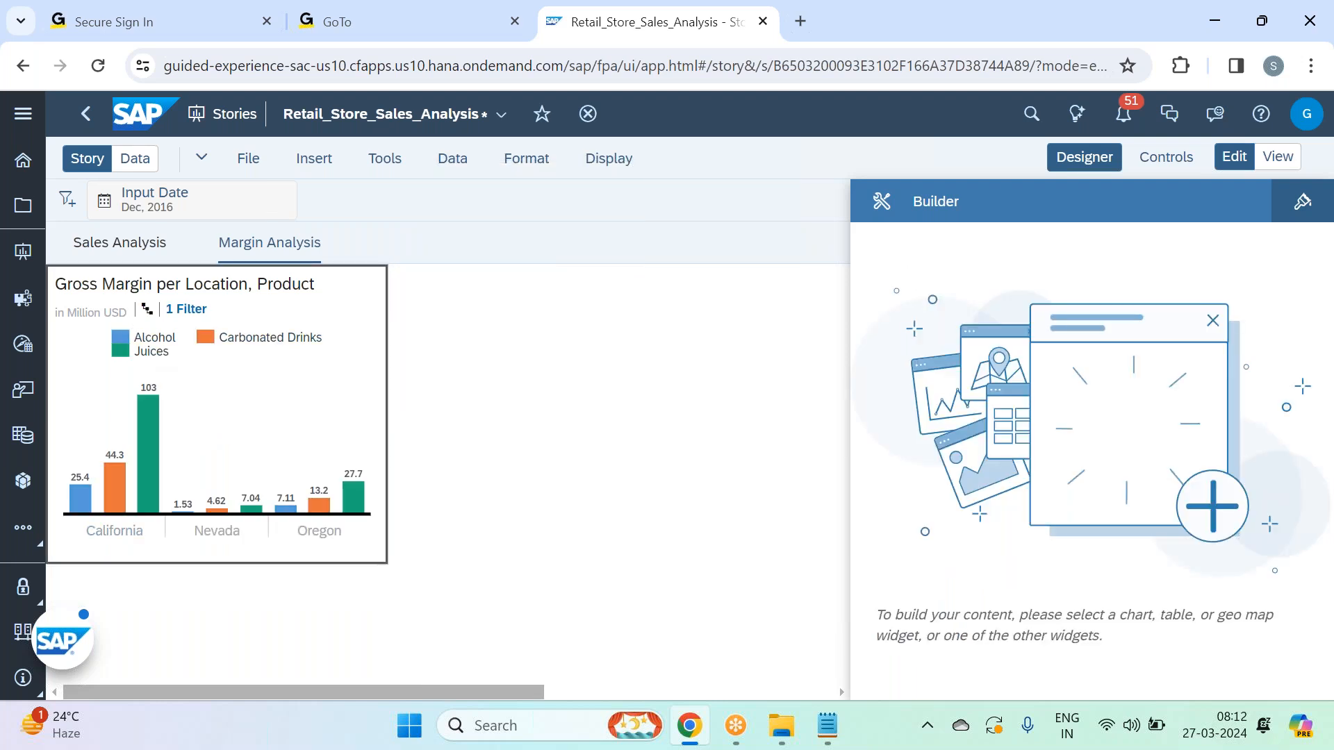
click(350, 416)
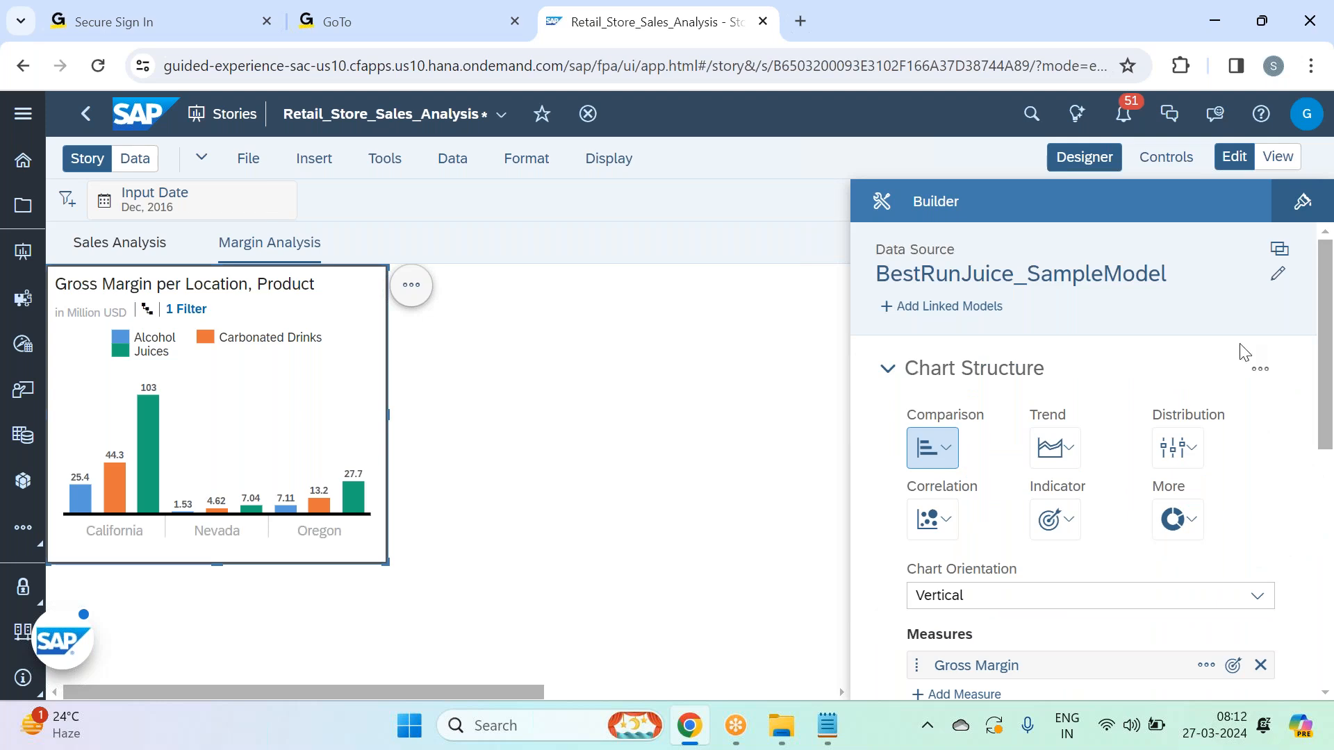
Save the story with the updated Gross Margin chart.
scroll(1205, 348, down, 2)
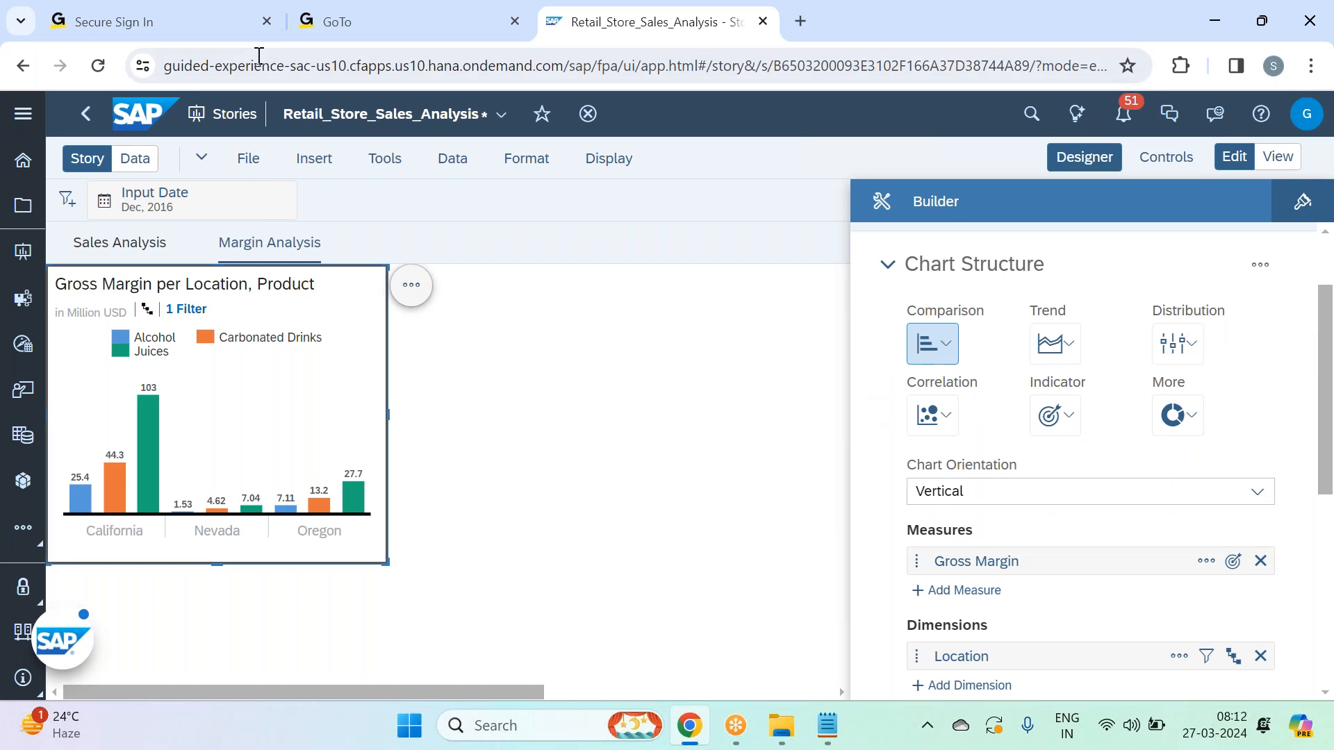
mouse_move(306, 255)
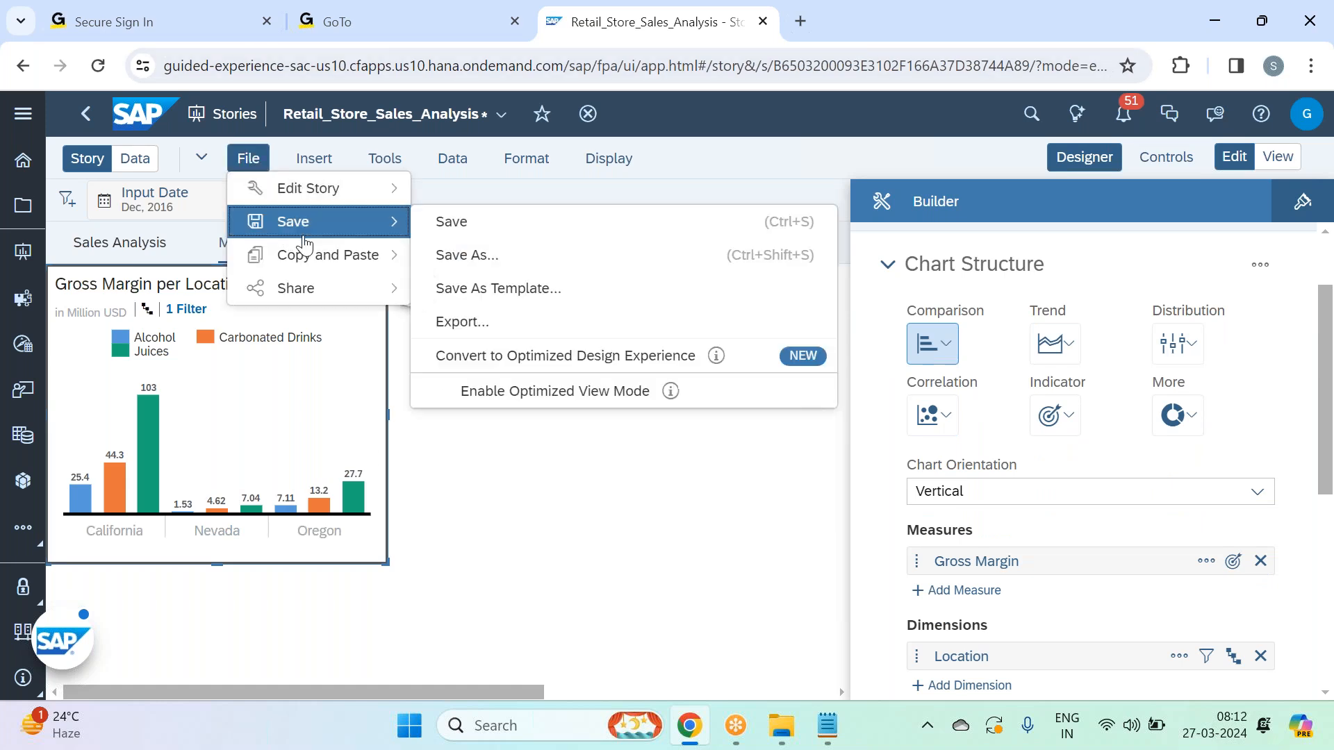
click(489, 227)
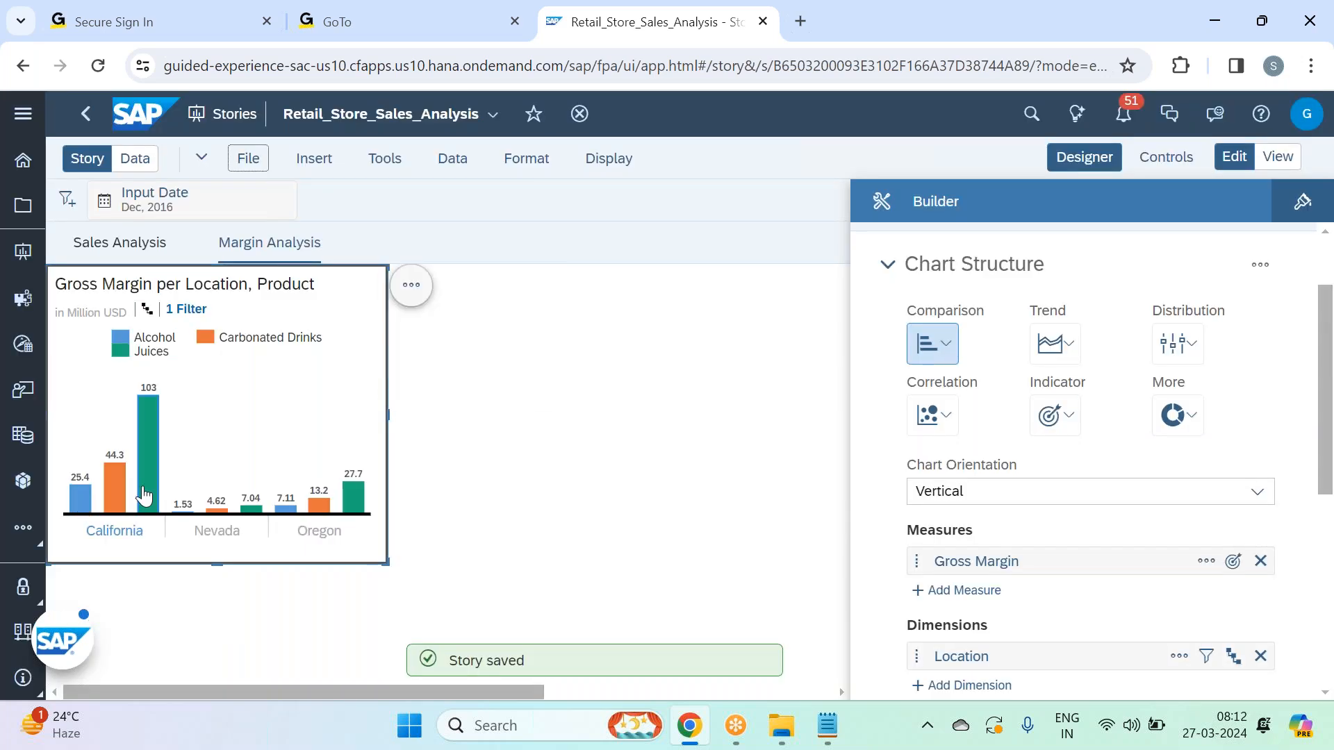
Hide the Designer, drill the Gross Margin chart's Location dimension to Level 2 and look through the cities along its axis.
scroll(947, 461, down, 5)
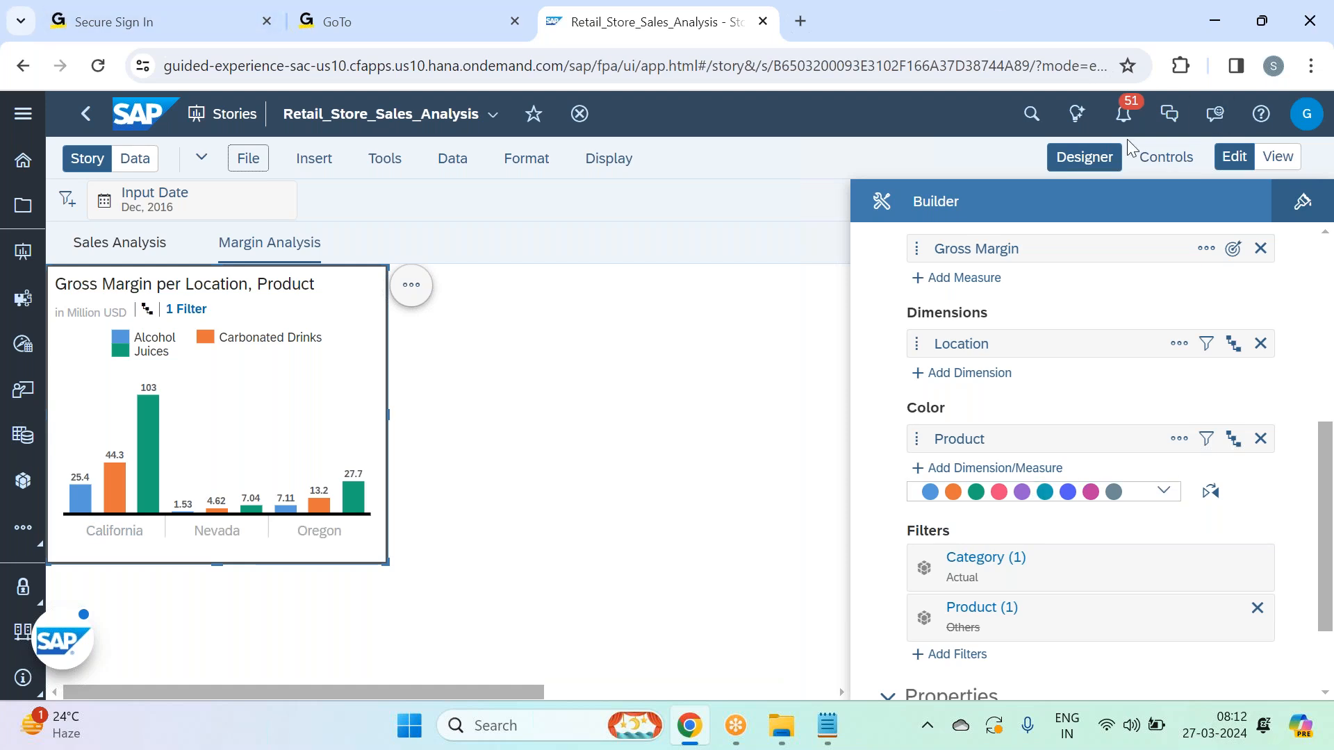
click(1084, 158)
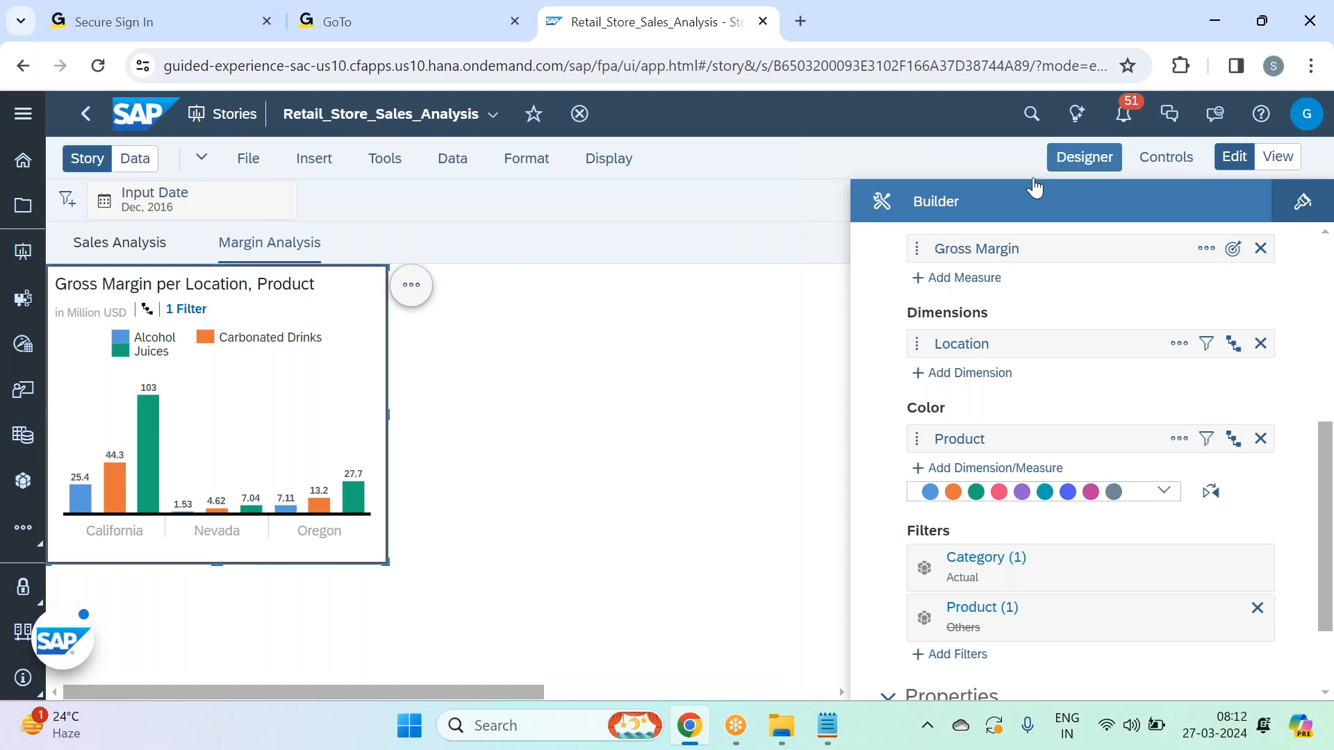
click(147, 313)
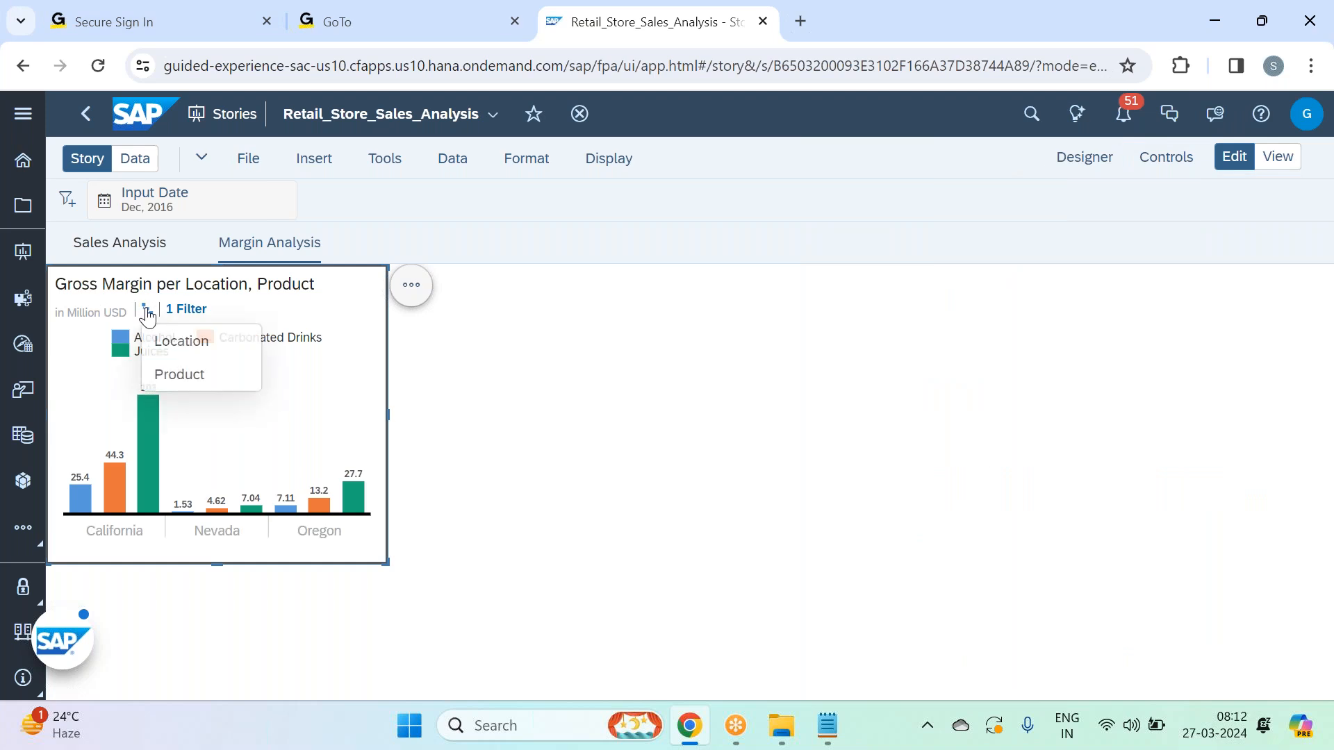
click(183, 341)
click(279, 455)
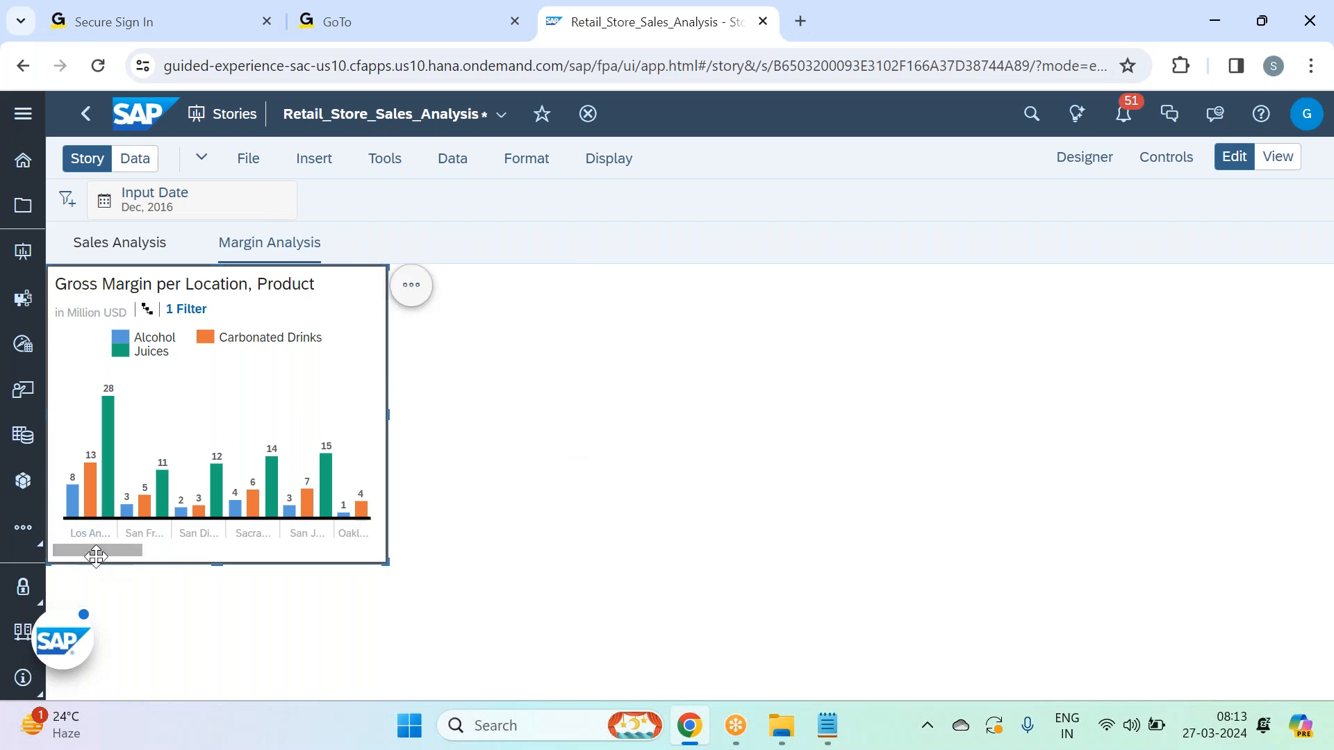
drag(108, 549, 390, 584)
drag(233, 590, 36, 545)
drag(119, 555, 1, 521)
Set the chart's Location dimension back to Level 1.
click(146, 308)
click(175, 341)
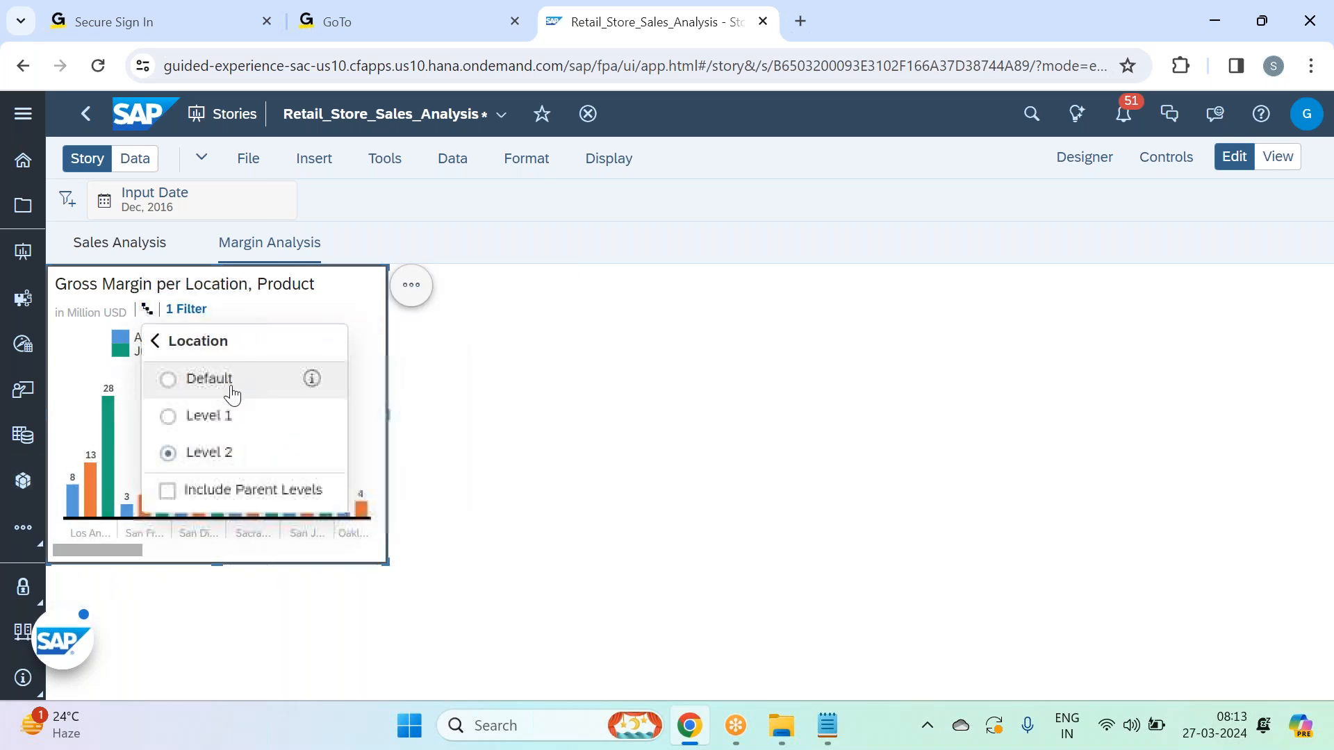
click(224, 418)
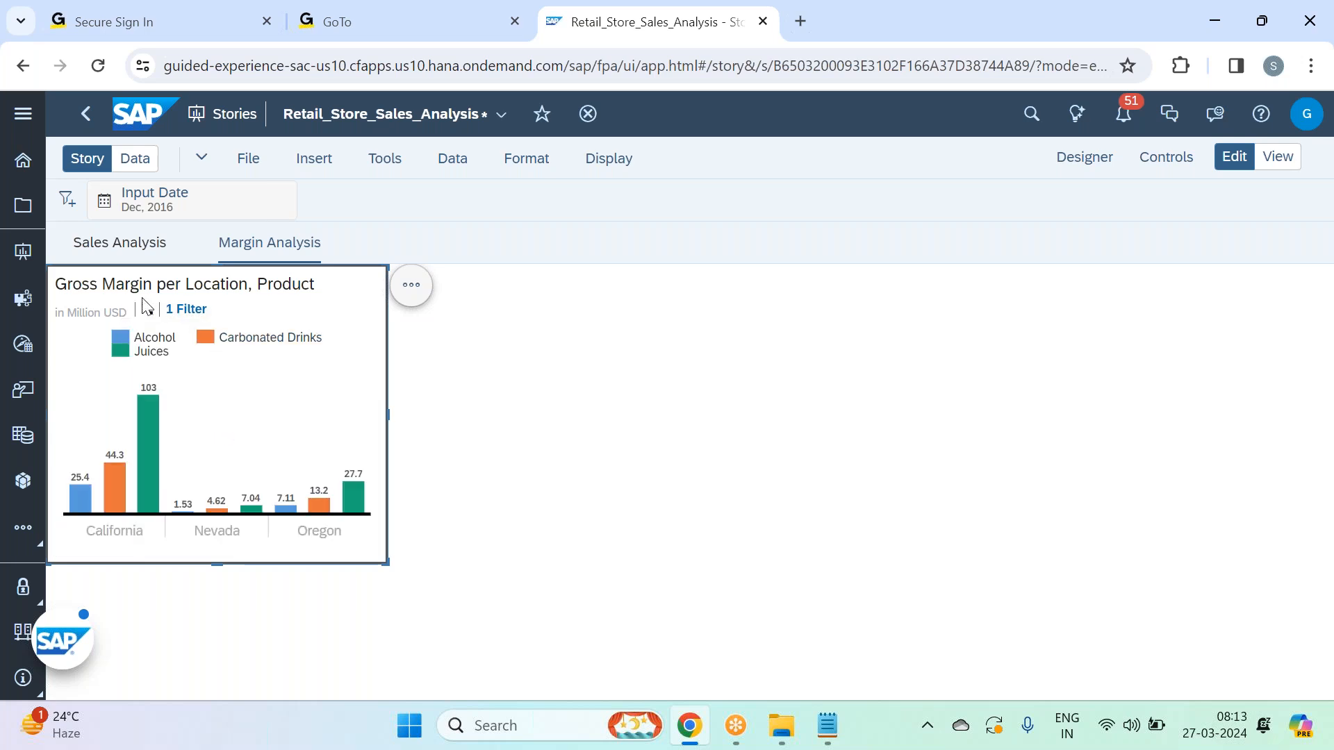
Drill the chart's Product dimension to Level 2 and look along the individual products.
click(147, 309)
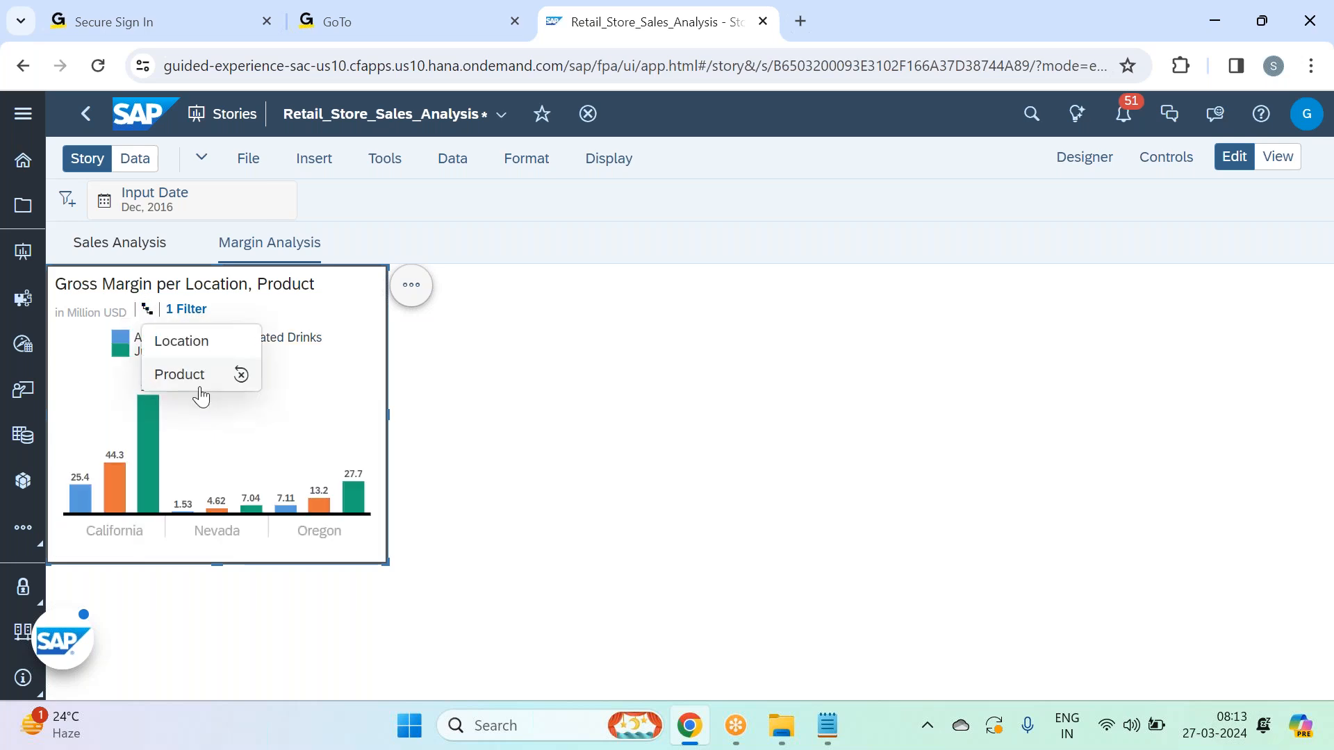
click(222, 375)
click(222, 453)
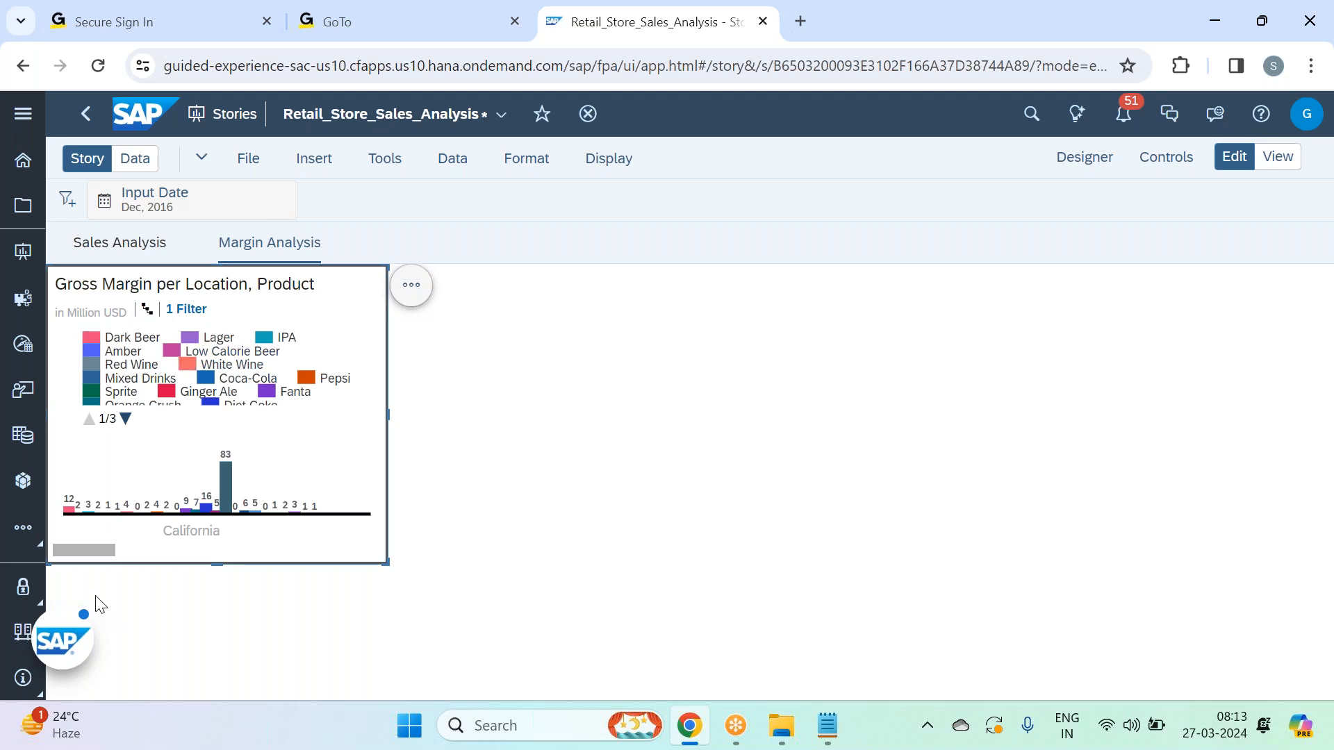
mouse_move(95, 551)
mouse_down()
mouse_move(389, 562)
mouse_move(97, 551)
mouse_up()
Set the chart's Product dimension back to Level 1.
click(147, 309)
click(236, 375)
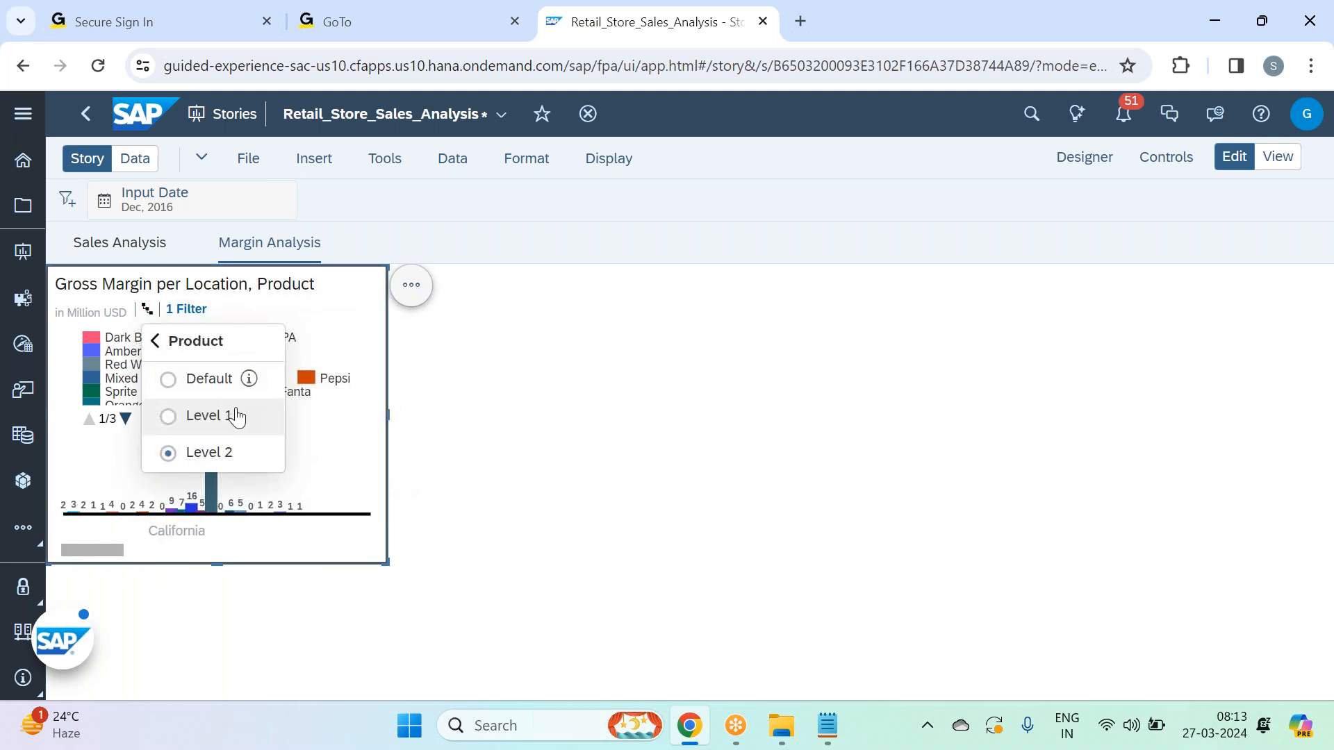
click(236, 415)
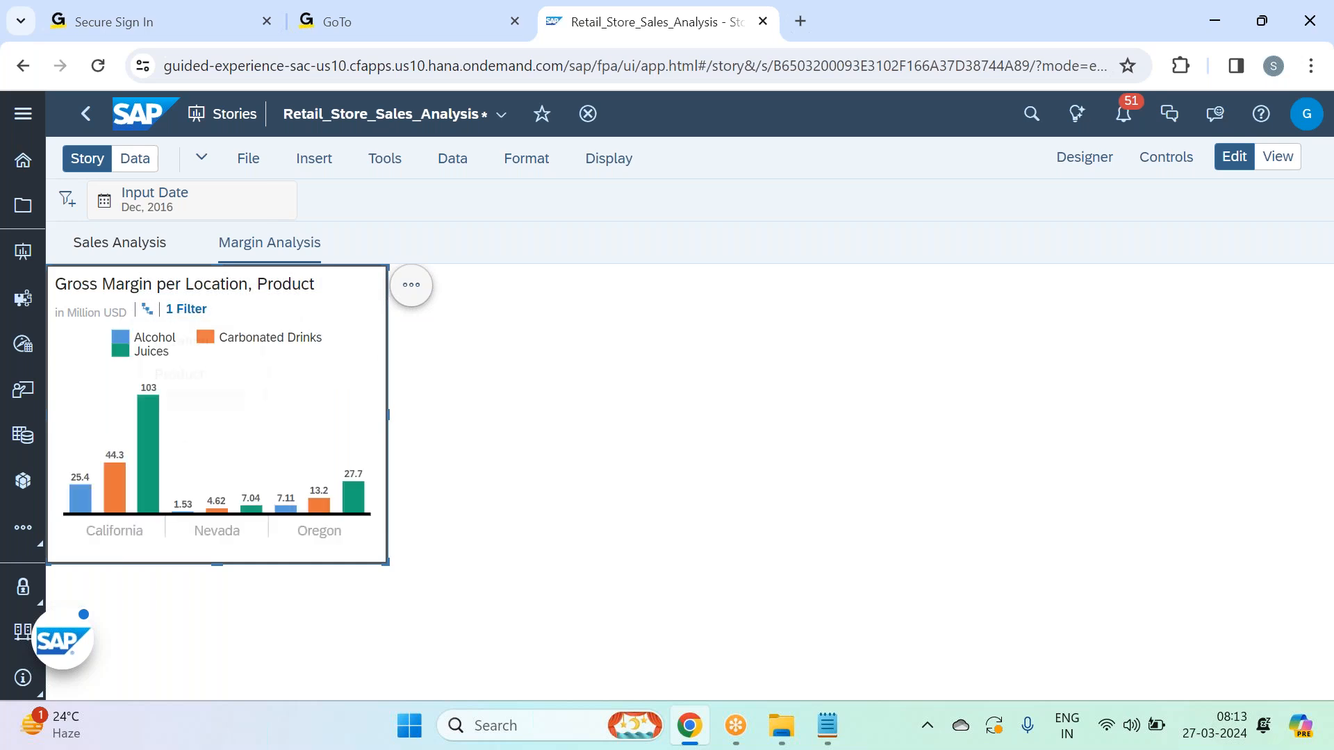
Drill the chart's Location dimension to Level 2 and save the story.
click(147, 308)
click(195, 345)
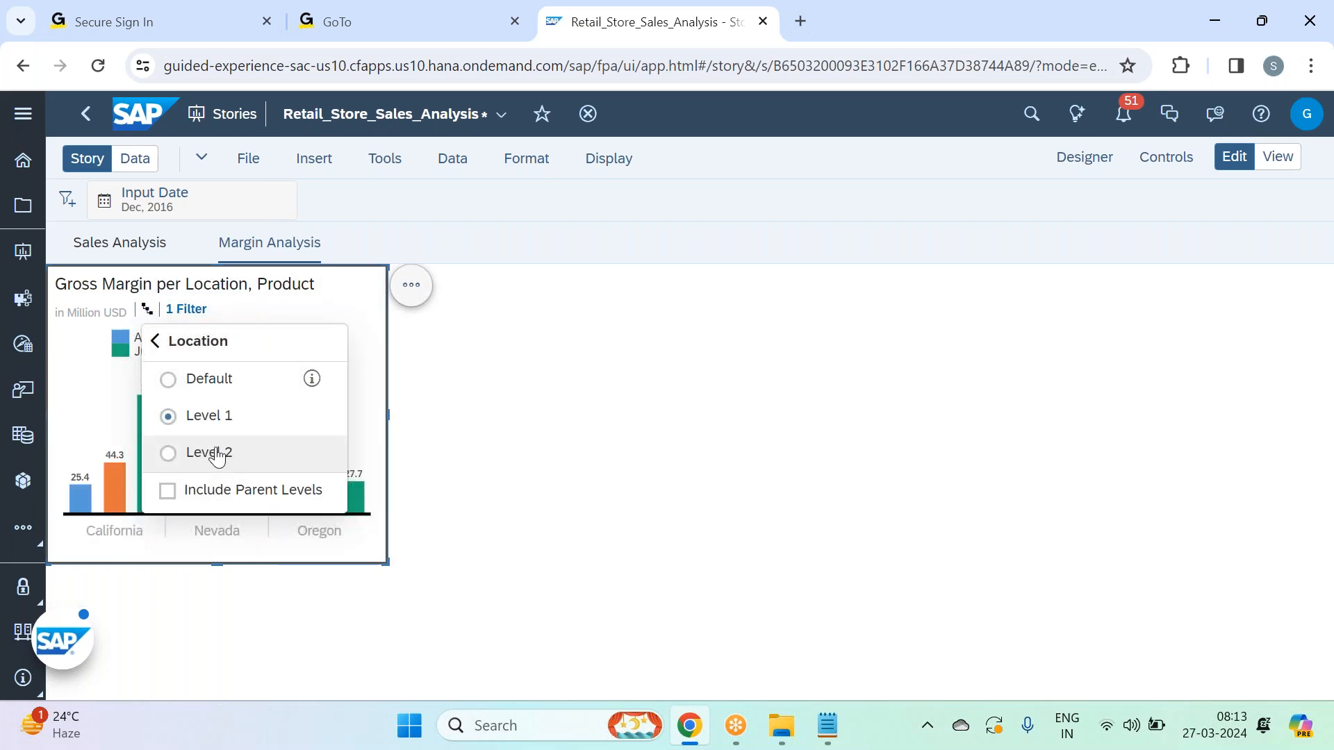
click(212, 453)
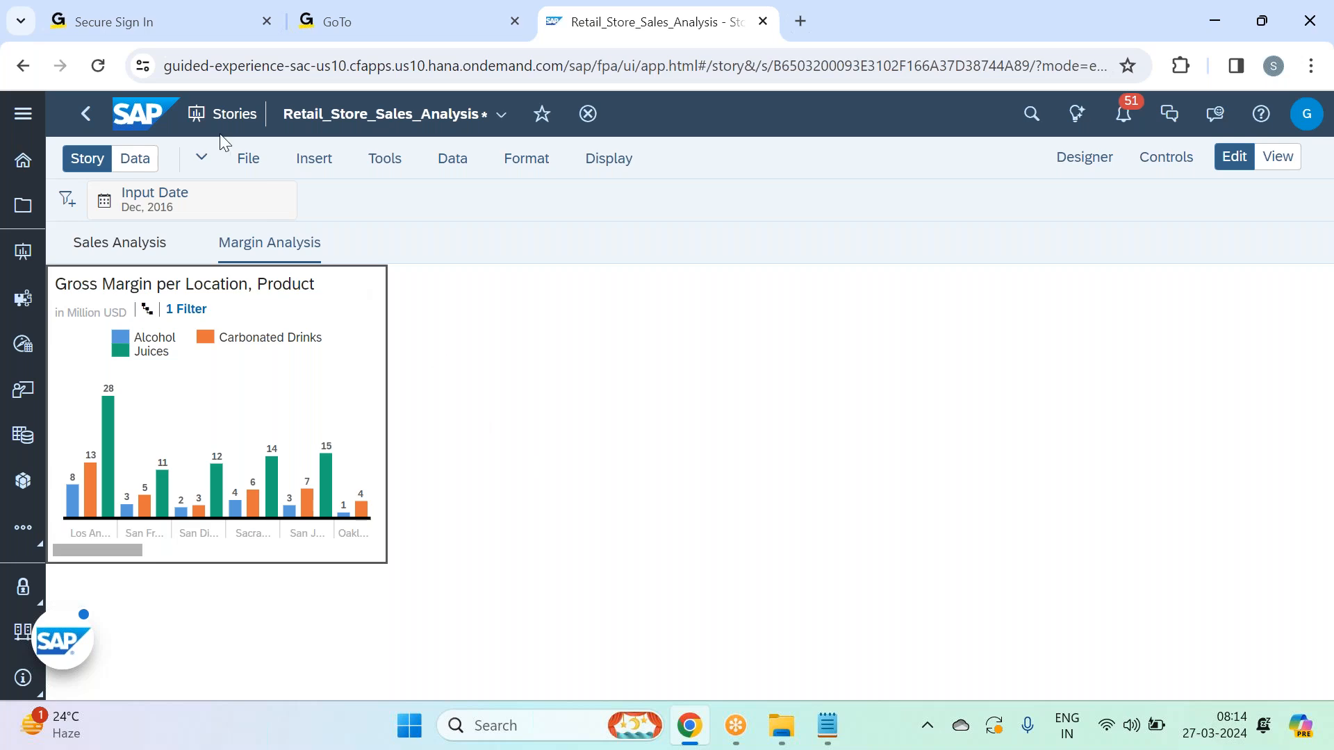
click(245, 164)
mouse_move(299, 221)
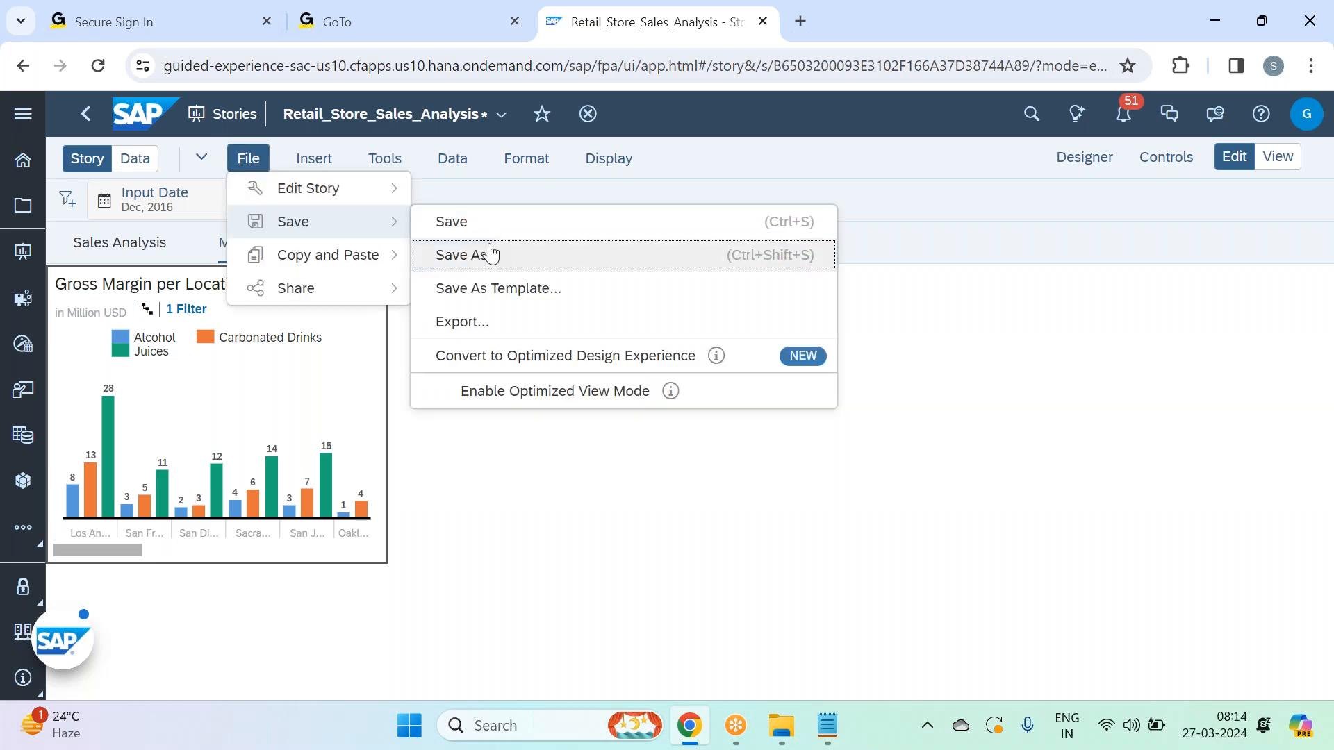
click(499, 222)
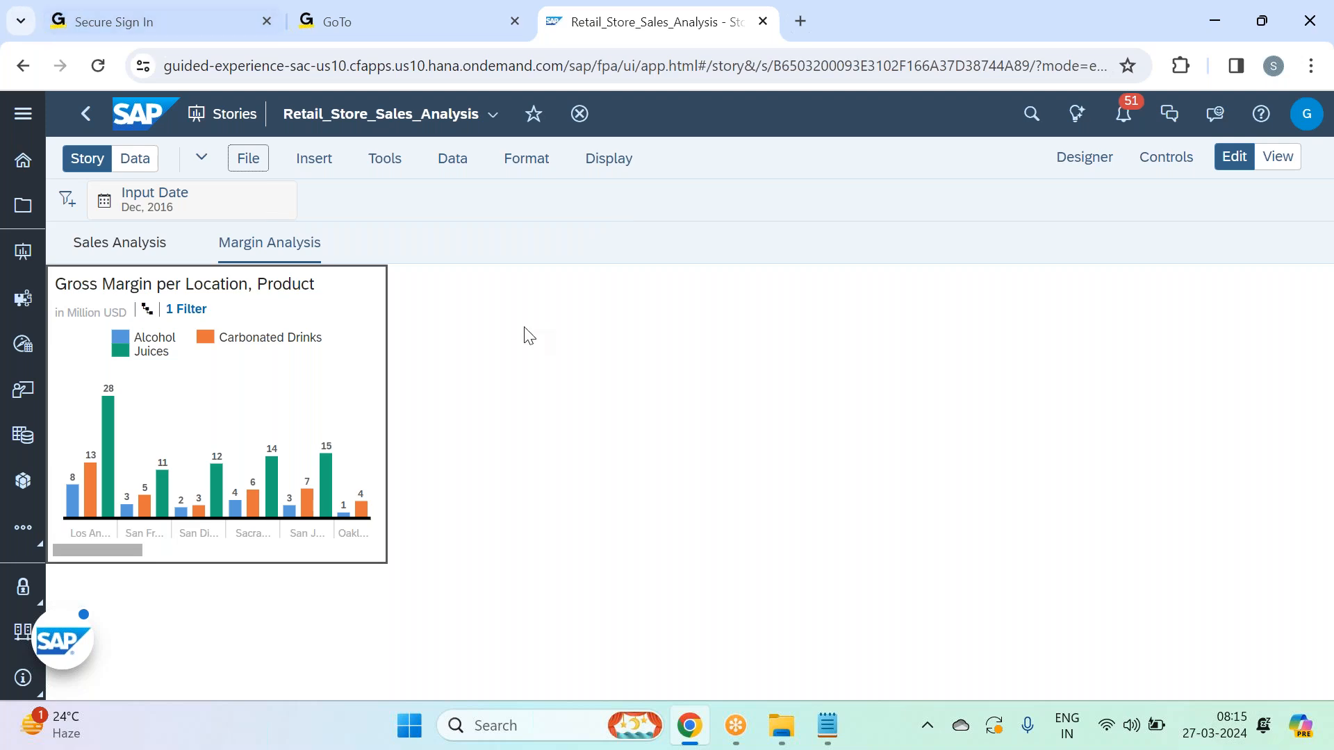
Switch to Notepad and look up the "Models used" list in the SAC Mar 2024 - Batch 33 notes.
click(830, 744)
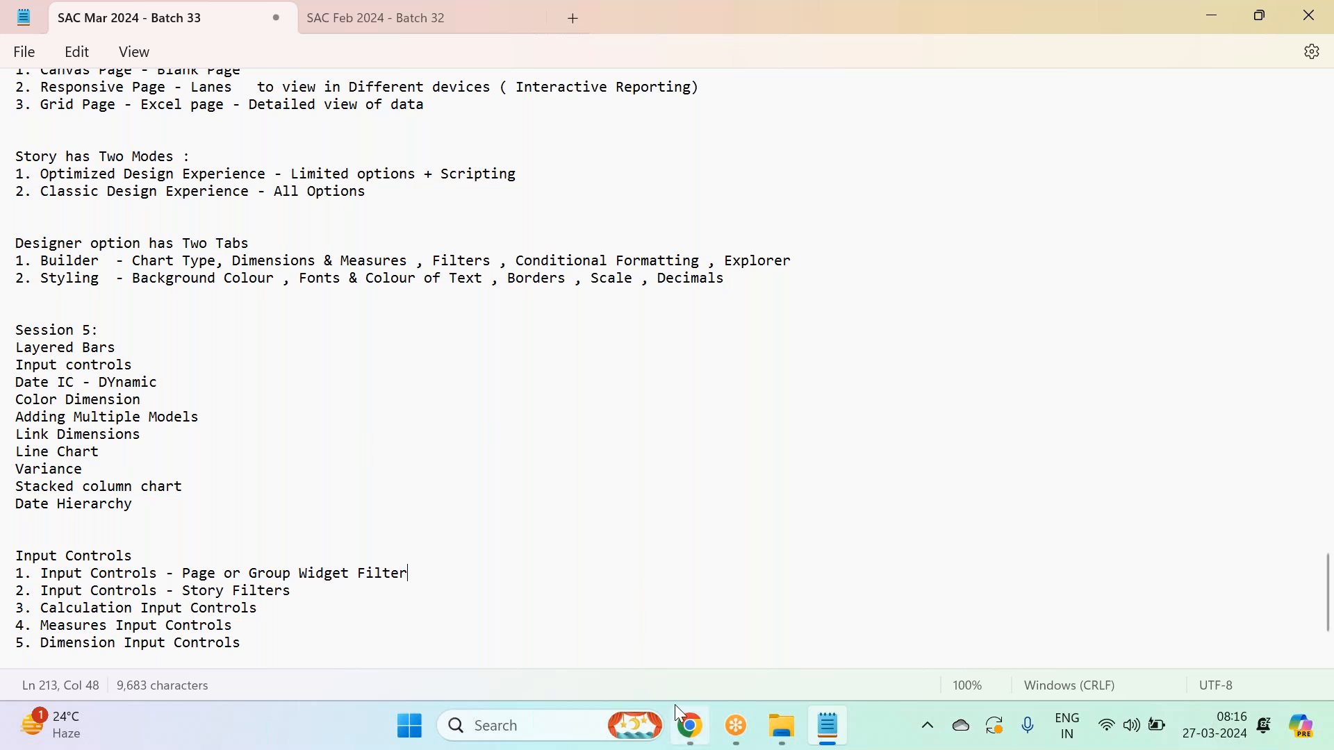
scroll(342, 308, up, 7)
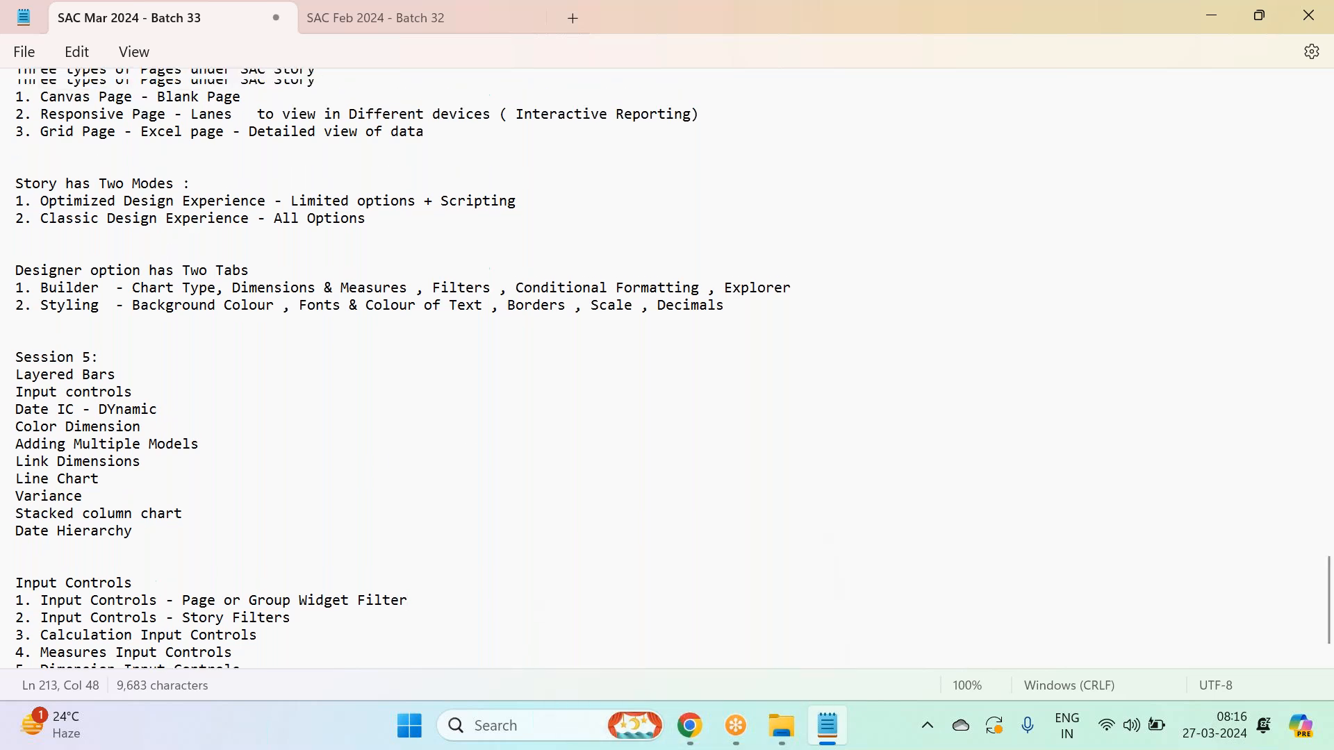
scroll(250, 241, up, 1)
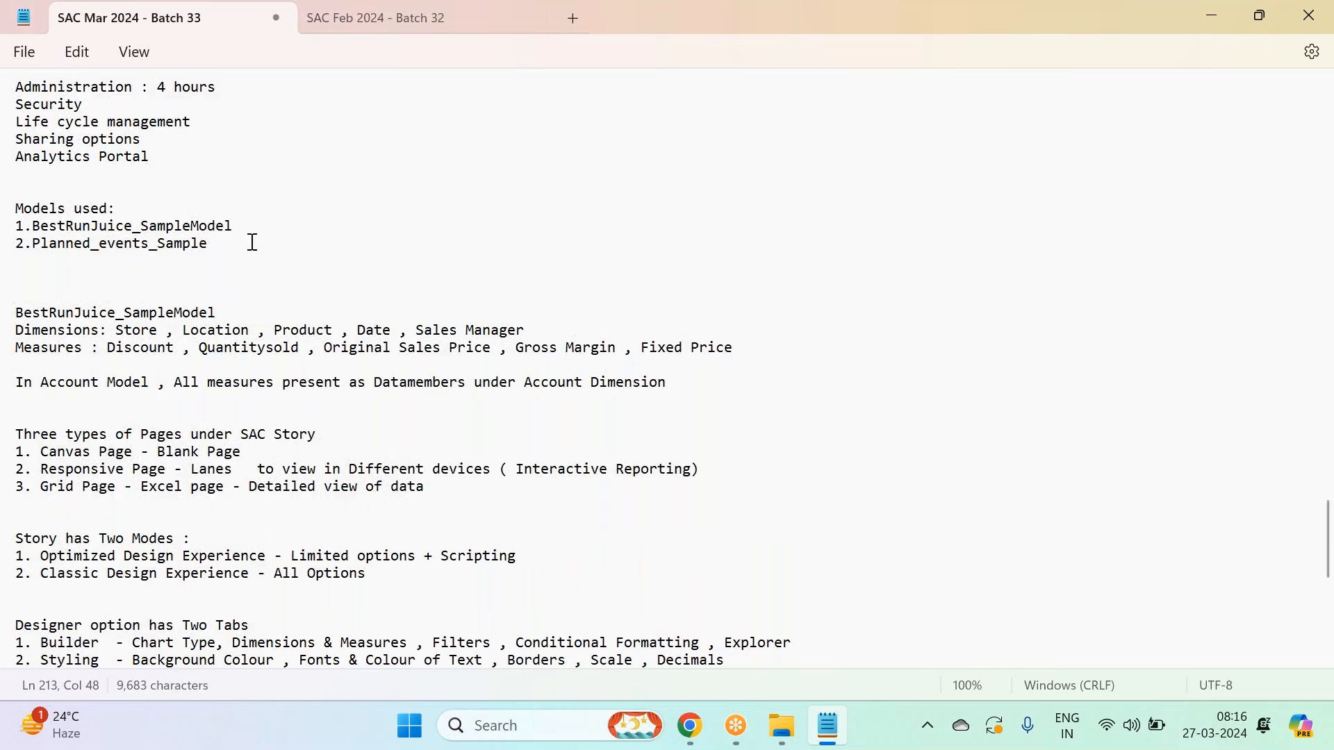
click(224, 224)
Return to Chrome, copy the story address up to "app.html#" and load it in the GoTo tab to open SAP Analytics Cloud.
click(690, 726)
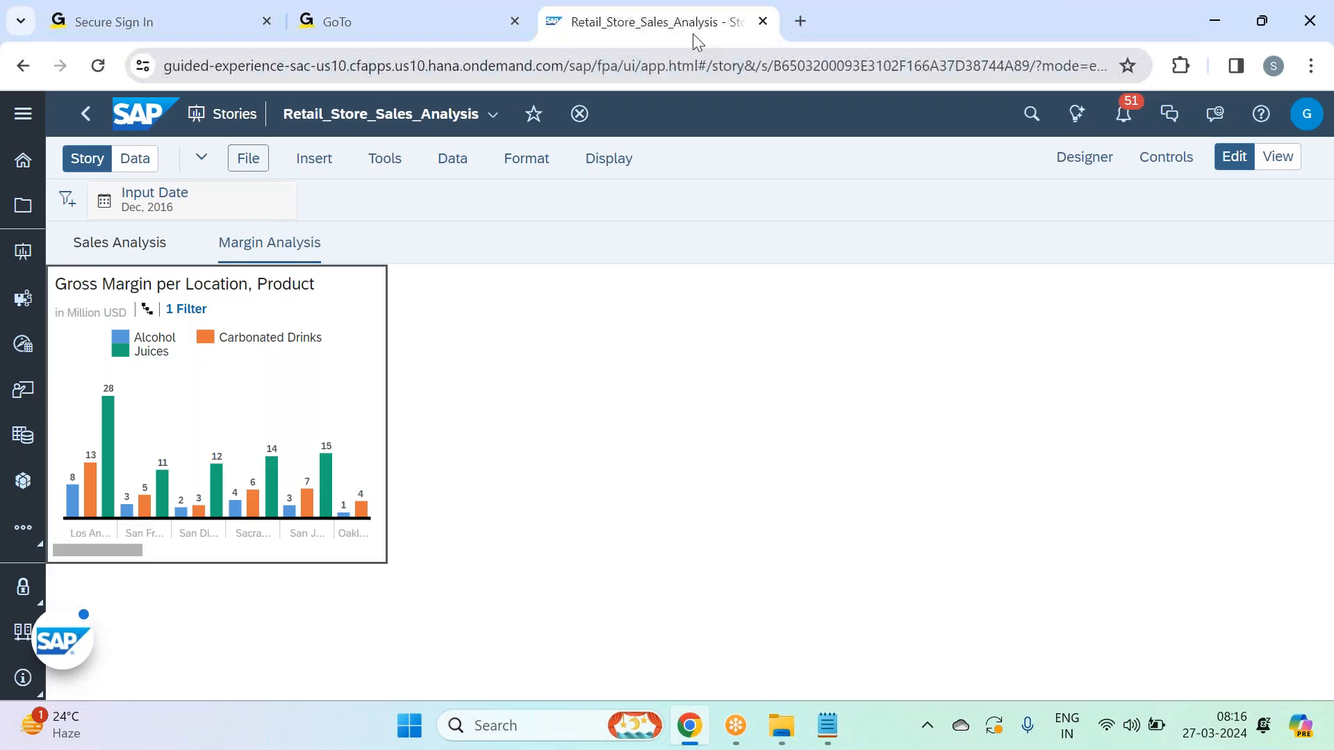
drag(706, 65, 154, 42)
key(ctrl+c)
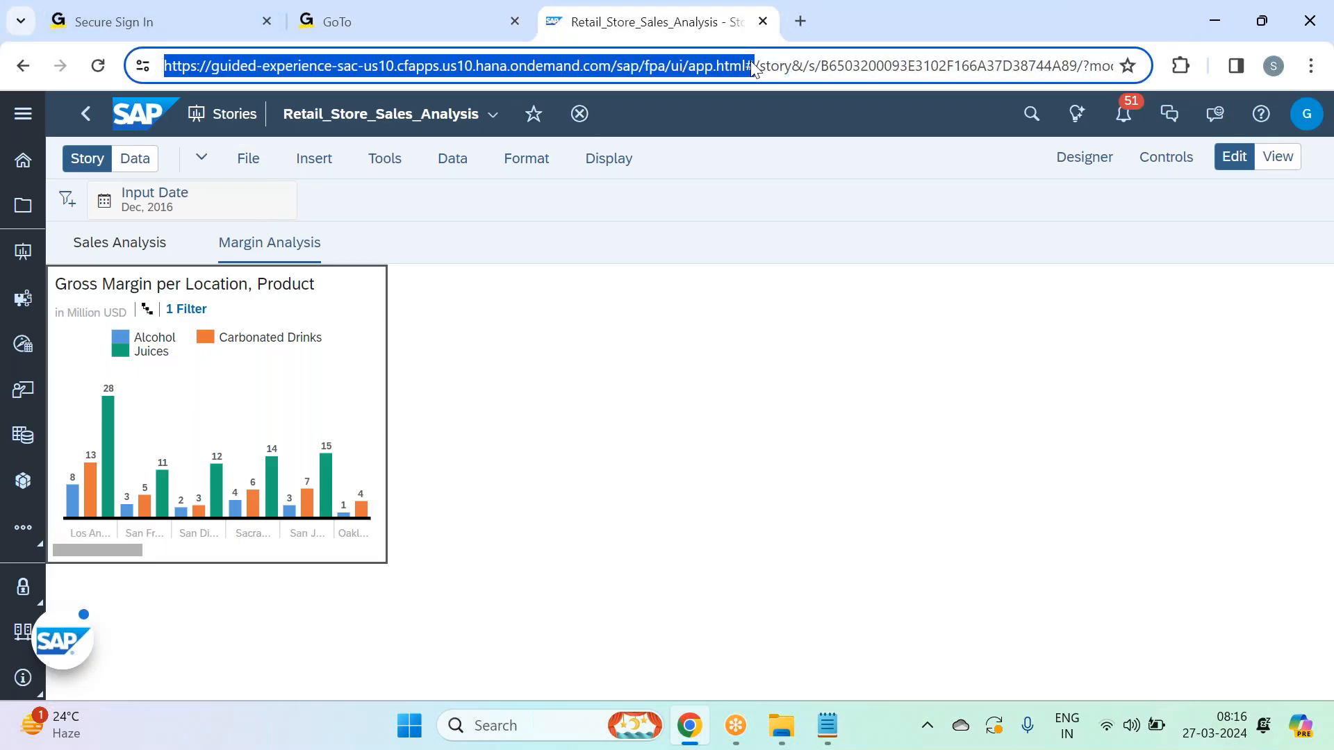
click(368, 16)
click(433, 61)
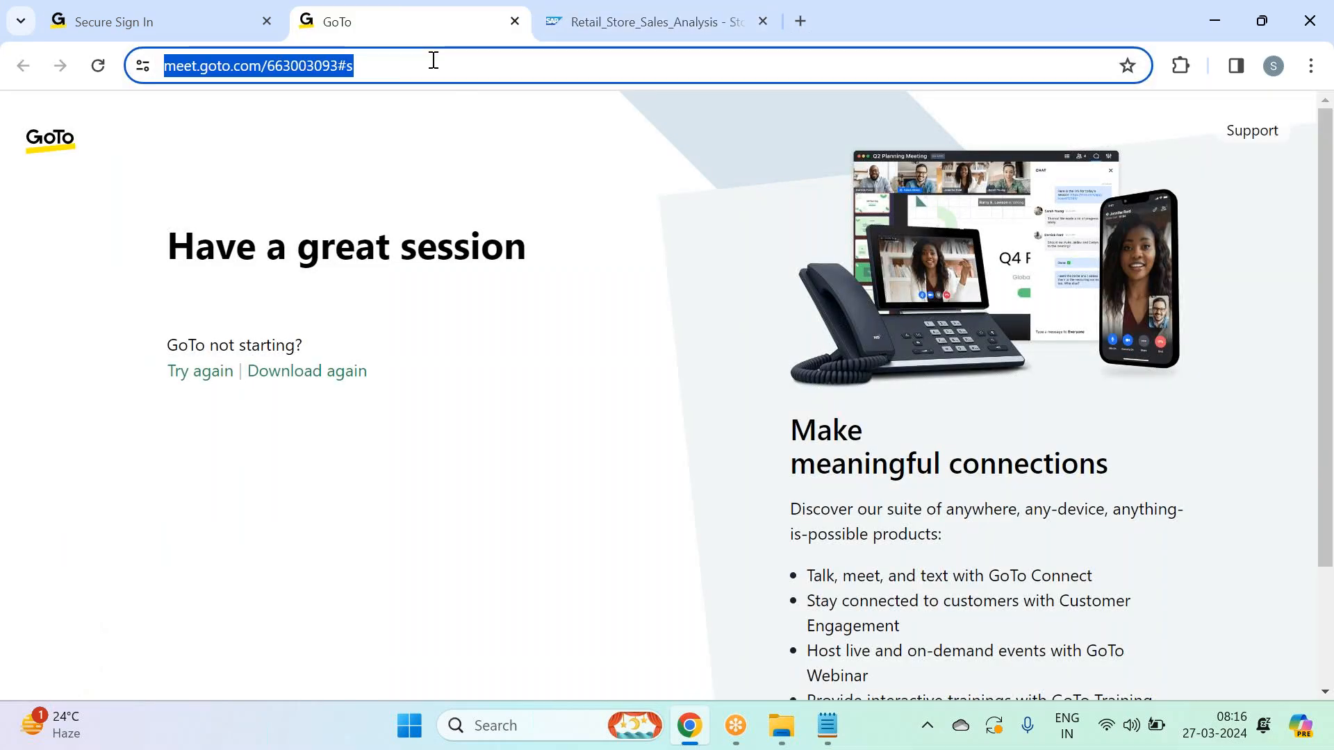
key(ctrl+v)
key(Return)
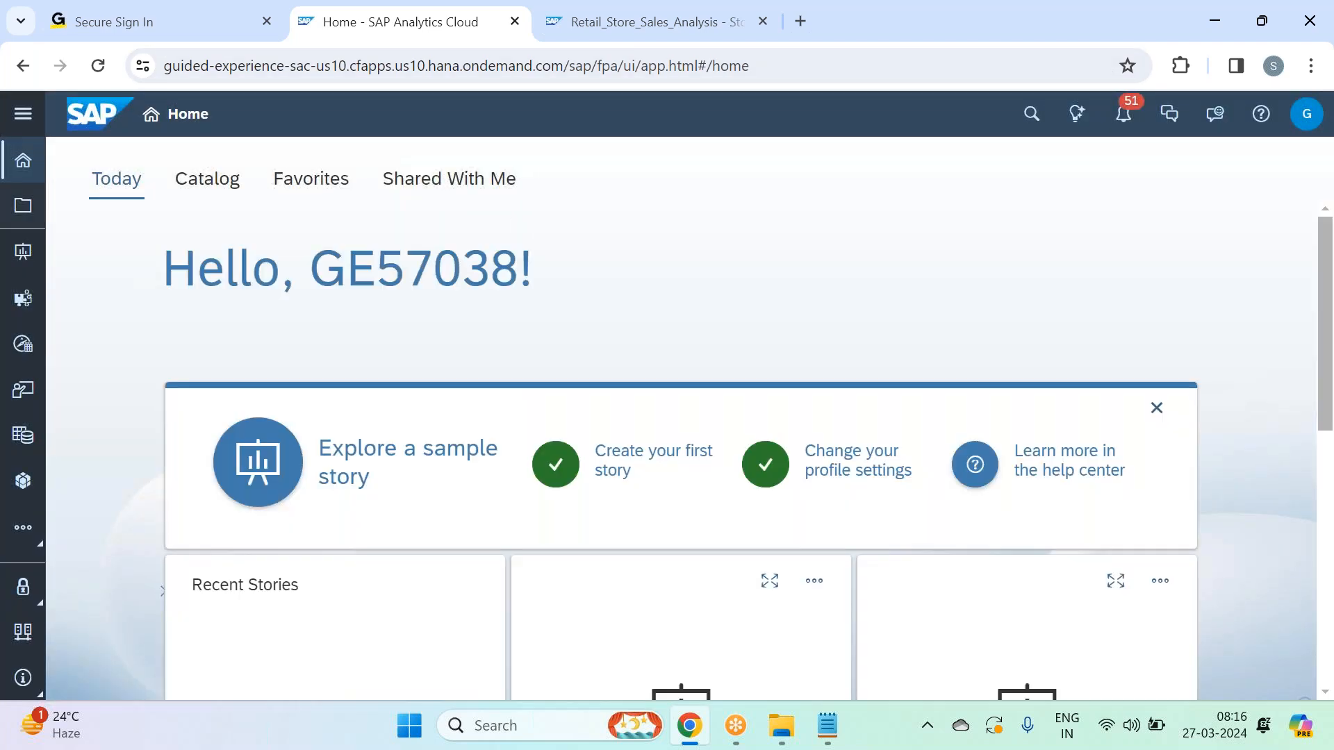
Widen the Name column in the My Files list and open the Samples folder.
click(34, 211)
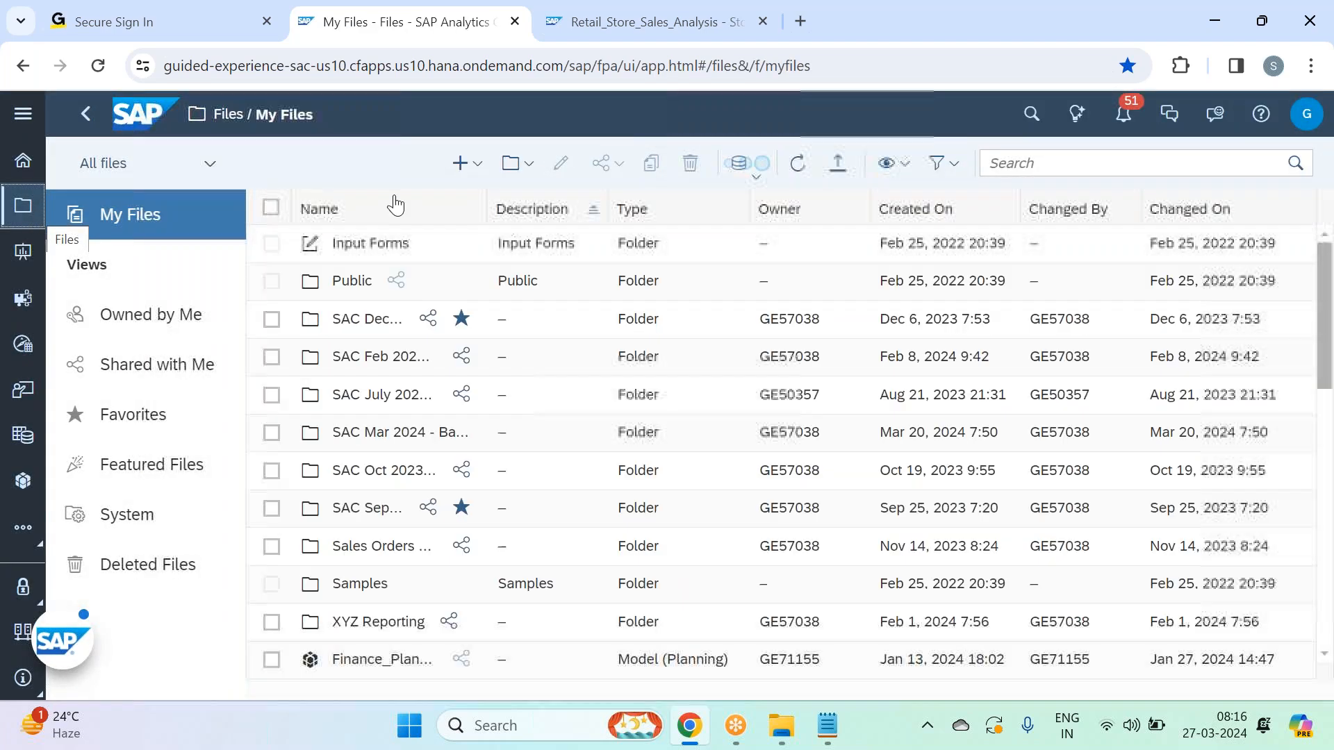
drag(488, 209, 595, 215)
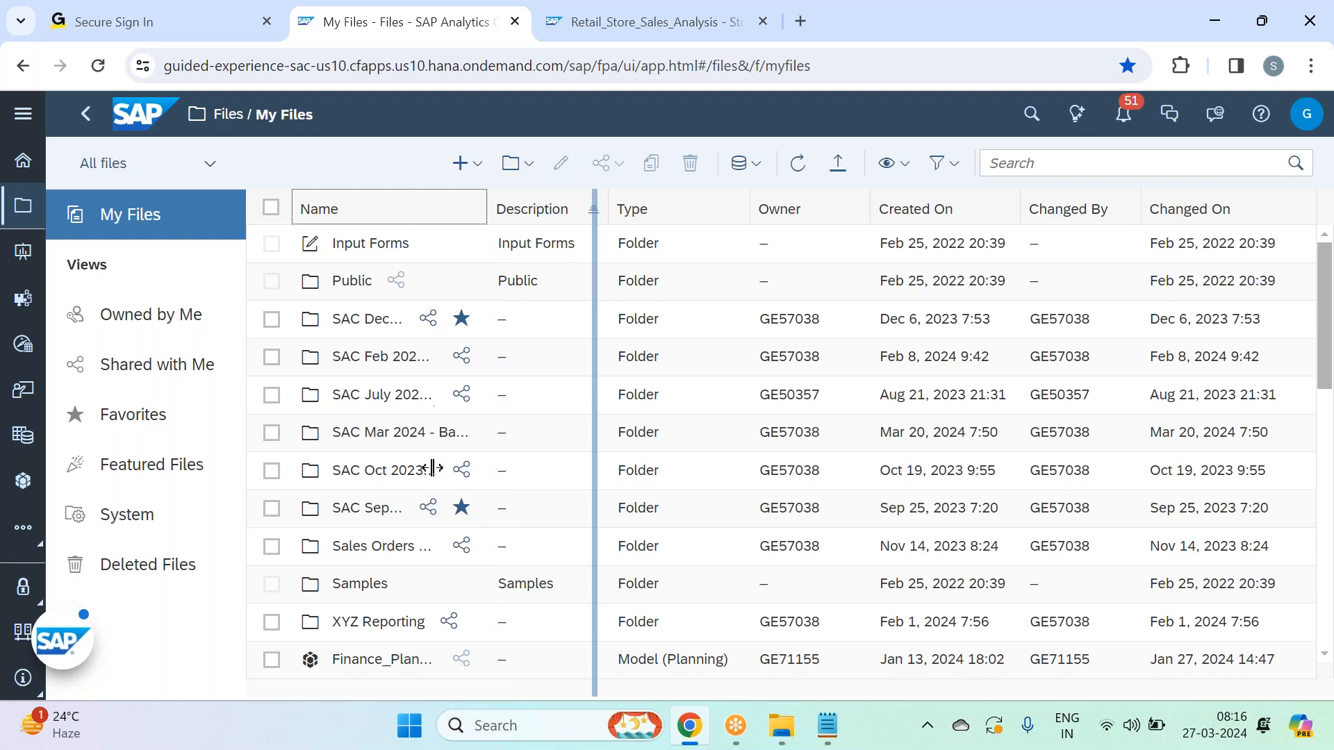
click(360, 584)
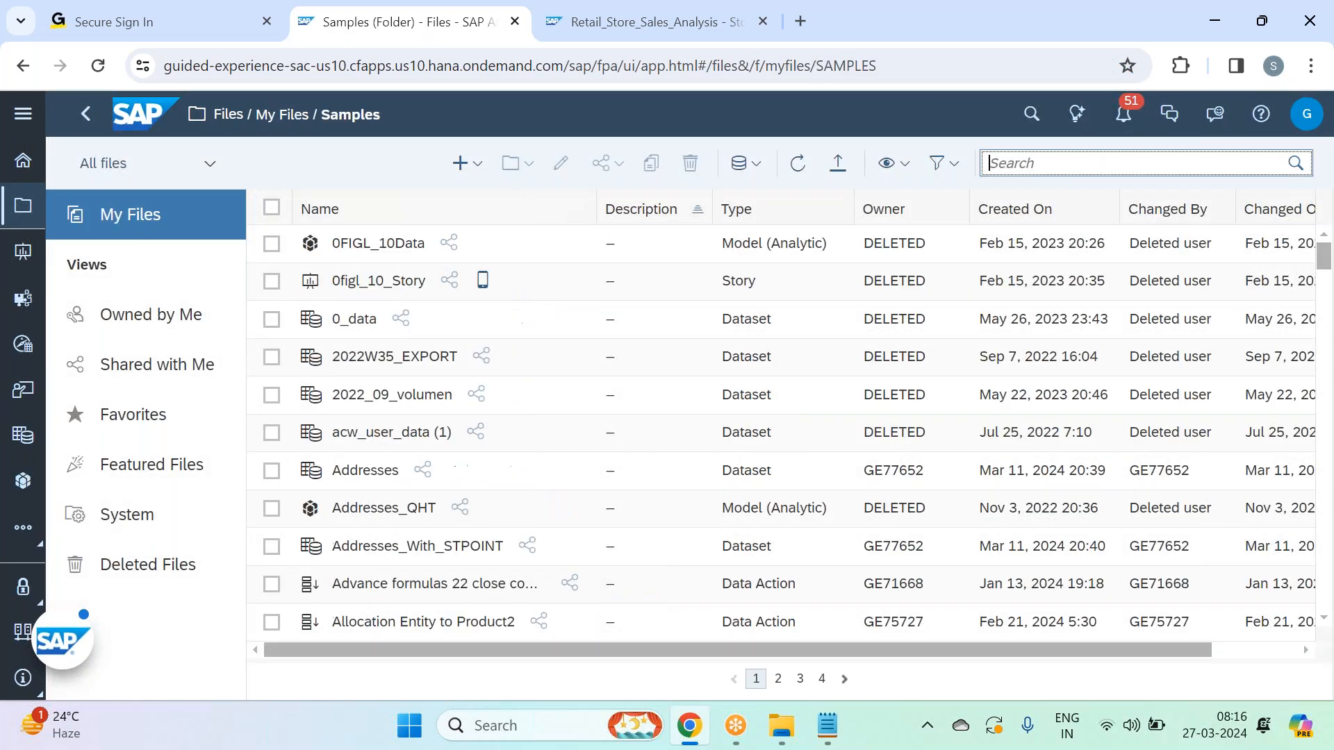
Search the Samples folder for "planned" and open the Planned_Events_Sample model.
text(planned)
key(Return)
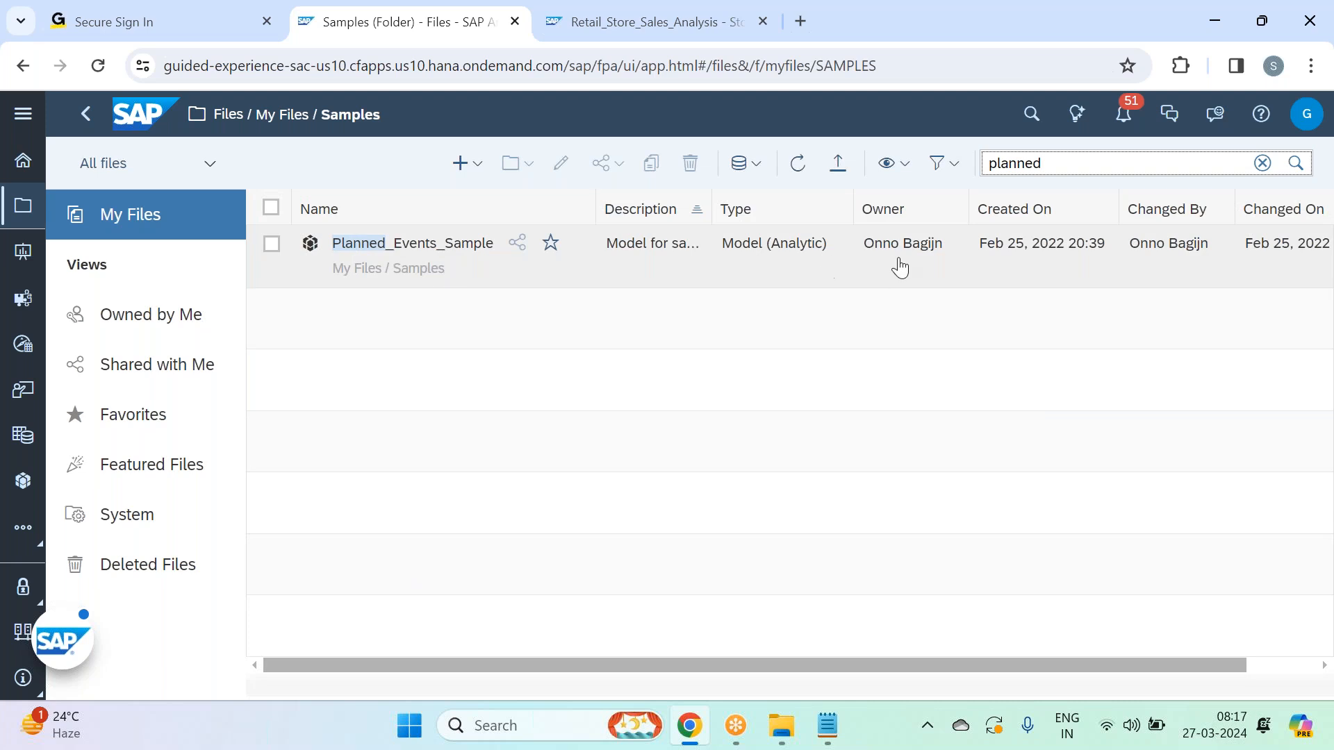
click(353, 244)
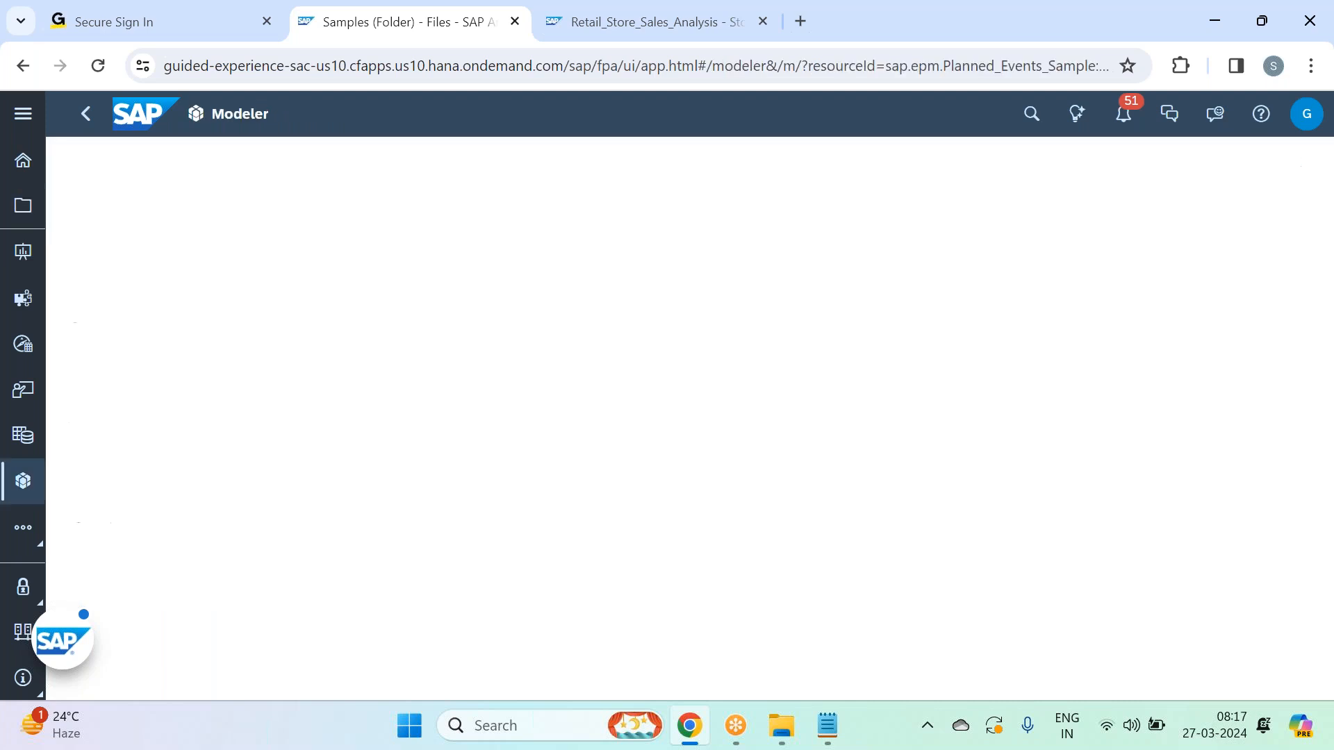
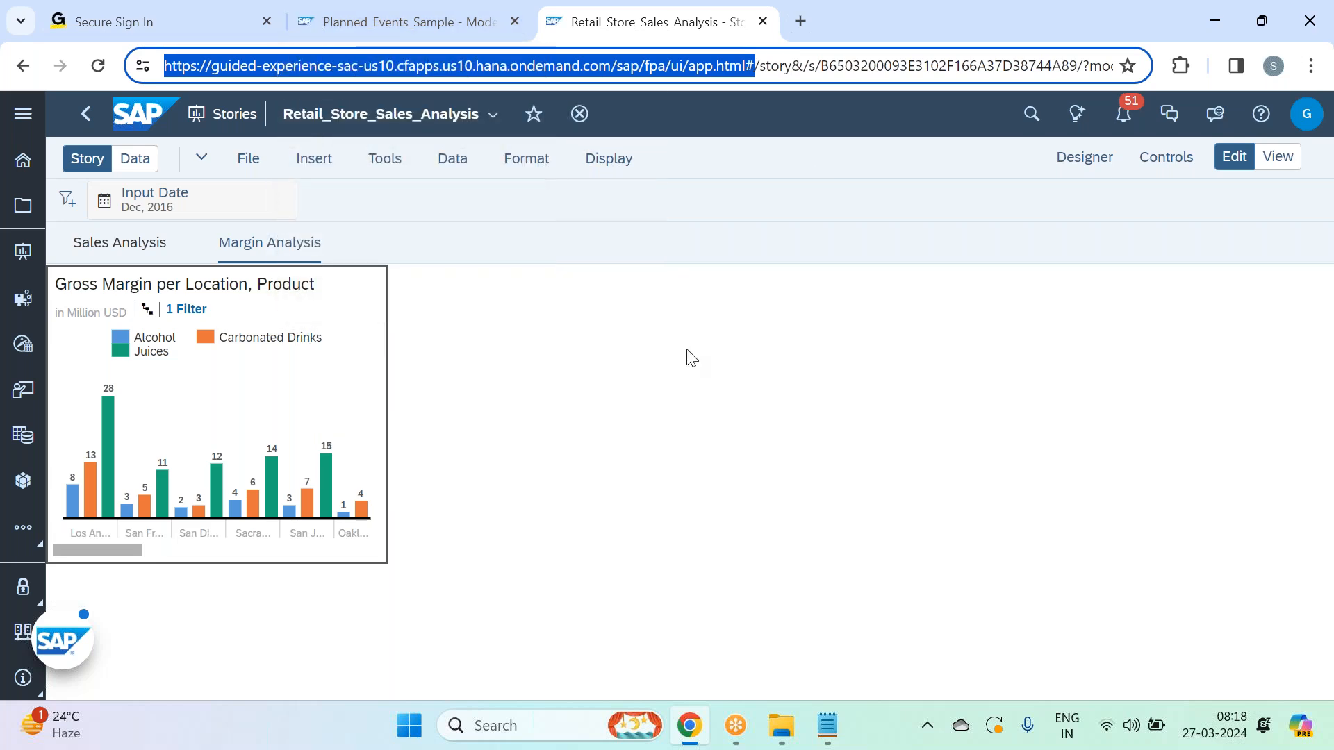
Add the existing model Planned_Events_Sample to the story's data, searching the Samples folder for "planned".
click(129, 161)
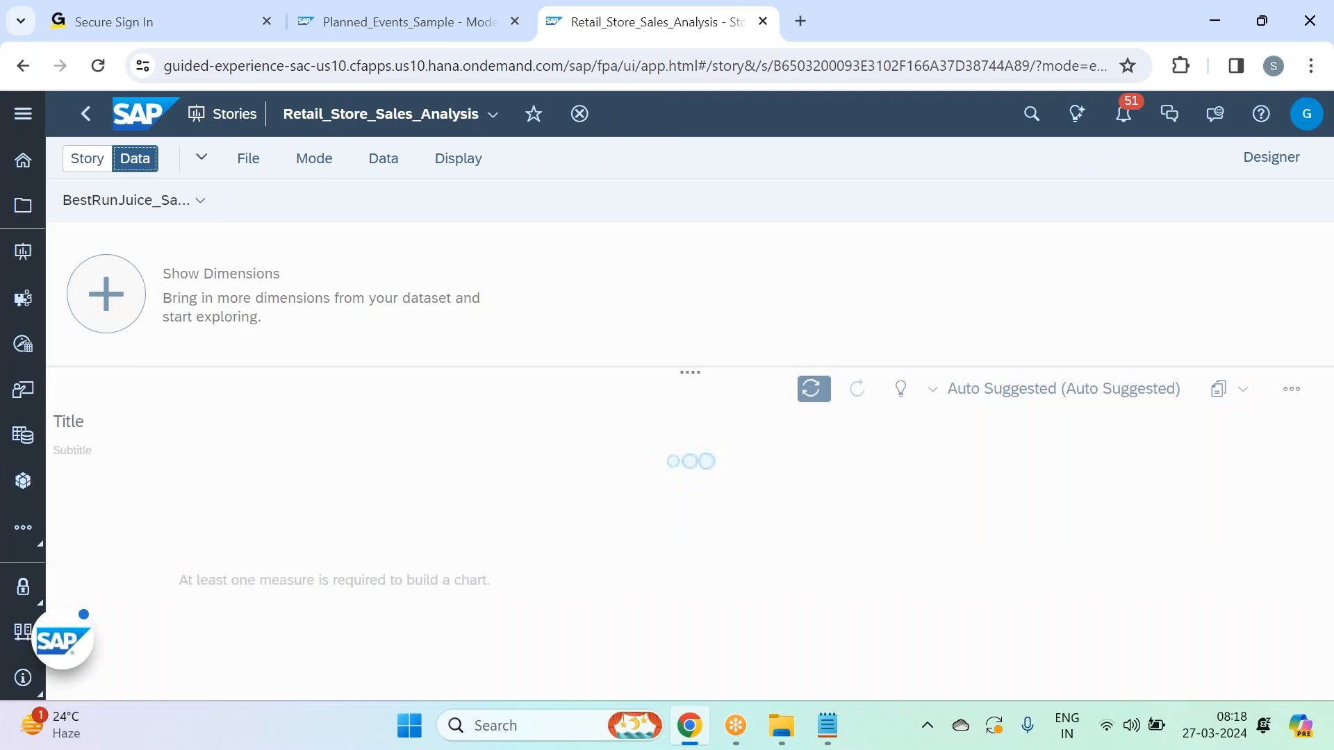
click(201, 203)
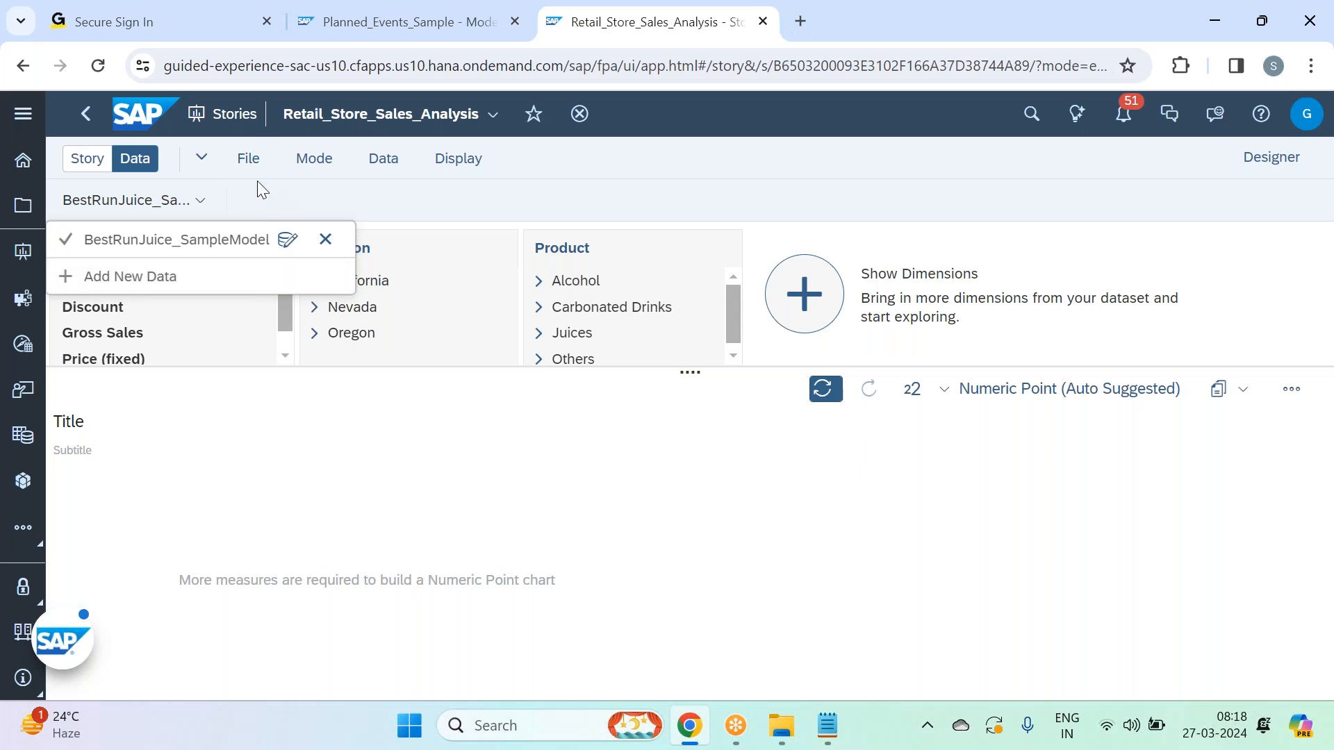
click(201, 157)
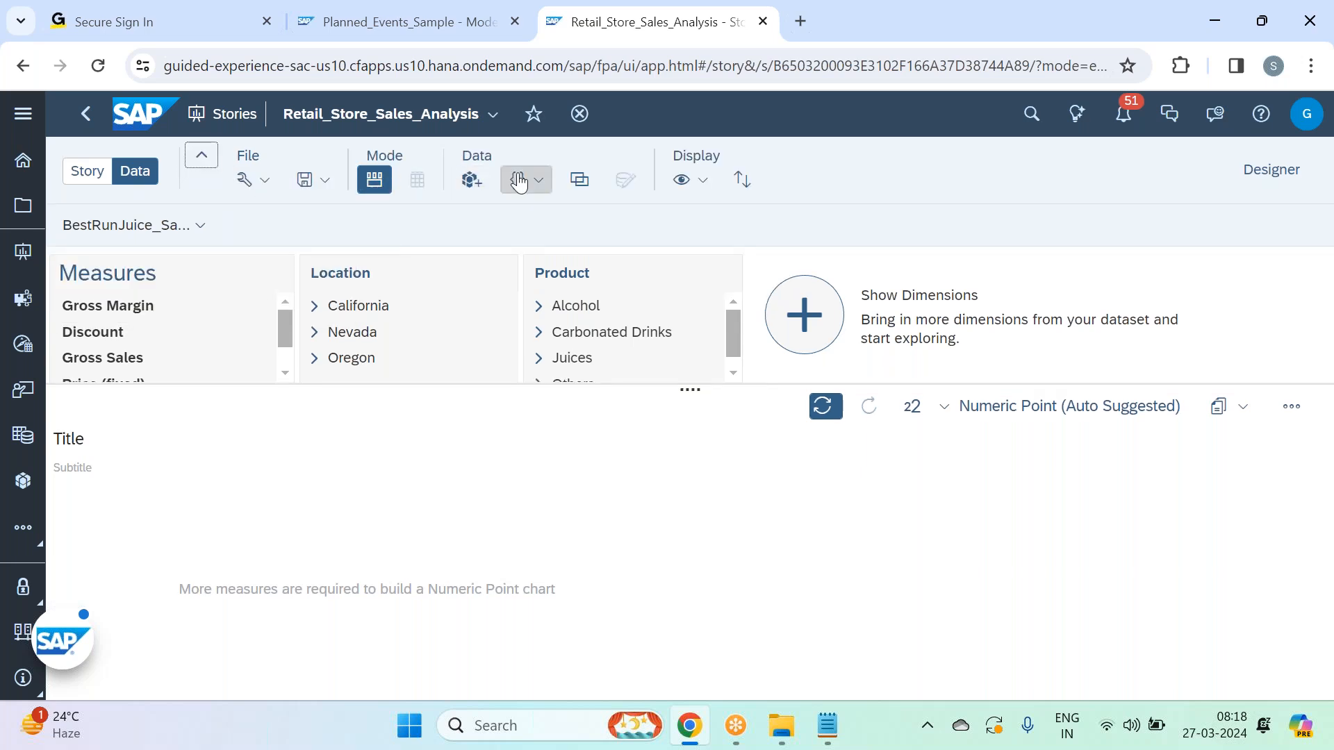
click(475, 193)
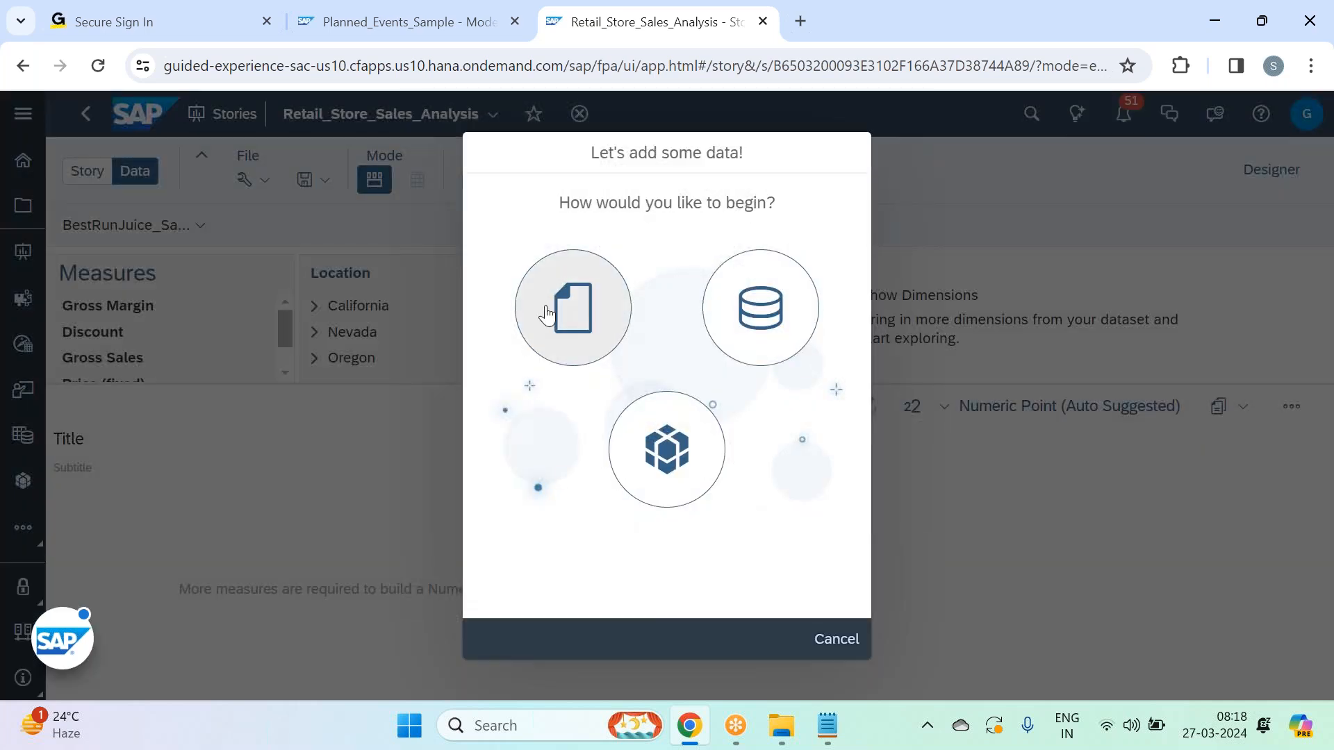
click(689, 469)
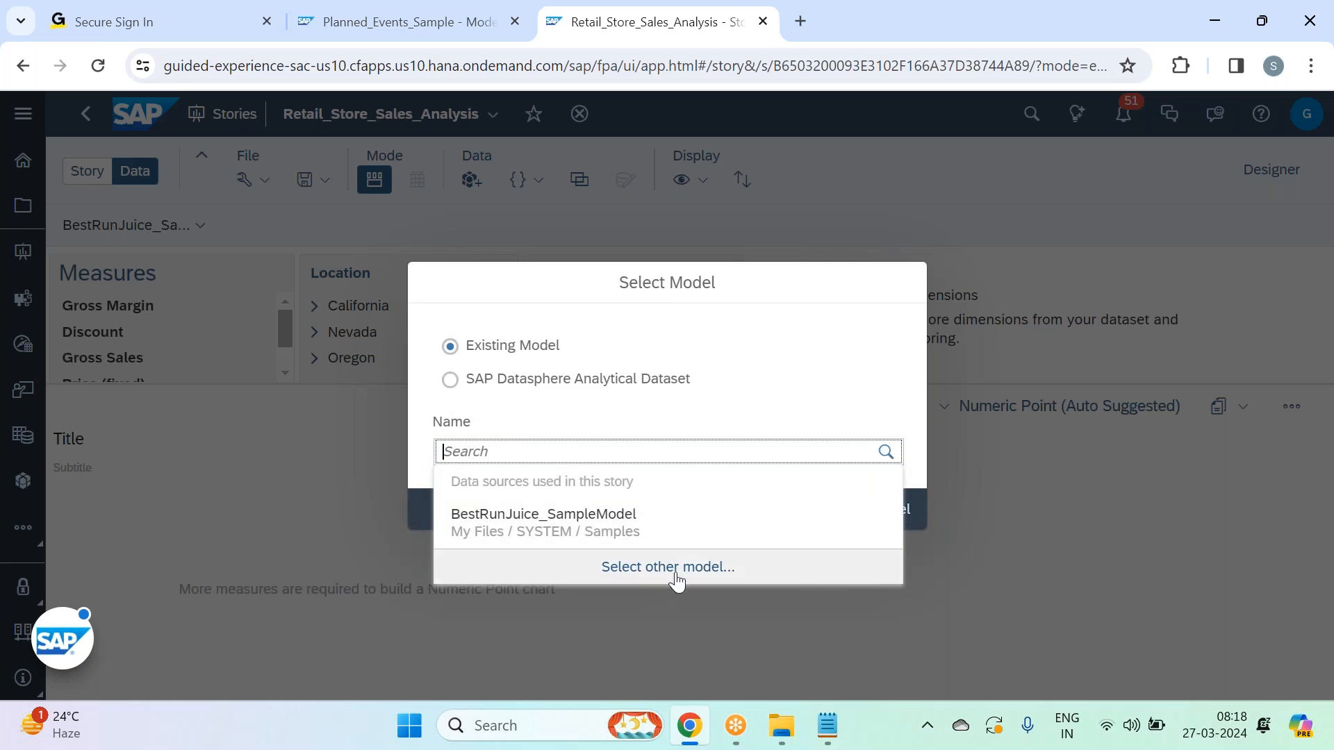
click(666, 569)
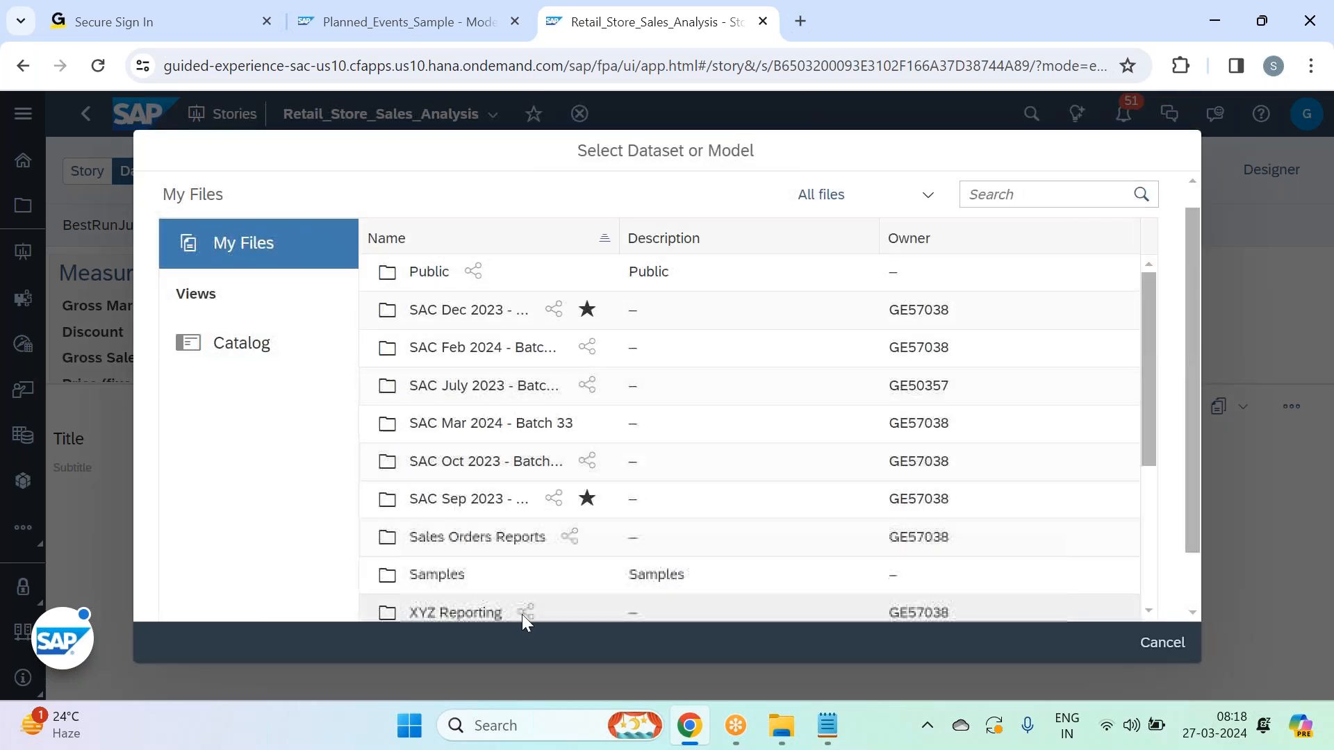
click(447, 579)
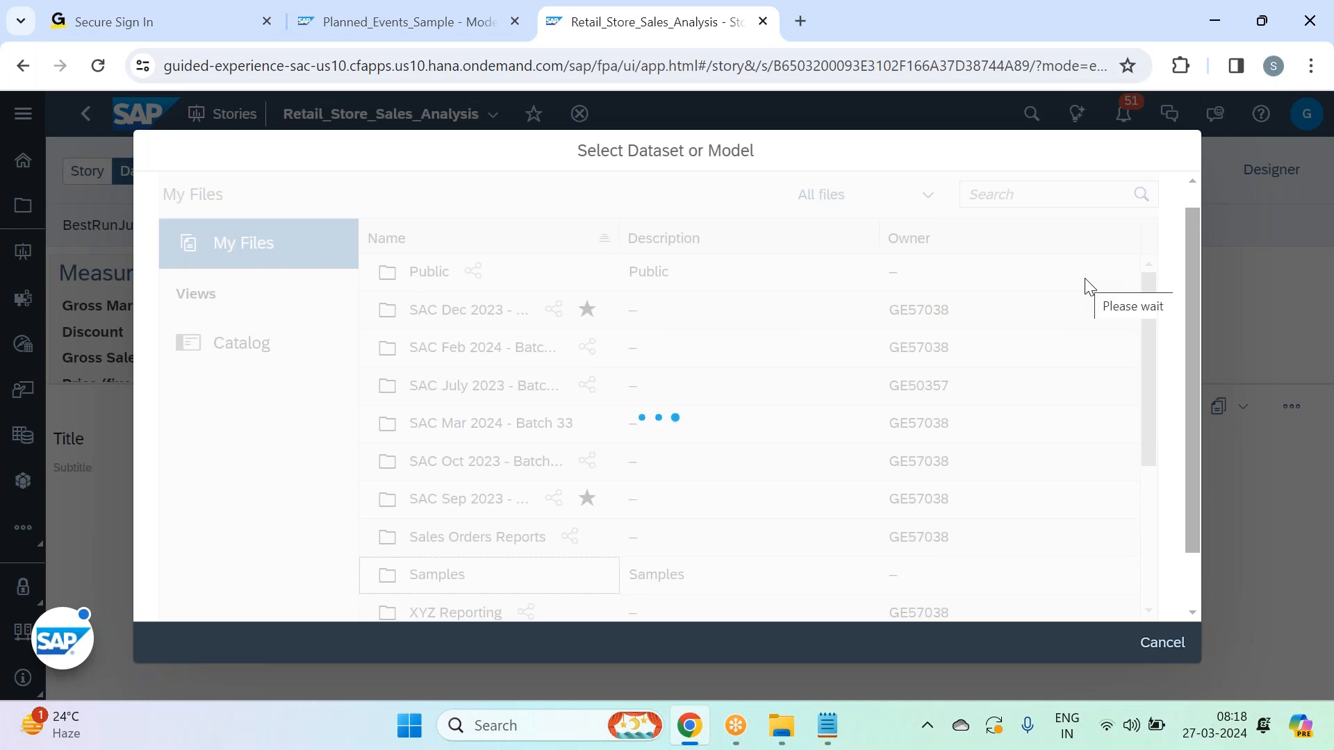
click(1024, 194)
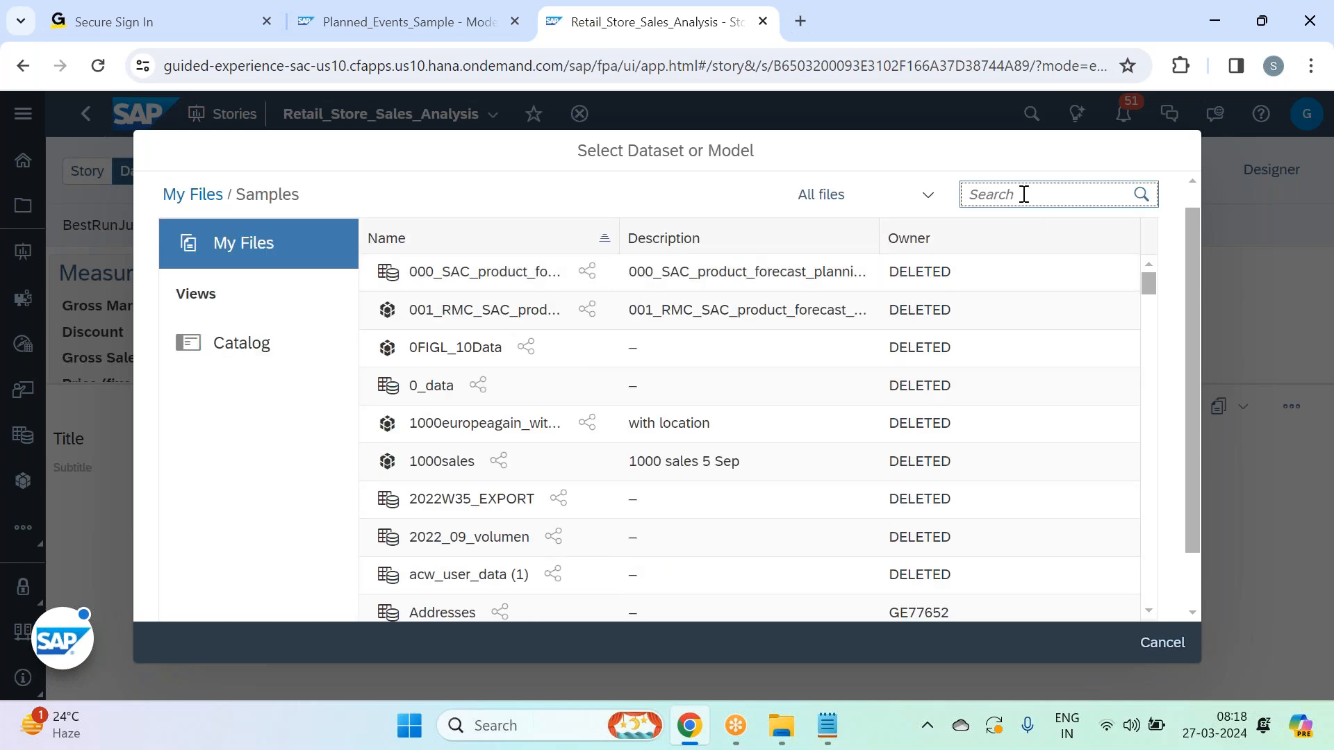
text(planned)
key(Return)
click(678, 285)
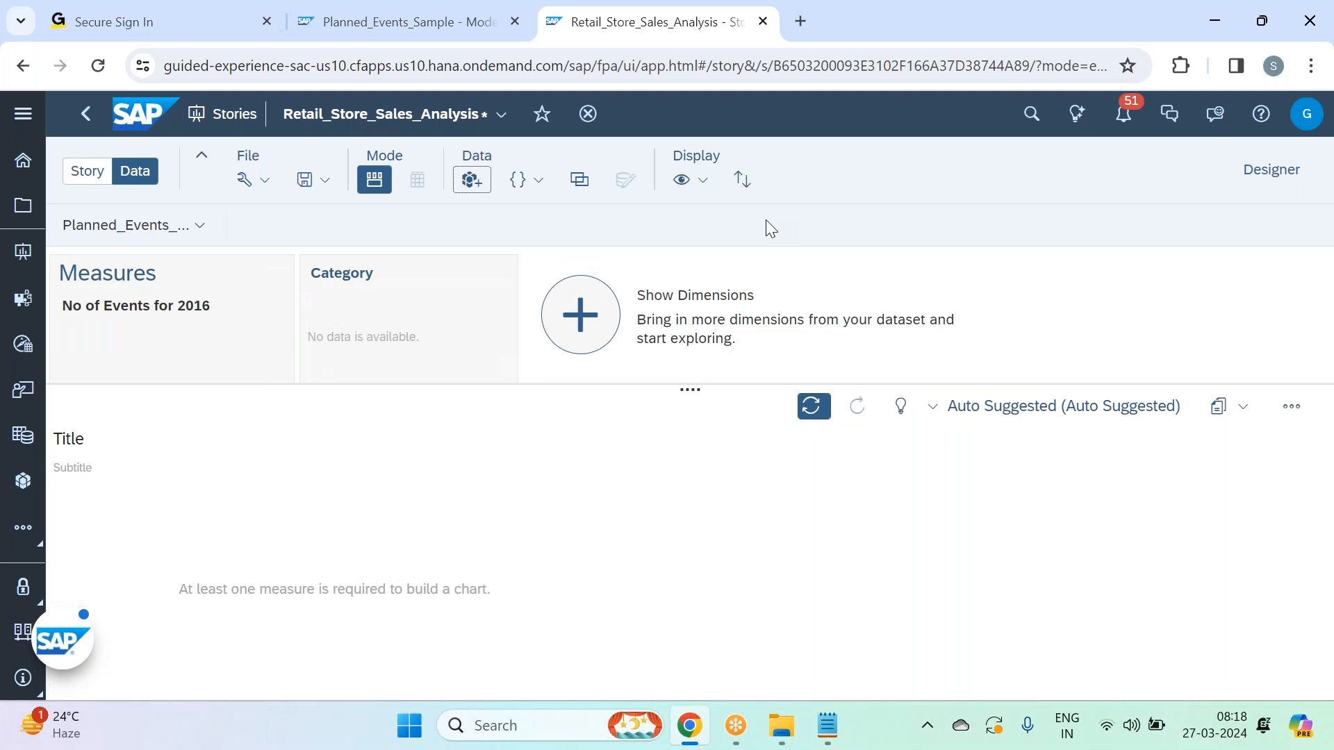
Show the City, Date, Event and State dimensions of Planned_Events_Sample in the data view.
click(612, 337)
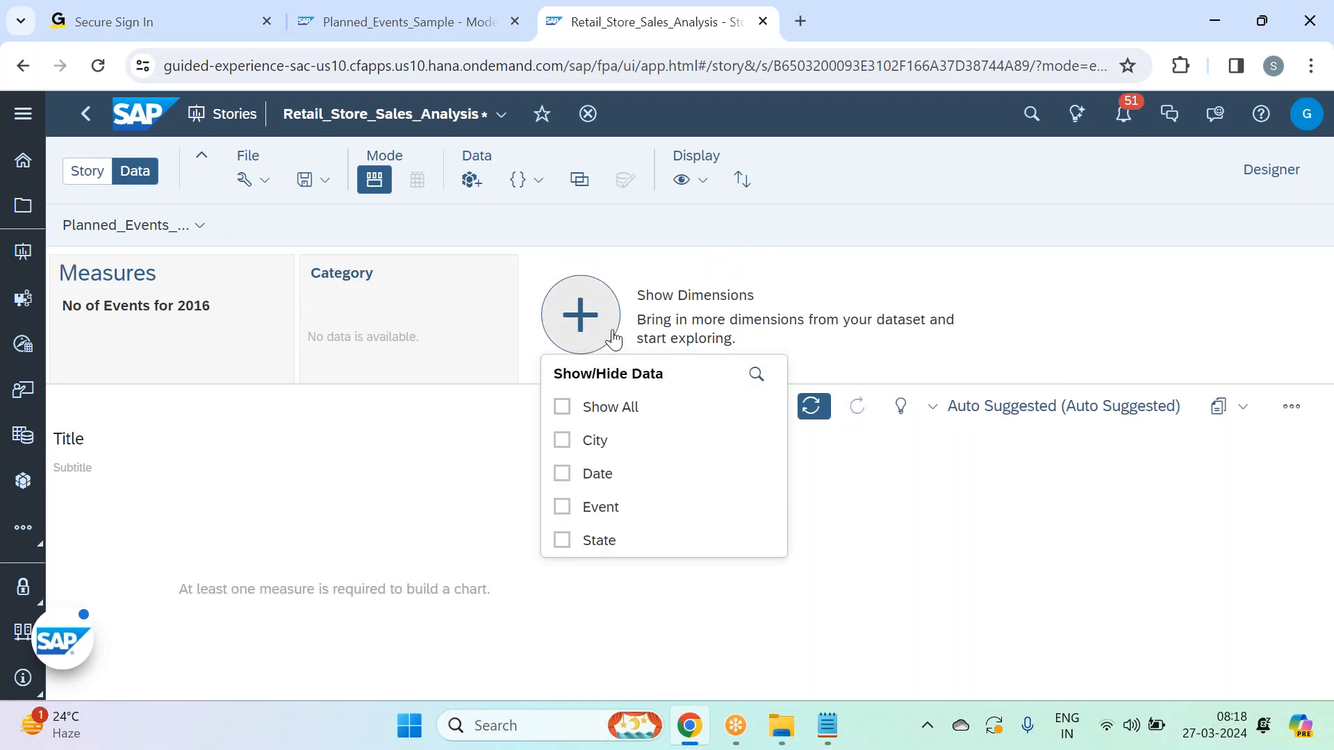
click(611, 445)
click(612, 478)
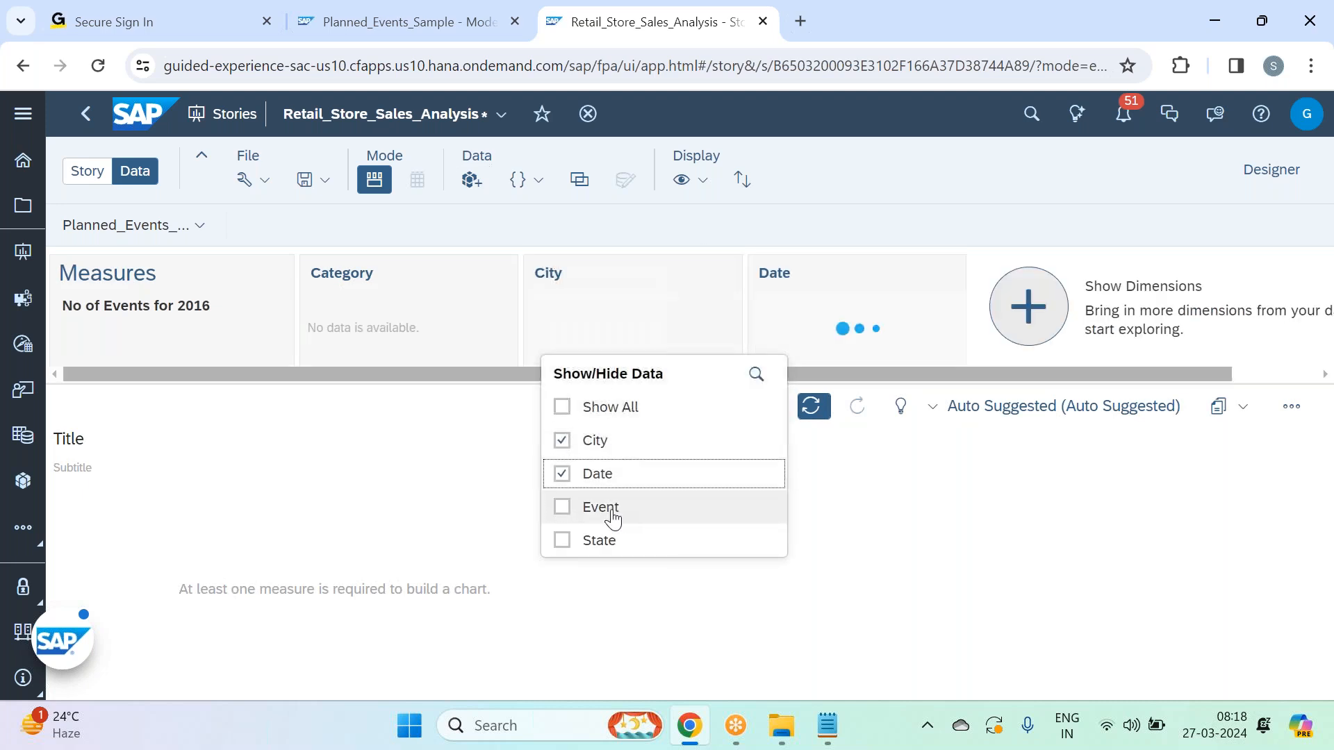
click(612, 510)
click(614, 544)
click(366, 516)
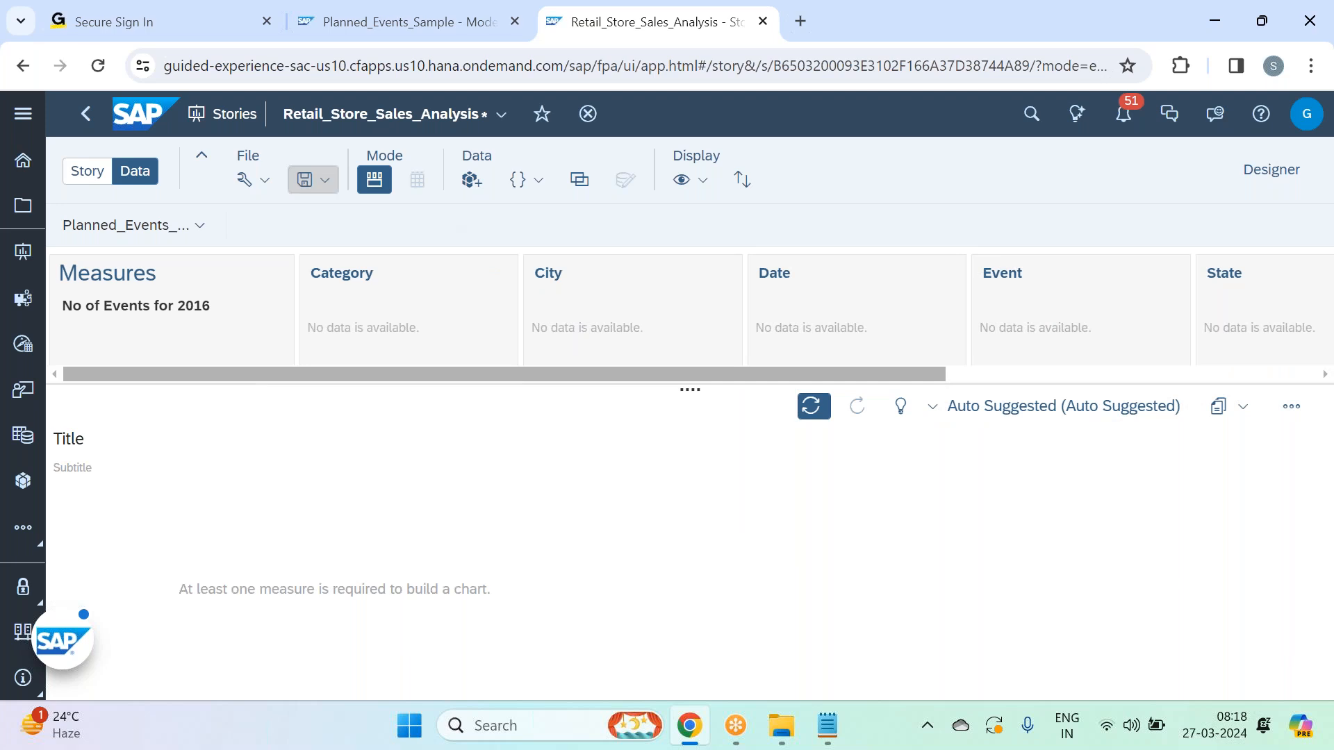
Save the story while keeping the unused Planned_Events_Sample model, and check the list of models in the story.
click(312, 180)
click(332, 210)
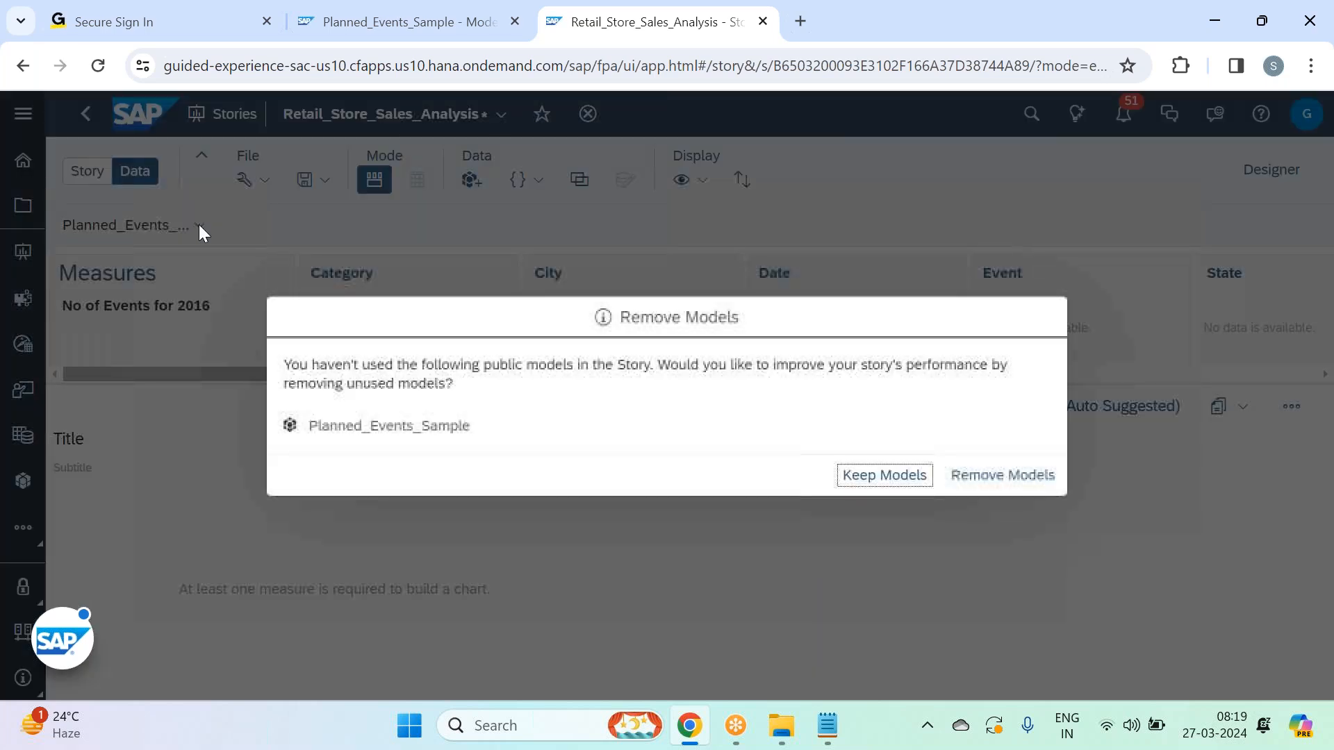
click(884, 476)
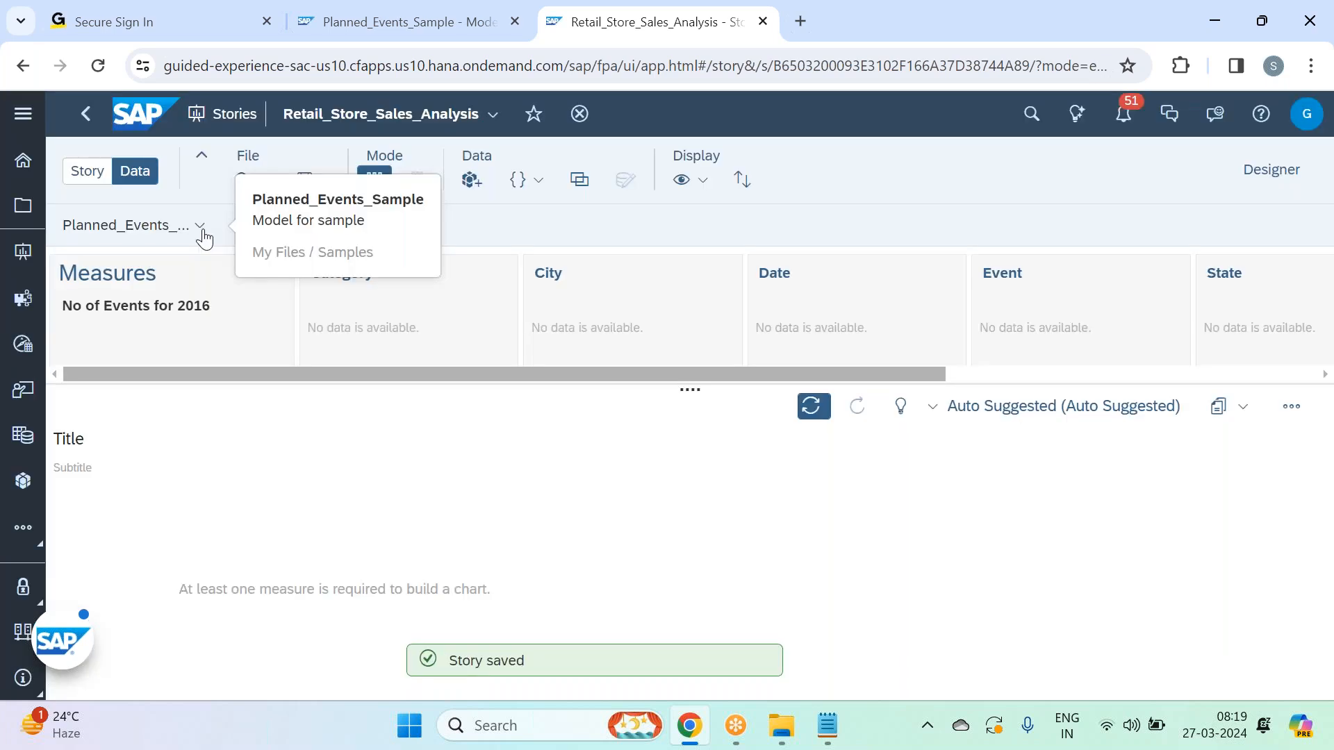
click(200, 228)
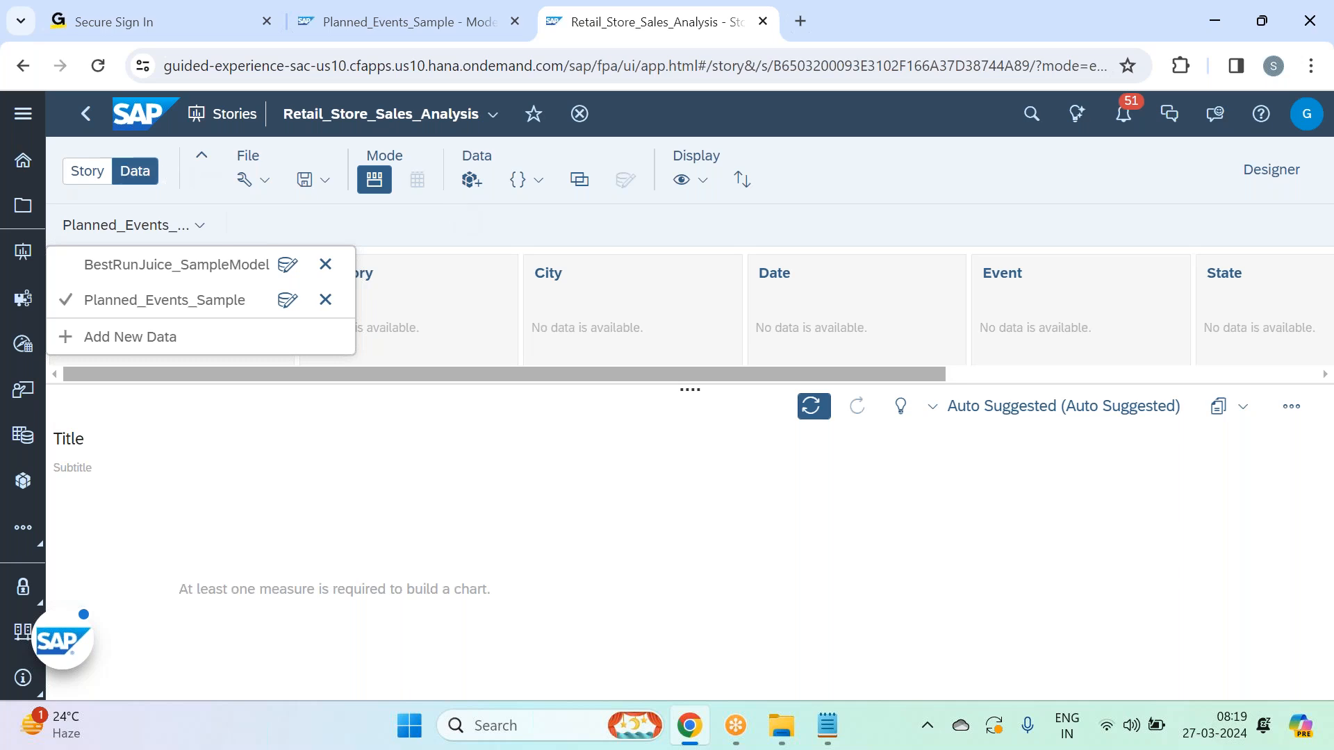
Insert a chart on the Margin Analysis page beside the Gross Margin chart and shrink it to the same height.
click(86, 172)
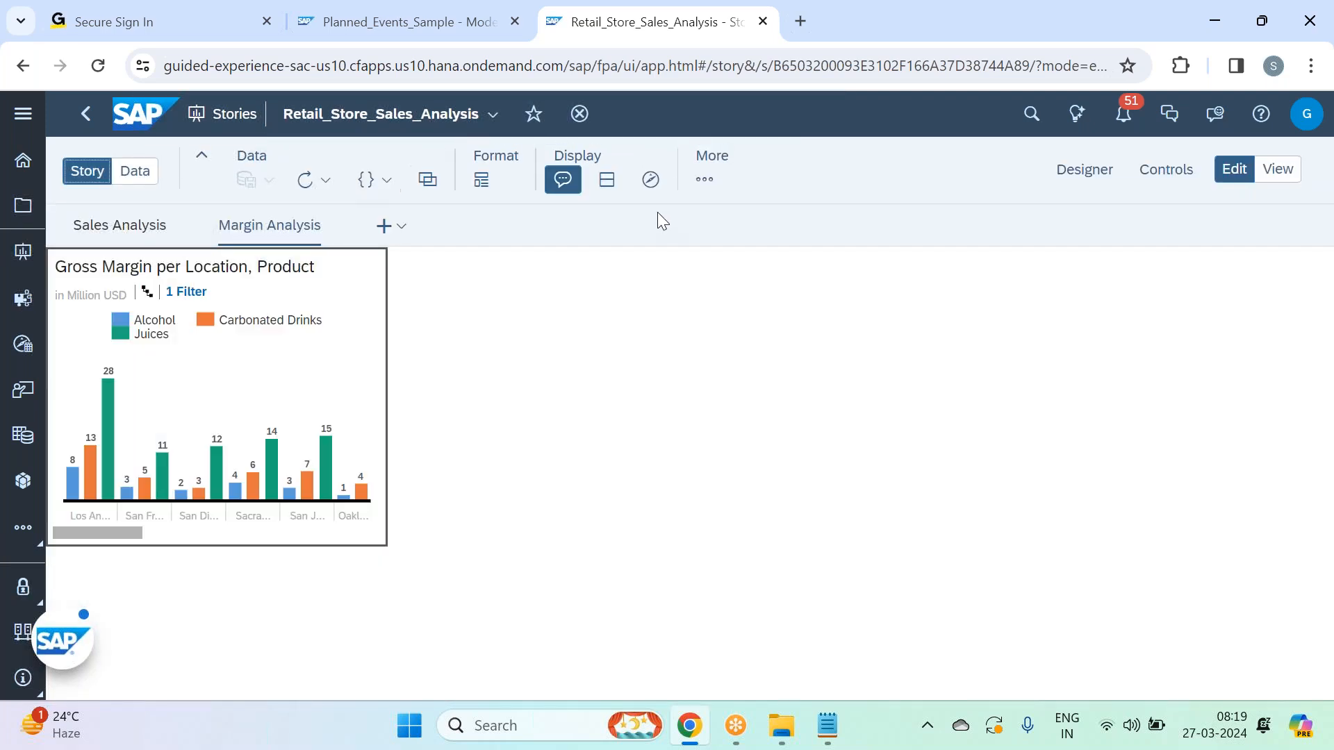
click(199, 164)
click(322, 163)
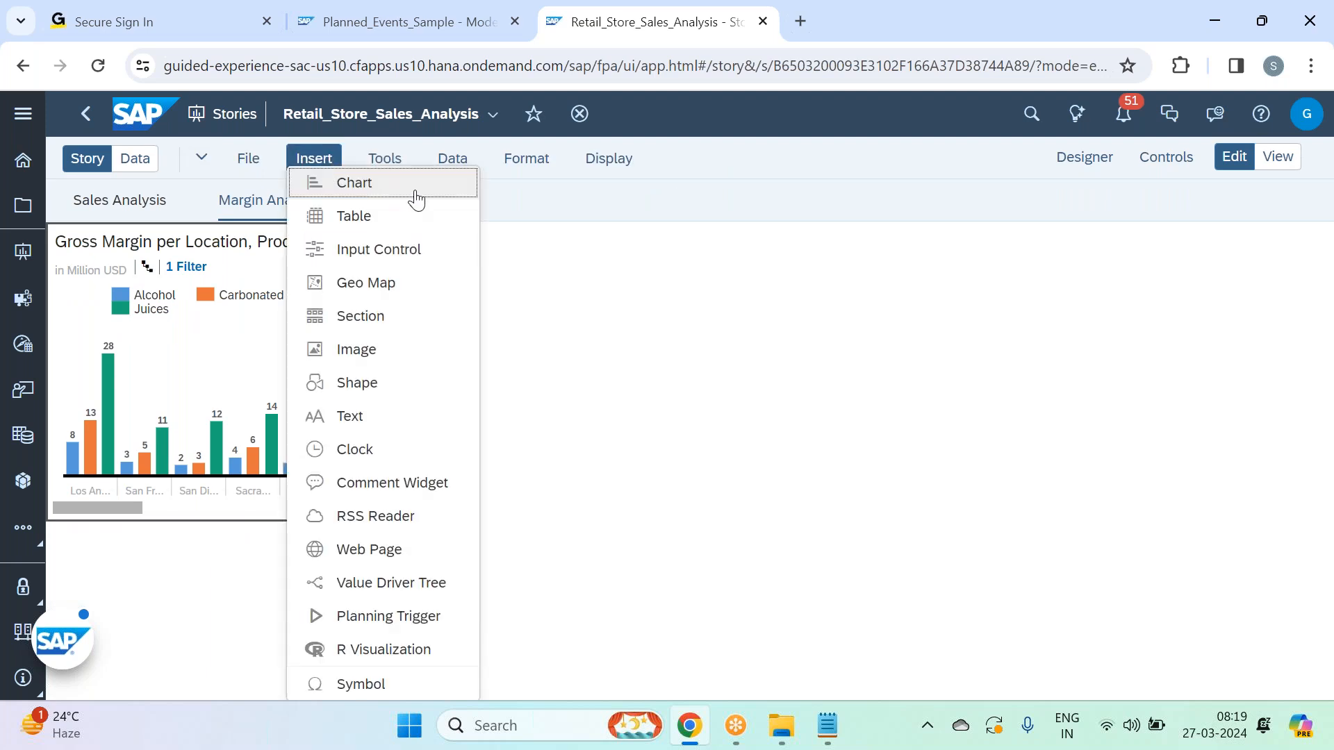
click(416, 200)
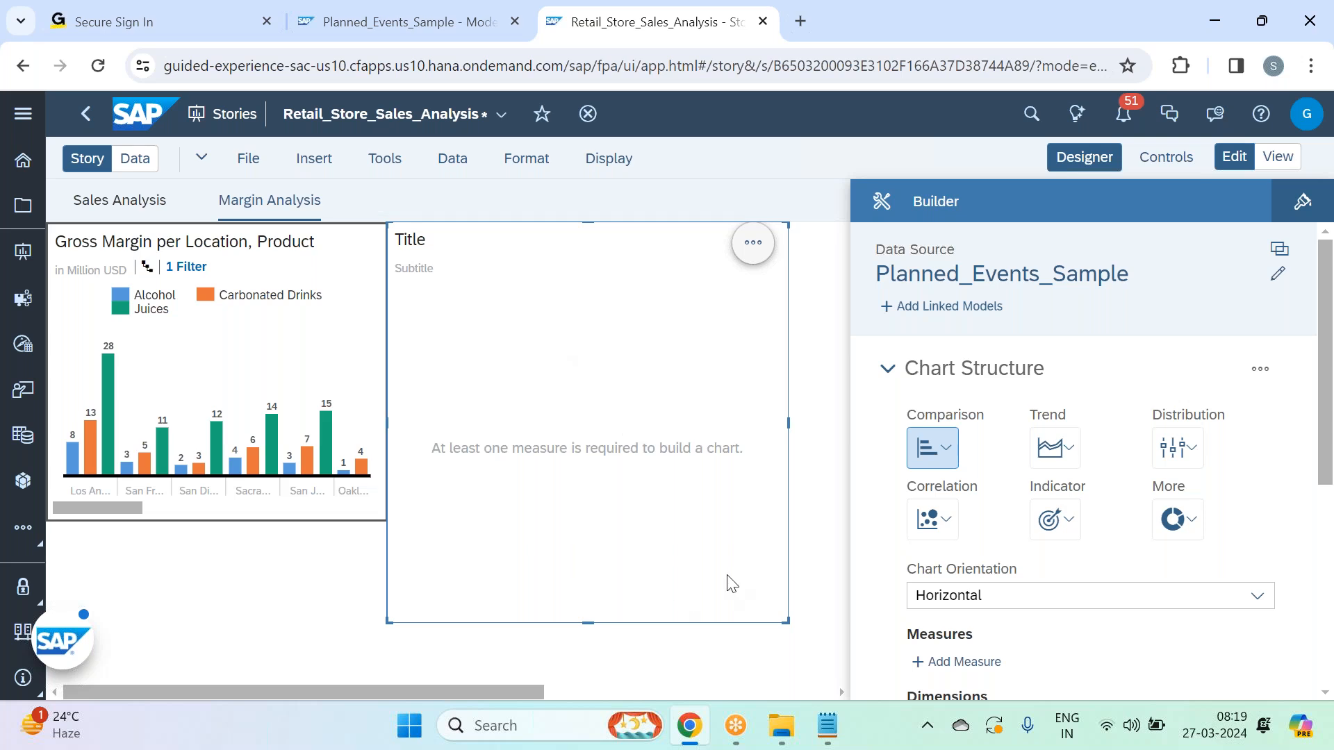
drag(788, 620, 700, 522)
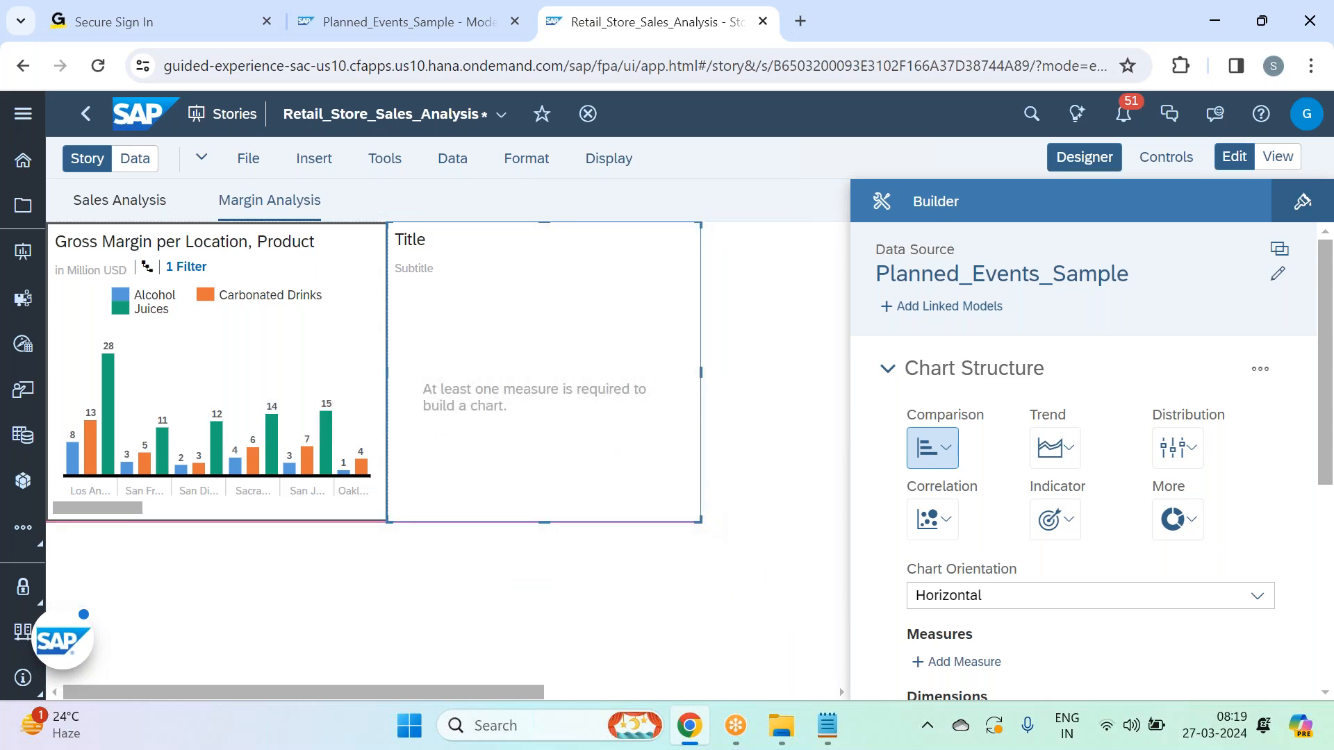
Change the new chart's data source to BestRunJuice_SampleModel.
click(1277, 275)
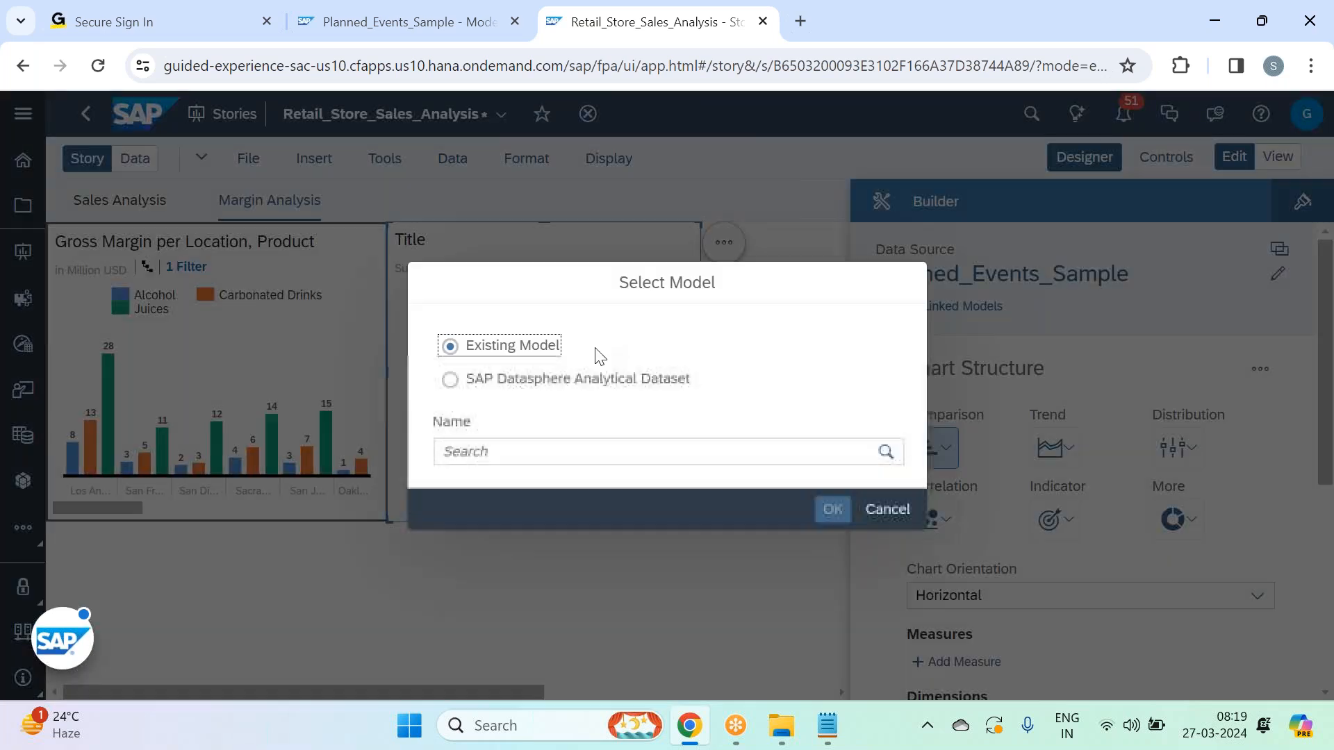
click(595, 450)
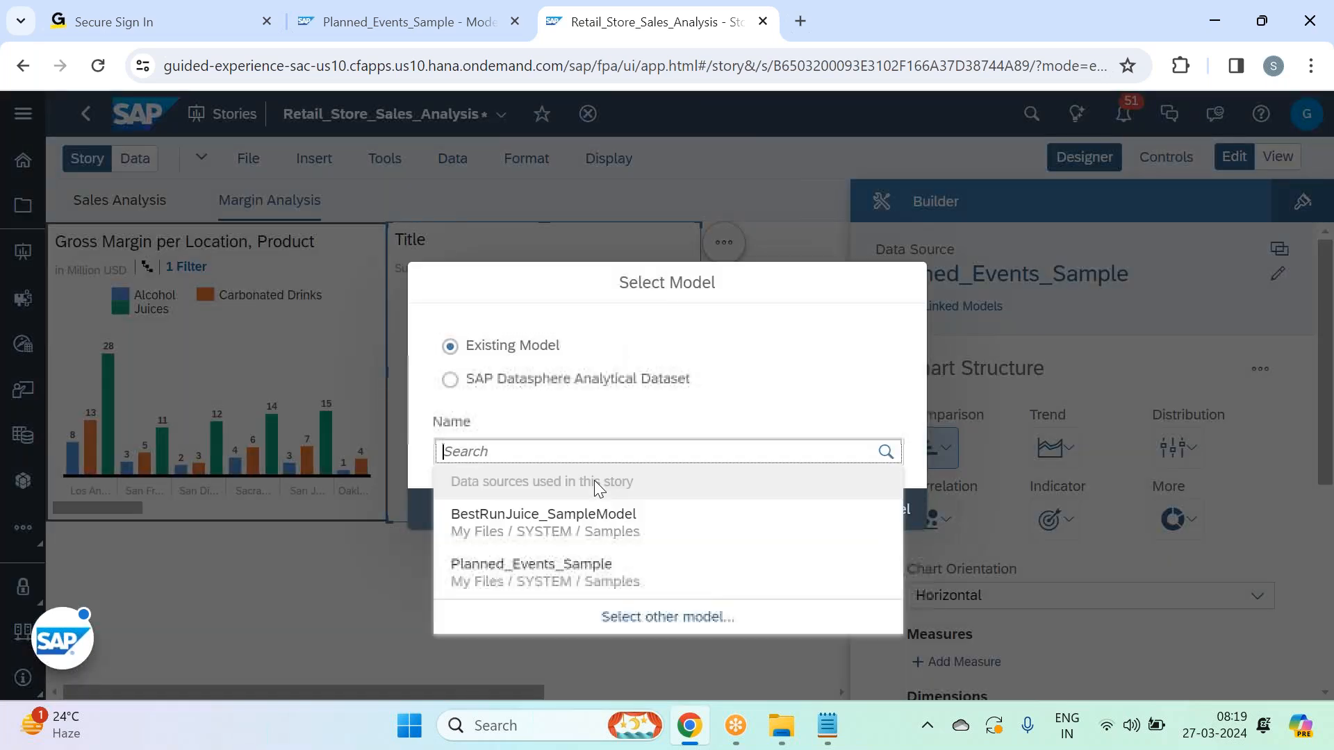
click(566, 513)
click(831, 514)
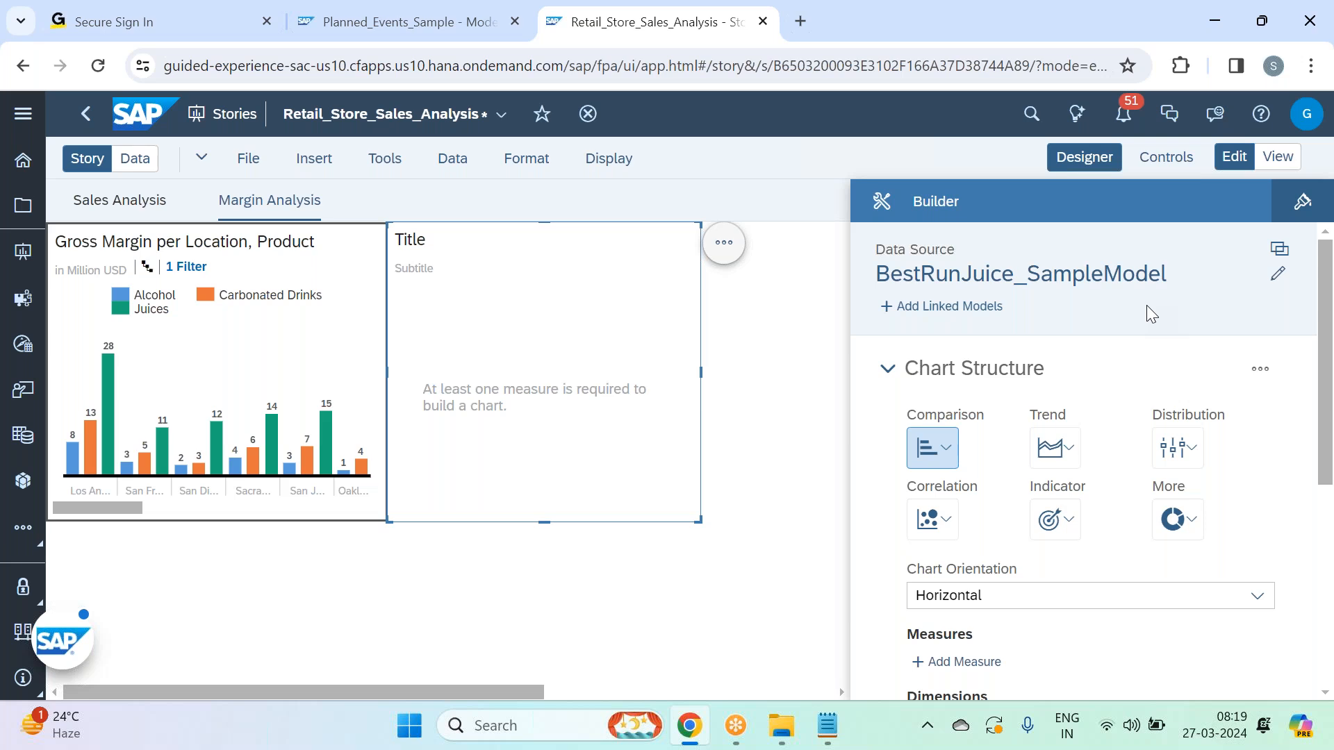
Switch the data view to BestRunJuice_SampleModel and check which model is active in the list.
click(135, 158)
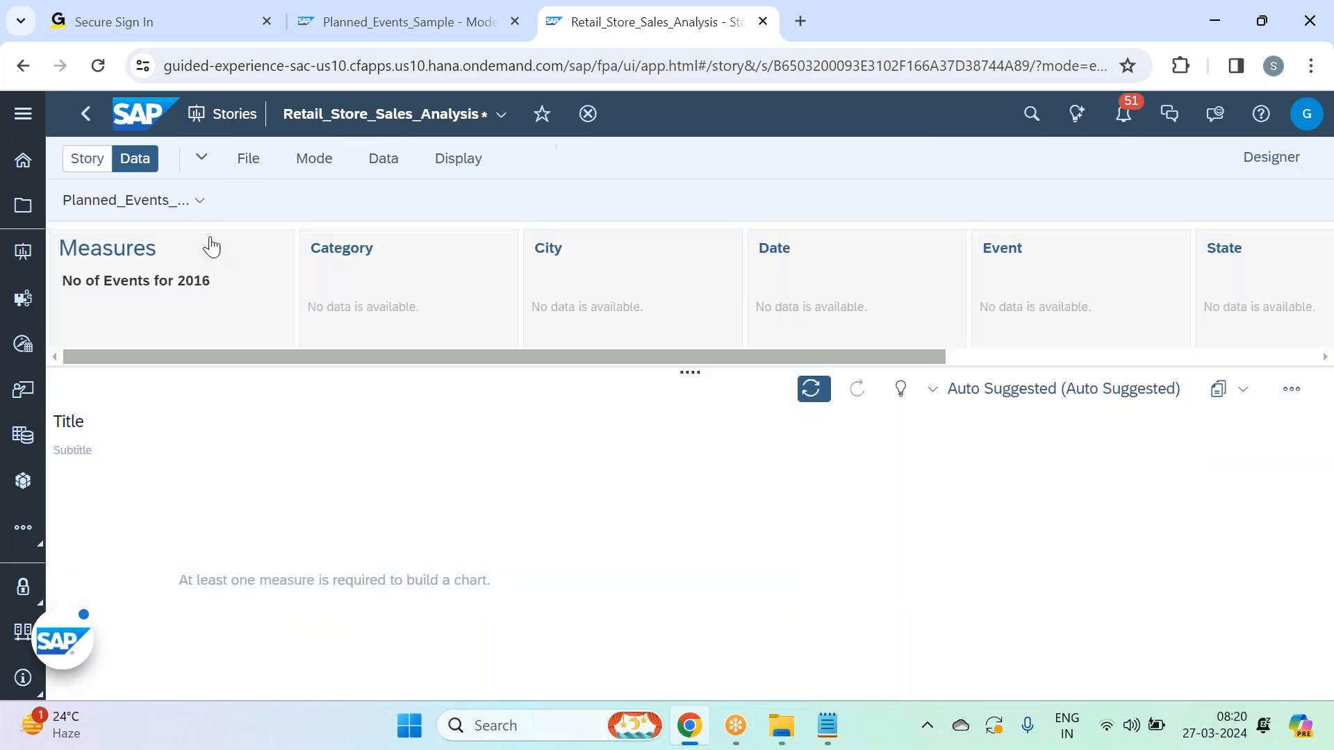
click(199, 202)
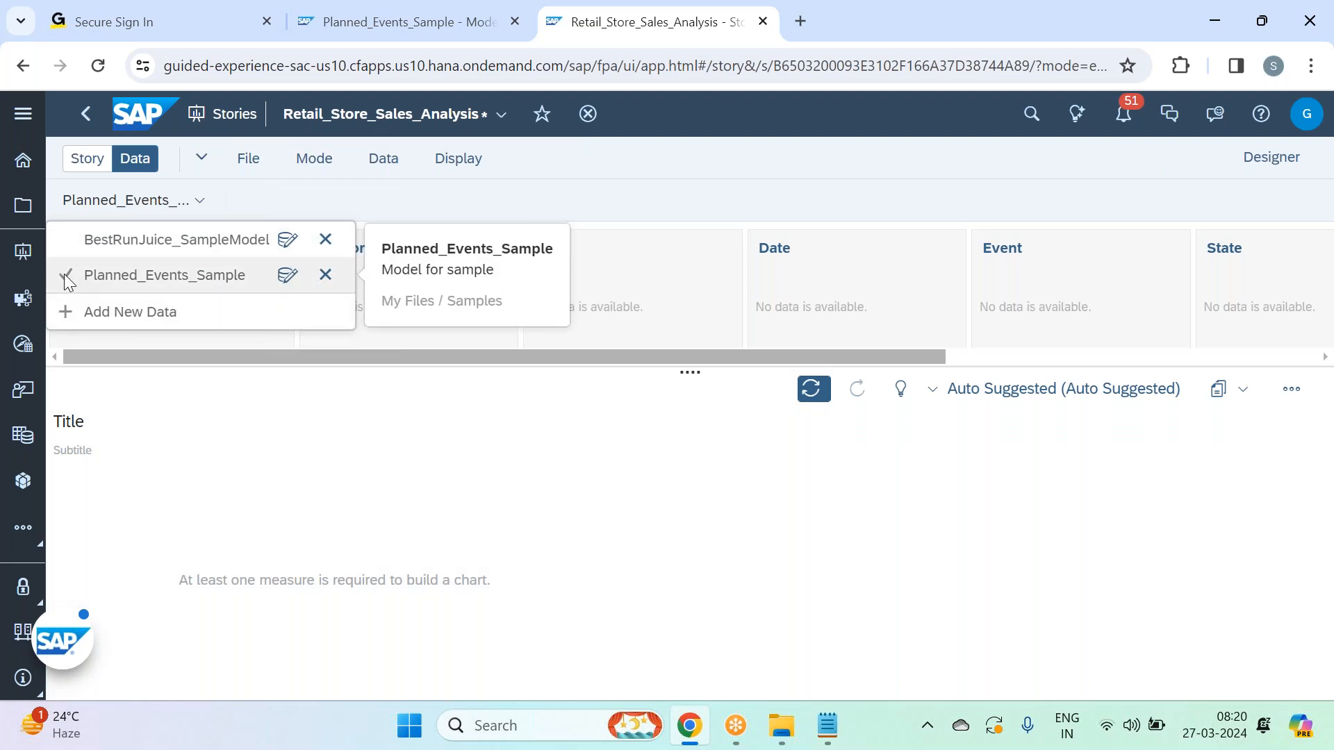
click(176, 239)
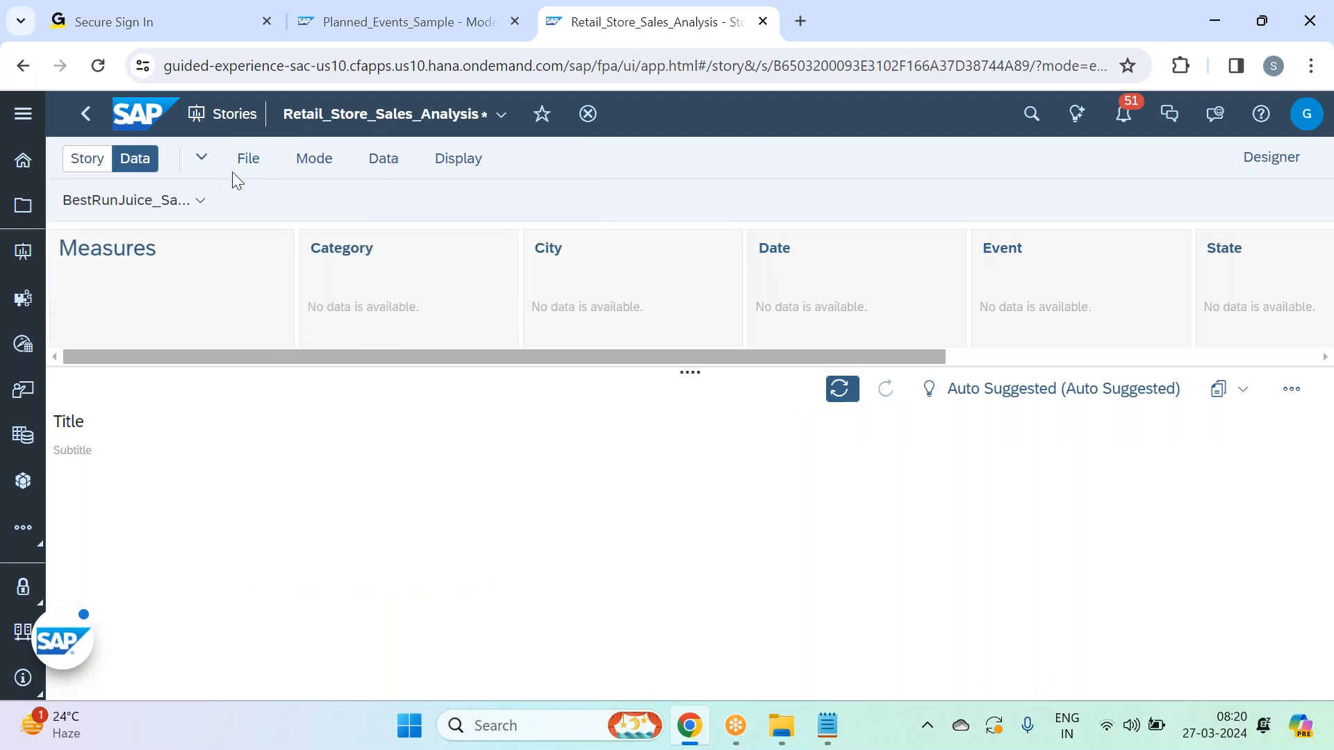
click(200, 202)
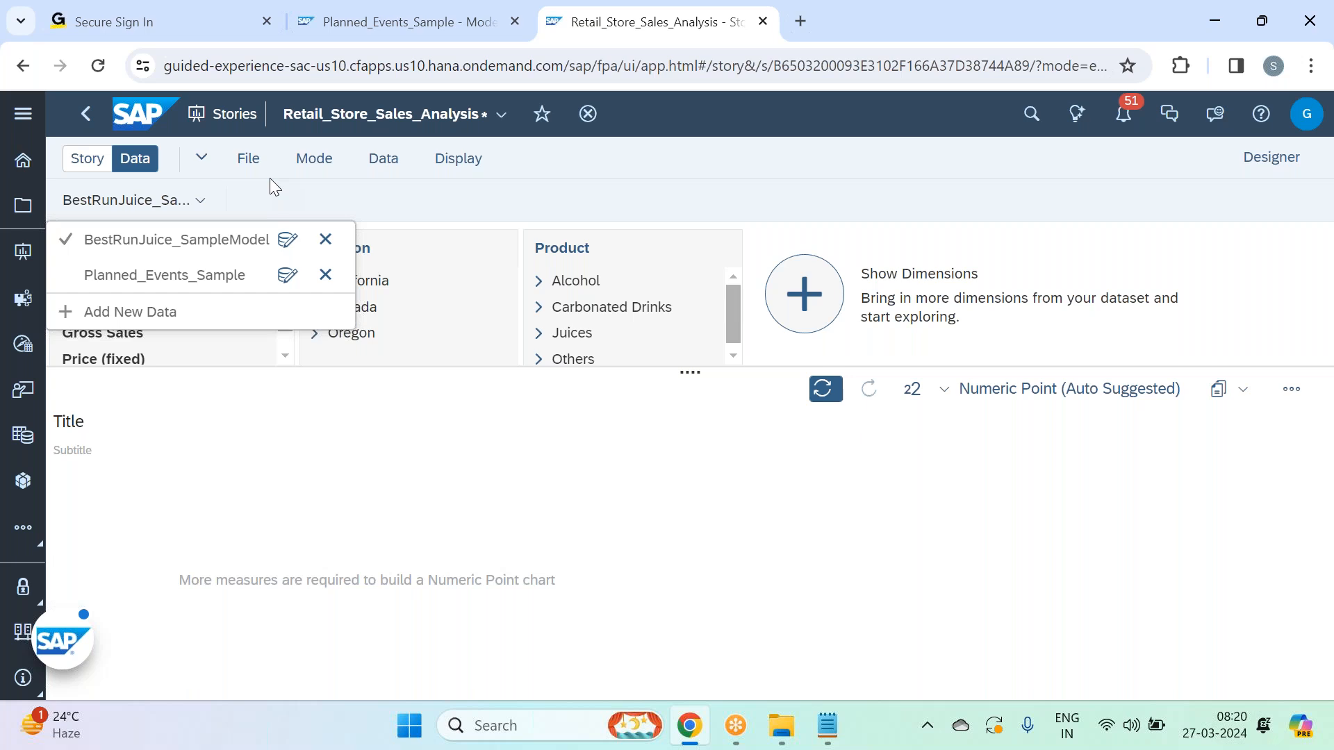
Return to the story page, save it keeping the Planned_Events_Sample model, and check the empty chart's data source.
click(95, 166)
click(236, 165)
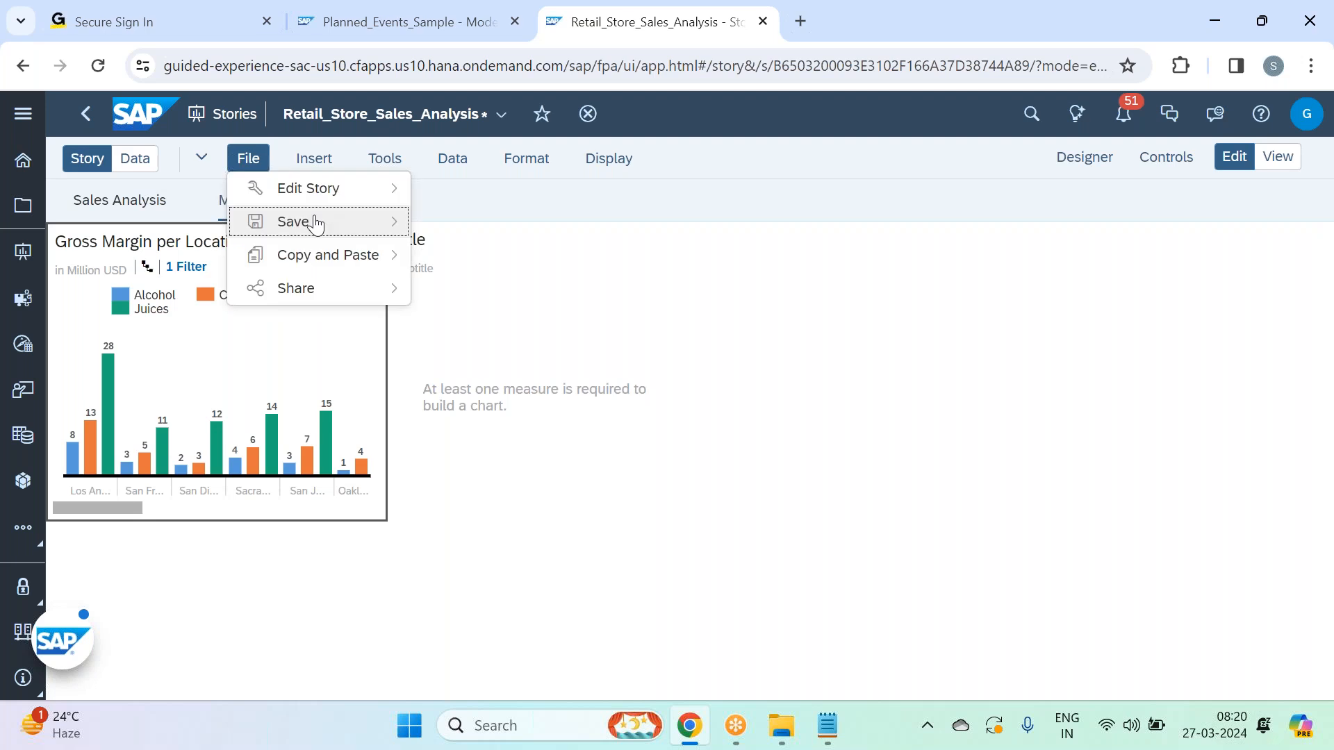
mouse_move(325, 220)
click(494, 223)
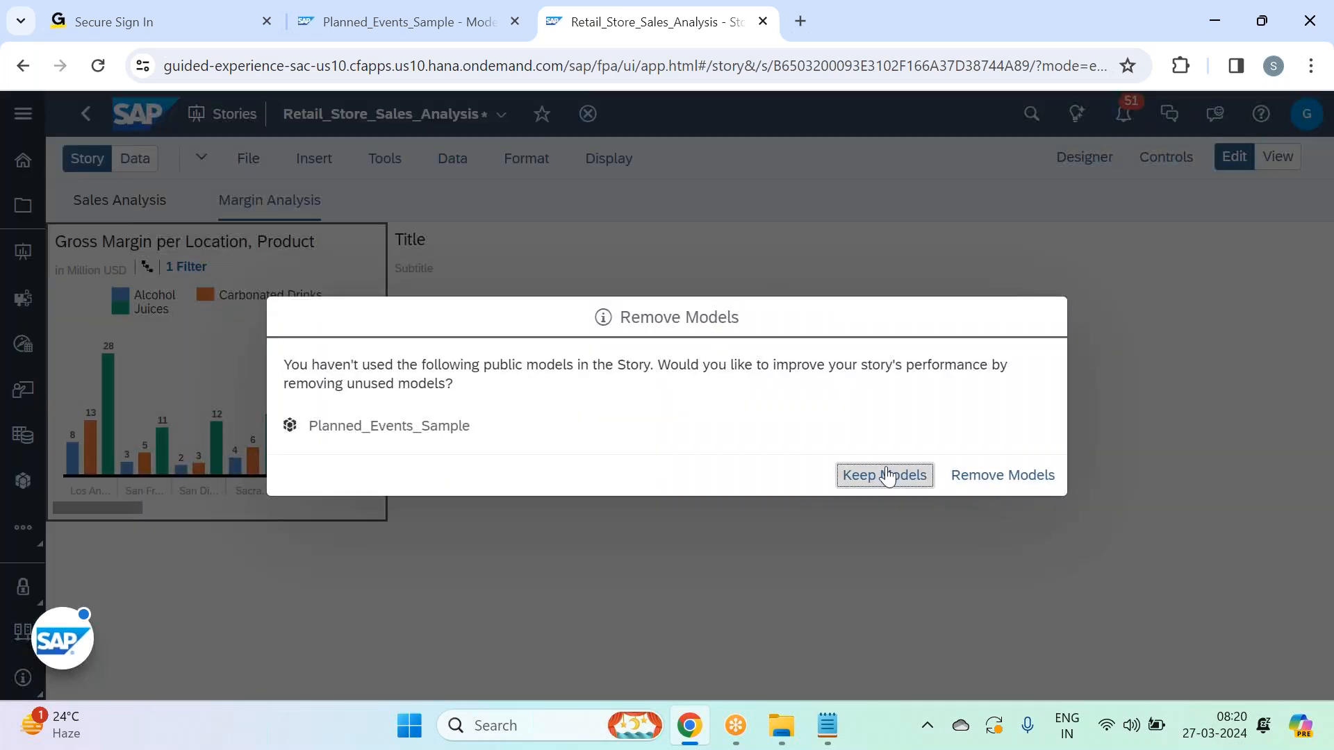
click(886, 474)
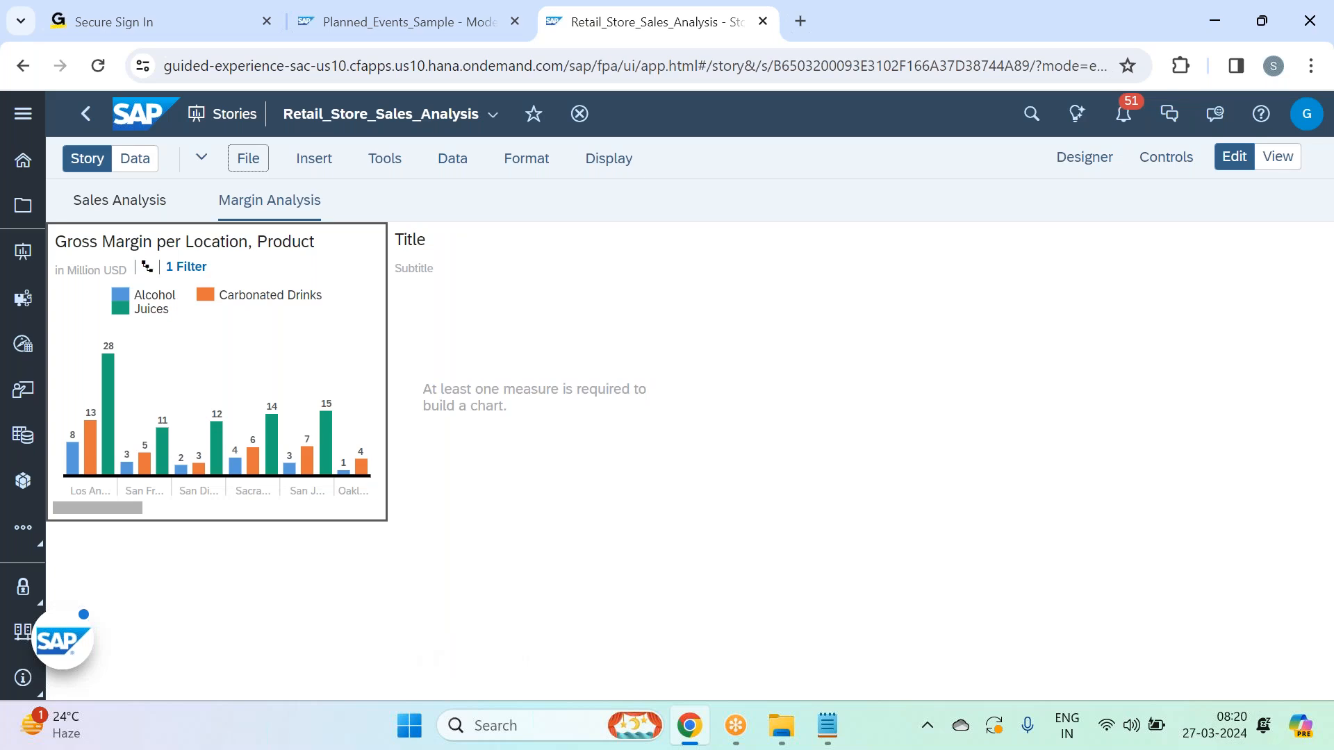
click(578, 430)
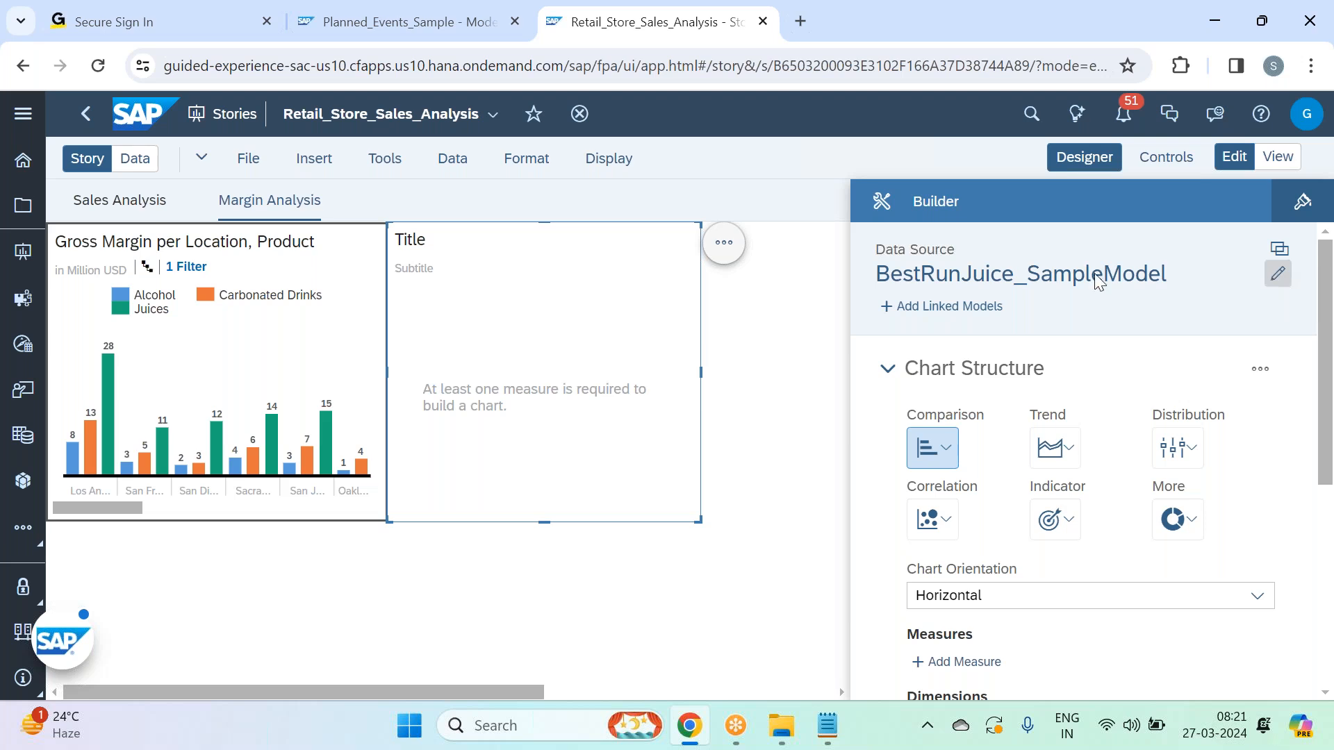
click(1070, 156)
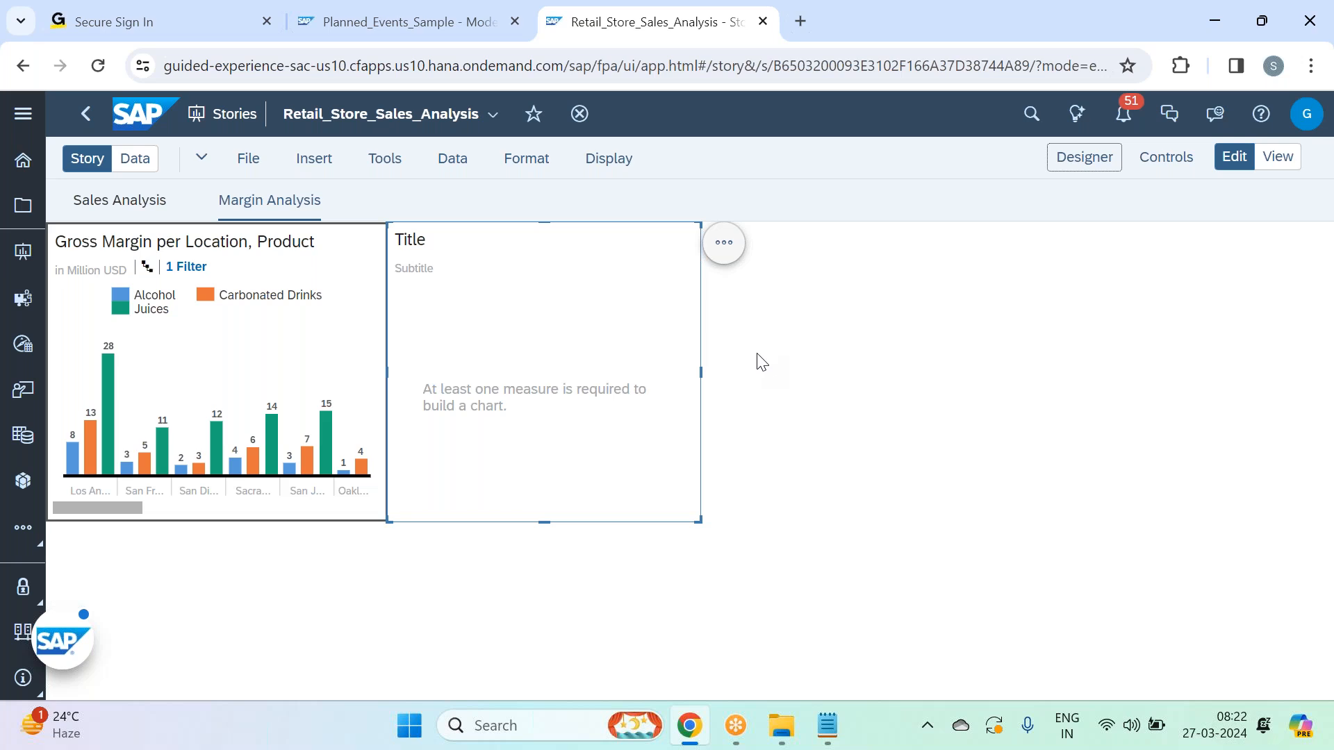
Start linking dimensions in the data view and match Category of BestRunJuice_SampleModel with Category of Planned_Events_Sample.
click(128, 166)
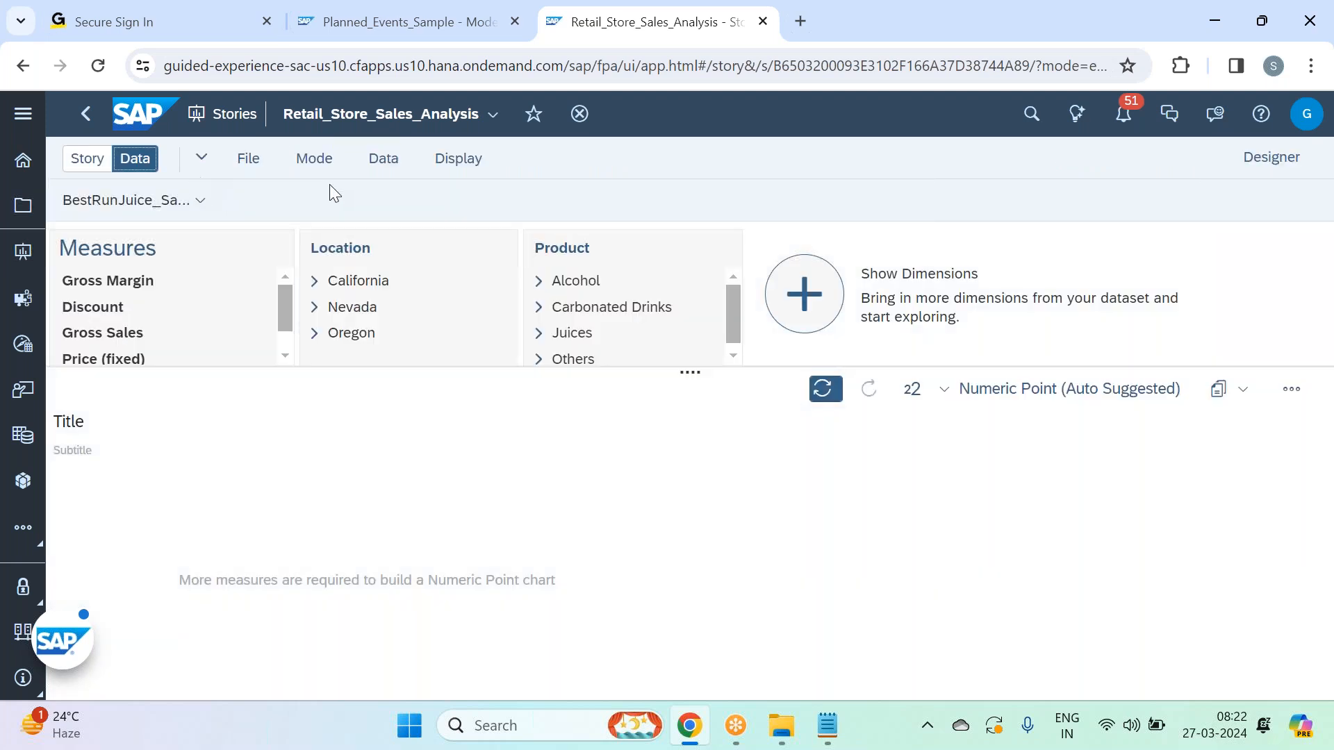
click(201, 158)
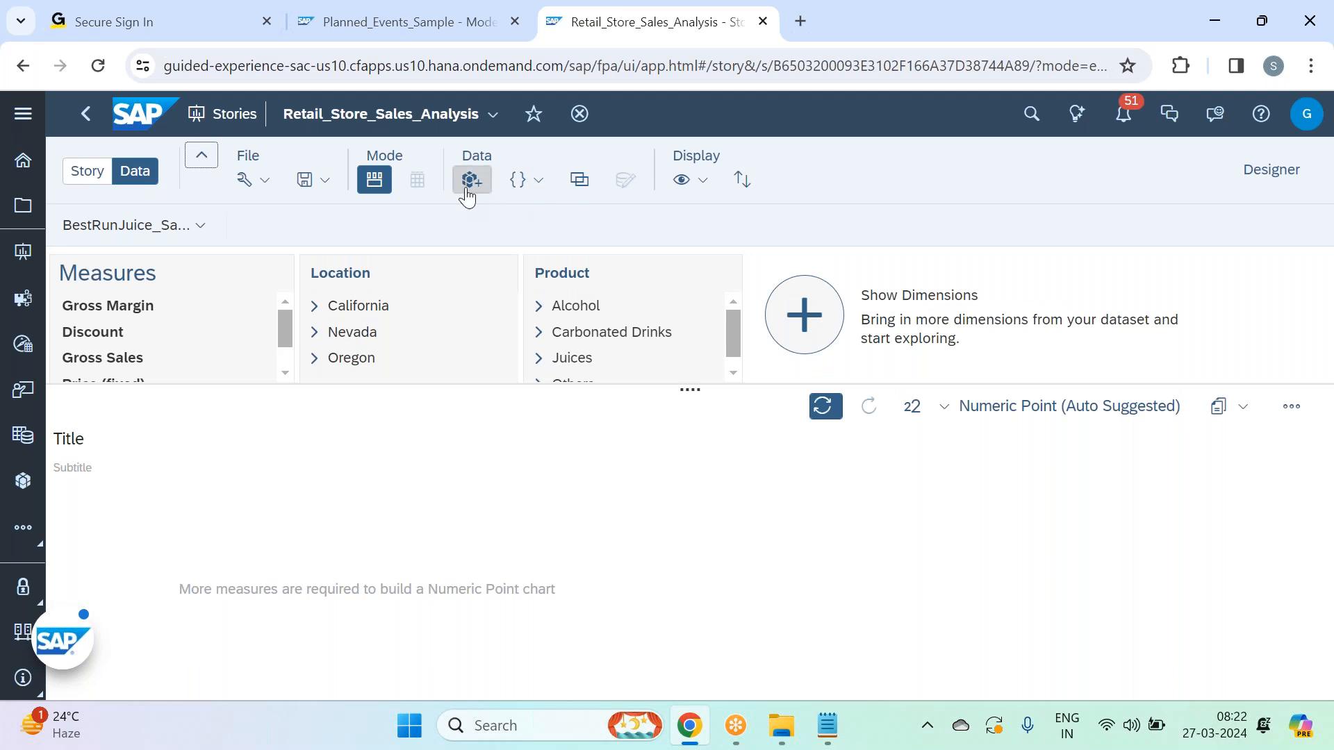
click(585, 198)
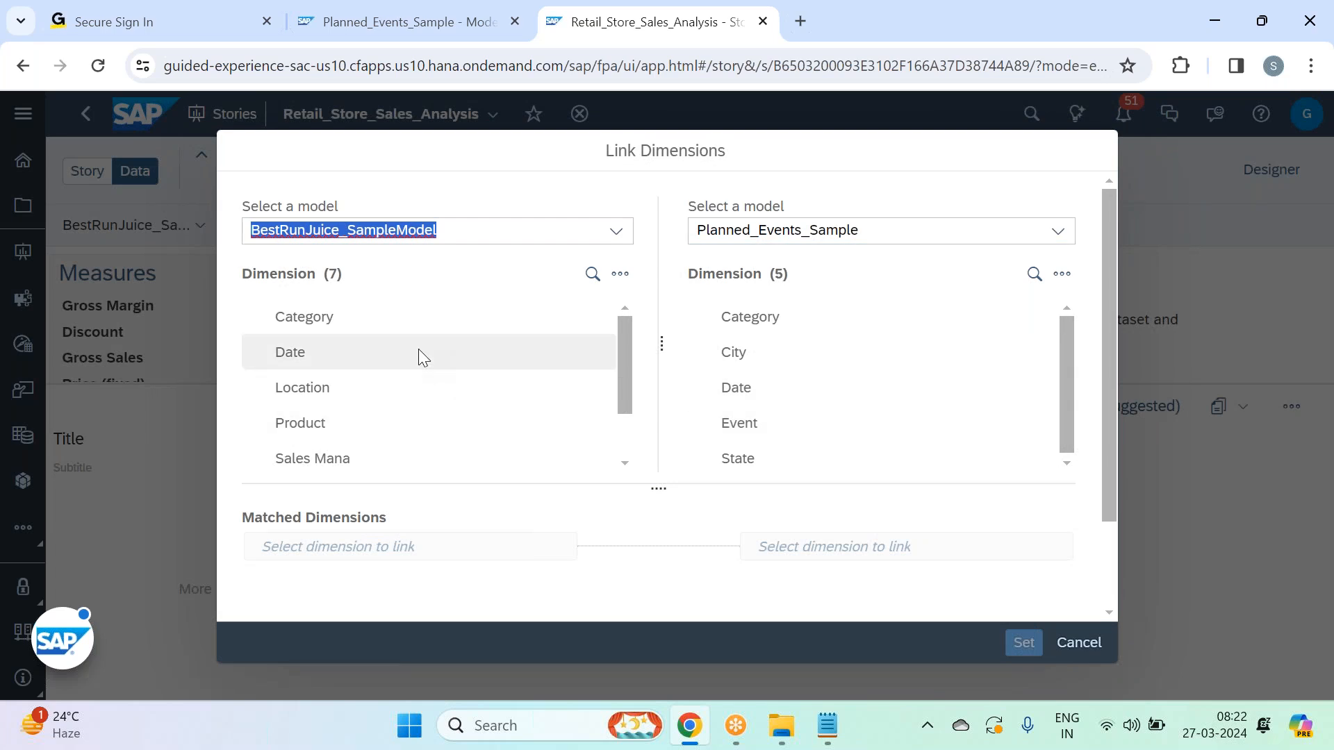
click(387, 325)
click(752, 326)
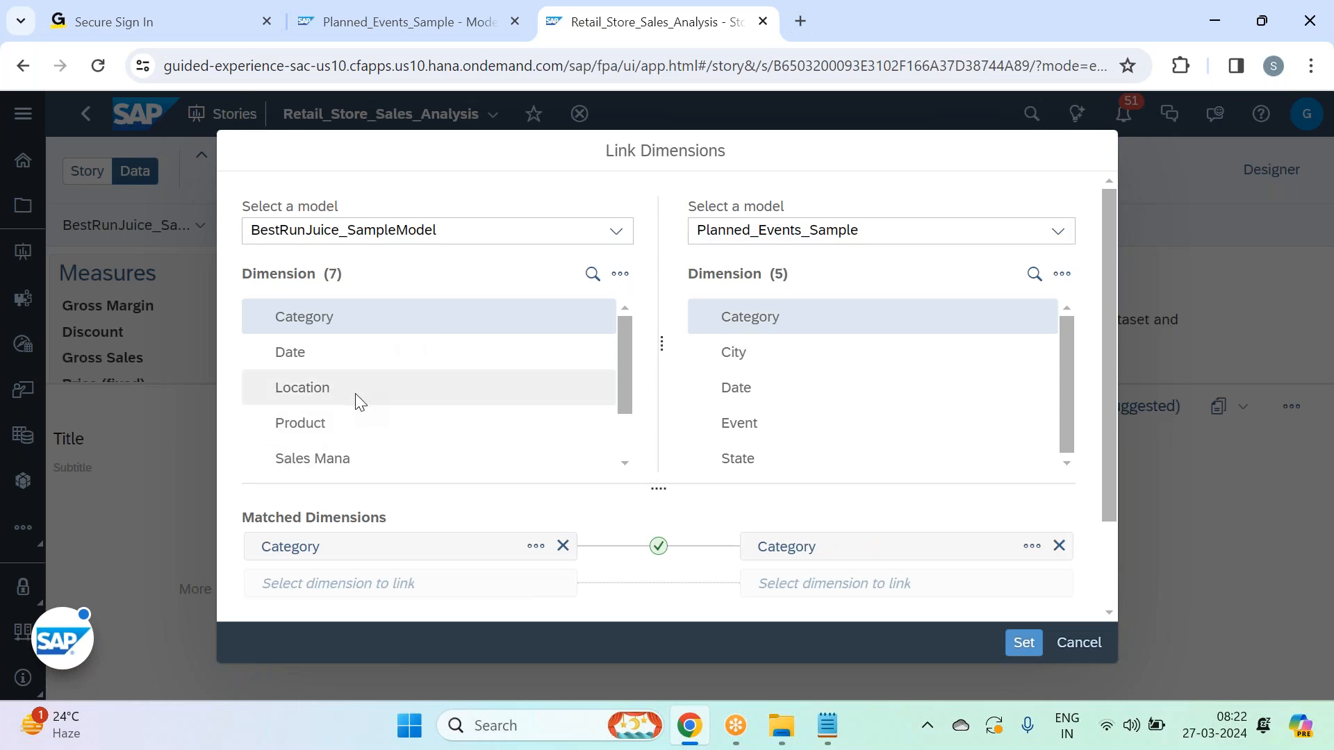
Try to match the Date dimensions of the two models, and remove that pair.
click(338, 363)
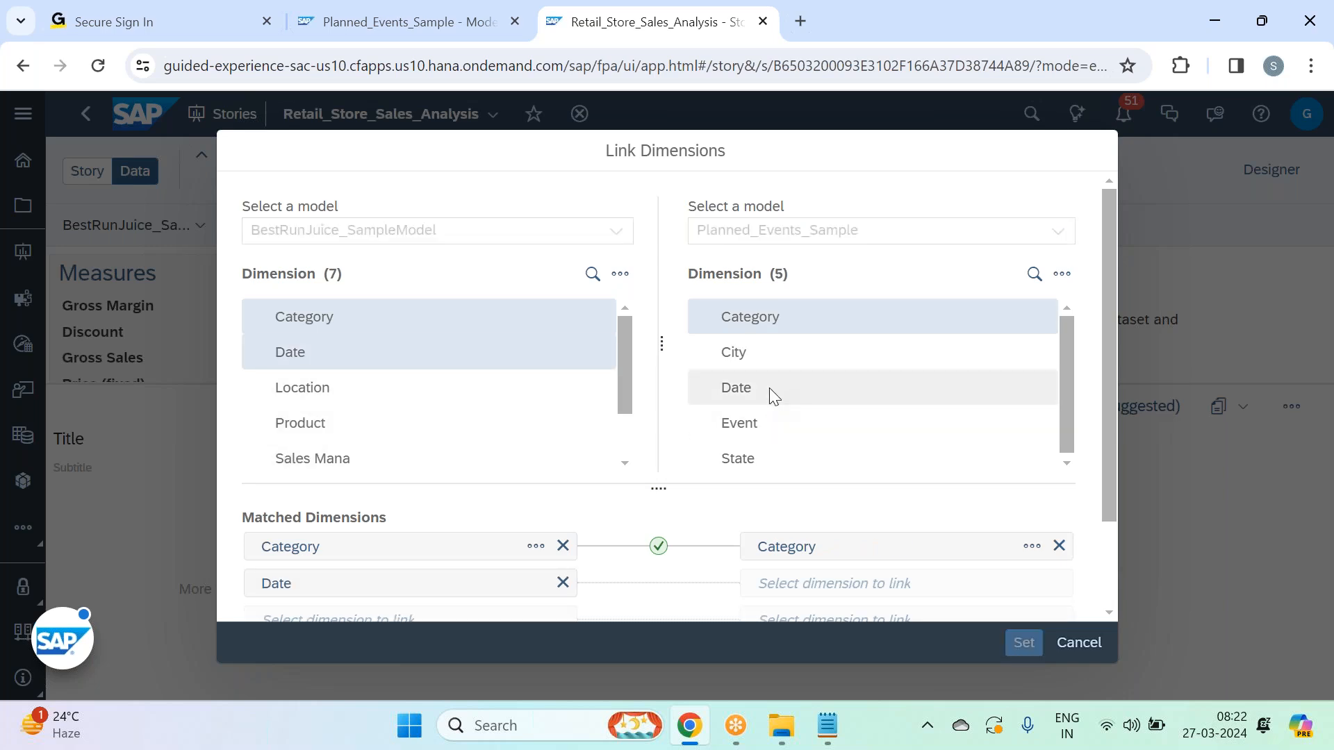
click(766, 384)
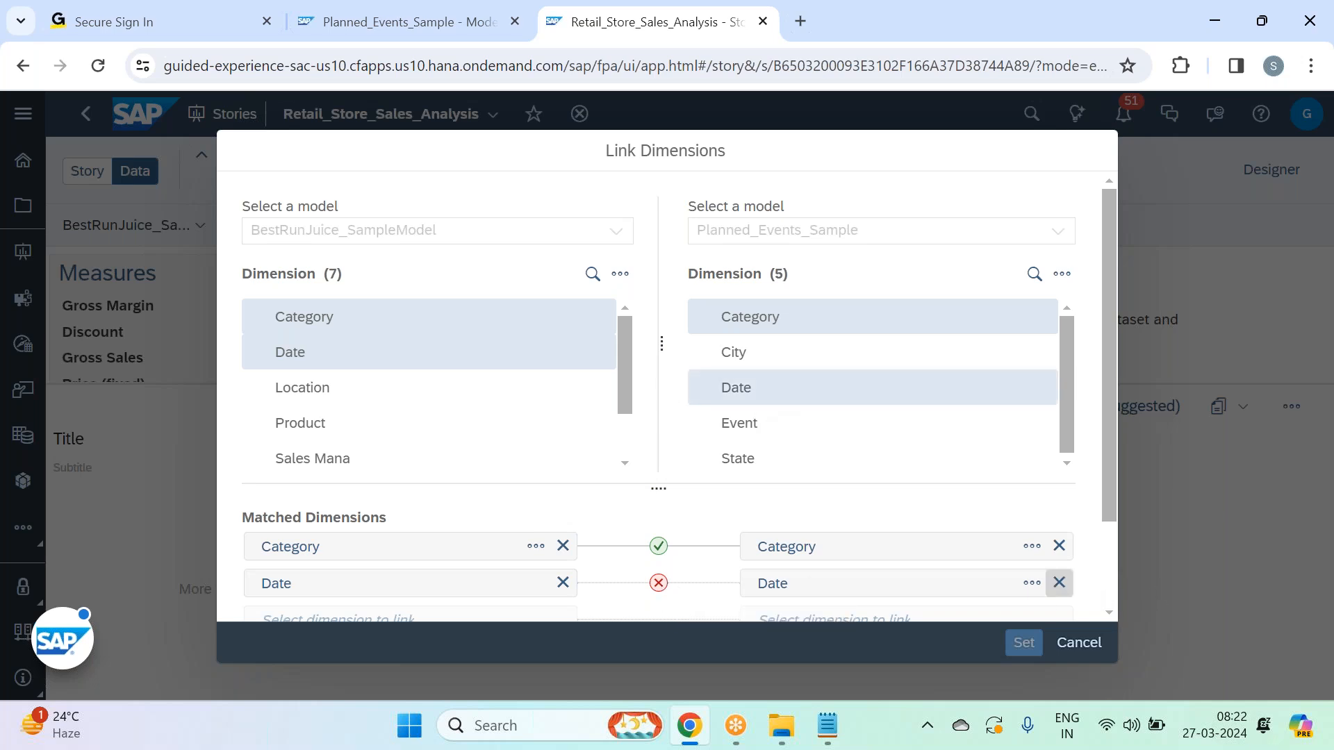
click(1058, 583)
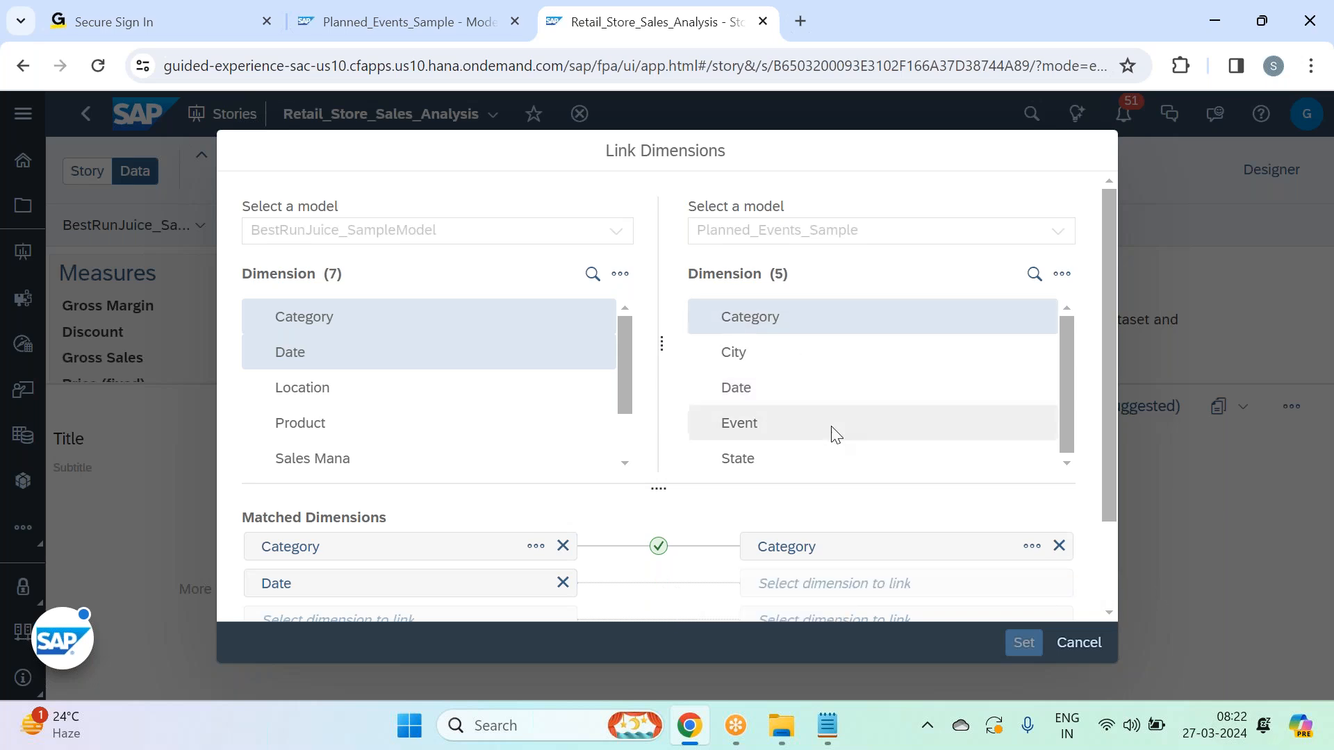
click(563, 583)
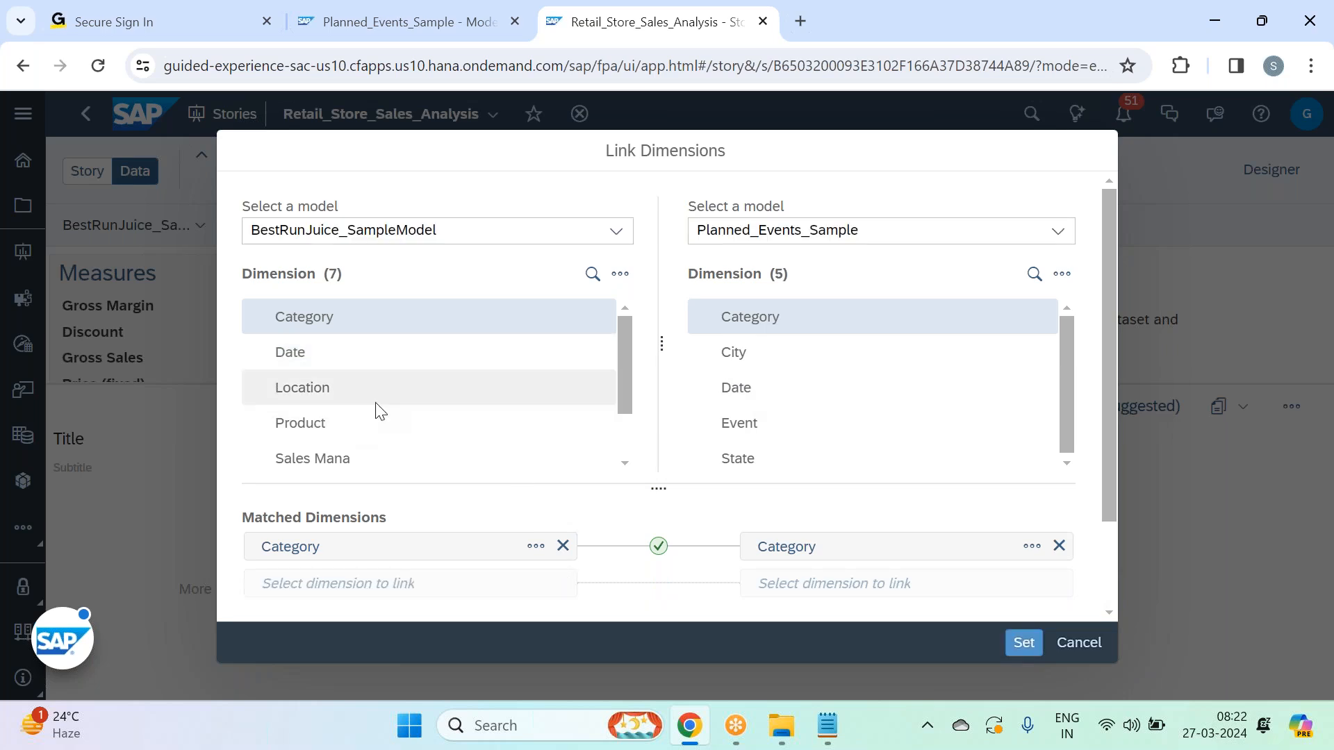
Match Location with the State dimension of Planned_Events_Sample, apply the model link and save the story.
click(390, 387)
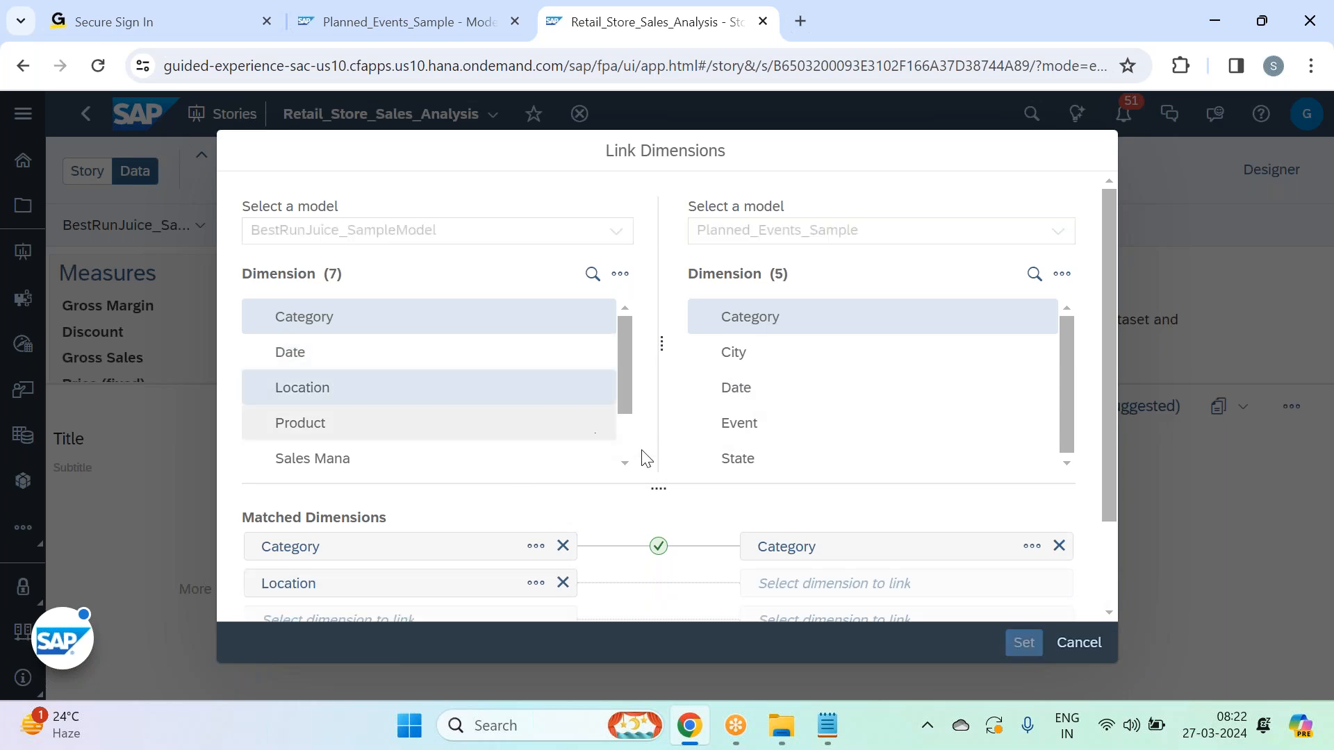
click(752, 459)
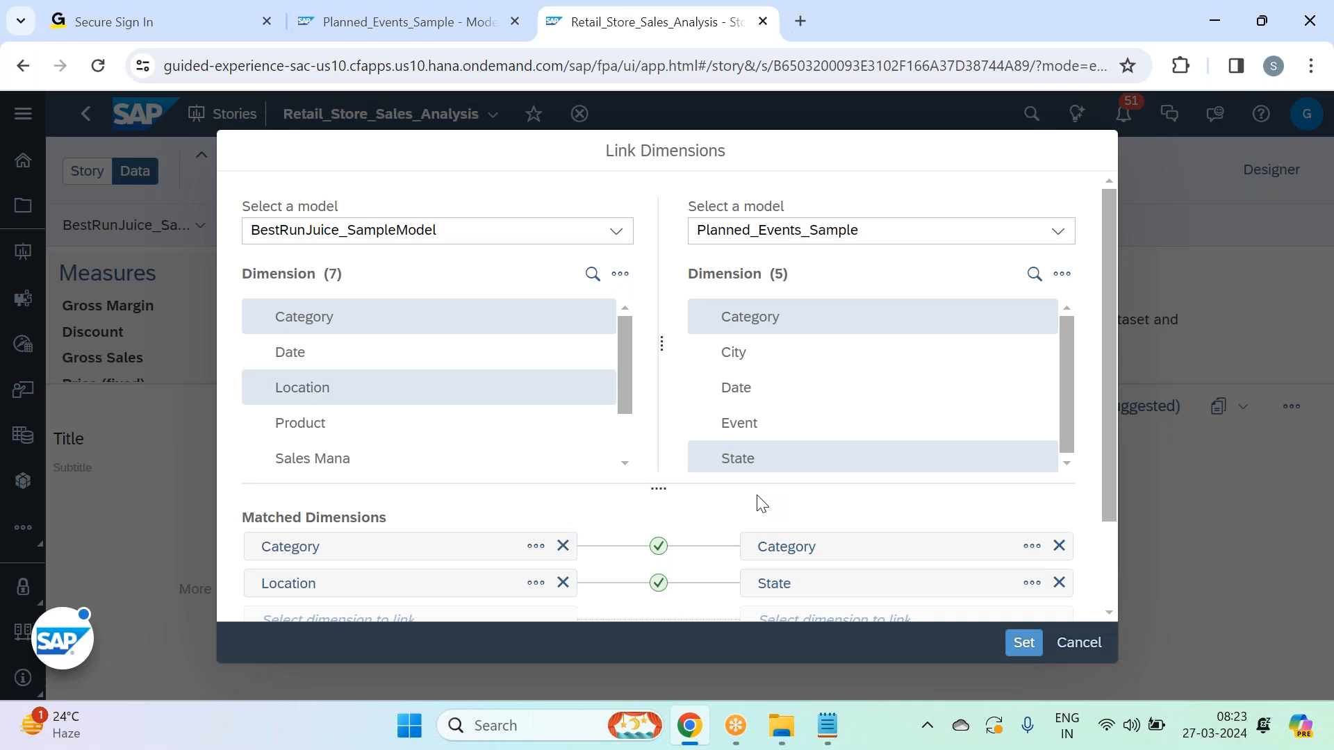
click(1018, 645)
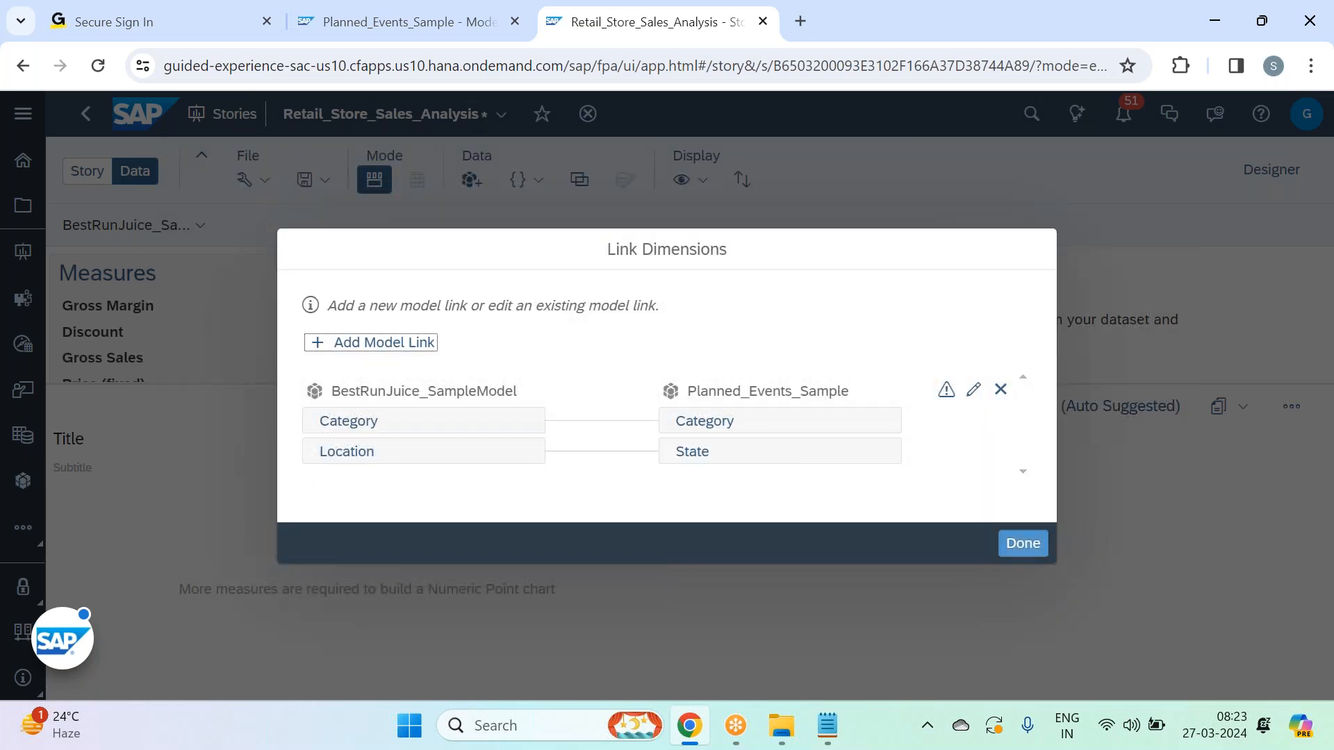
click(1020, 549)
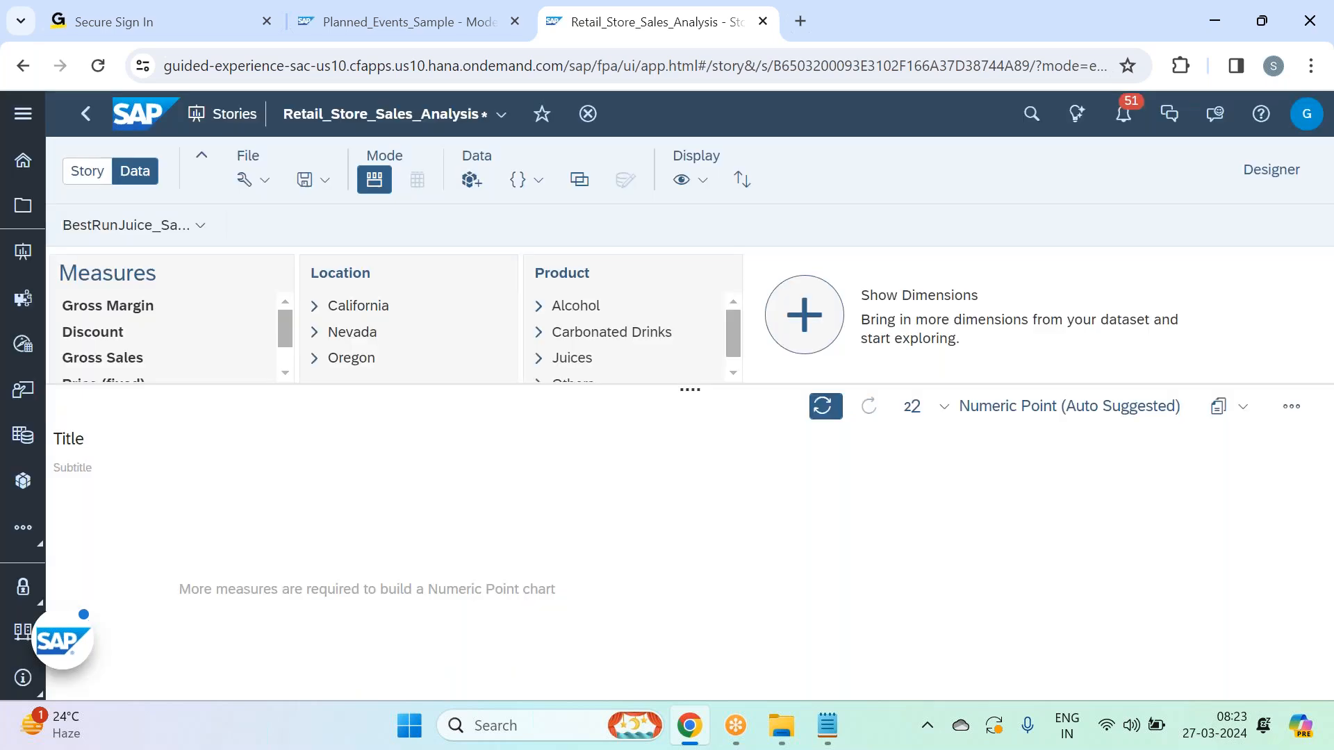
click(314, 182)
click(327, 210)
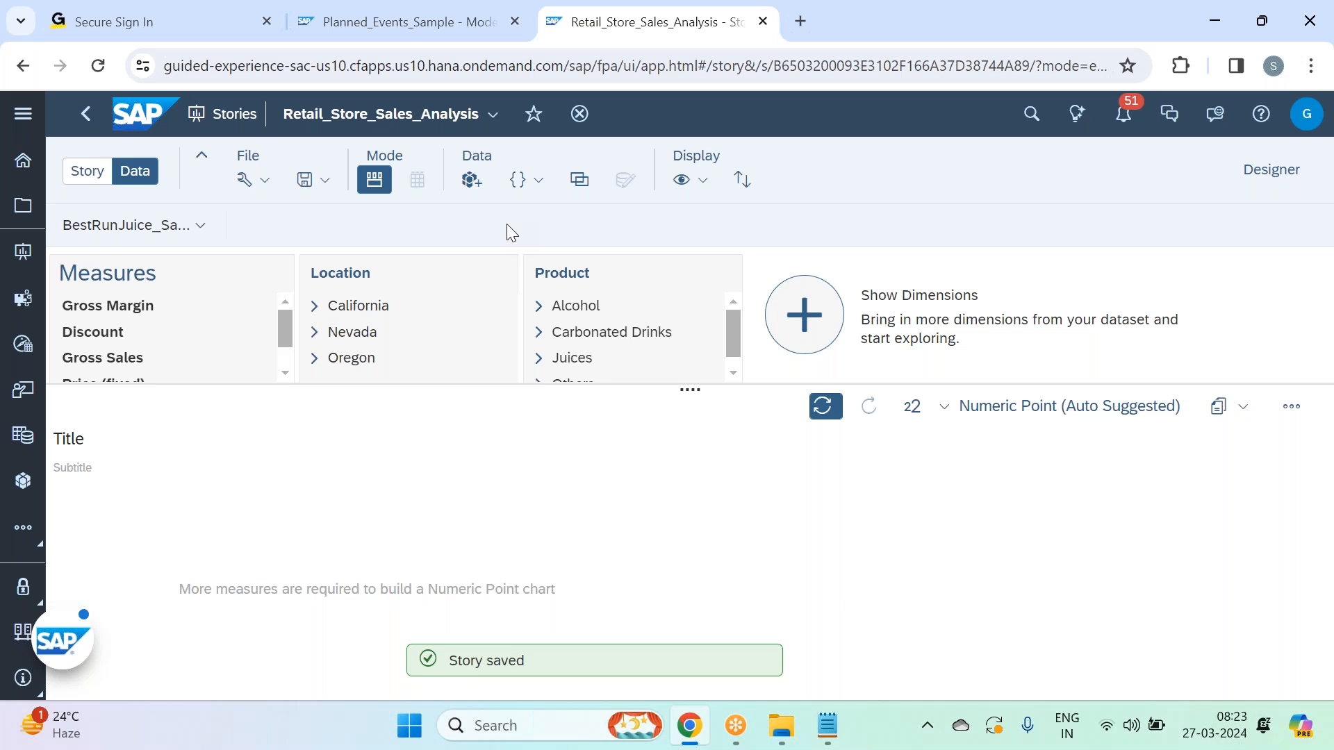
Return to the Margin Analysis page and add Planned_Events_Sample as a linked model to the empty chart's data source.
click(89, 173)
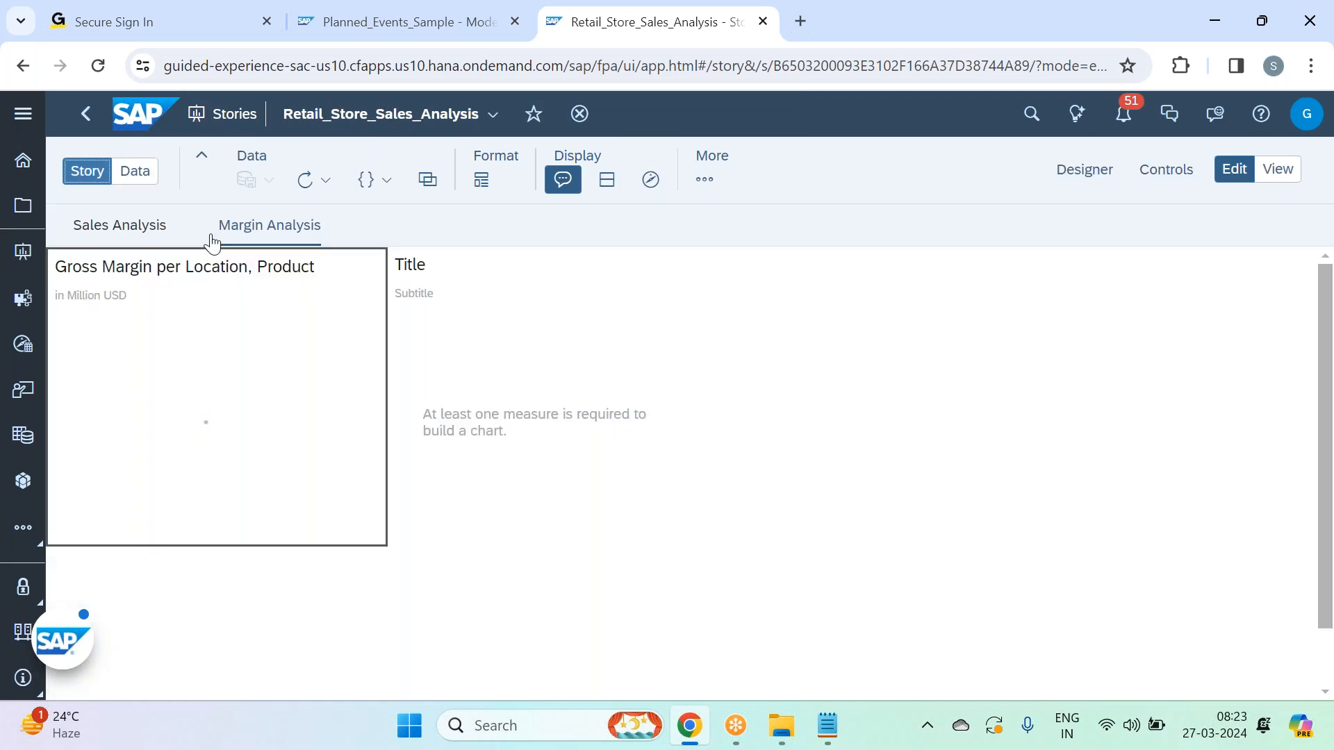
click(1084, 170)
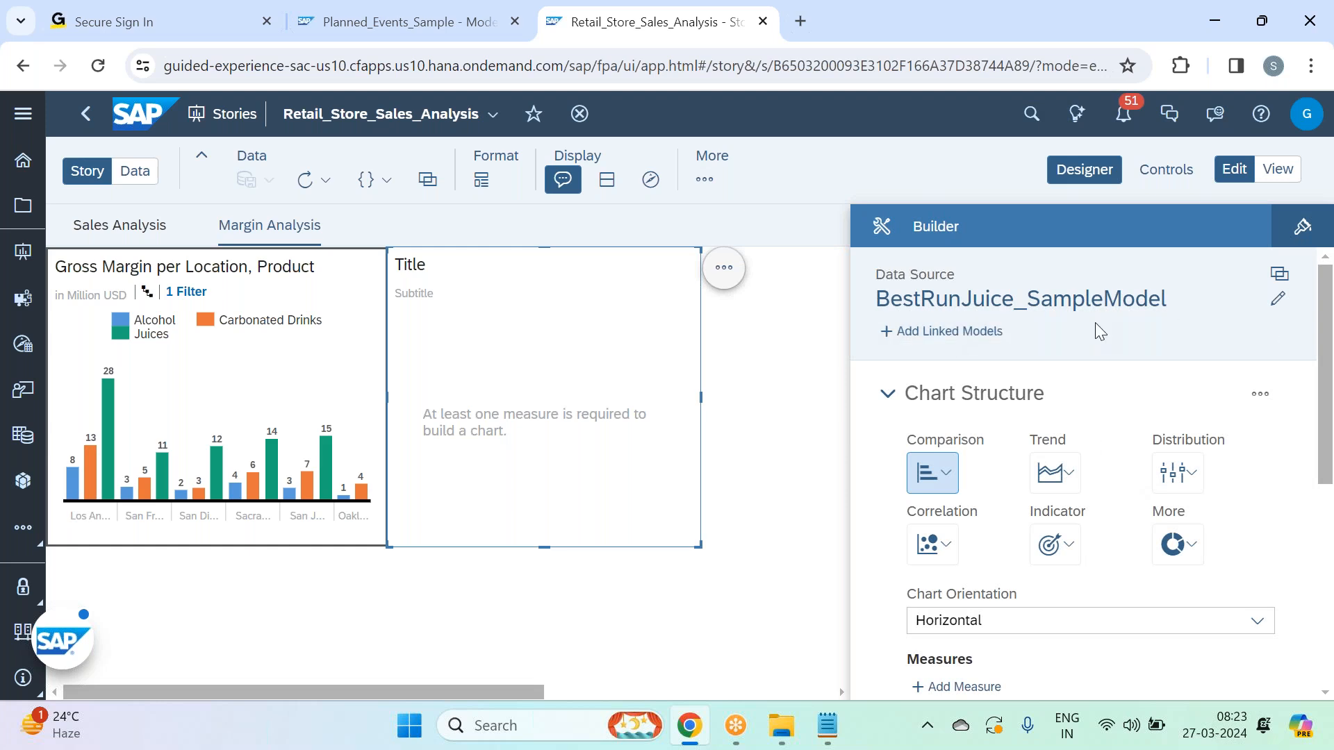
click(965, 339)
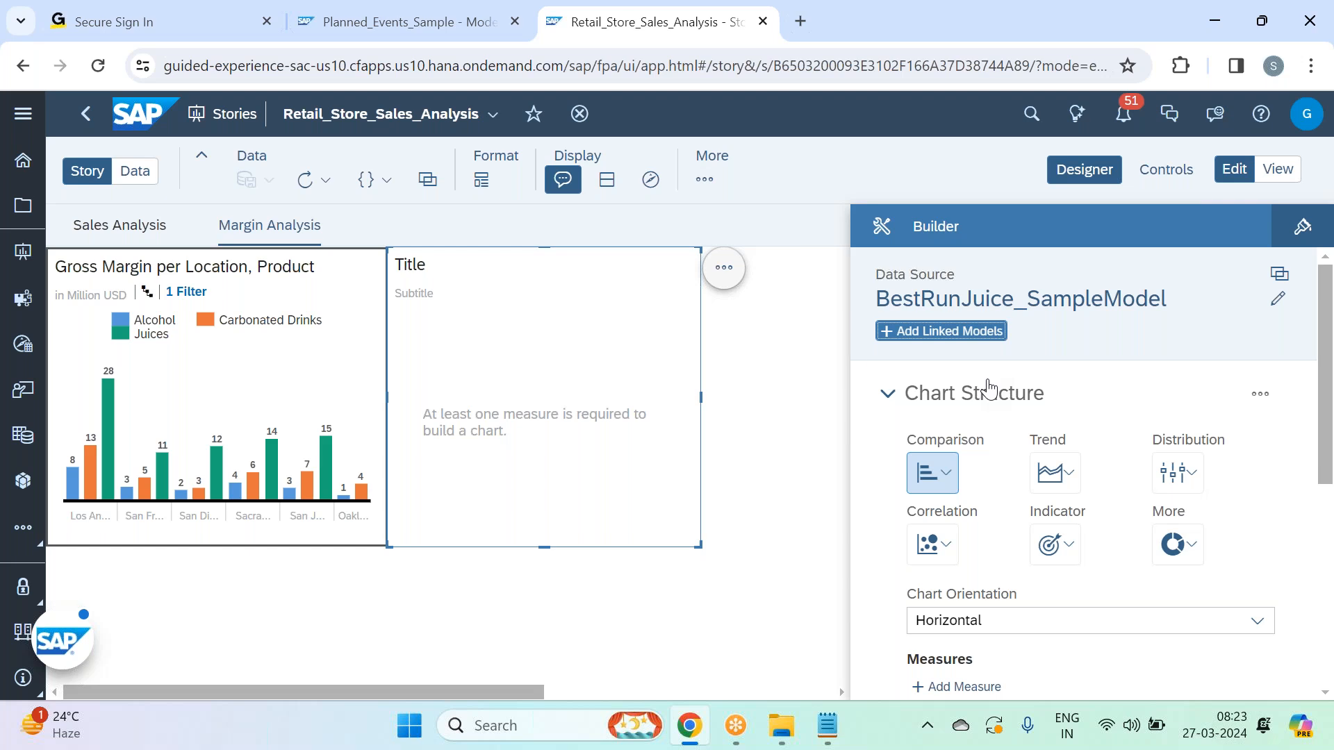
click(961, 368)
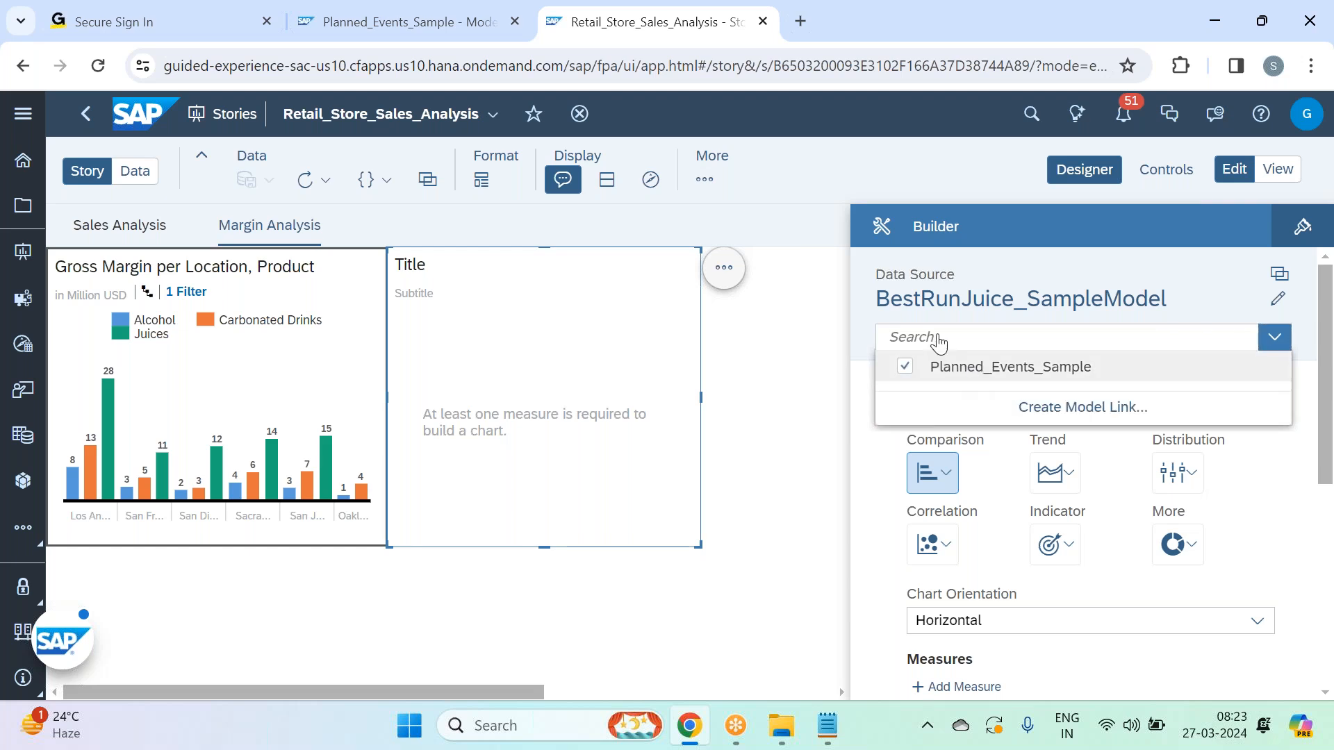
click(1033, 267)
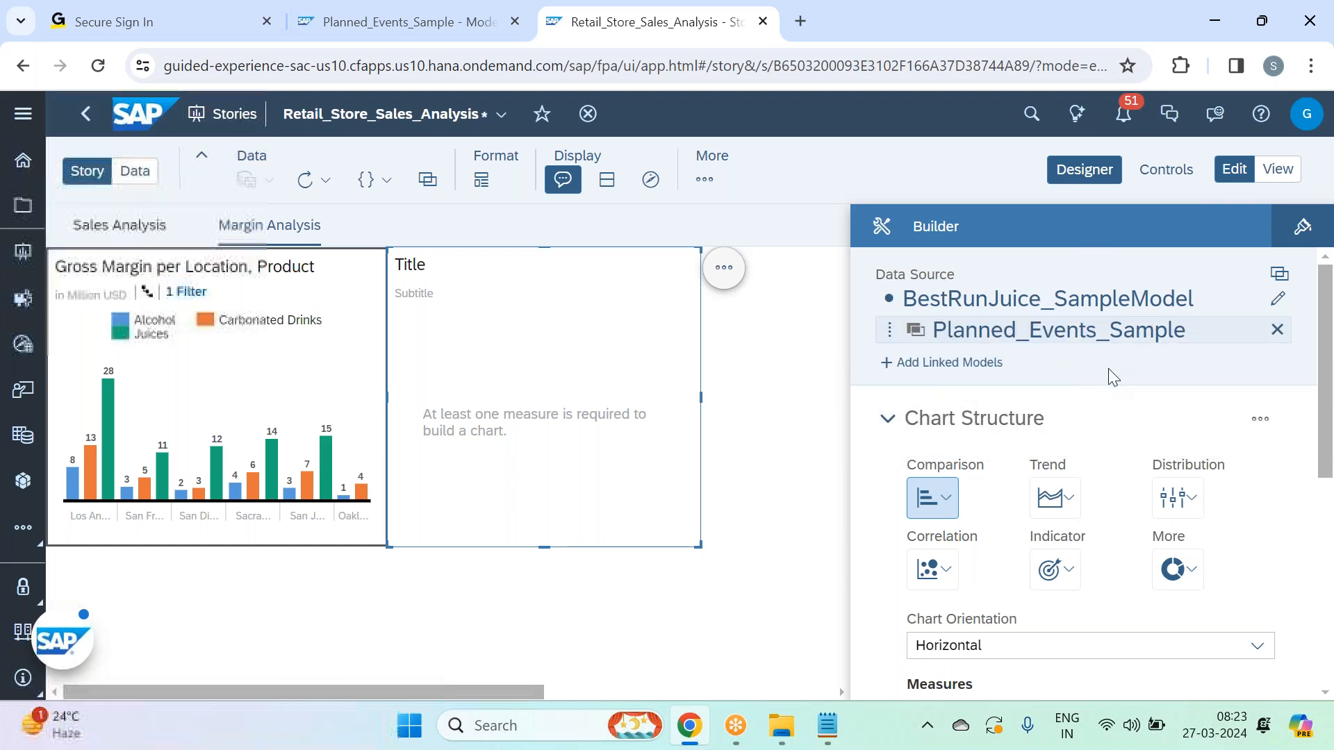
Change the empty chart's type to Combination Column & Line.
scroll(1109, 370, down, 5)
scroll(1109, 369, up, 2)
scroll(1109, 378, up, 2)
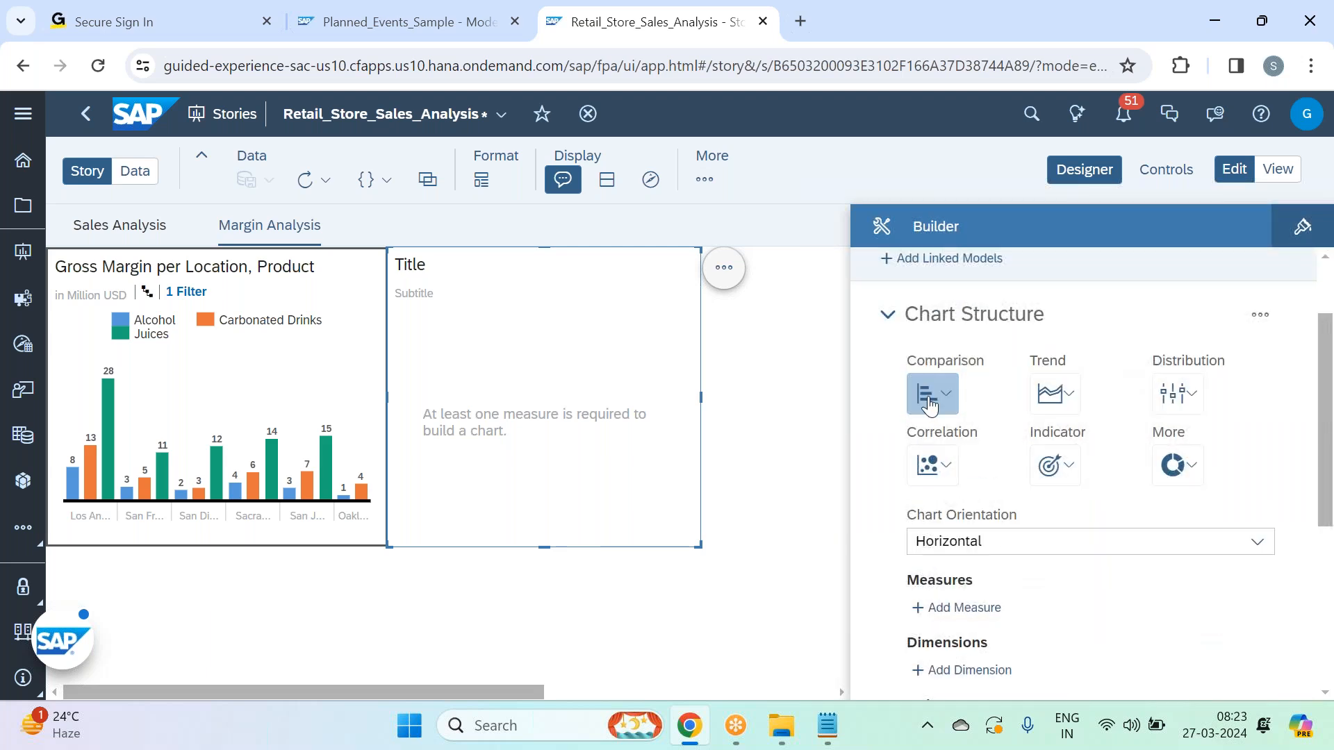
click(933, 394)
click(1032, 473)
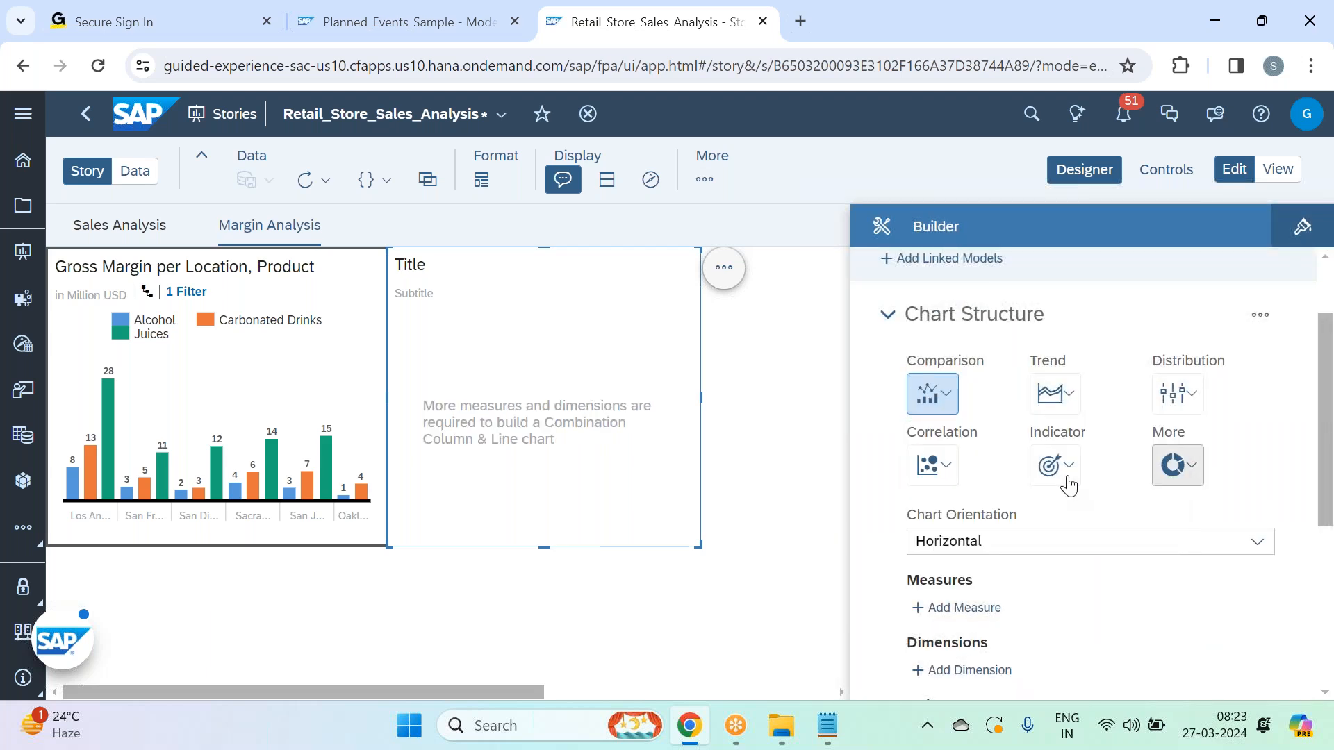
Add the Gross Margin measure from BestRunJuice_SampleModel to the chart's column axis.
scroll(1042, 473, down, 2)
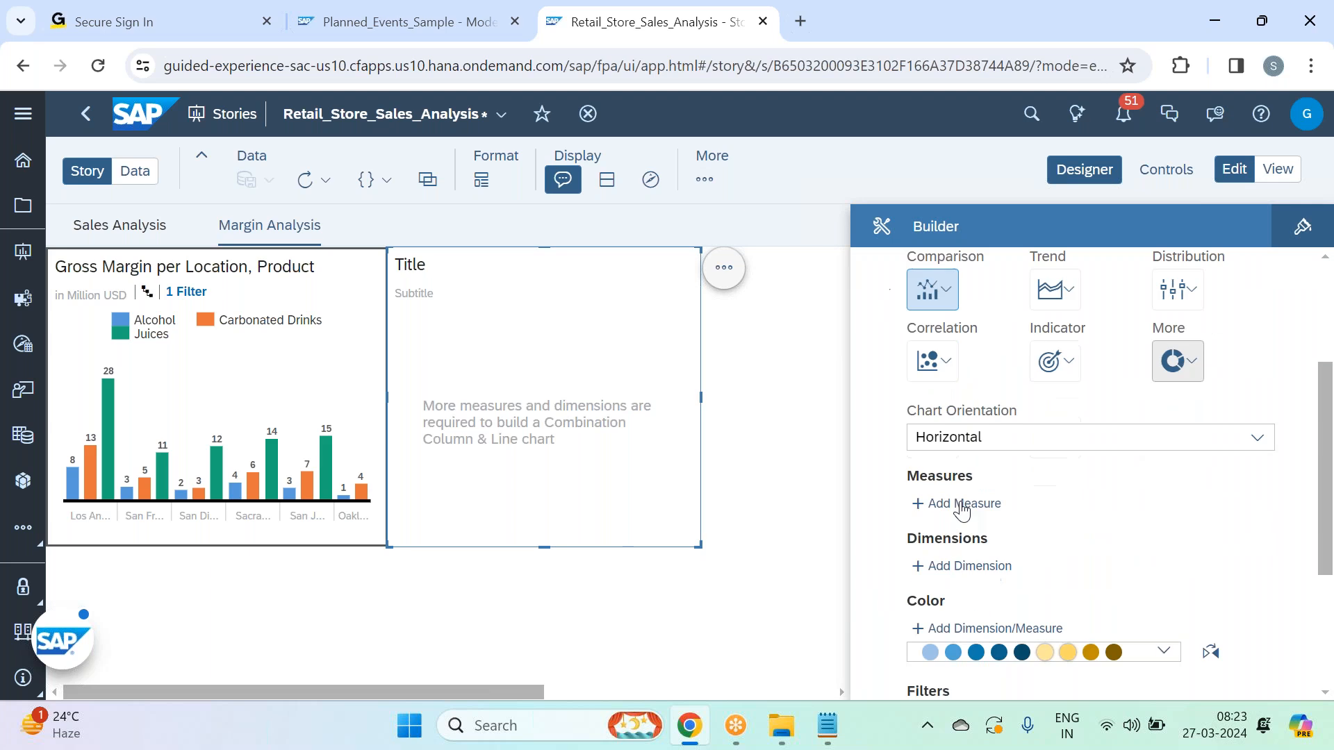
click(991, 521)
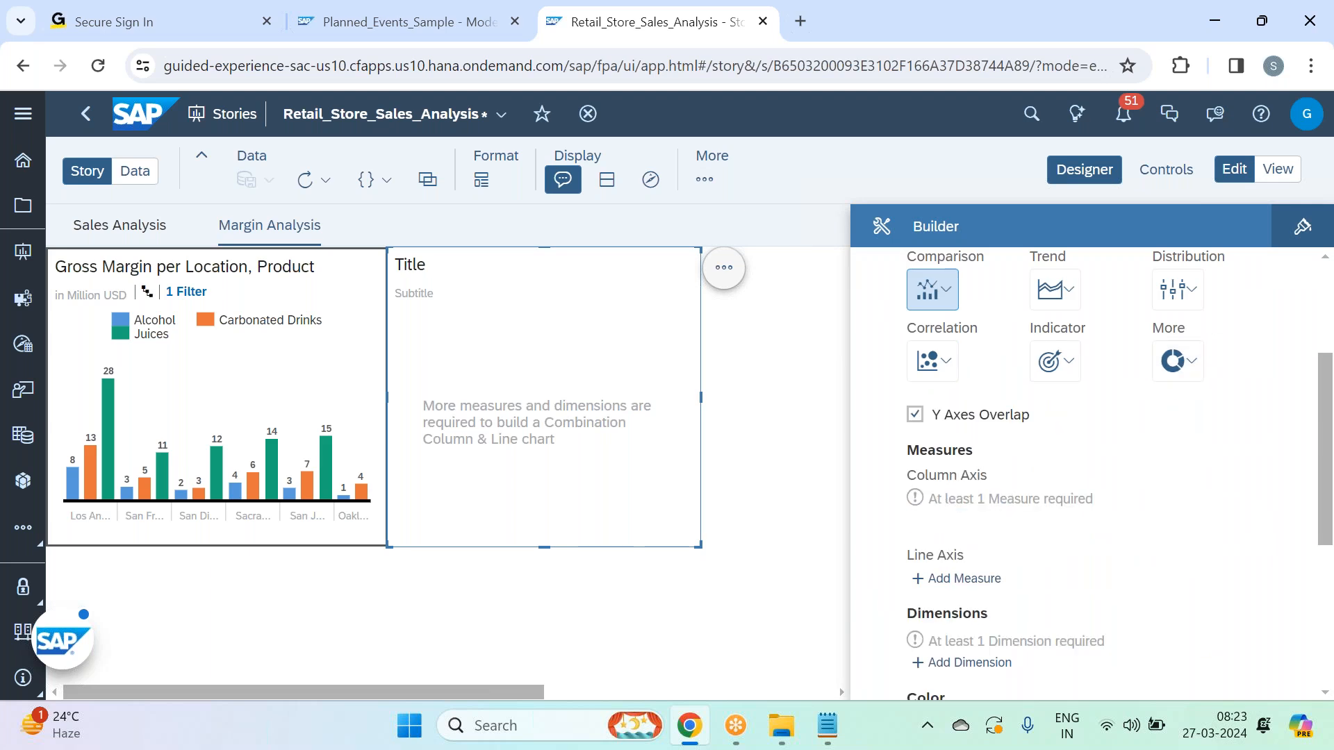
click(1103, 573)
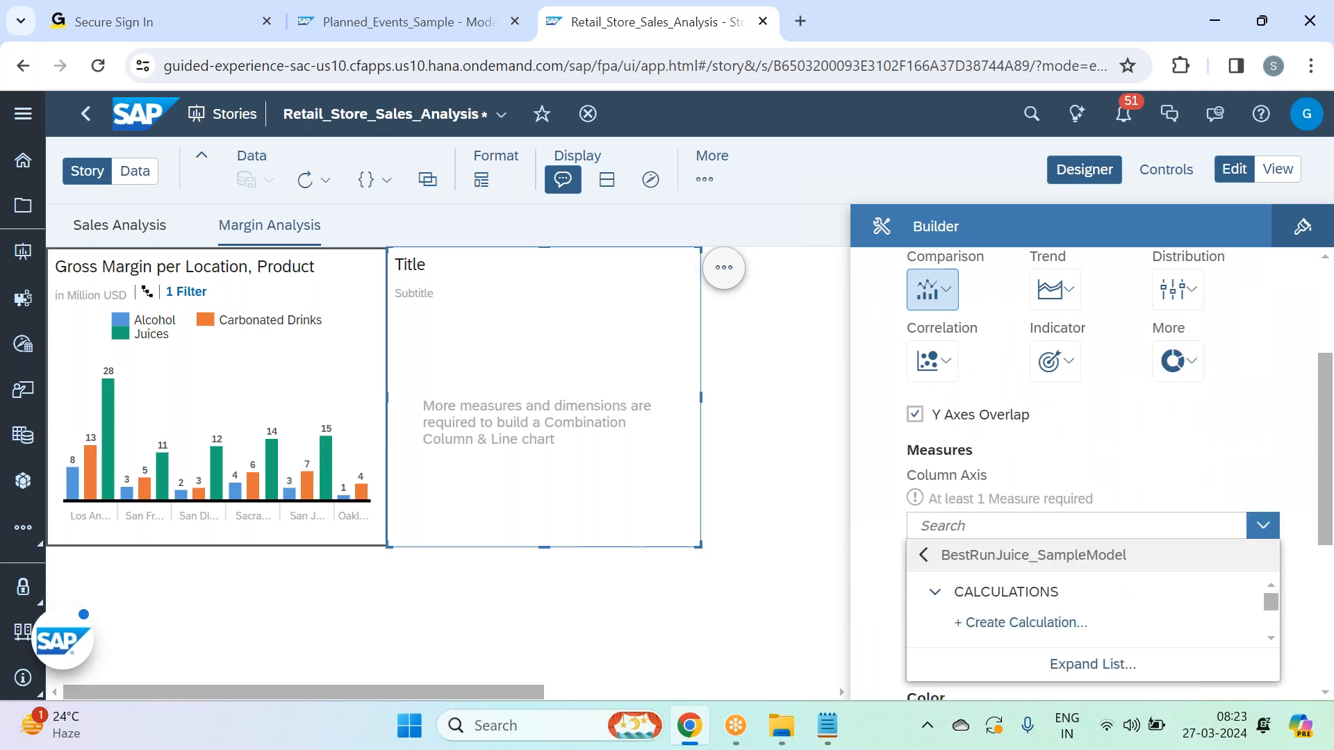
scroll(1073, 597, down, 2)
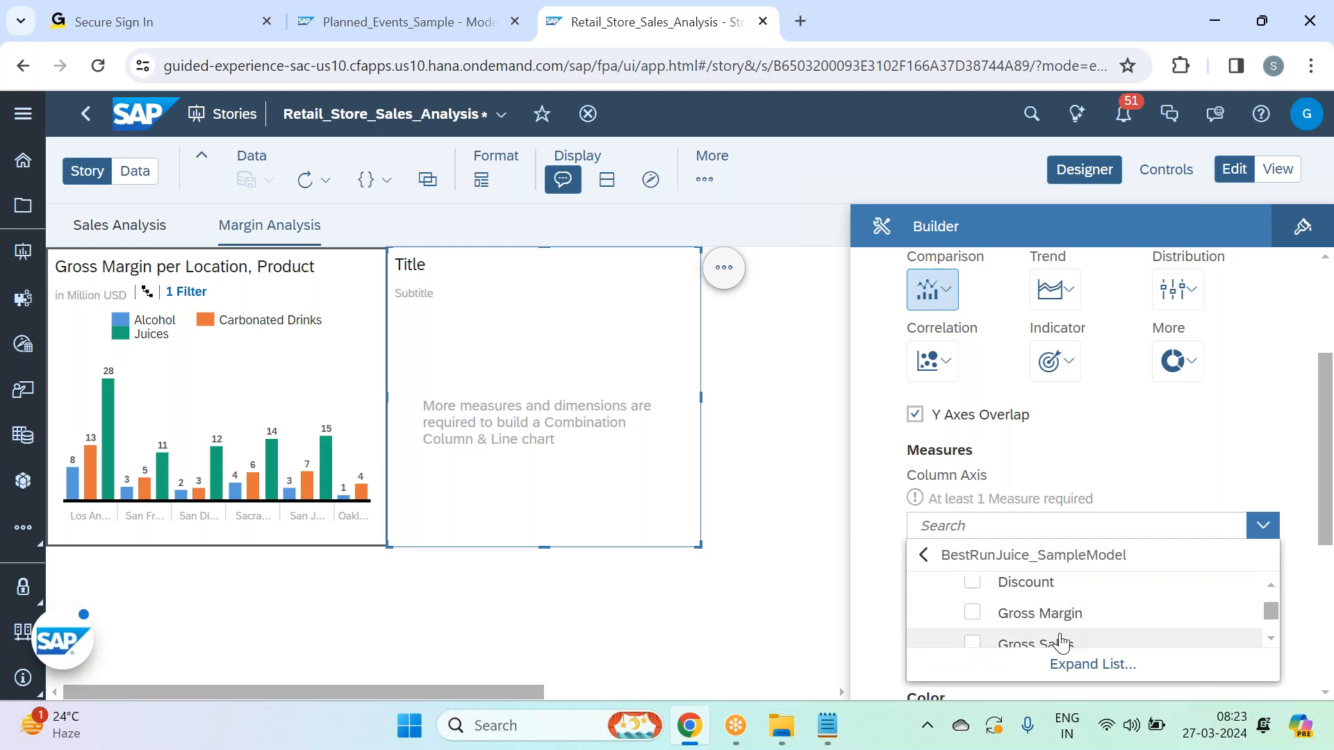
click(1072, 611)
click(1160, 470)
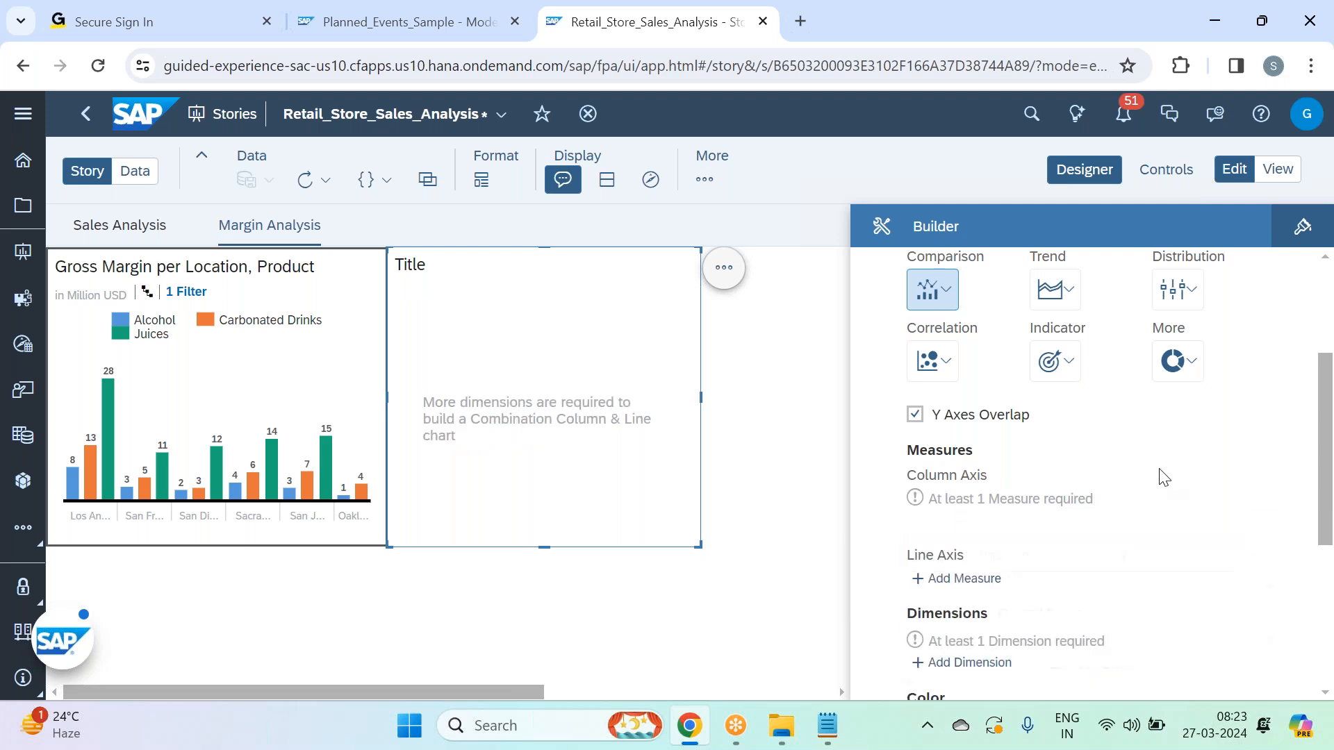
Add the No of Events for 2016 measure from Planned_Events_Sample to the chart's line axis.
click(972, 591)
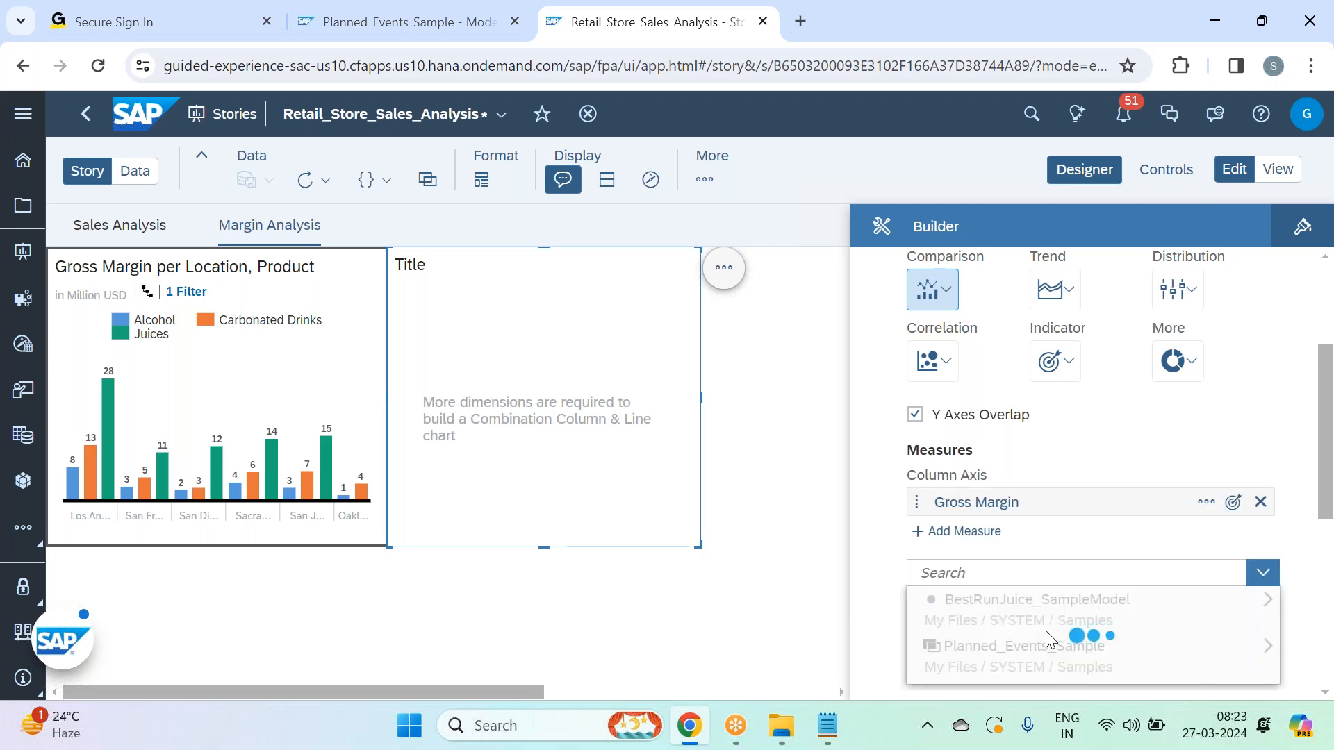
click(973, 643)
click(977, 603)
click(1194, 410)
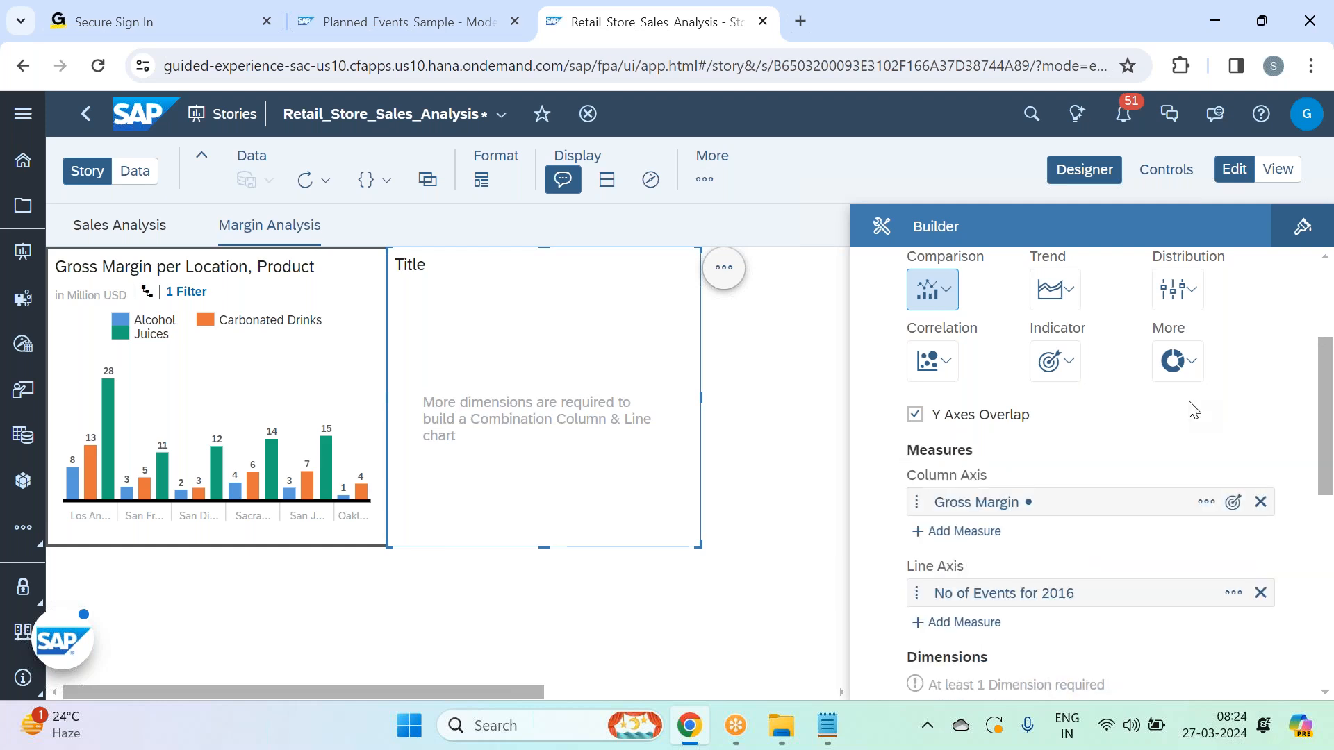
Add the linked Location dimension from BestRunJuice_SampleModel to the combination chart.
scroll(1188, 403, down, 3)
click(962, 498)
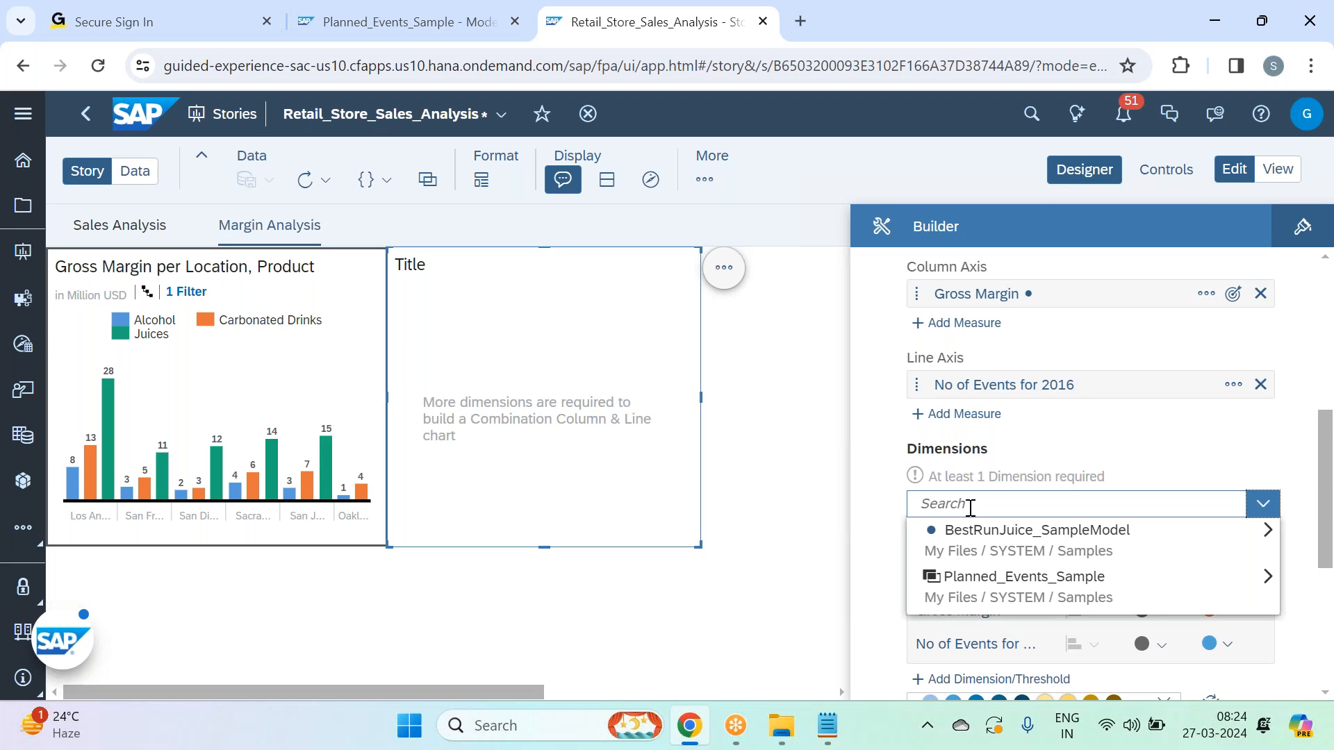
click(1000, 549)
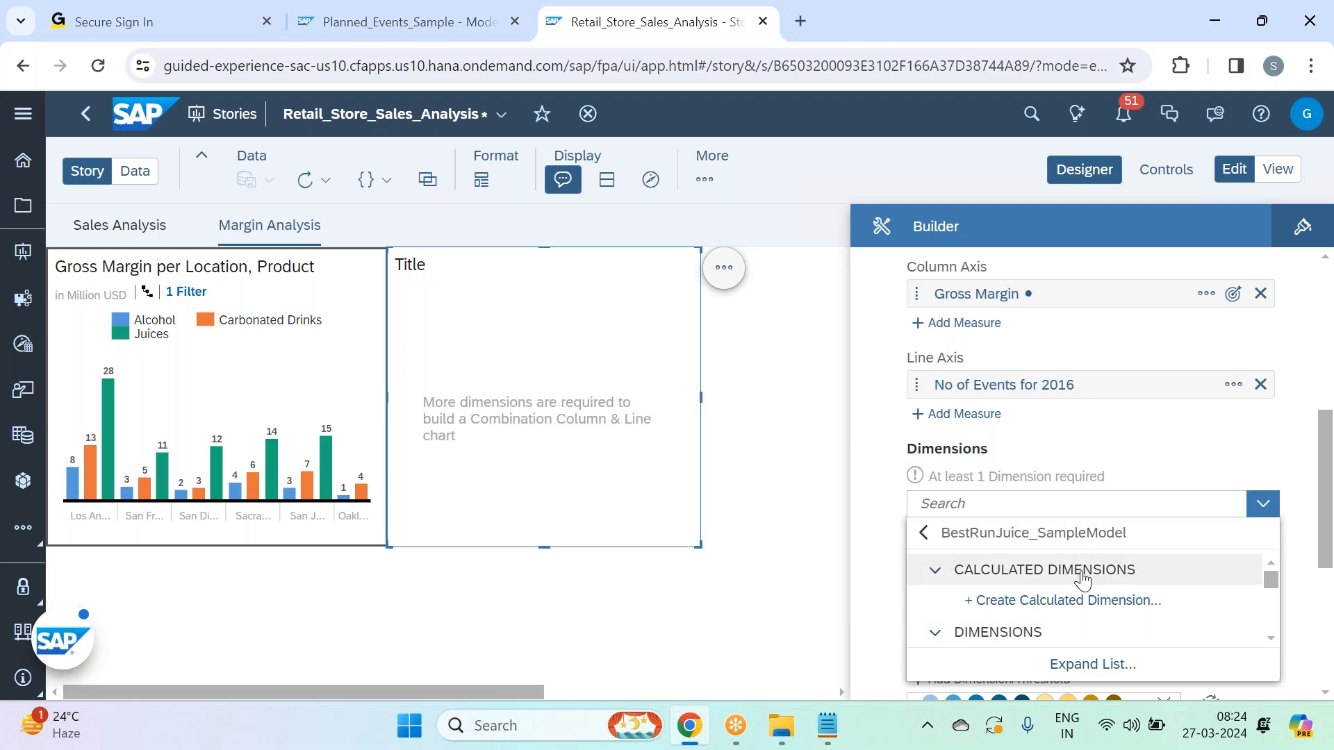
scroll(1087, 623, down, 2)
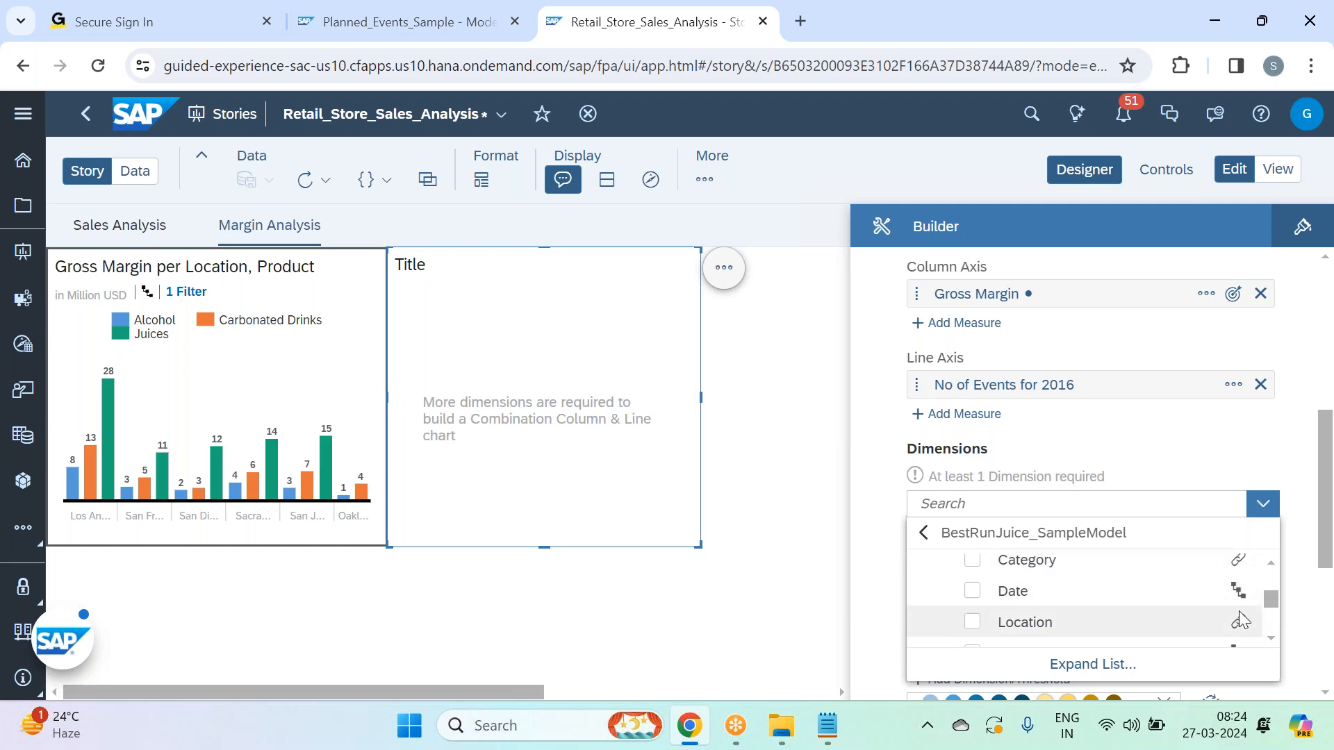
click(1093, 611)
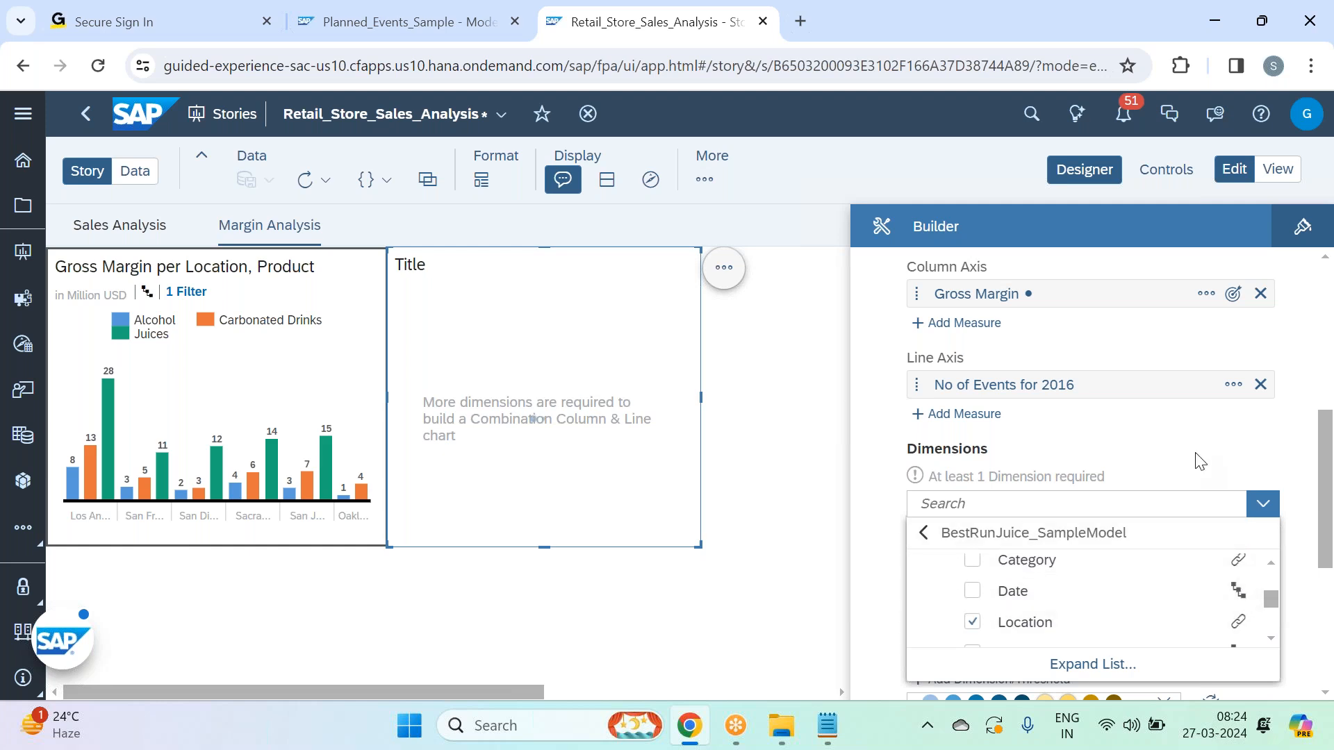
click(1200, 462)
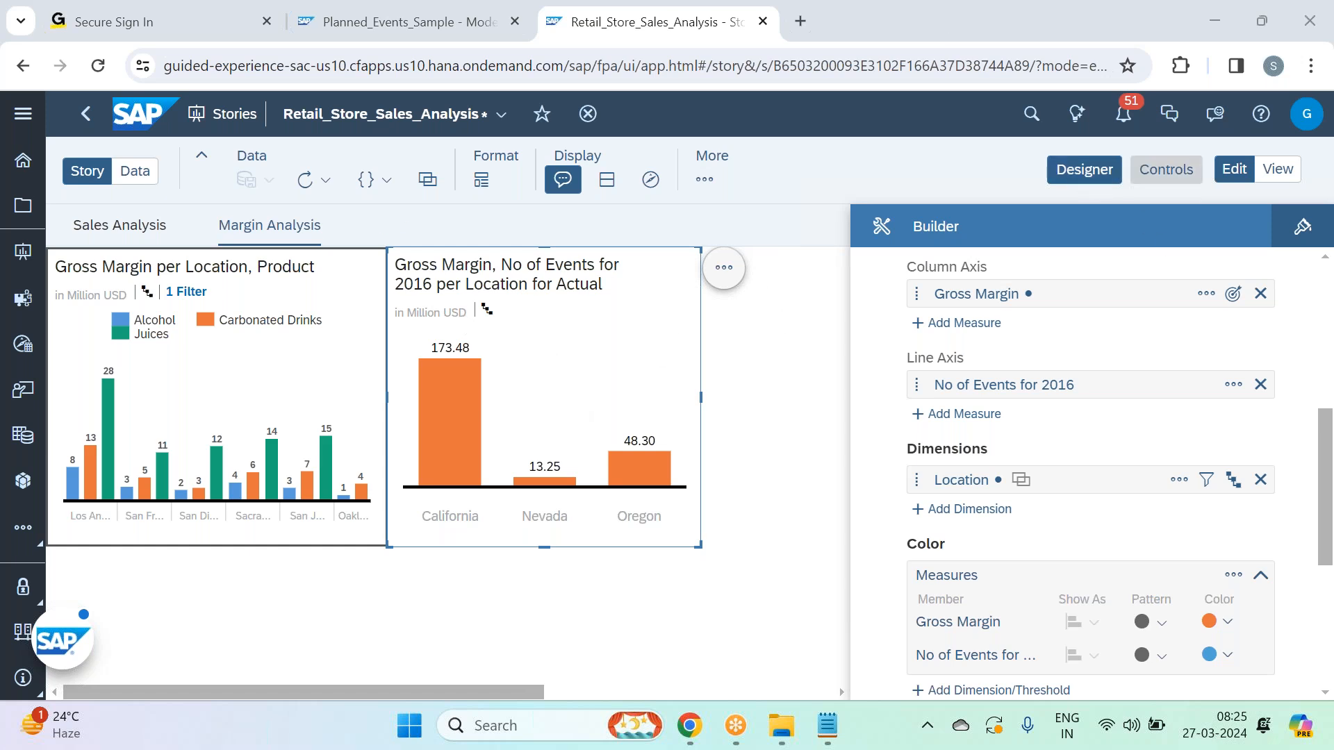
Close the chart's design settings and save the story.
click(1091, 168)
click(196, 156)
click(248, 158)
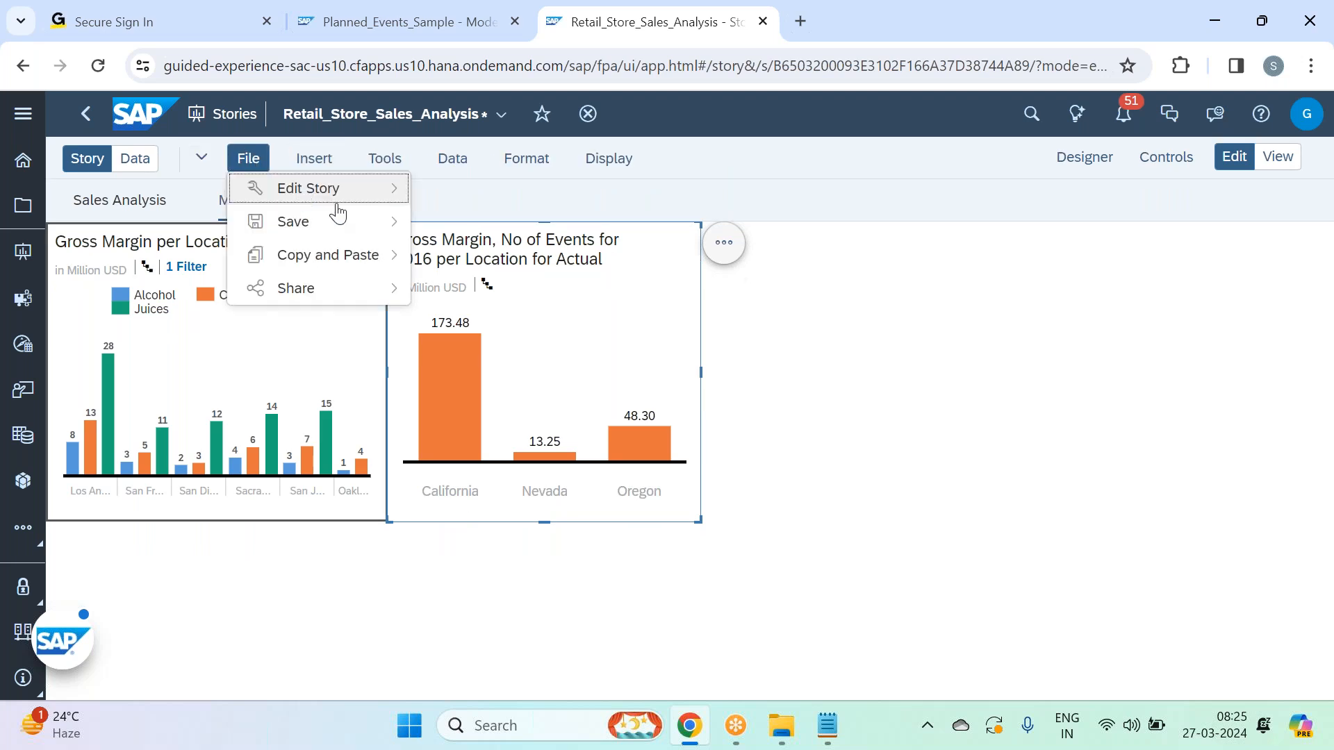
mouse_move(357, 222)
click(494, 218)
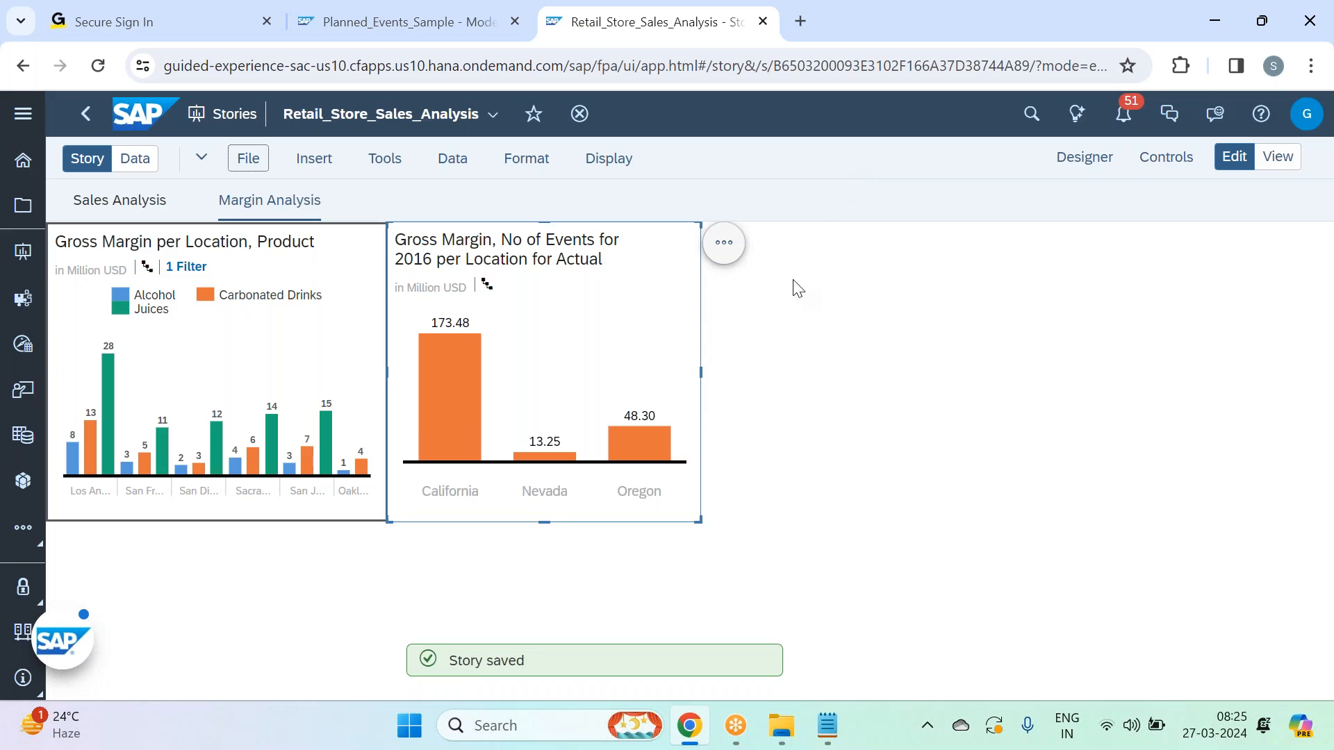
Give the Gross Margin and No of Events combination chart all borders with a line width of 2, and close its design settings.
click(1070, 164)
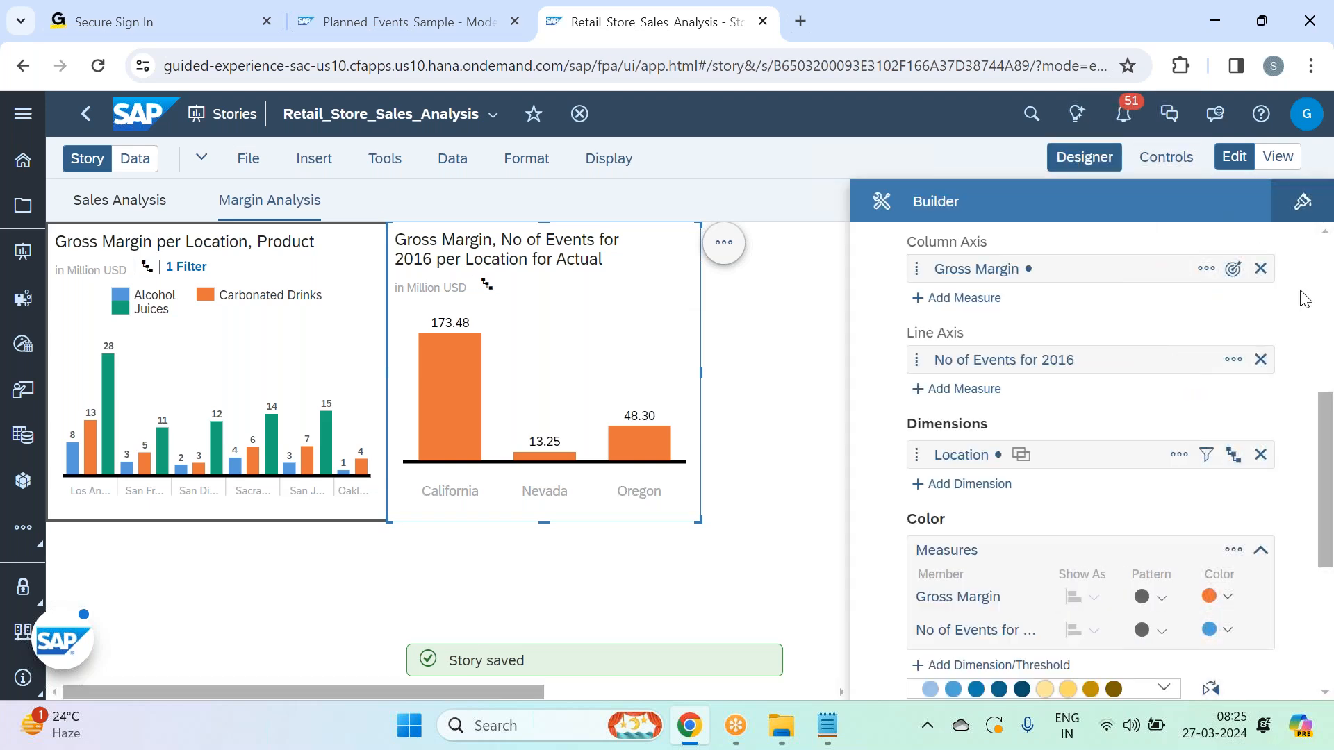
click(1292, 209)
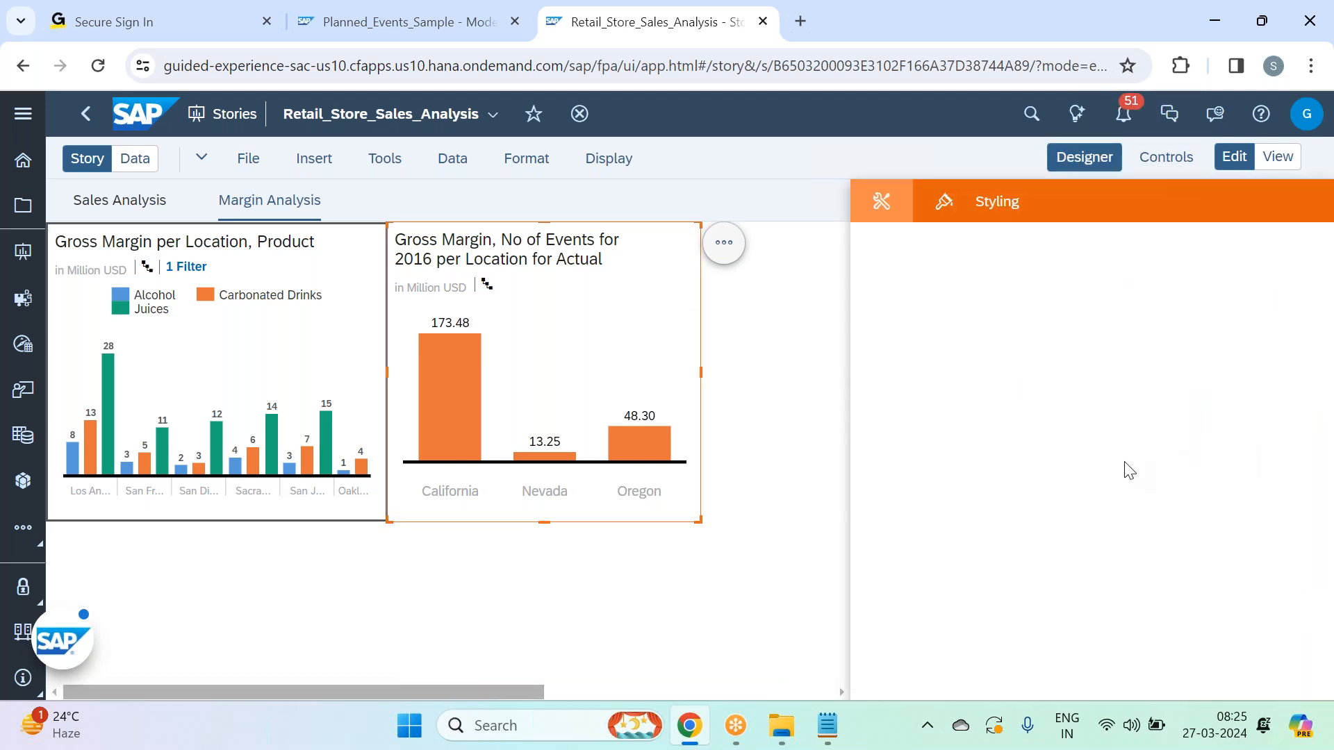
click(1271, 483)
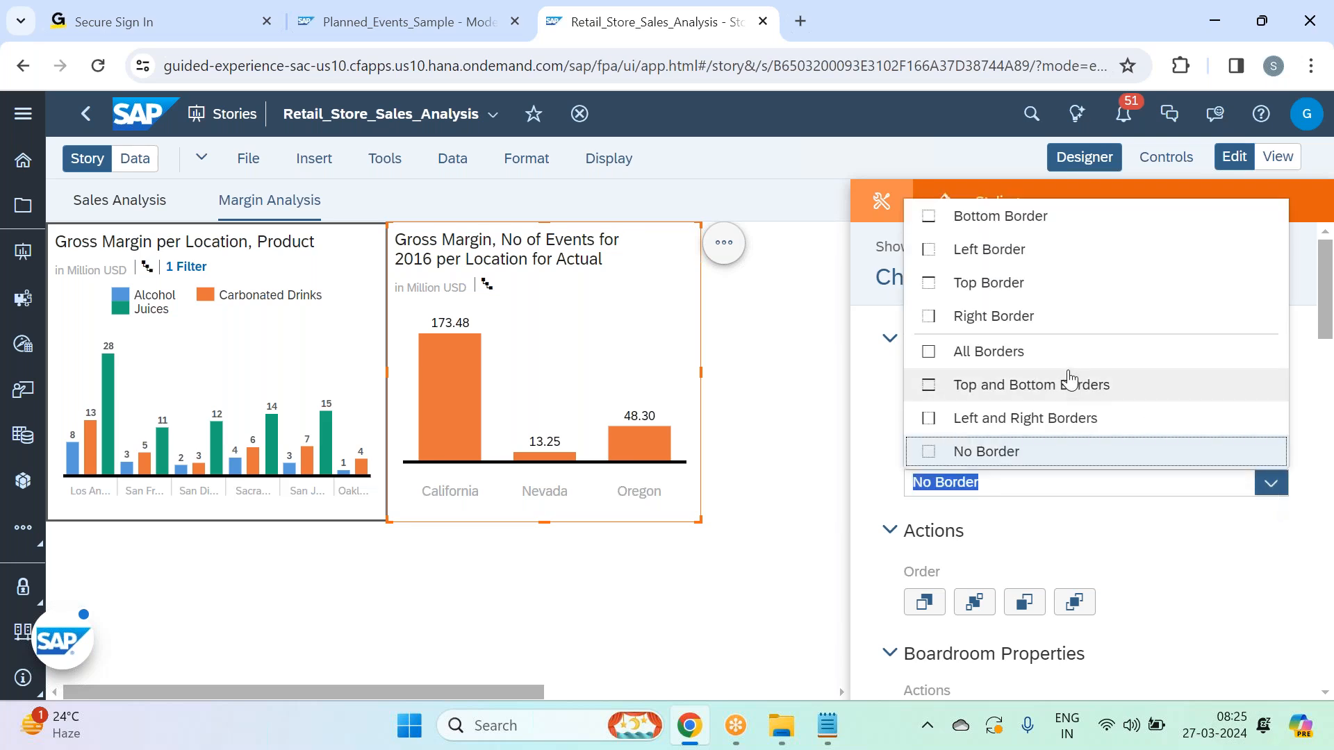
click(1046, 359)
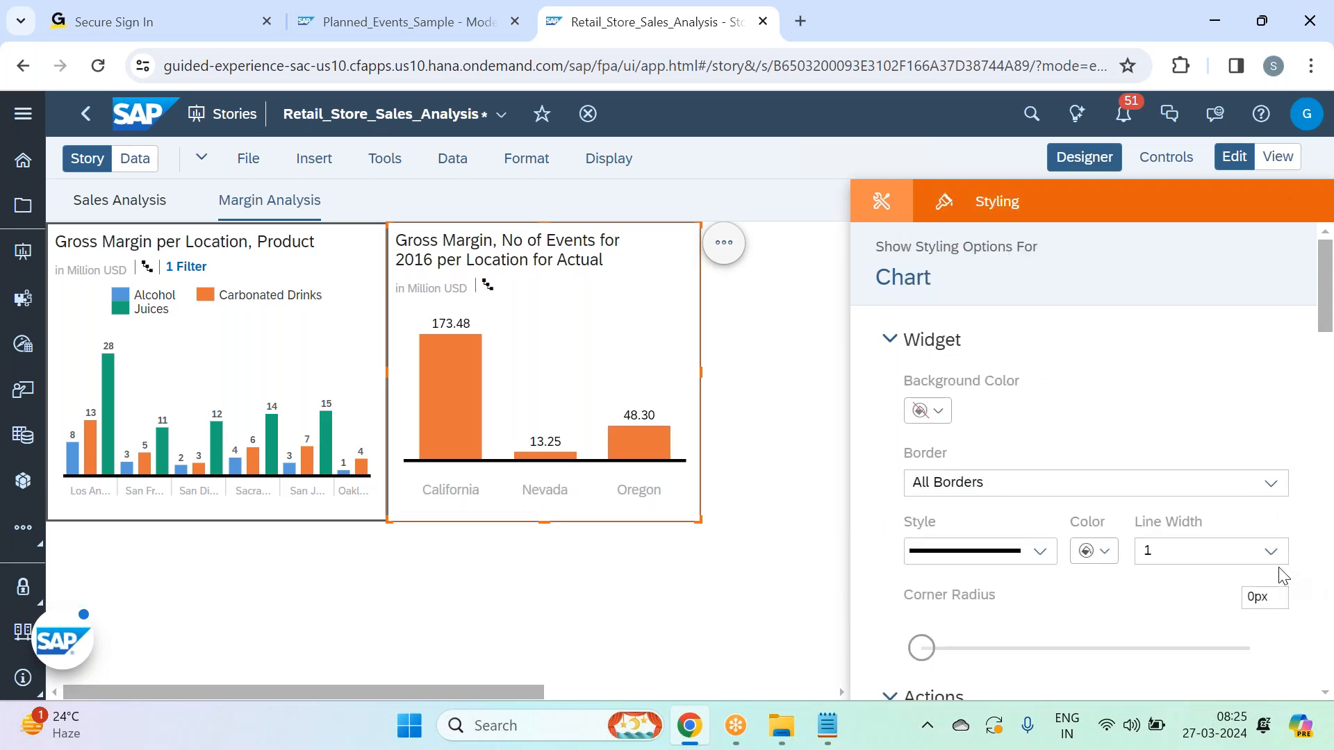
click(1271, 551)
click(1199, 324)
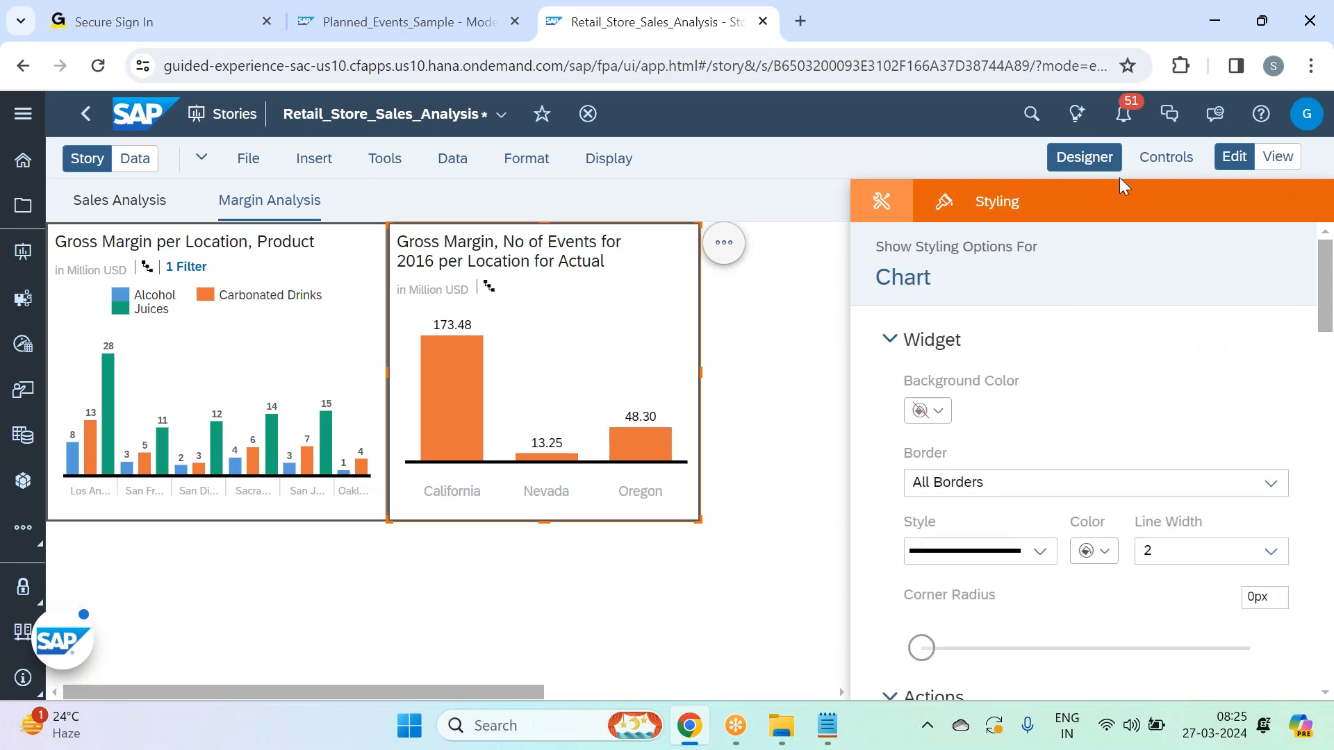
click(1107, 160)
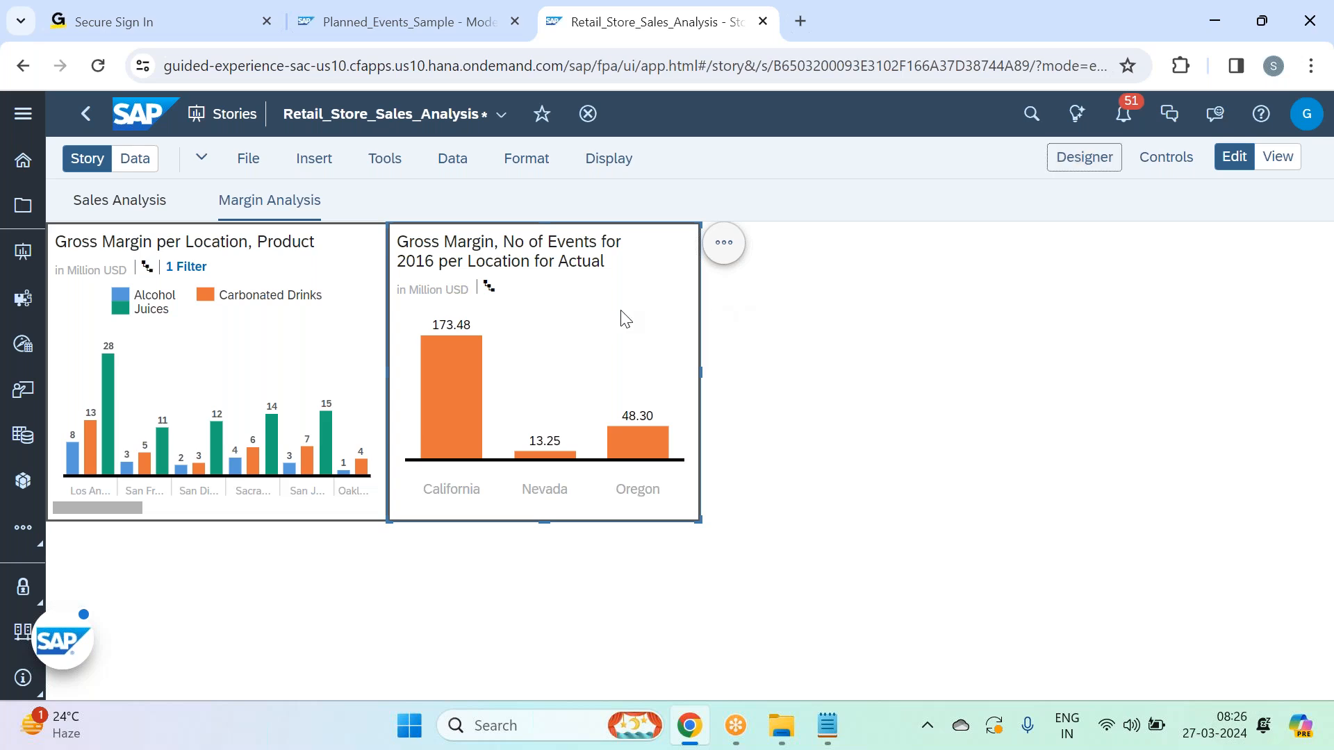
Try the Intersecting data only link type for Planned_Events_Sample in the combination chart, and restore All primary data.
click(1095, 155)
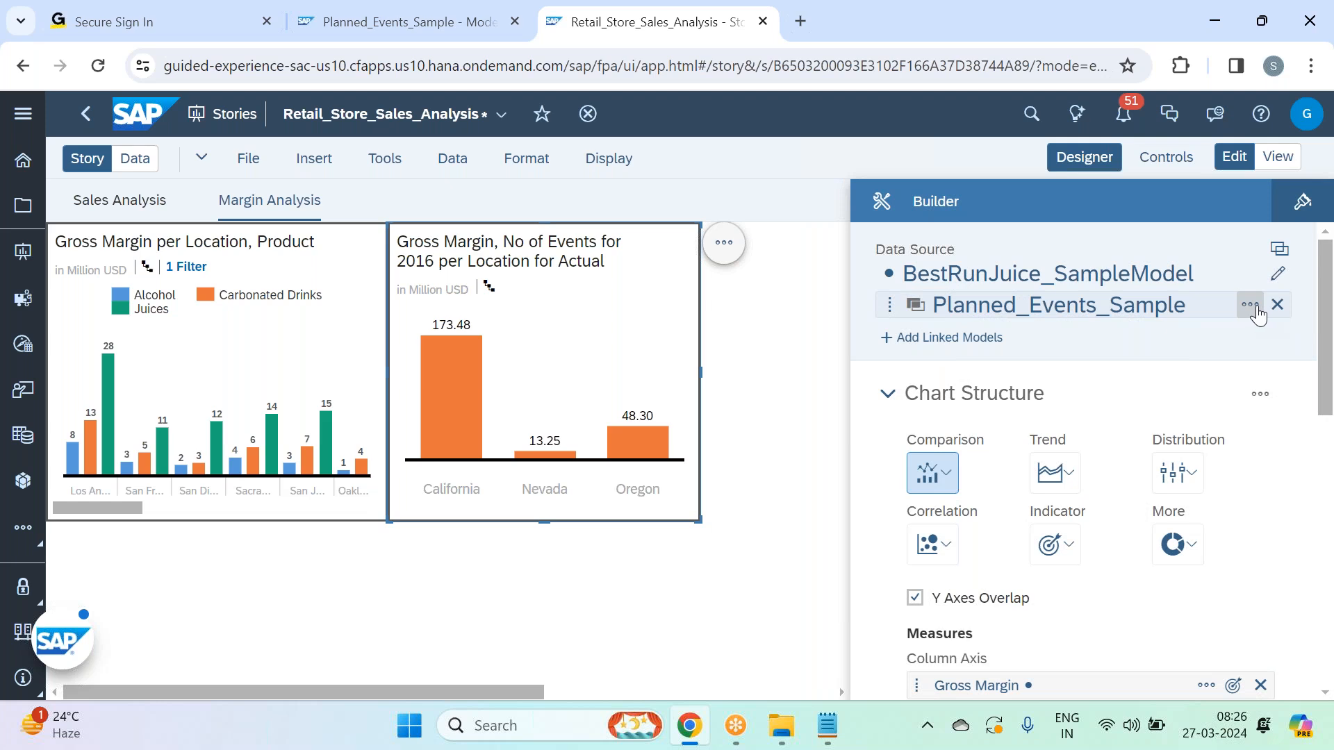
click(1251, 305)
mouse_move(1188, 336)
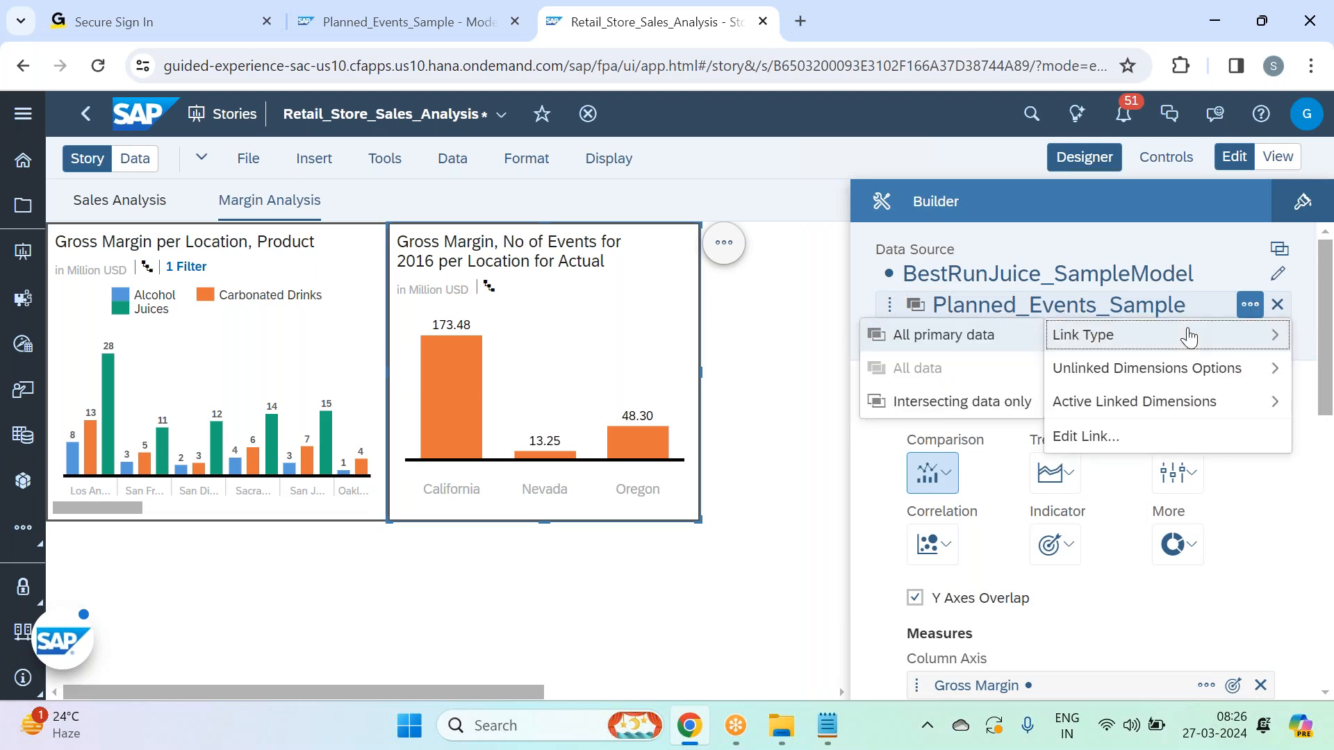
click(928, 403)
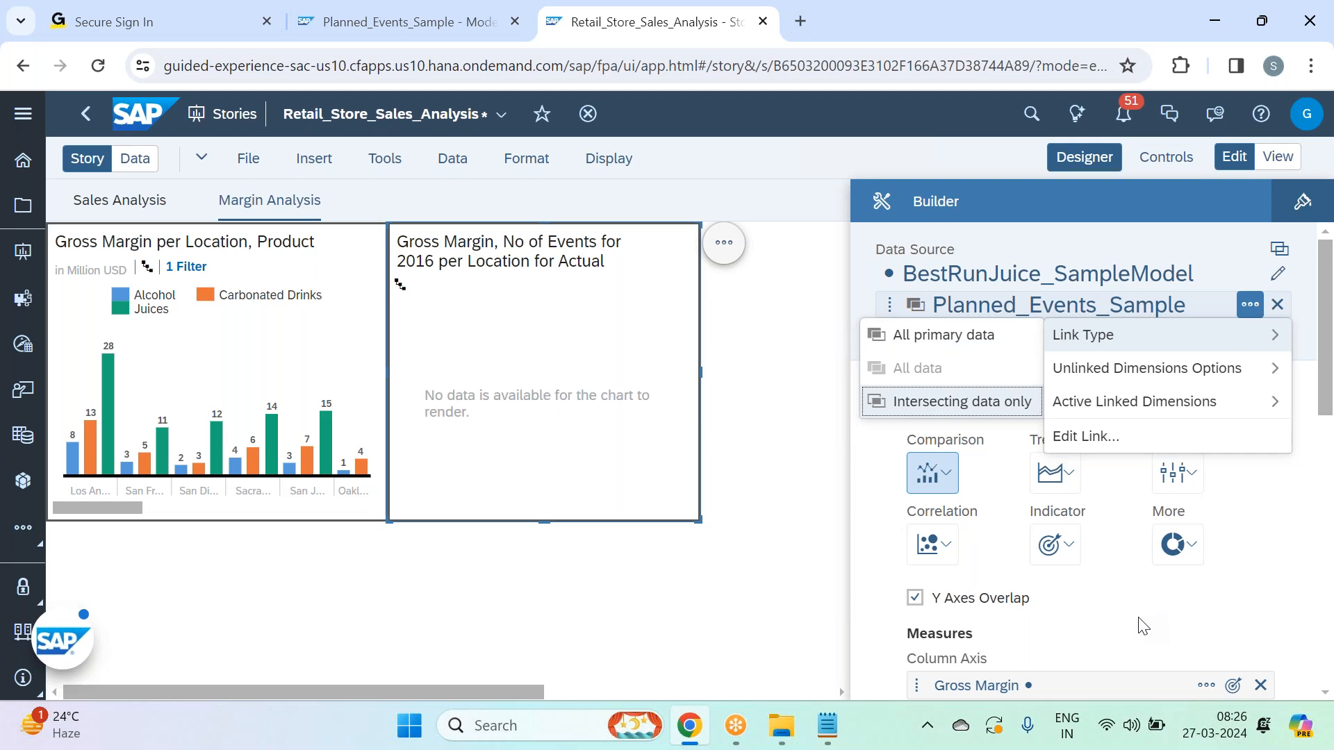
click(957, 329)
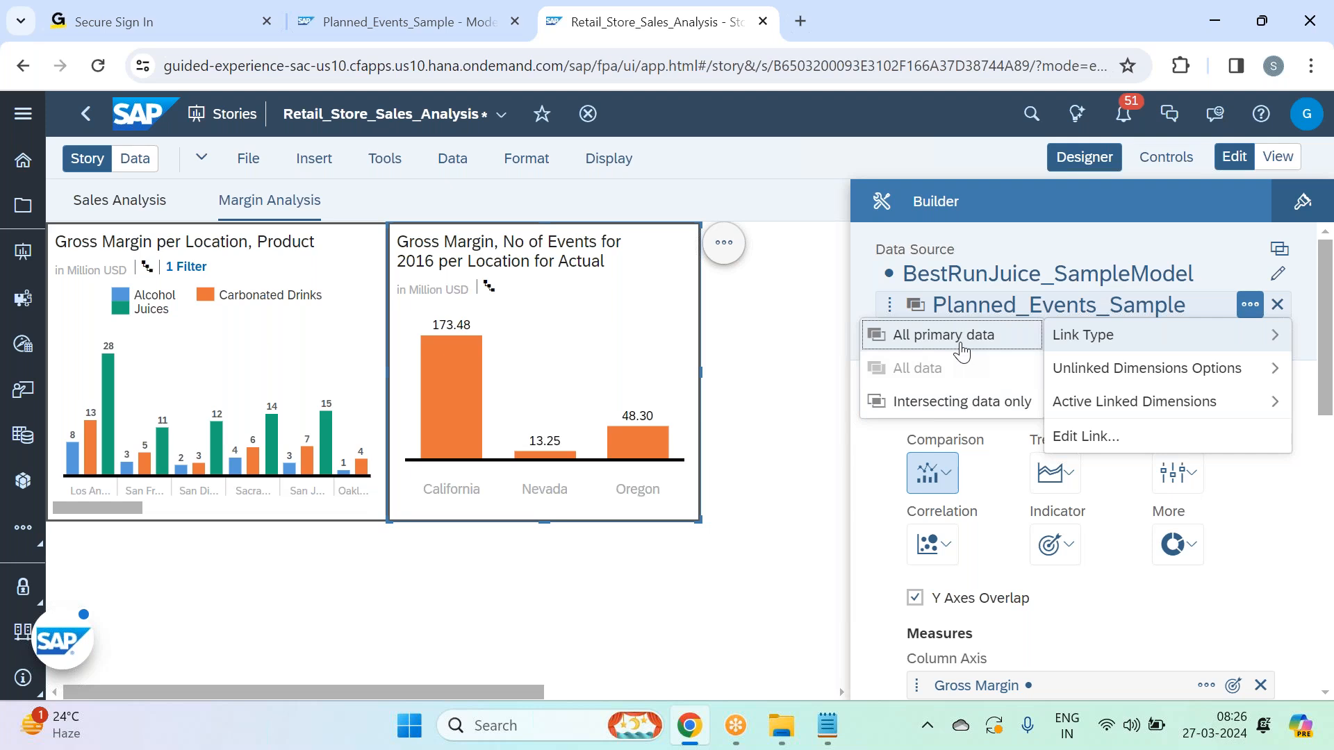
click(887, 401)
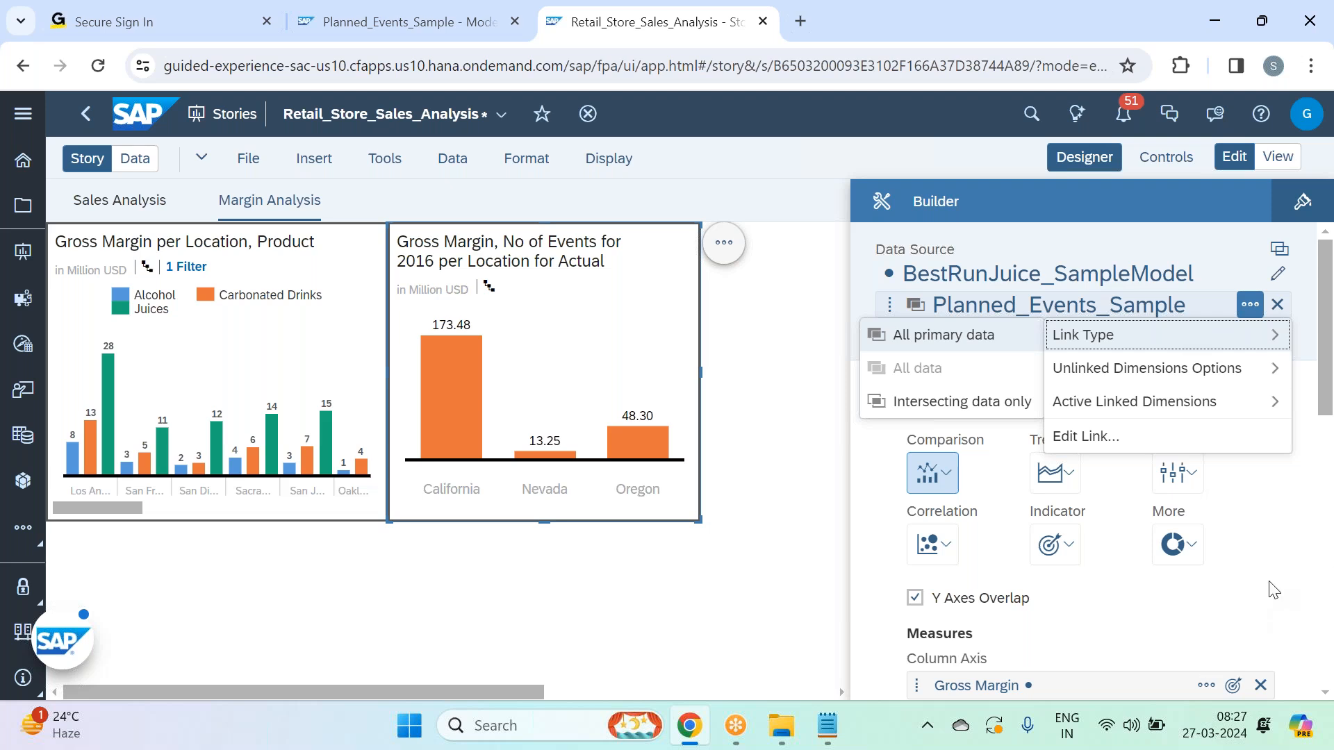
click(499, 334)
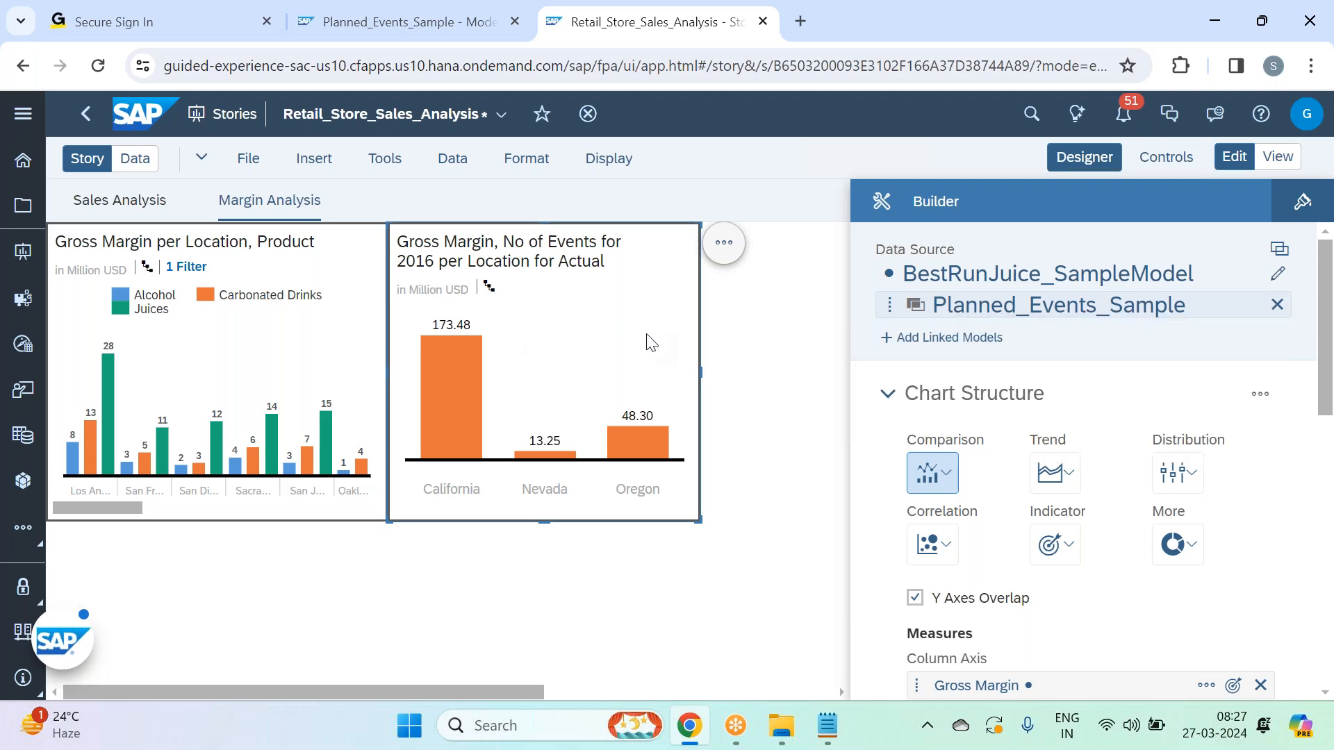
click(1077, 158)
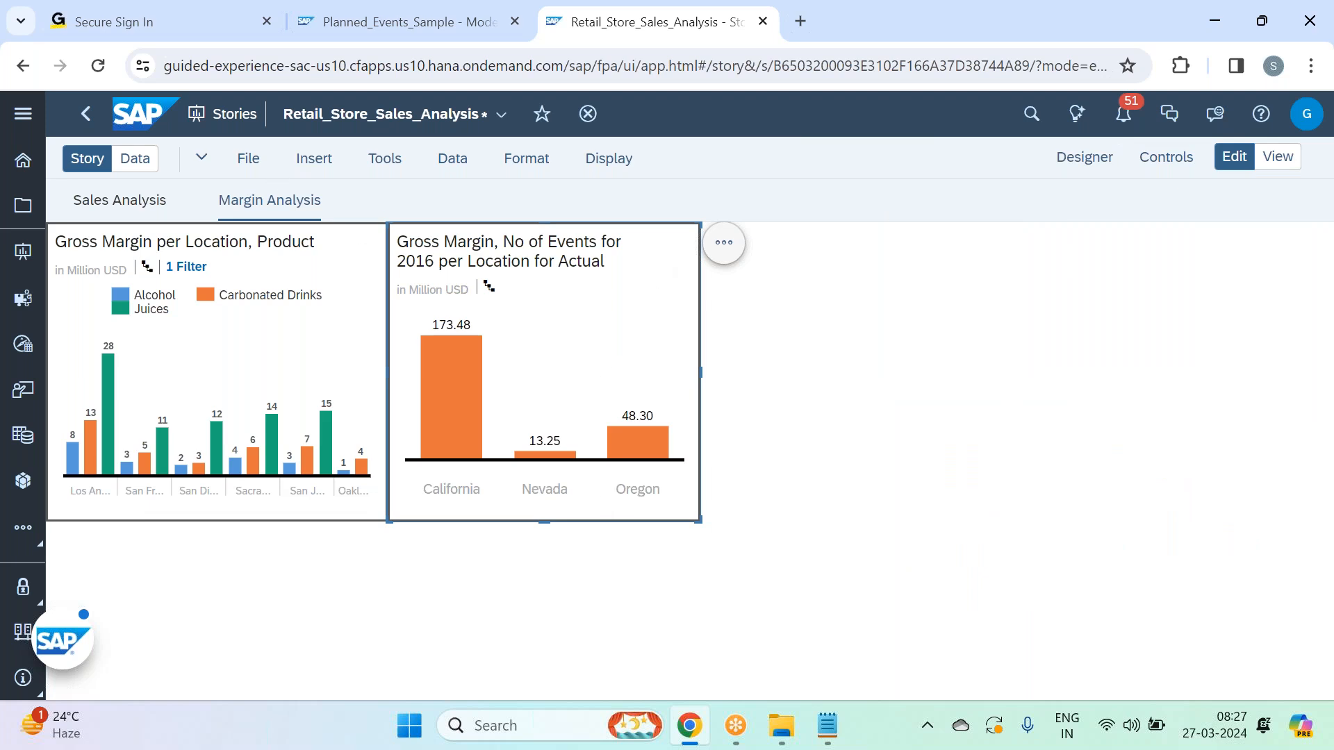
Save the Retail_Store_Sales_Analysis story.
click(248, 159)
mouse_move(379, 224)
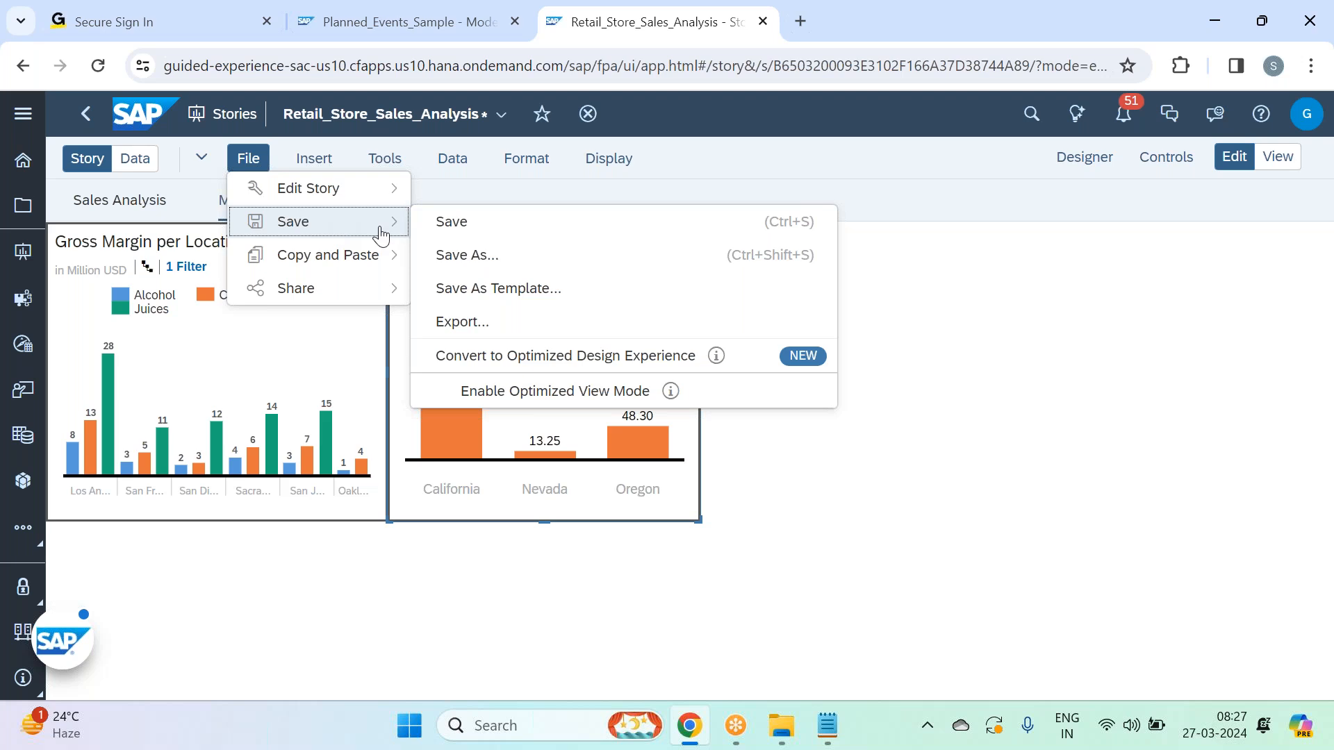
click(514, 221)
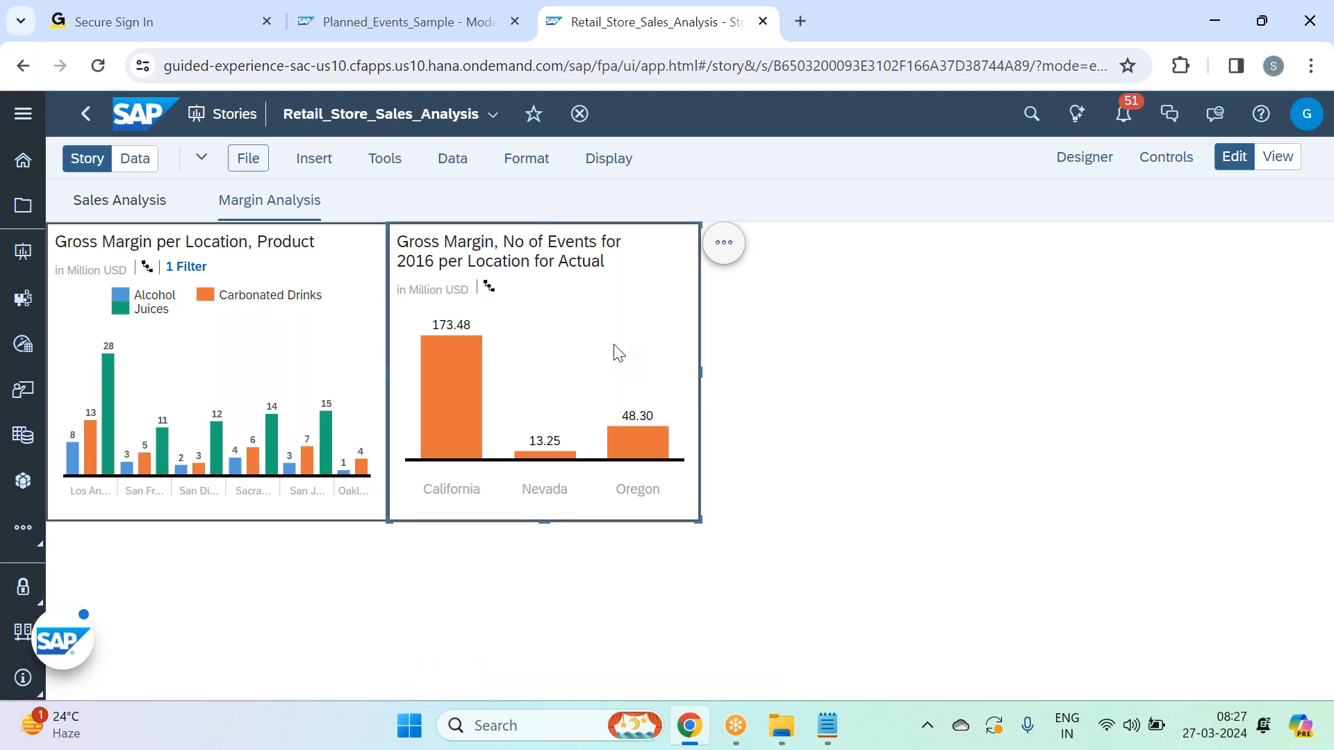
Switch to the Notepad course notes, review the Session 5 topics from Adding Multiple Models onward, and return to the story in Chrome.
click(829, 724)
scroll(209, 426, down, 3)
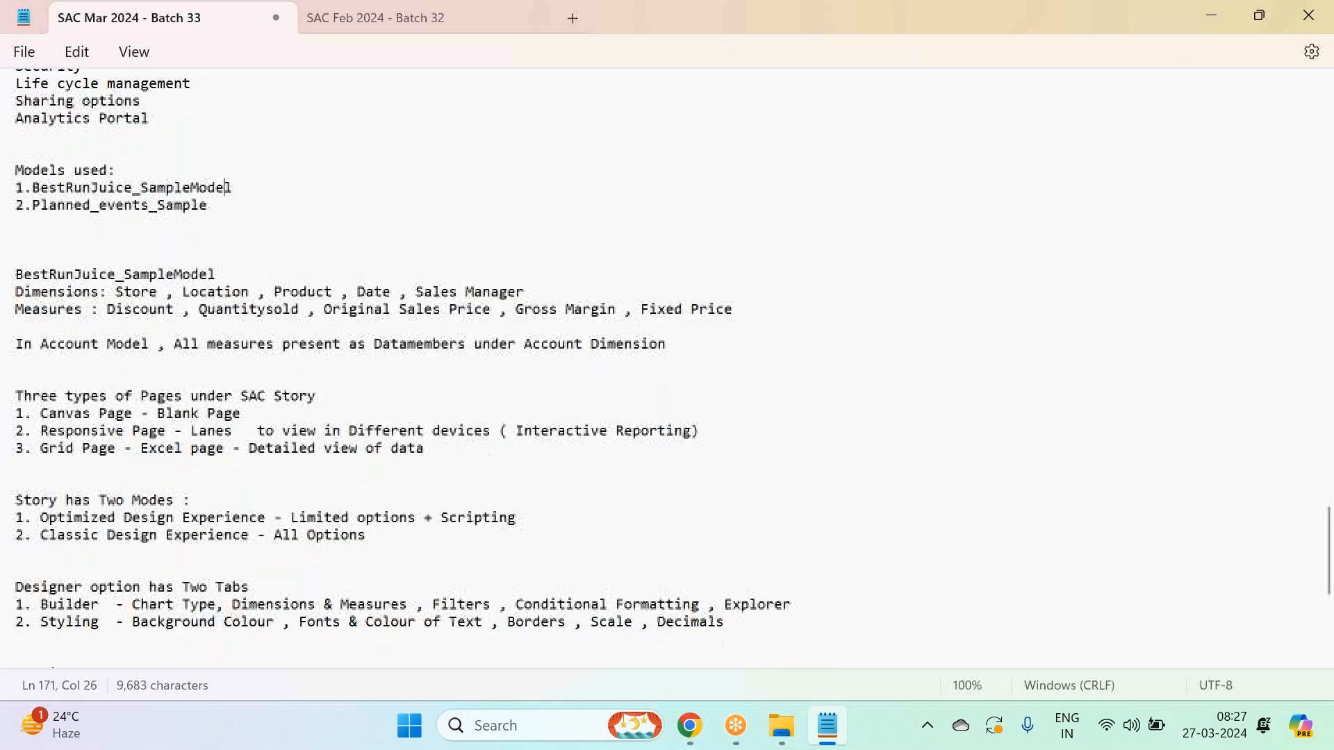
scroll(193, 482, down, 3)
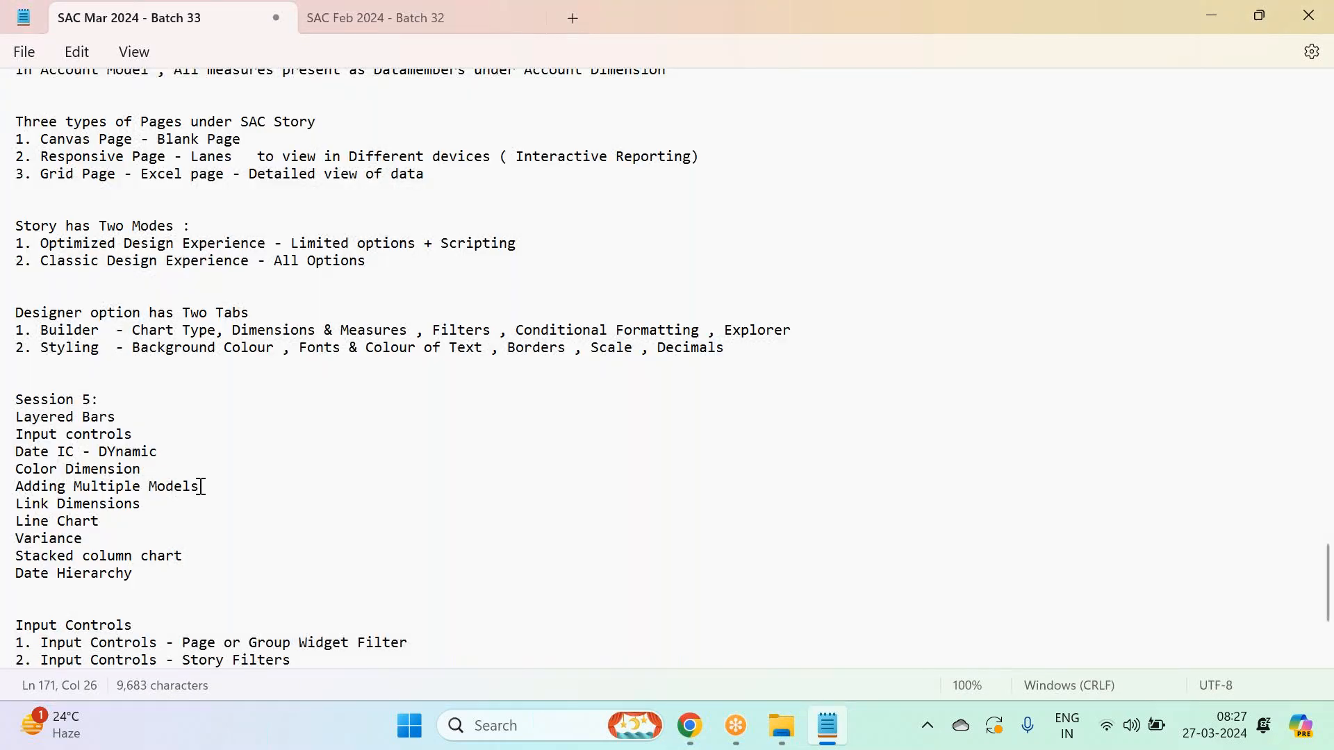
drag(141, 505, 13, 486)
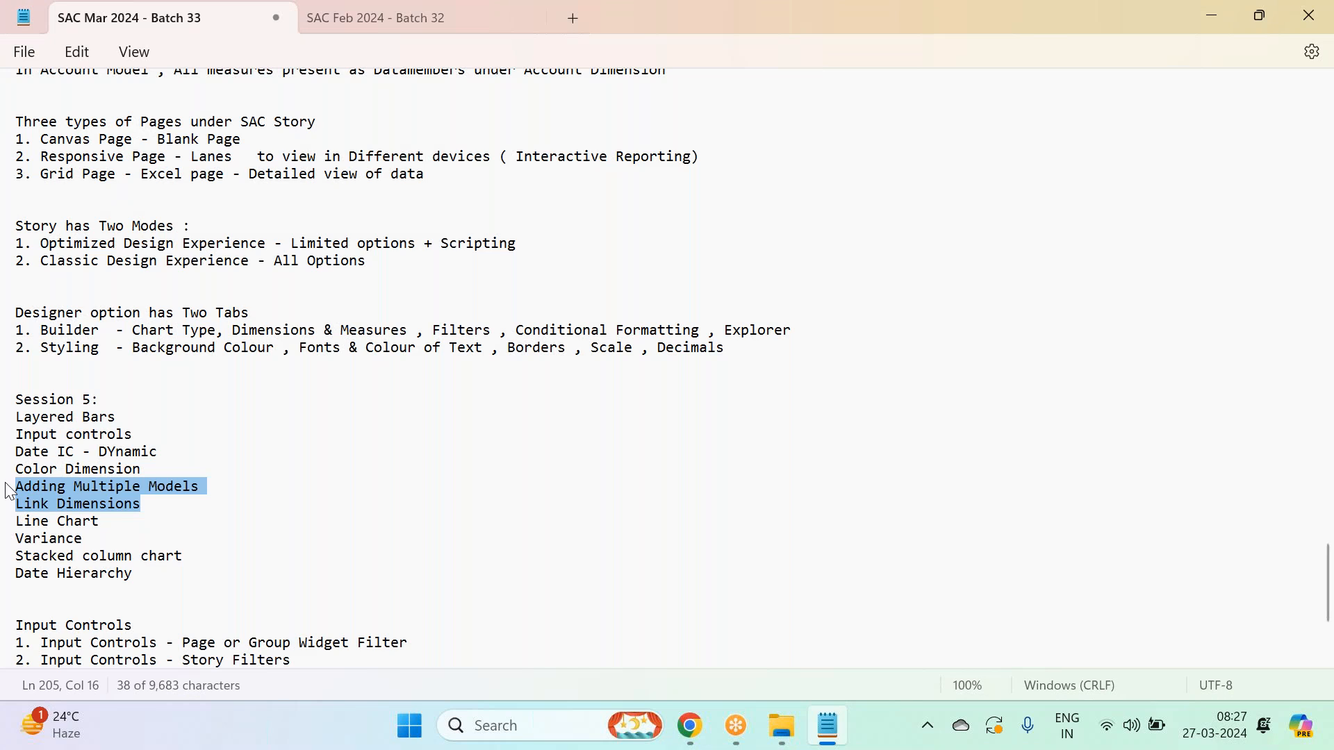
click(126, 520)
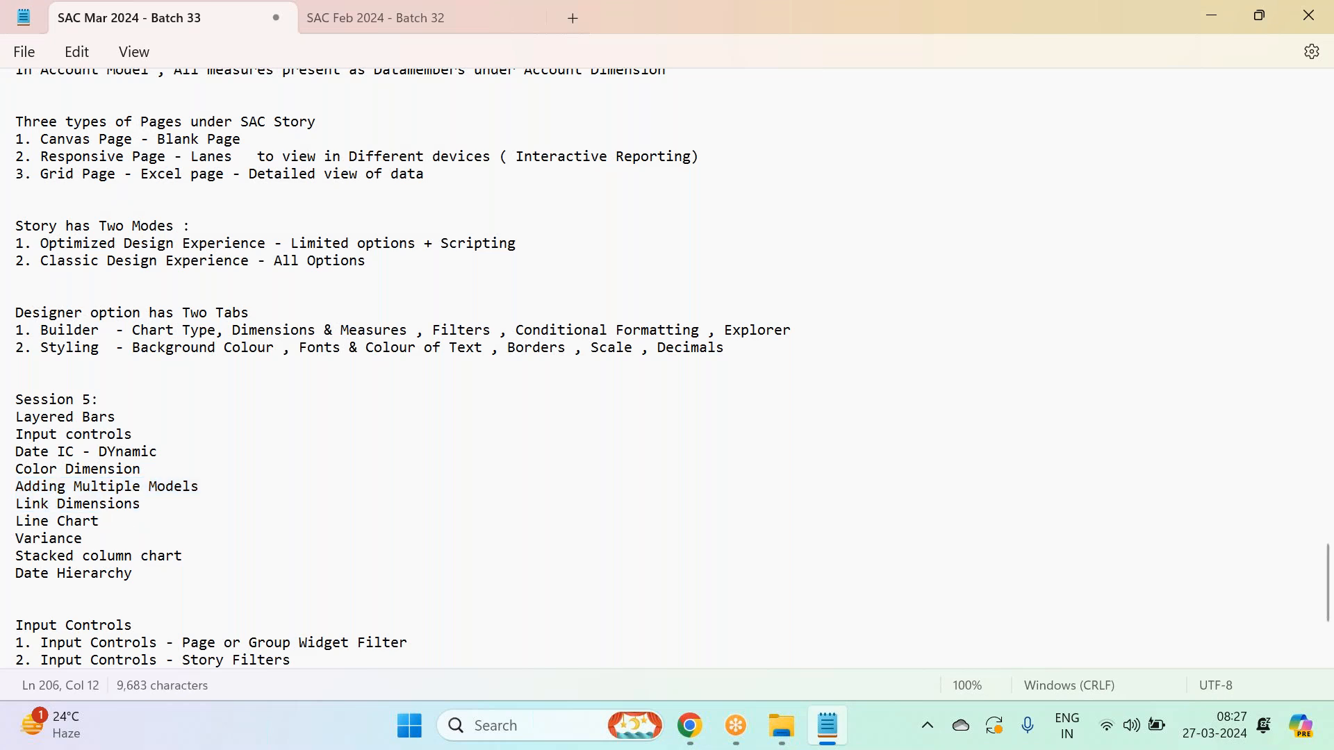
scroll(259, 497, down, 1)
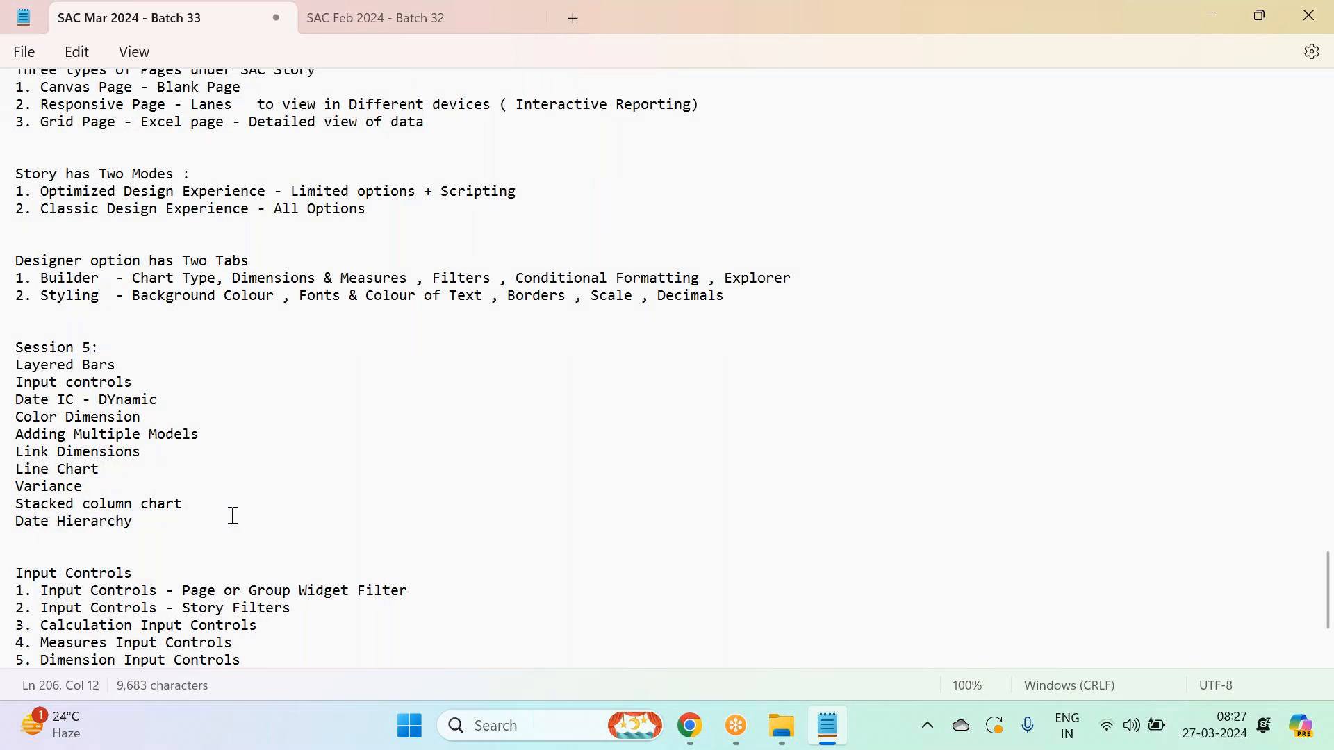
key(alt+Tab)
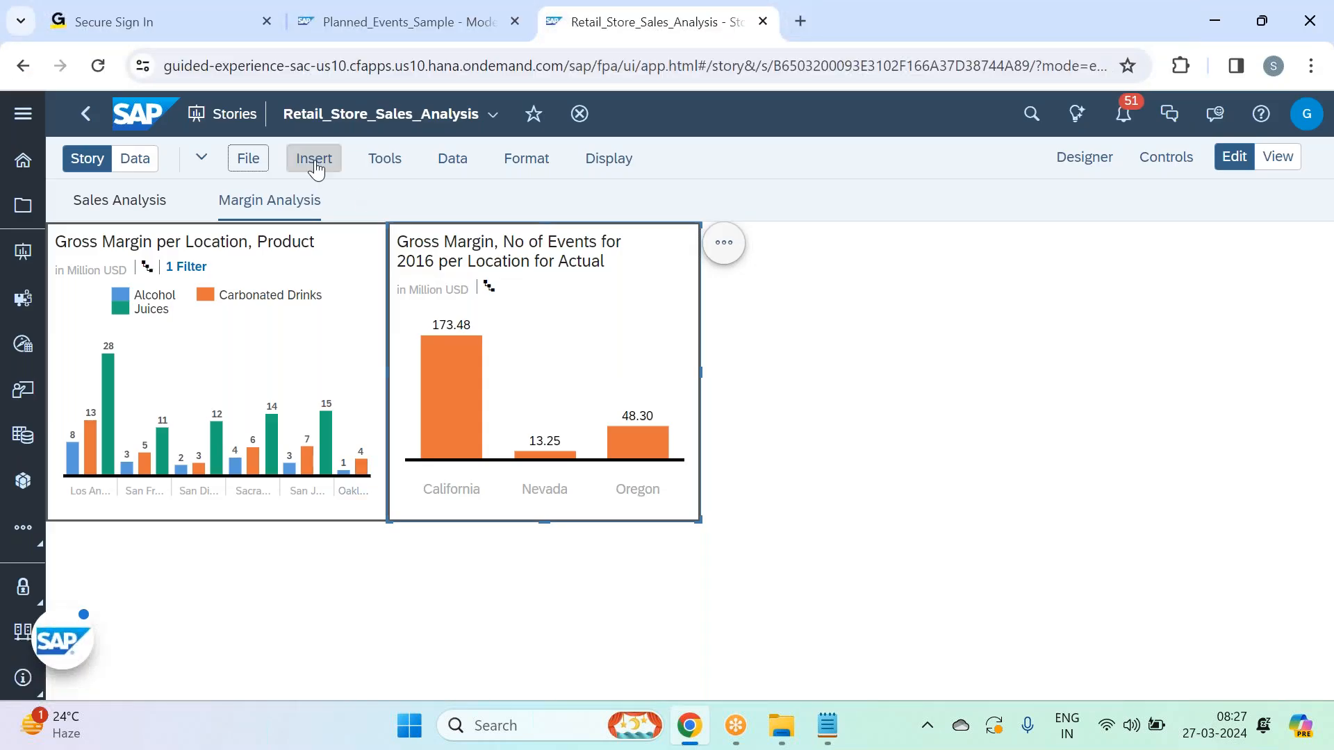
Insert a new chart on the Margin Analysis page and dismiss the Just Ask page.
click(312, 164)
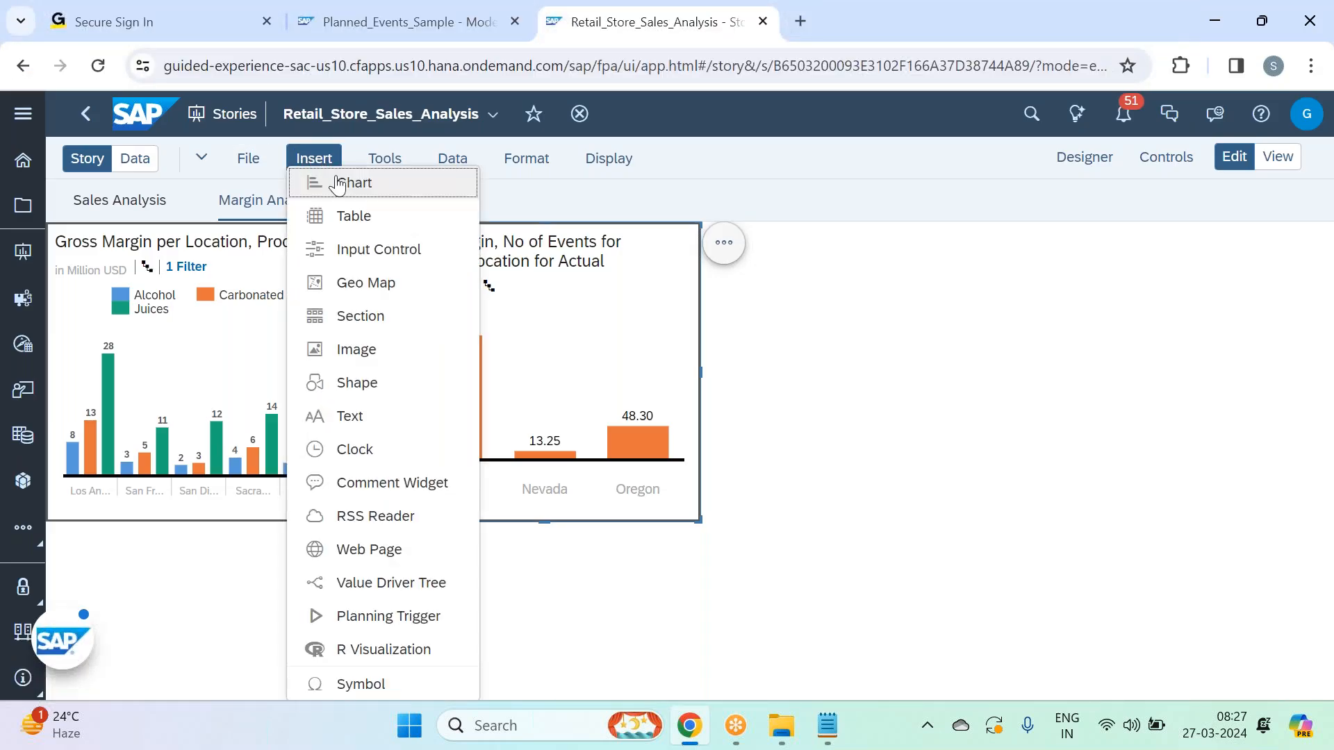
click(373, 193)
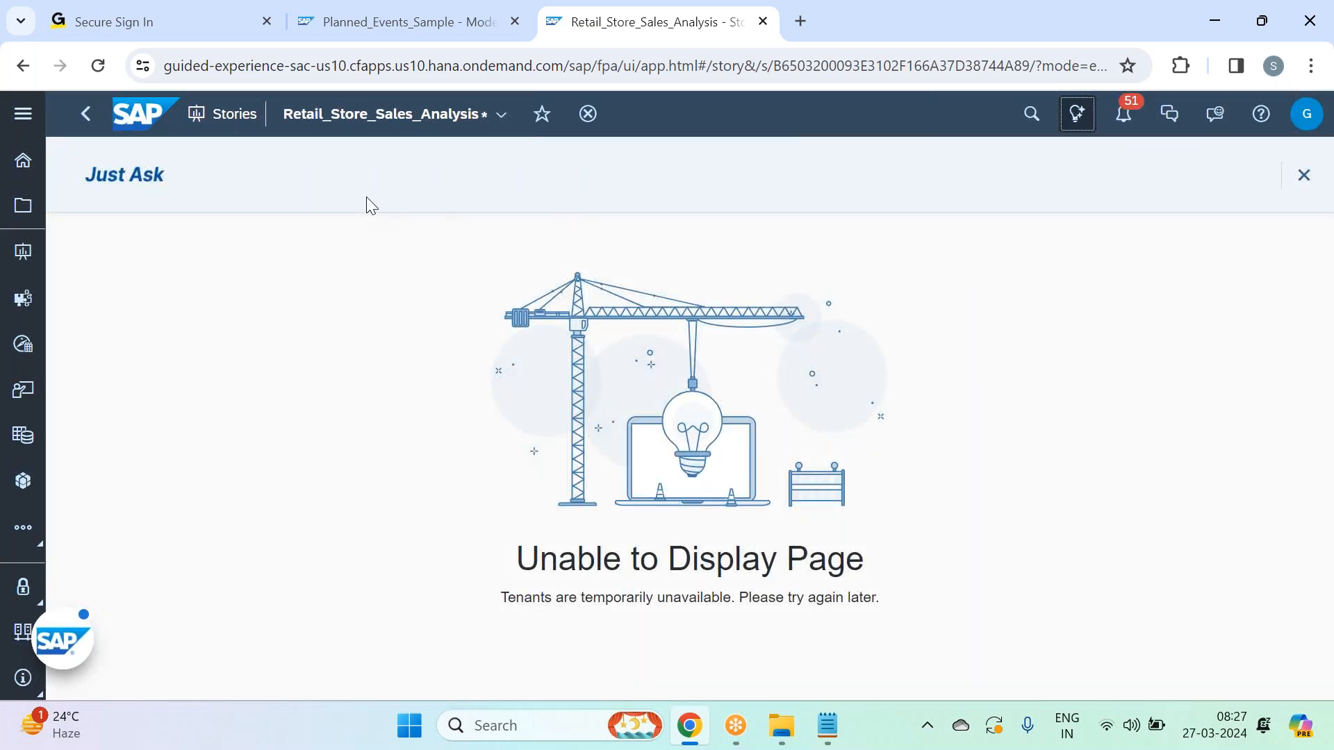
click(1305, 177)
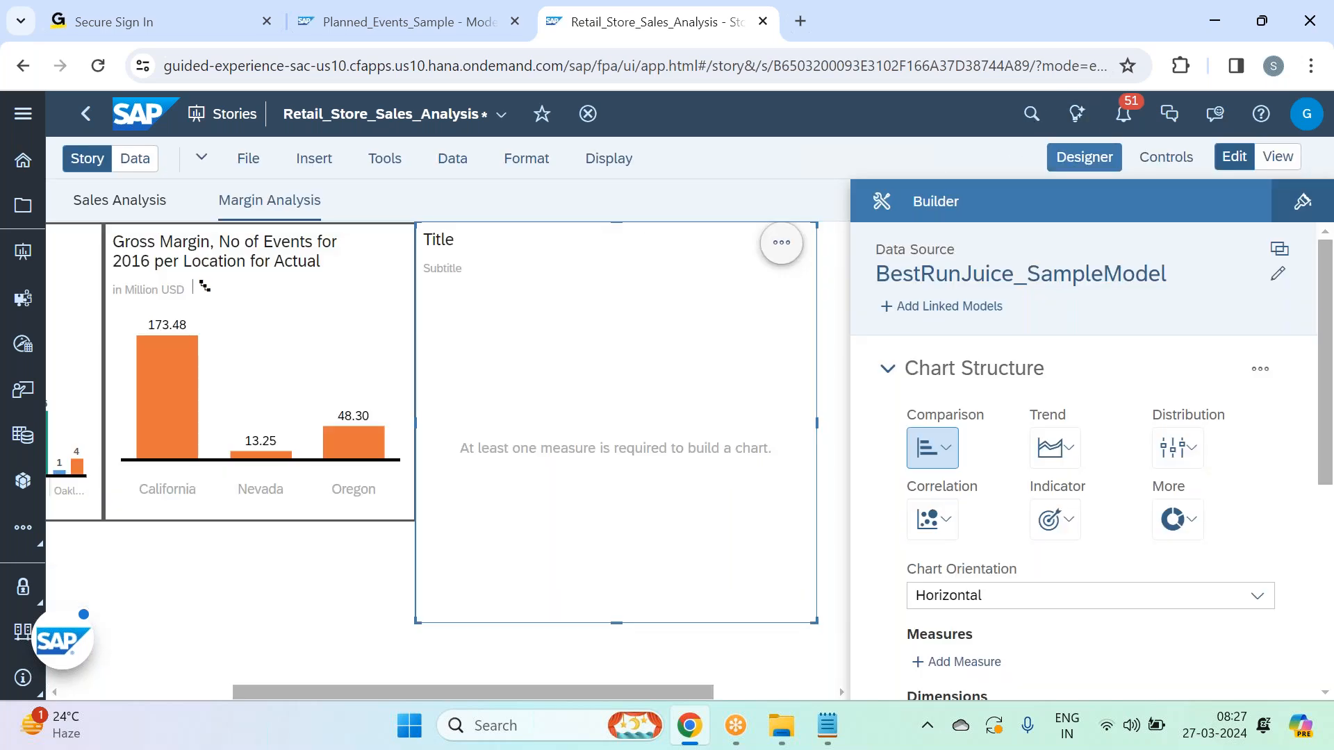
Place the empty chart directly below the Gross Margin per Location, Product chart, make it wider and shorter, and move the floating SAP button off it.
click(1098, 157)
drag(819, 369, 403, 199)
drag(295, 227, 215, 267)
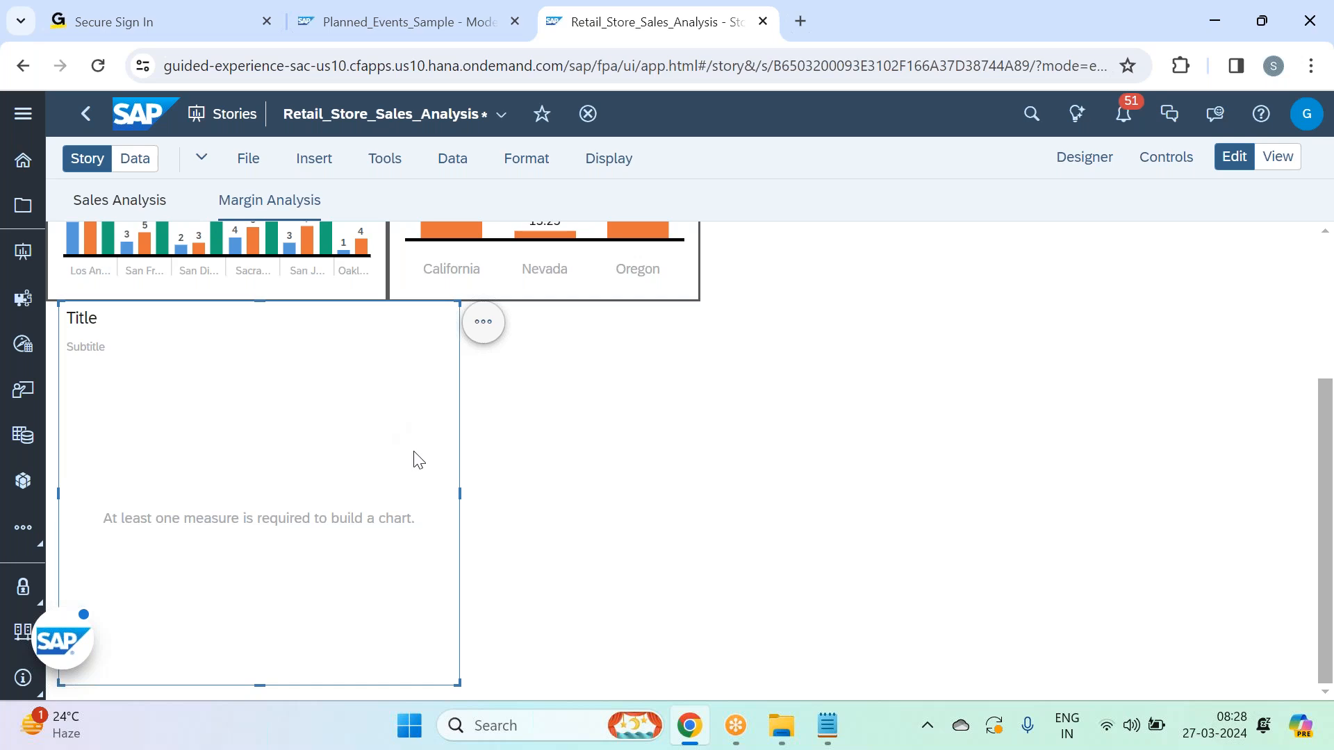
drag(457, 685, 465, 601)
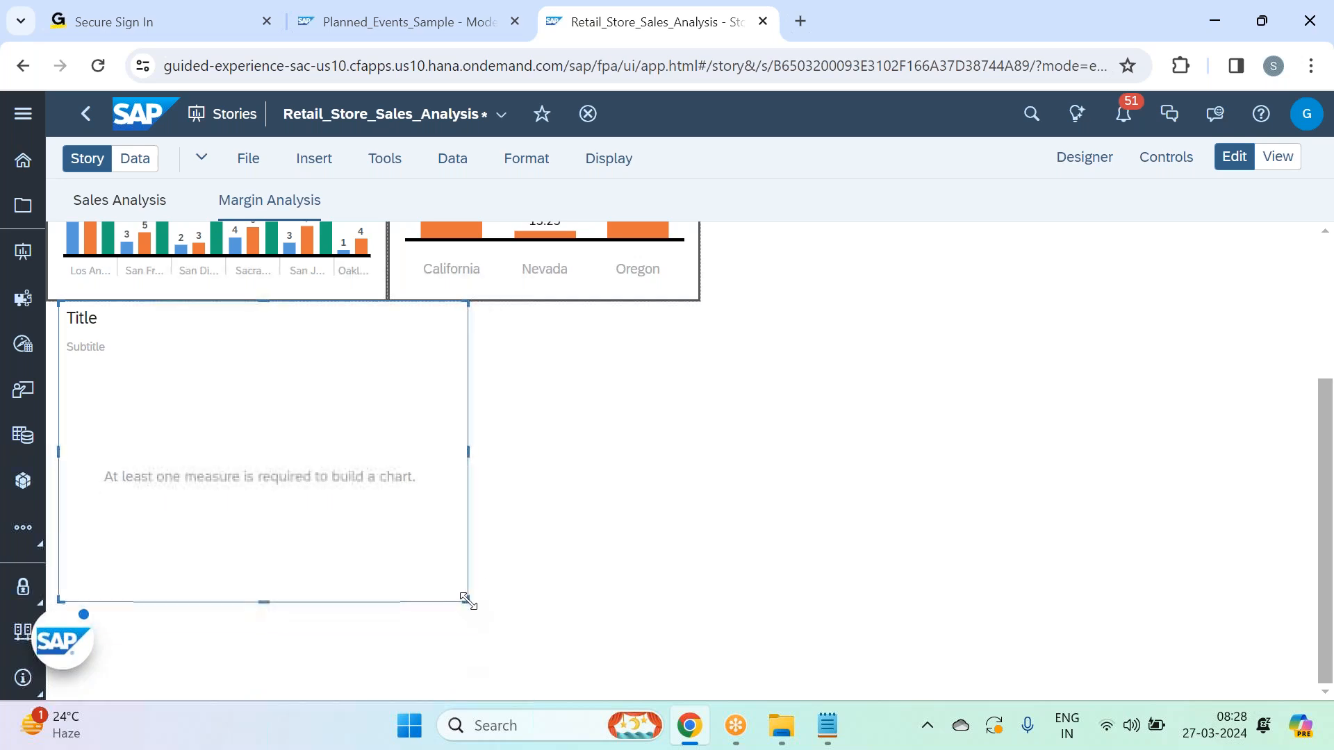
drag(59, 531, 48, 532)
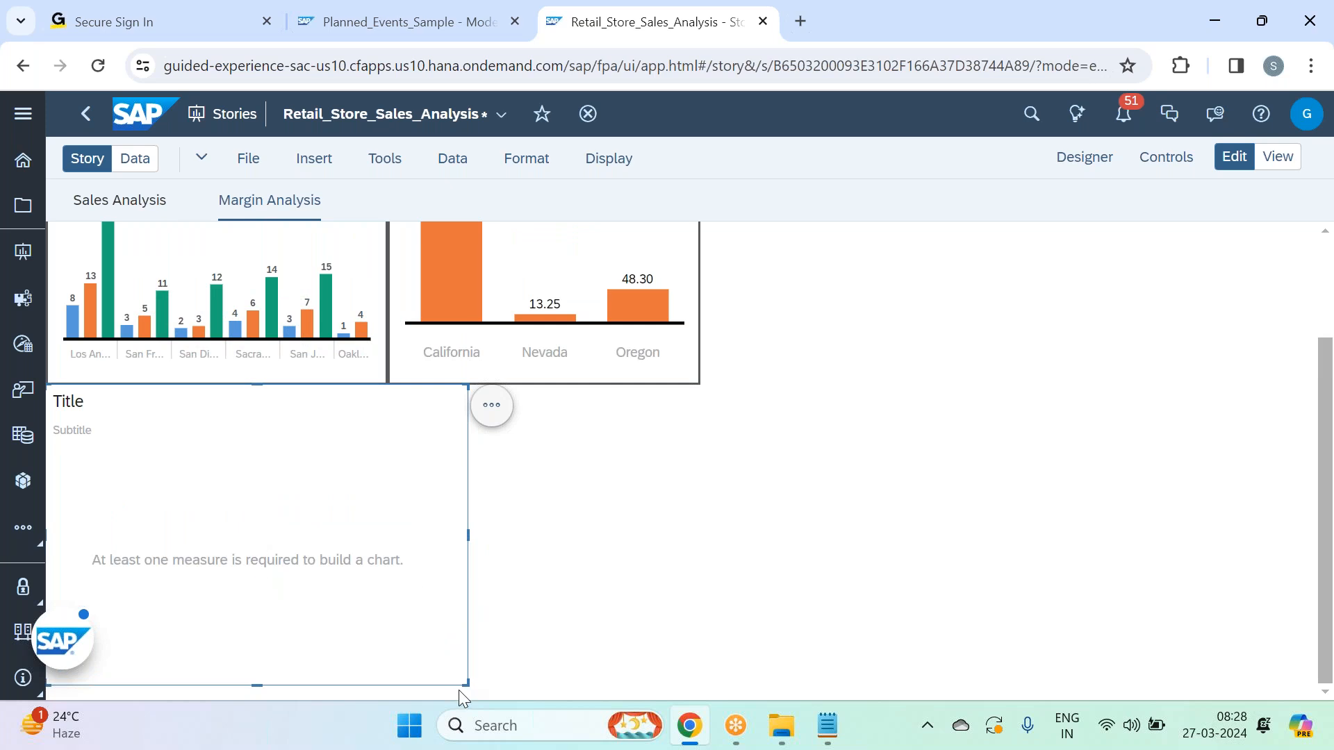
drag(466, 683, 594, 650)
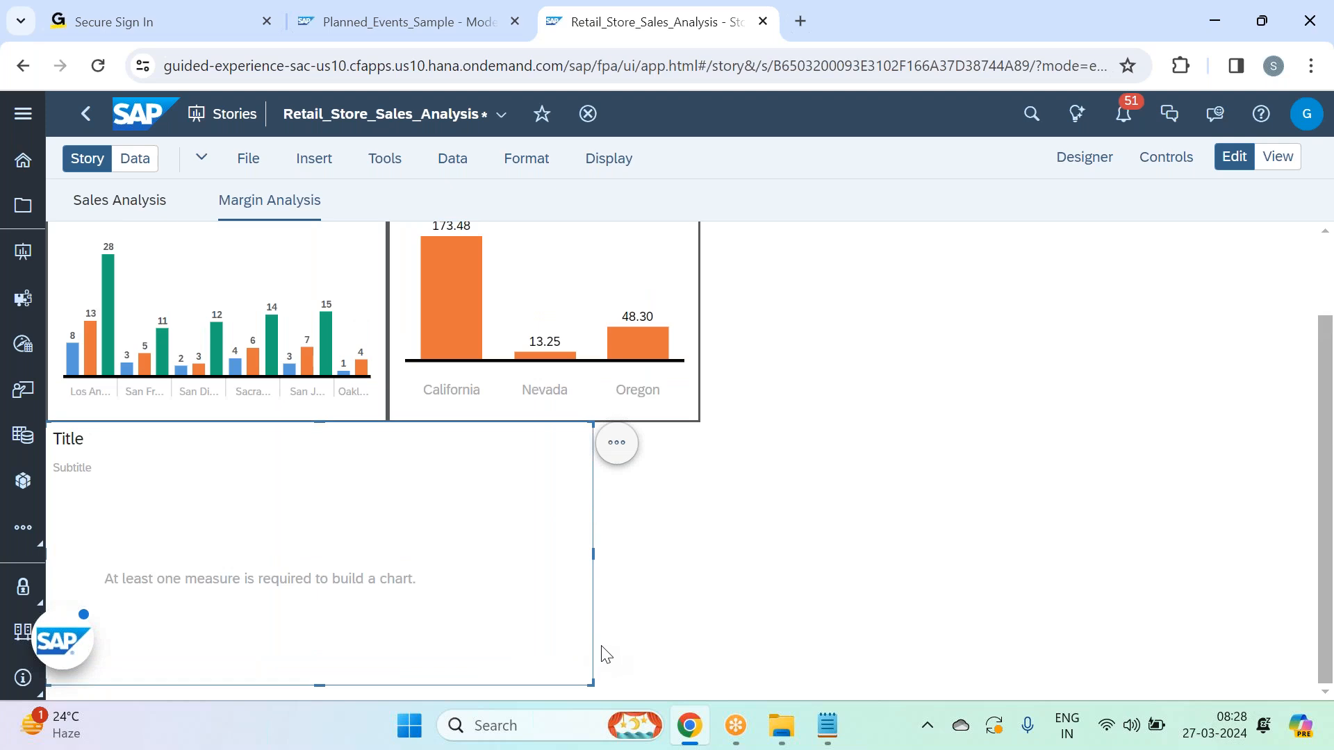
drag(70, 625, 966, 661)
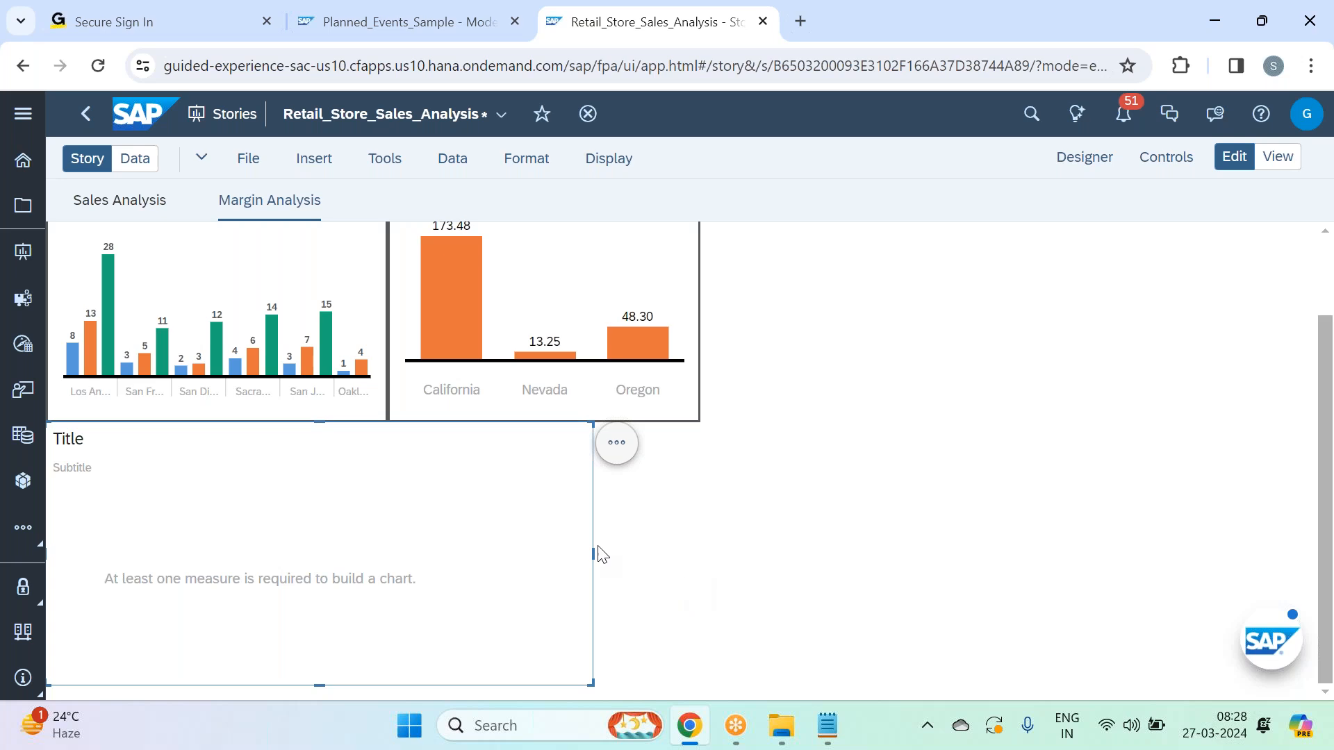
Set the new chart's type to Stacked Bar/Column with a Vertical chart orientation.
click(1087, 159)
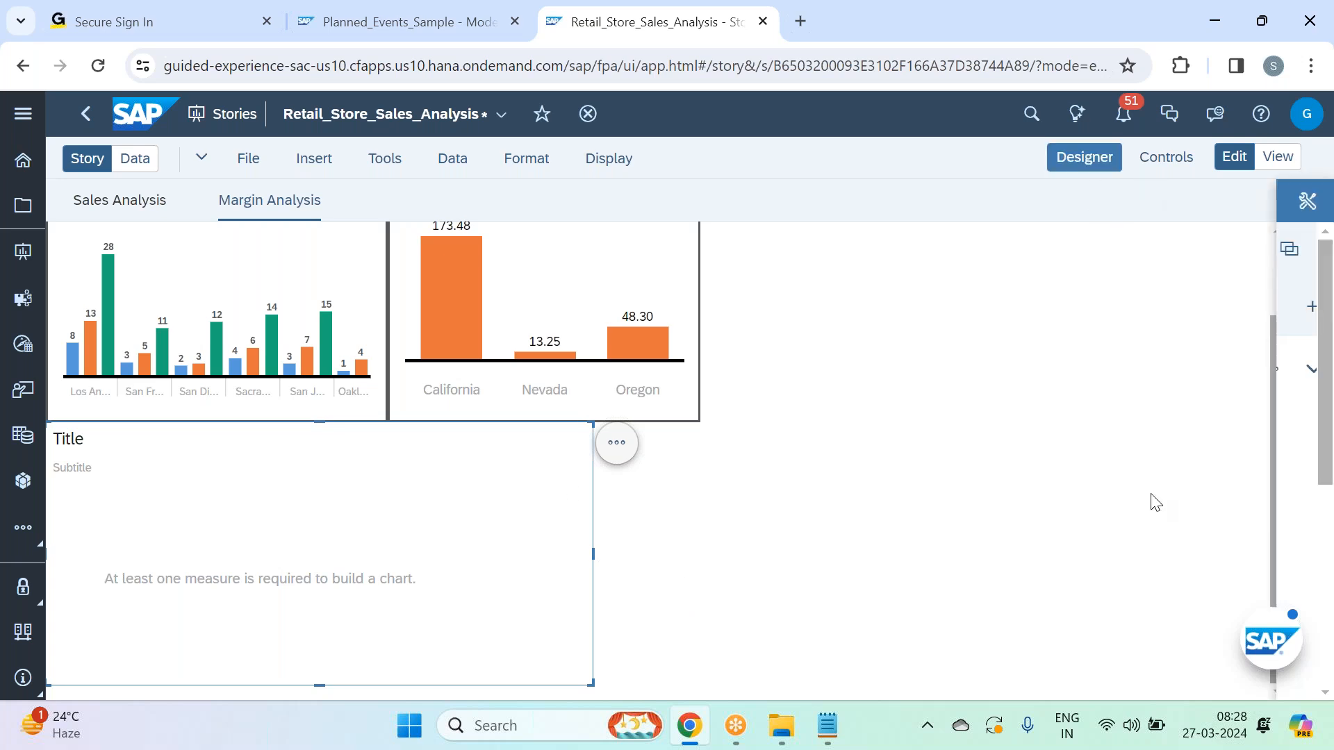
click(931, 448)
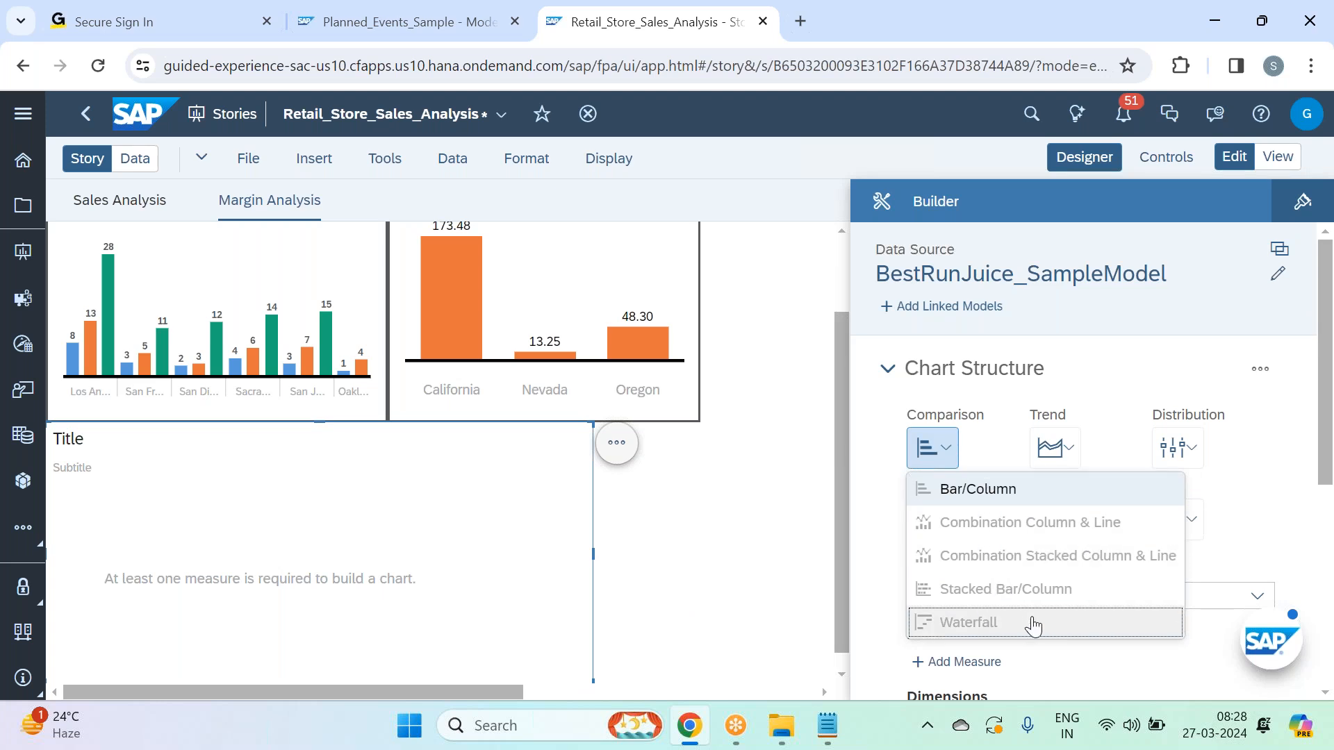
click(1056, 592)
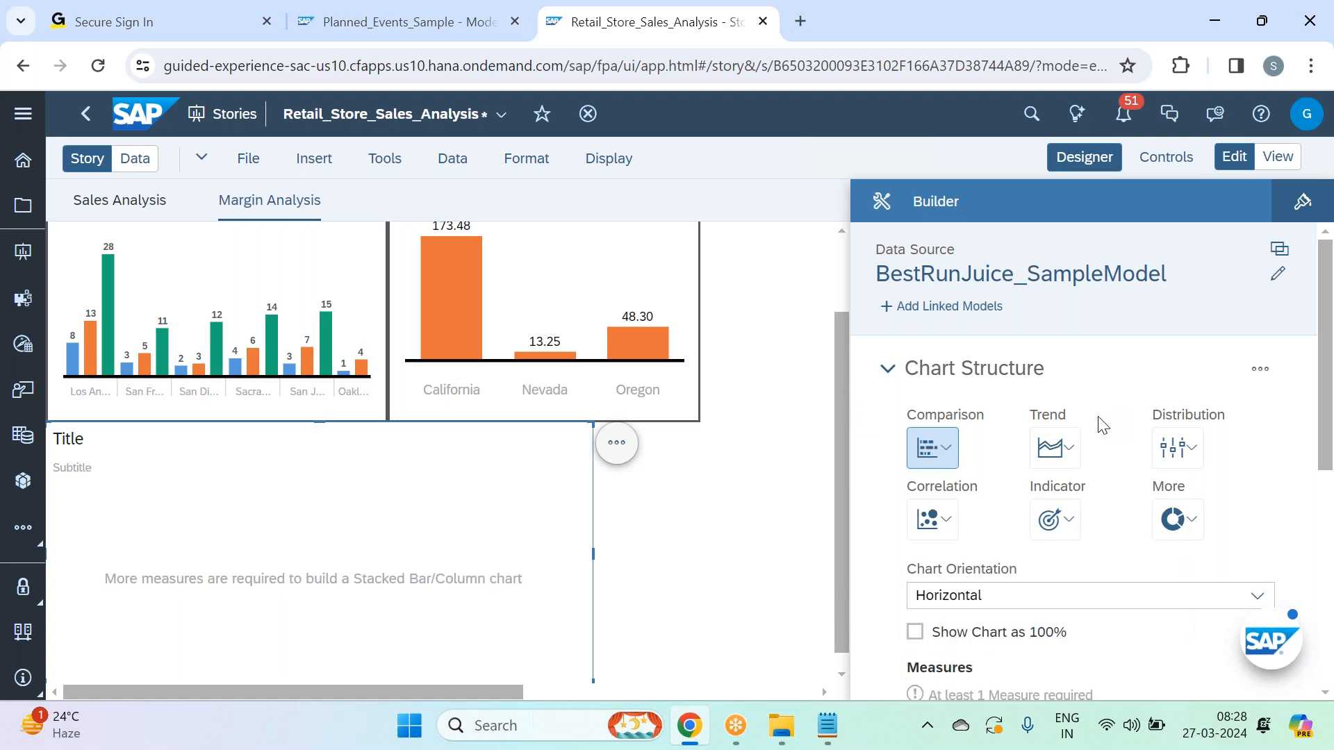
scroll(1097, 426, down, 2)
click(1256, 493)
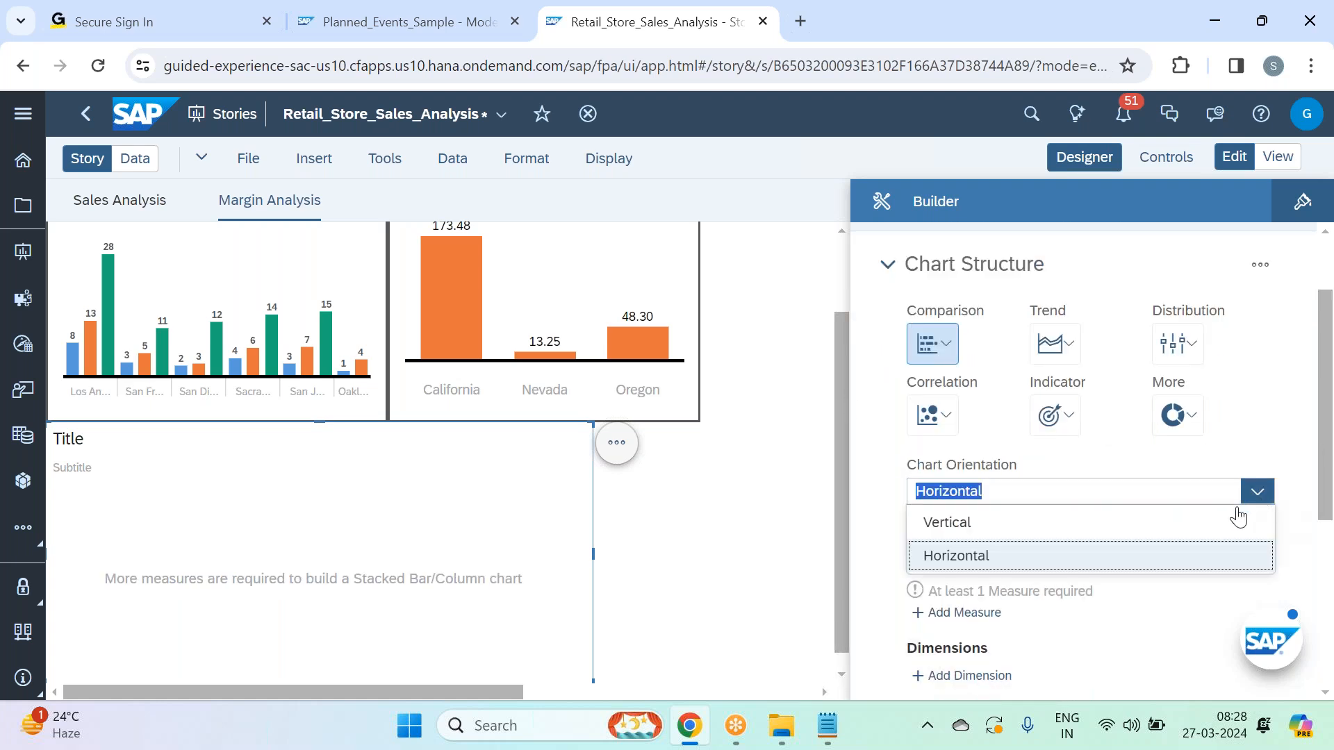
click(1033, 532)
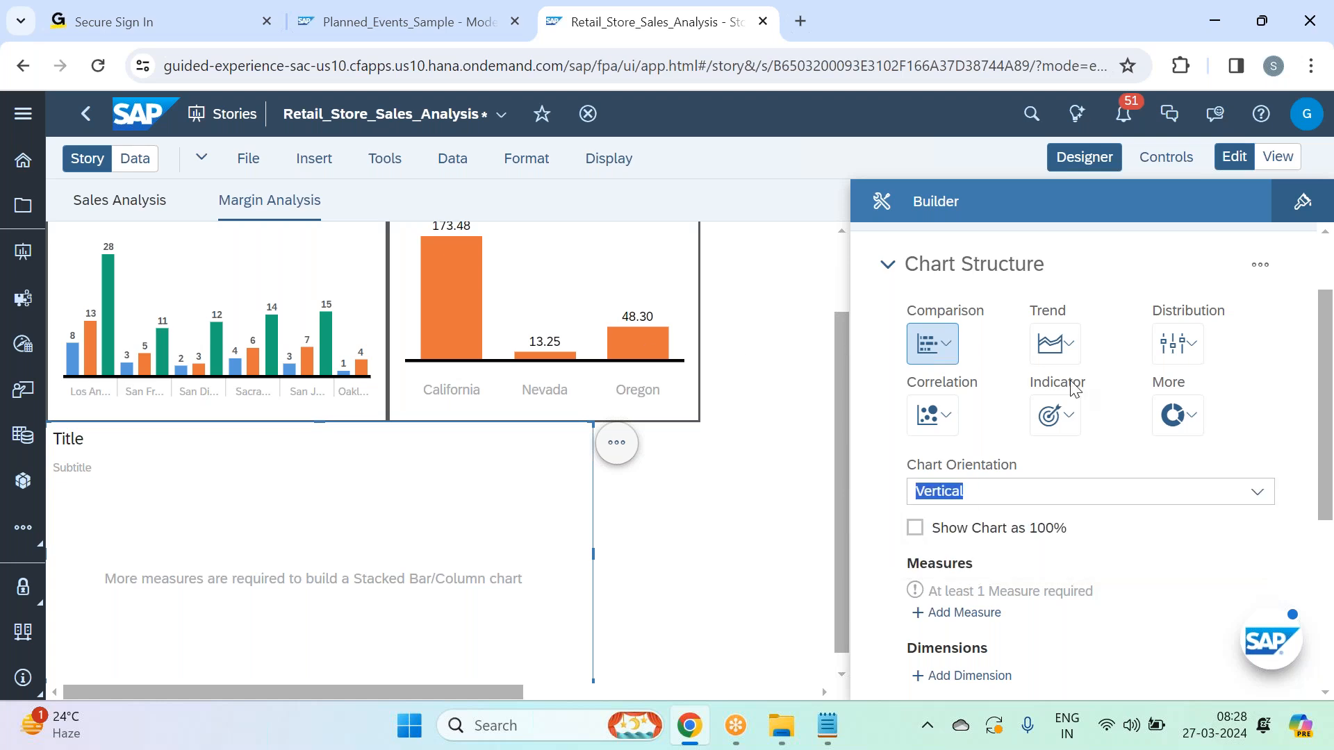
click(1228, 386)
scroll(1140, 515, down, 2)
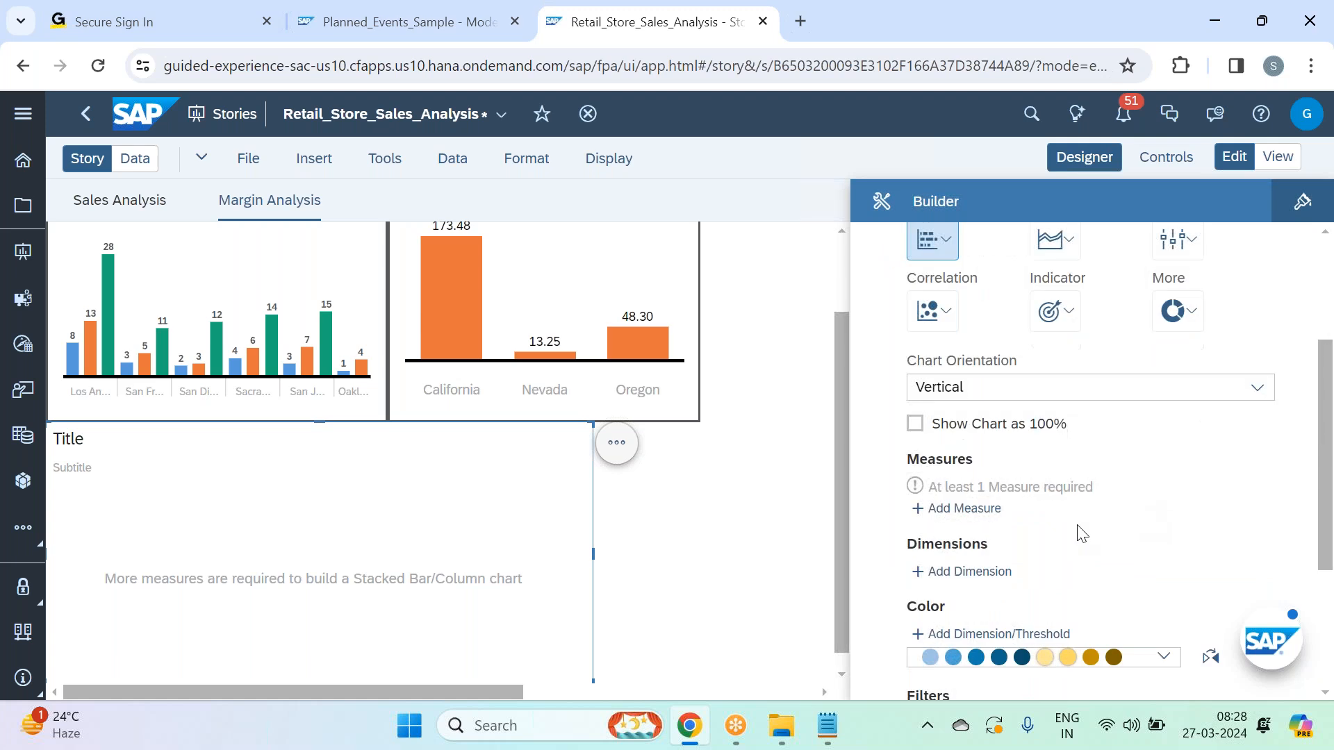
Add Gross Margin as the stacked chart's measure and Date as its dimension.
click(959, 508)
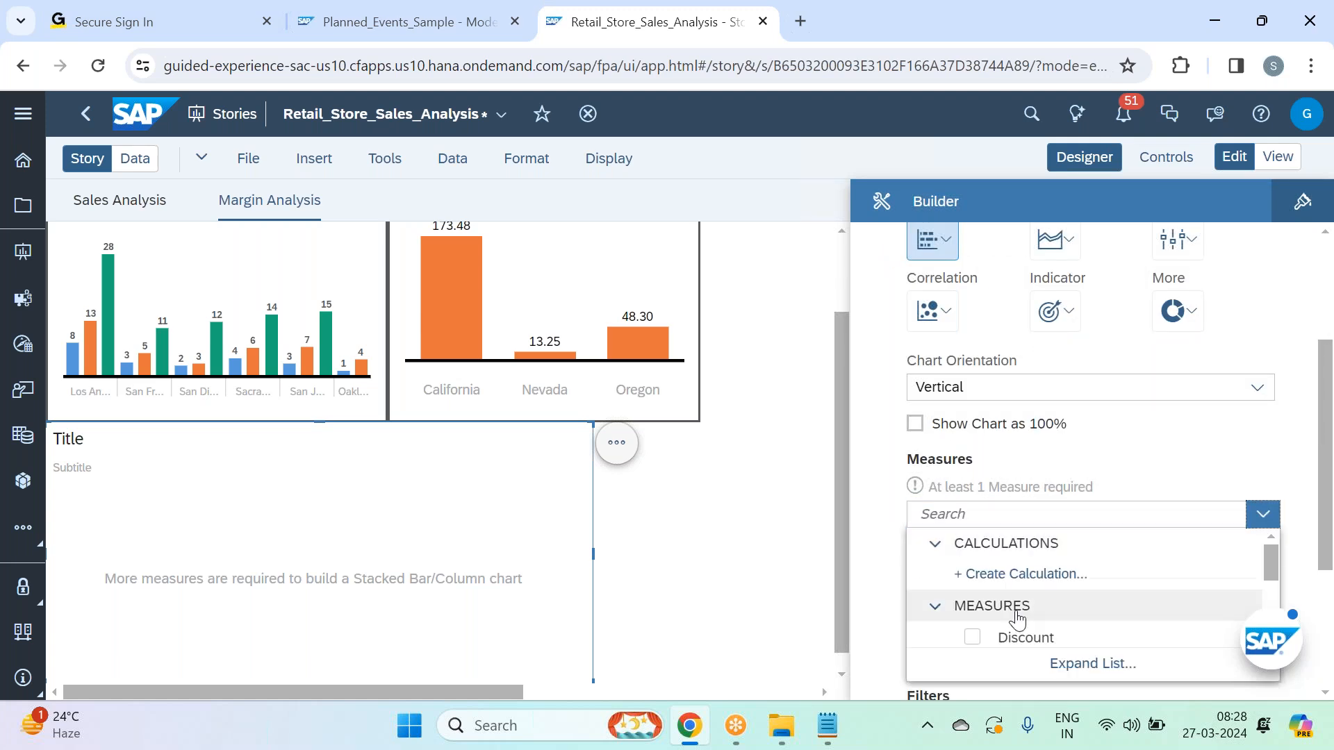
scroll(1035, 636, down, 2)
click(1091, 561)
click(1190, 470)
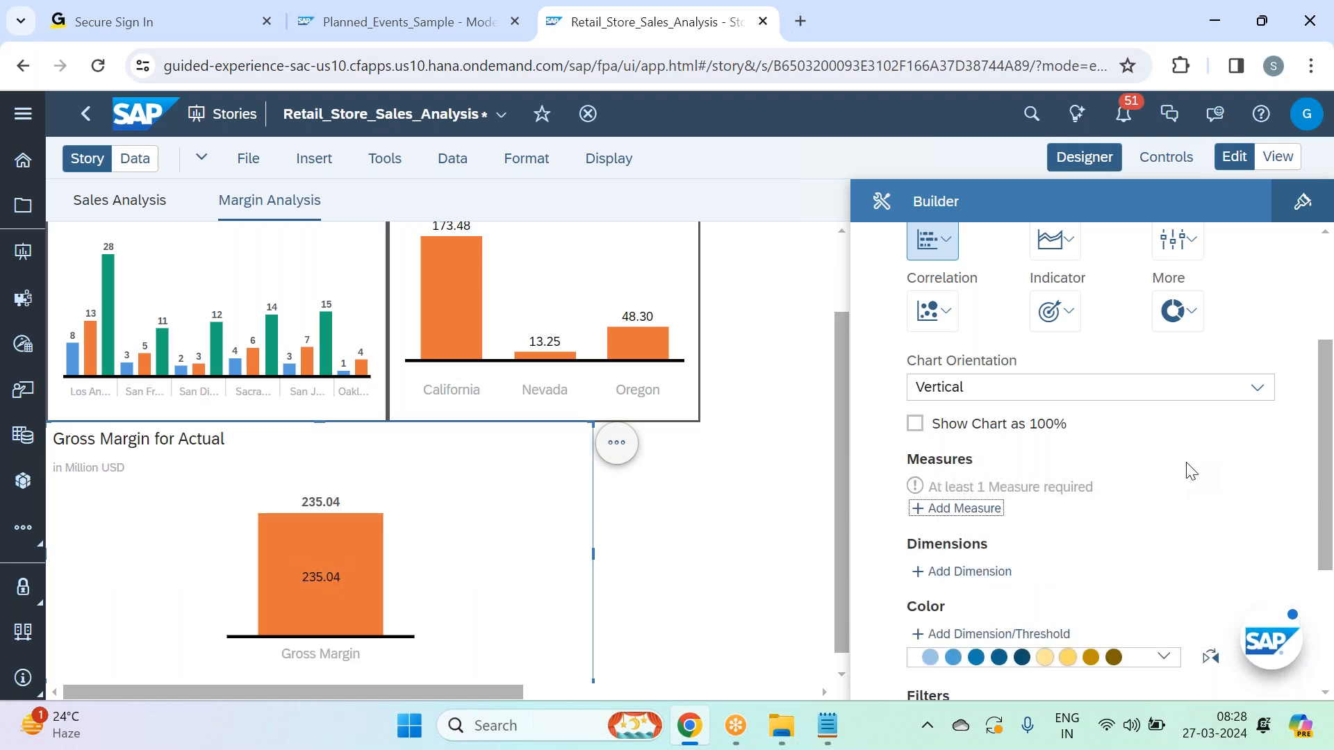
click(984, 583)
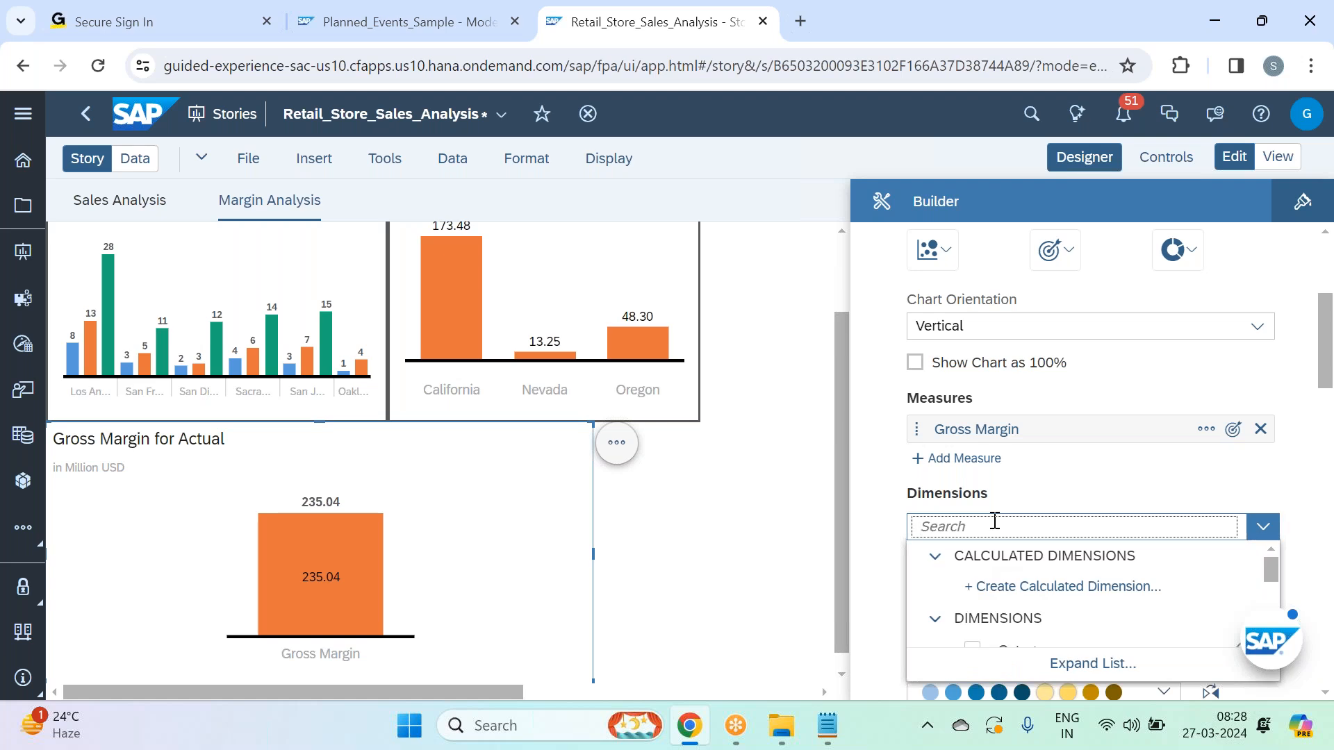
text(date)
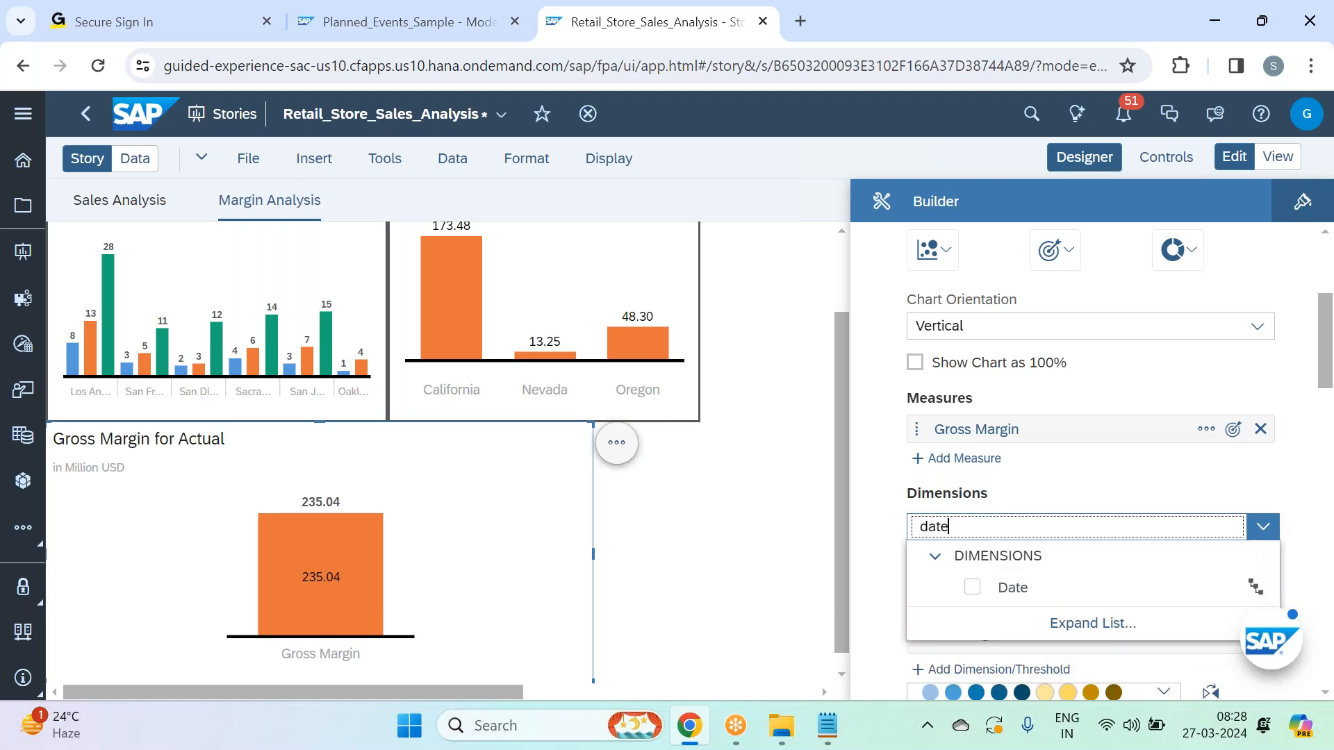
click(1007, 588)
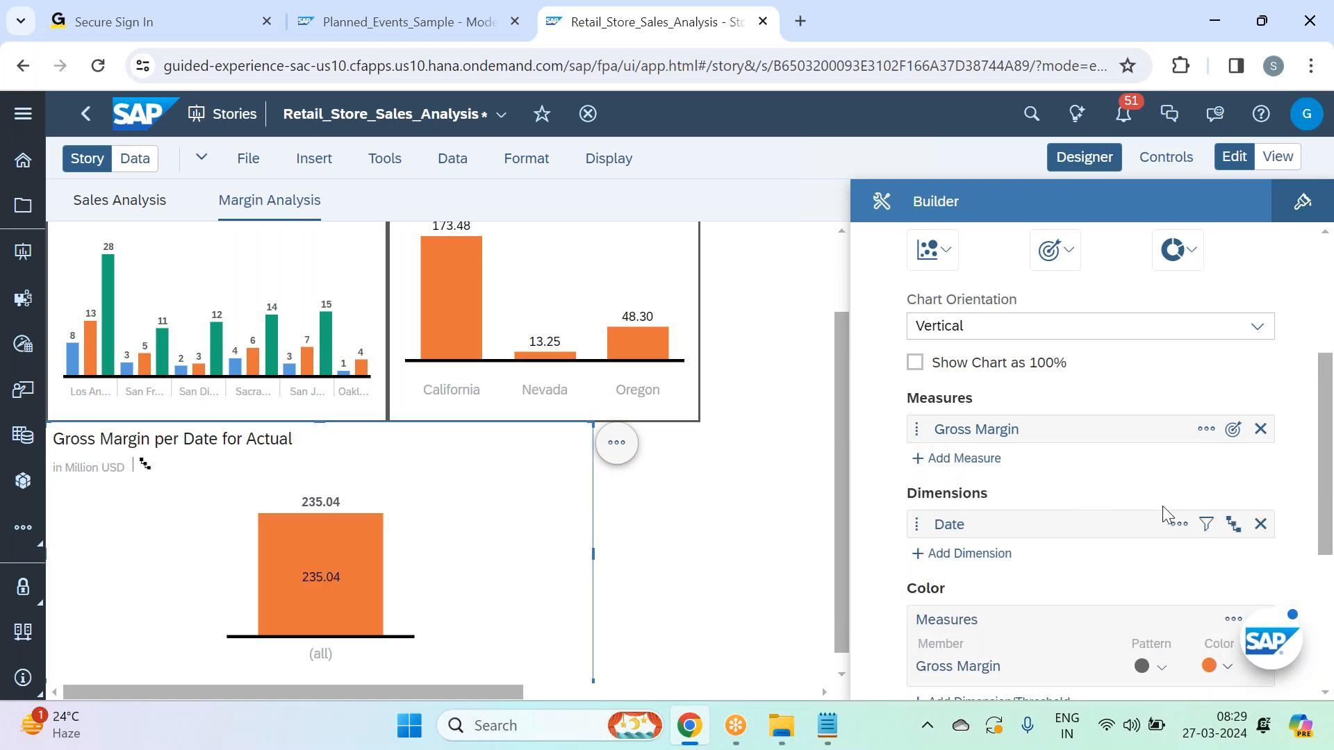
Set the Date dimension's hierarchy to Year, Quarter, Month and its display level to Level 3, the quarters.
click(1234, 526)
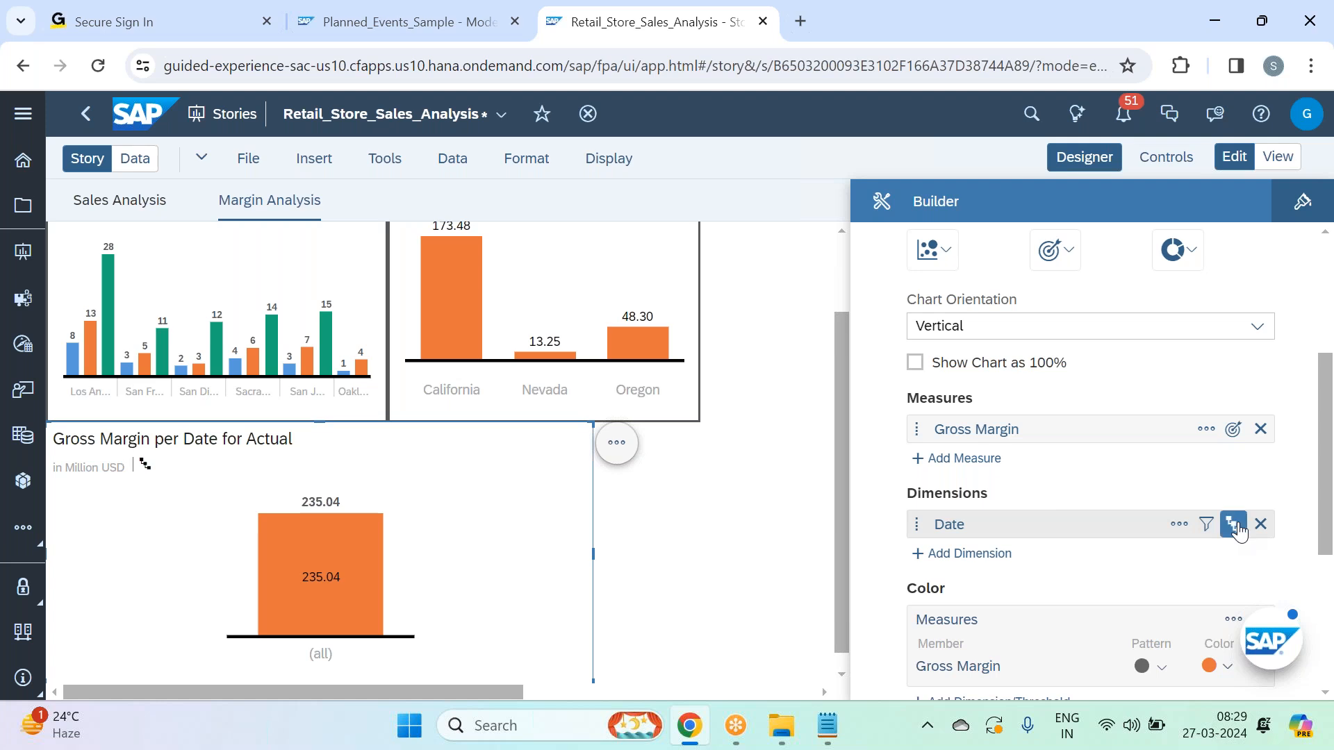
click(1148, 235)
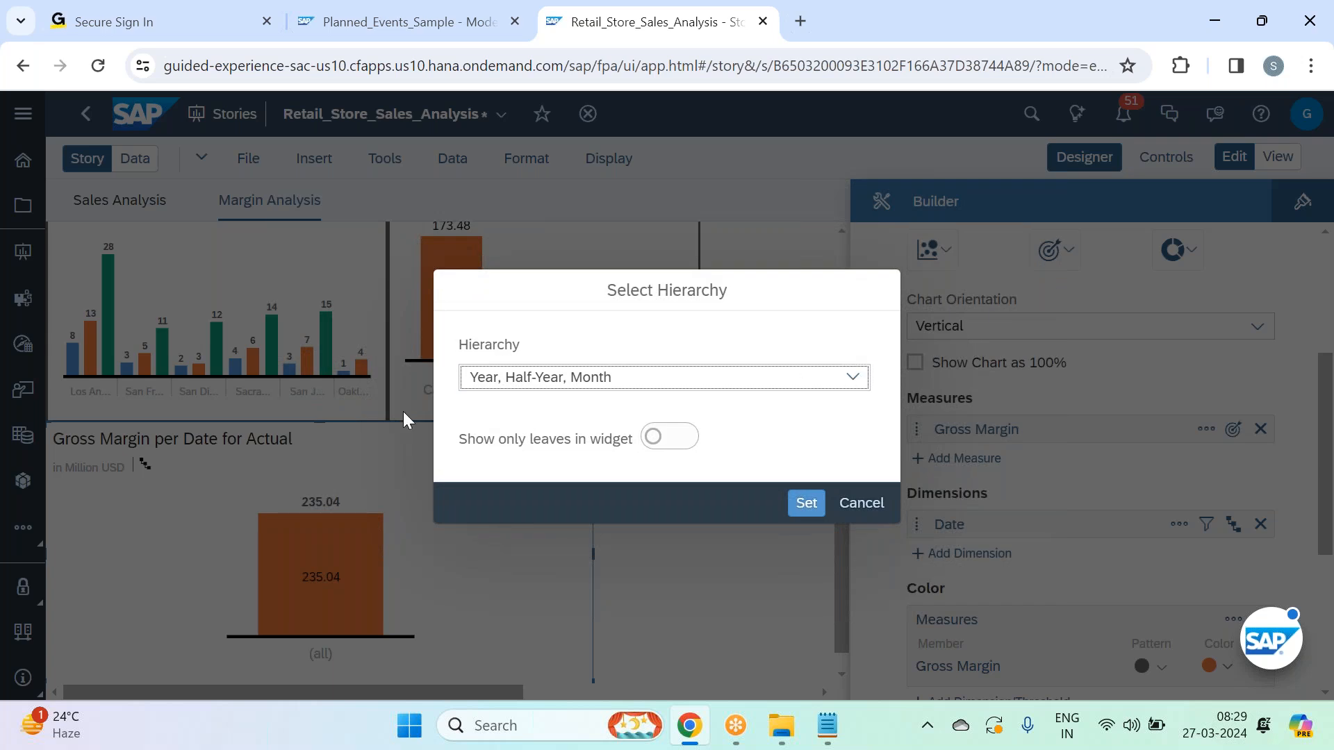
click(853, 378)
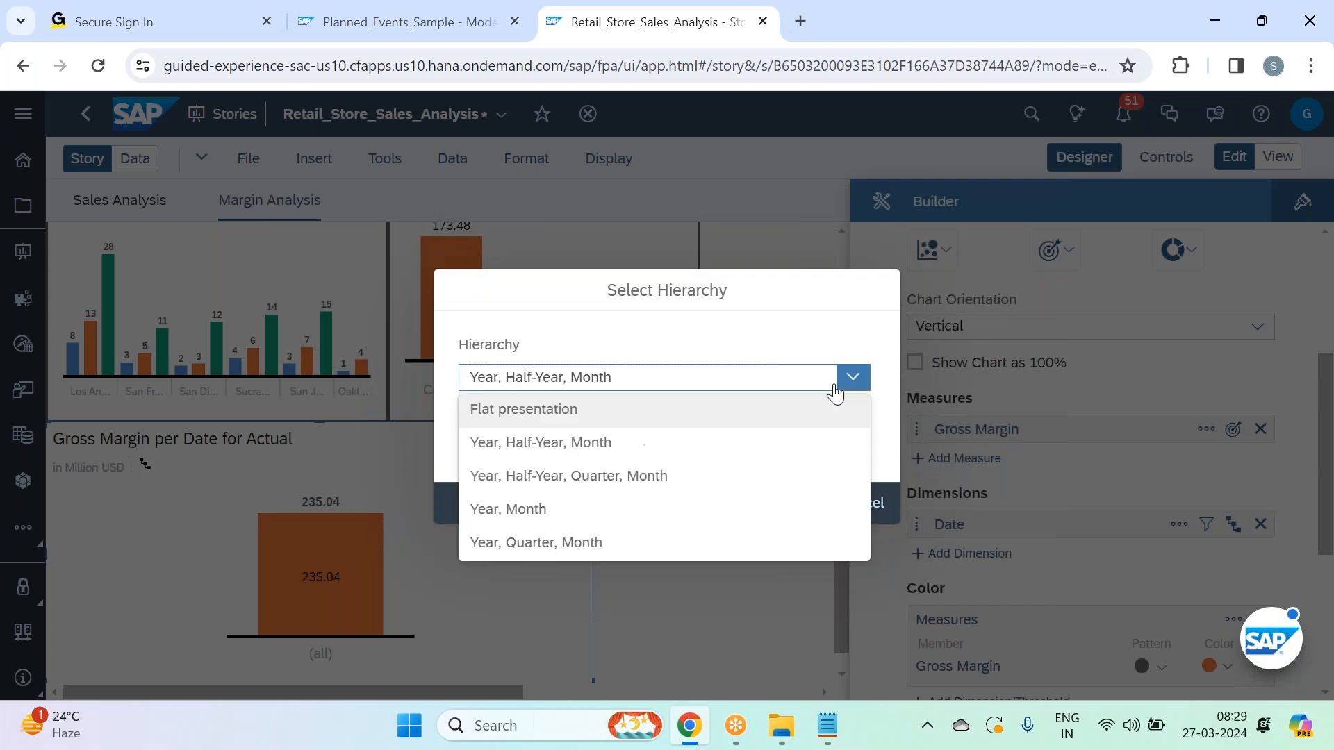
click(649, 542)
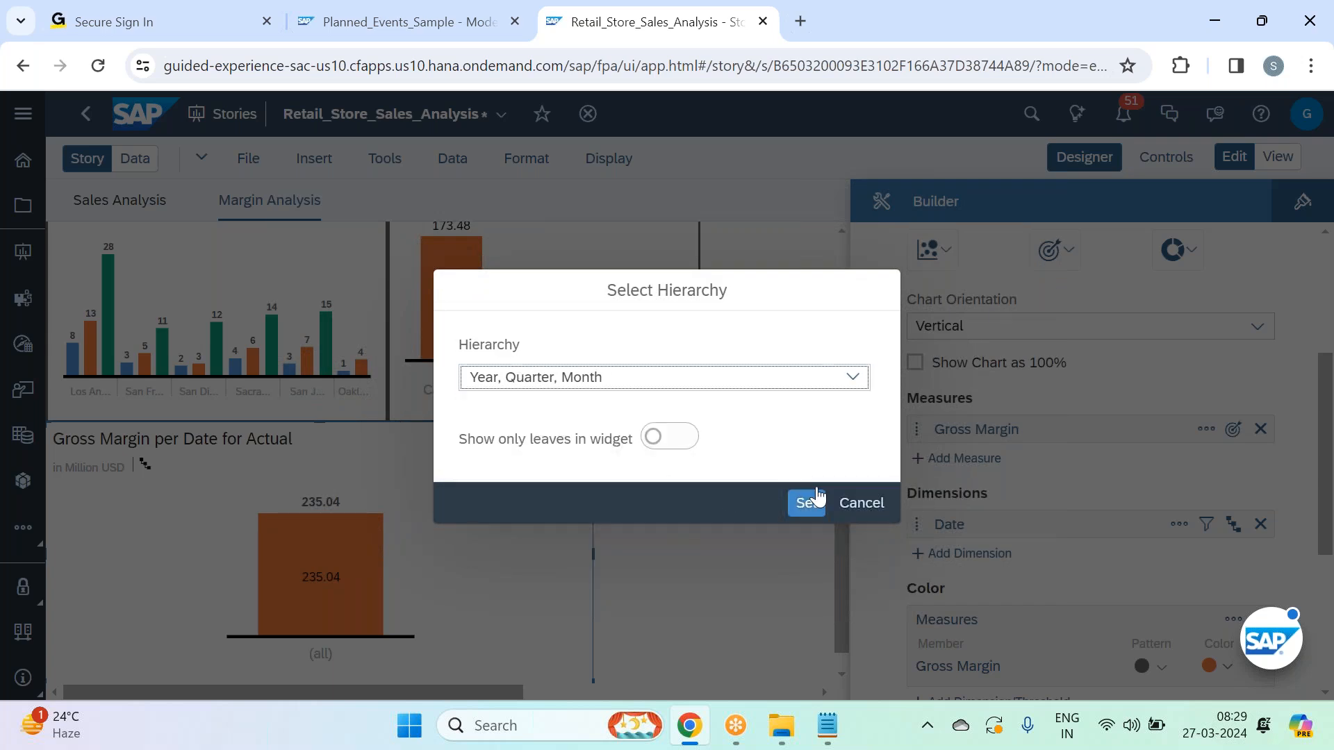
click(806, 502)
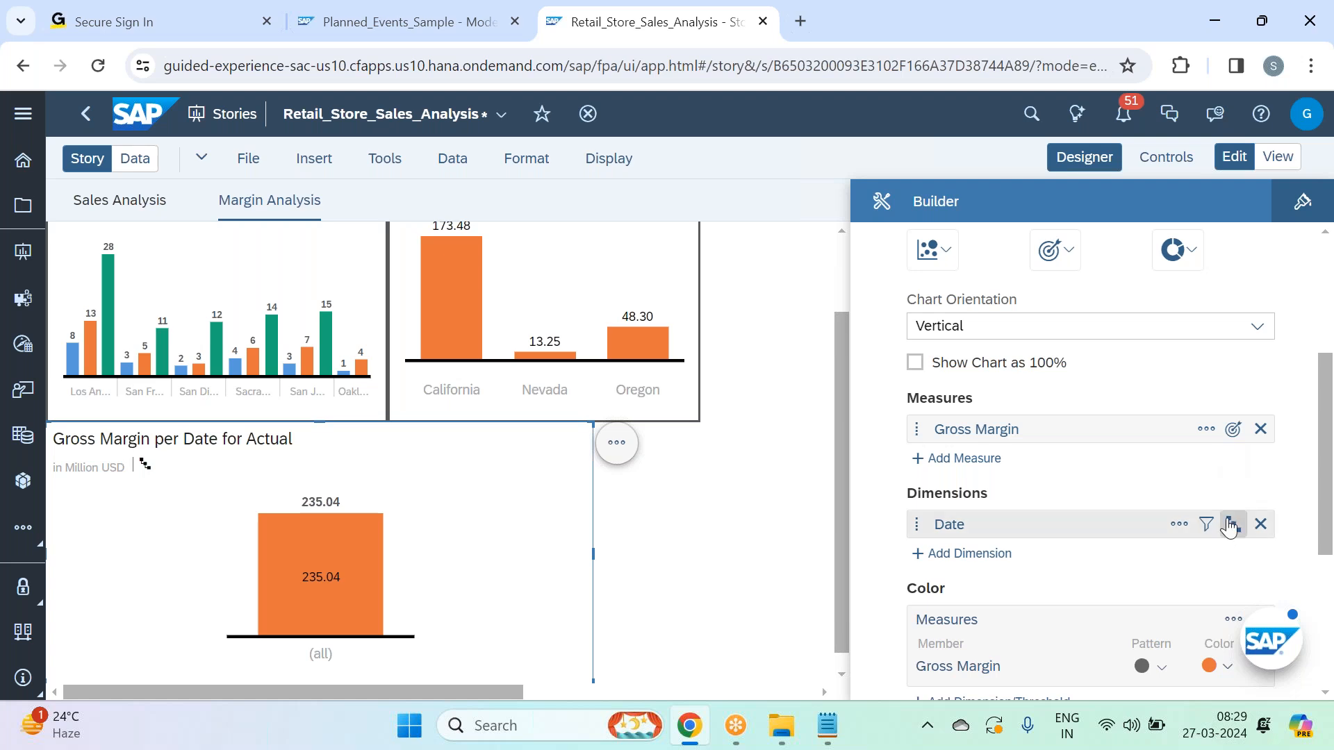
click(1231, 526)
click(1155, 368)
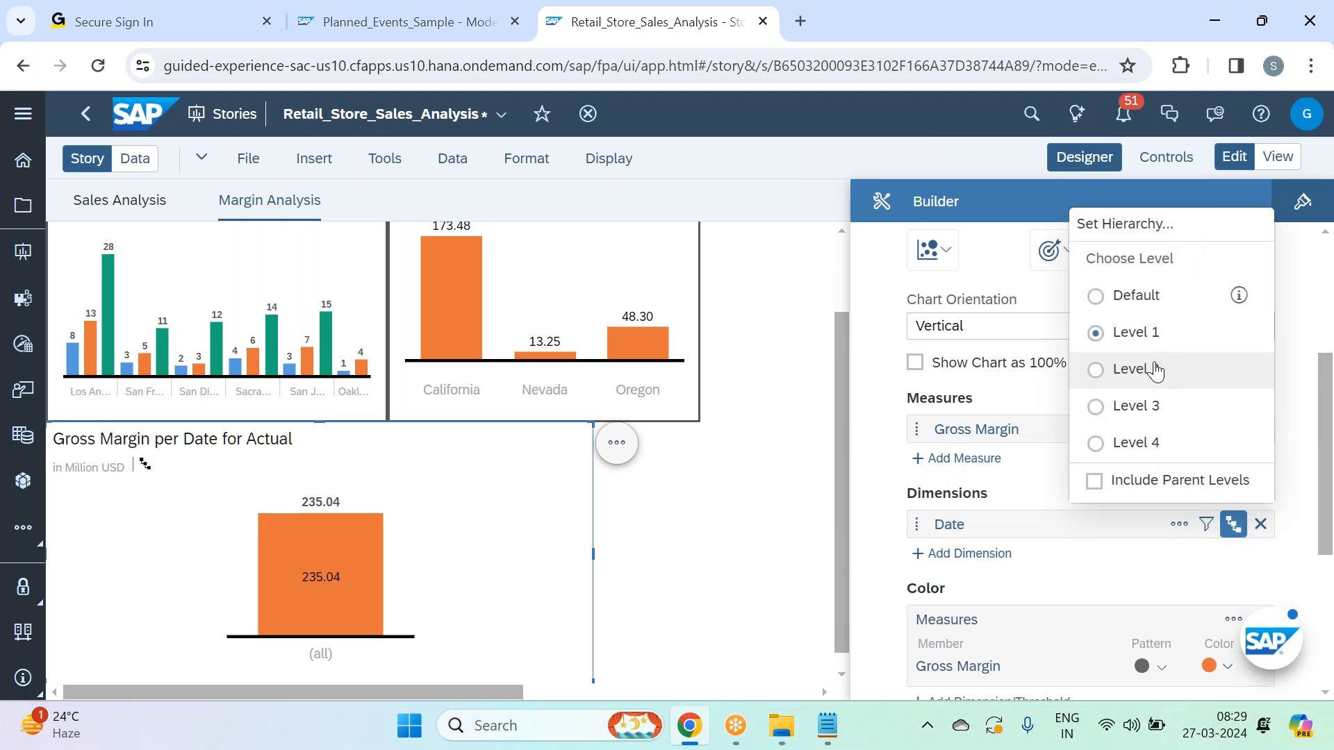
click(1242, 531)
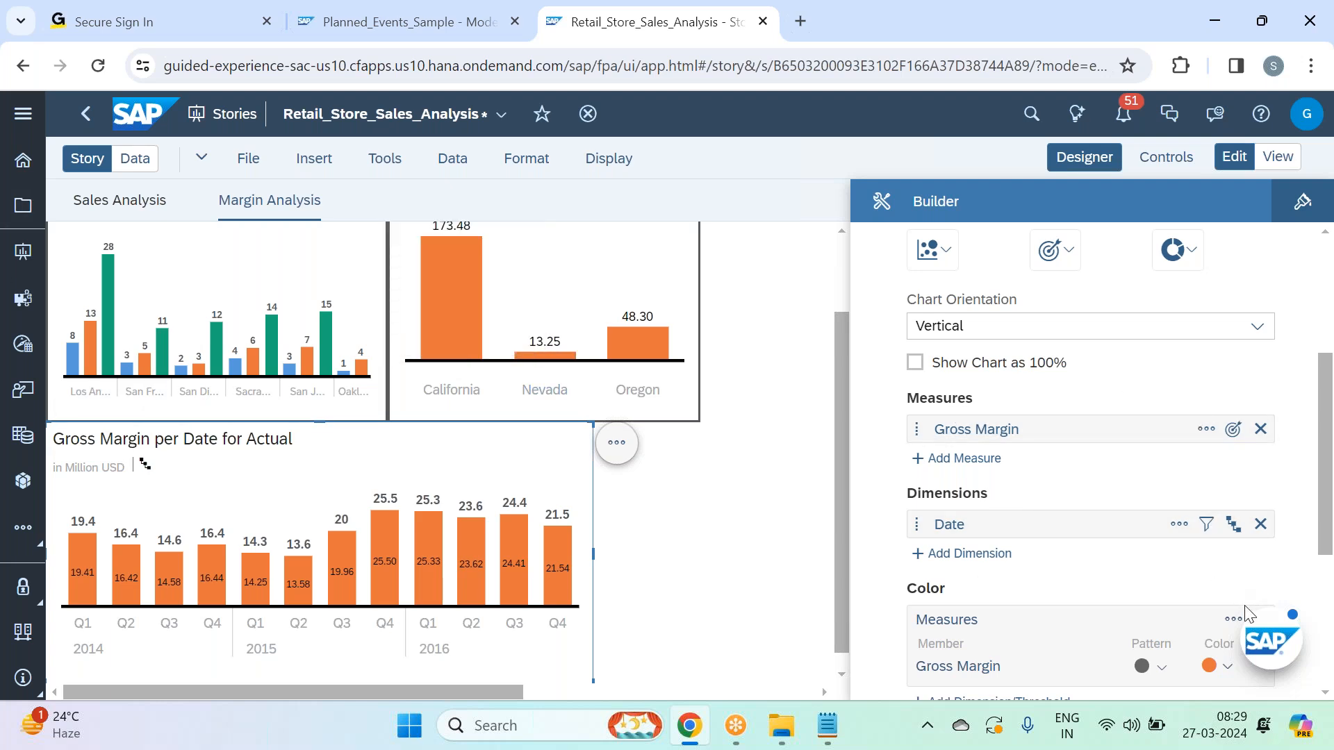
Add Product as the chart's color dimension and move the floating SAP button out of the way.
drag(1275, 628, 611, 660)
scroll(1051, 551, down, 4)
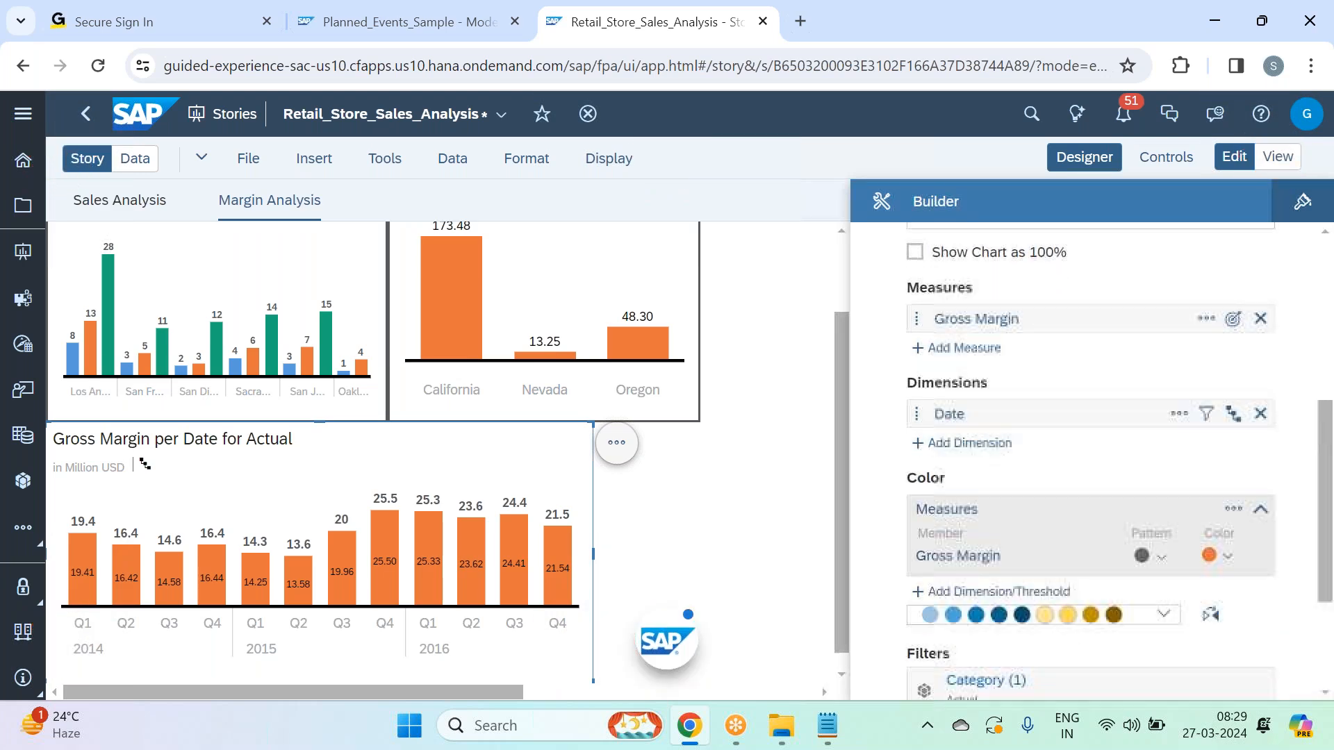
click(1019, 400)
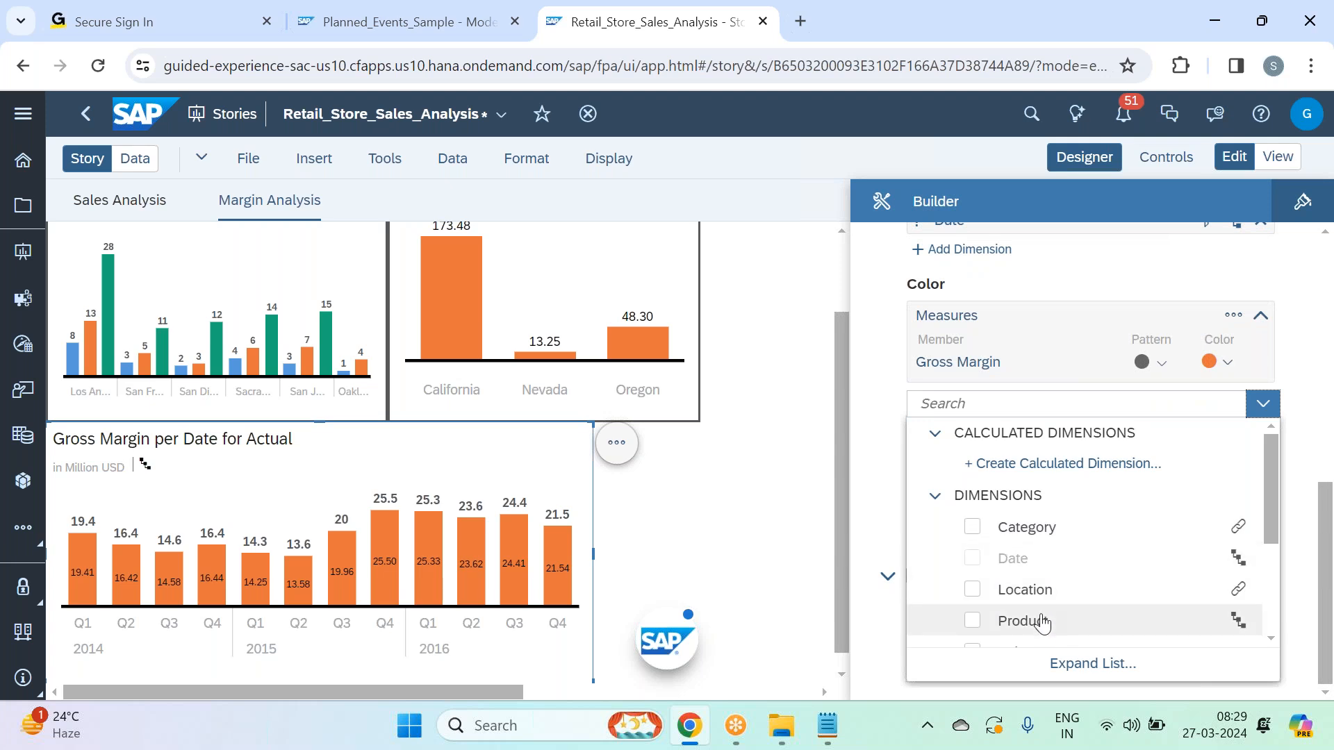
click(1042, 625)
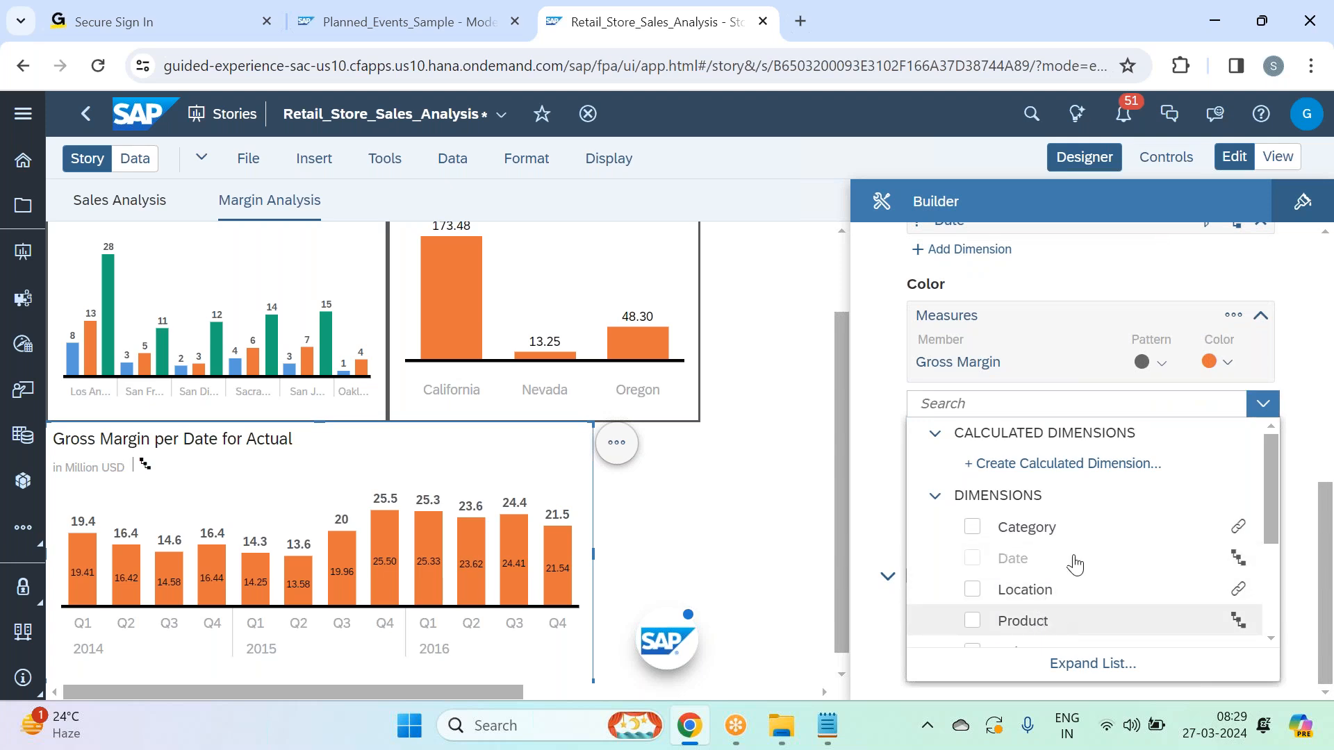
click(1059, 270)
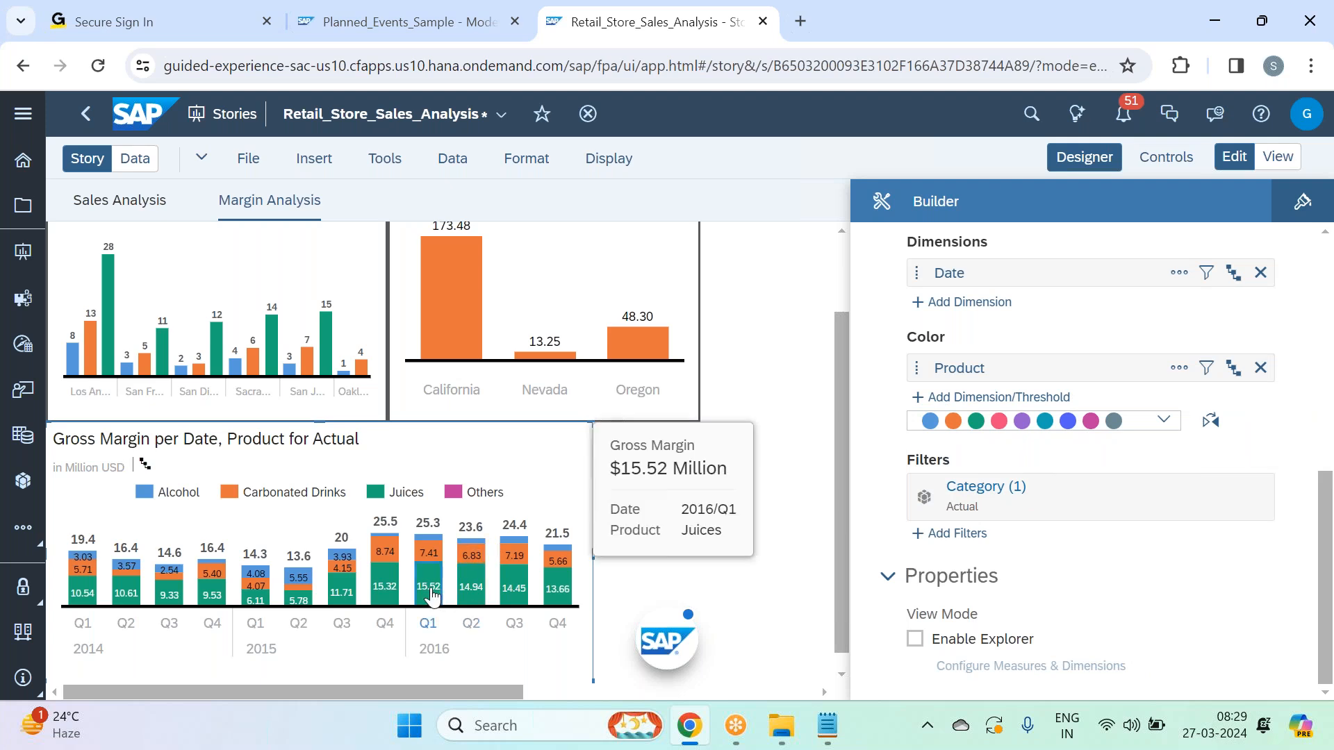
Exclude the Others product from the Gross Margin per Date, Product chart.
mouse_move(392, 597)
mouse_move(387, 556)
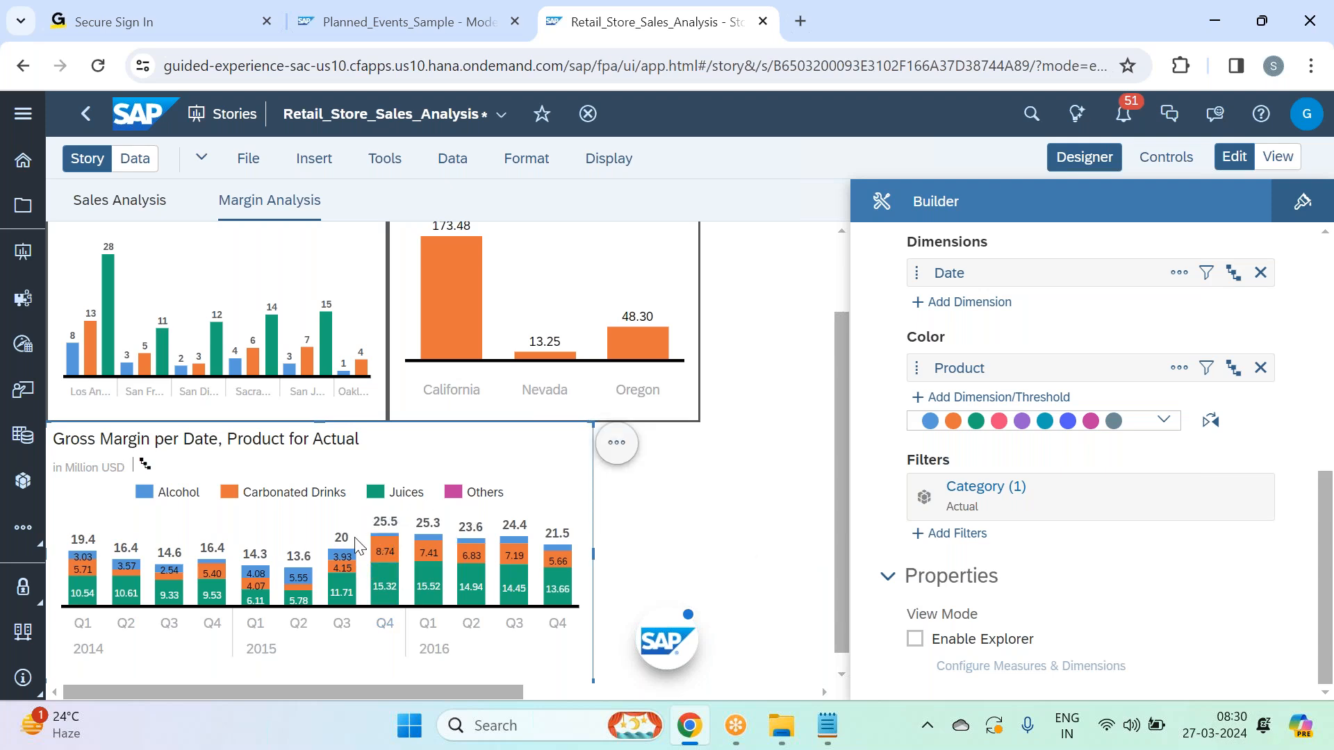
click(489, 495)
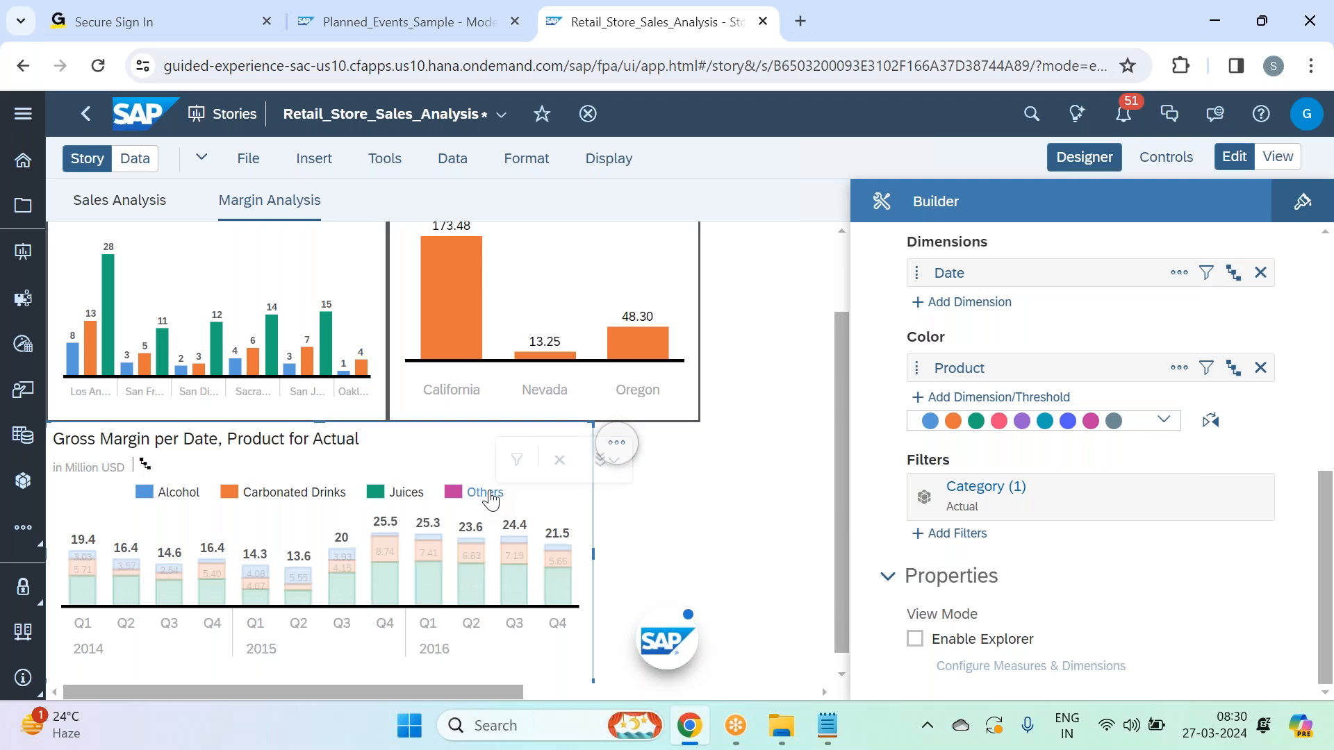
click(562, 472)
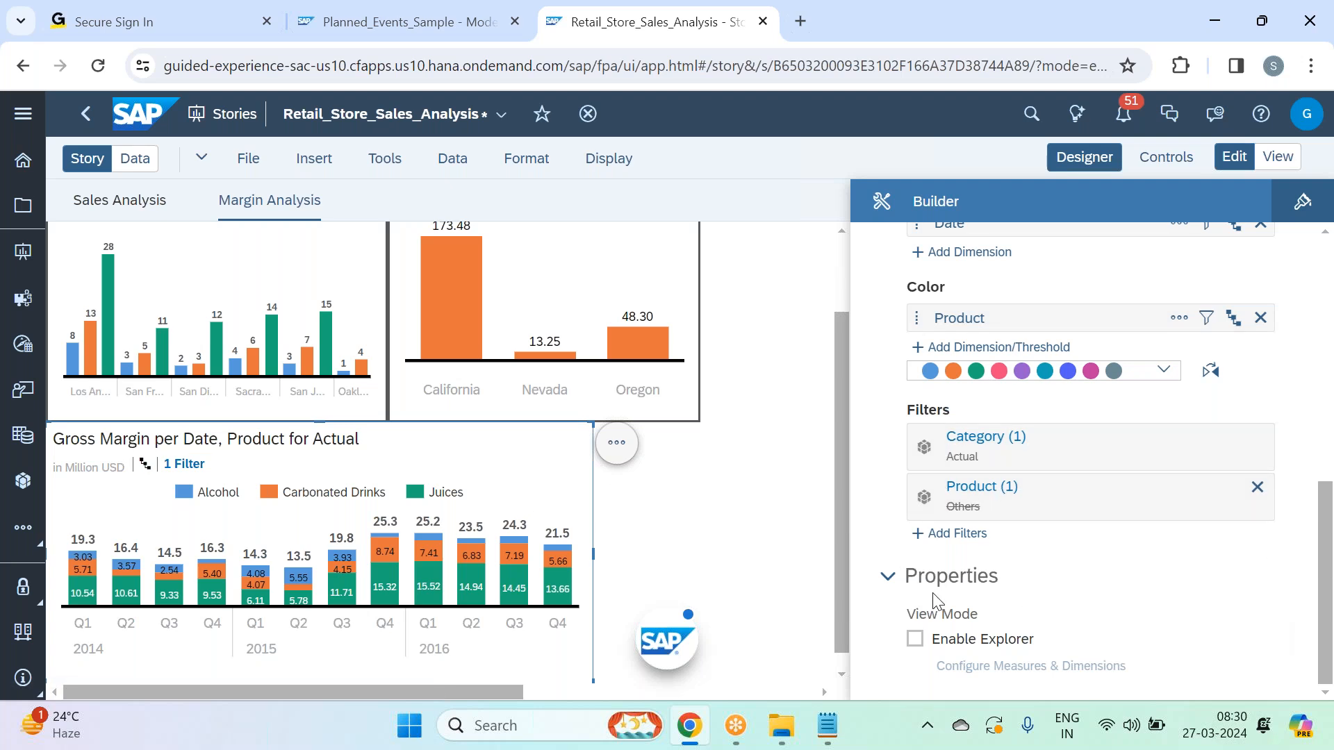
Give the Gross Margin per Date, Product chart all borders with a line width of 2 and close the Designer.
click(1302, 202)
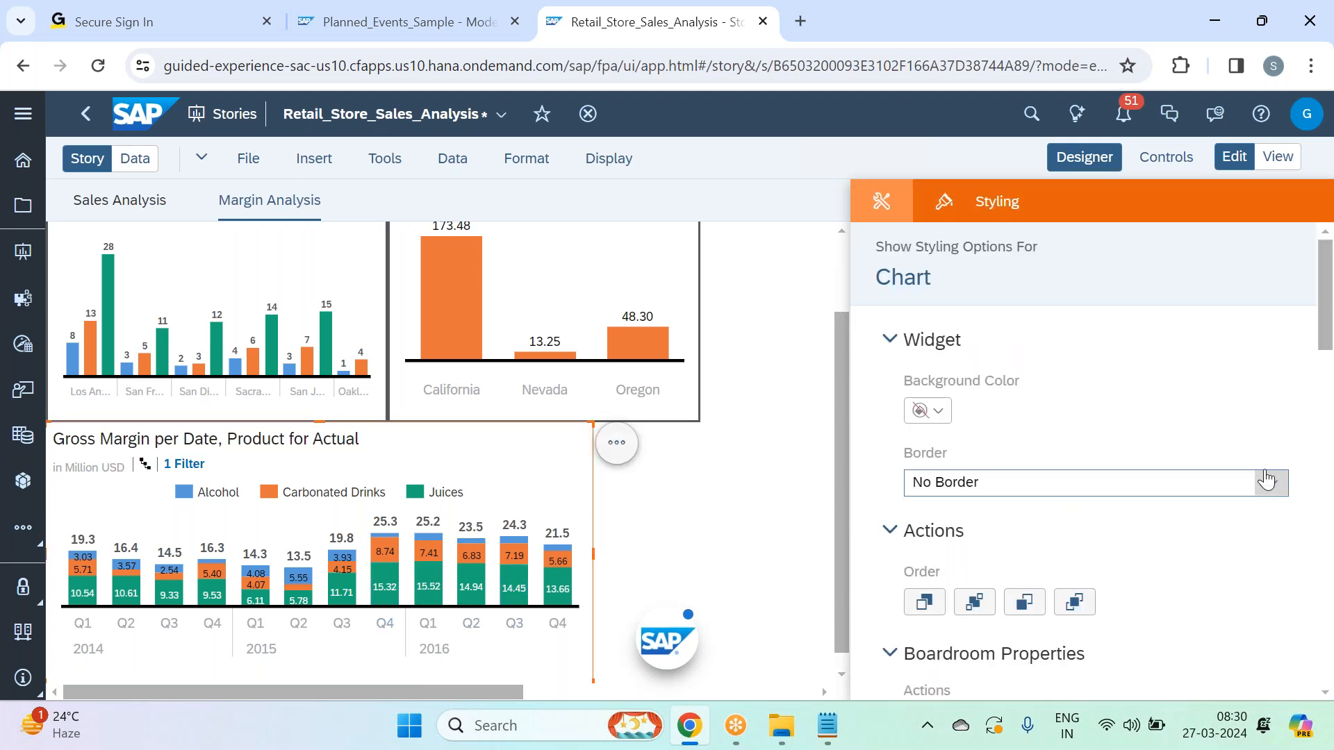
click(1260, 485)
click(1018, 369)
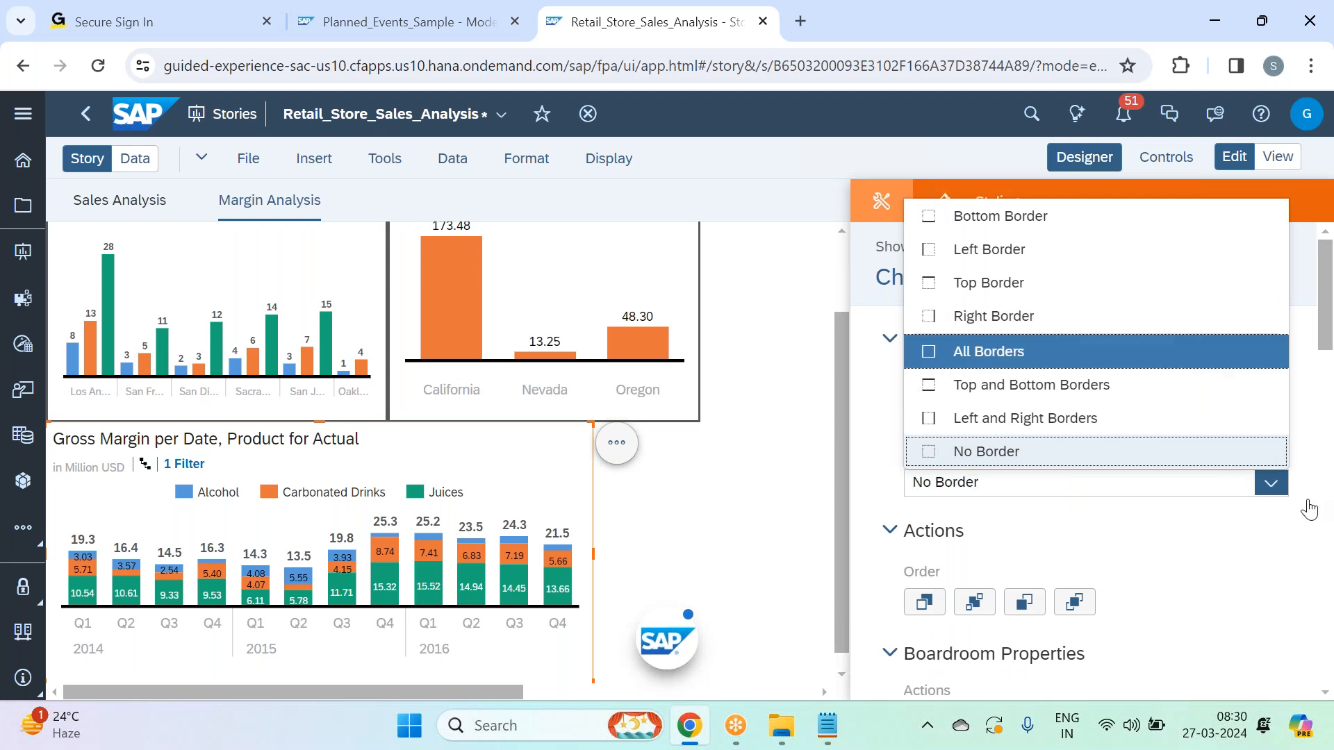
click(1271, 551)
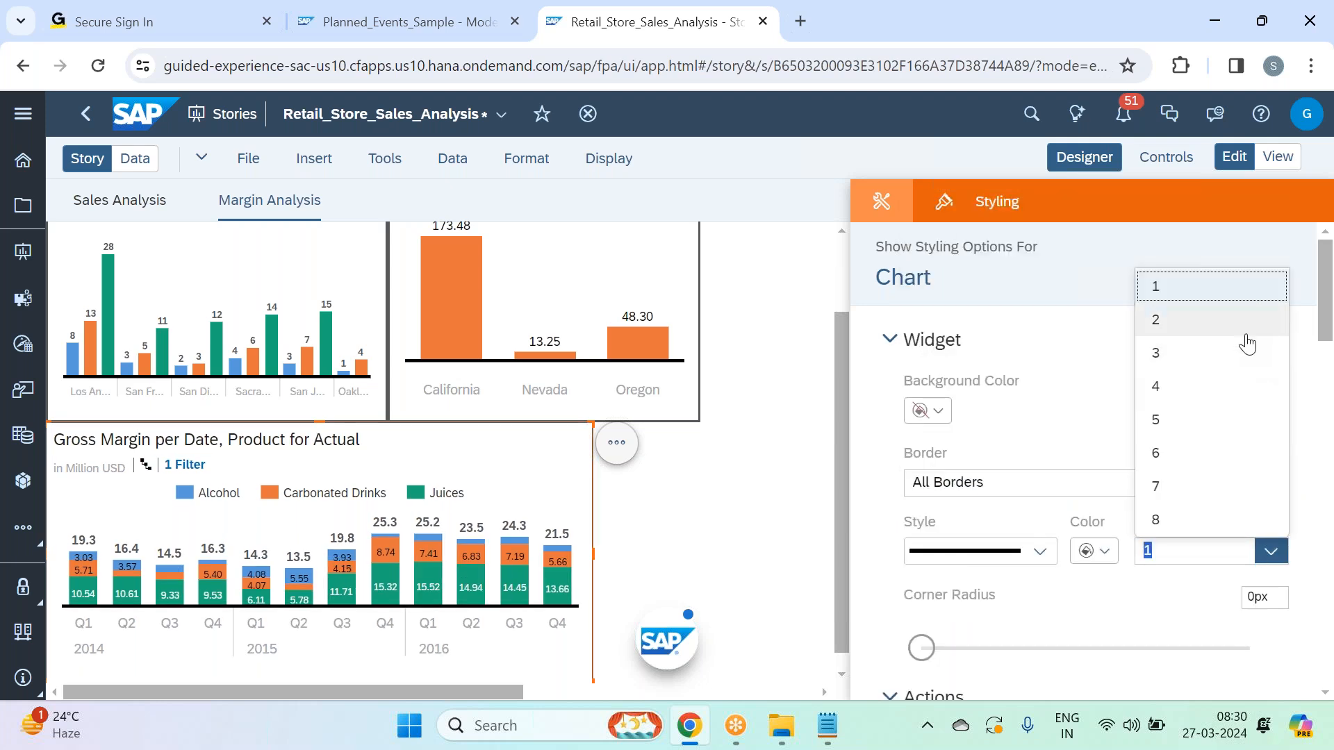
click(1181, 320)
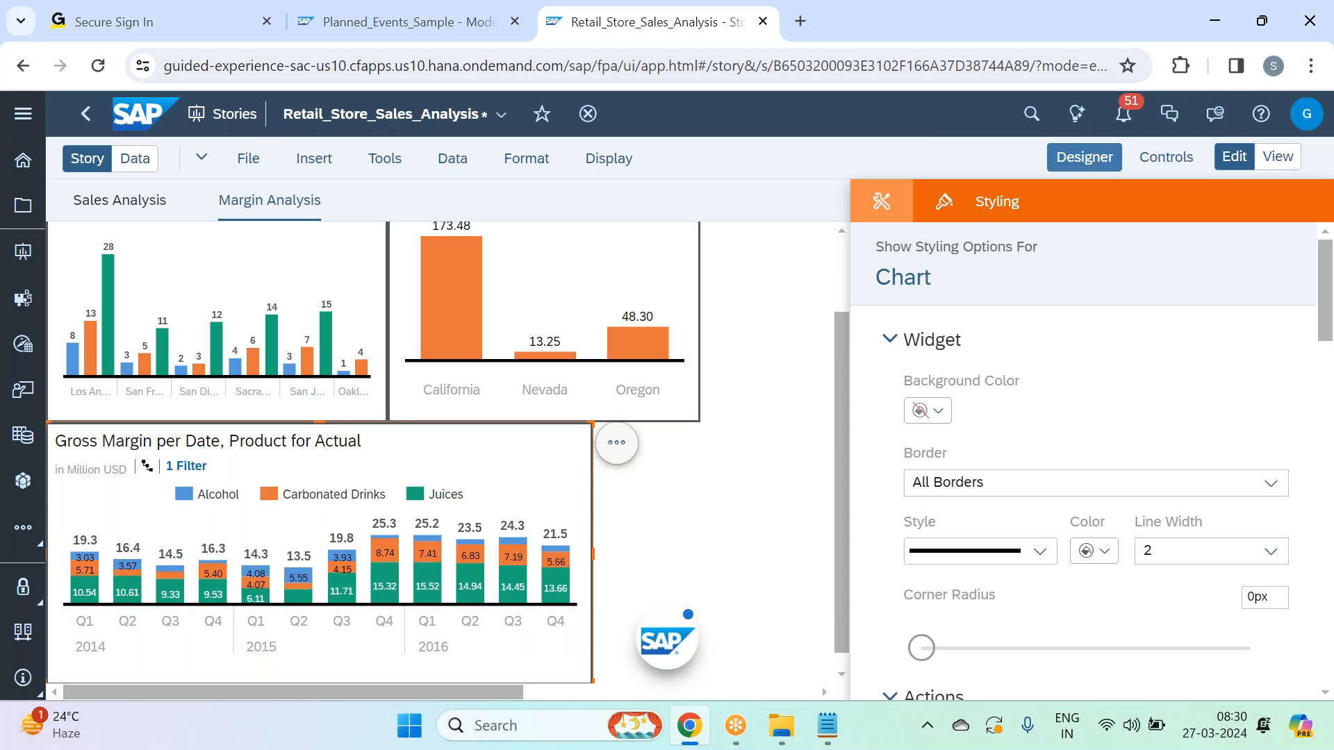
click(1105, 166)
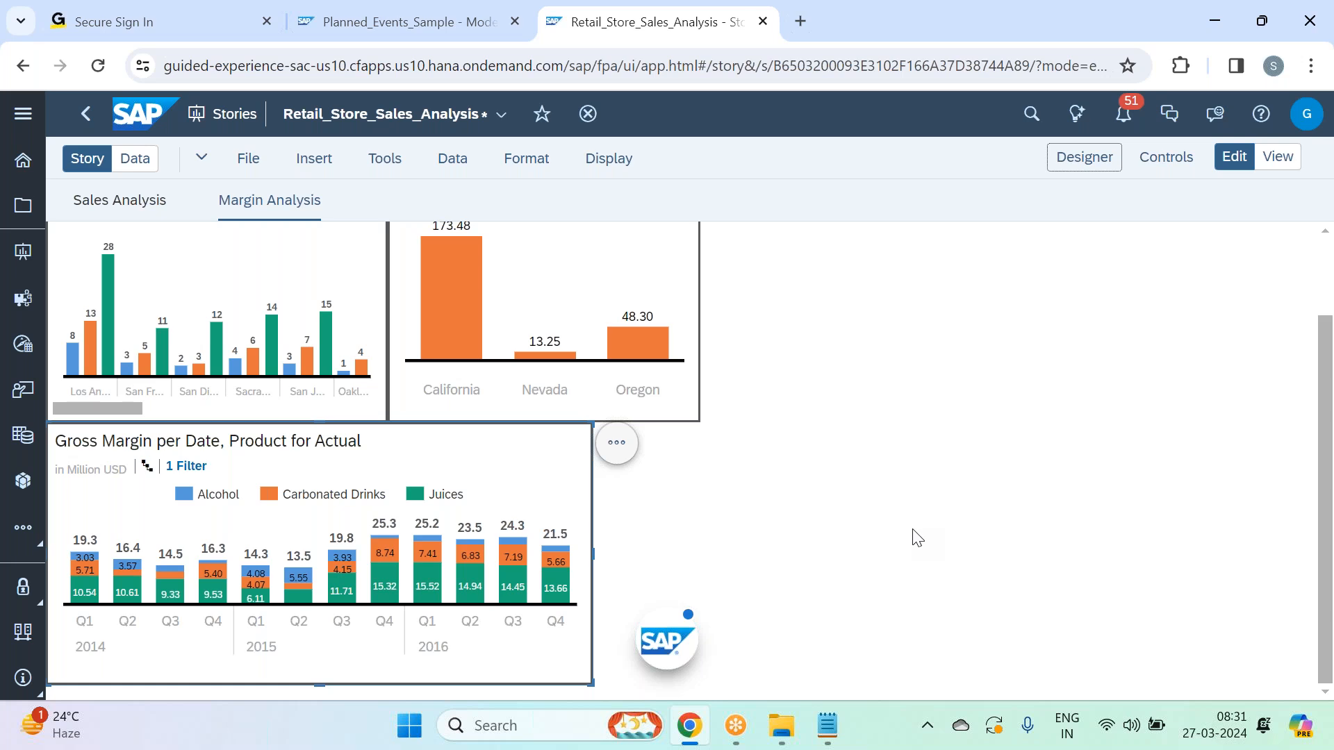
Save the Retail_Store_Sales_Analysis story.
click(248, 158)
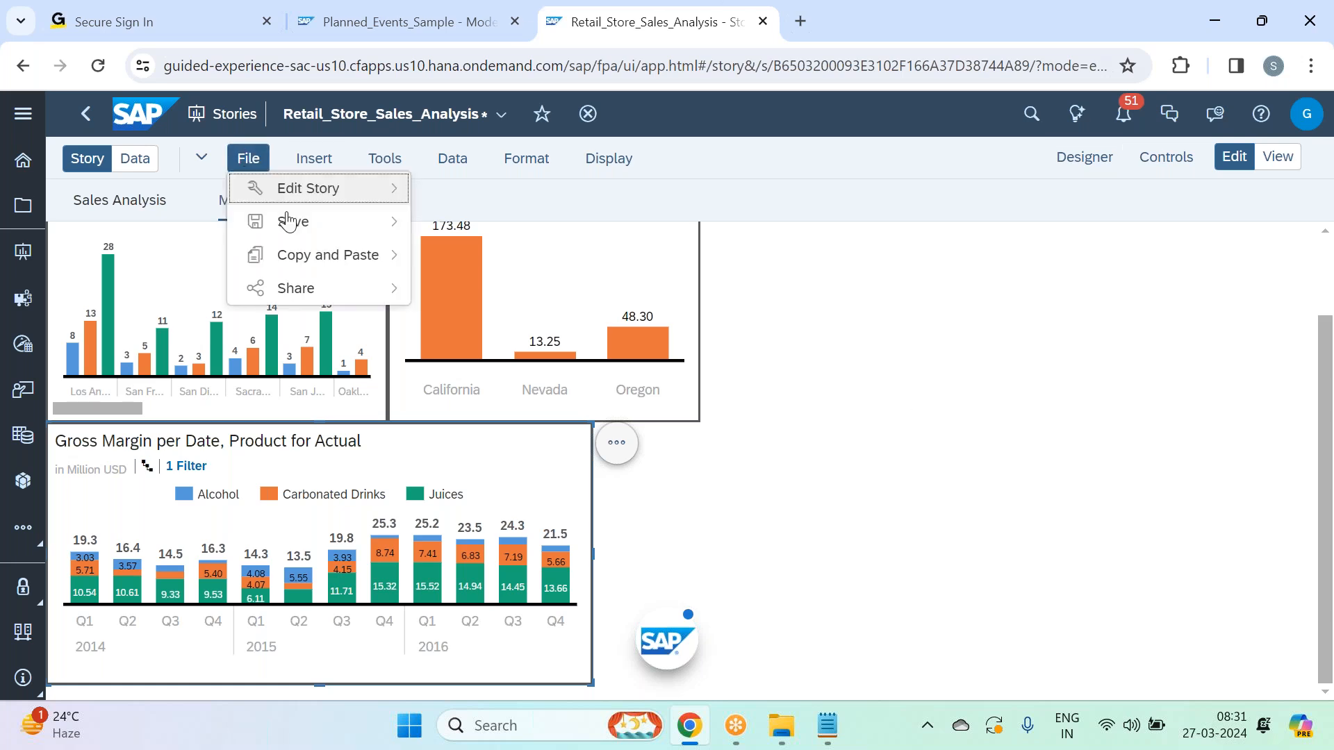
mouse_move(390, 222)
click(524, 229)
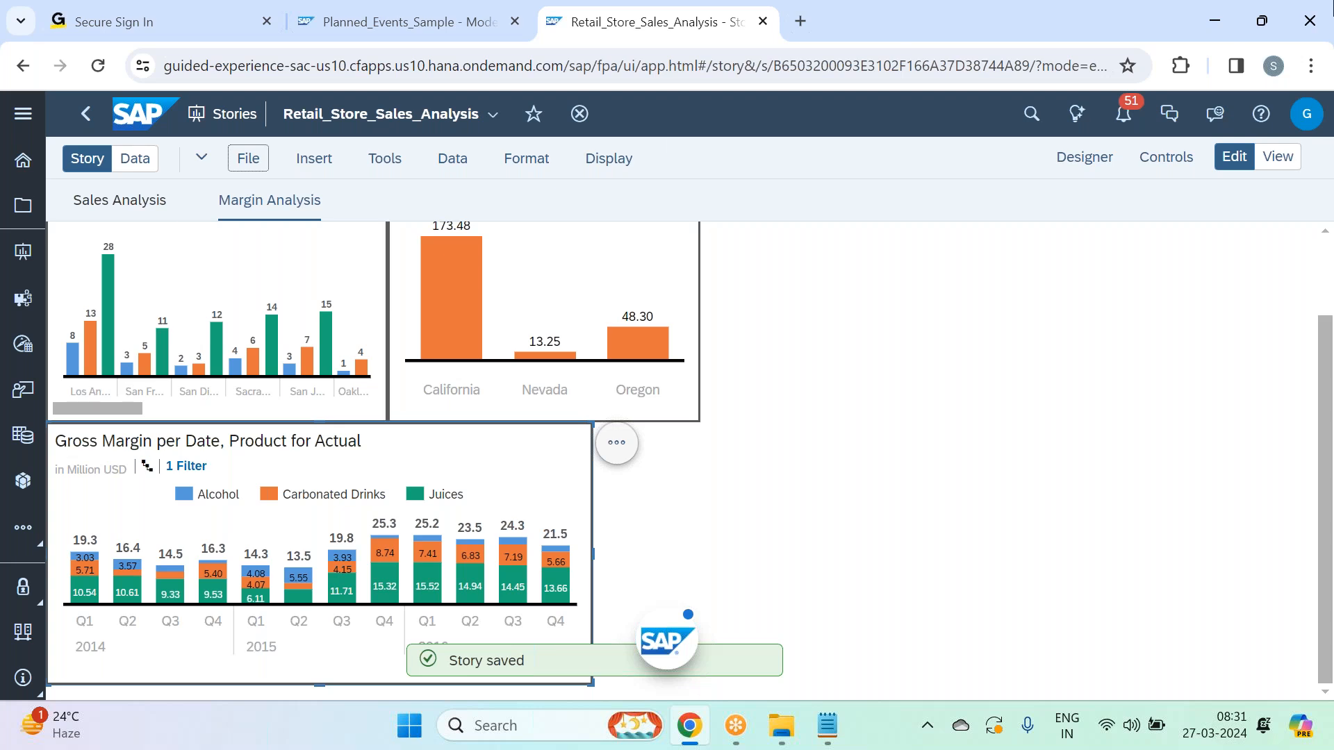
Insert another chart beside the Gross Margin per Date, Product chart, aligned with its top edge, and make it wider and shorter.
click(334, 168)
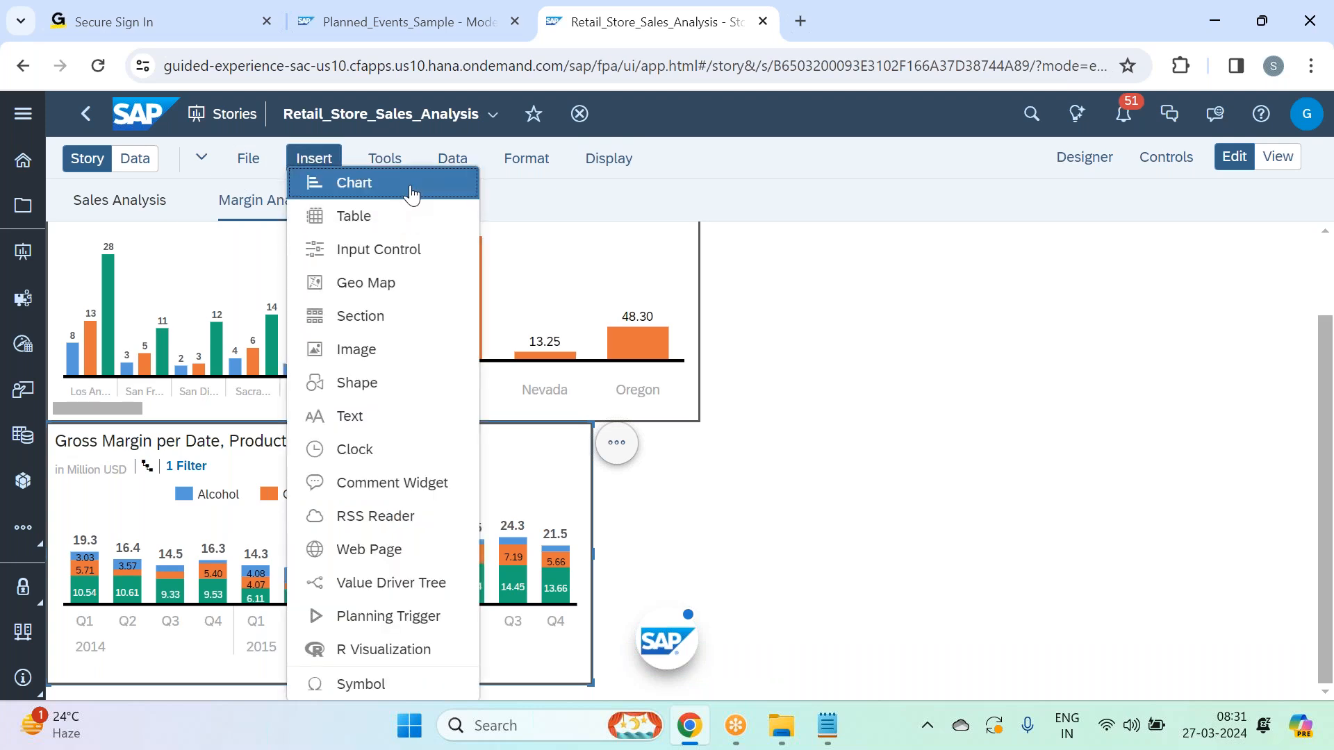
click(411, 185)
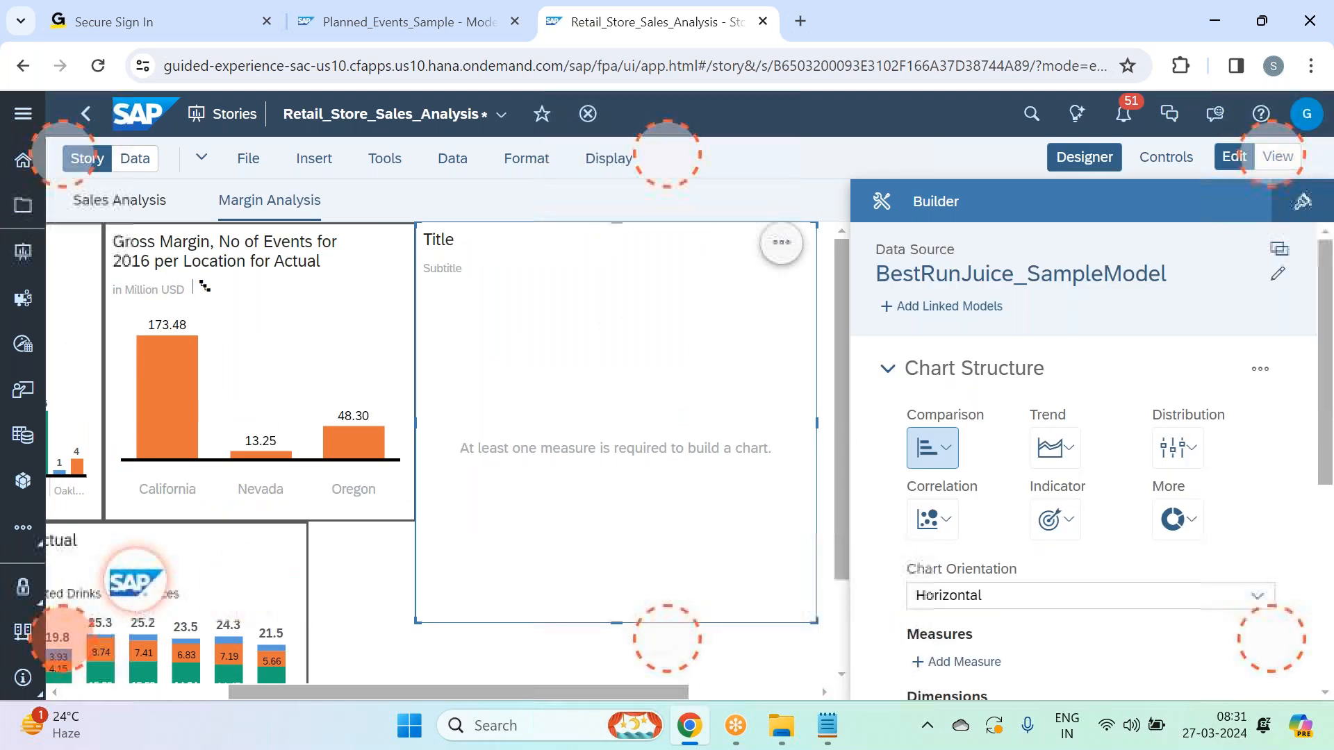
click(1104, 161)
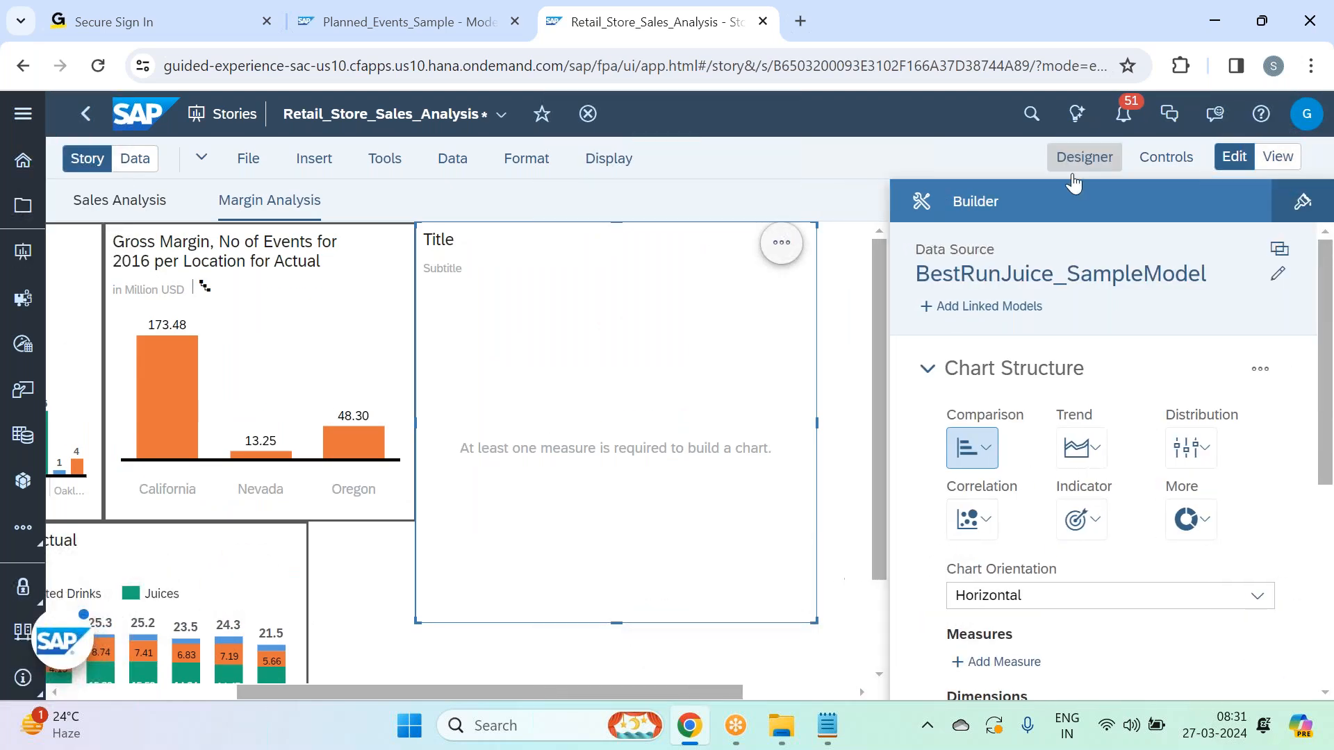
drag(891, 224, 783, 289)
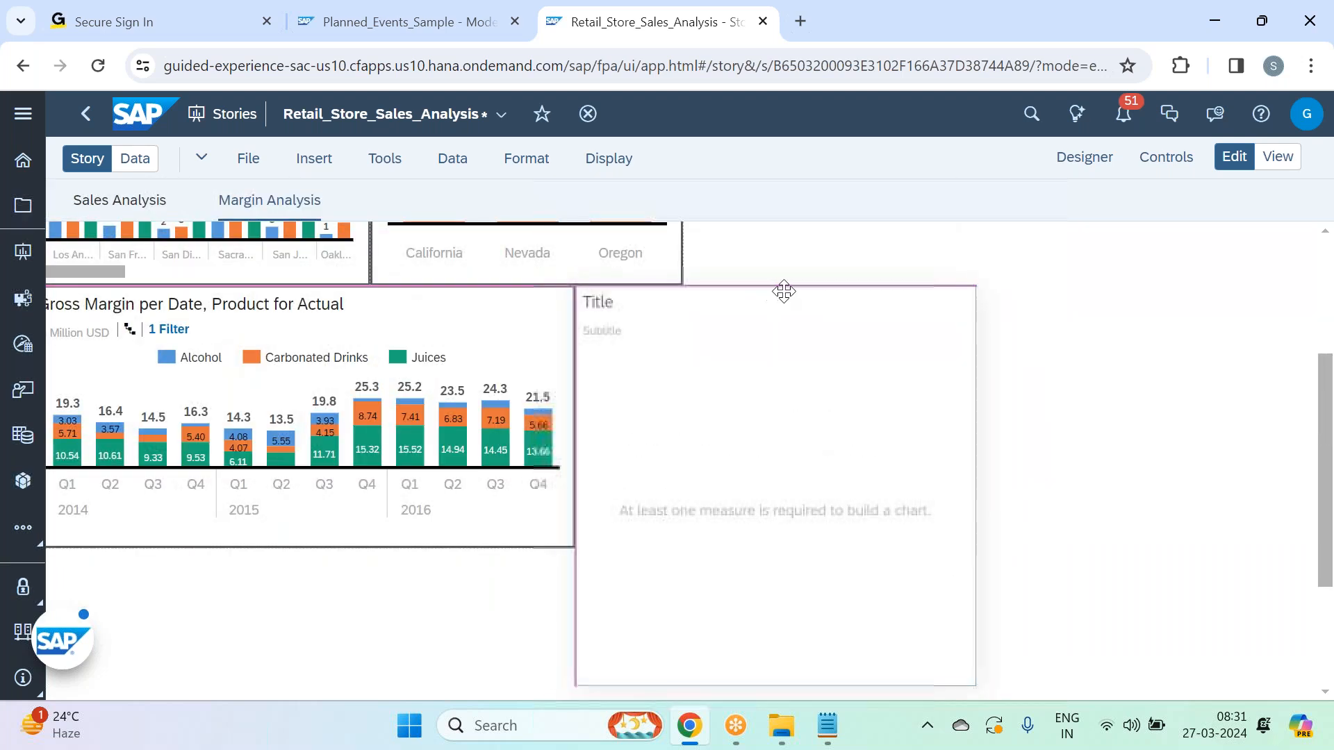
drag(992, 684, 1244, 554)
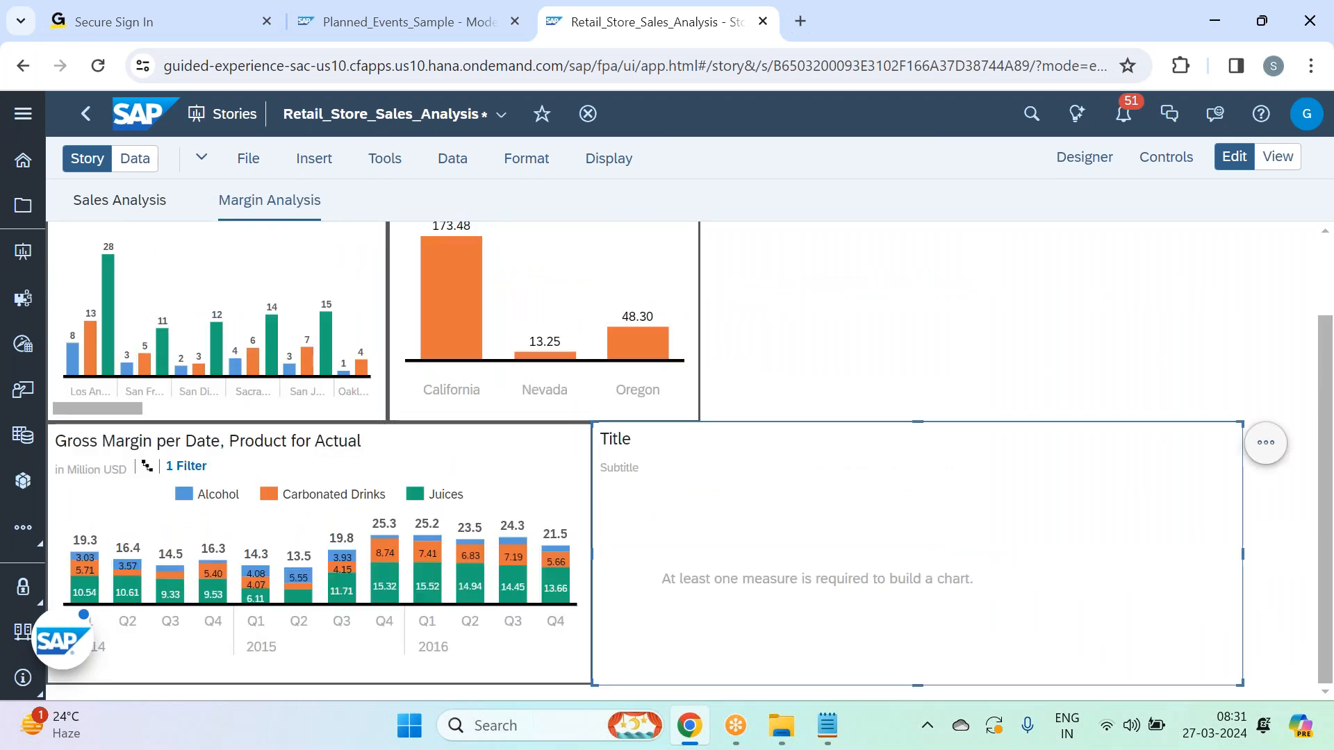
Open the Designer for the new empty chart and set its type to a Trend line chart.
click(1098, 164)
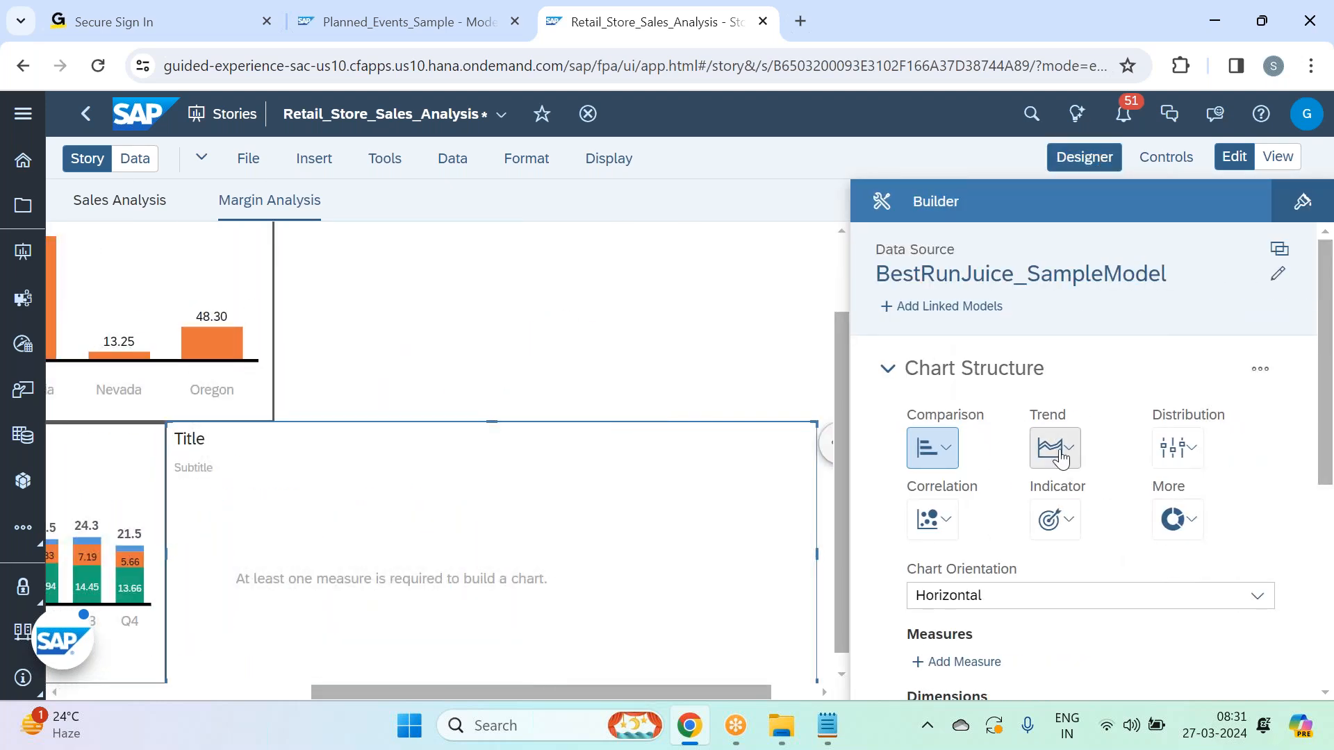
click(1061, 456)
click(1075, 522)
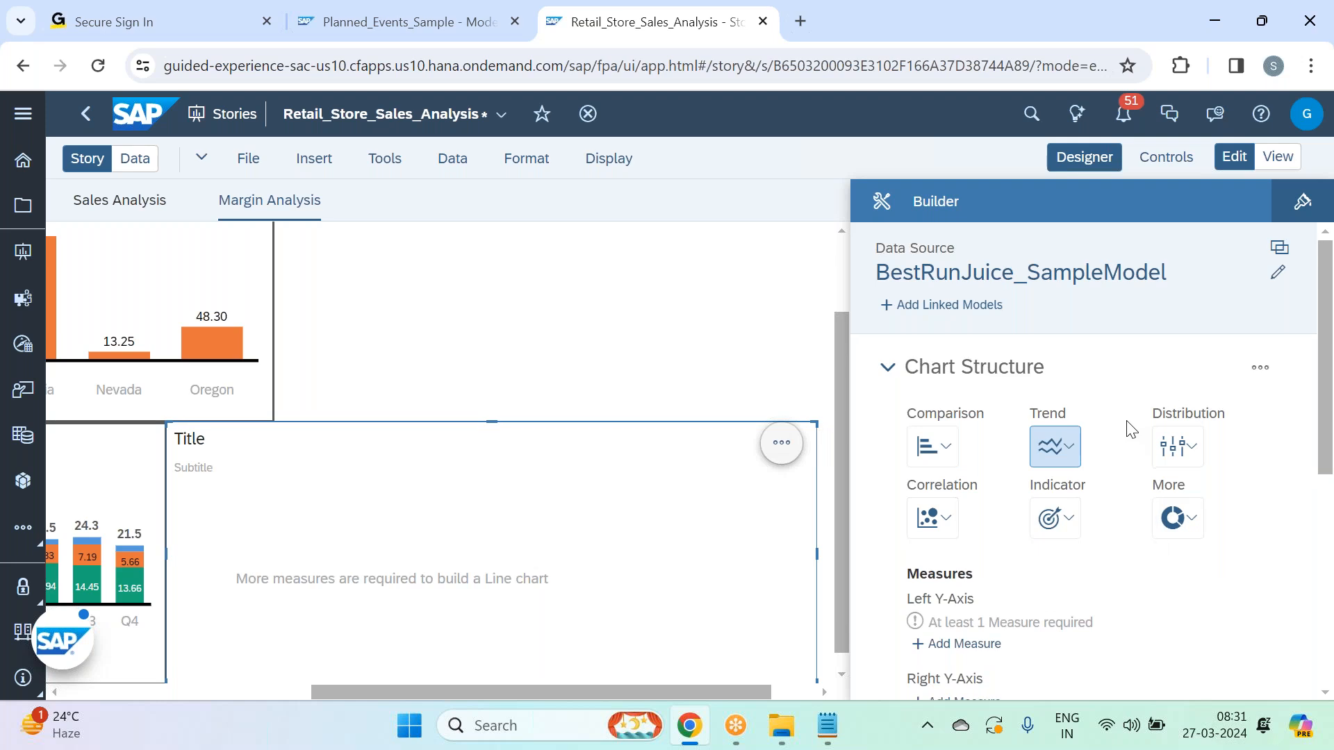
scroll(1129, 424, down, 5)
scroll(1131, 429, up, 3)
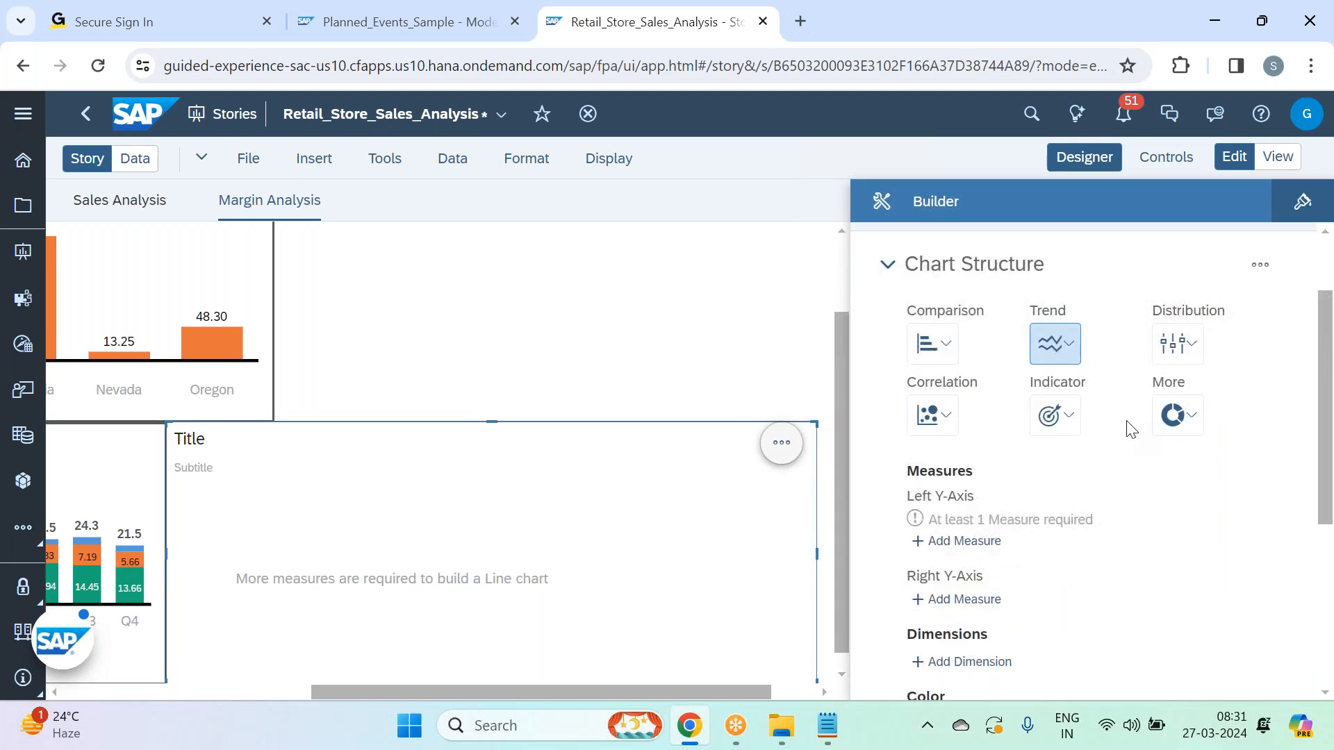
click(945, 347)
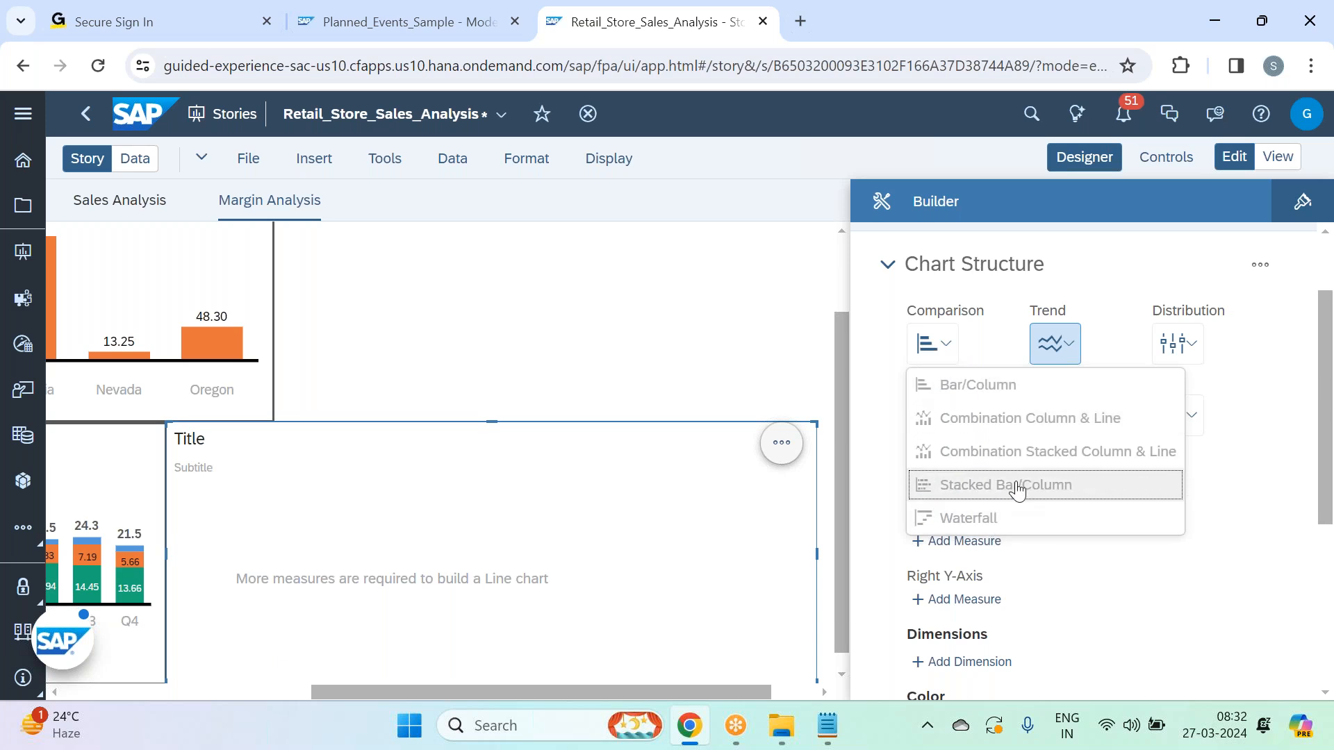
click(1114, 331)
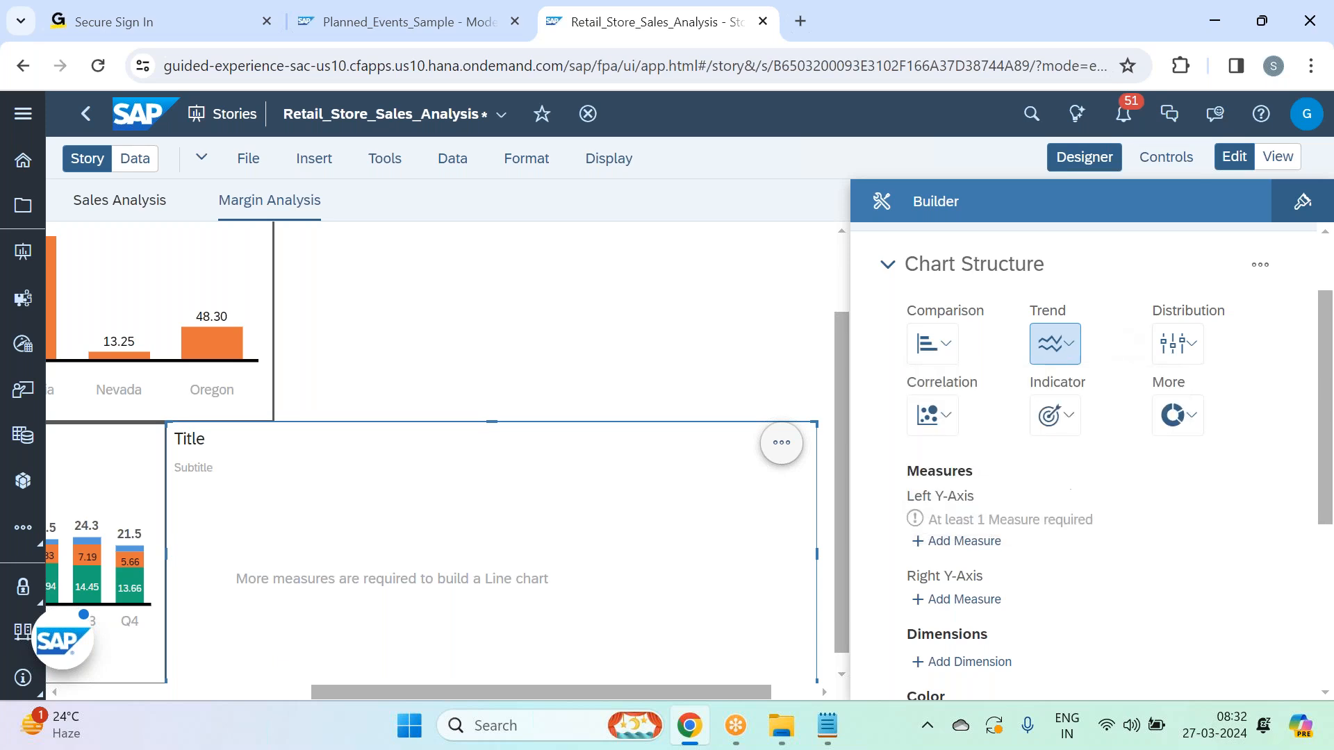
click(1065, 429)
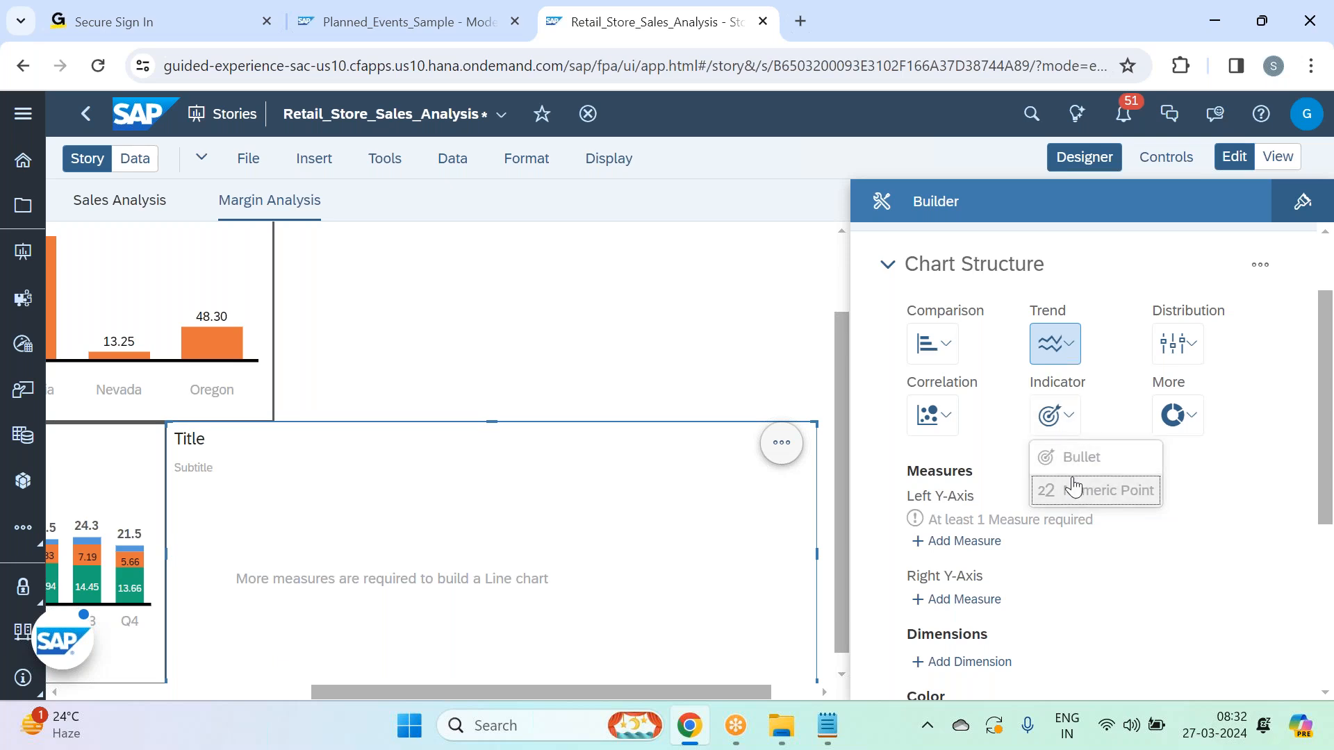
click(1120, 325)
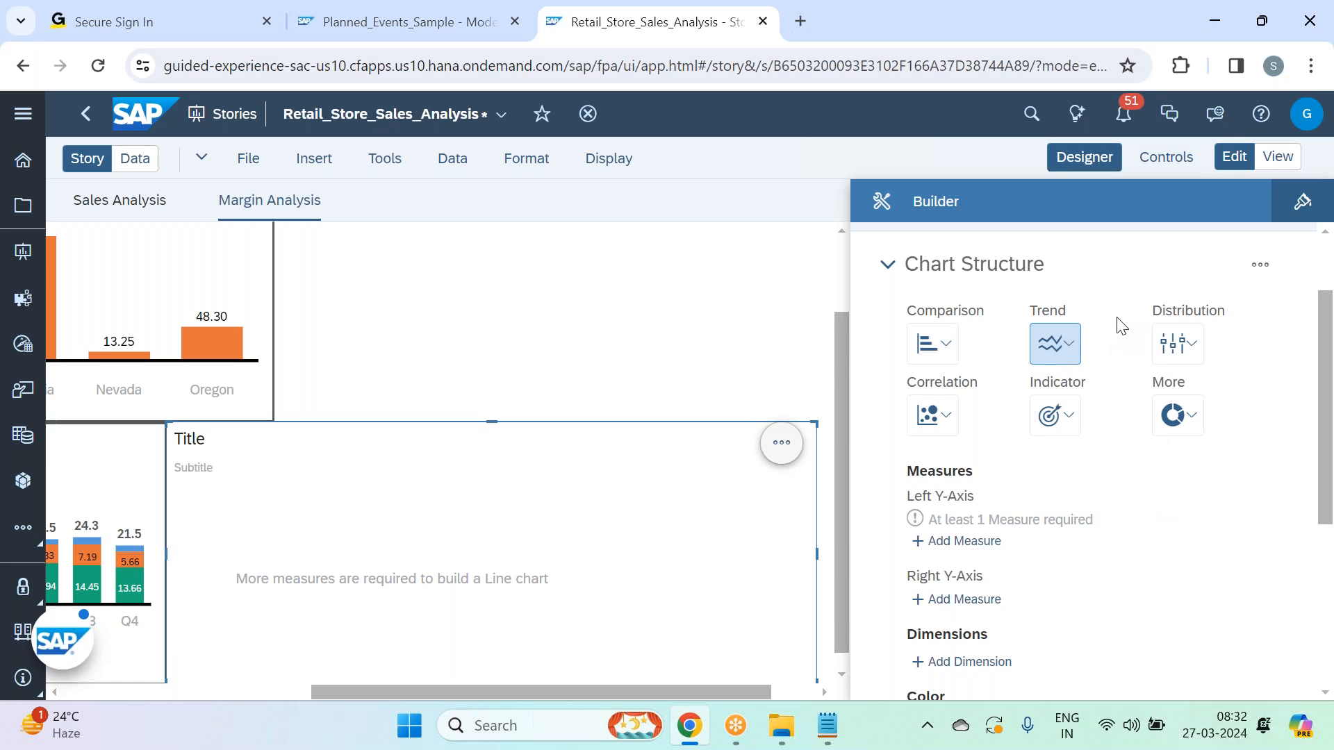
click(1039, 364)
click(1066, 421)
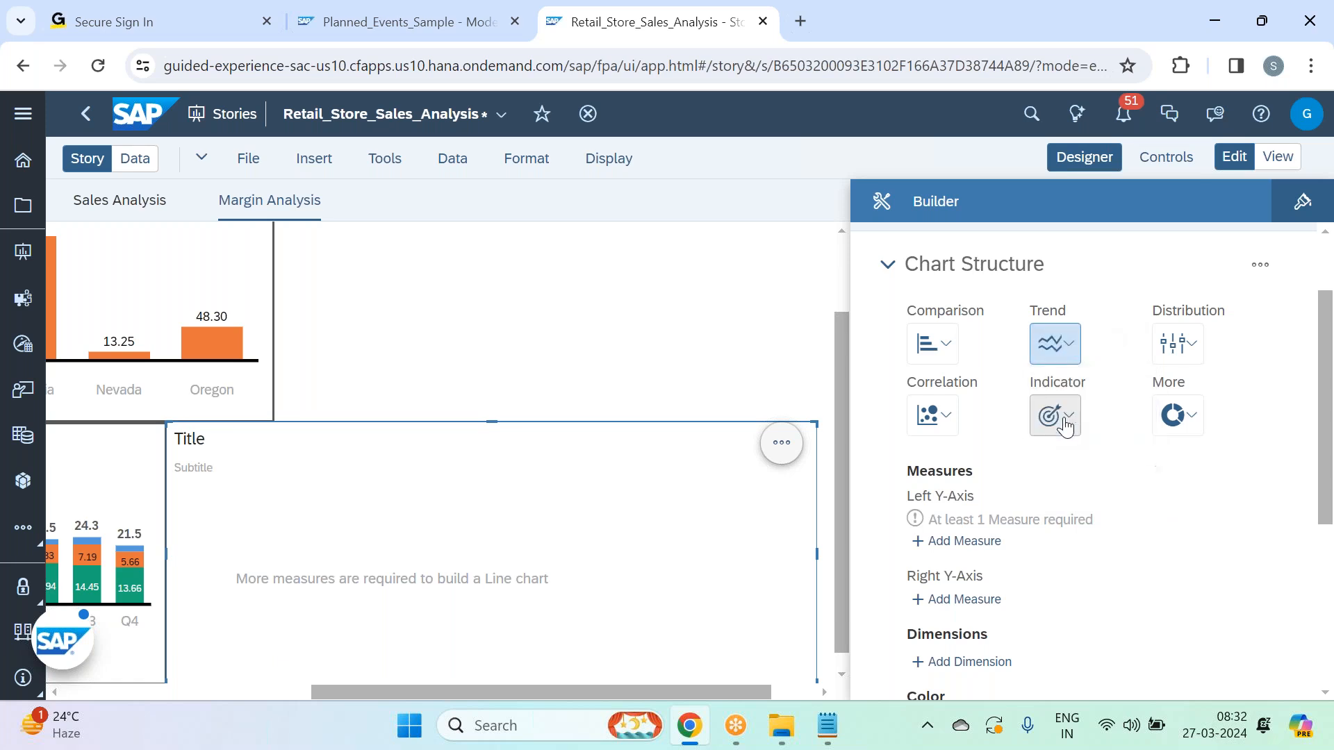
Add the Gross Margin measure to the left Y-axis of the line chart.
click(973, 541)
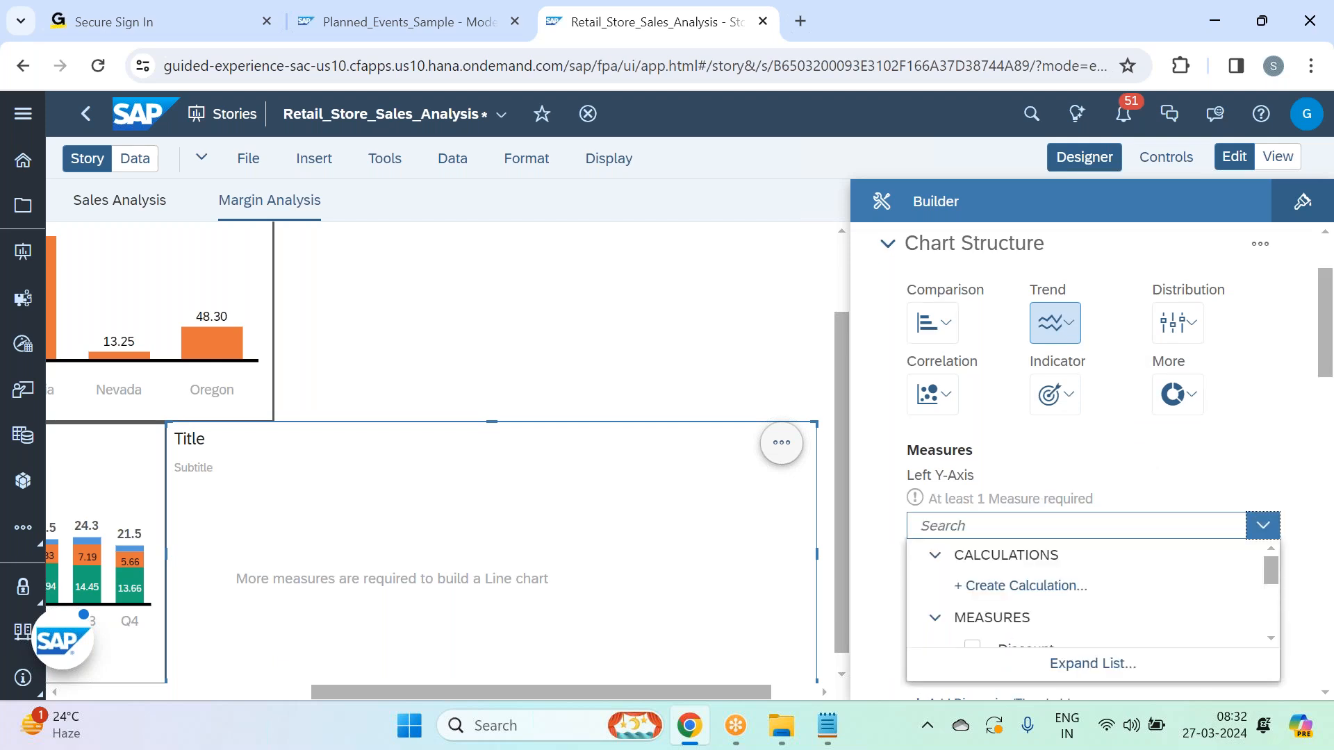
text(gross)
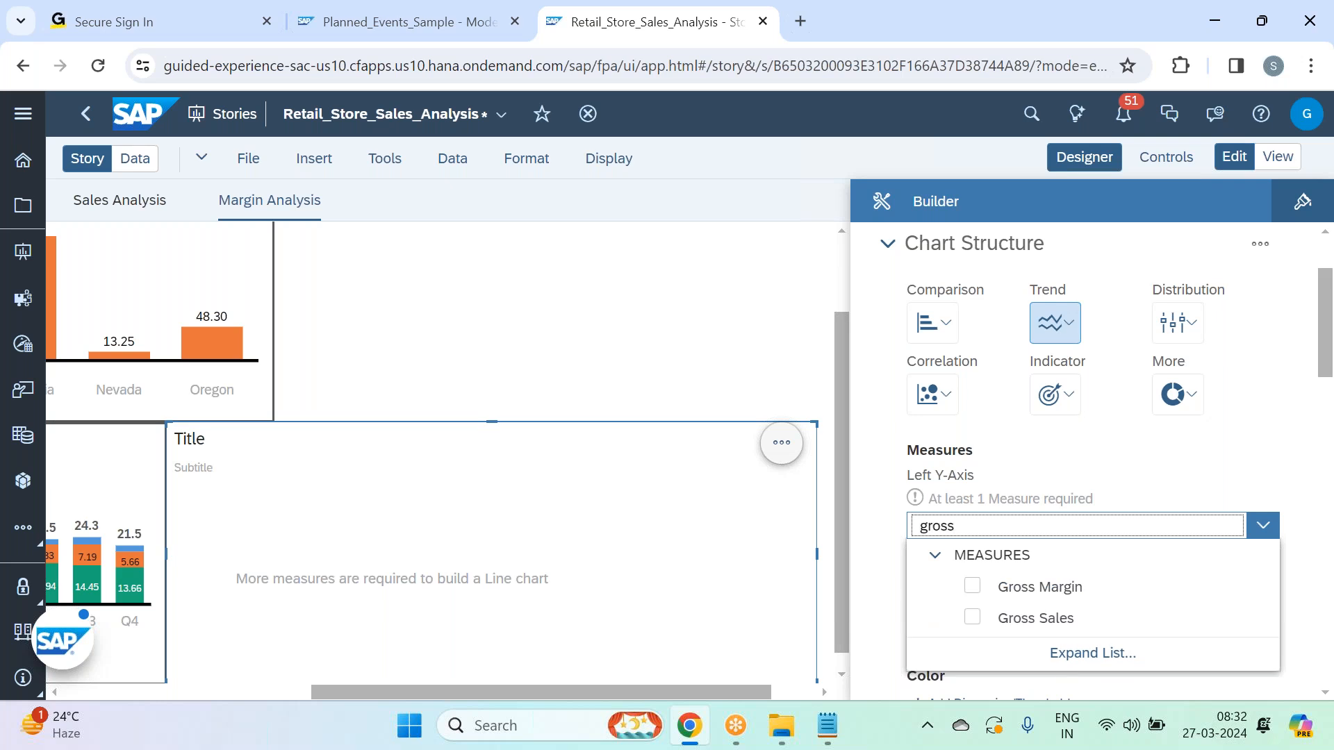
click(1090, 589)
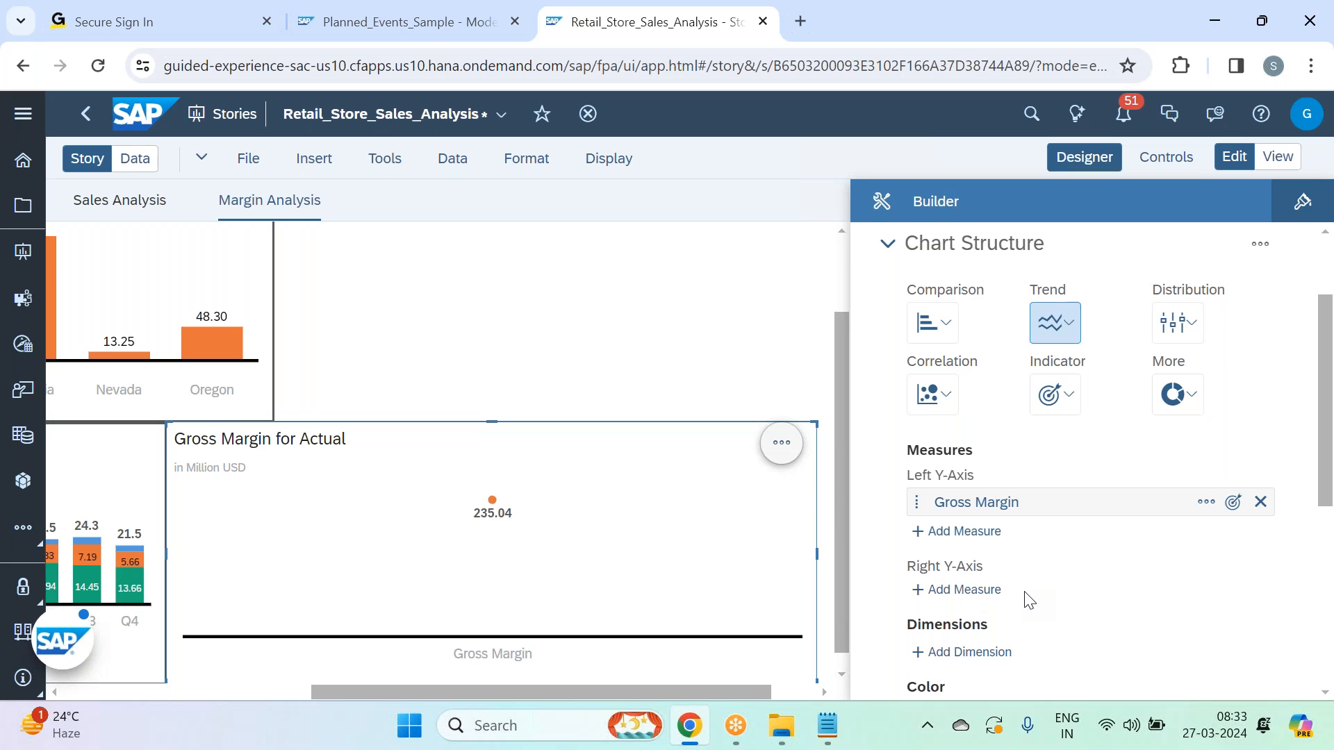
Add Date as the dimension of the Gross Margin line chart.
scroll(1029, 600, down, 3)
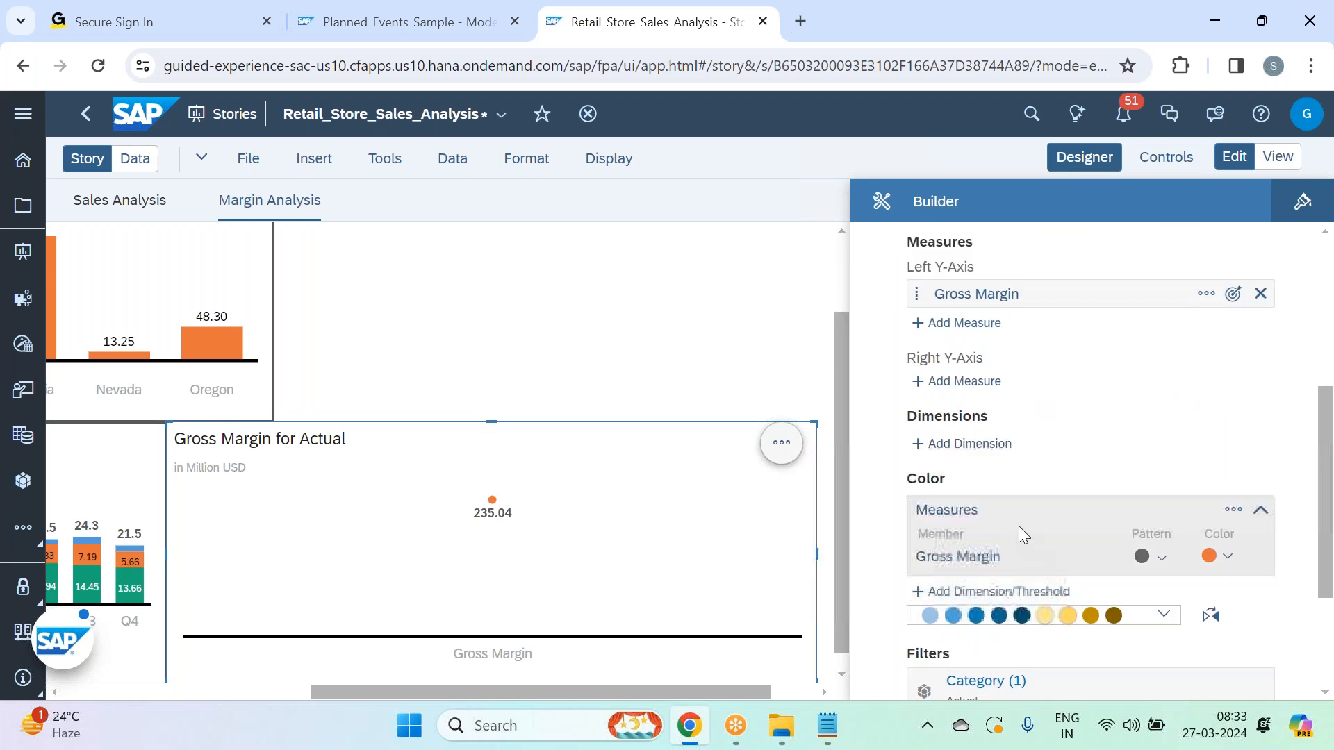
click(991, 446)
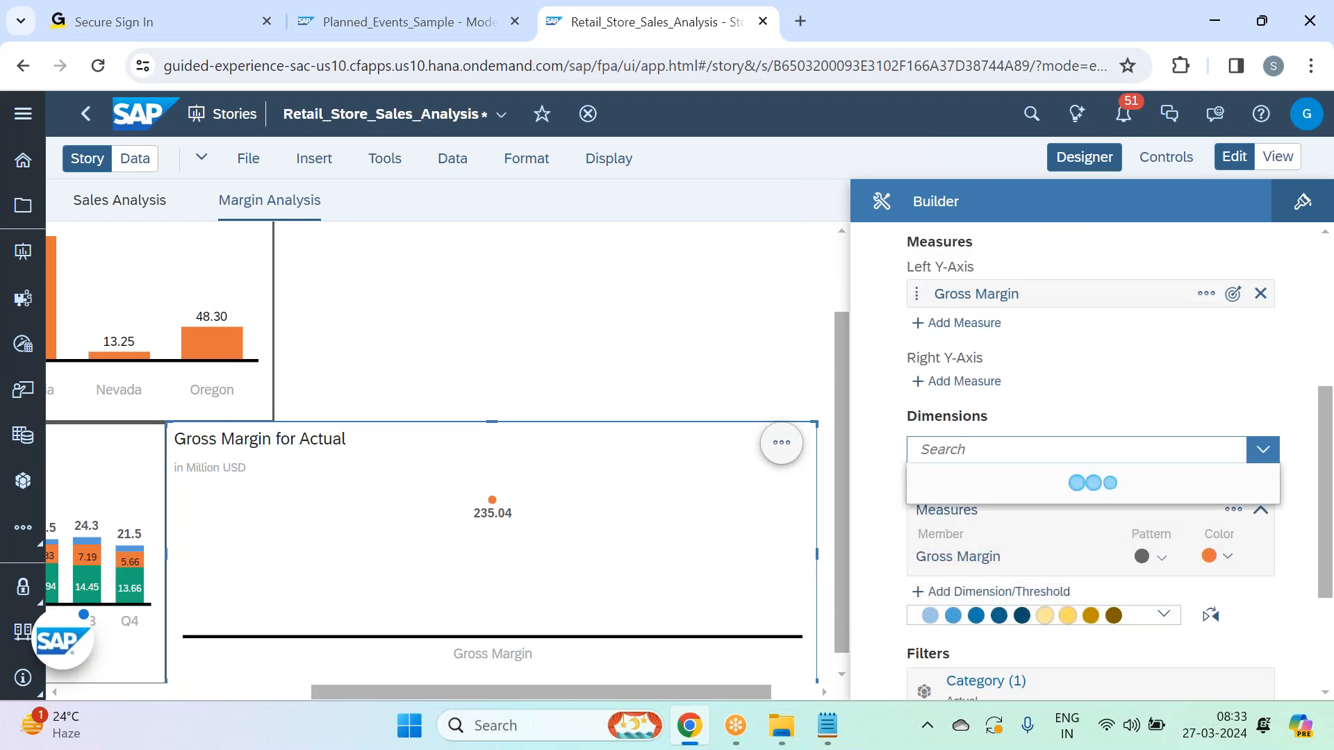
text(date)
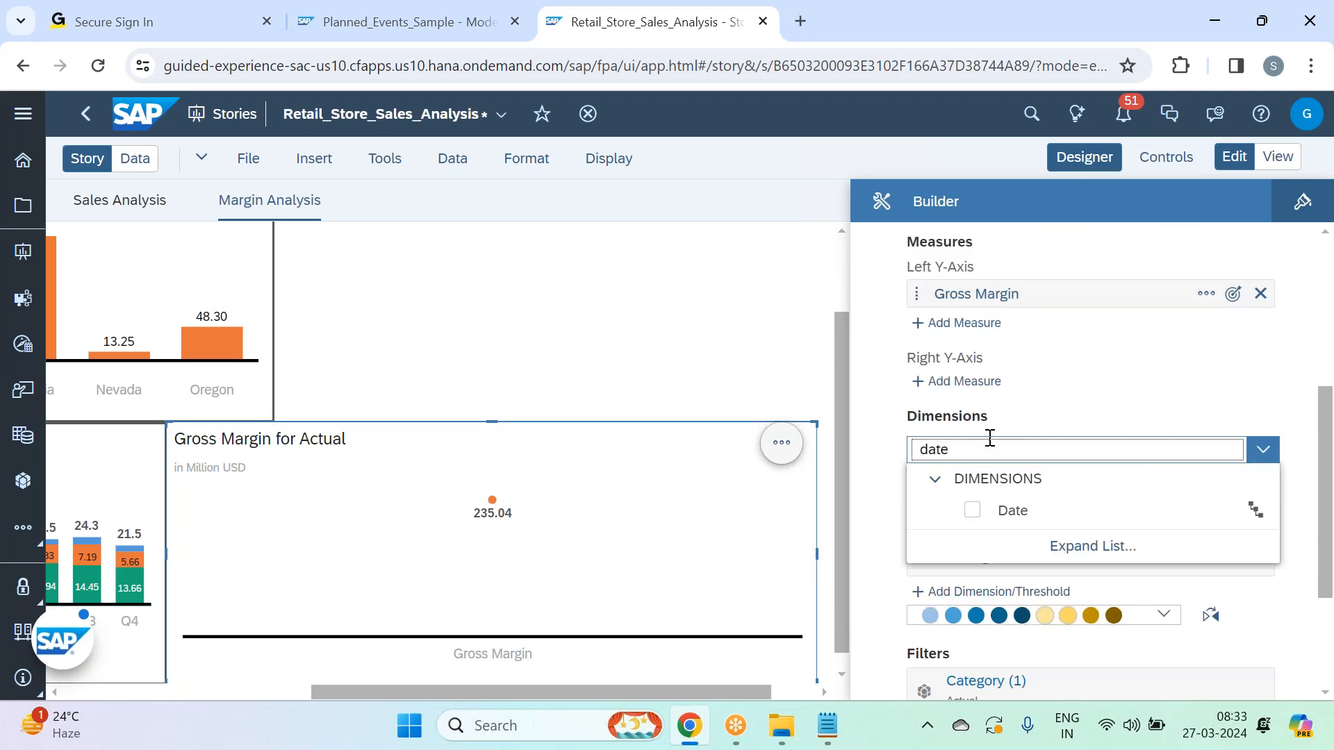
click(1044, 522)
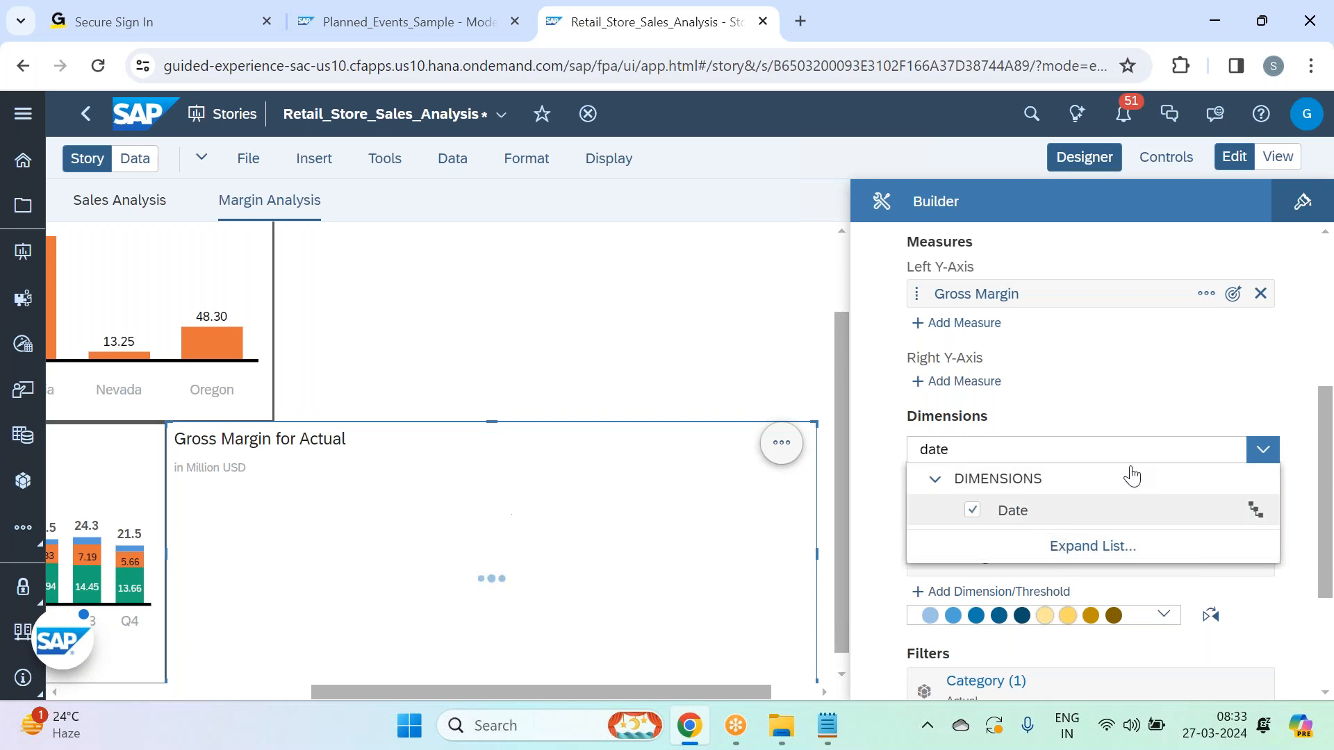
click(1162, 415)
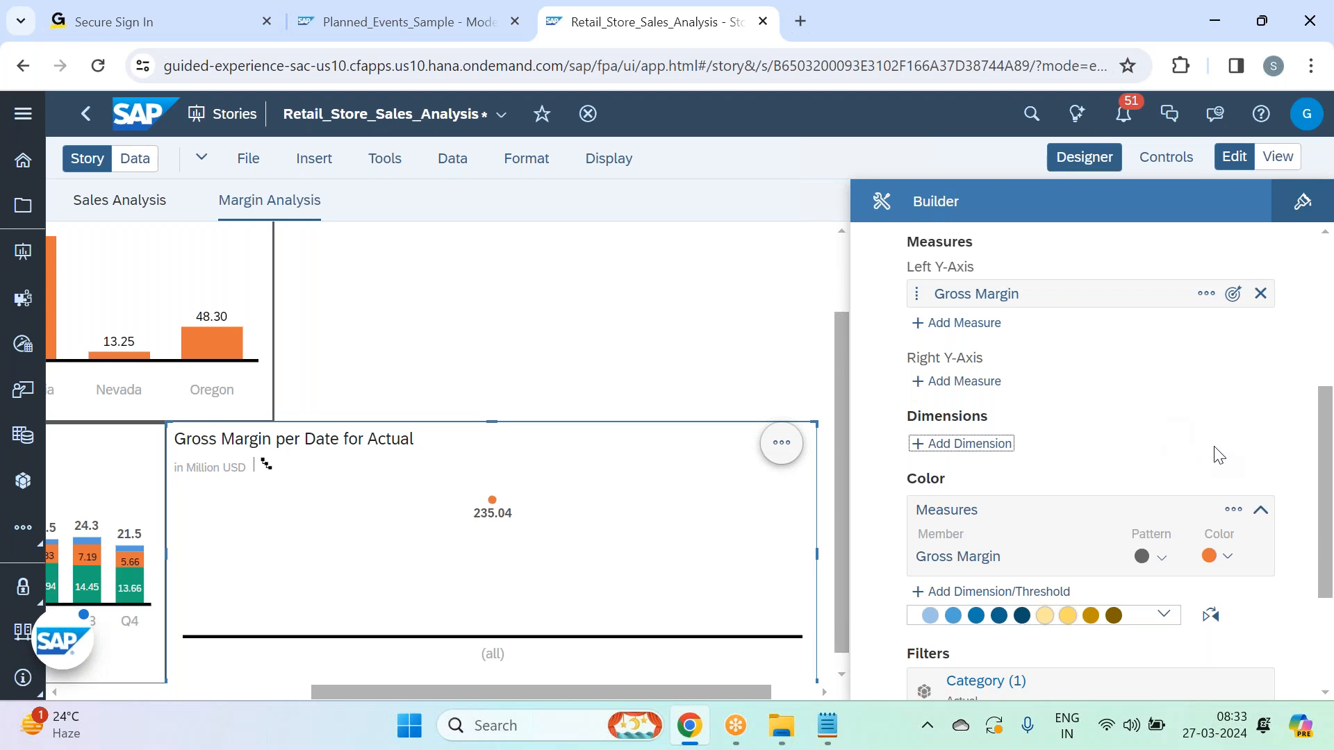
Set the Date dimension's hierarchy to Year, Quarter, Month and its drill level to Level 3.
click(1233, 491)
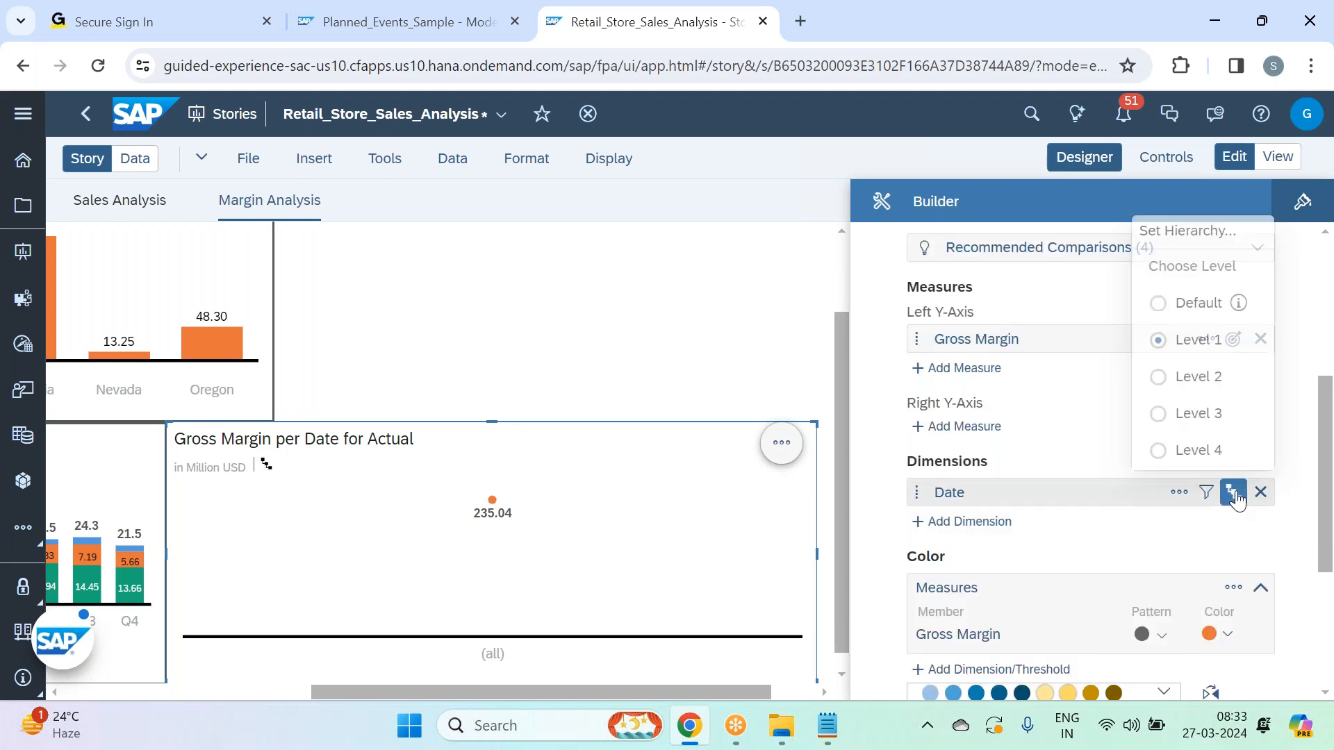
click(1203, 240)
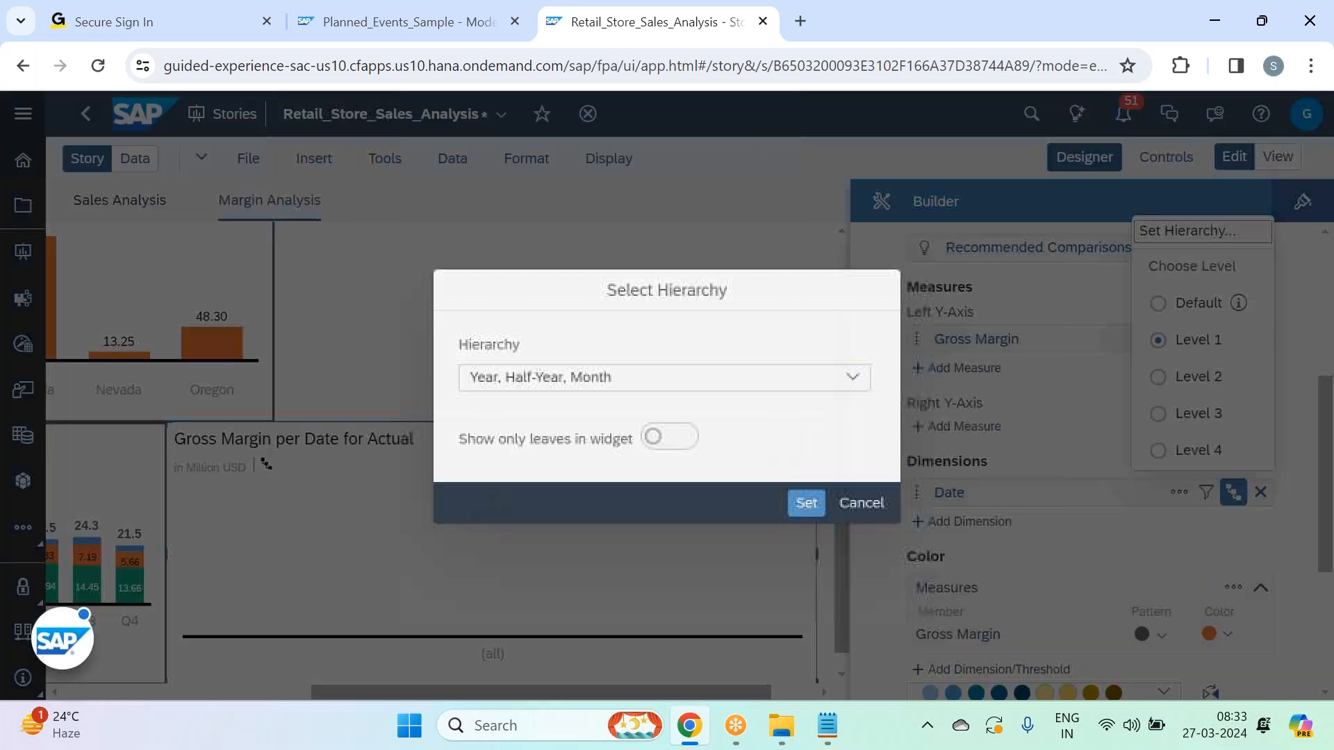
click(853, 377)
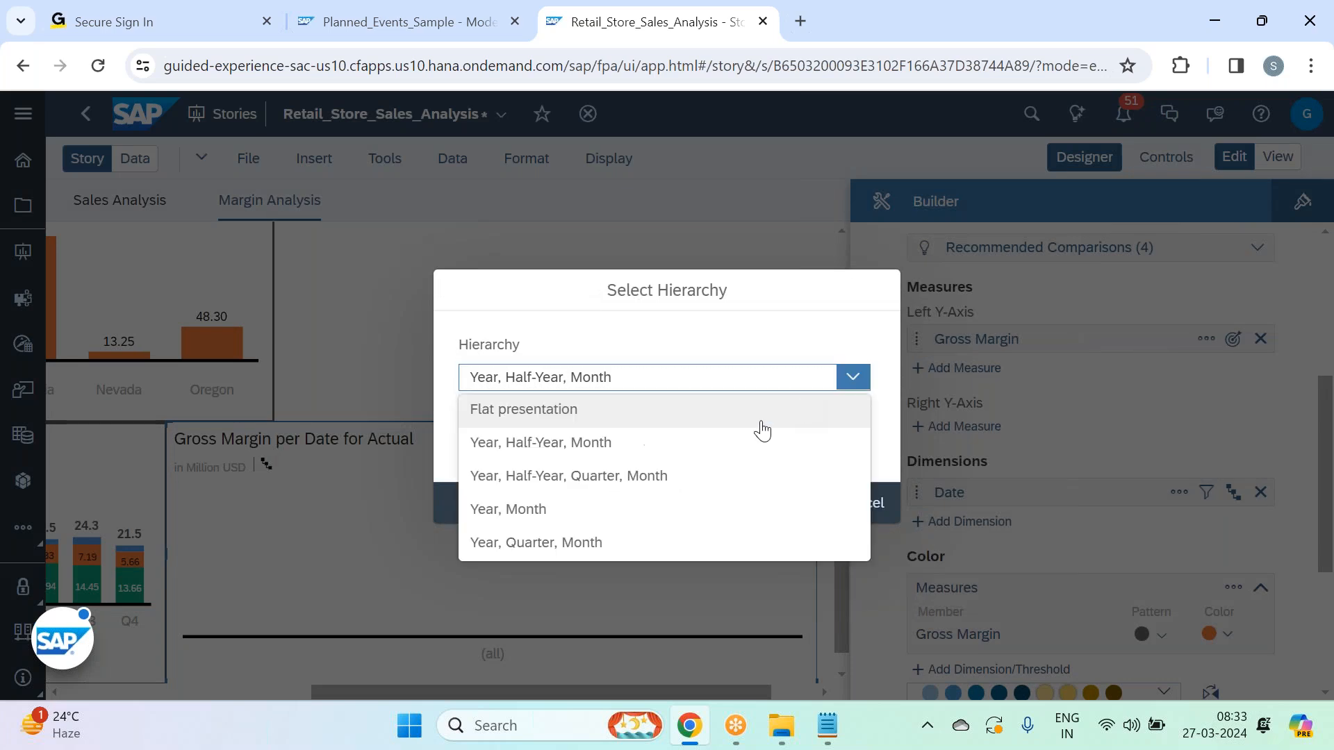
click(623, 543)
click(802, 503)
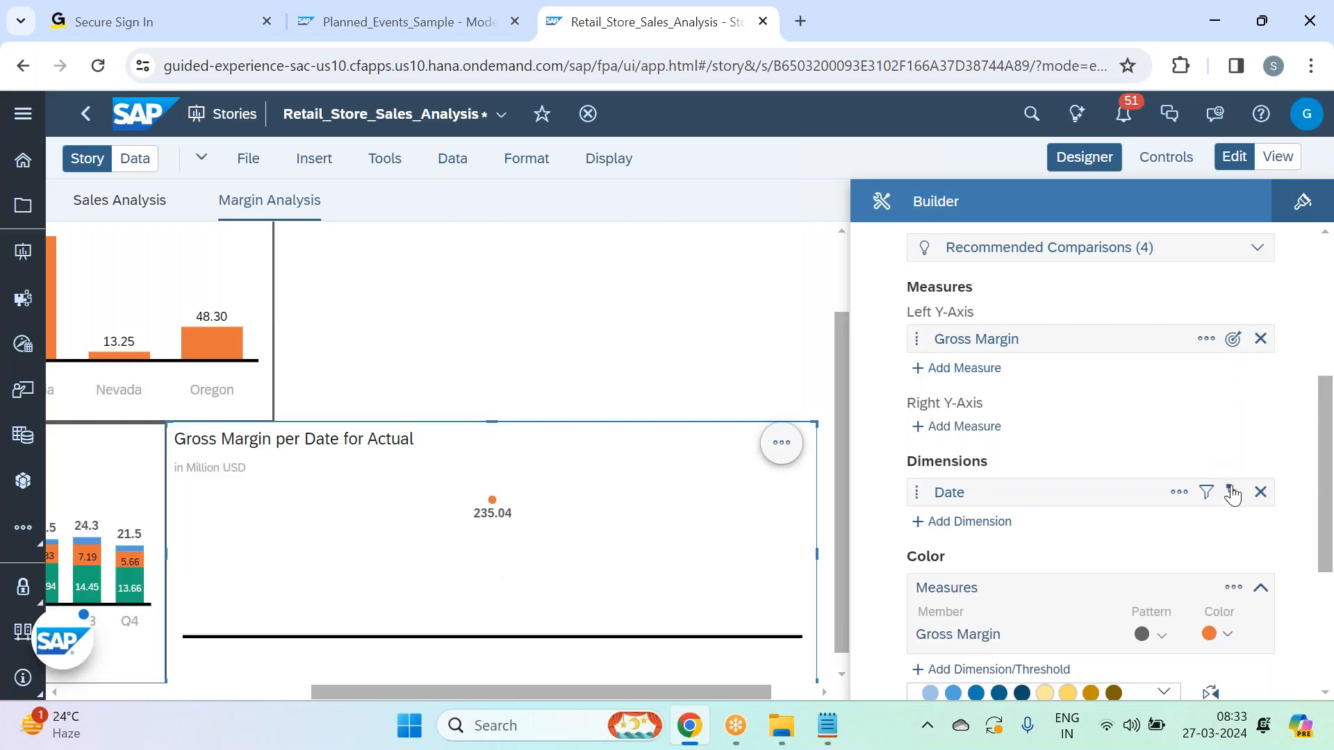
click(1233, 492)
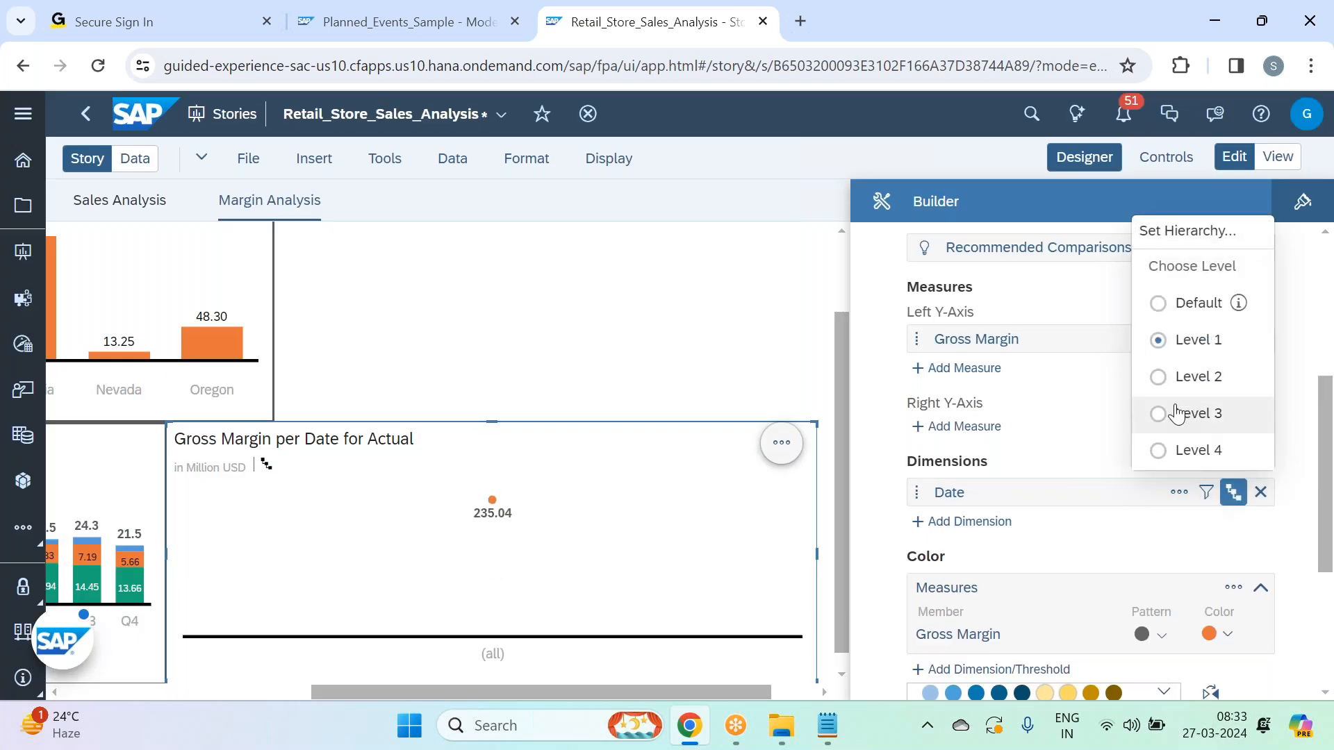
click(1183, 412)
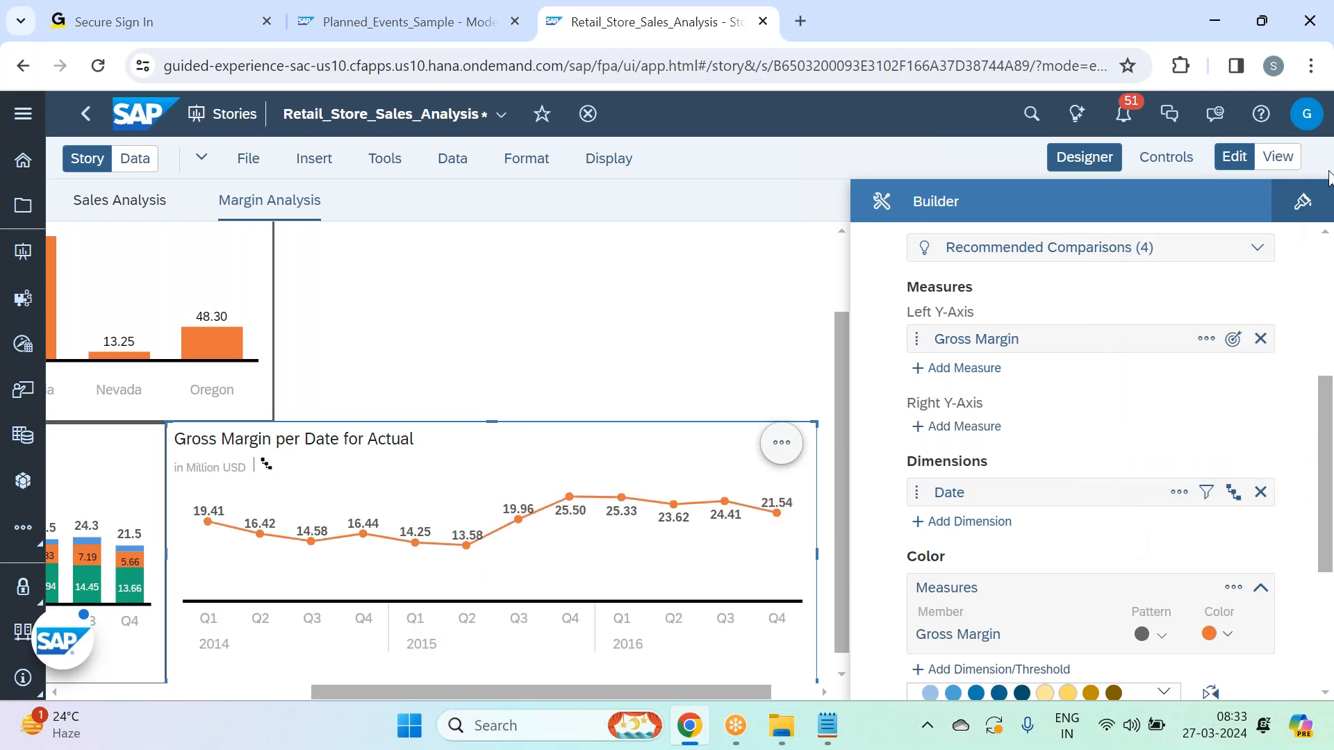
Give the Gross Margin per Date line chart all borders with a line width of 2.
click(1308, 206)
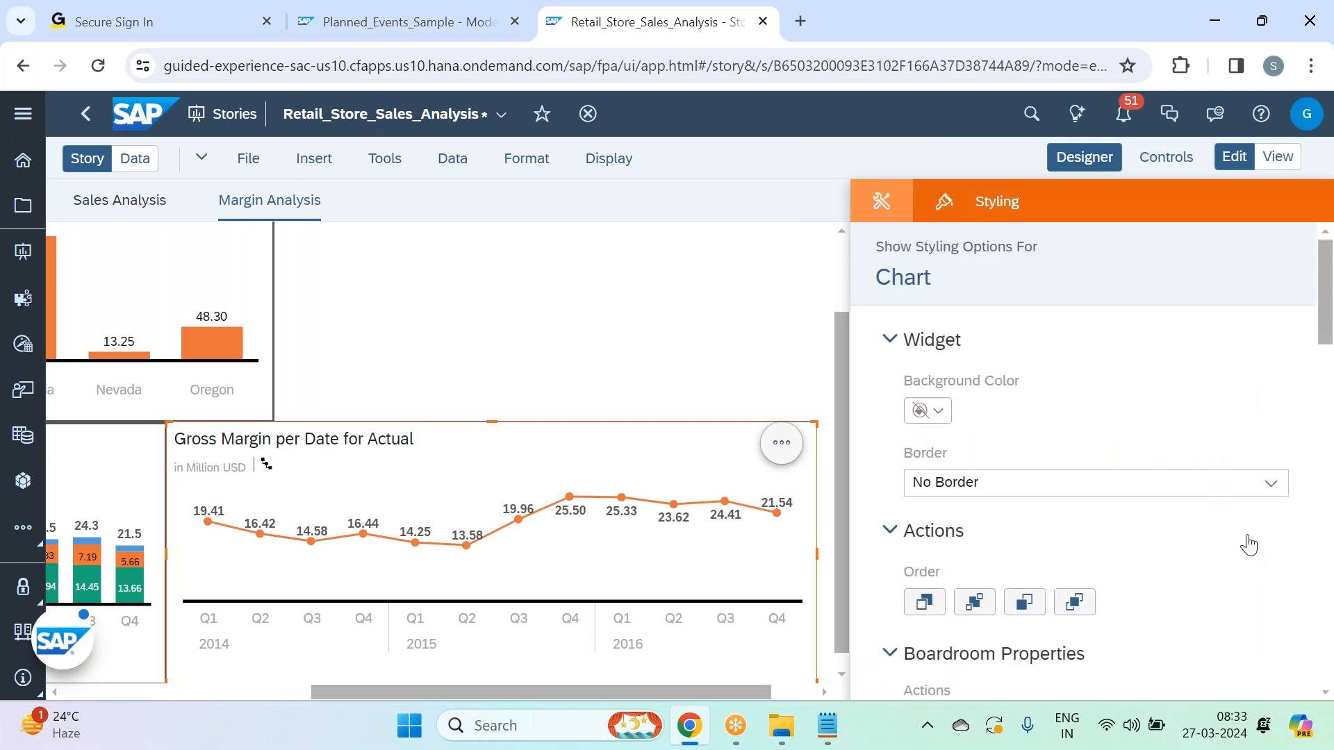
click(1271, 482)
click(1066, 355)
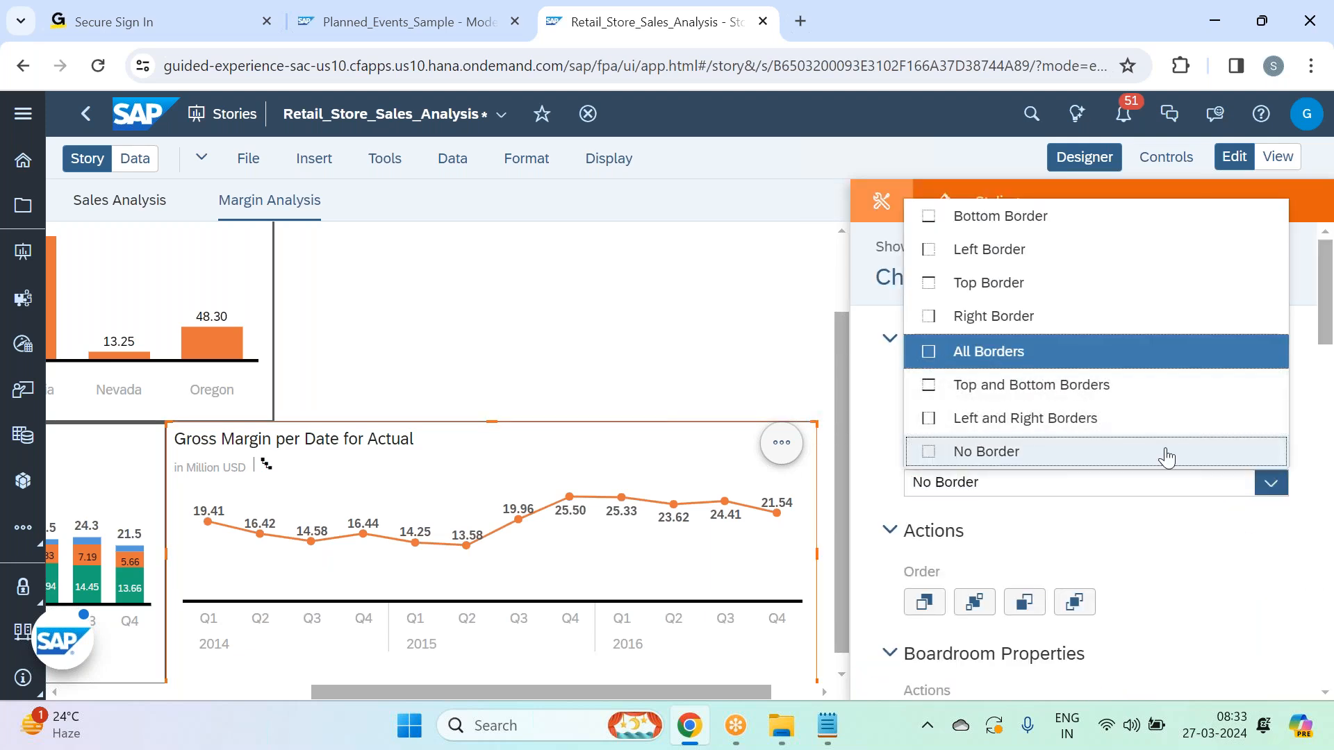
click(1282, 551)
click(1168, 316)
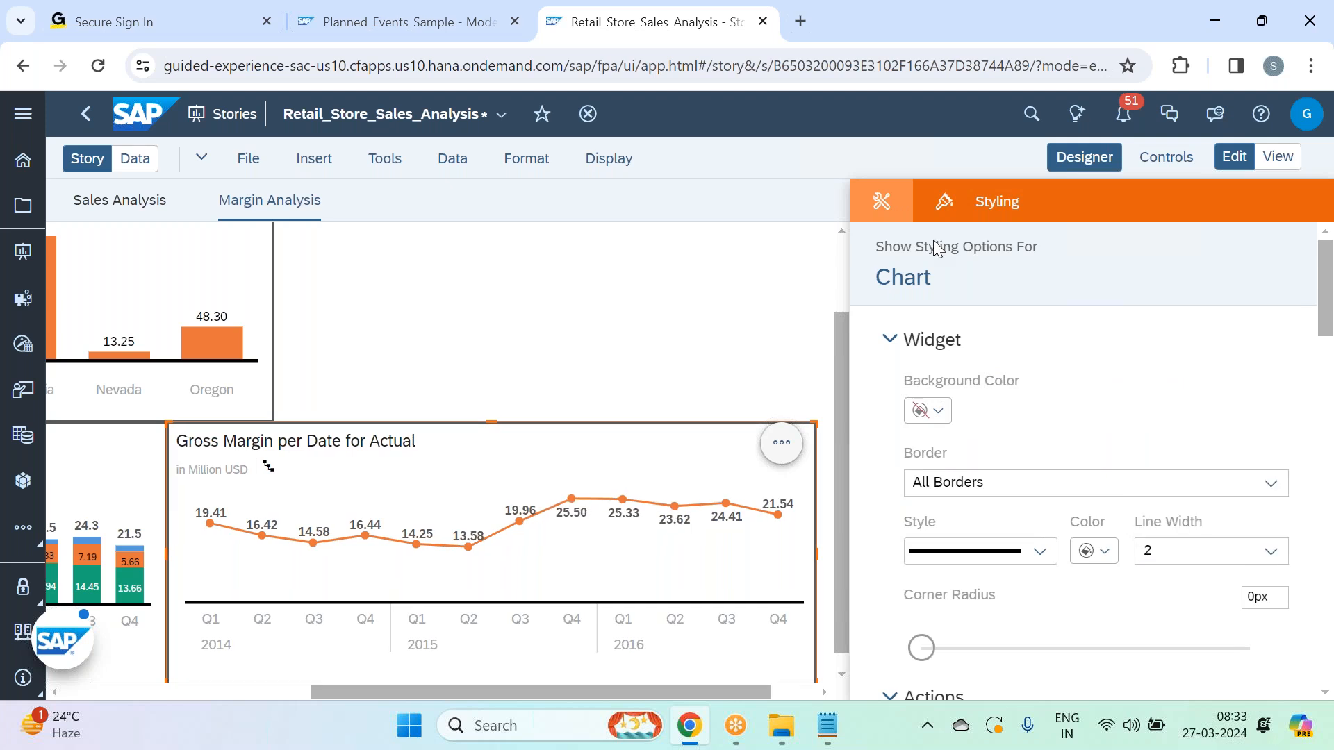
click(882, 201)
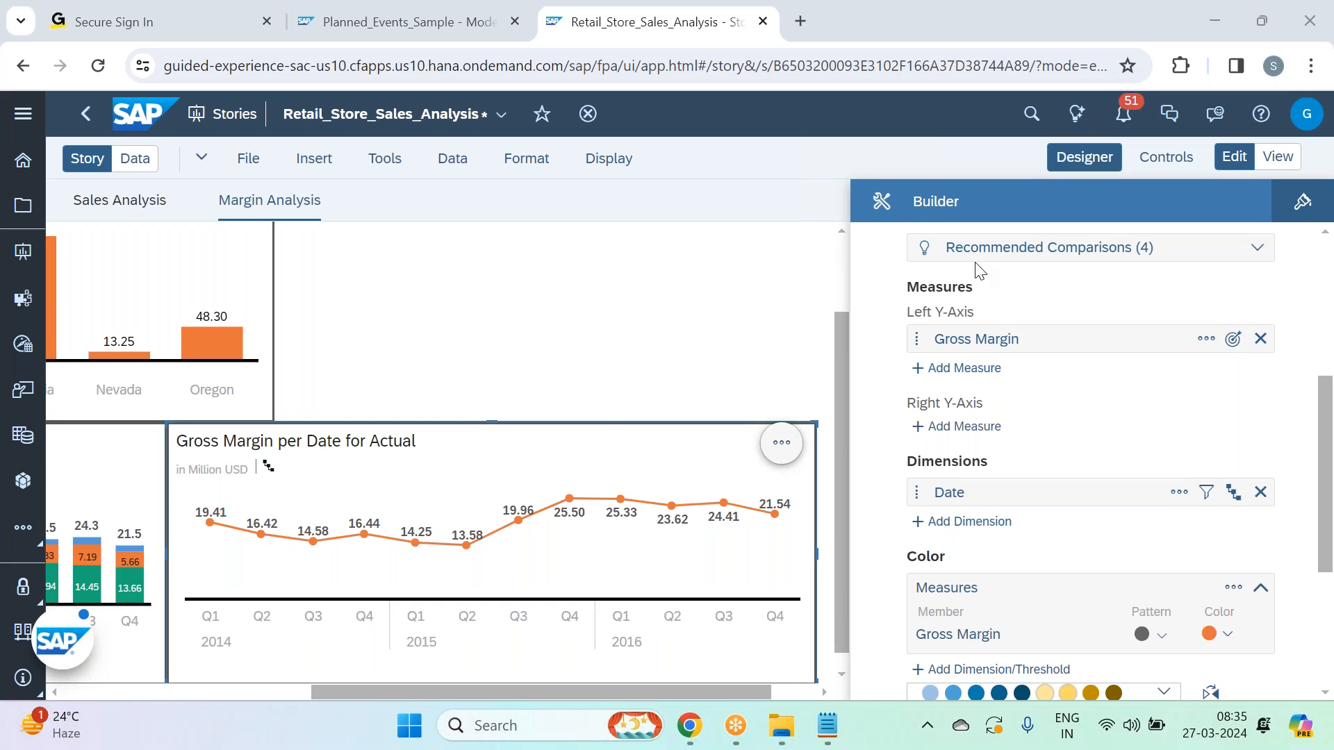
click(1254, 249)
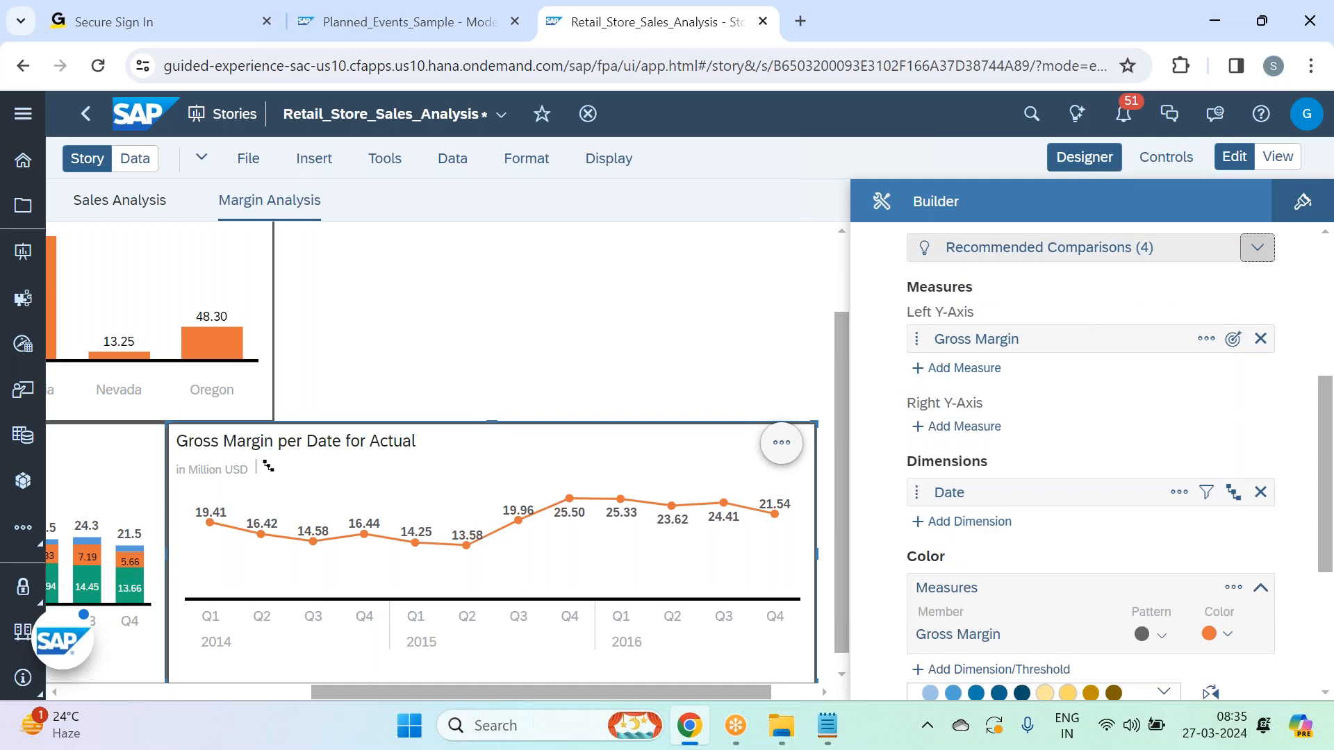
scroll(1292, 292, up, 3)
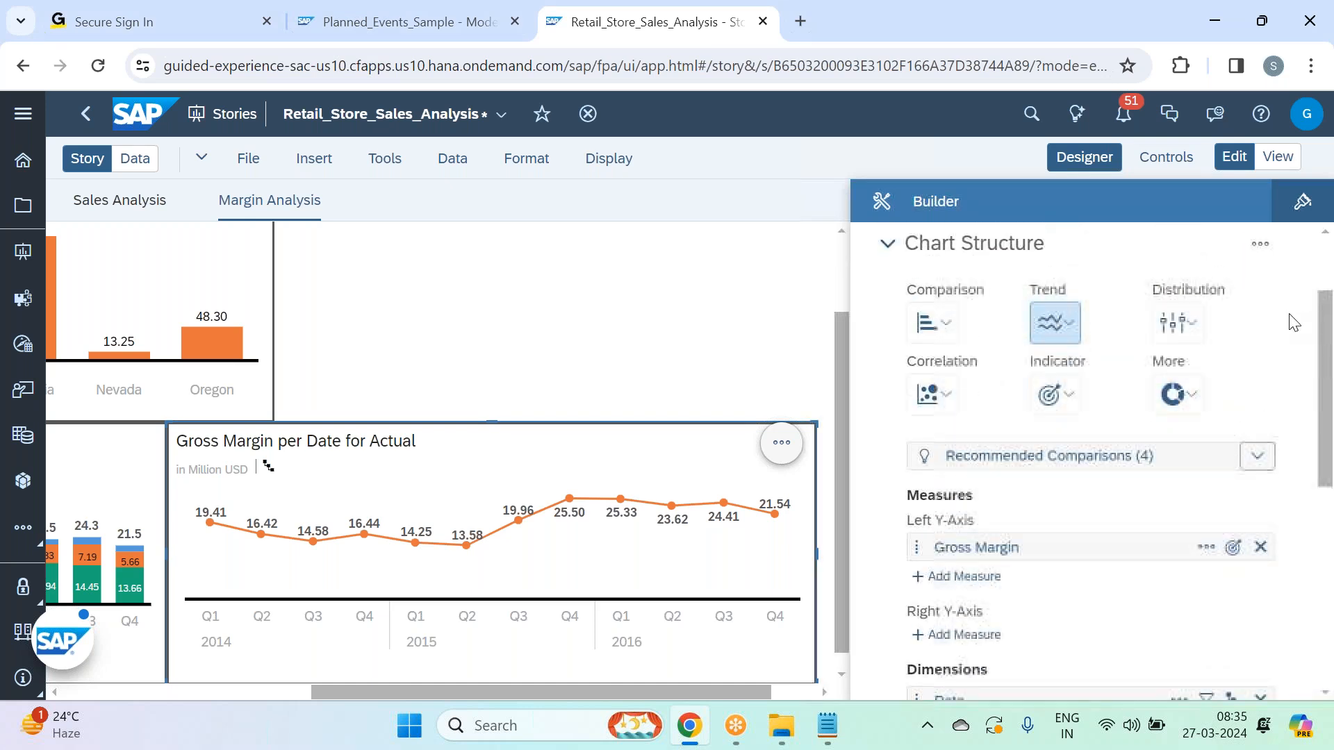
click(1257, 456)
click(1256, 459)
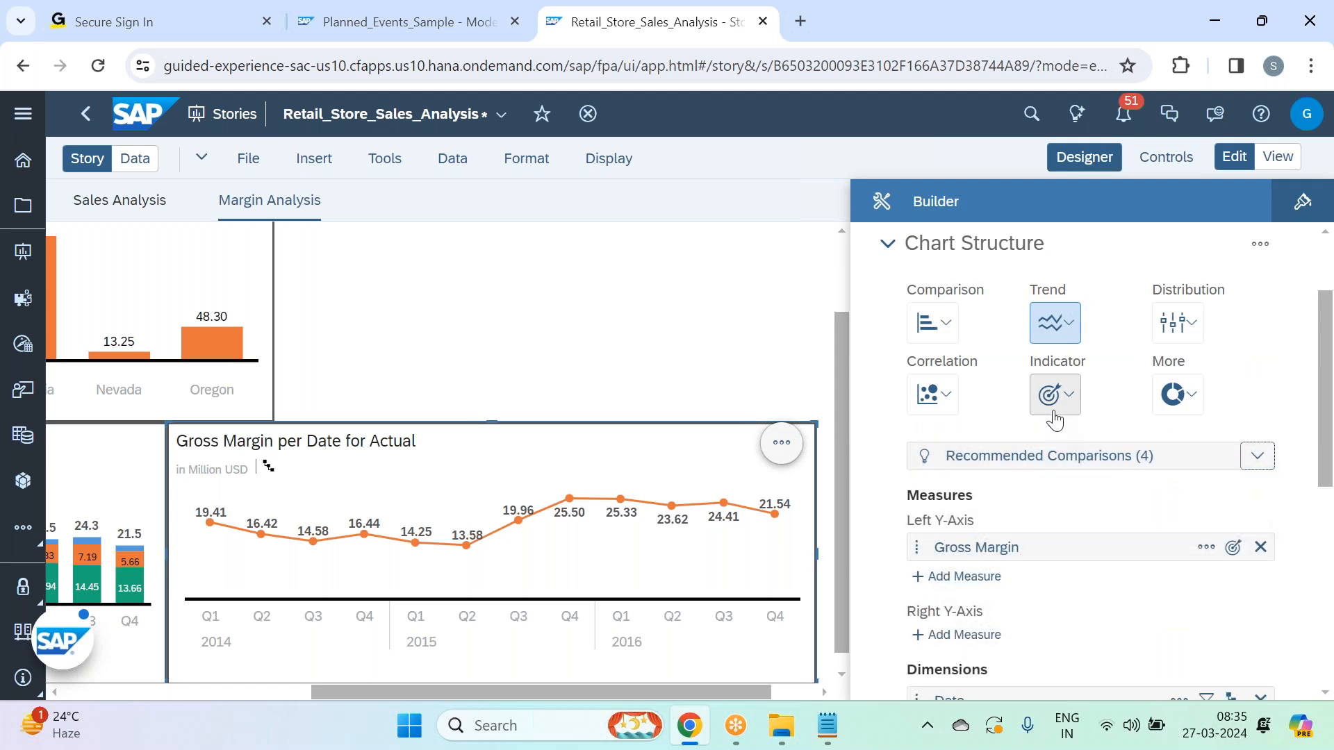
click(1260, 243)
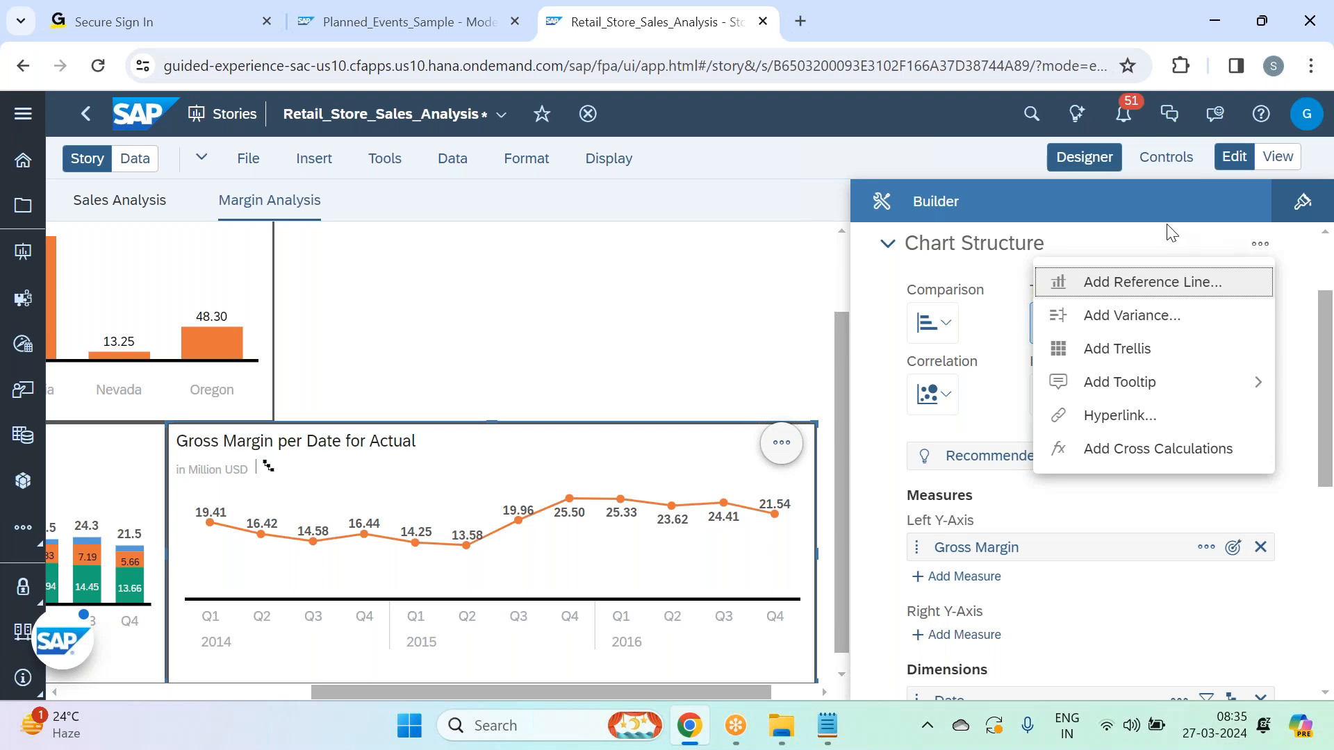
click(1130, 185)
Close the Designer, compare the Gross Margin per Date line chart to the previous year and inspect the 2015 variances.
click(1084, 157)
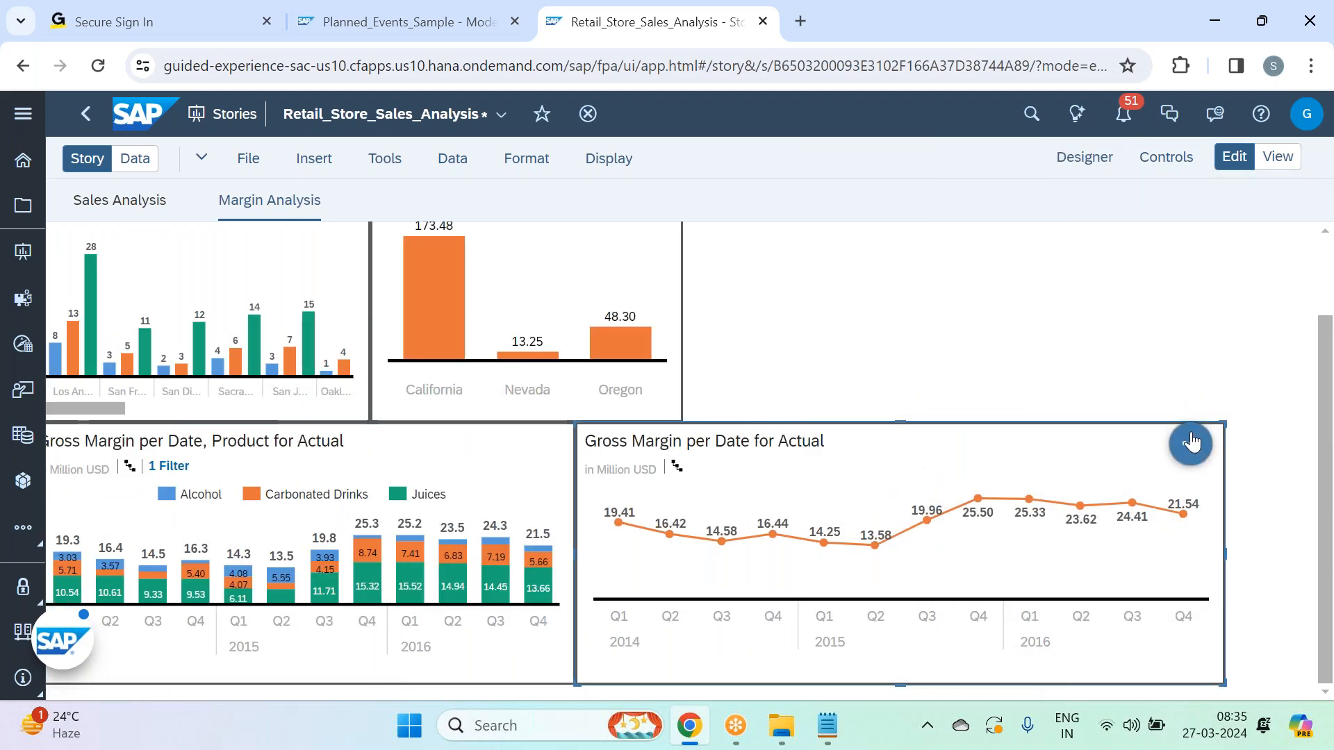
click(1191, 443)
mouse_move(1110, 300)
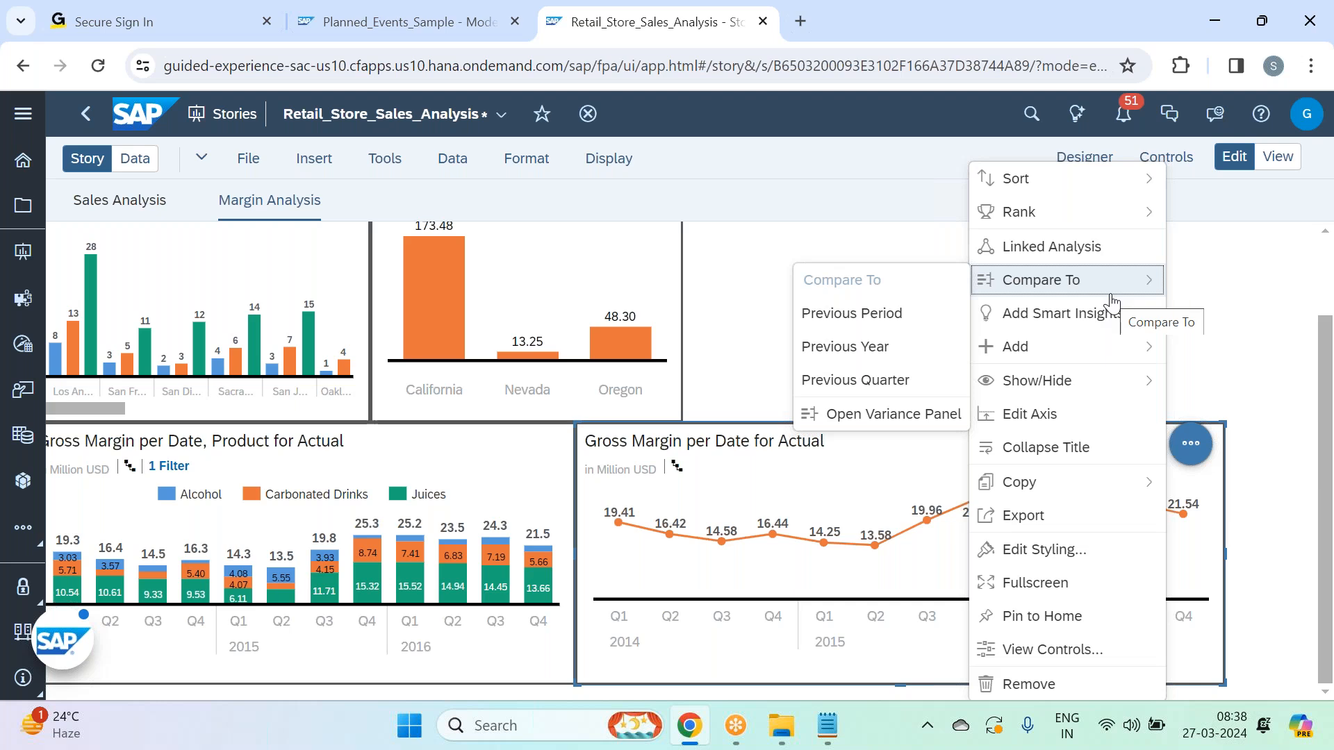
click(892, 364)
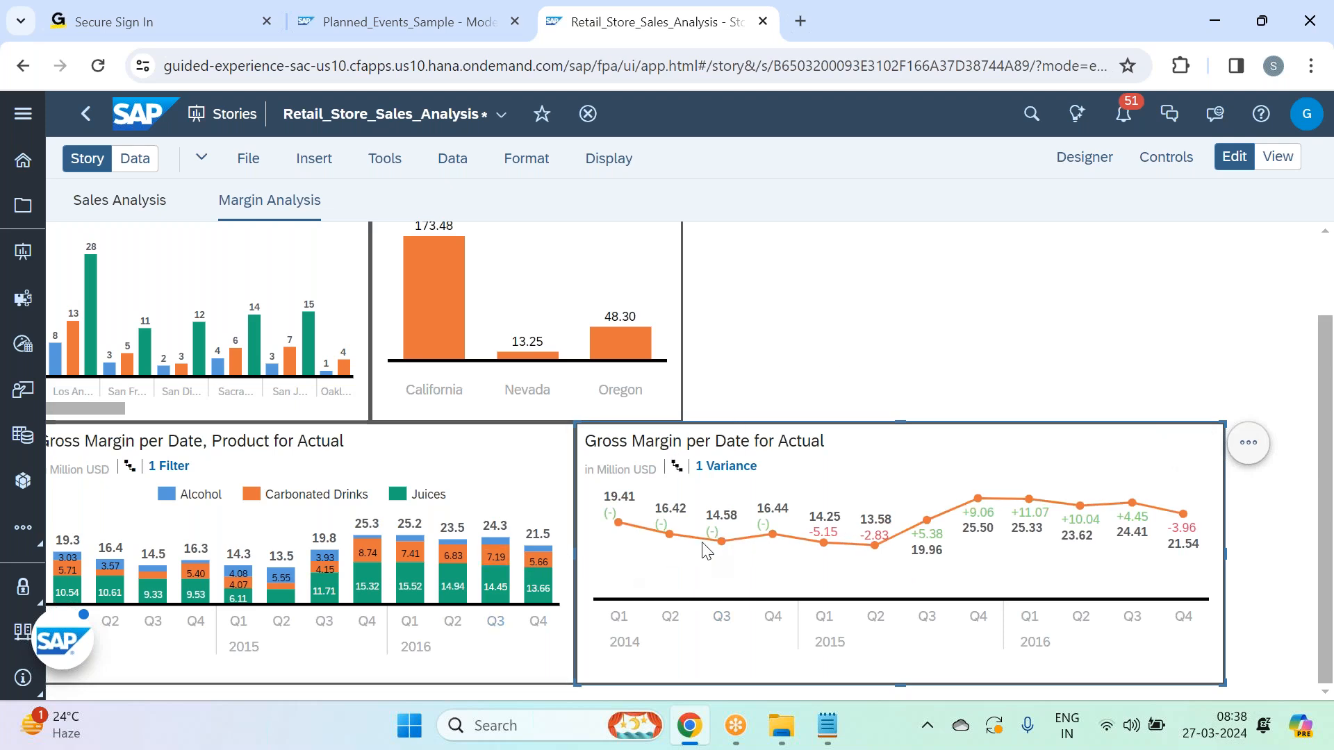
mouse_move(824, 547)
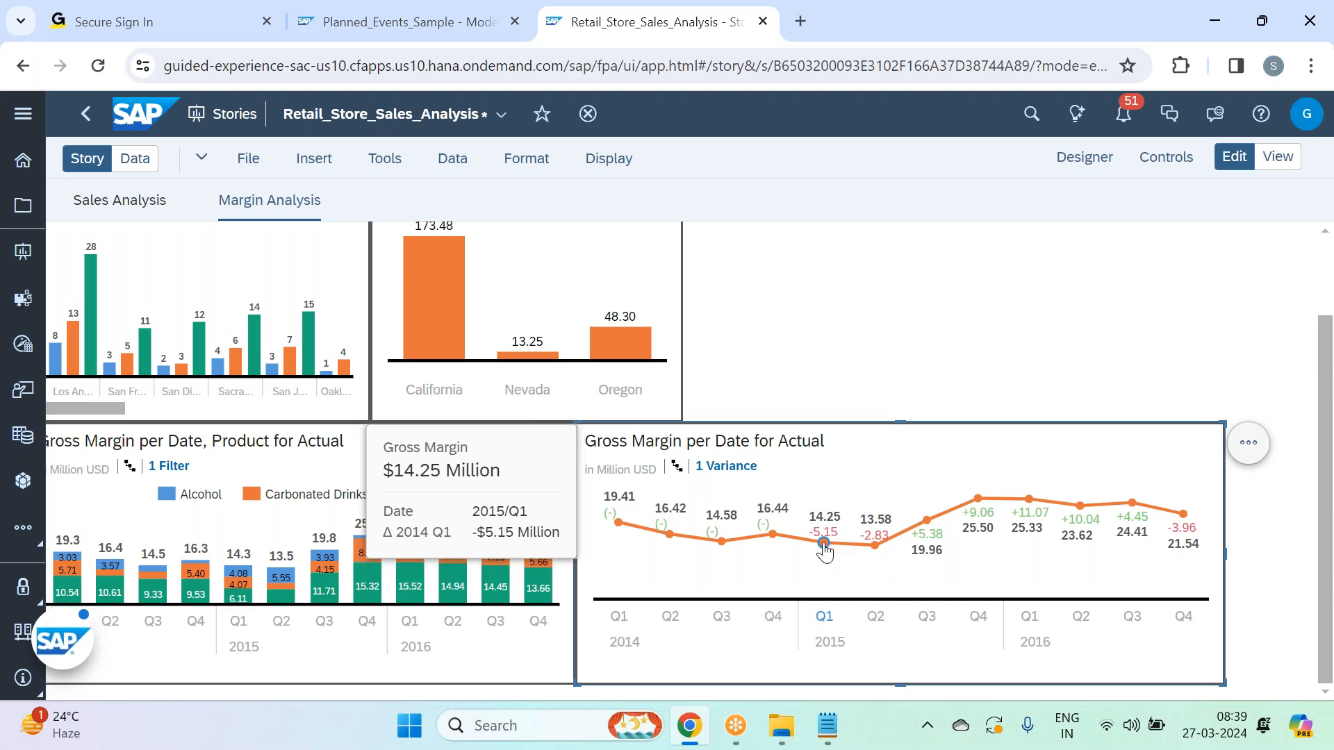
mouse_move(876, 551)
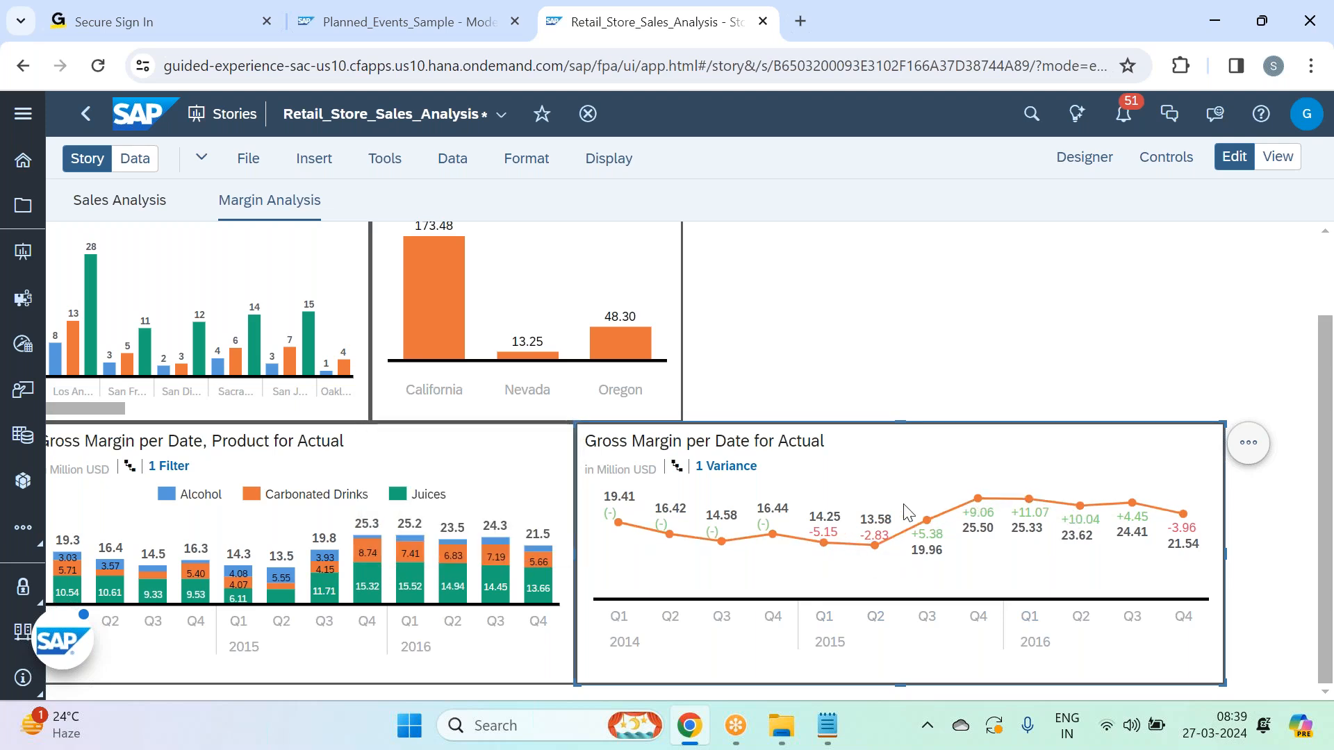
Edit the previous-year variance of the Gross Margin per Date line chart to also show the difference as a percentage.
click(721, 475)
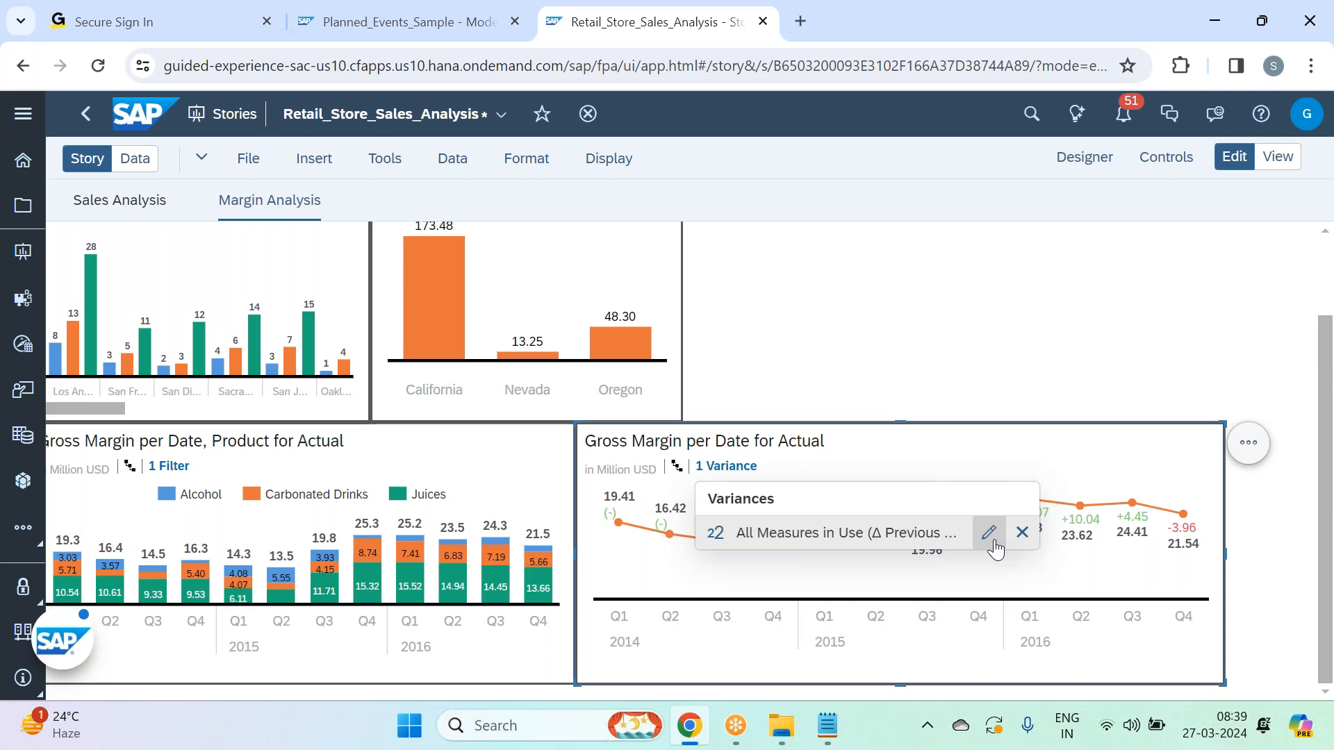
click(990, 535)
scroll(859, 625, down, 3)
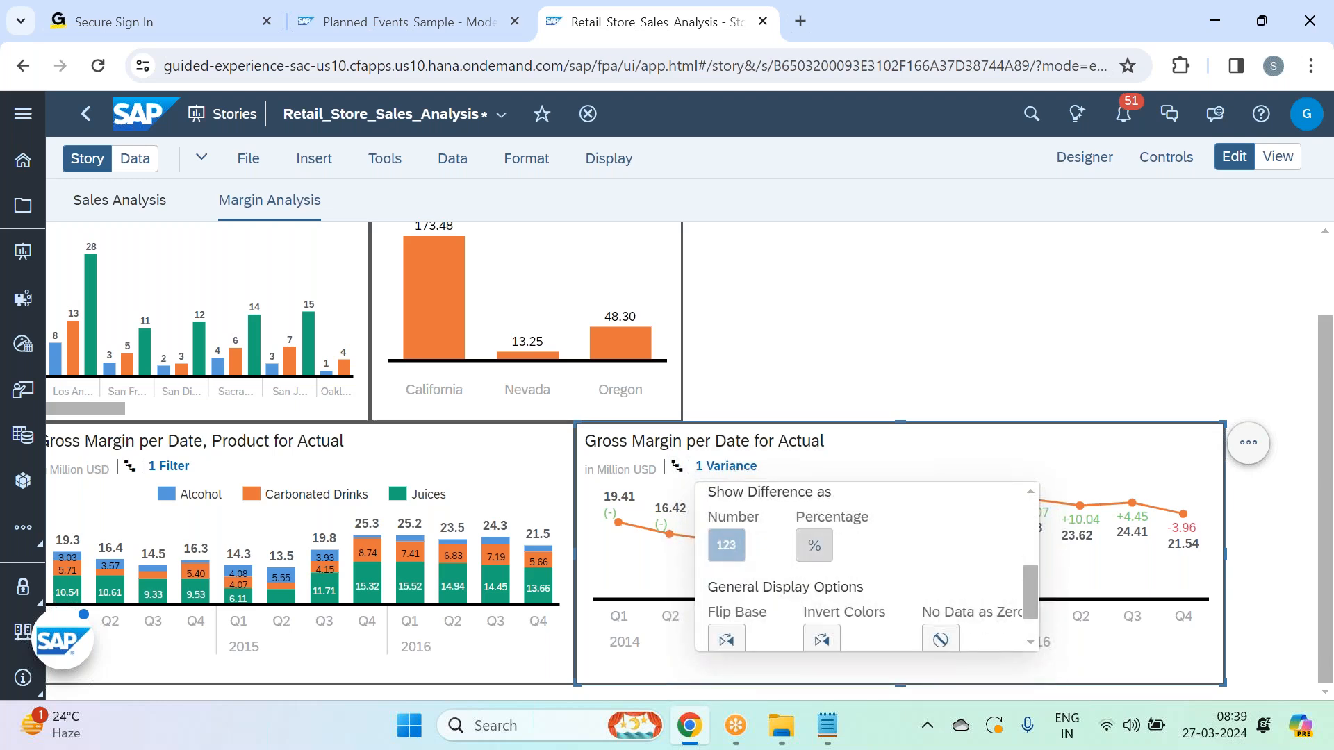
click(814, 546)
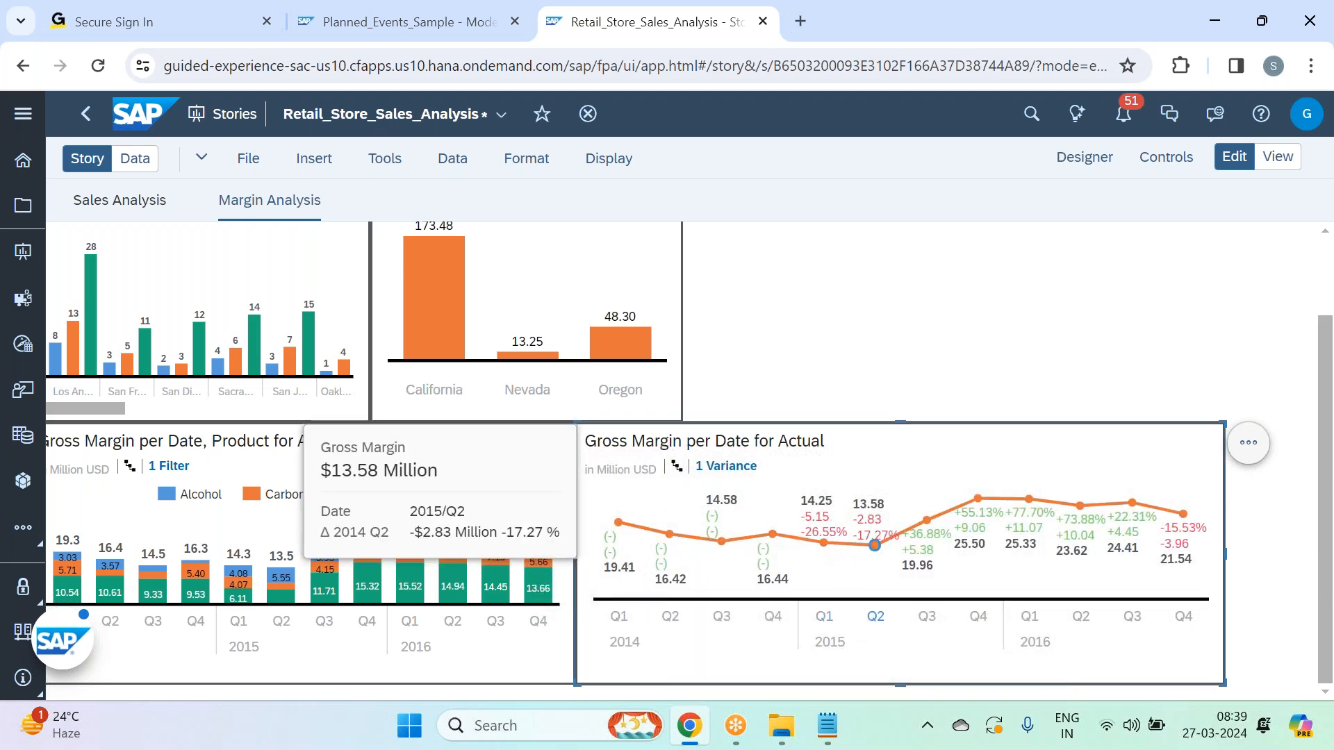
Turn off the number difference in the line chart's previous-year variance, leaving only the percentage difference selected.
click(741, 480)
click(987, 533)
scroll(883, 595, down, 3)
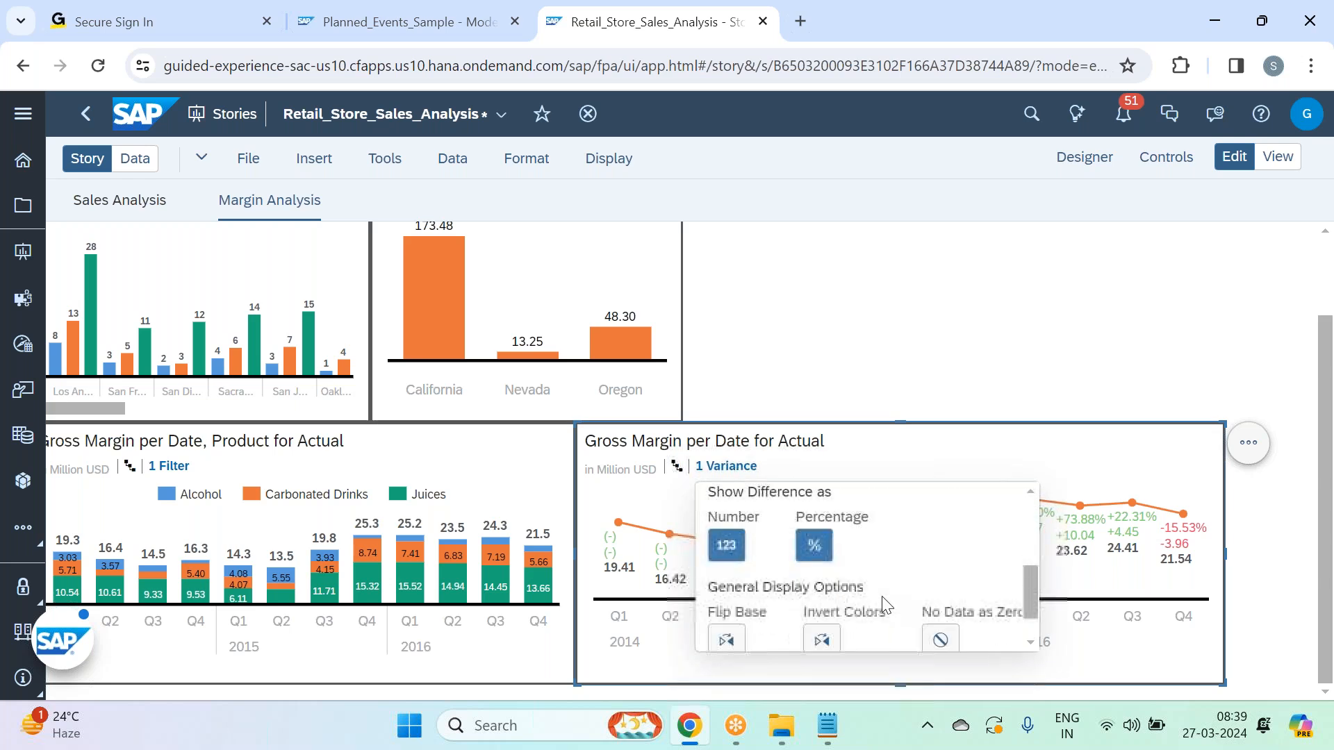
click(727, 546)
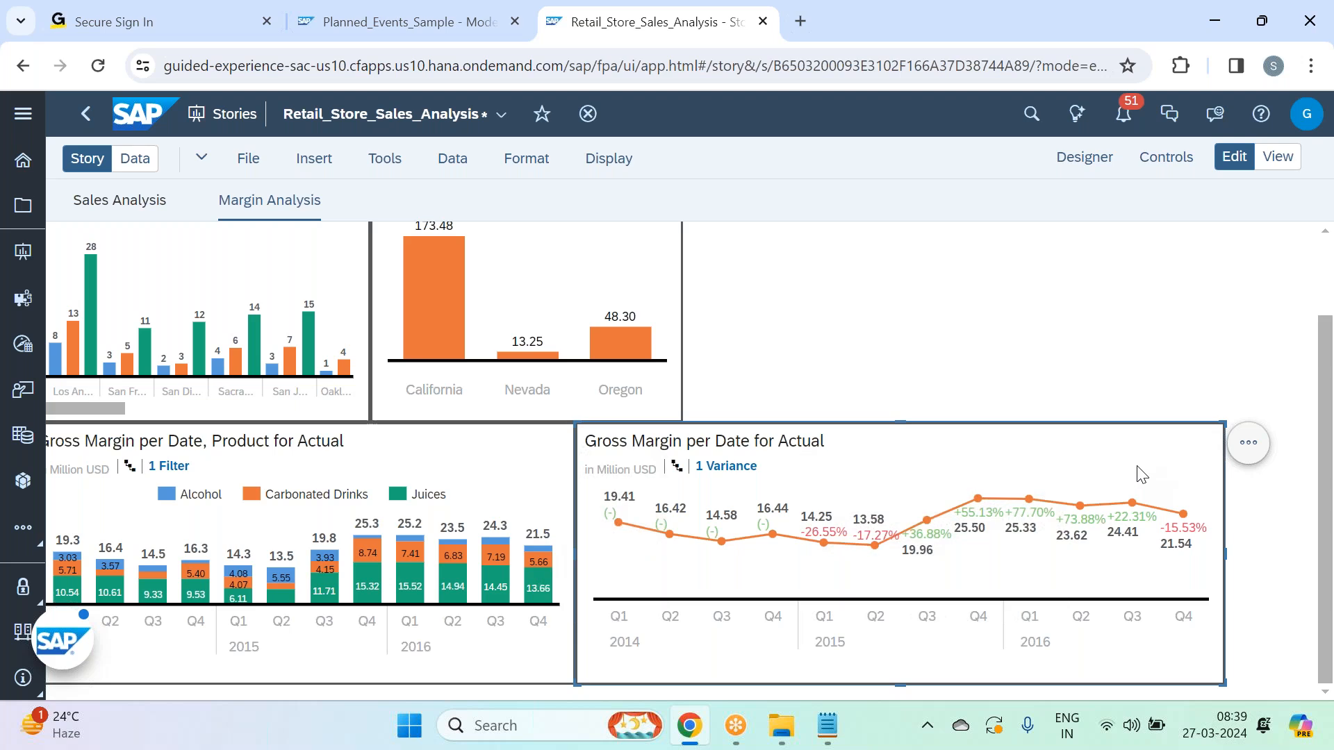
Show the line chart's previous-year variance as Bar and inspect the quarterly variance bars.
click(726, 466)
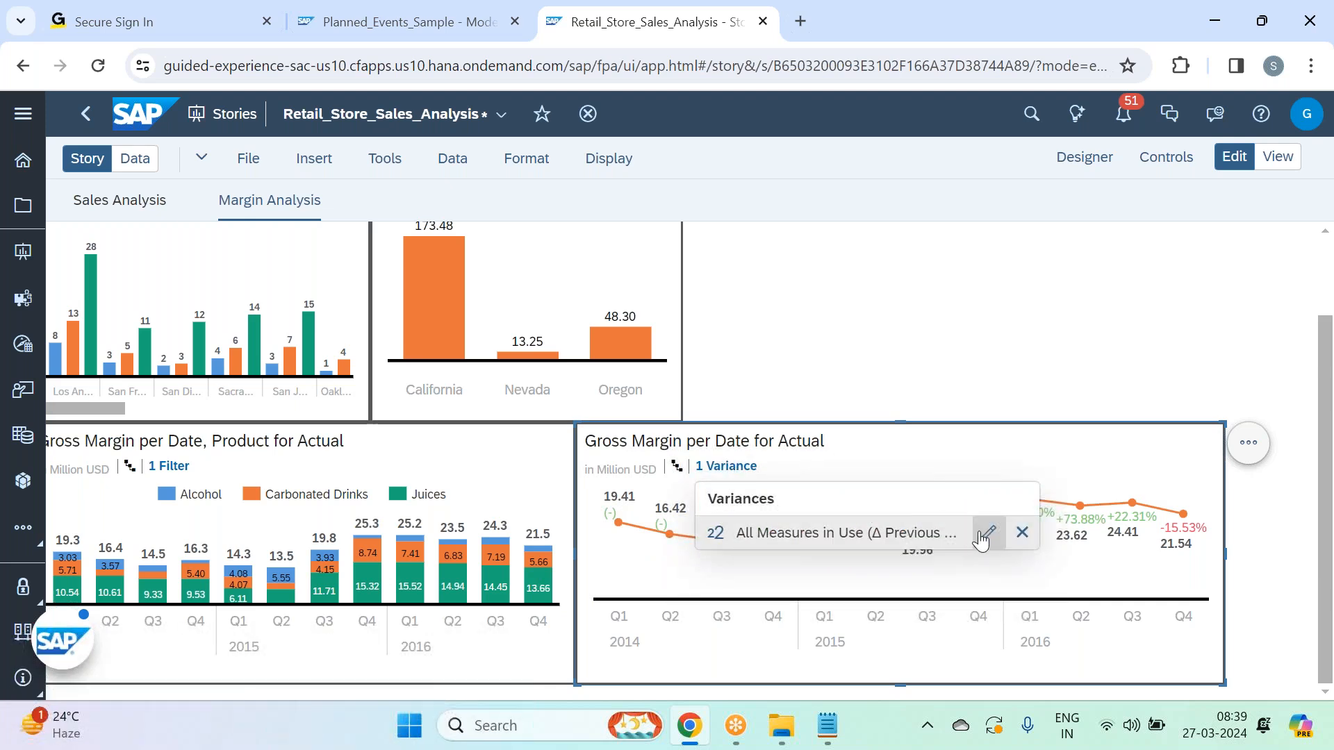
click(984, 533)
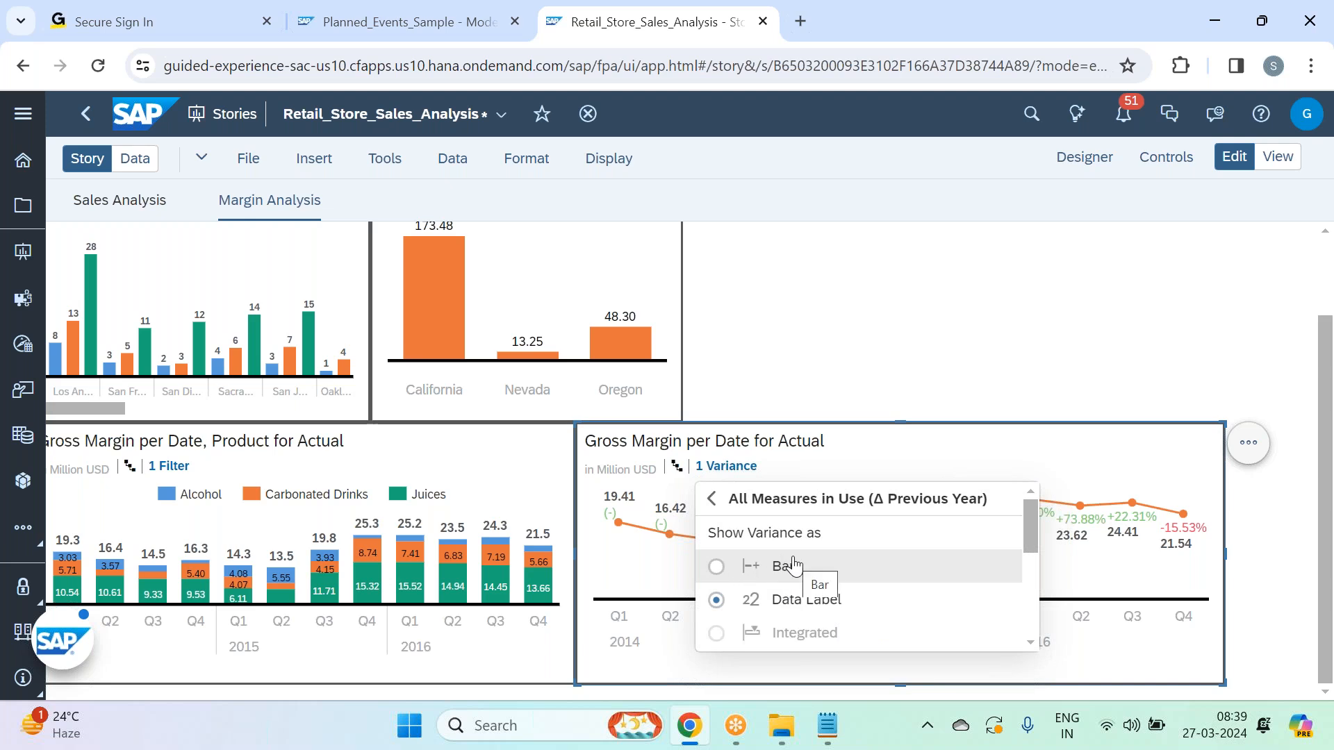
scroll(792, 564, down, 1)
scroll(796, 564, down, 1)
scroll(792, 571, up, 2)
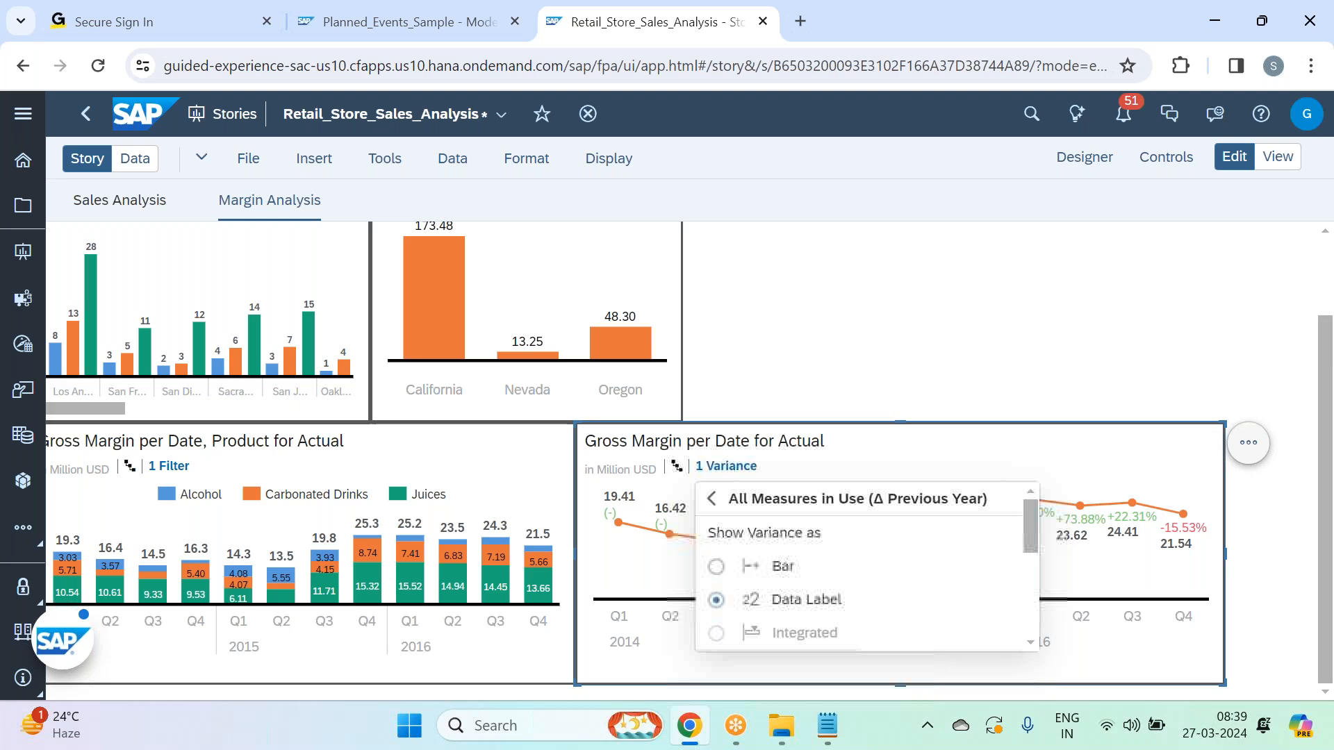
click(789, 570)
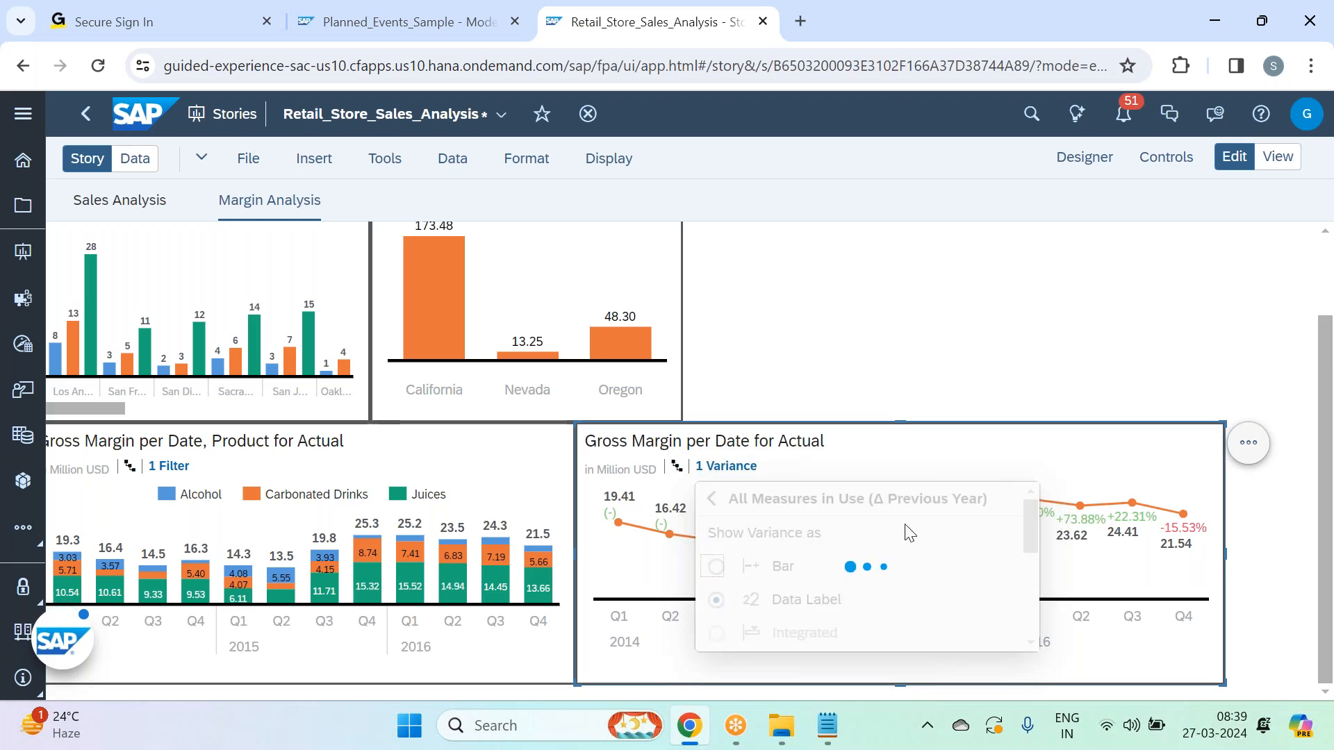
click(1081, 452)
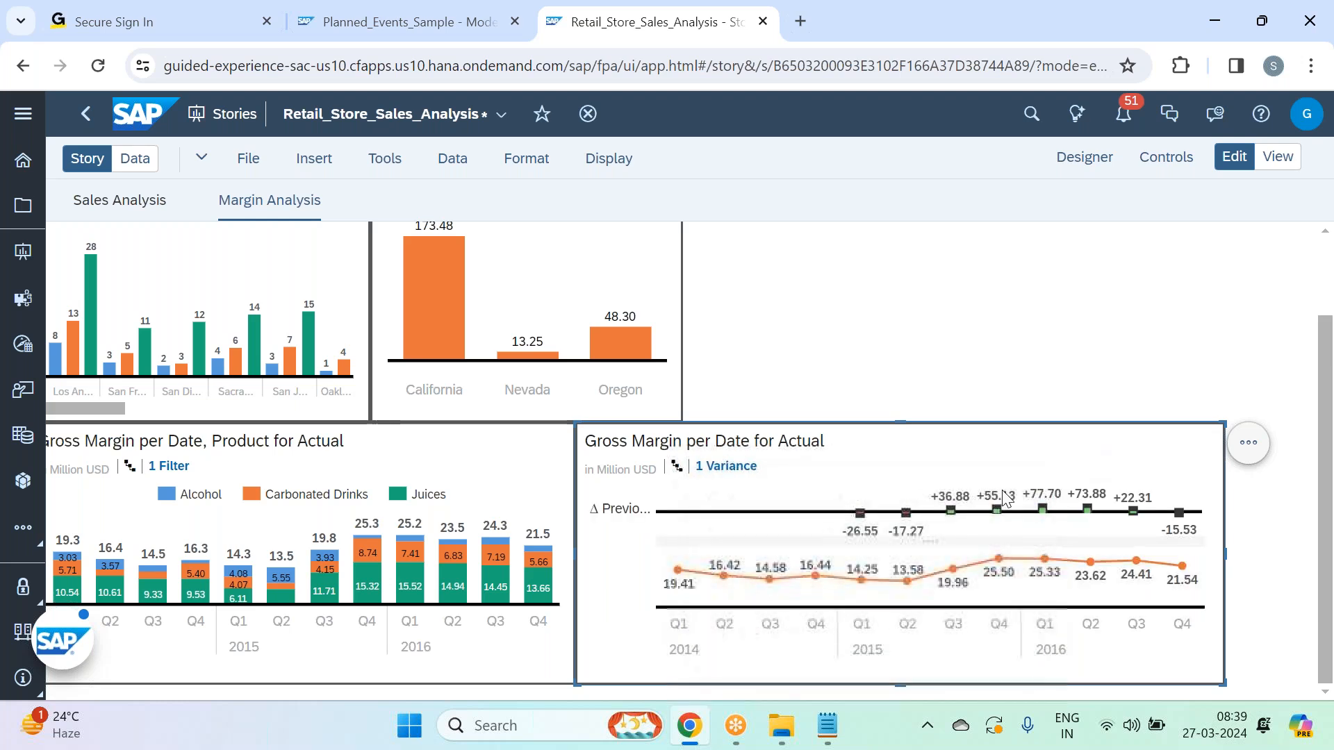
click(935, 551)
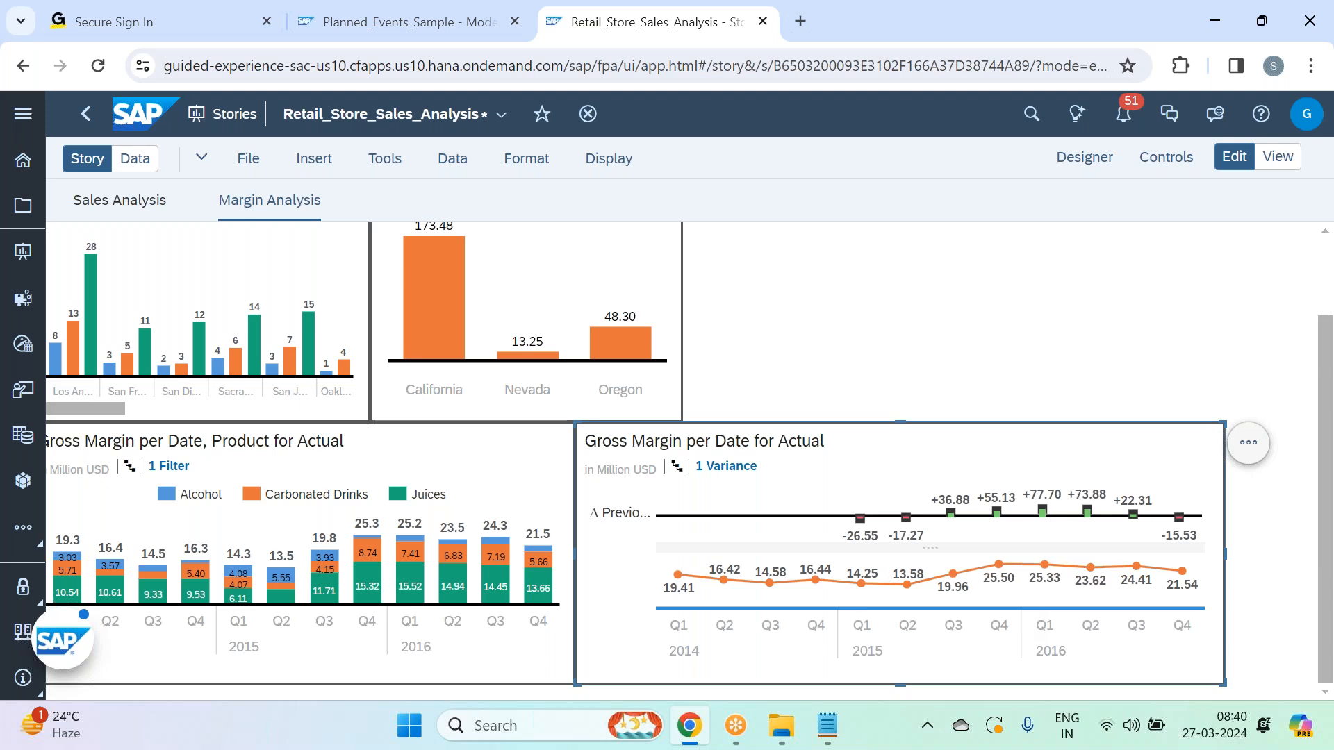
mouse_move(874, 540)
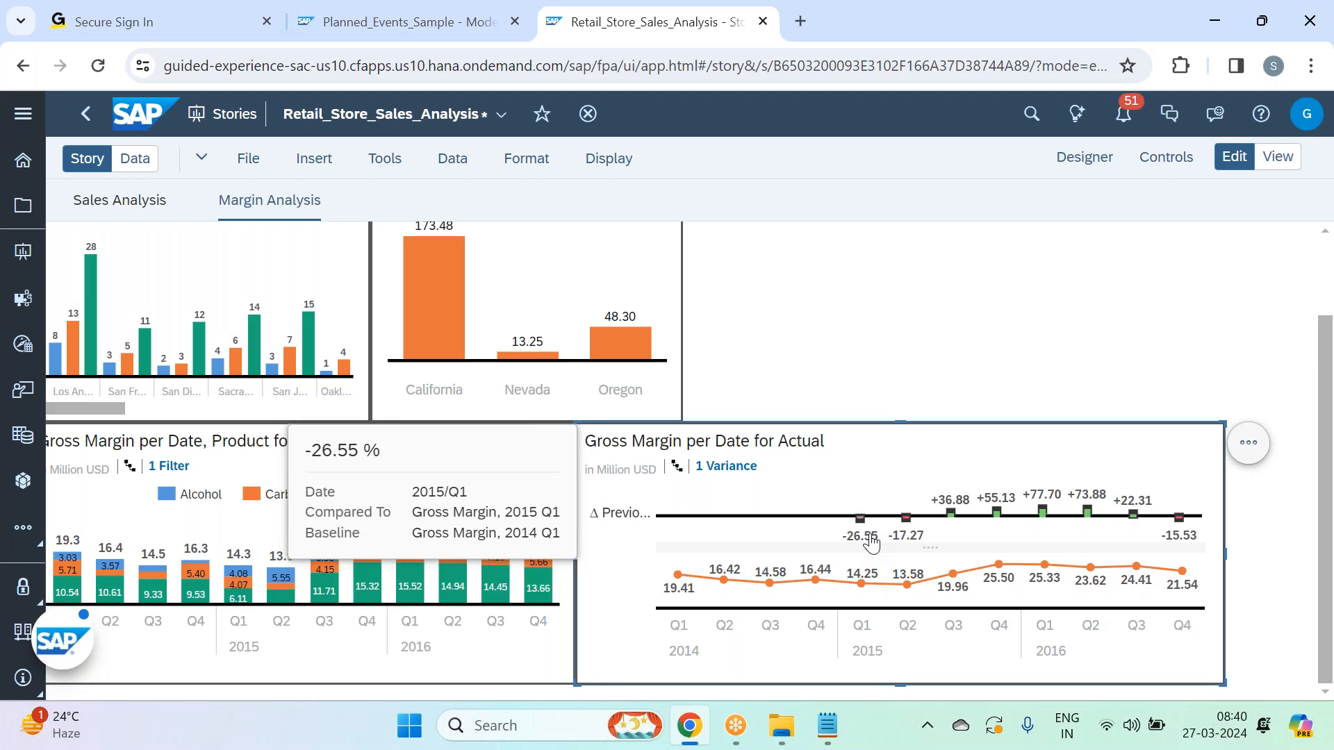
mouse_move(1046, 518)
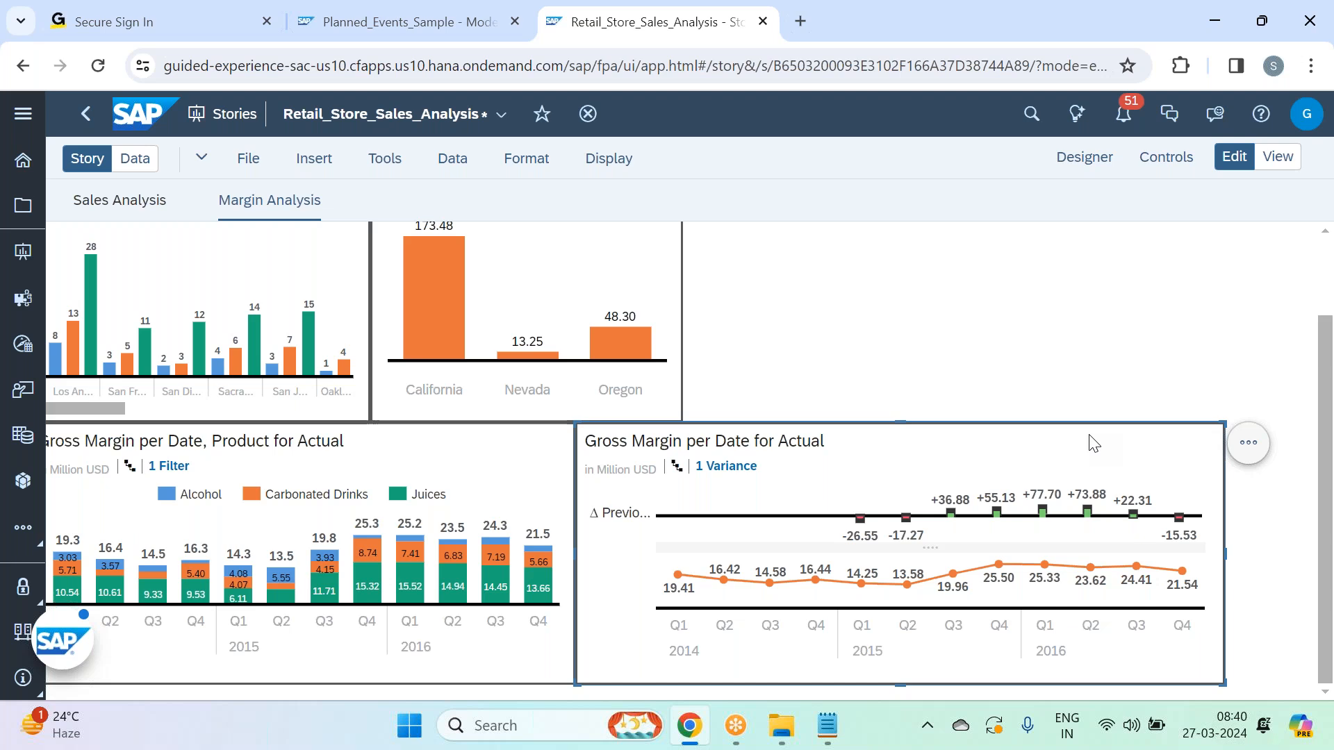
Retitle the Gross Margin per Date line chart "Gross Margin - YoY comparison".
click(833, 451)
key(BackSpace)
key(BackSpace)
key(BackSpace)
key(BackSpace)
key(BackSpace)
key(BackSpace)
key(BackSpace)
key(BackSpace)
key(BackSpace)
key(BackSpace)
key(BackSpace)
key(BackSpace)
key(BackSpace)
key(BackSpace)
key(BackSpace)
key(BackSpace)
key(BackSpace)
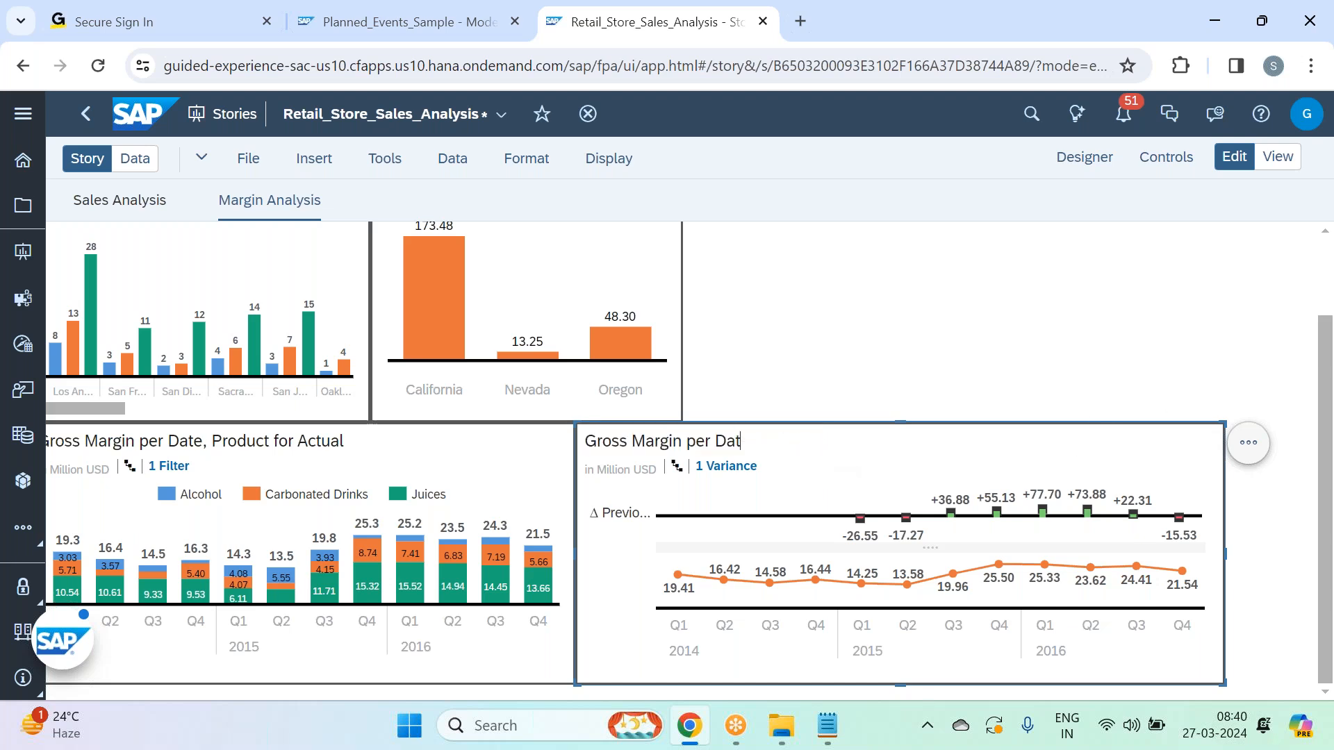
key(BackSpace)
key(BackSpace)
text(- YoY Comaprs)
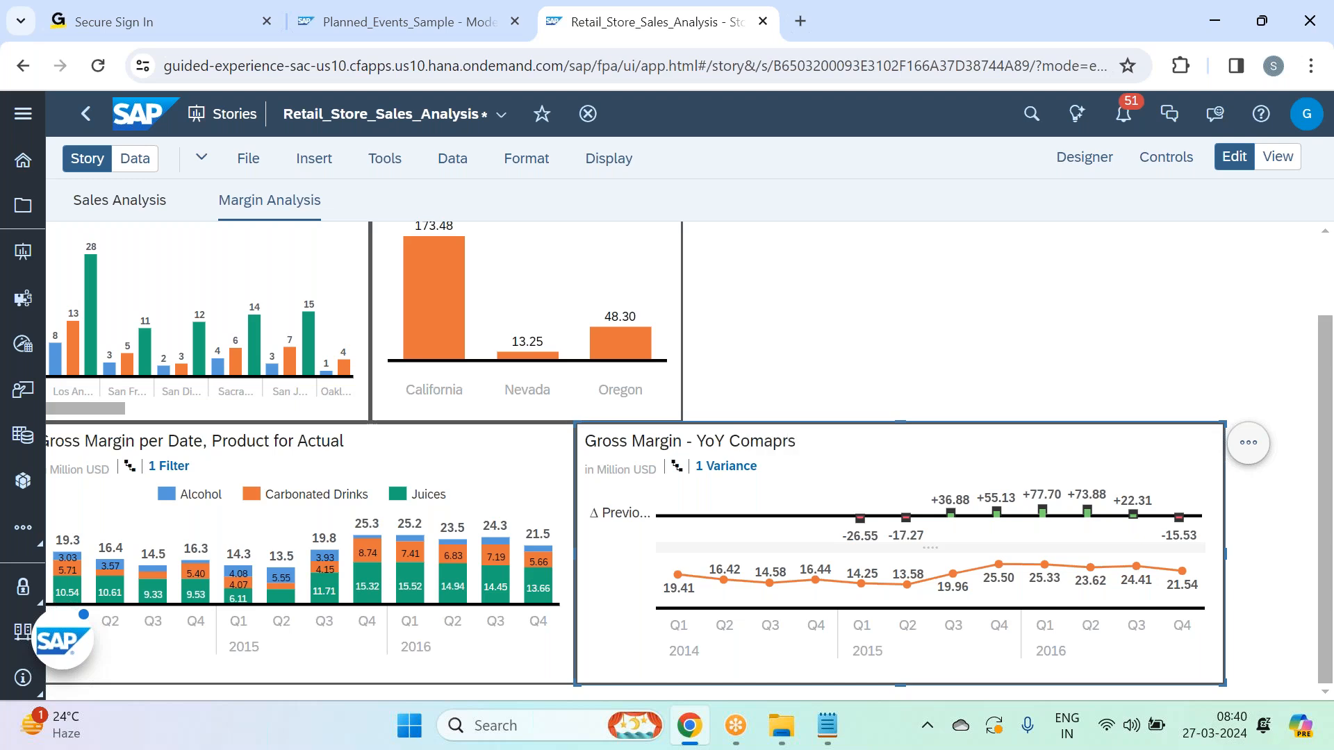
key(BackSpace)
key(BackSpace)
text(s)
key(BackSpace)
text(arison)
key(BackSpace)
key(BackSpace)
key(BackSpace)
key(BackSpace)
key(BackSpace)
key(BackSpace)
key(BackSpace)
key(BackSpace)
key(BackSpace)
key(BackSpace)
key(BackSpace)
text(comparison)
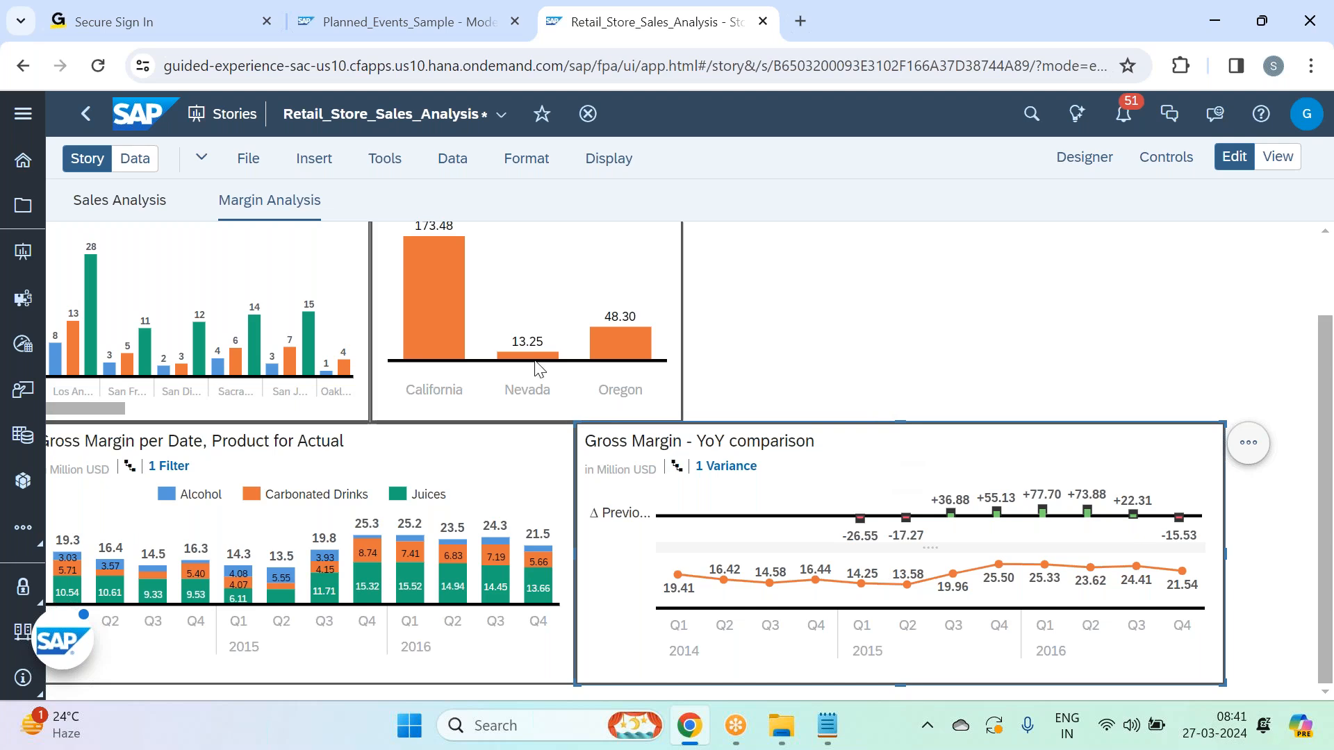
Switch to the Notepad session notes, review the Session 5 topics and add a "Session 6" heading below the Input Controls list.
click(829, 726)
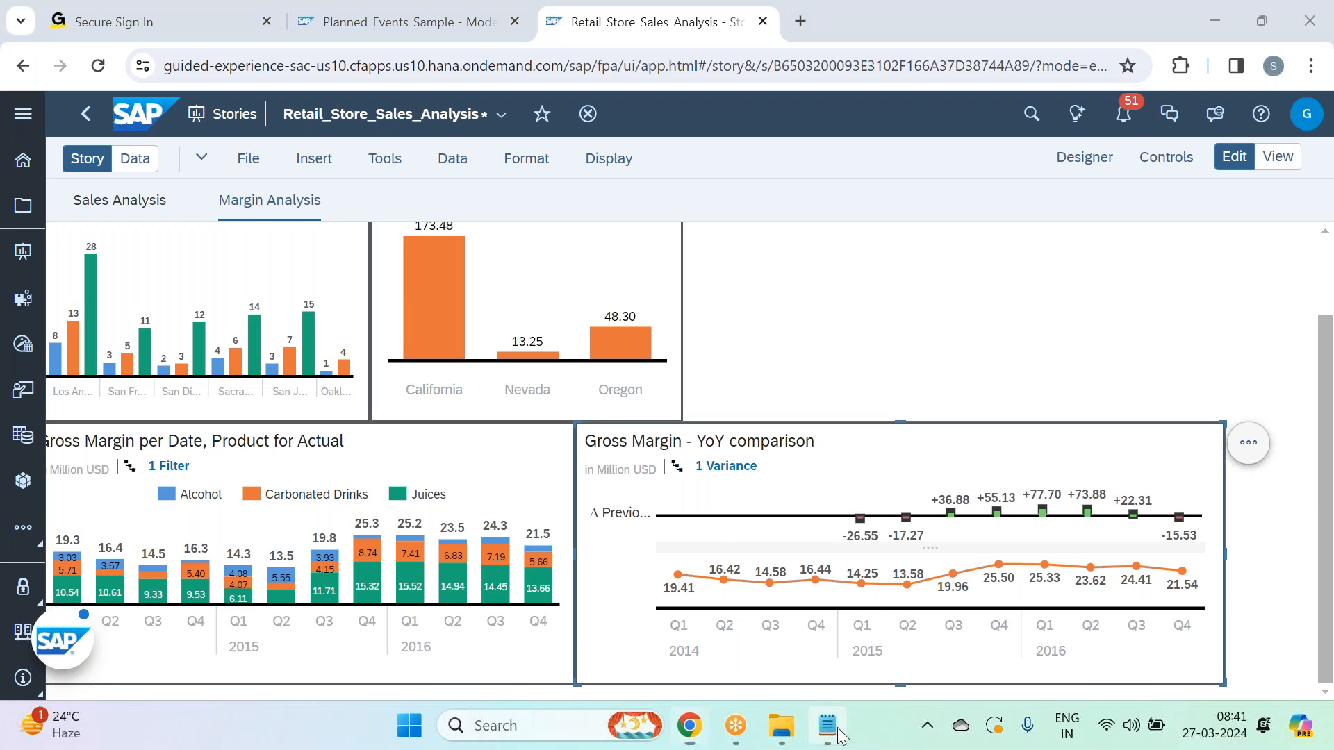
scroll(145, 535, down, 2)
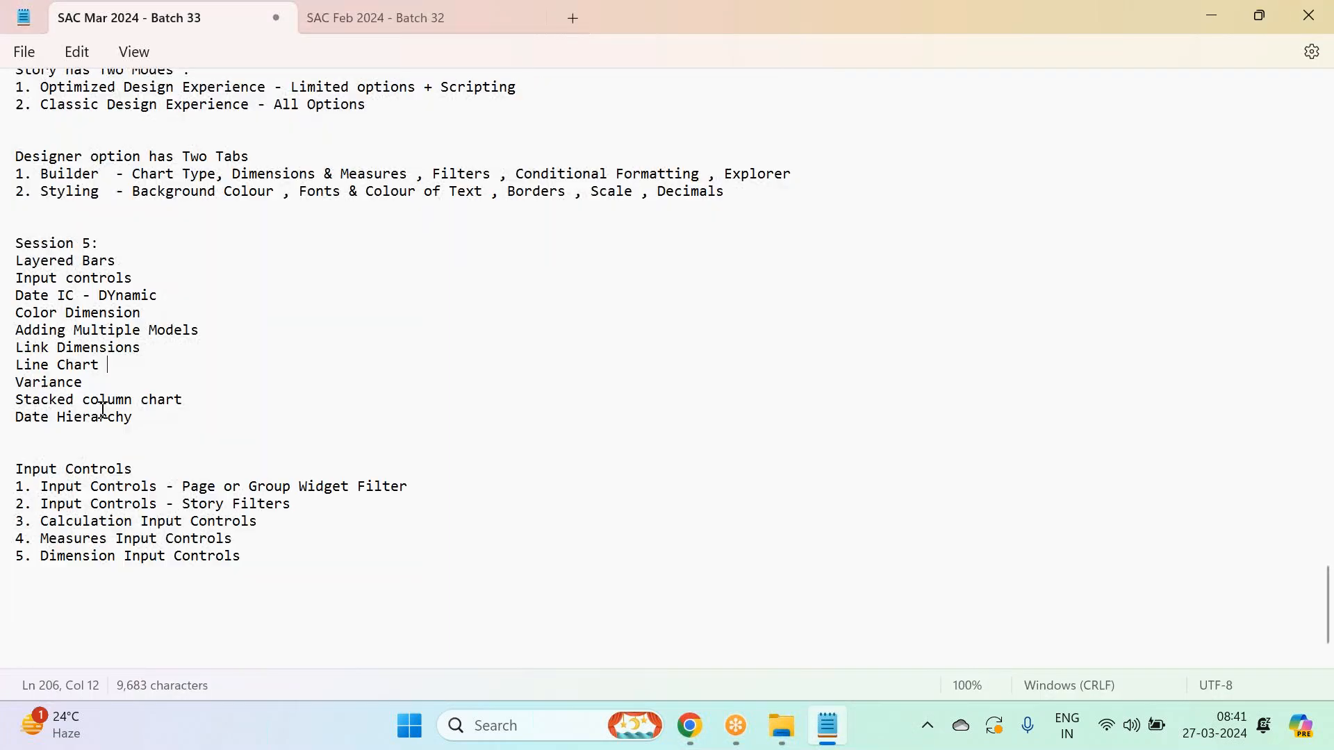
drag(151, 415, 7, 266)
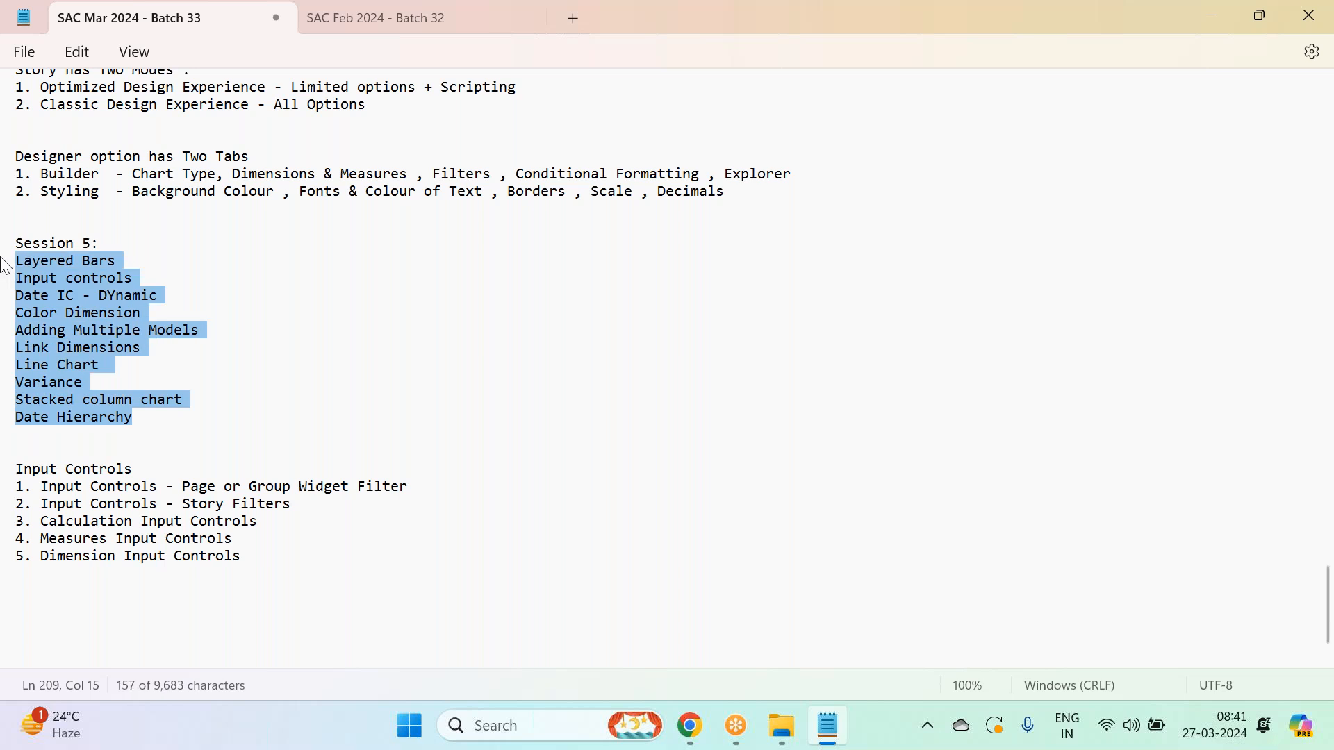
click(168, 329)
click(261, 556)
key(Return)
key(Return)
key(Return)
text(Session 6)
key(Return)
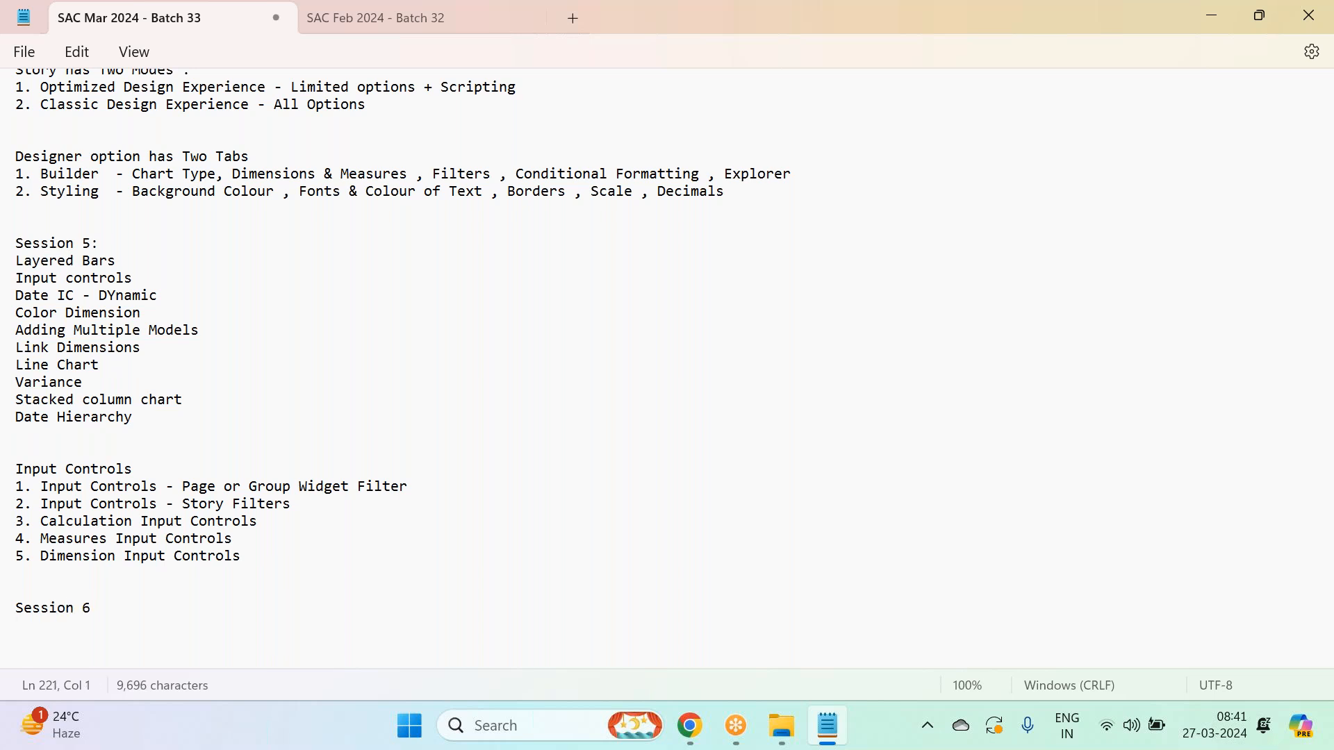
List "Waterfall chart", "Trellis", "Tool tip" and "Dynamic text" on separate lines under the Session 6 heading.
text(Waterfall chart)
key(Return)
text(Trellis)
key(Return)
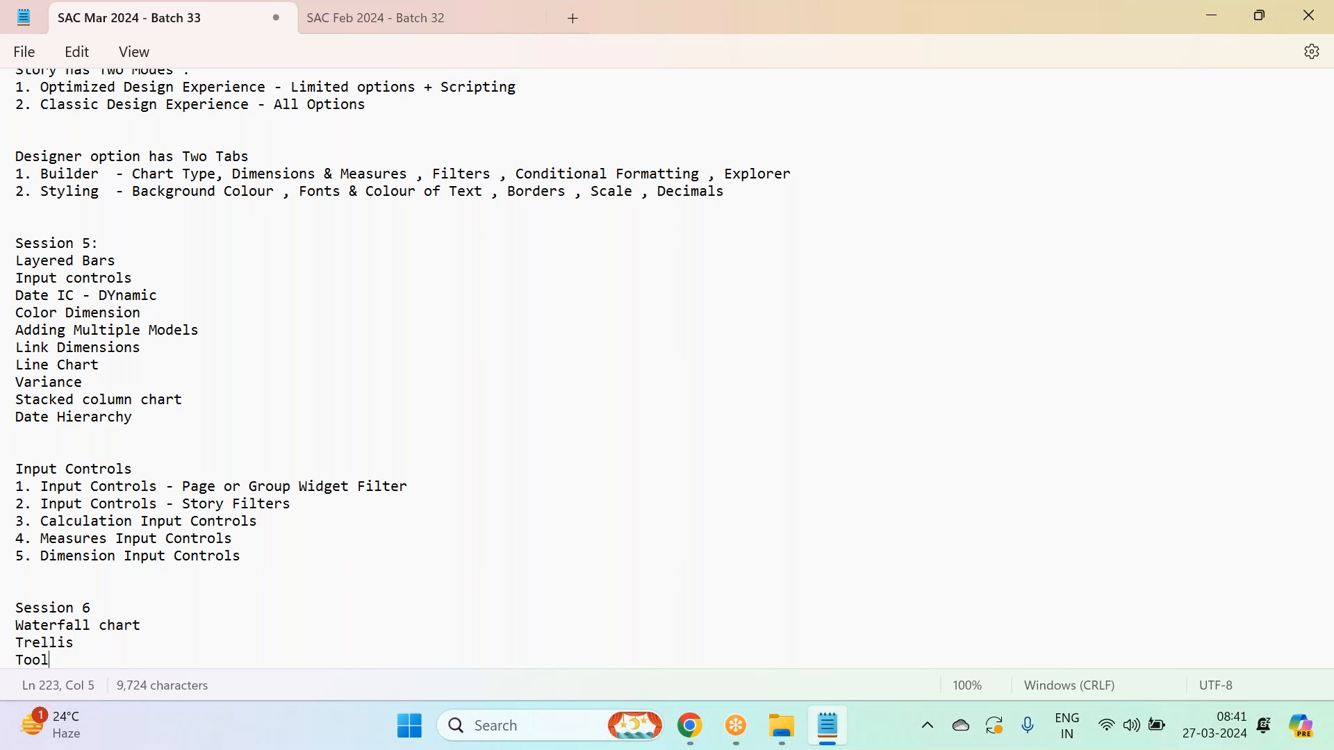
text(p)
key(Return)
text(Dynamic text)
key(Return)
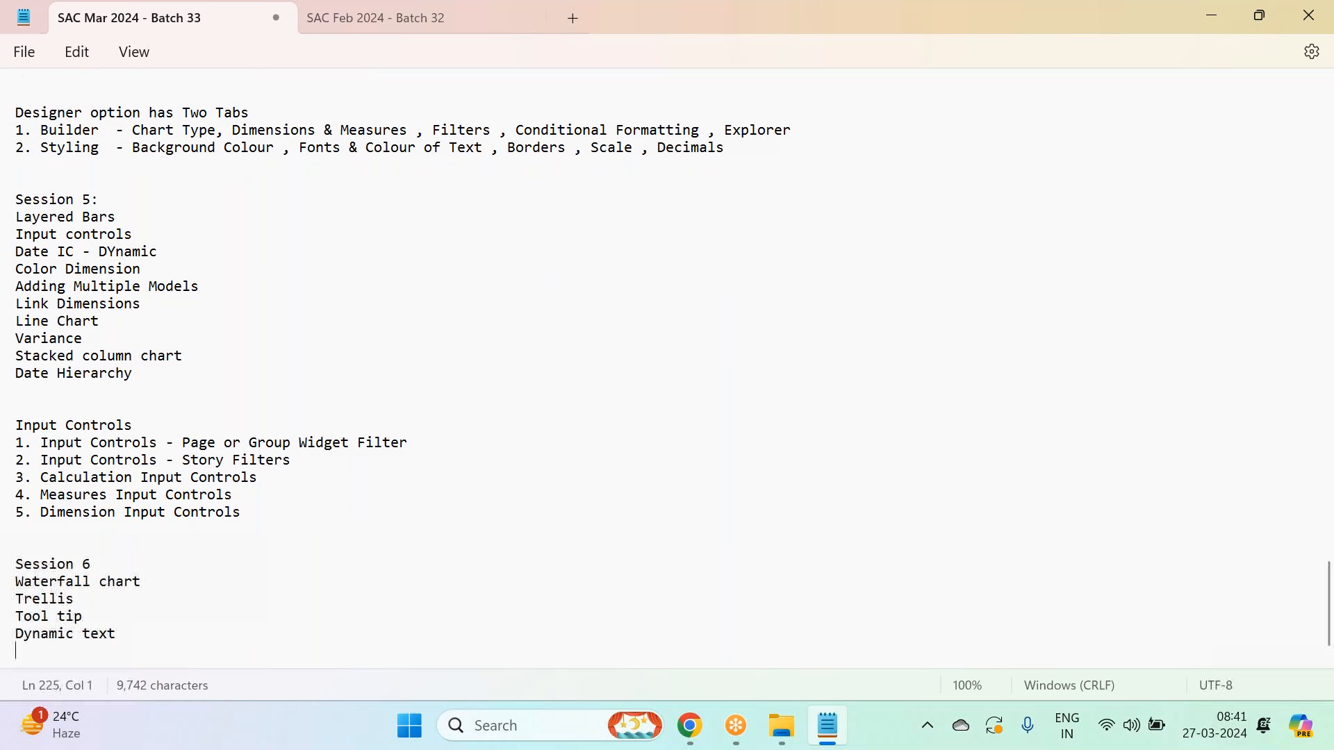
Add "Tree Map chart" and "Scatter plot chart" as separate lines to the Session 6 topics.
text(Tree Map chart)
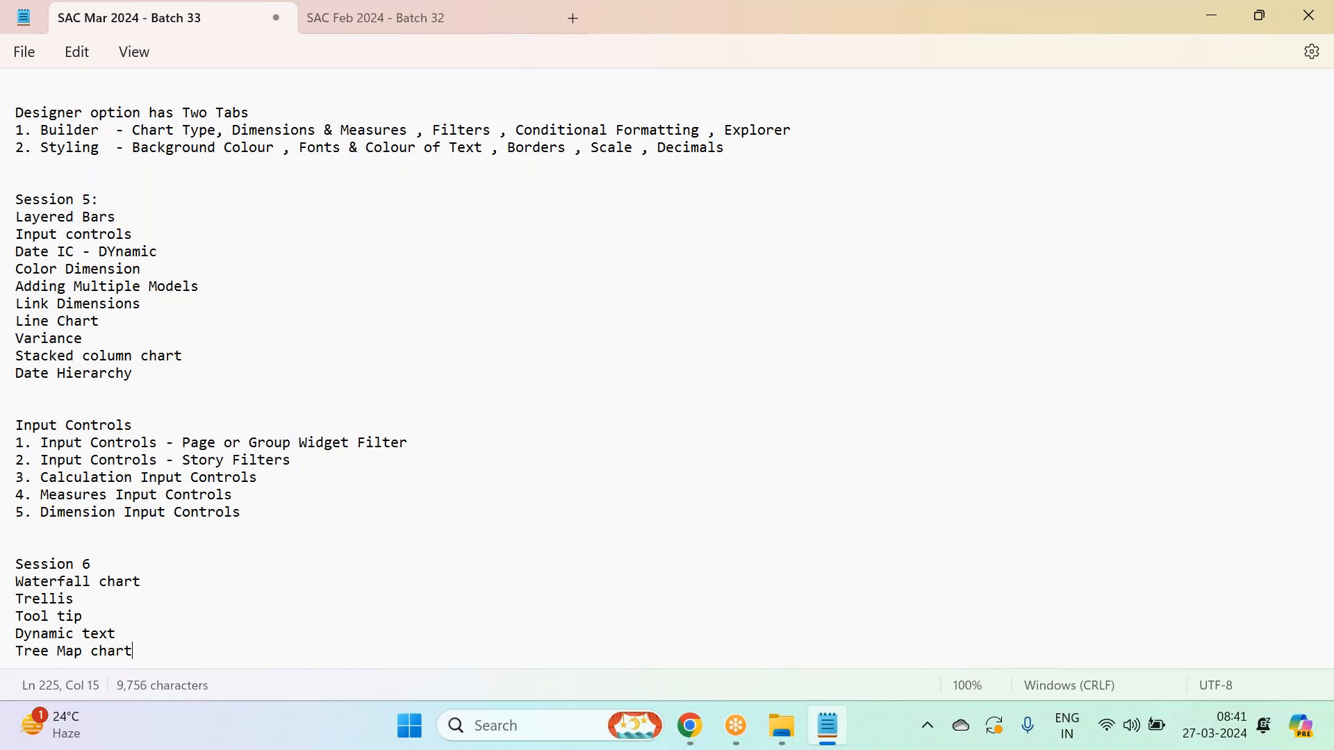
key(Return)
text(Scat)
text(ee)
key(BackSpace)
key(BackSpace)
text(ter plot chart)
key(Return)
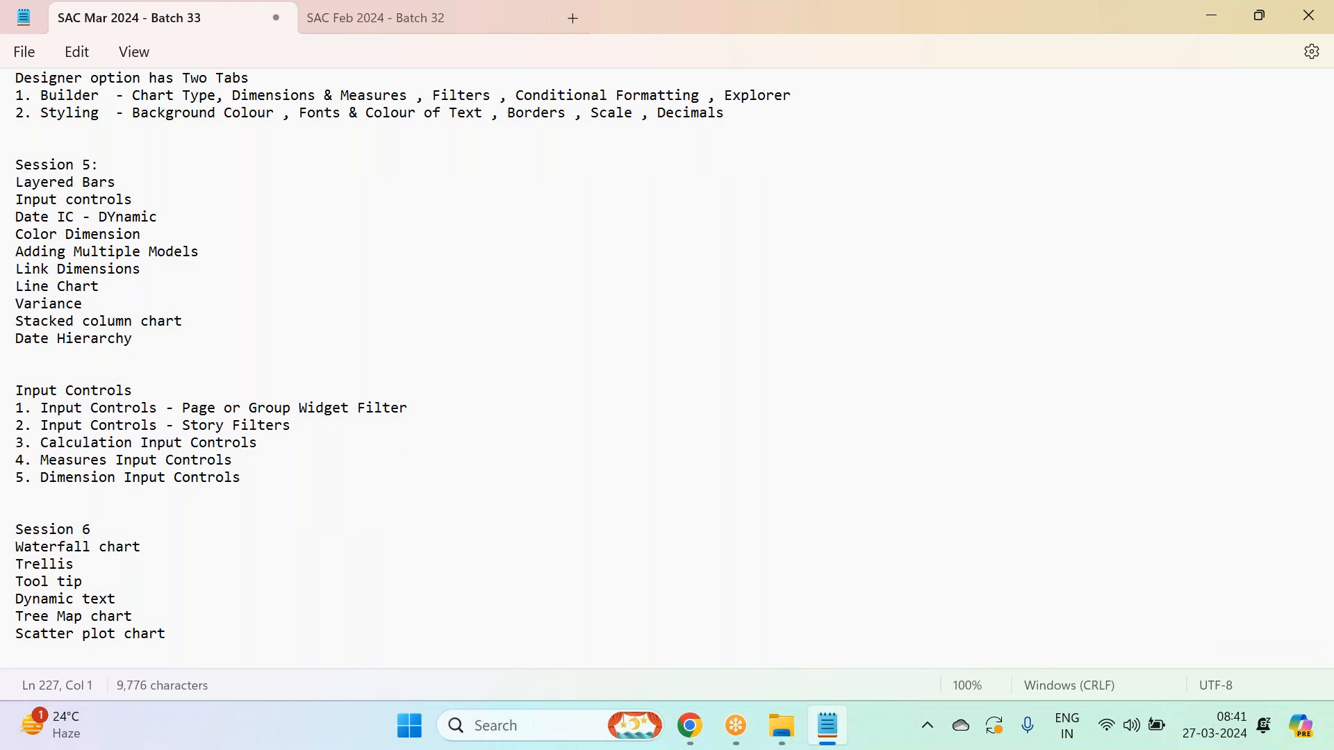
Add "Smart grouping", "Table" and "Rank Parameter" as separate lines at the end of the Session 6 topics.
text(D)
text(Smart )
text(grouping)
key(Return)
text(Tbale)
key(Return)
key(BackSpace)
key(BackSpace)
key(BackSpace)
key(BackSpace)
key(BackSpace)
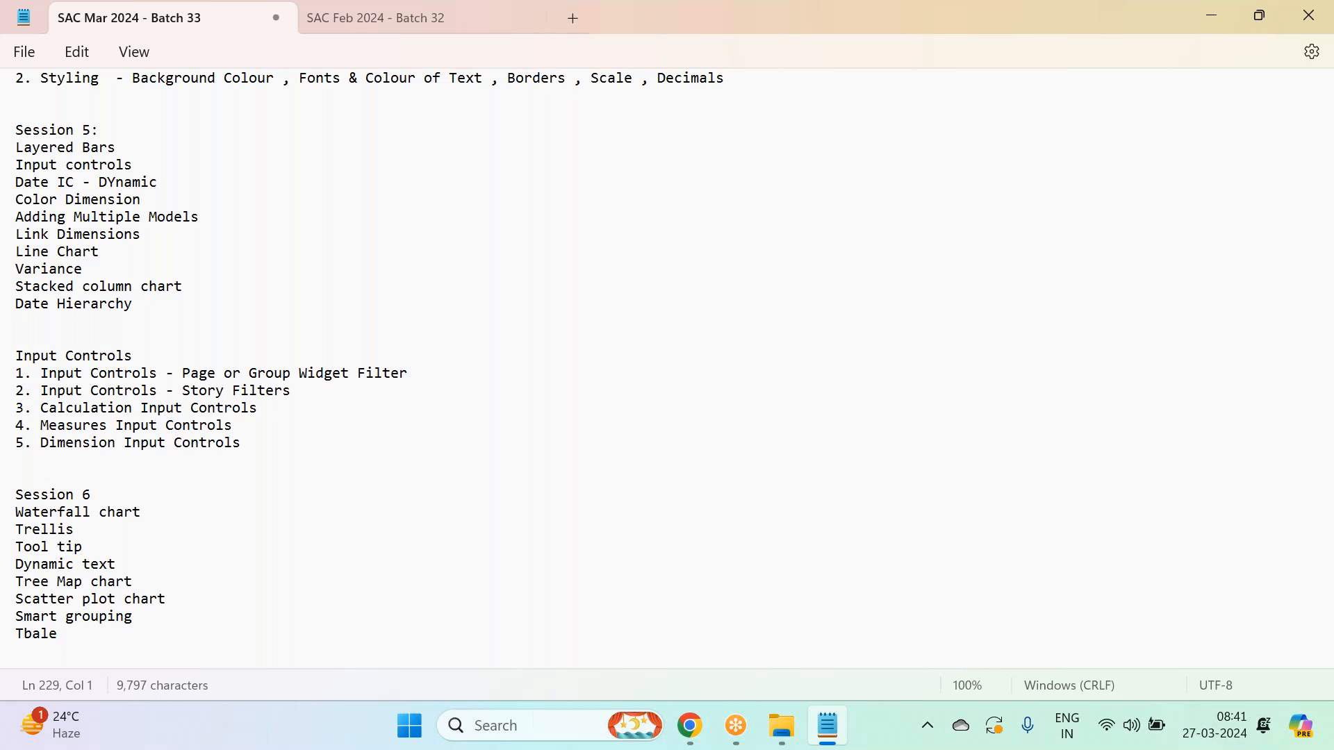
text(abale)
key(BackSpace)
key(BackSpace)
key(BackSpace)
text(le)
key(Return)
text(Rank Pare)
key(BackSpace)
text(ameter)
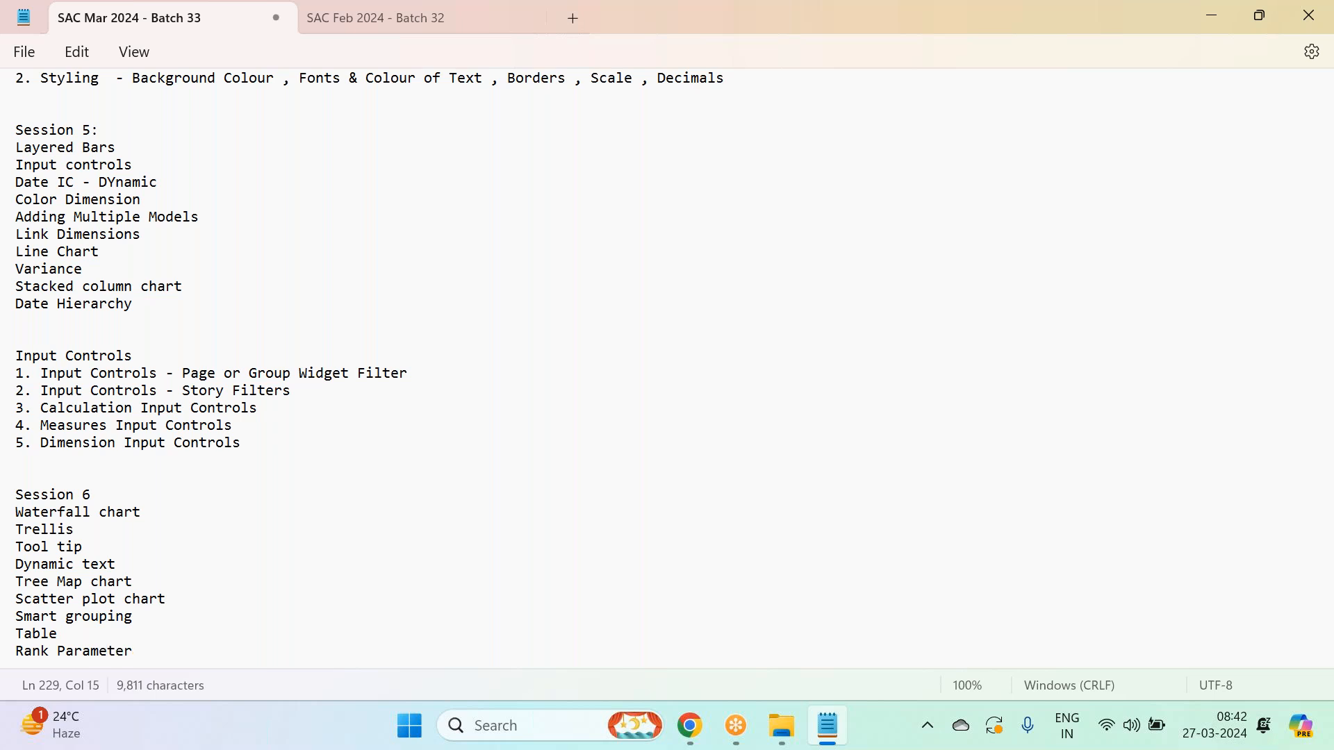
key(Return)
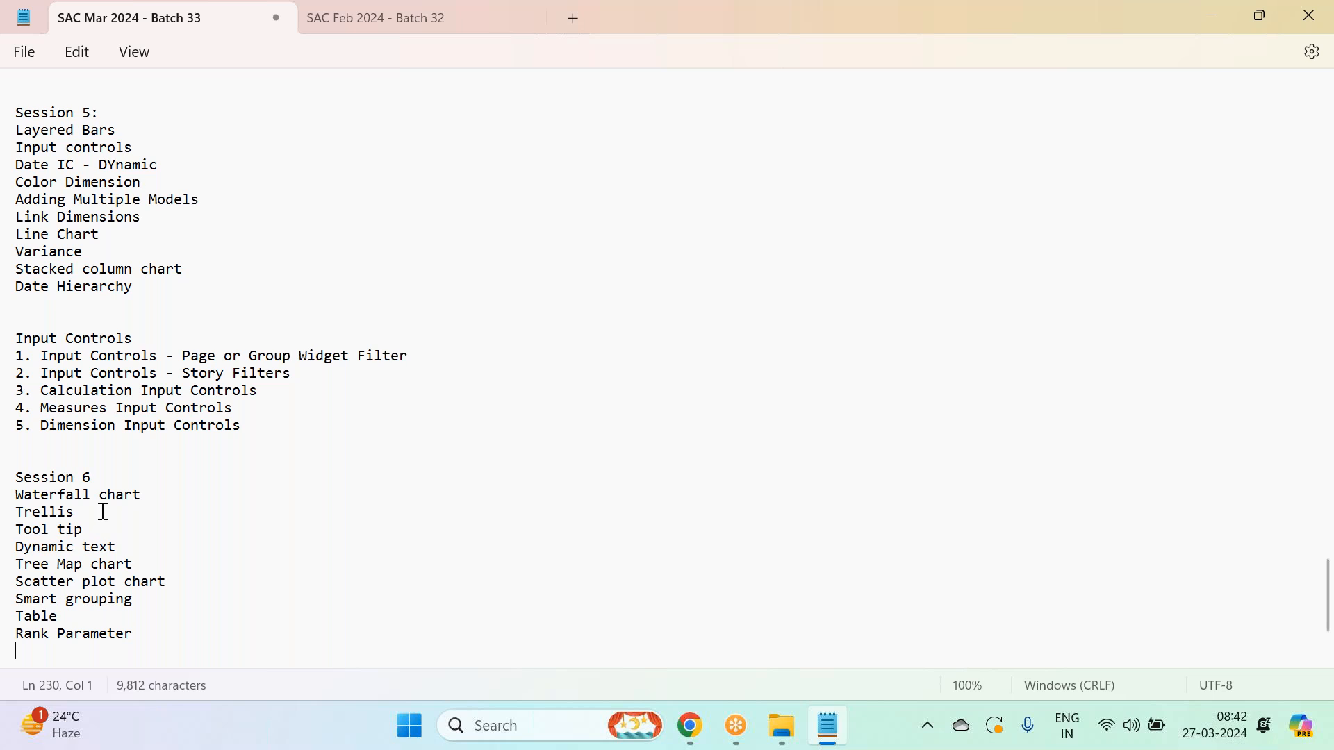
Switch back to SAP Analytics Cloud in Chrome and save the Retail_Store_Sales_Analysis story.
click(690, 727)
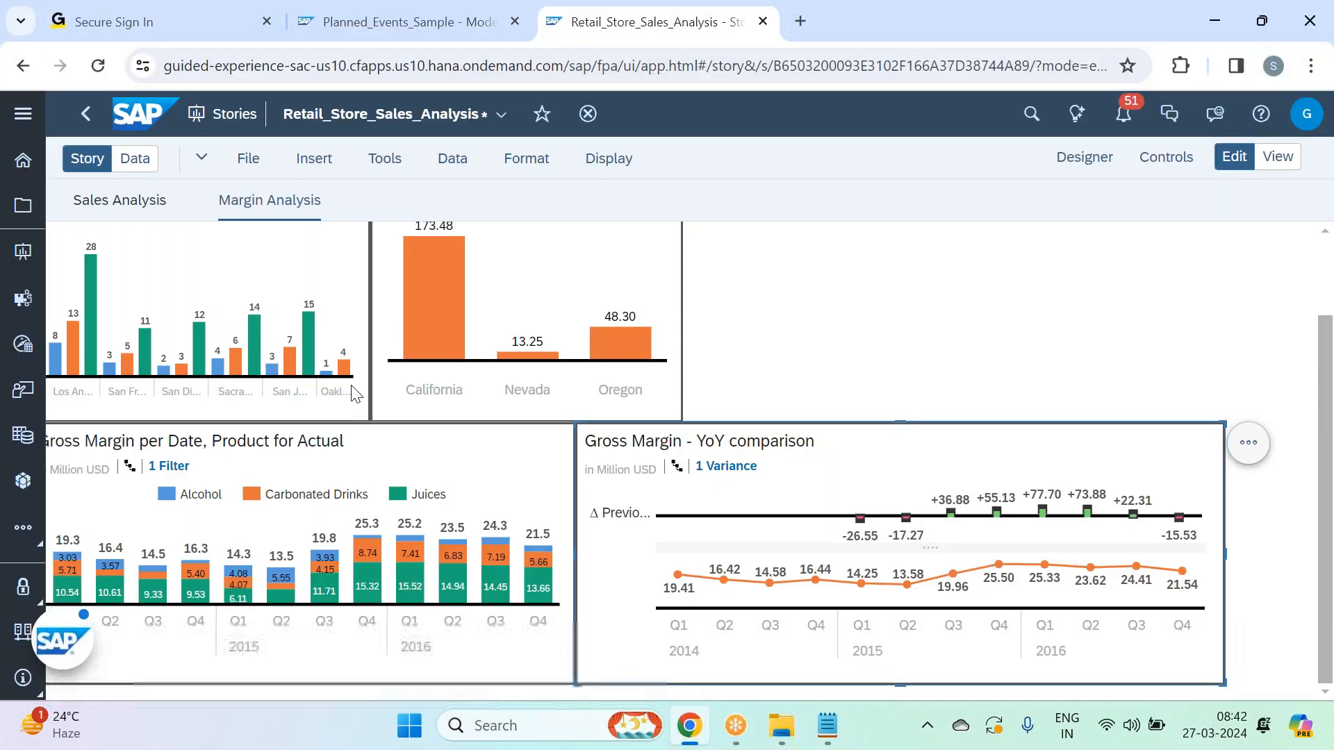
click(255, 160)
mouse_move(289, 221)
click(442, 219)
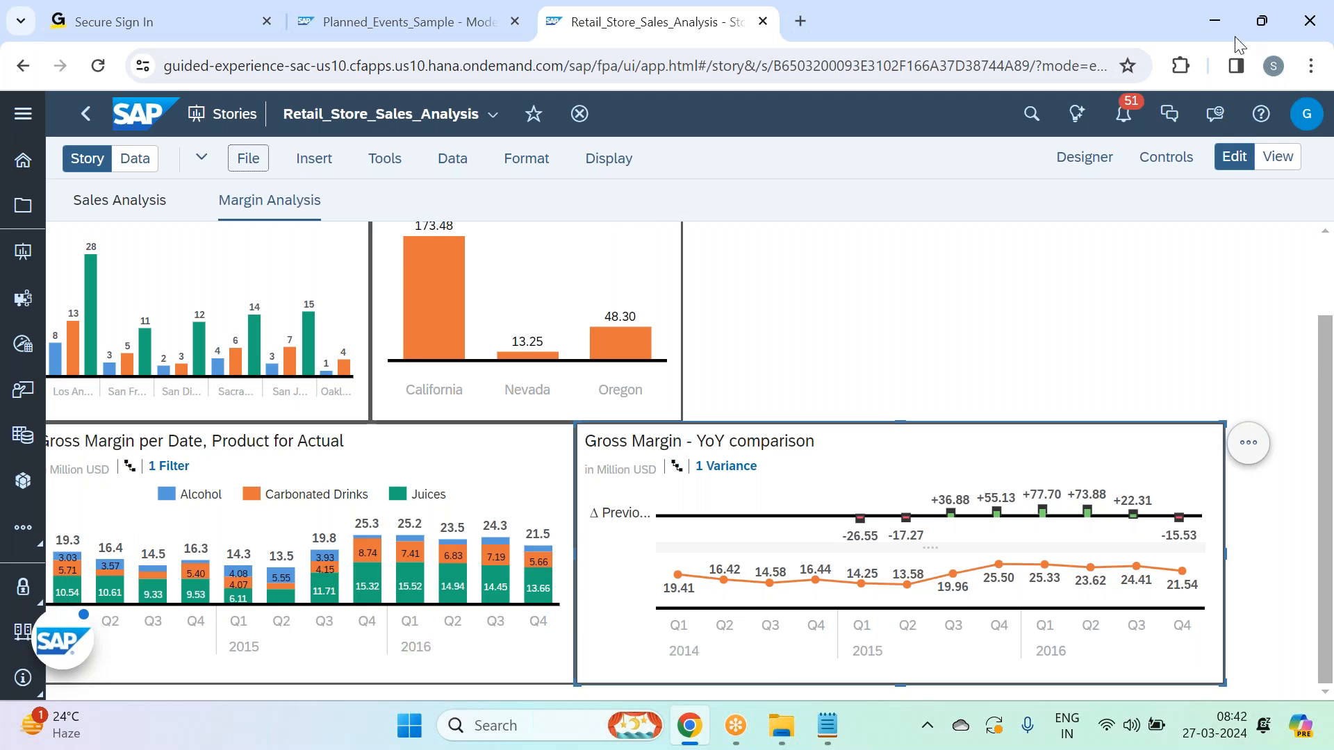
click(1153, 136)
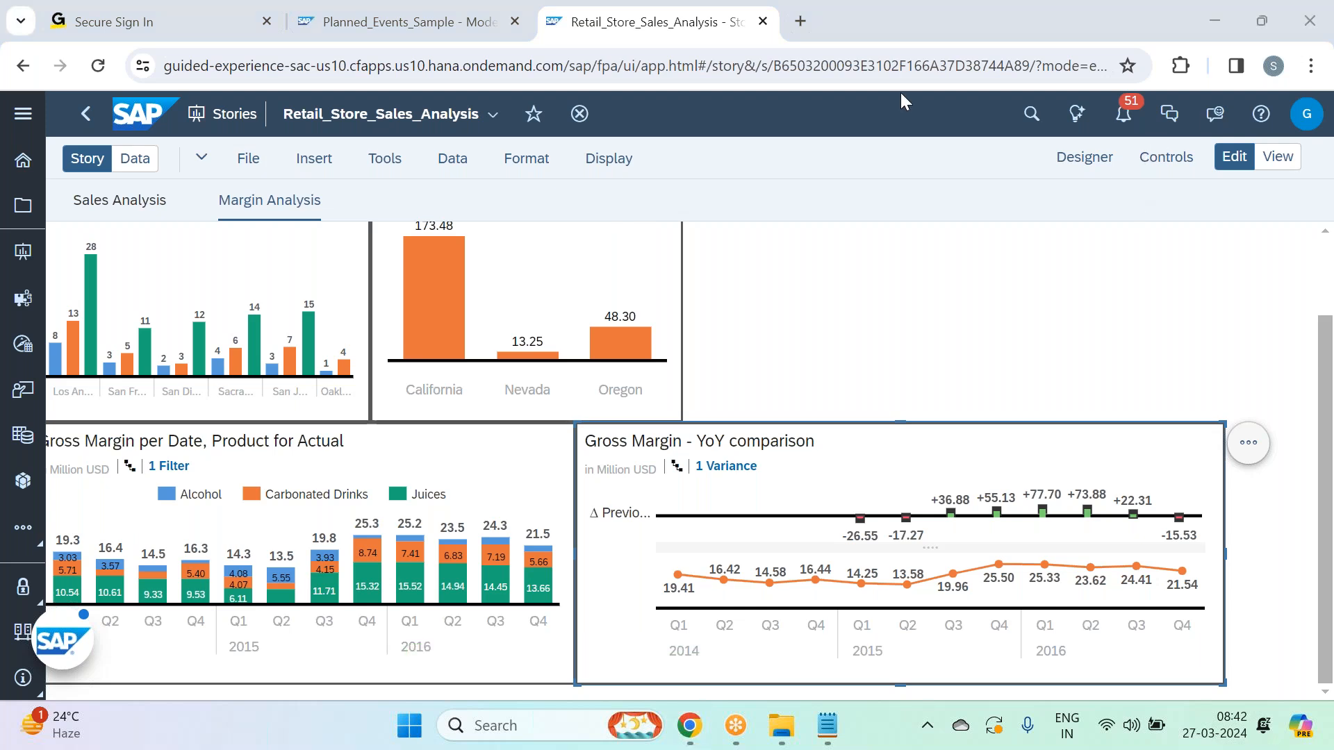